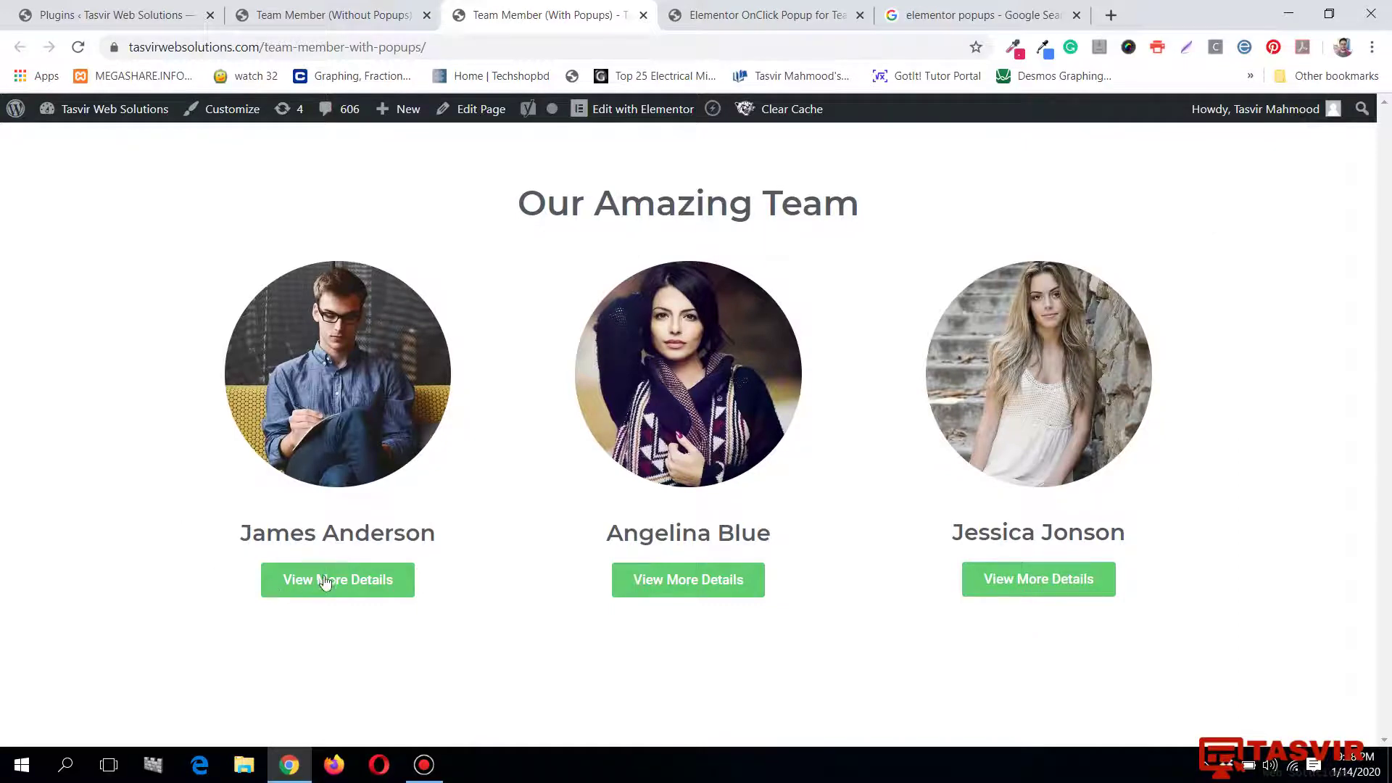
# Preview the details popups of all three team members on the Team Member (With Popups) page, closing each one.
pyautogui.click(354, 589)
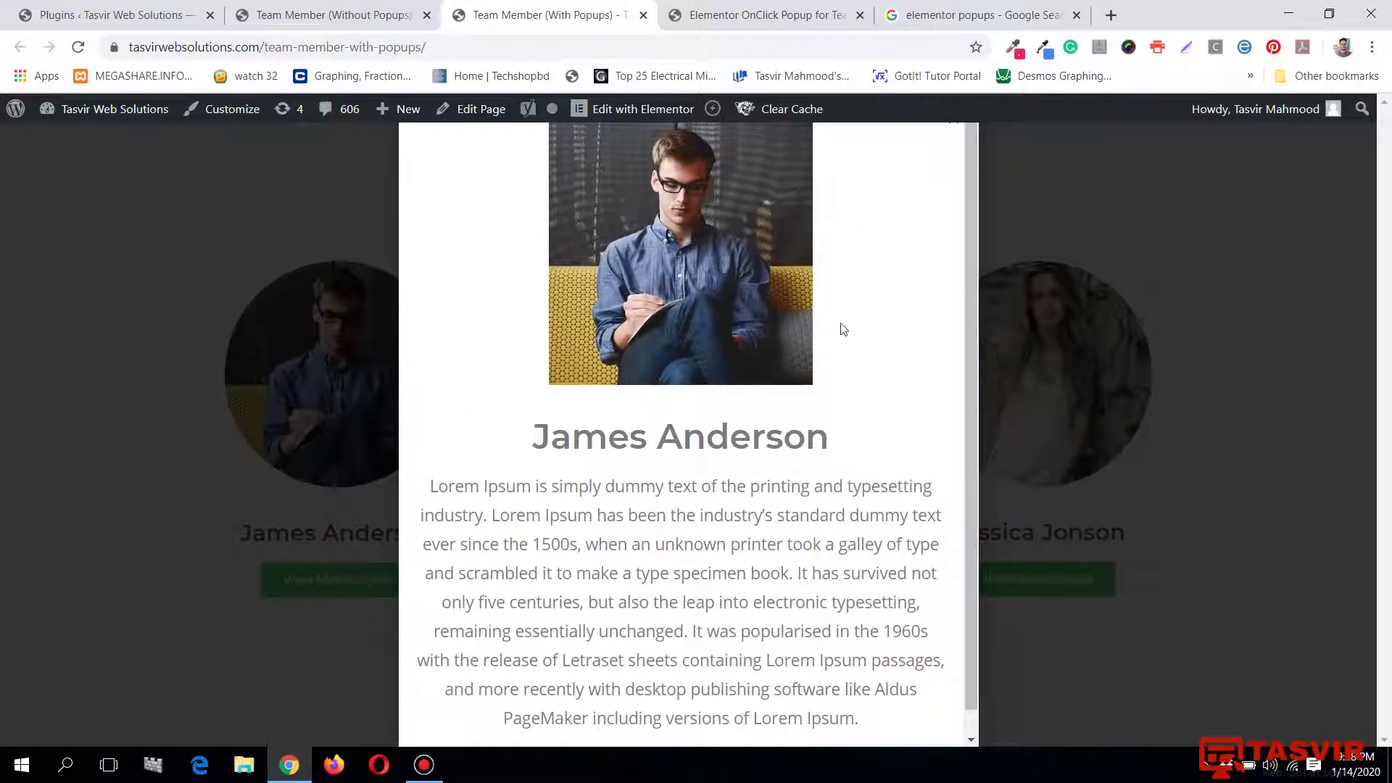
pyautogui.scroll(-1, 886, 304)
pyautogui.click(1234, 249)
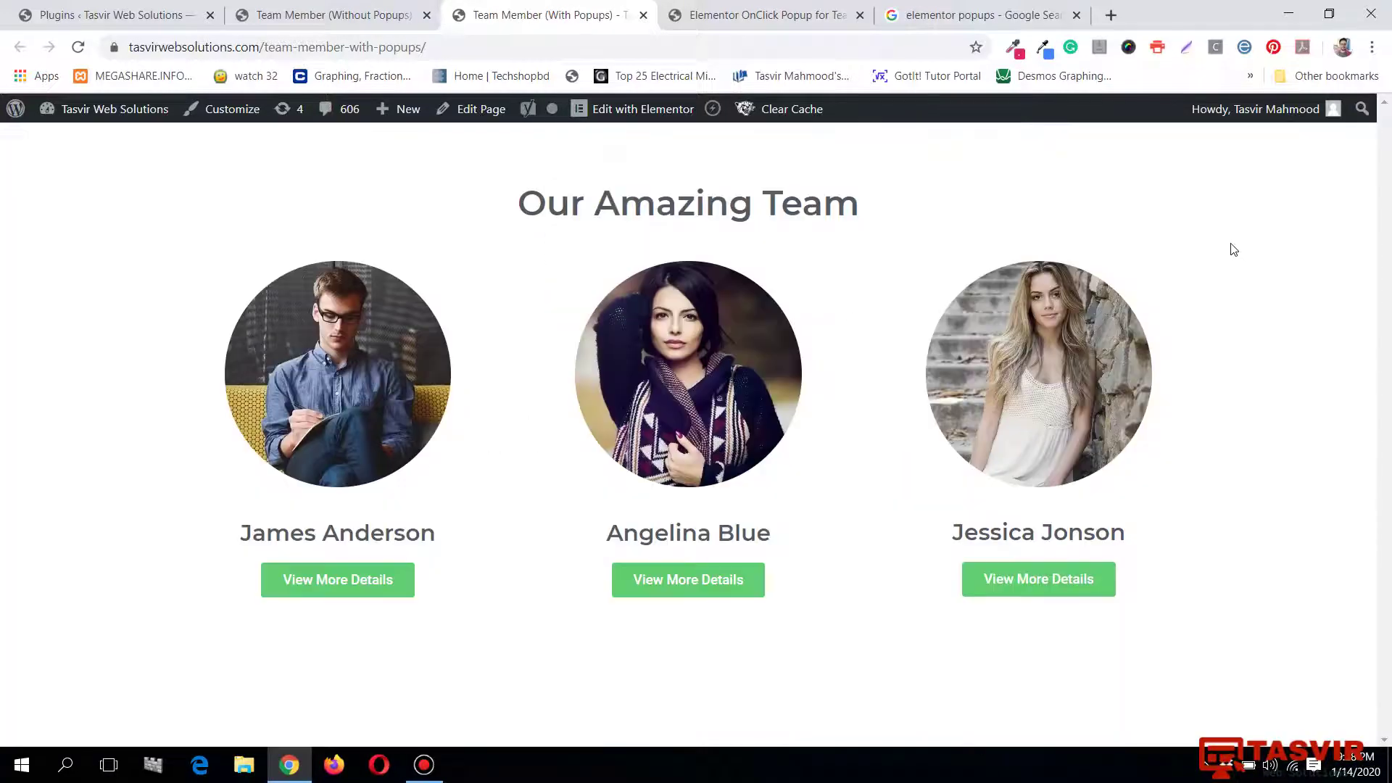
pyautogui.click(723, 586)
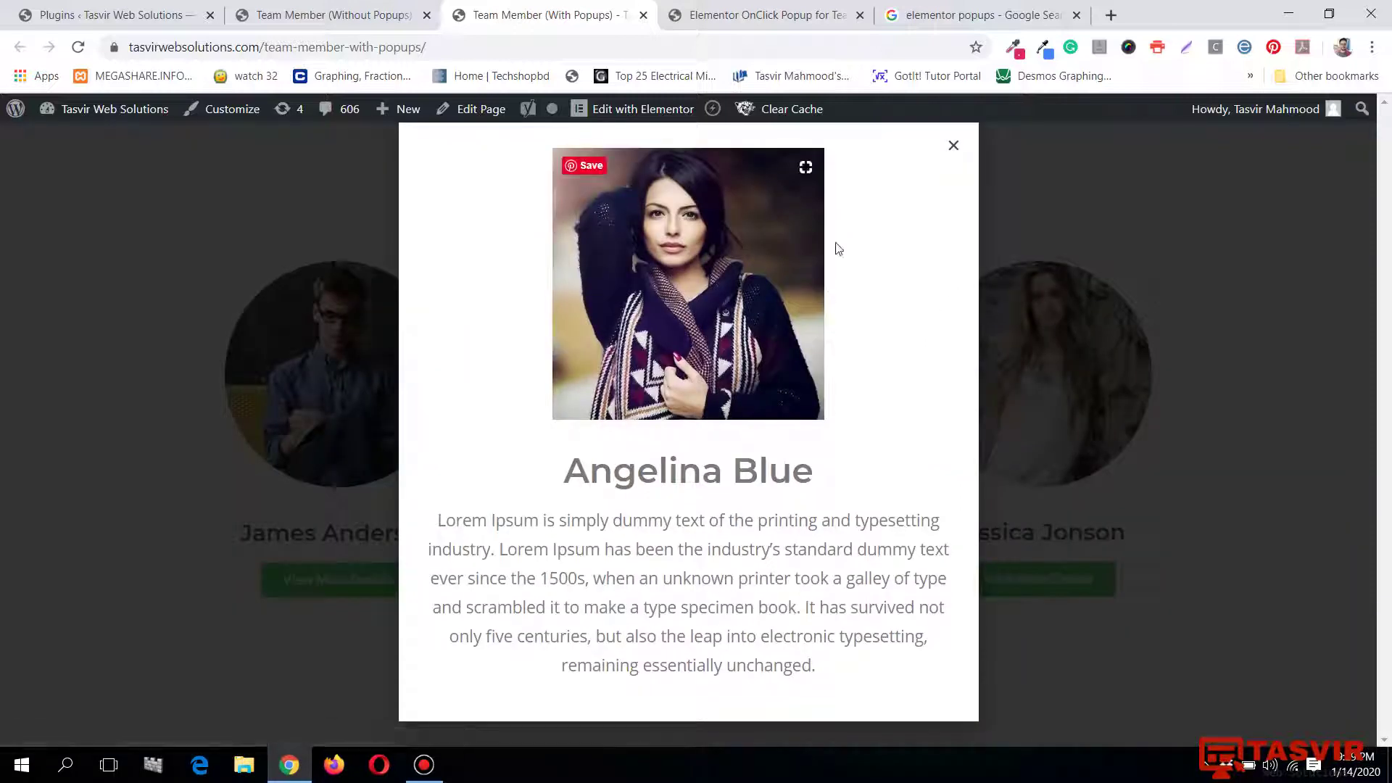
pyautogui.click(1220, 361)
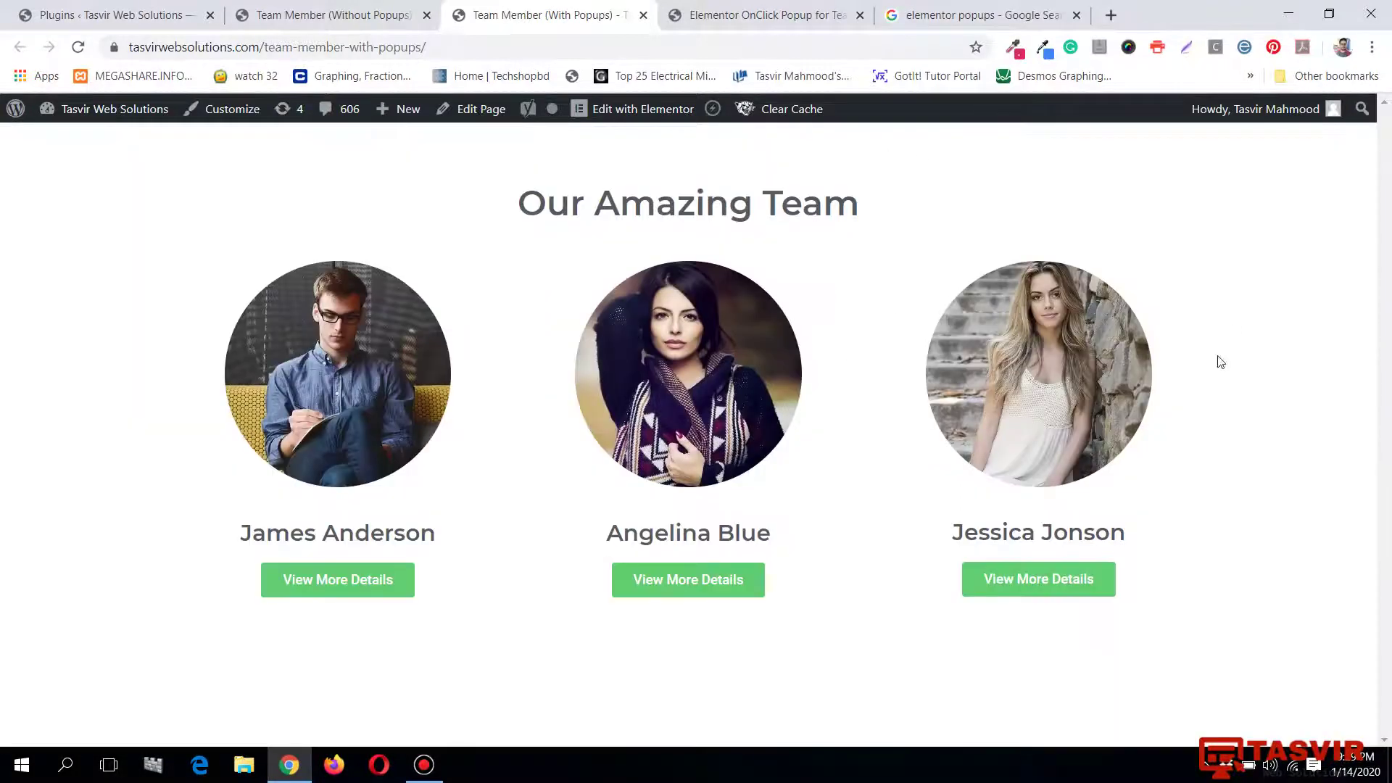
pyautogui.click(1053, 586)
pyautogui.click(1216, 234)
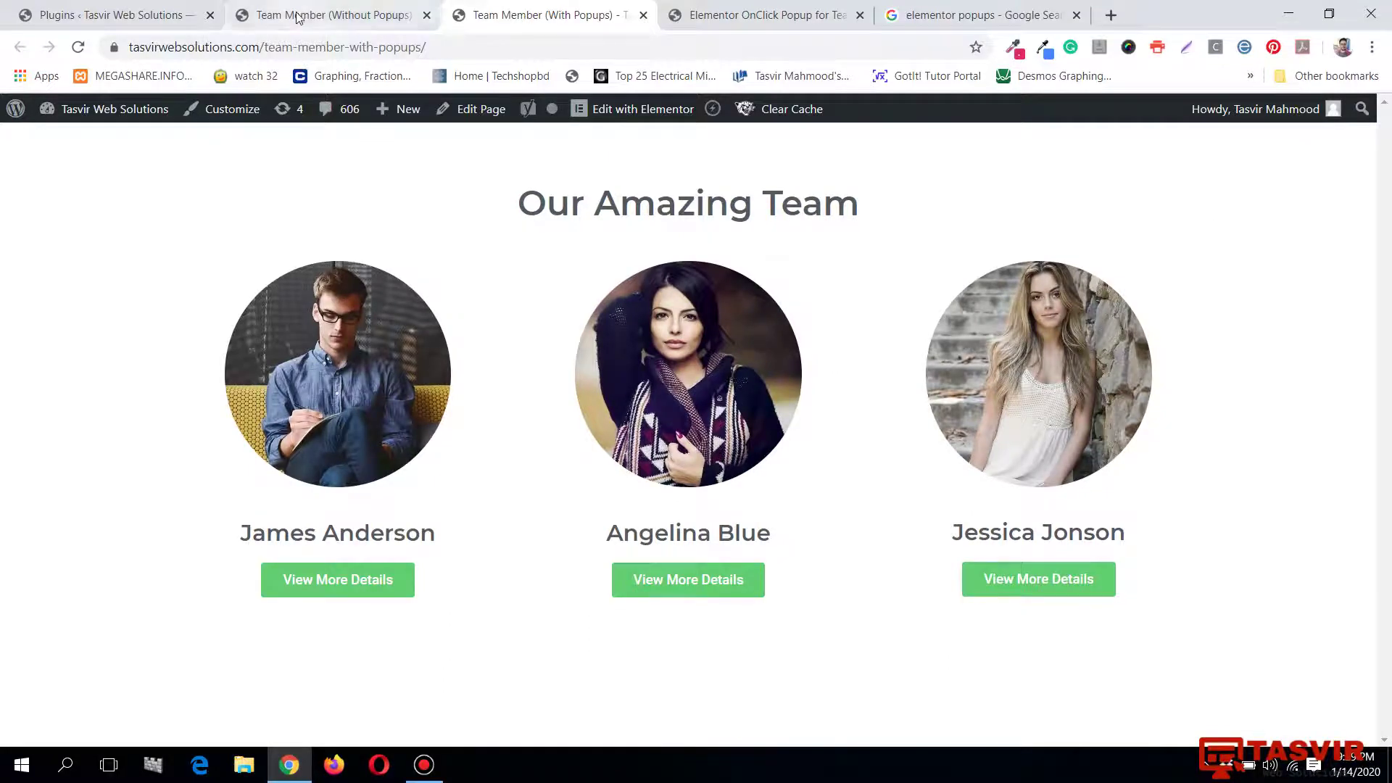
# Examine the Team Member (Without Popups) page, comparing the description lengths beneath the three members.
pyautogui.click(326, 14)
pyautogui.scroll(-3, 713, 508)
pyautogui.scroll(4, 713, 511)
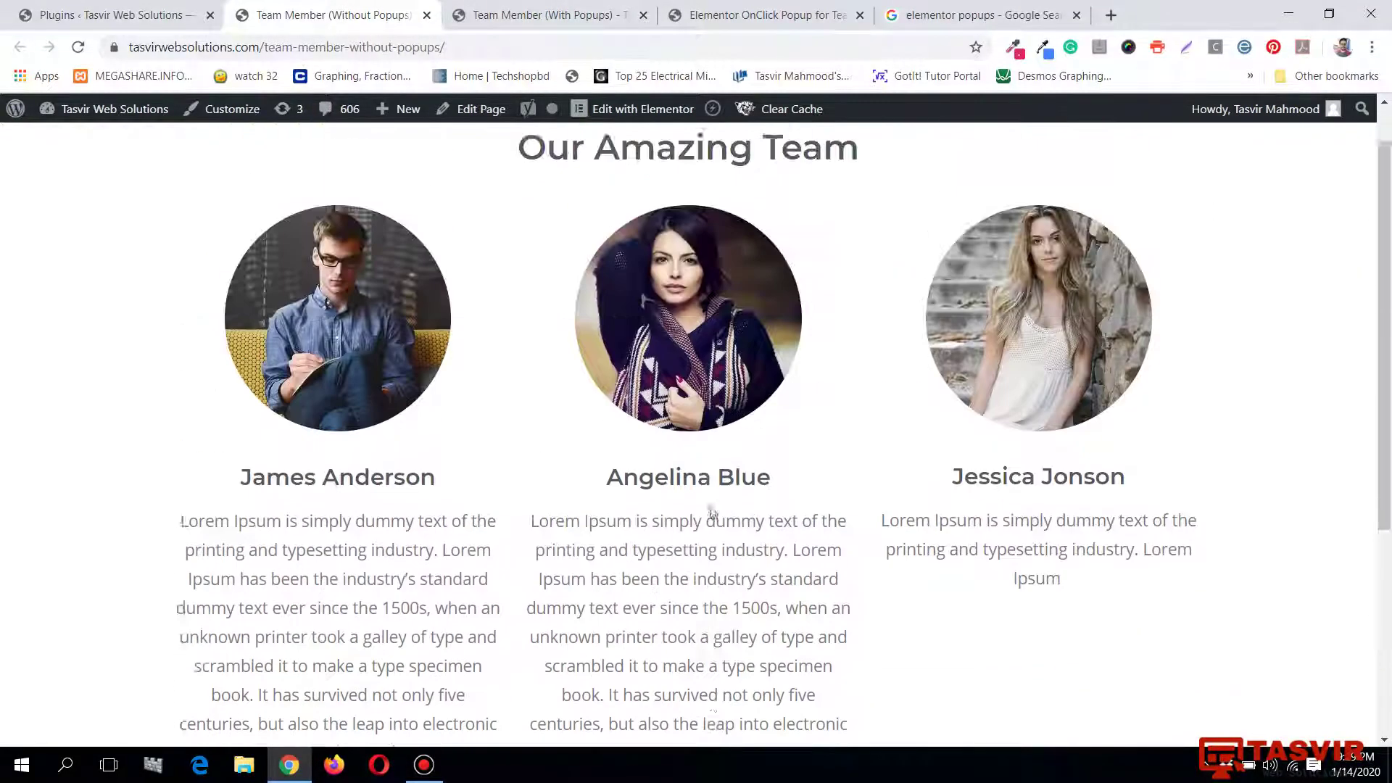
pyautogui.scroll(-6, 390, 448)
pyautogui.scroll(4, 390, 452)
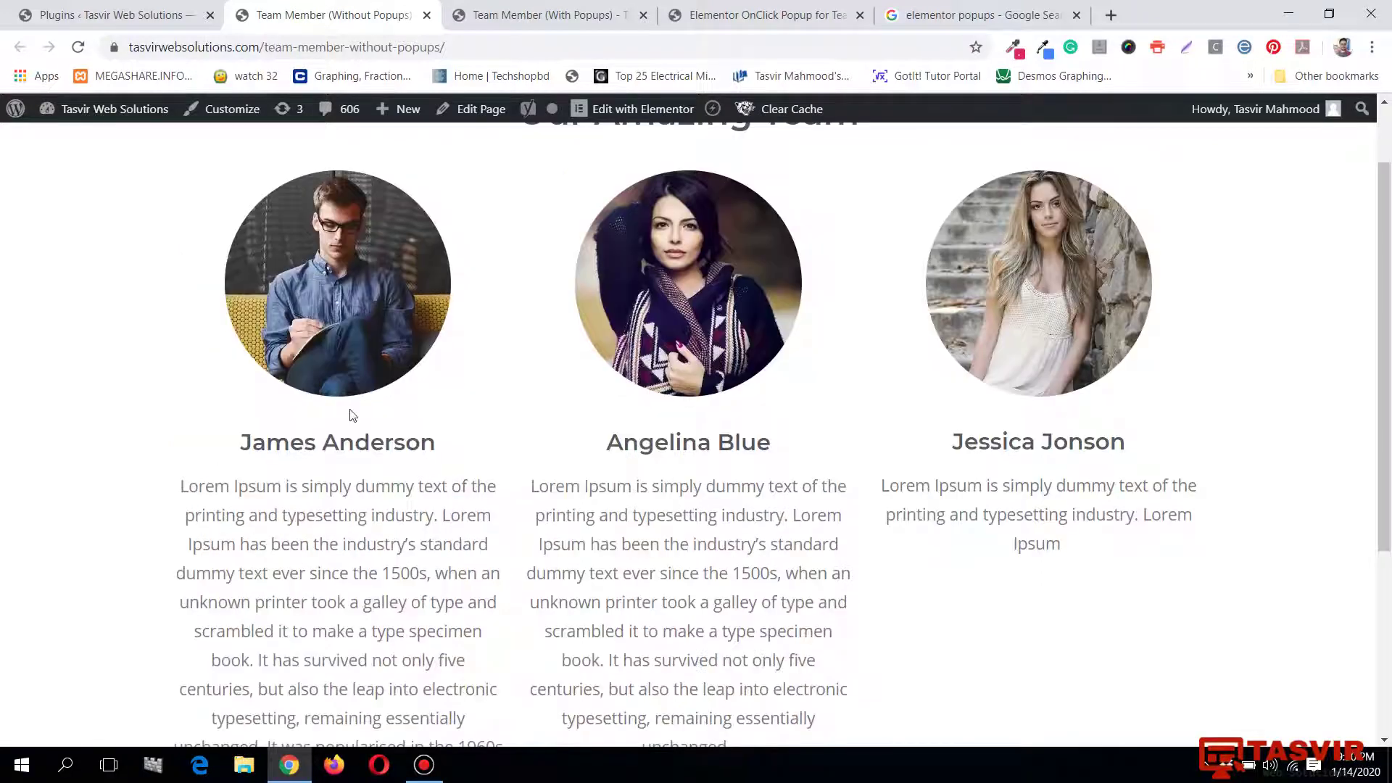
pyautogui.scroll(-2, 725, 482)
pyautogui.scroll(4, 507, 471)
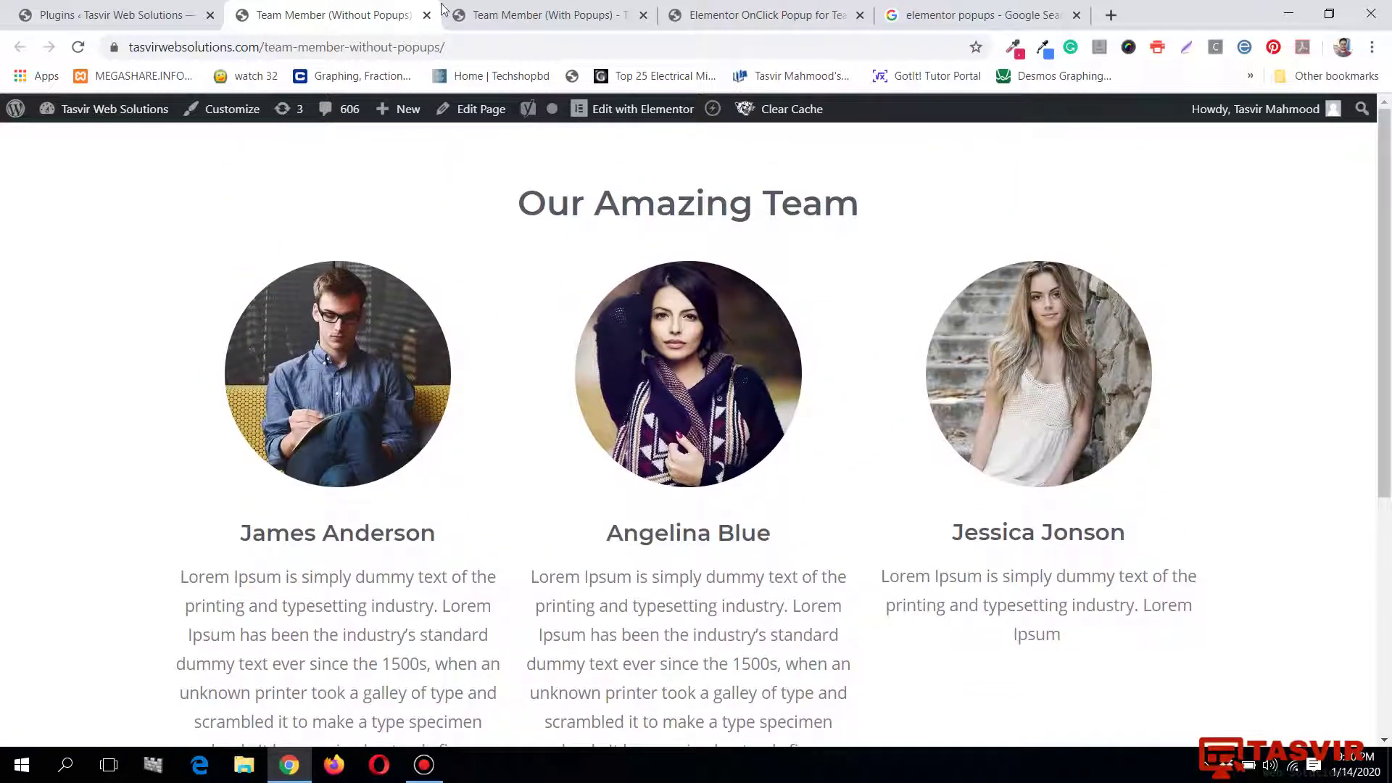
# Return to the Team Member (With Popups) page and preview the first and second members' details popups.
pyautogui.click(569, 11)
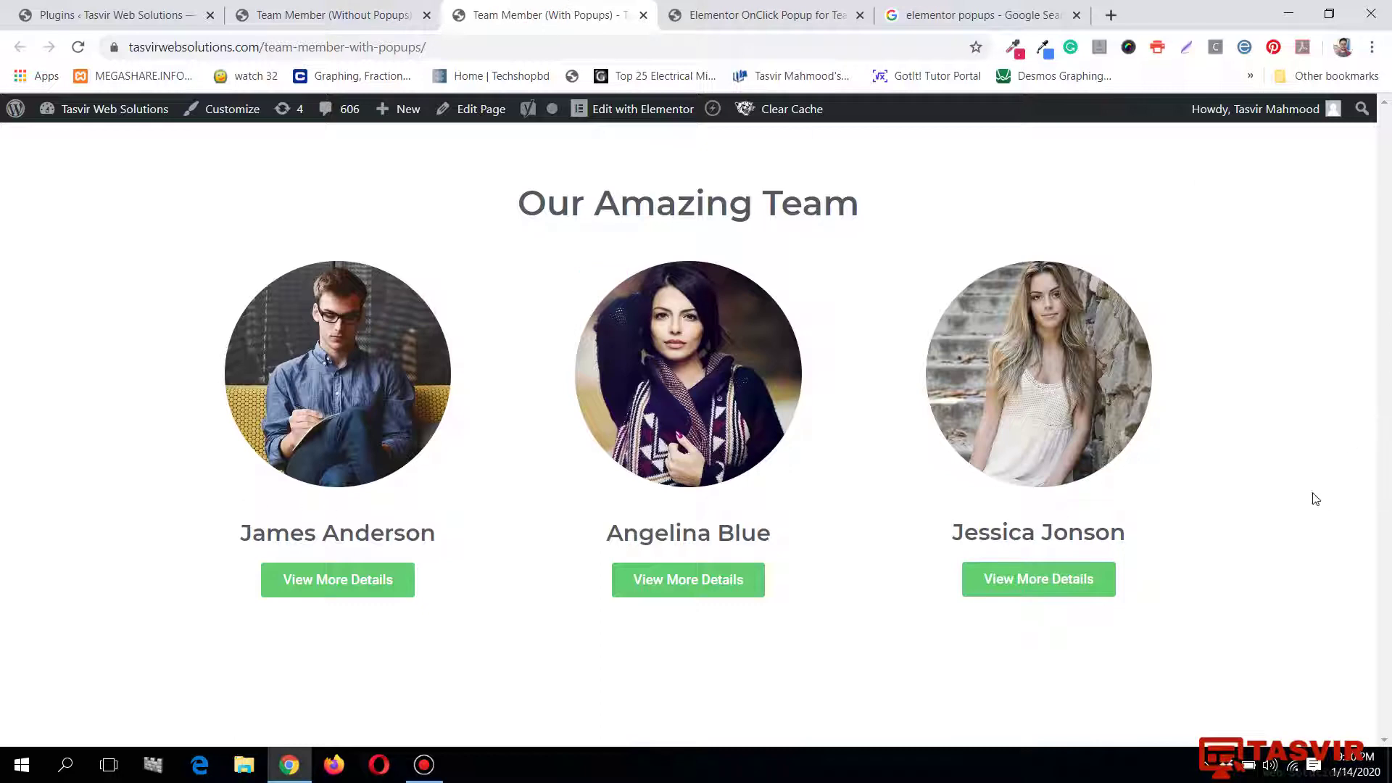
pyautogui.click(336, 597)
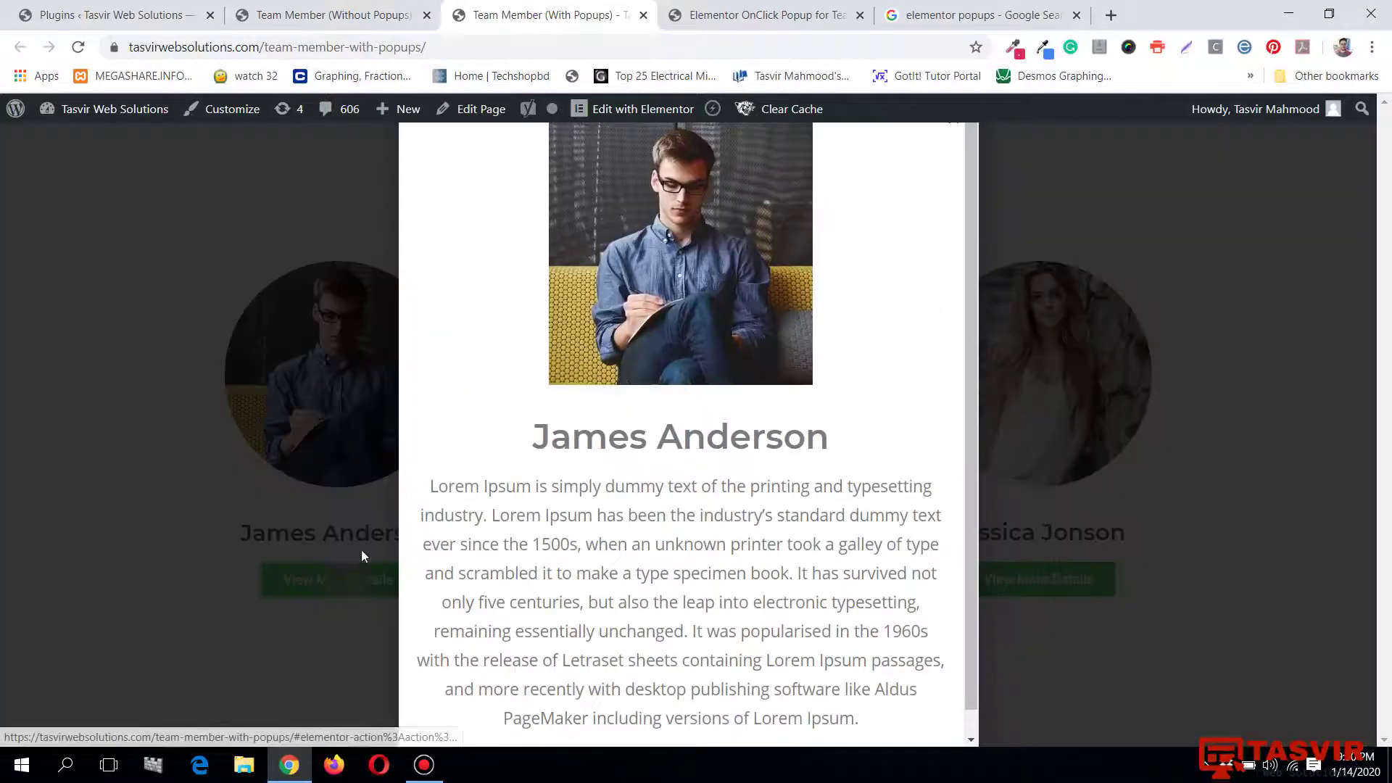
pyautogui.click(1274, 272)
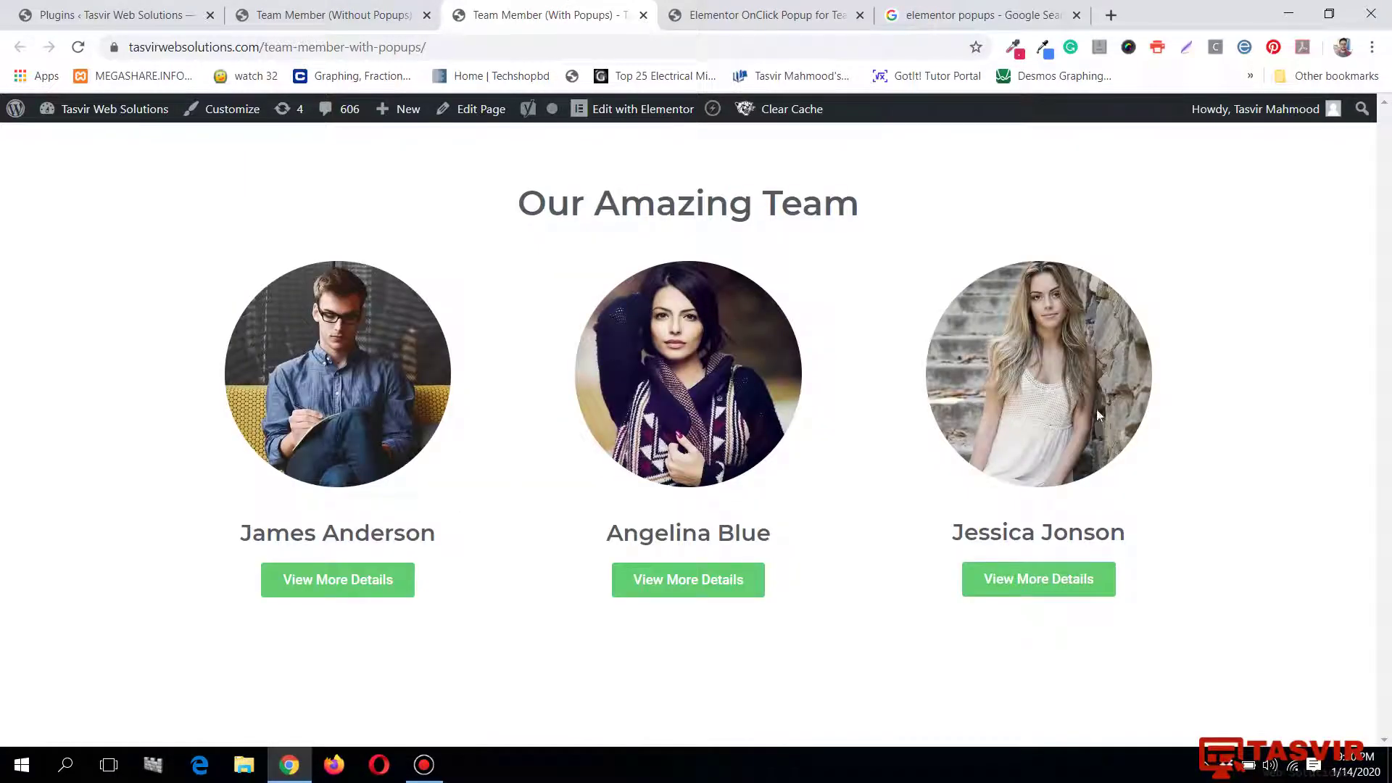
pyautogui.click(731, 579)
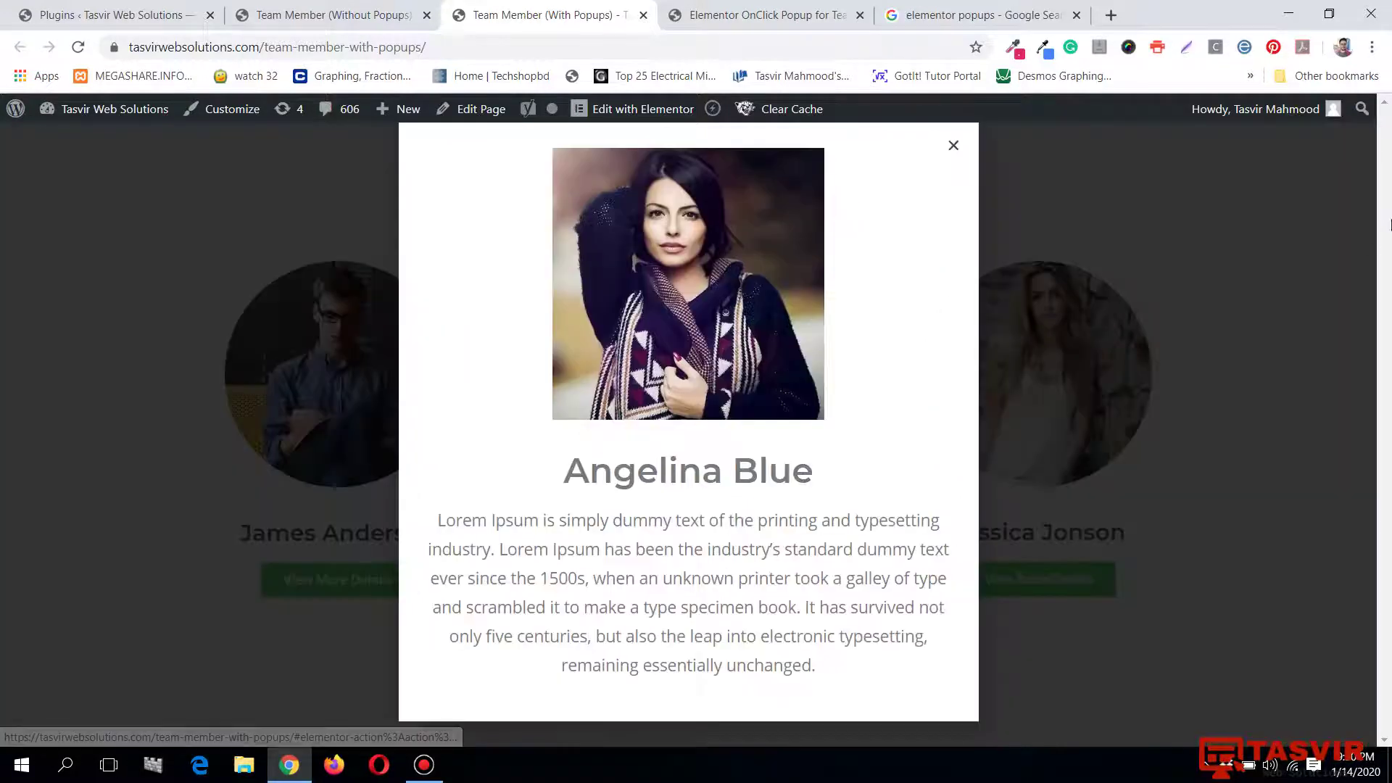
pyautogui.click(1318, 219)
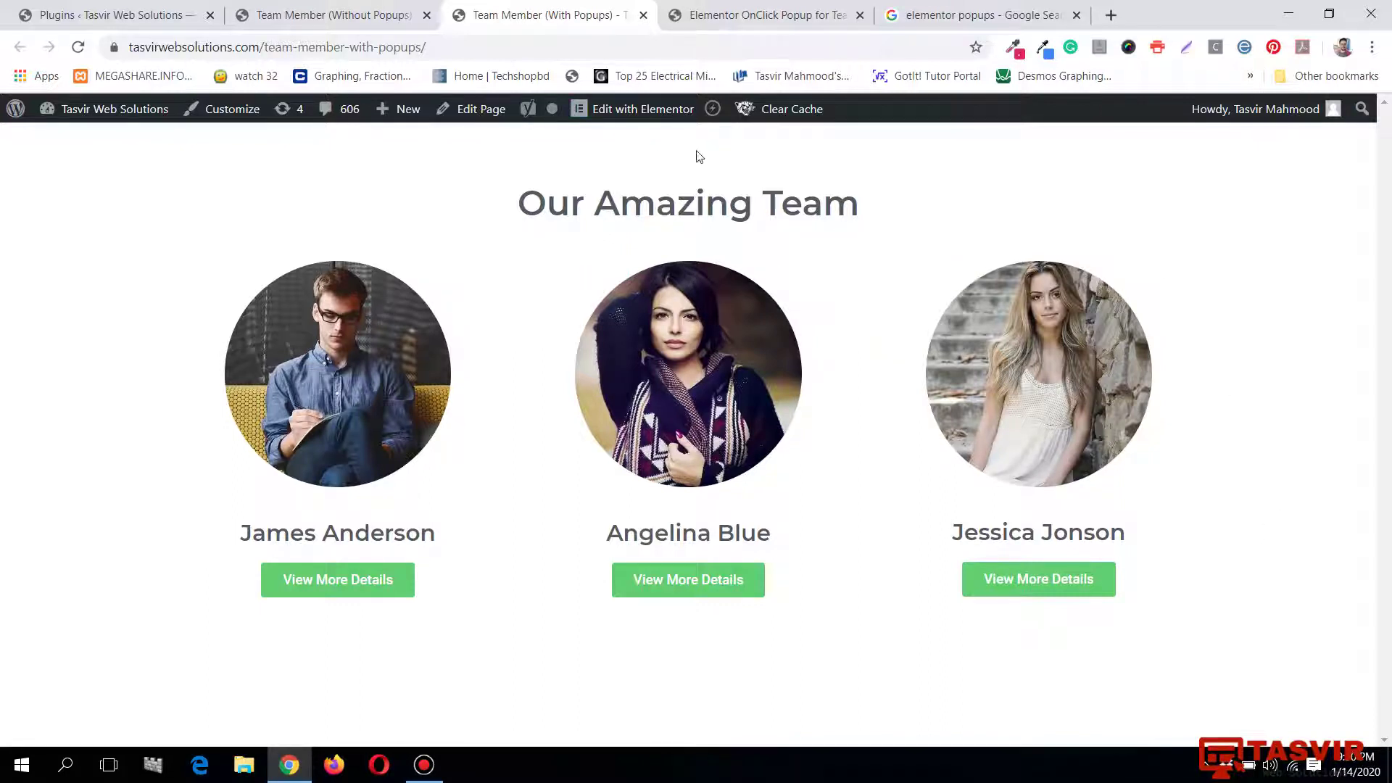
pyautogui.moveTo(665, 120)
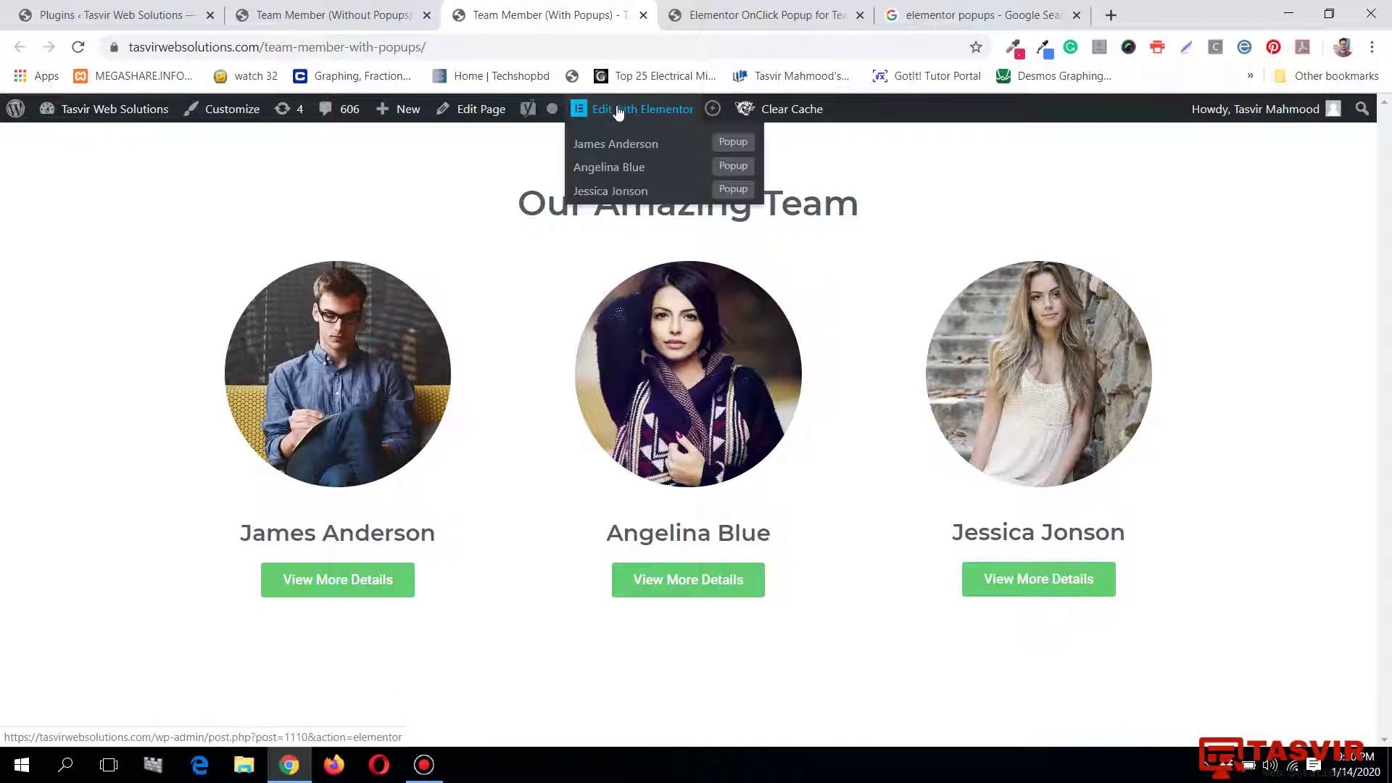
# Open the elementor.com website in a new browser tab.
pyautogui.click(1111, 14)
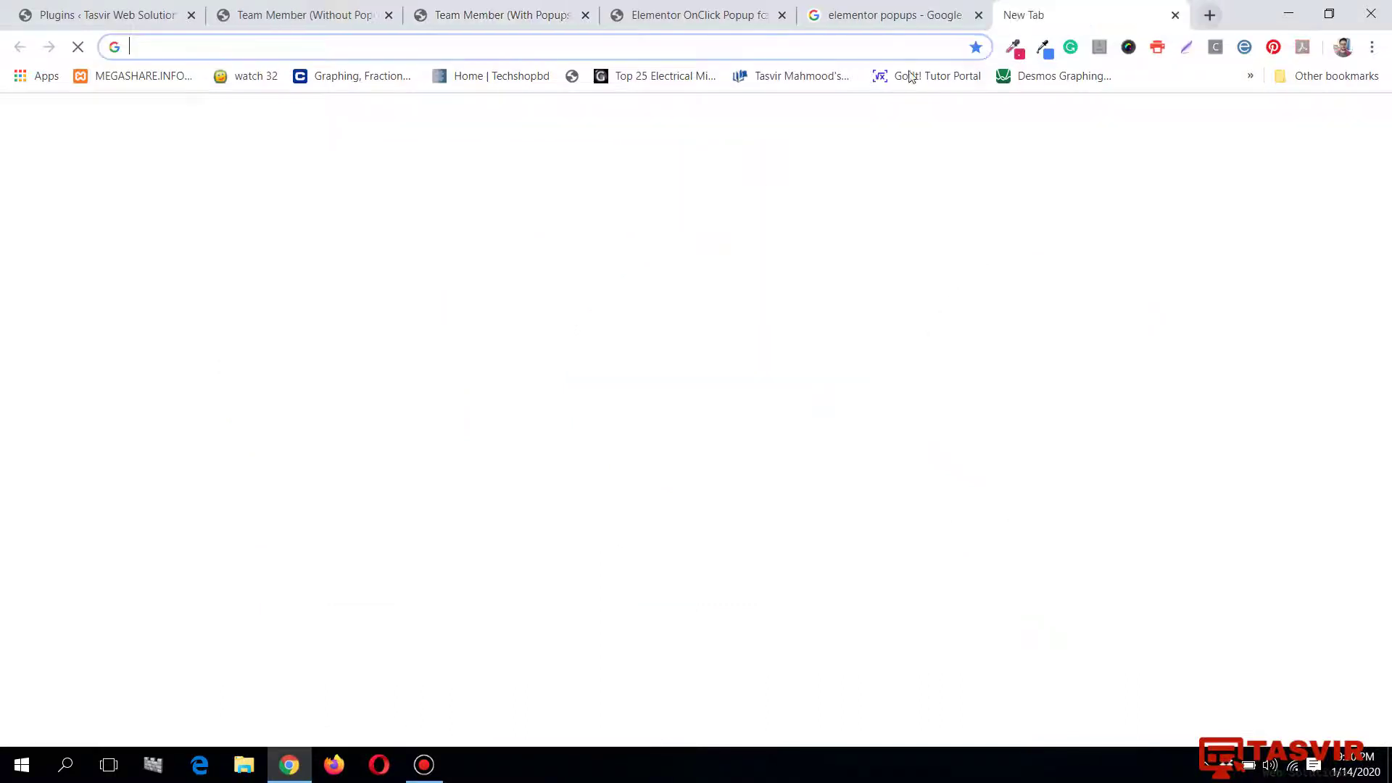
pyautogui.write('ele')
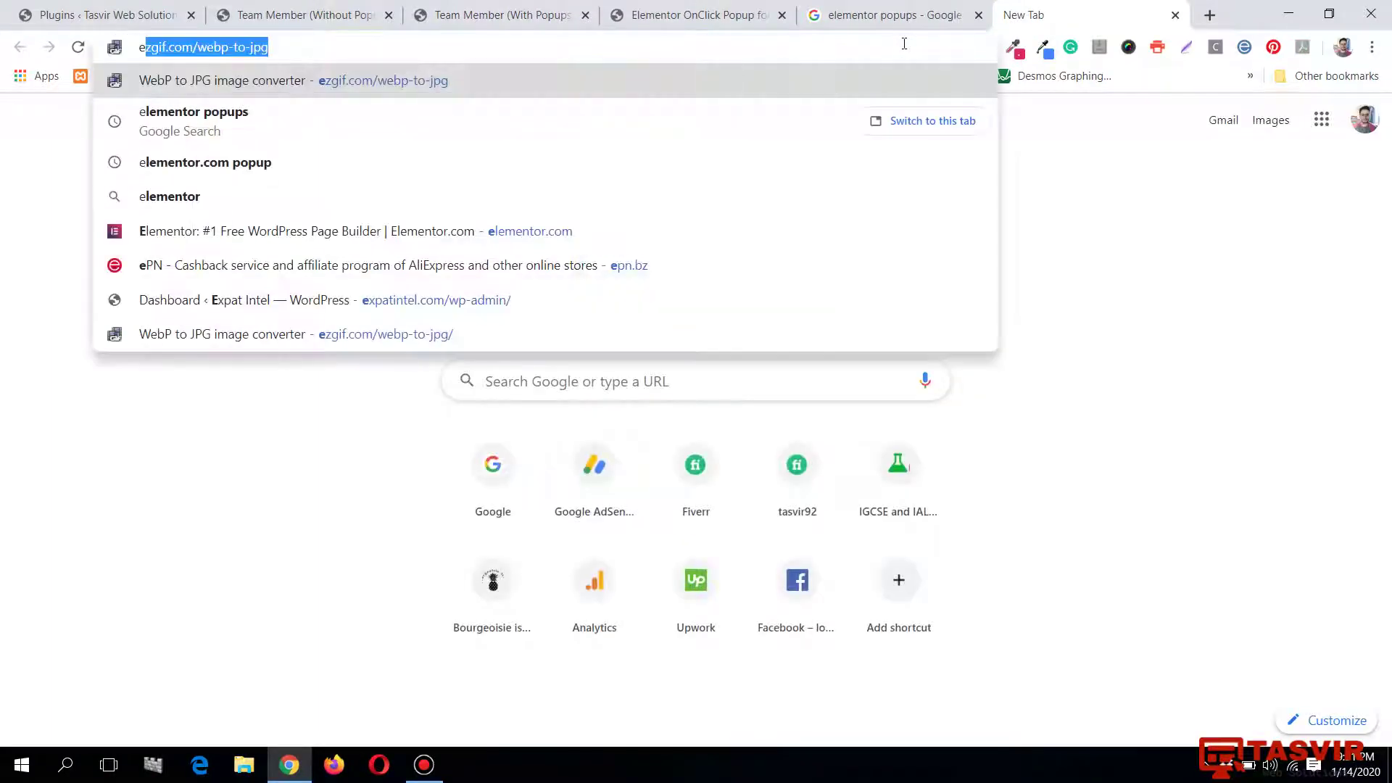
pyautogui.write('mentor.com')
pyautogui.press('Return')
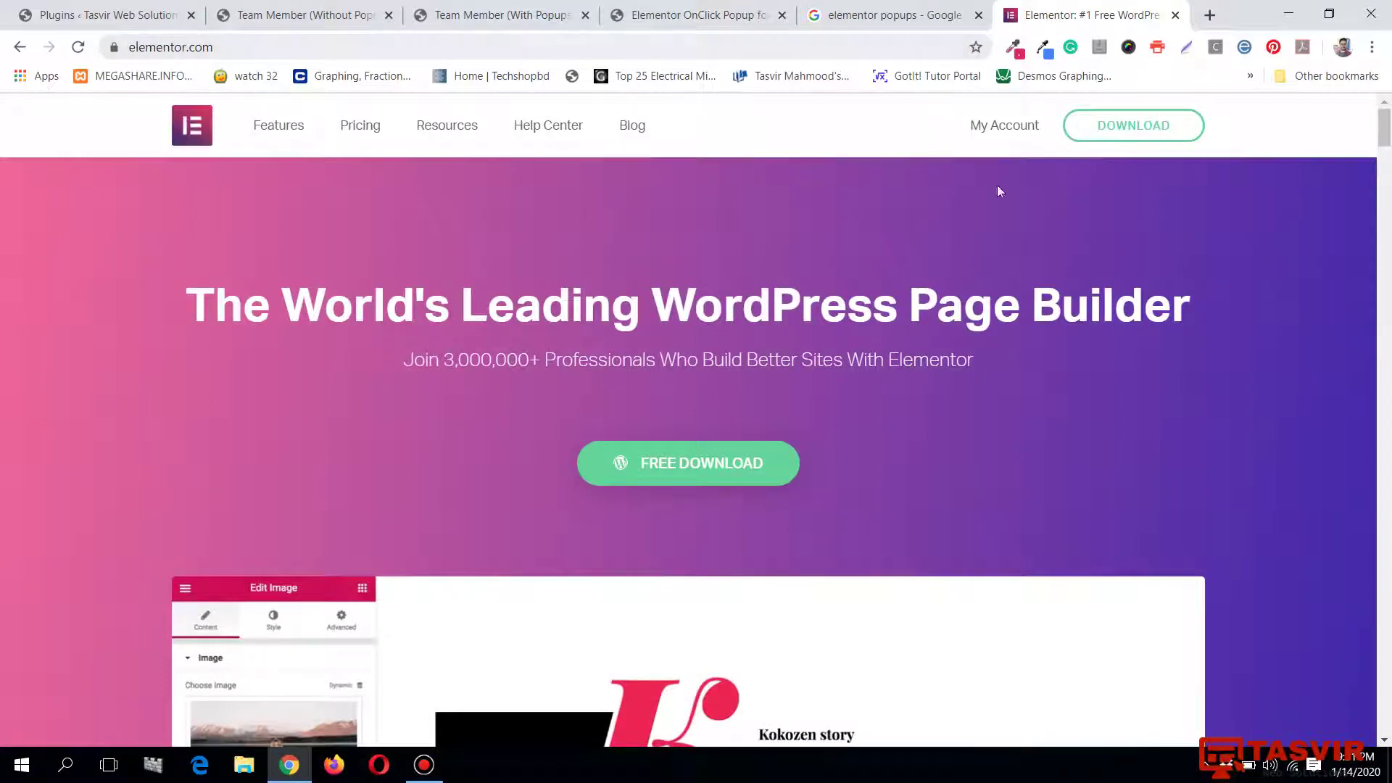
# View Elementor's pricing page and examine the features included in the Personal, Plus and Expert plans.
pyautogui.click(378, 127)
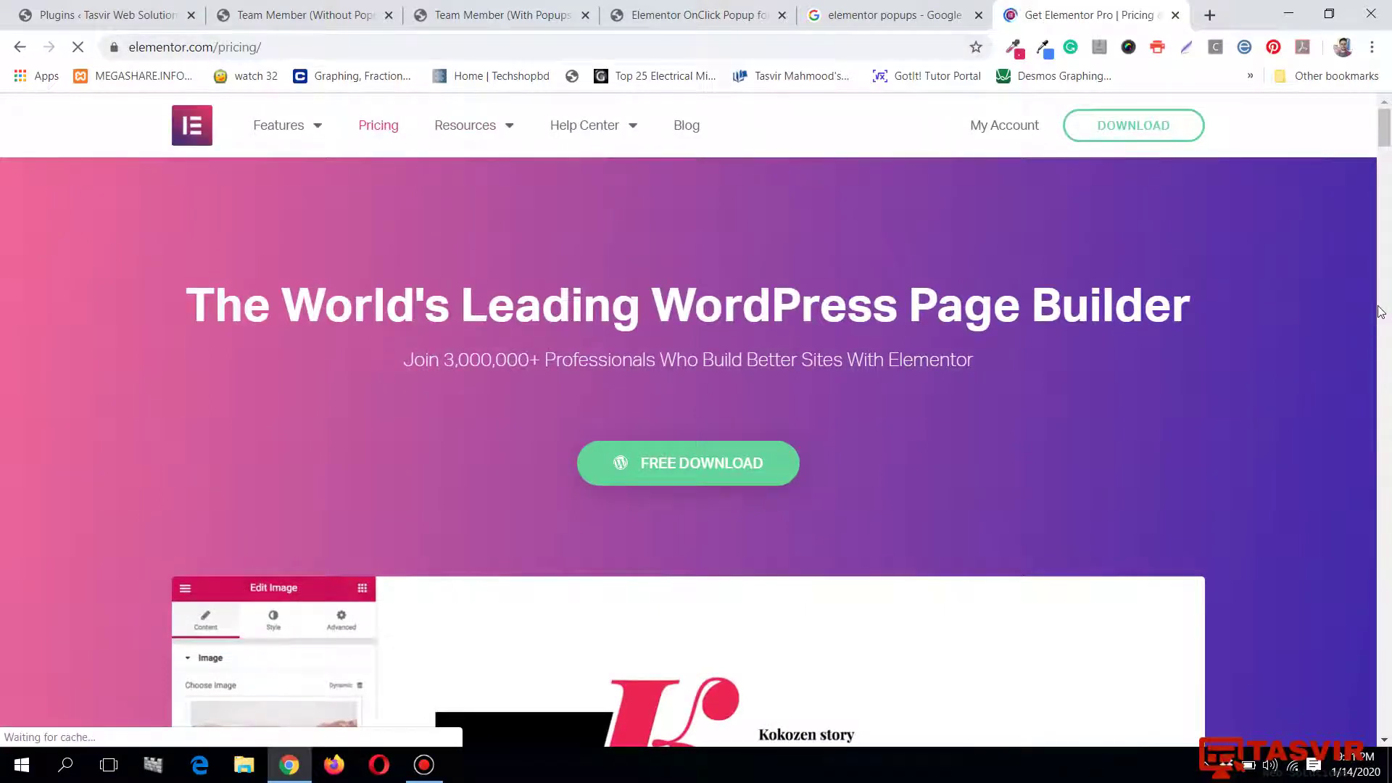
pyautogui.scroll(-8, 442, 403)
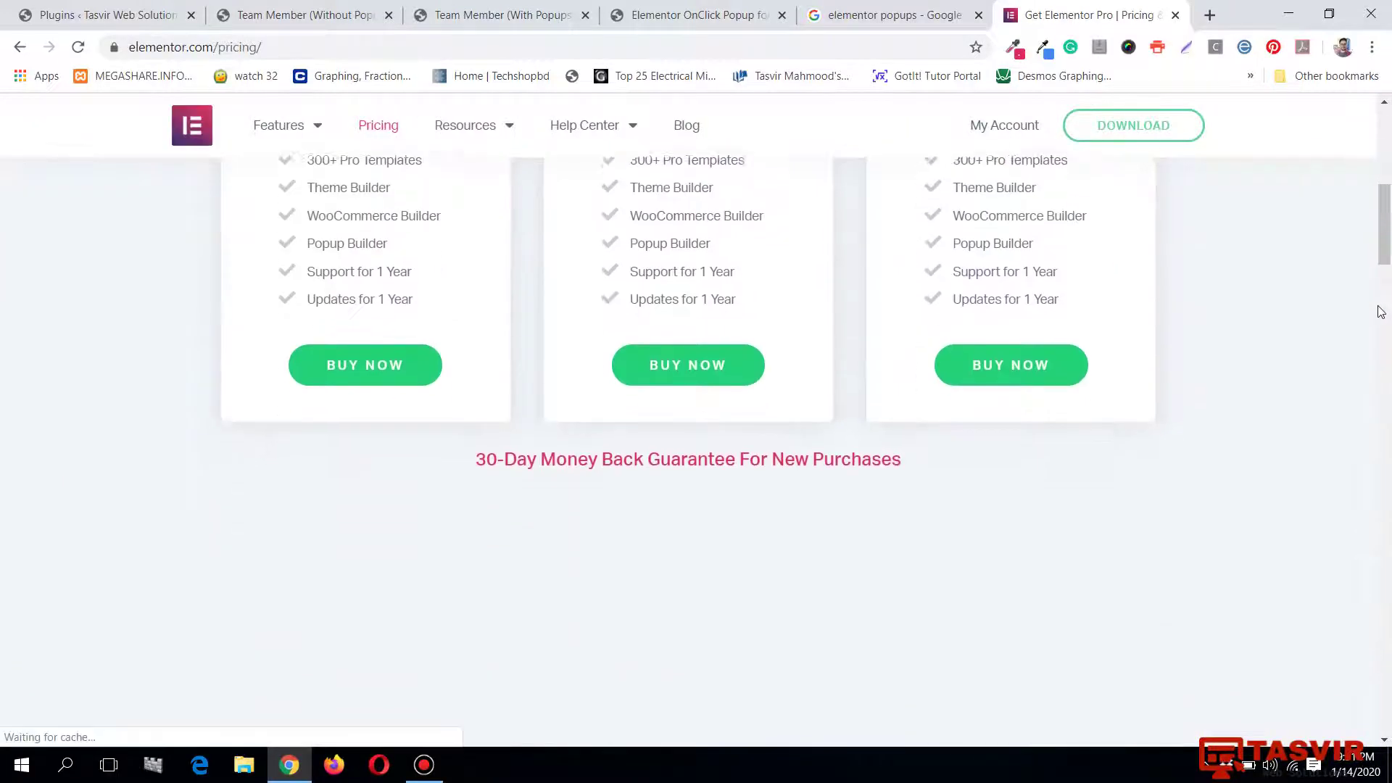
pyautogui.scroll(5, 443, 403)
pyautogui.scroll(1, 442, 402)
pyautogui.scroll(-3, 650, 376)
pyautogui.scroll(1, 625, 323)
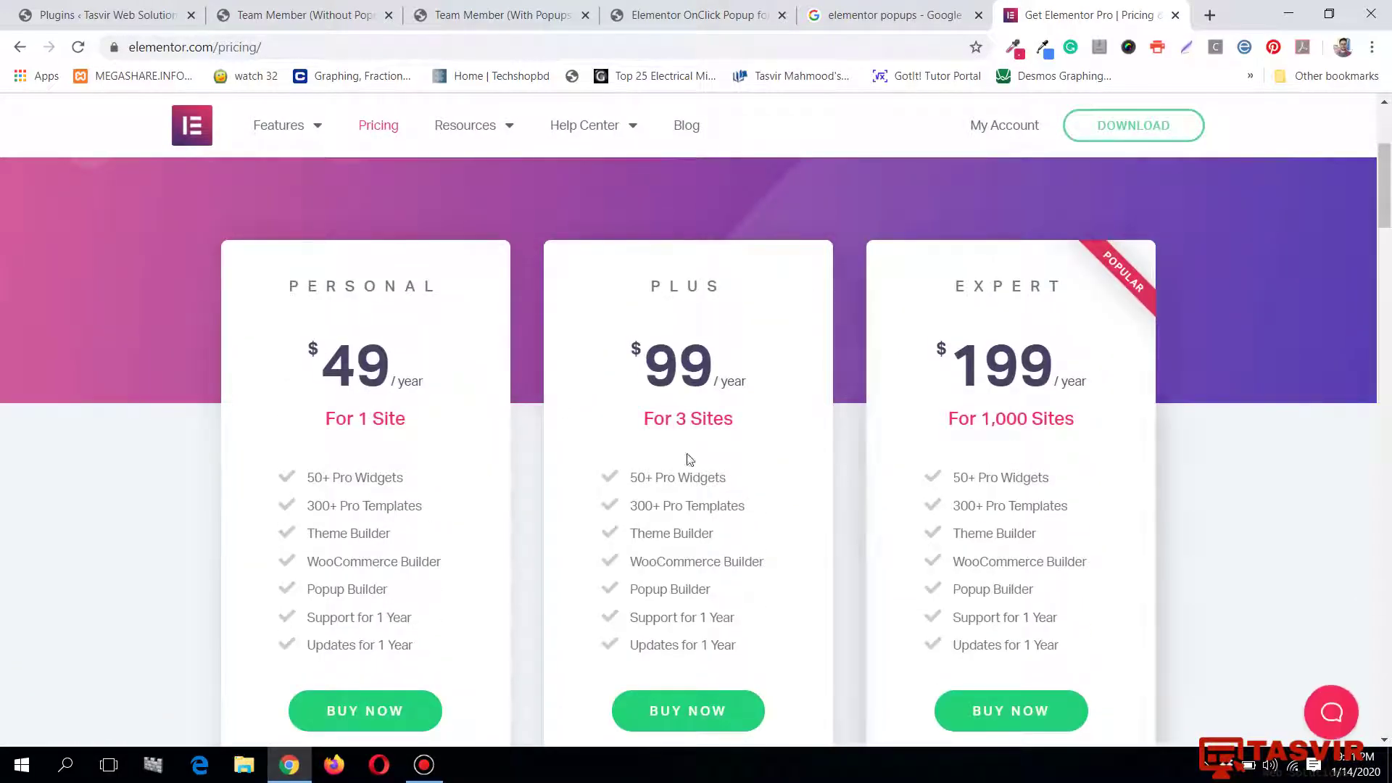
pyautogui.scroll(2, 718, 336)
# Go back to the Team Member (With Popups) page and preview the first and third members' details popups.
pyautogui.hotkey('ctrl', '3')
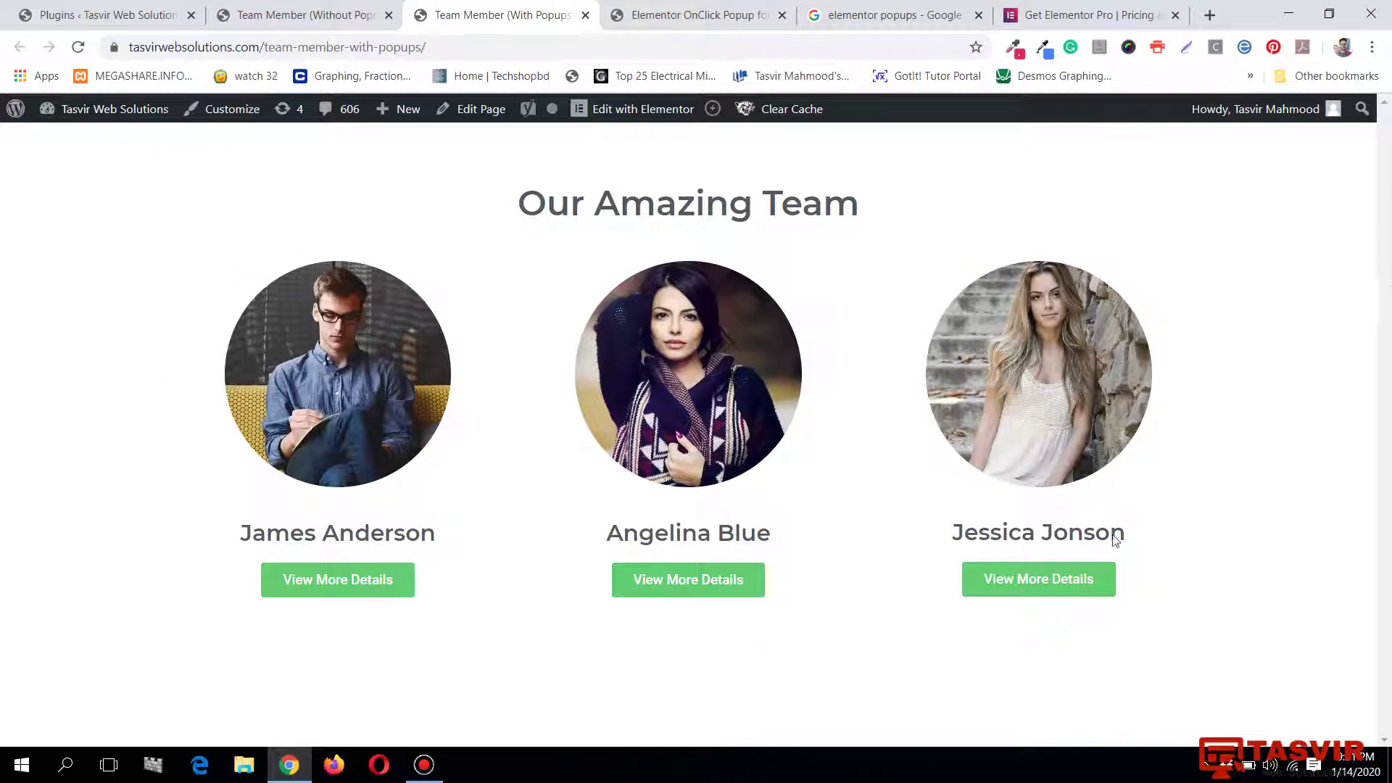
pyautogui.click(390, 578)
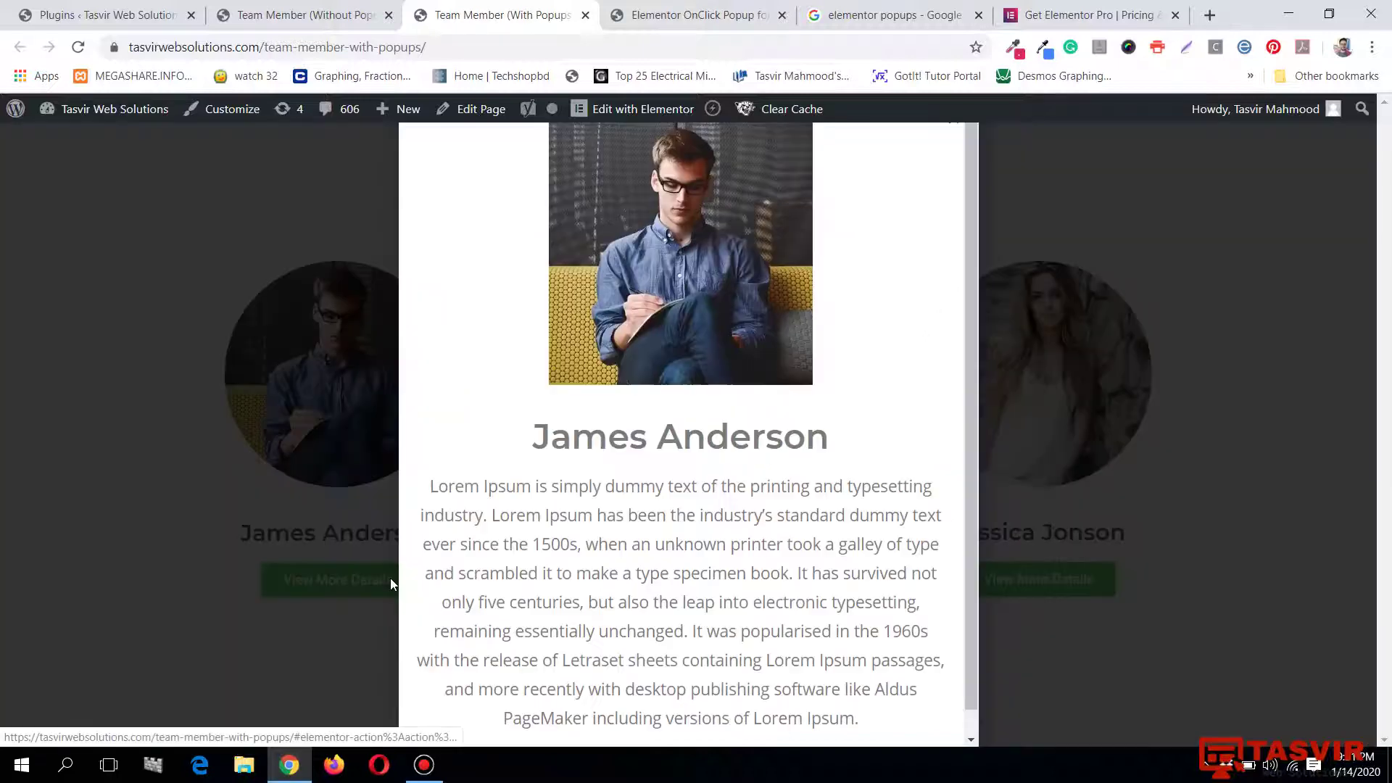
pyautogui.click(341, 499)
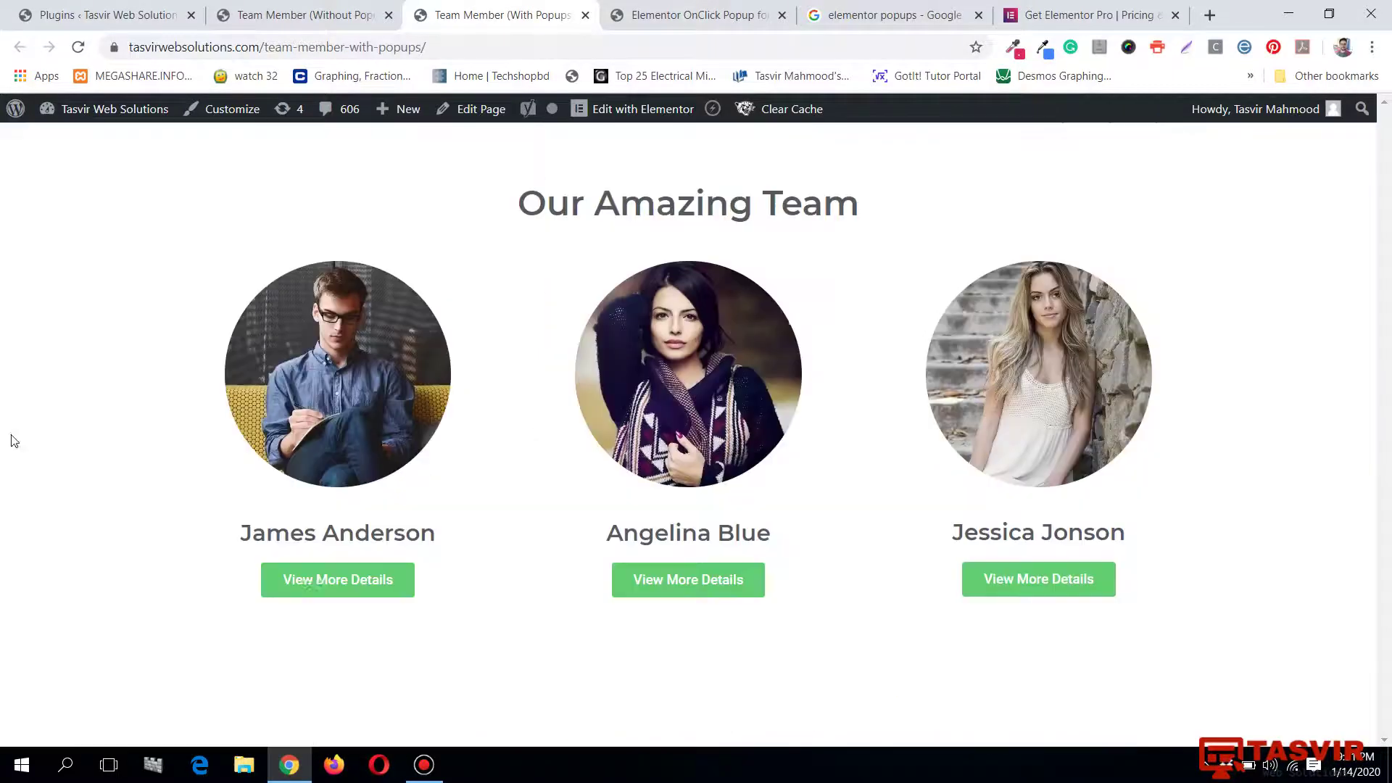
pyautogui.click(1061, 587)
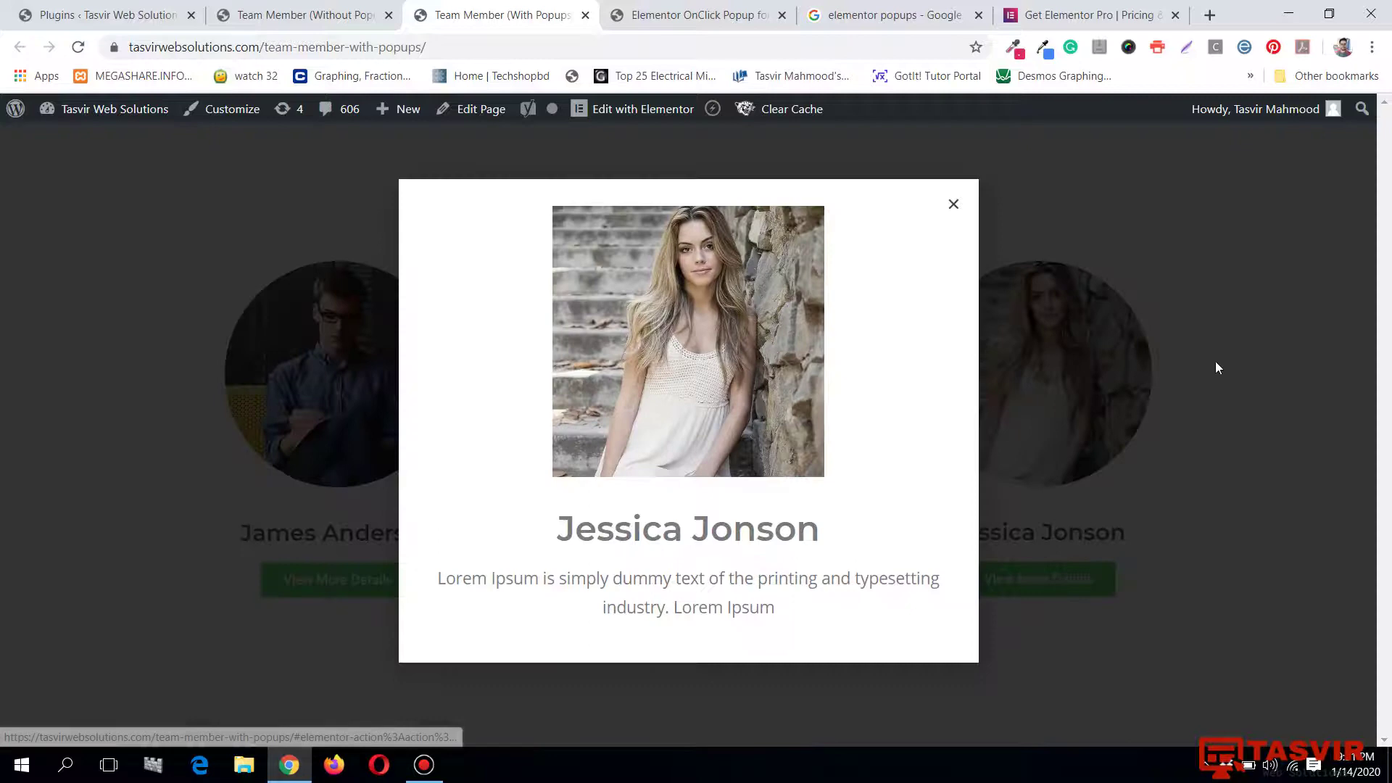
pyautogui.click(1228, 320)
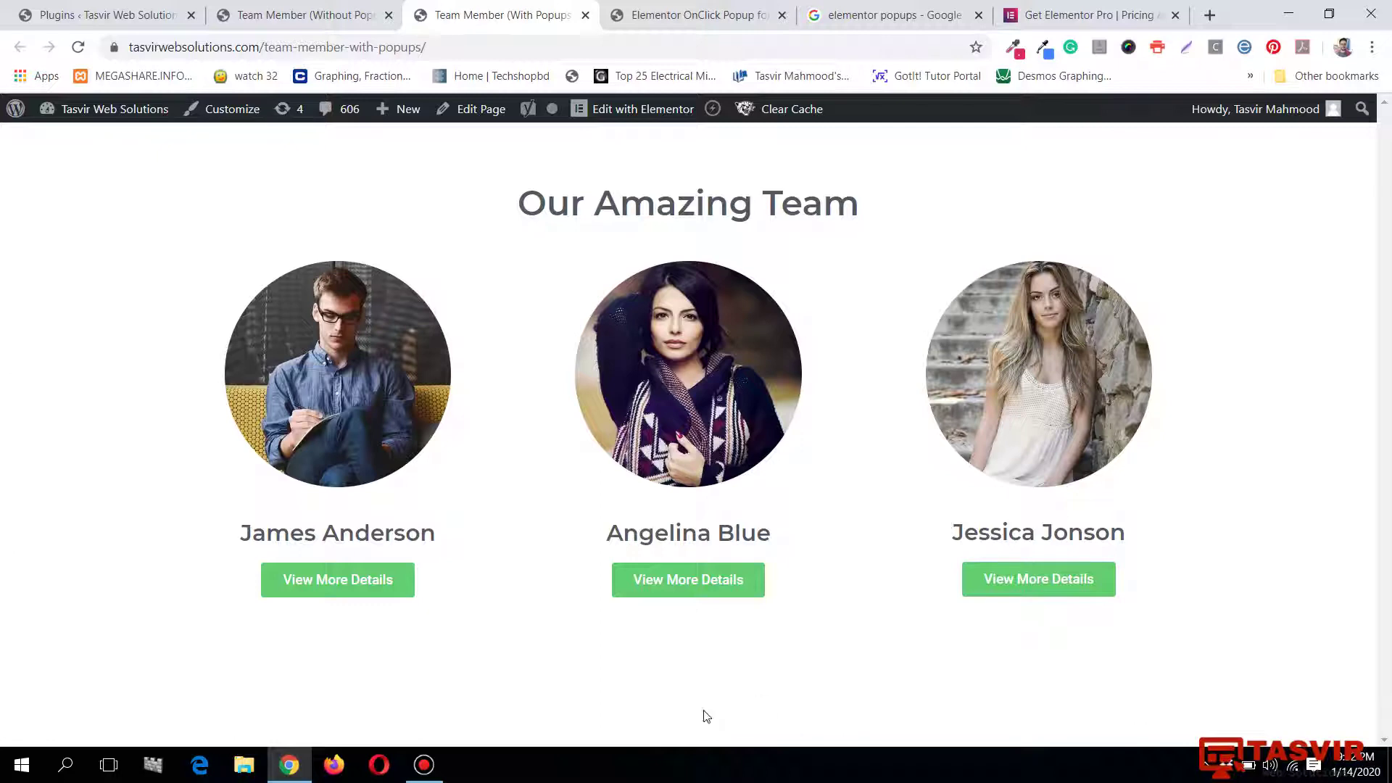
# Add a new page in the WordPress admin and title it "Team Member (tutorial)".
pyautogui.click(359, 16)
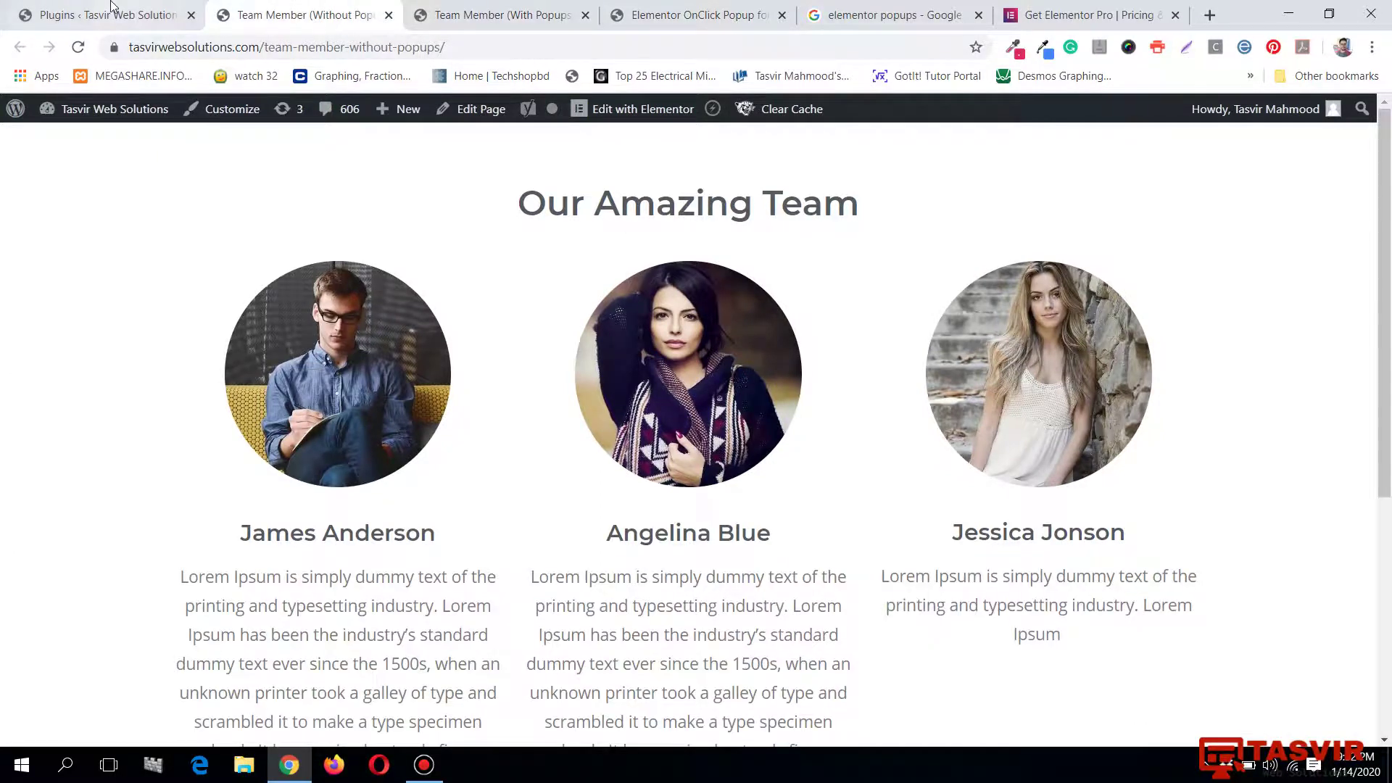
pyautogui.click(142, 20)
pyautogui.moveTo(130, 253)
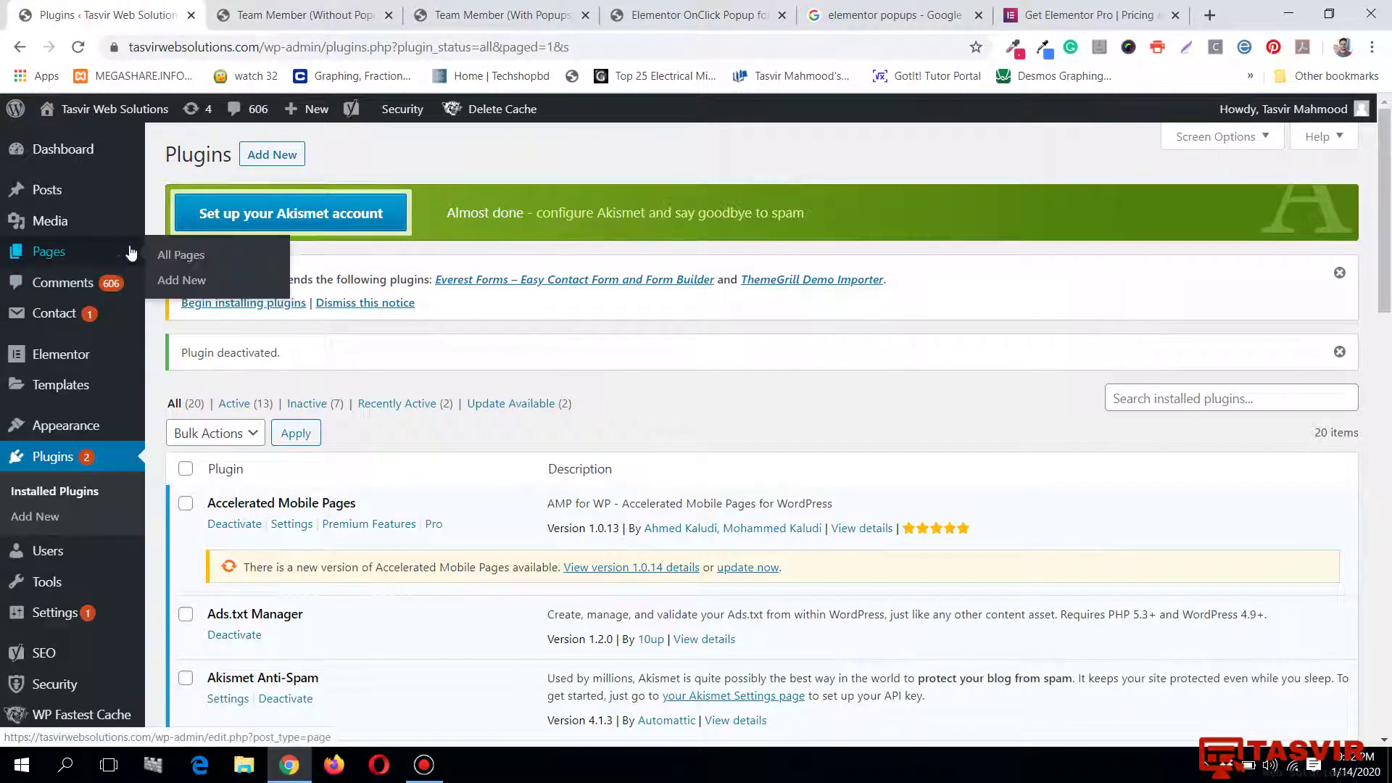
pyautogui.click(193, 282)
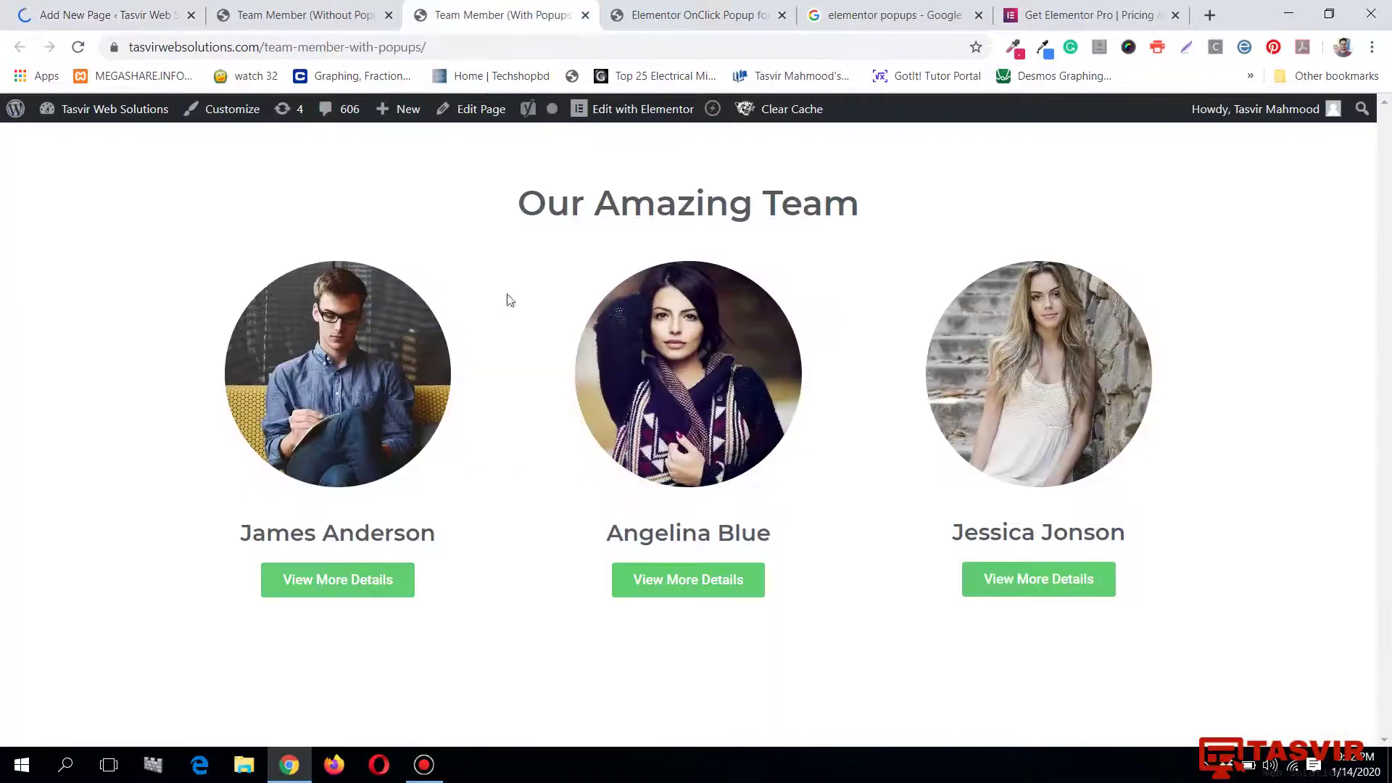
pyautogui.click(504, 16)
pyautogui.click(31, 9)
pyautogui.write('Team Member (tutorial)')
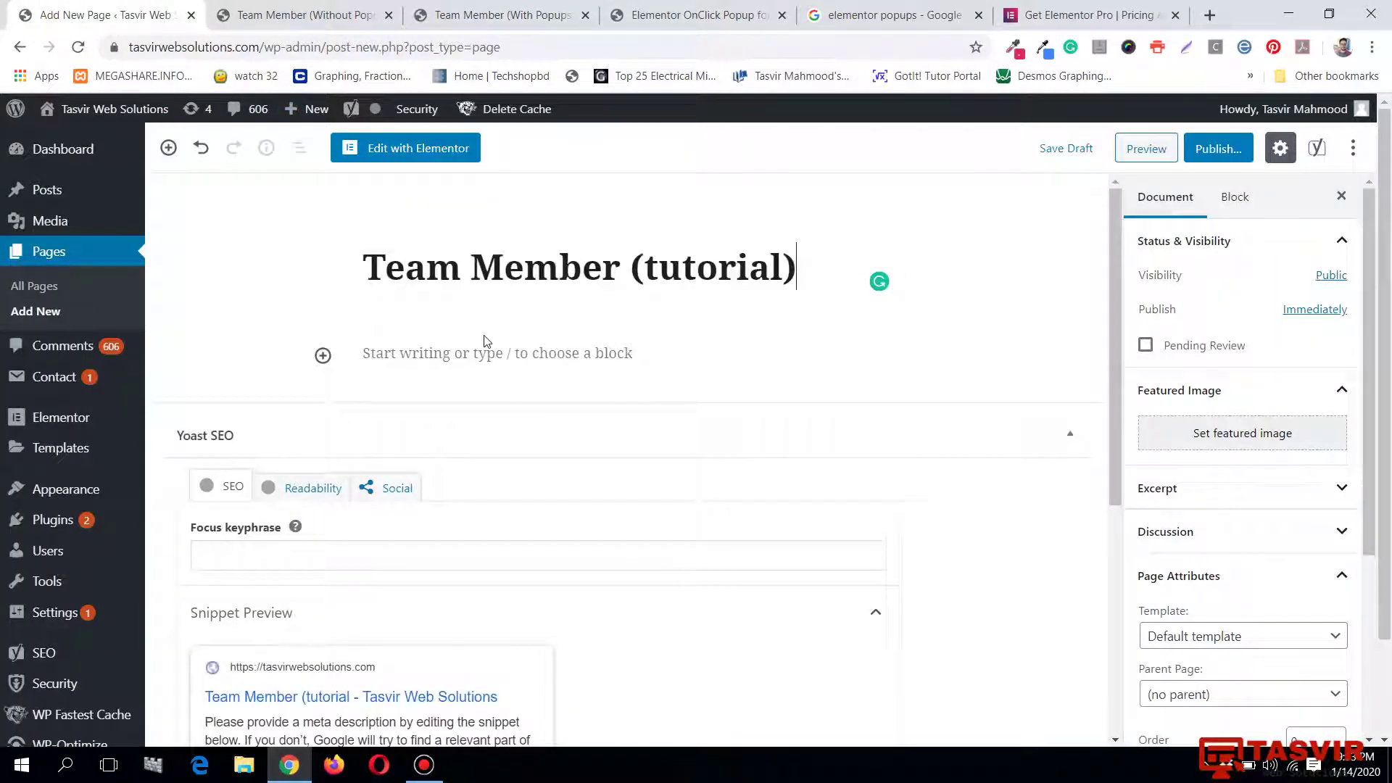
# Publish the new page and open it for editing with Elementor.
pyautogui.click(1218, 148)
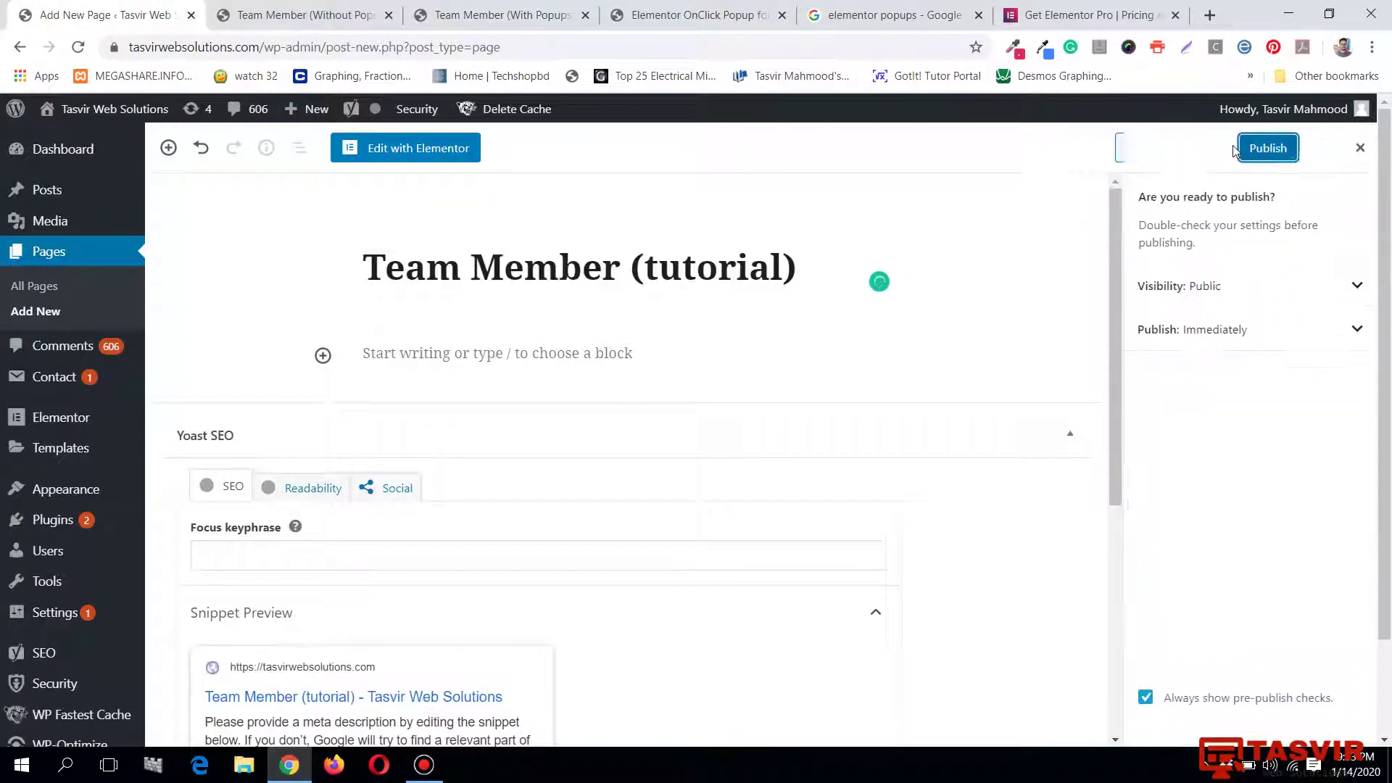
pyautogui.click(1284, 158)
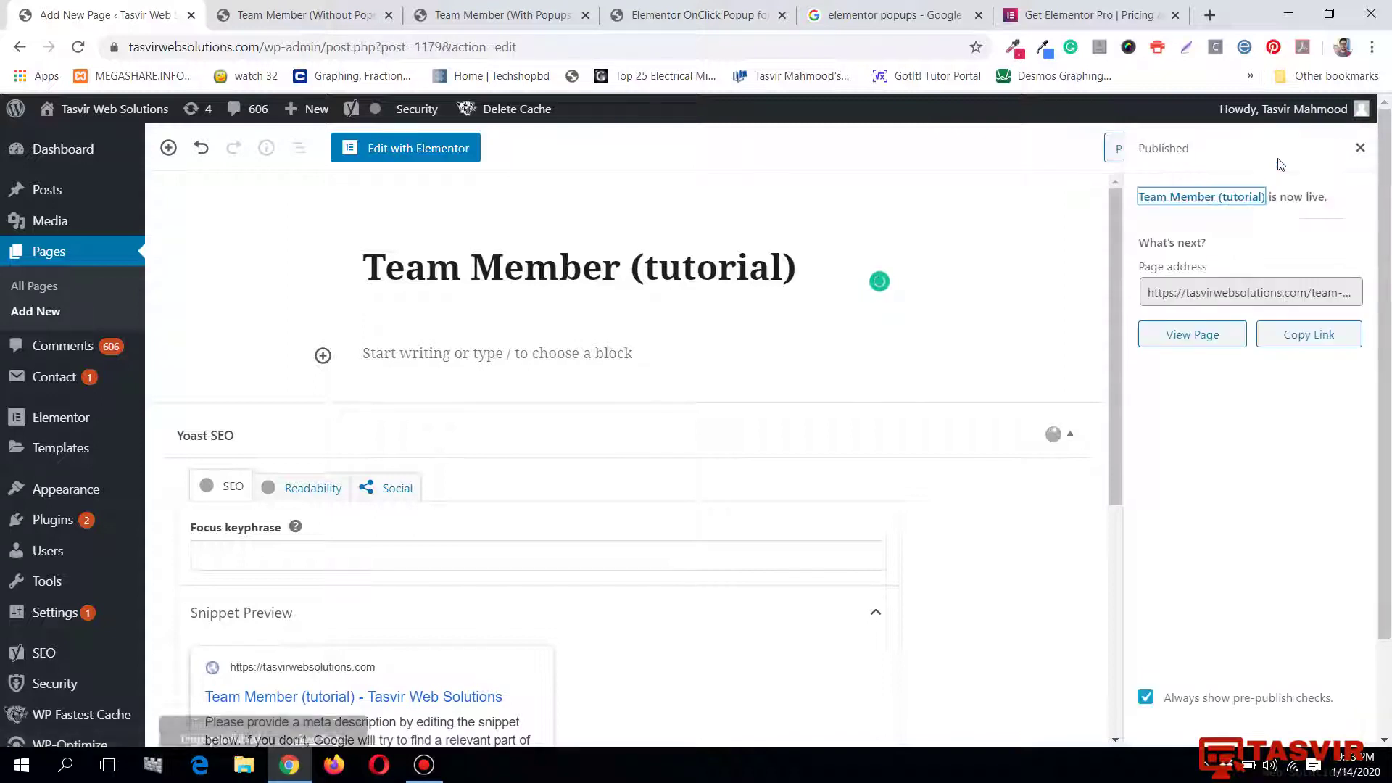
pyautogui.click(438, 149)
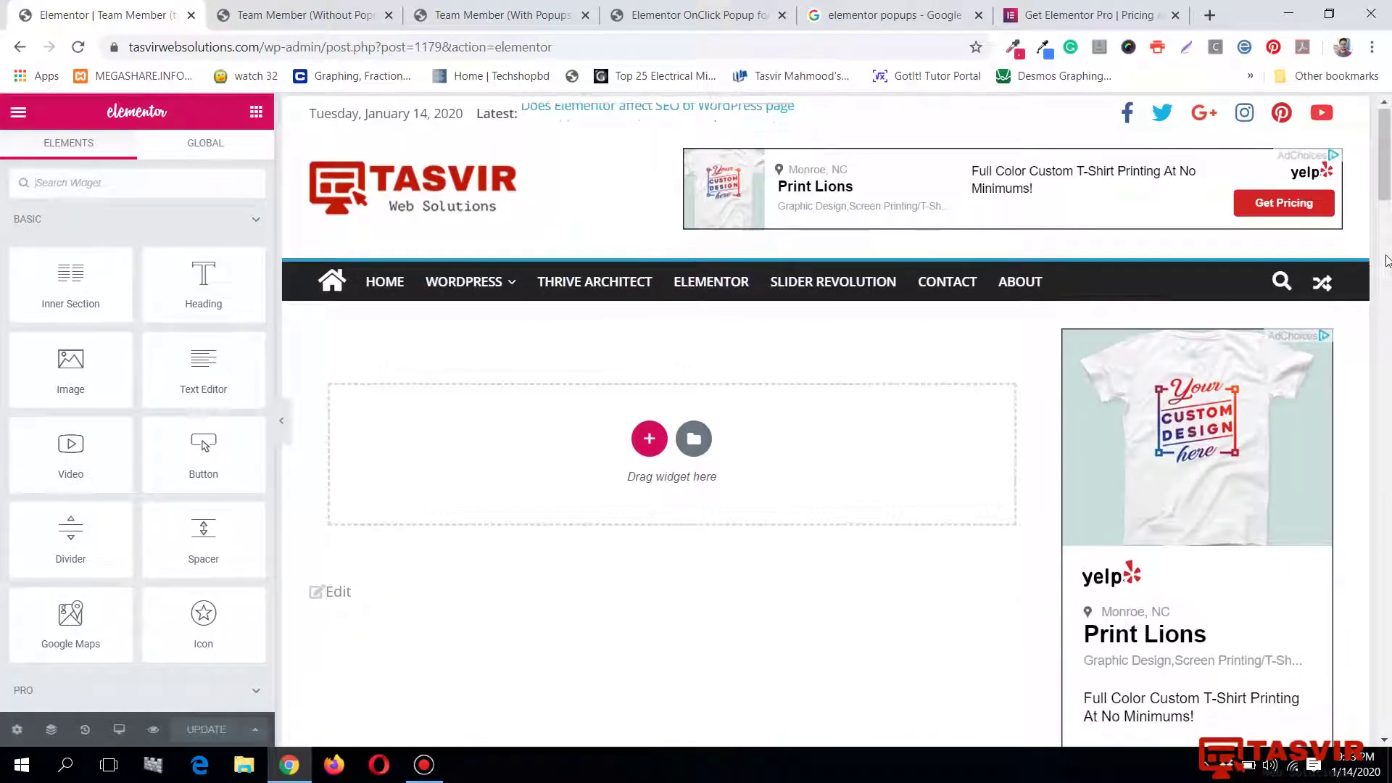
pyautogui.scroll(-5, 1378, 246)
pyautogui.scroll(5, 1386, 259)
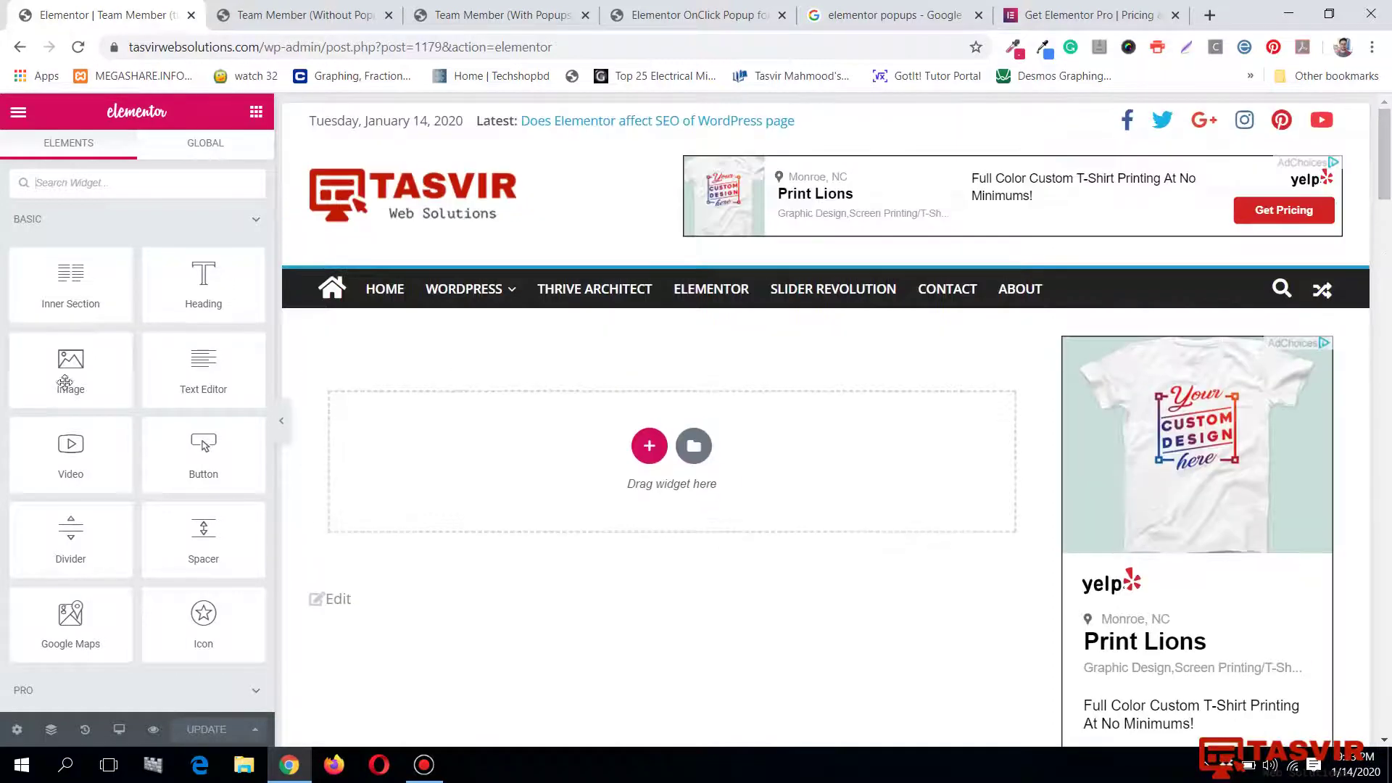
# Set the page's layout to Elementor Canvas in the page settings.
pyautogui.click(16, 731)
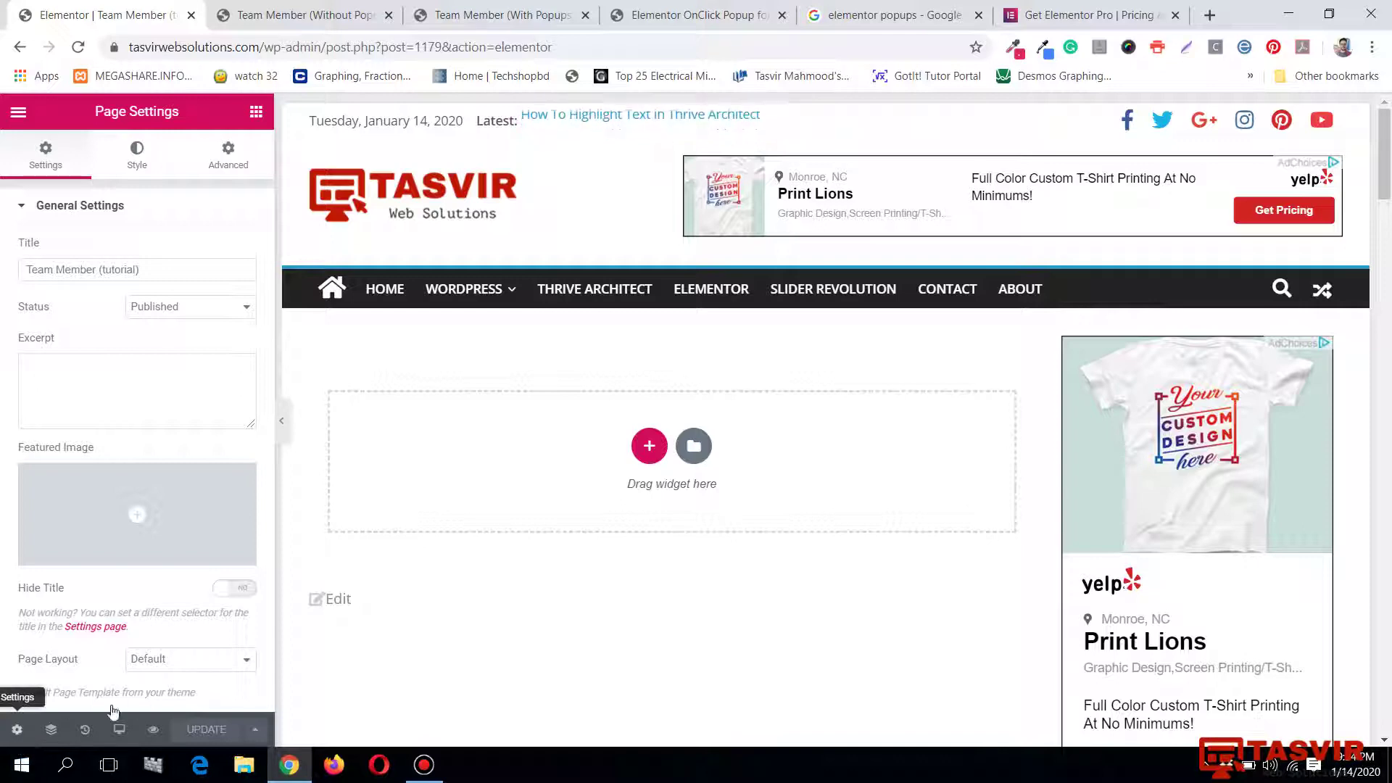
pyautogui.click(145, 662)
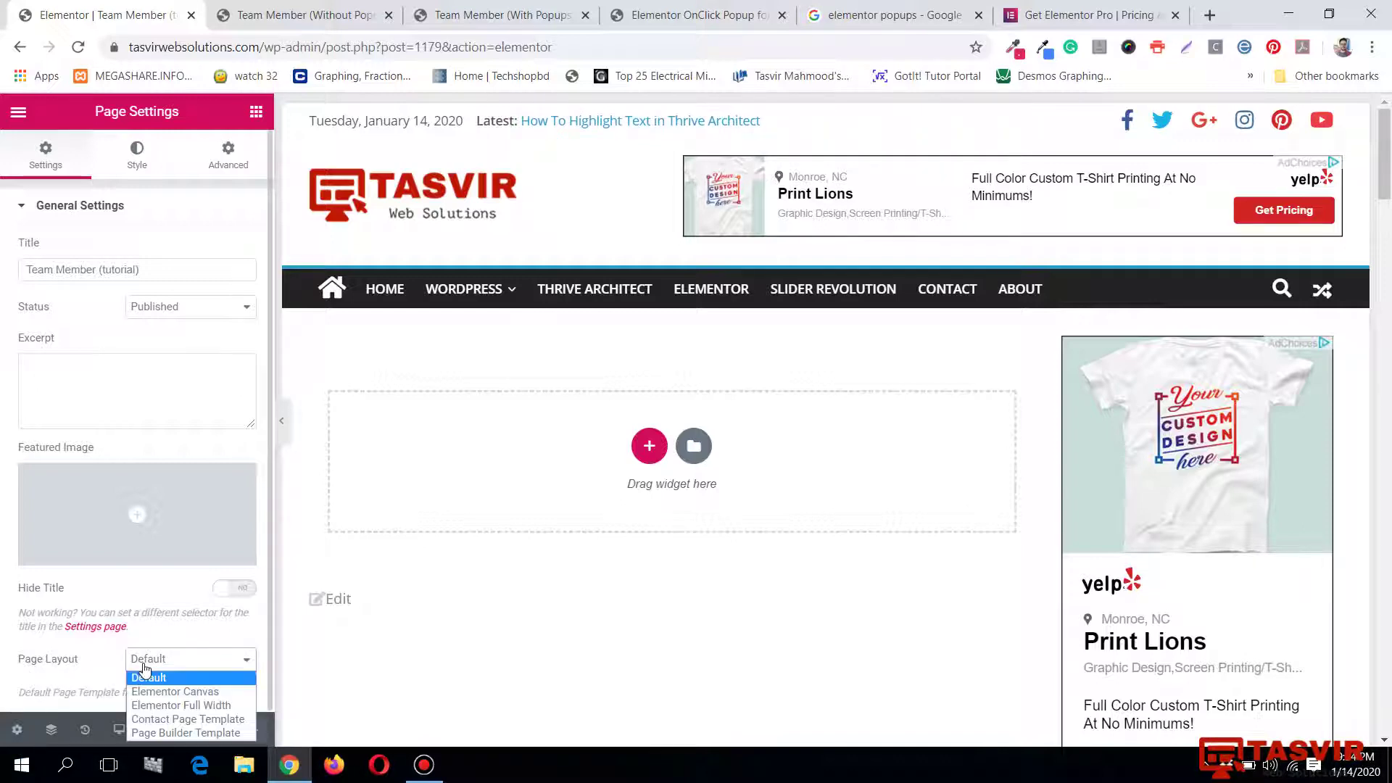
pyautogui.click(170, 692)
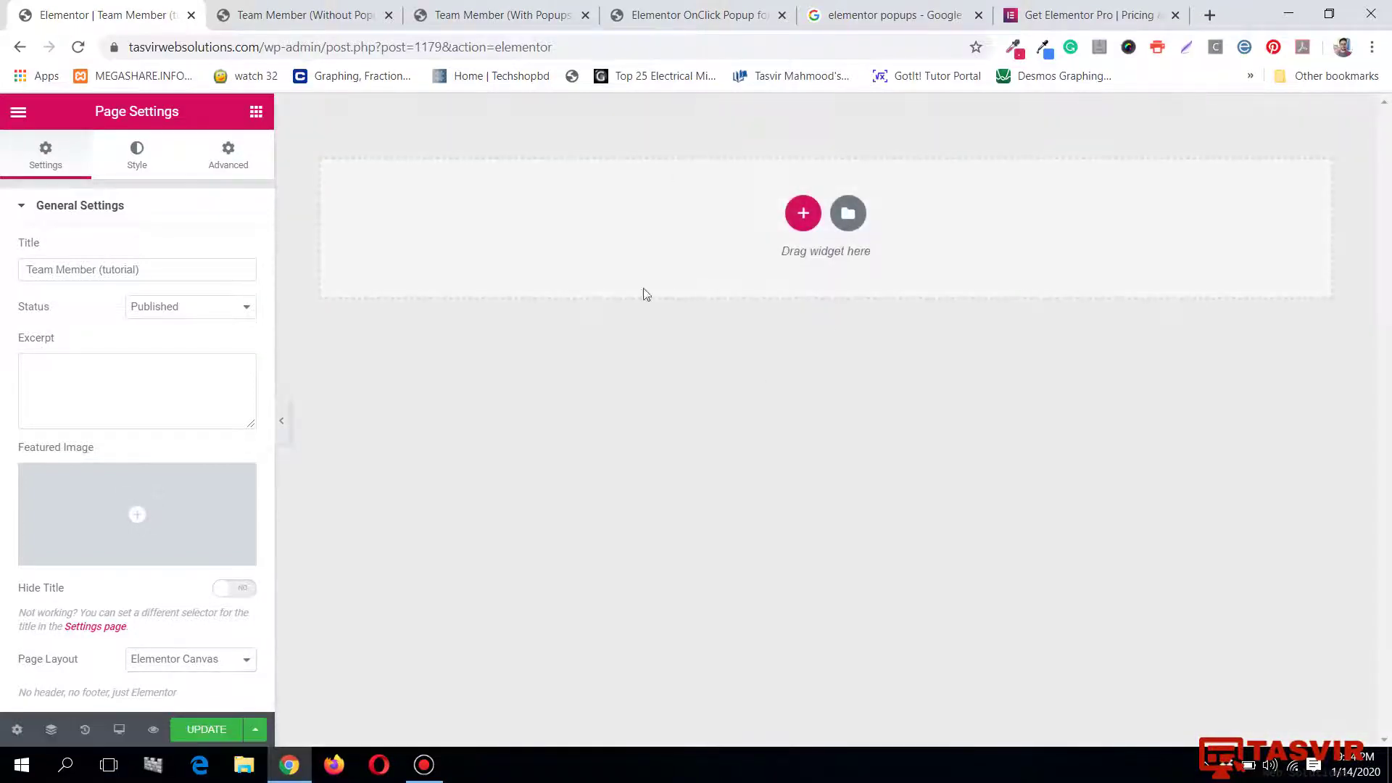
# Give the page body a classic background in white, #FFFFFF.
pyautogui.click(148, 163)
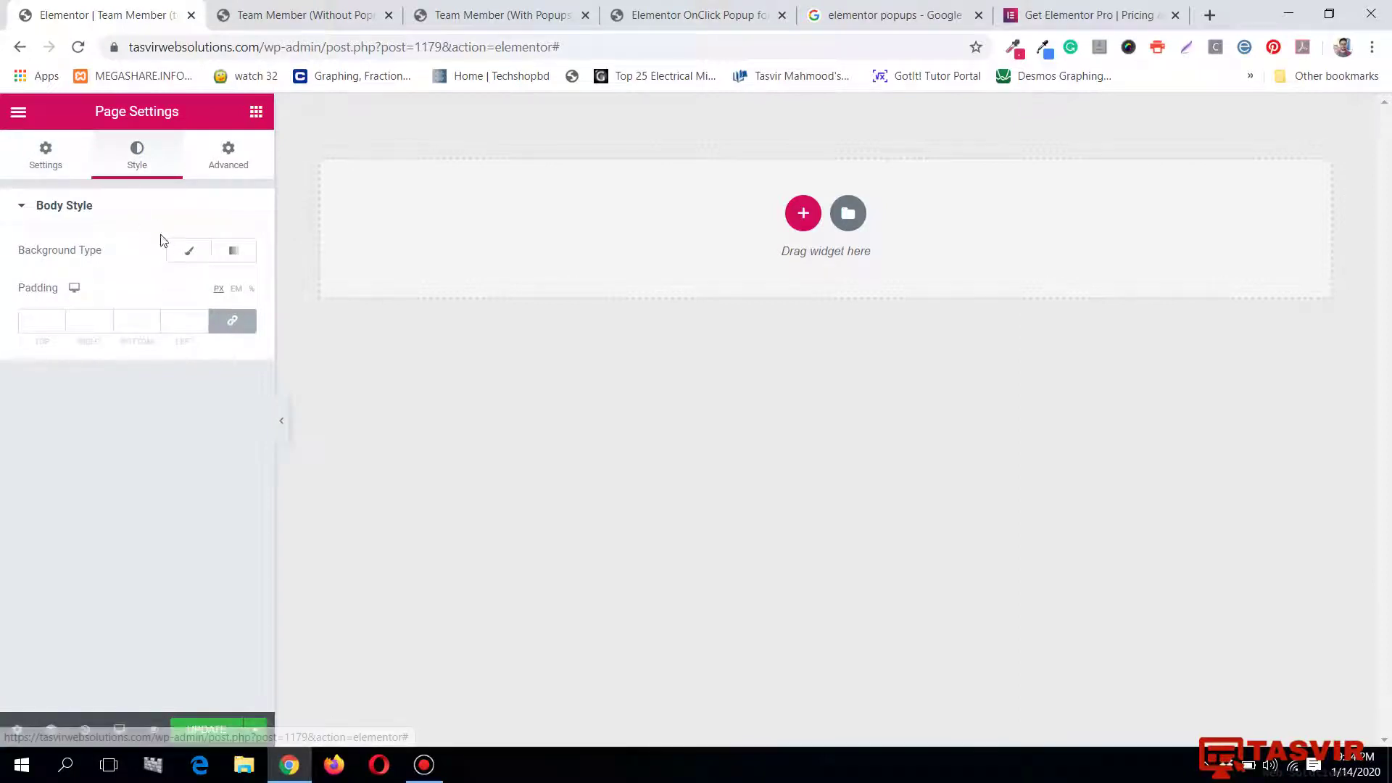
pyautogui.click(188, 251)
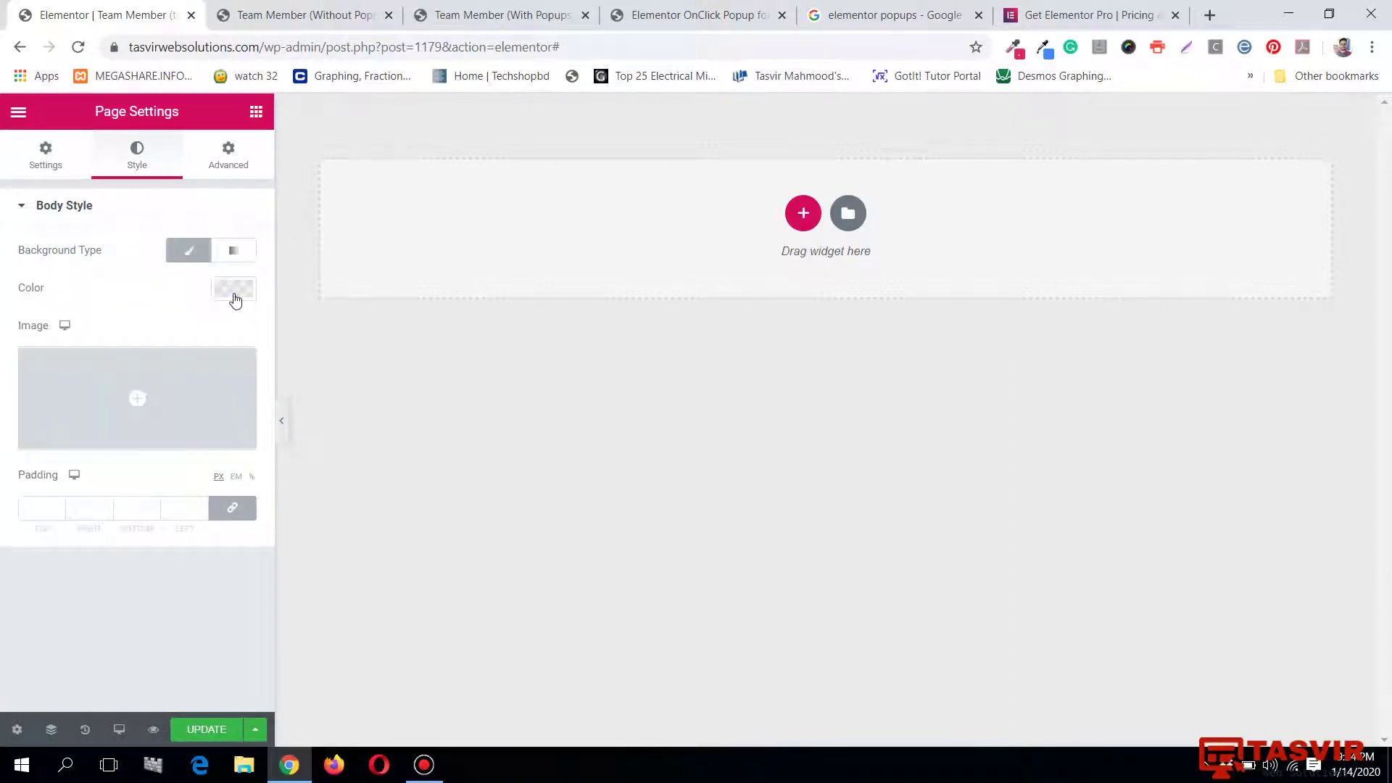
pyautogui.click(234, 294)
pyautogui.click(210, 335)
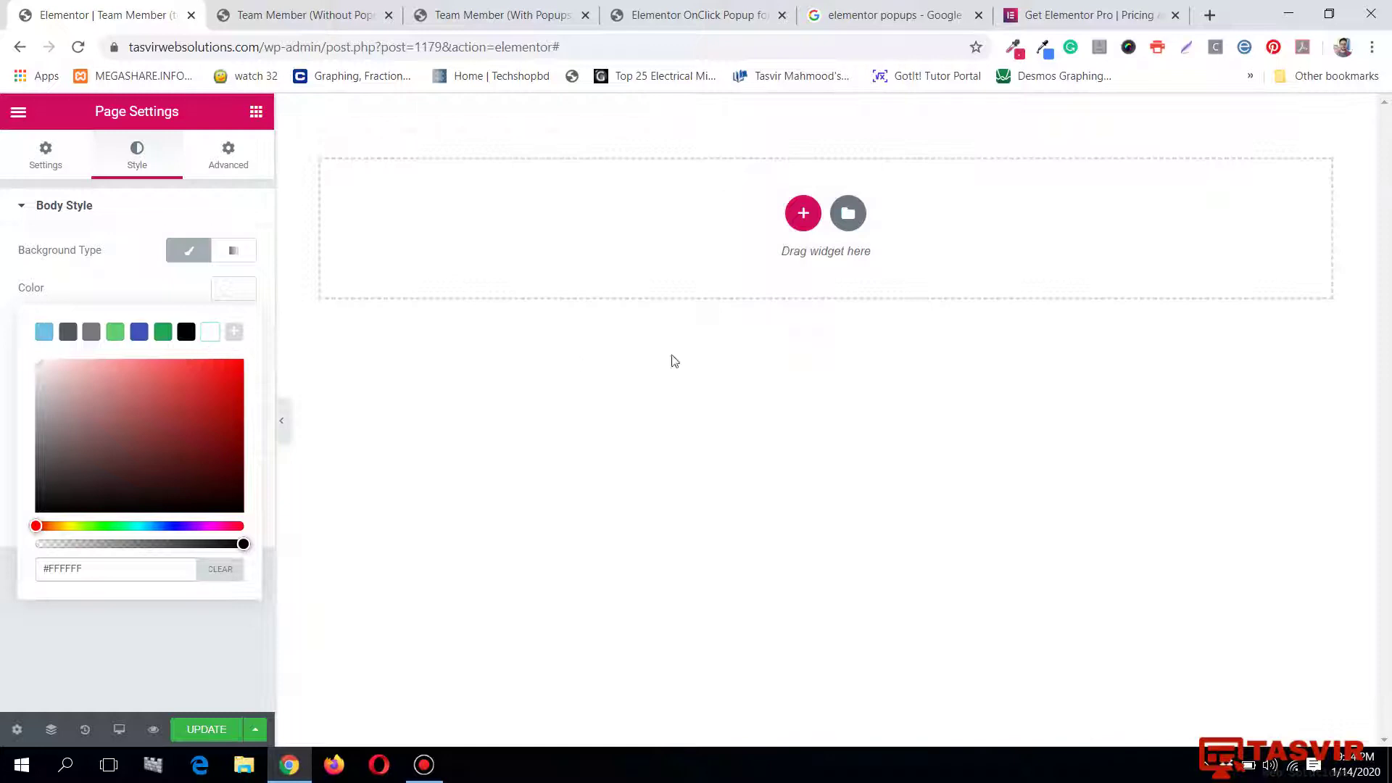
# Check the heading on the finished Team Member (With Popups) page and add a single-column section to the tutorial page.
pyautogui.click(803, 213)
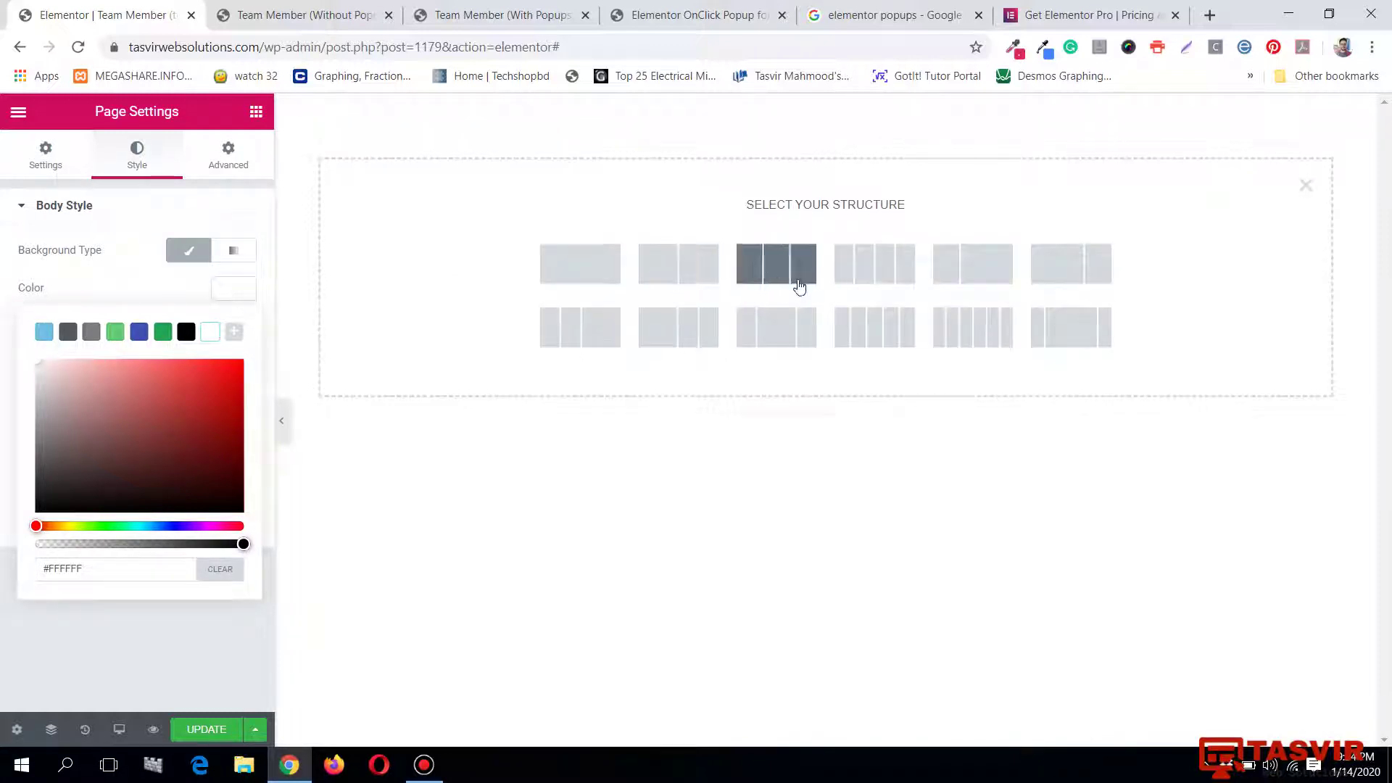
pyautogui.click(275, 15)
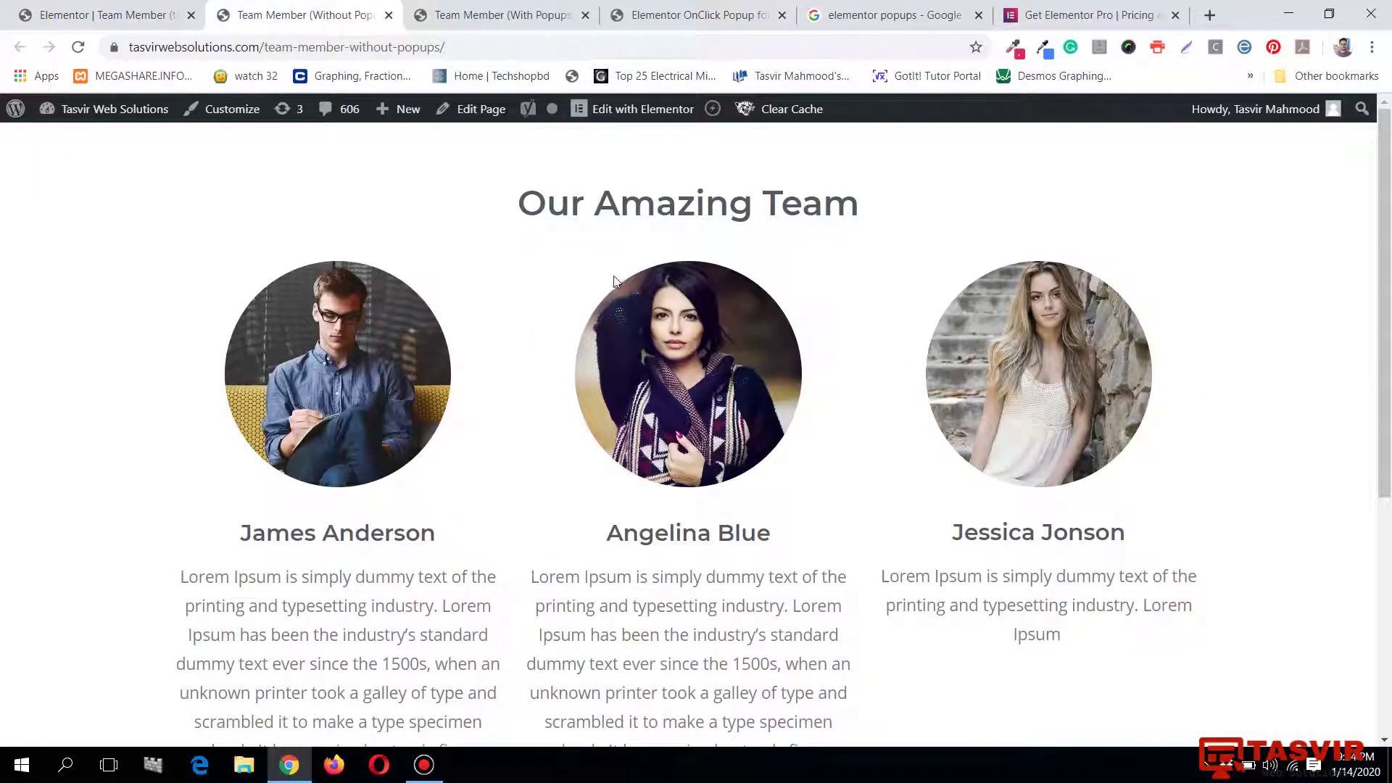
pyautogui.click(493, 14)
pyautogui.moveTo(493, 14); pyautogui.dragTo(341, 16)
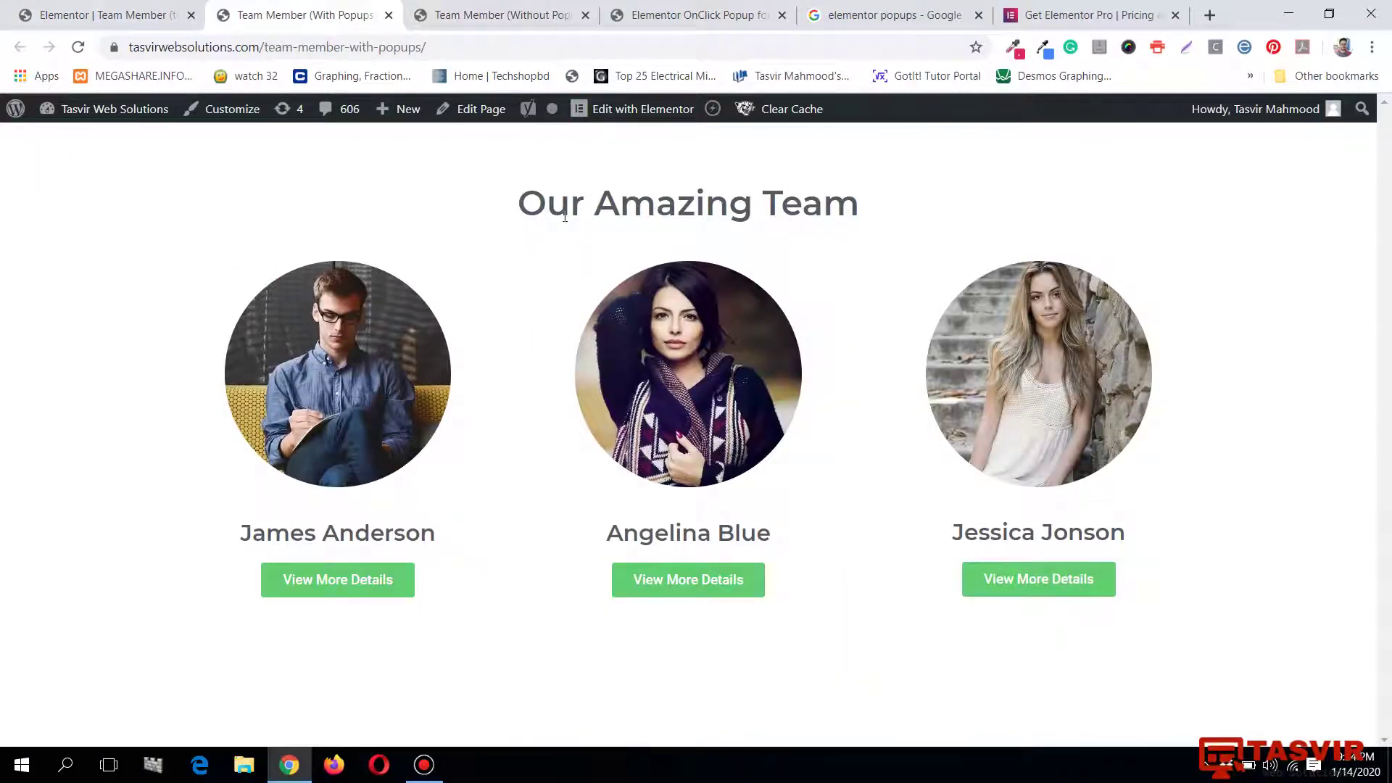
pyautogui.moveTo(531, 200); pyautogui.dragTo(880, 217)
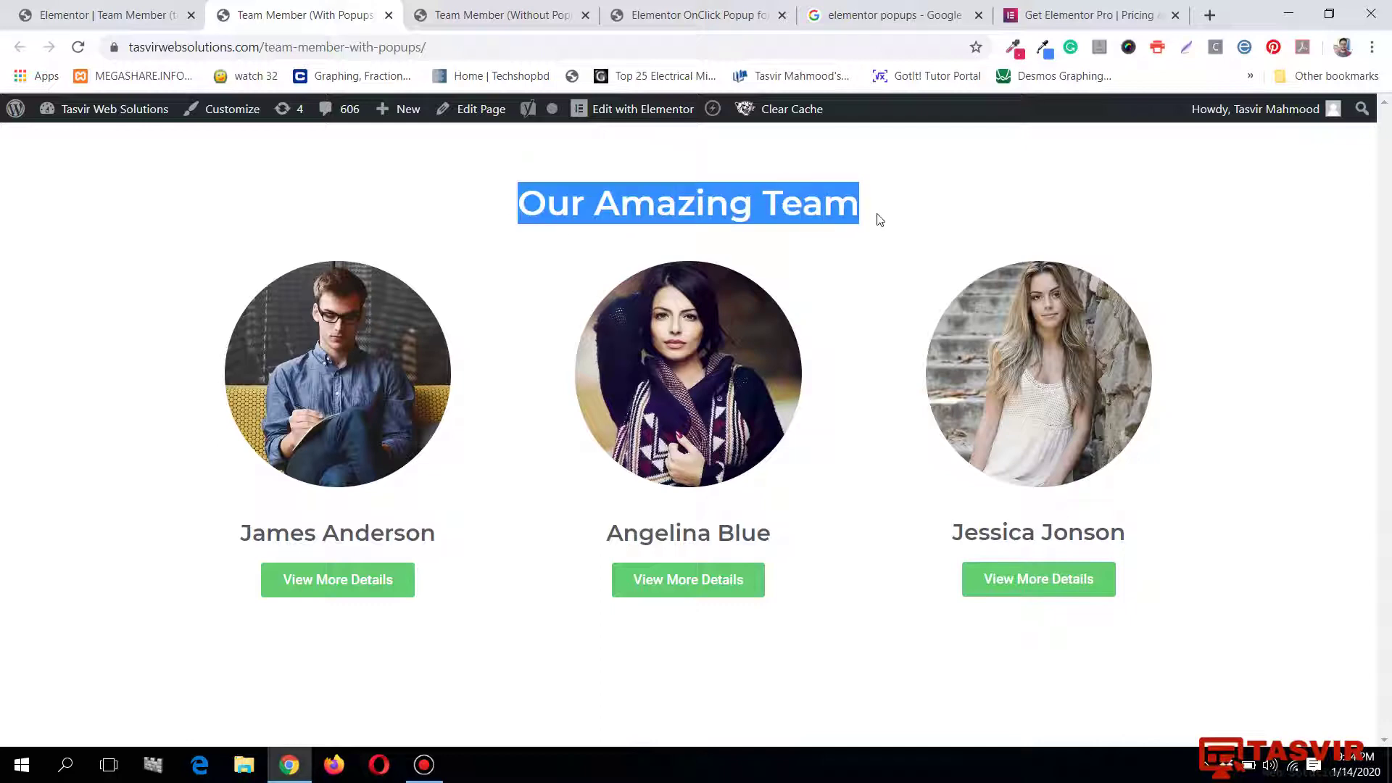
pyautogui.click(1203, 365)
pyautogui.click(145, 13)
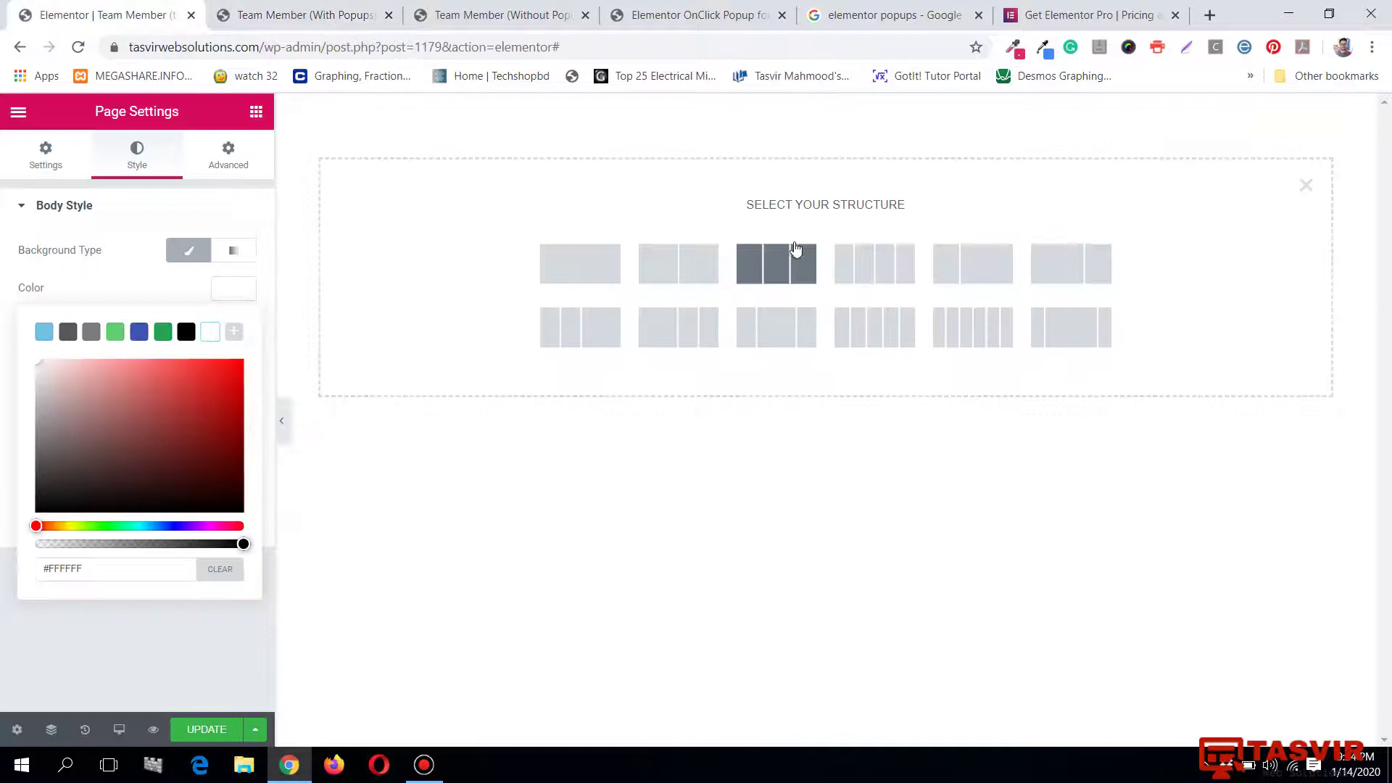
pyautogui.click(556, 267)
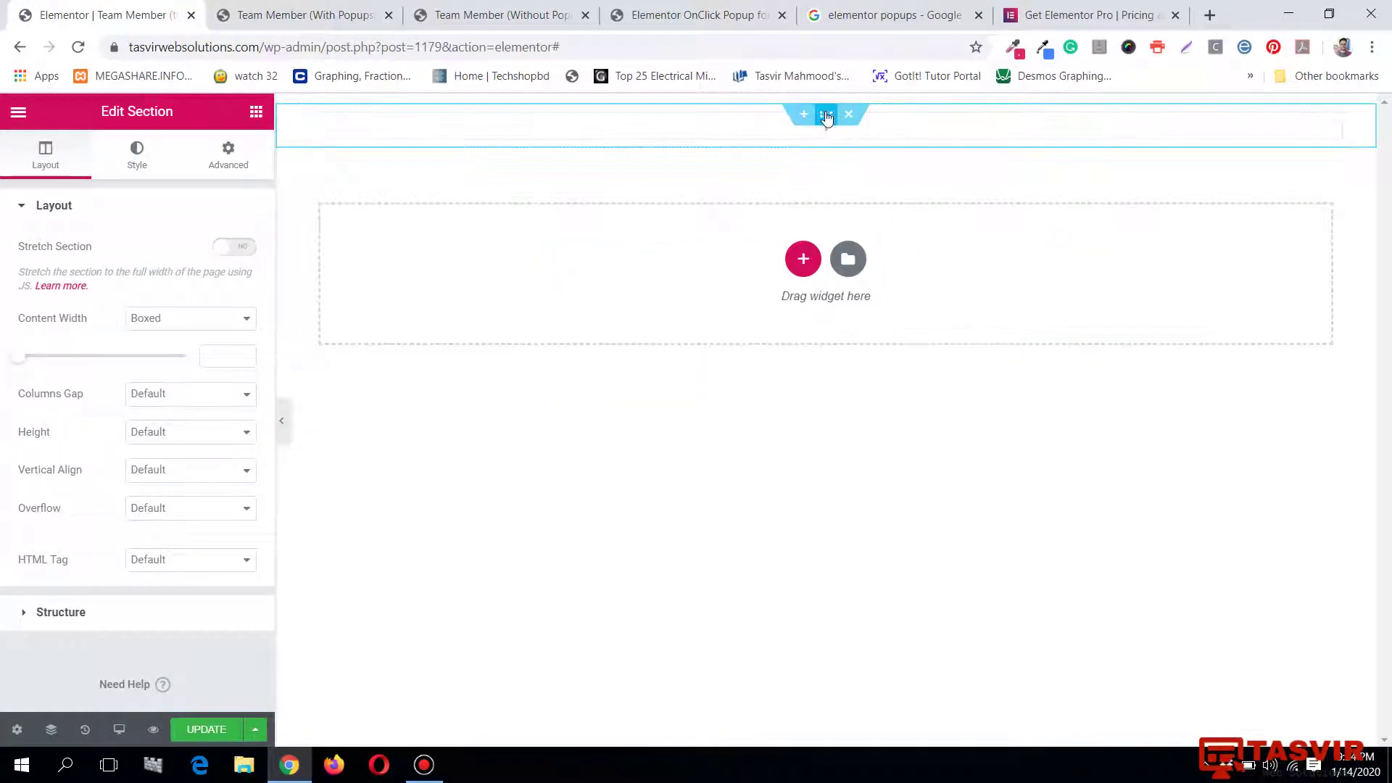
# Set the new section's top and bottom padding to 50 px, leaving the sides at 0.
pyautogui.click(223, 161)
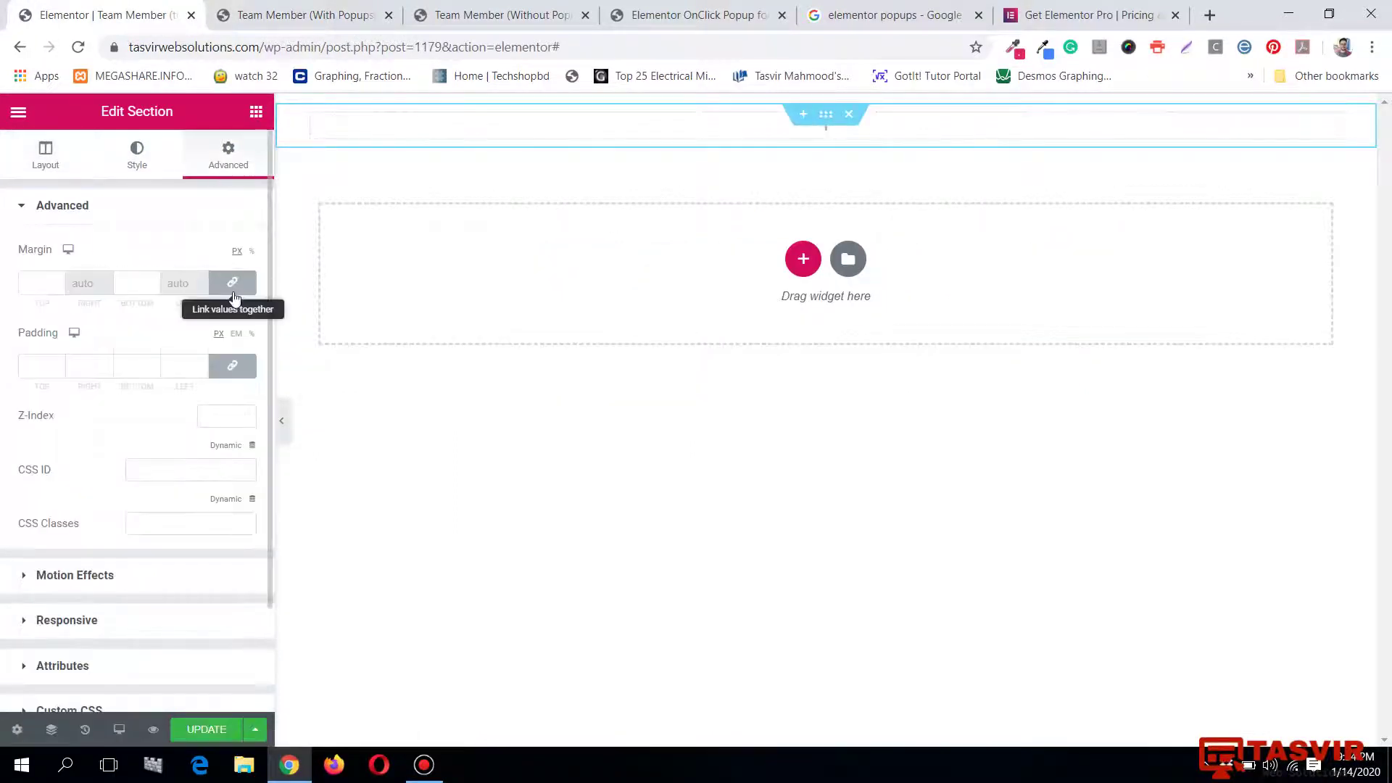
pyautogui.click(34, 366)
pyautogui.write('50')
pyautogui.click(120, 365)
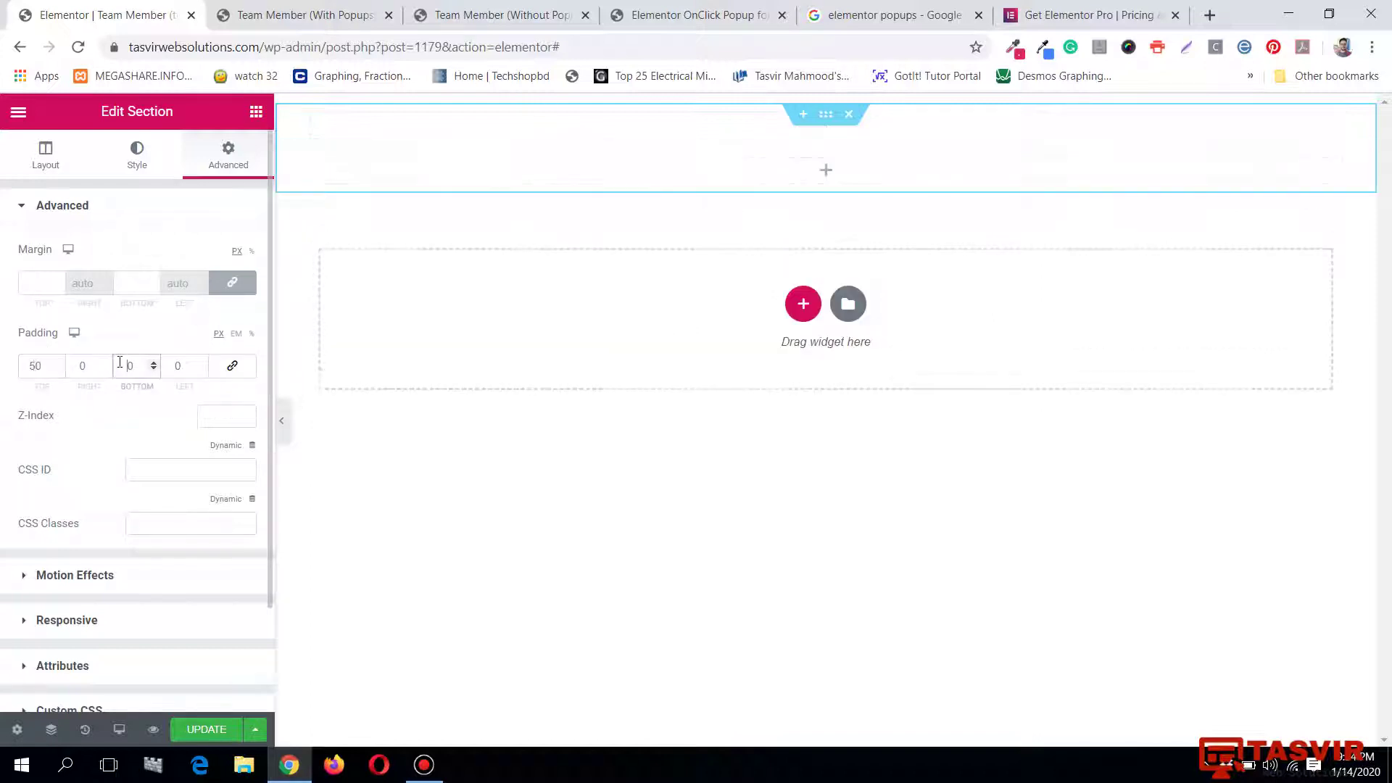
pyautogui.write('50')
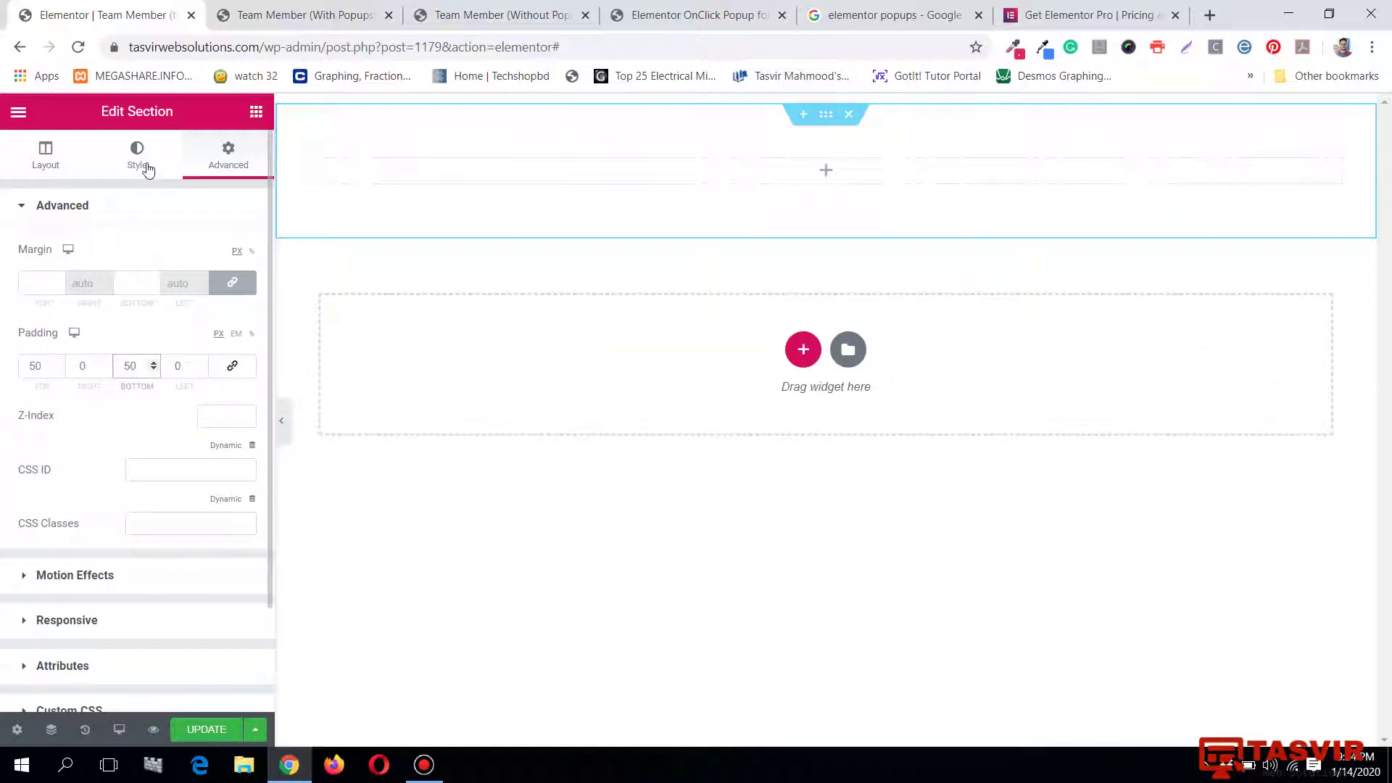
# Add a Heading widget to the section and center its alignment.
pyautogui.click(68, 155)
pyautogui.click(257, 112)
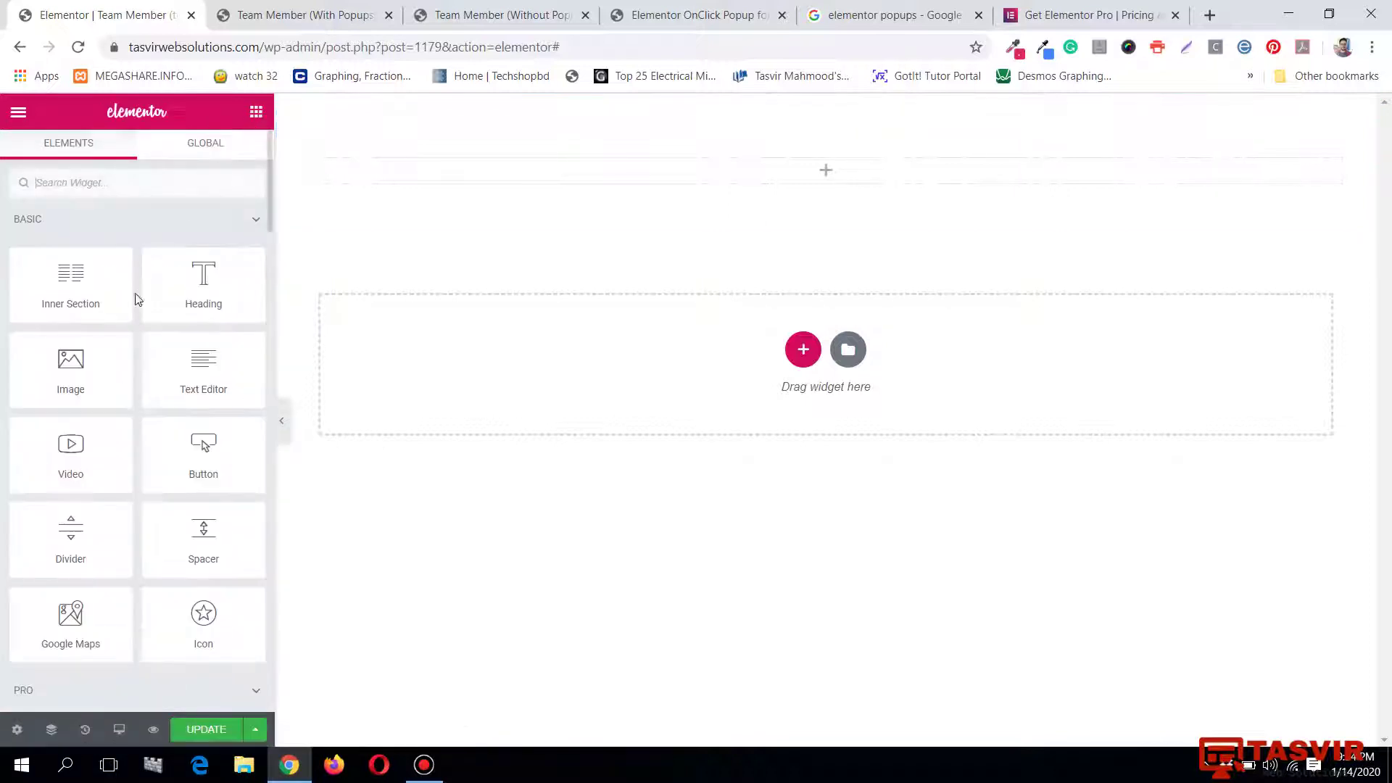
pyautogui.moveTo(56, 299); pyautogui.dragTo(817, 186)
pyautogui.click(175, 507)
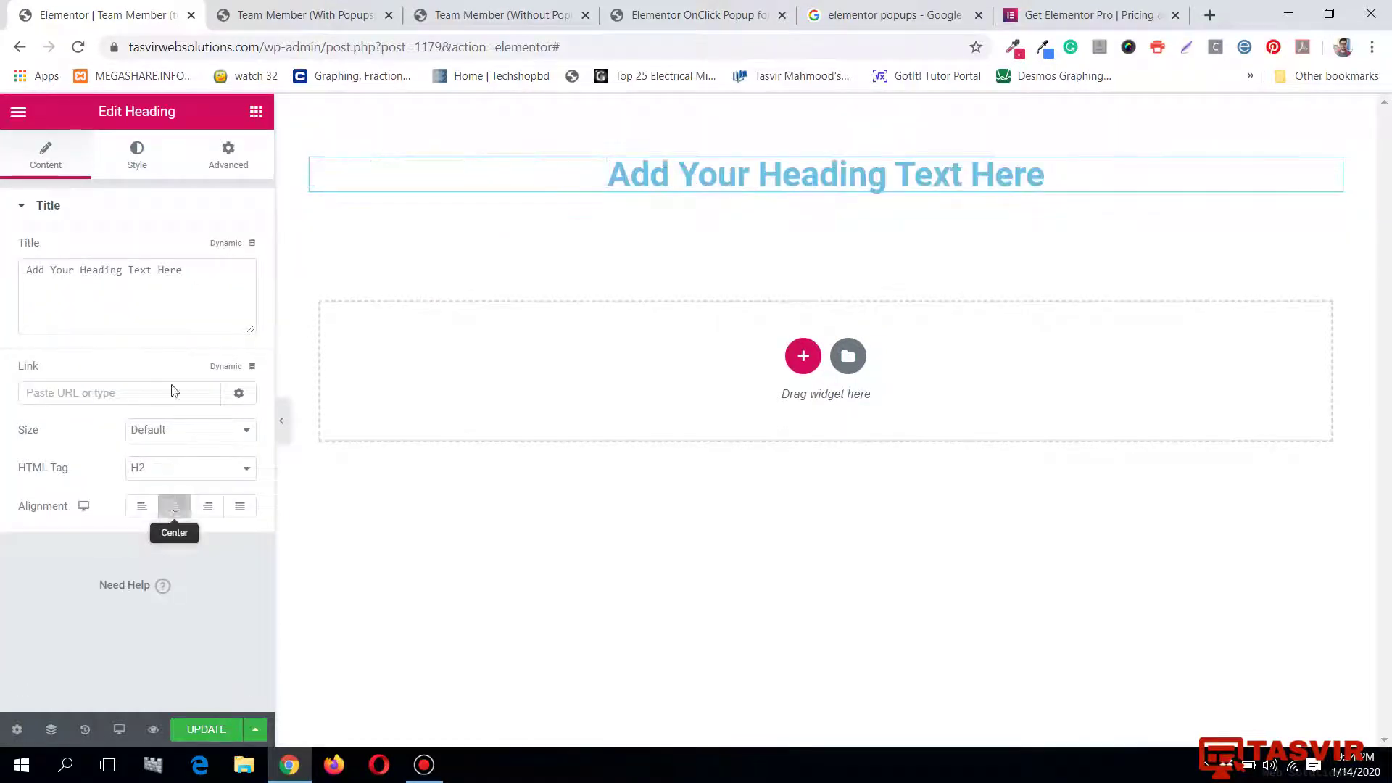
# Set the heading's text color to the dark gray #54595F.
pyautogui.click(138, 154)
pyautogui.click(231, 251)
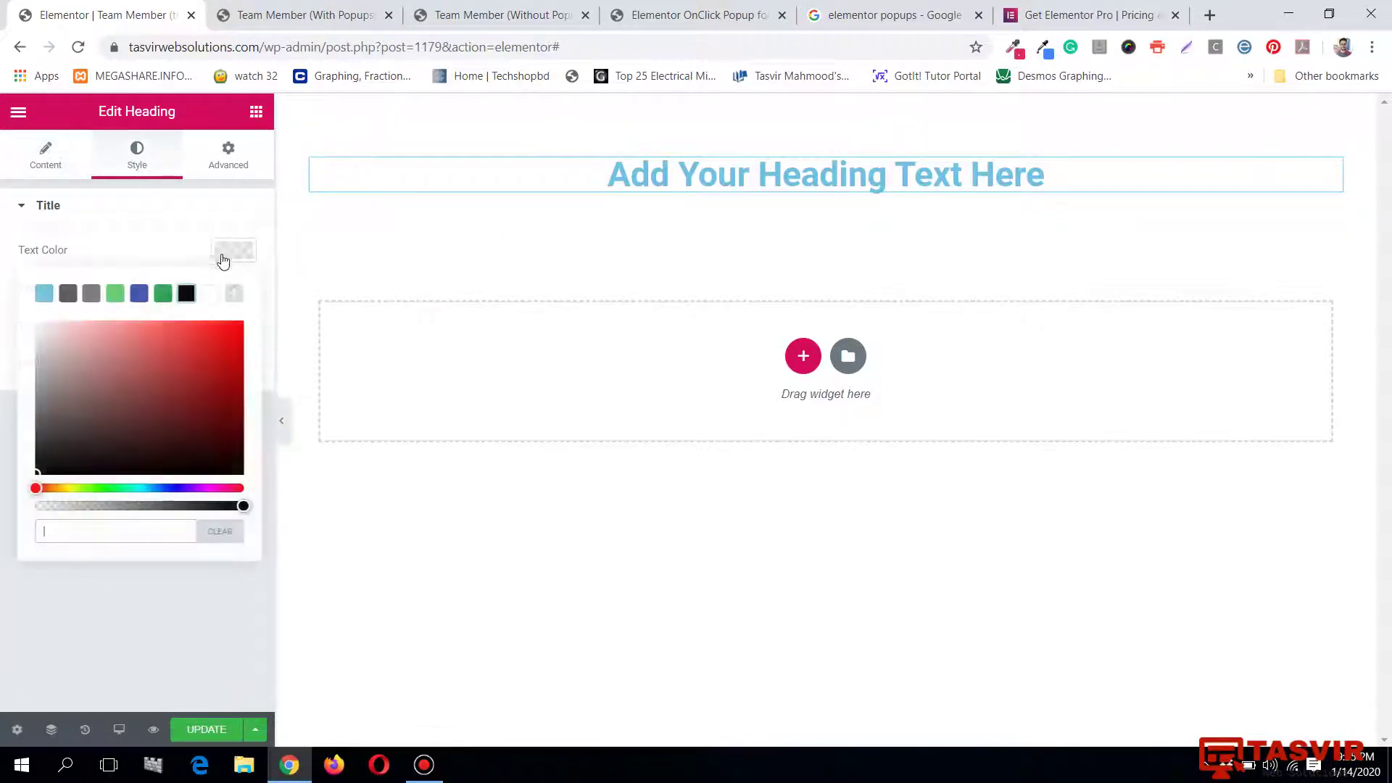
pyautogui.click(67, 293)
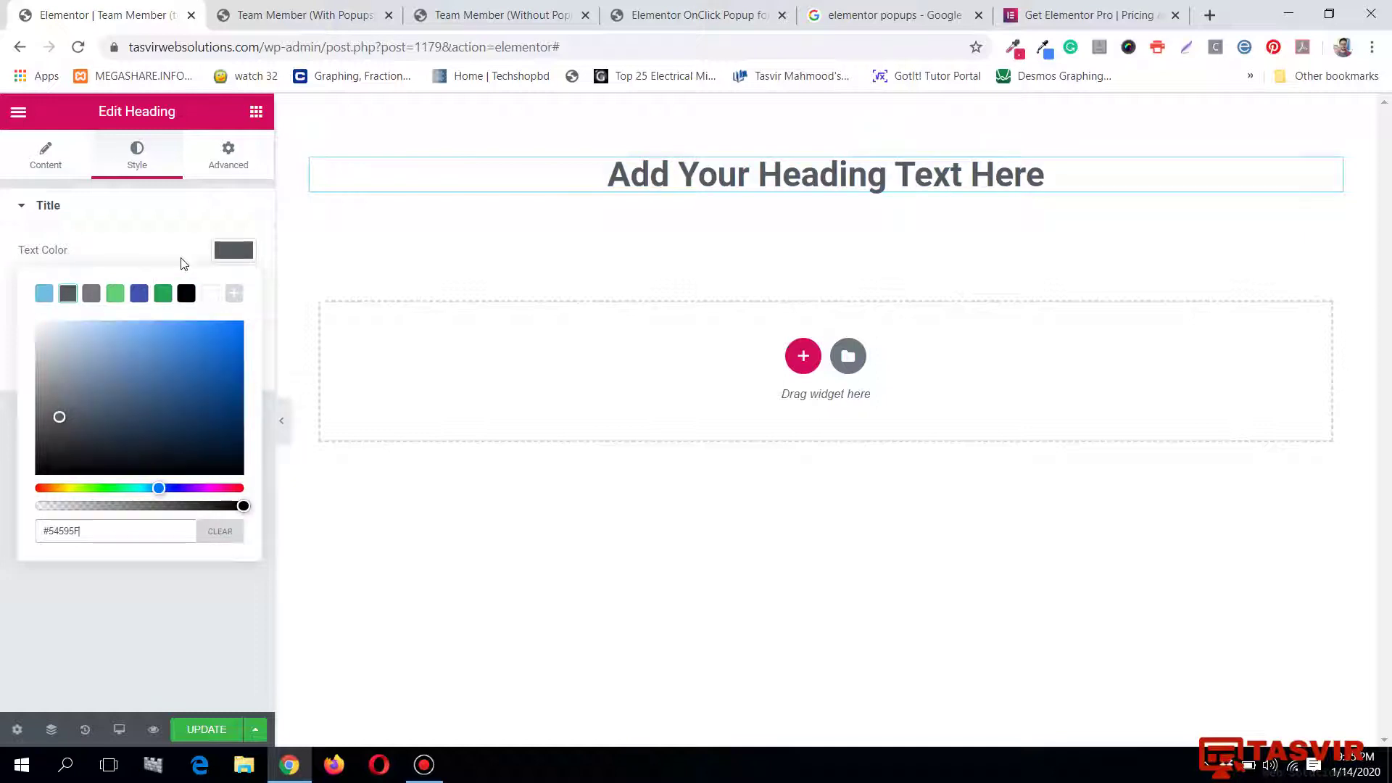
pyautogui.click(233, 250)
# Change the heading's typography to the Montserrat font family.
pyautogui.click(233, 288)
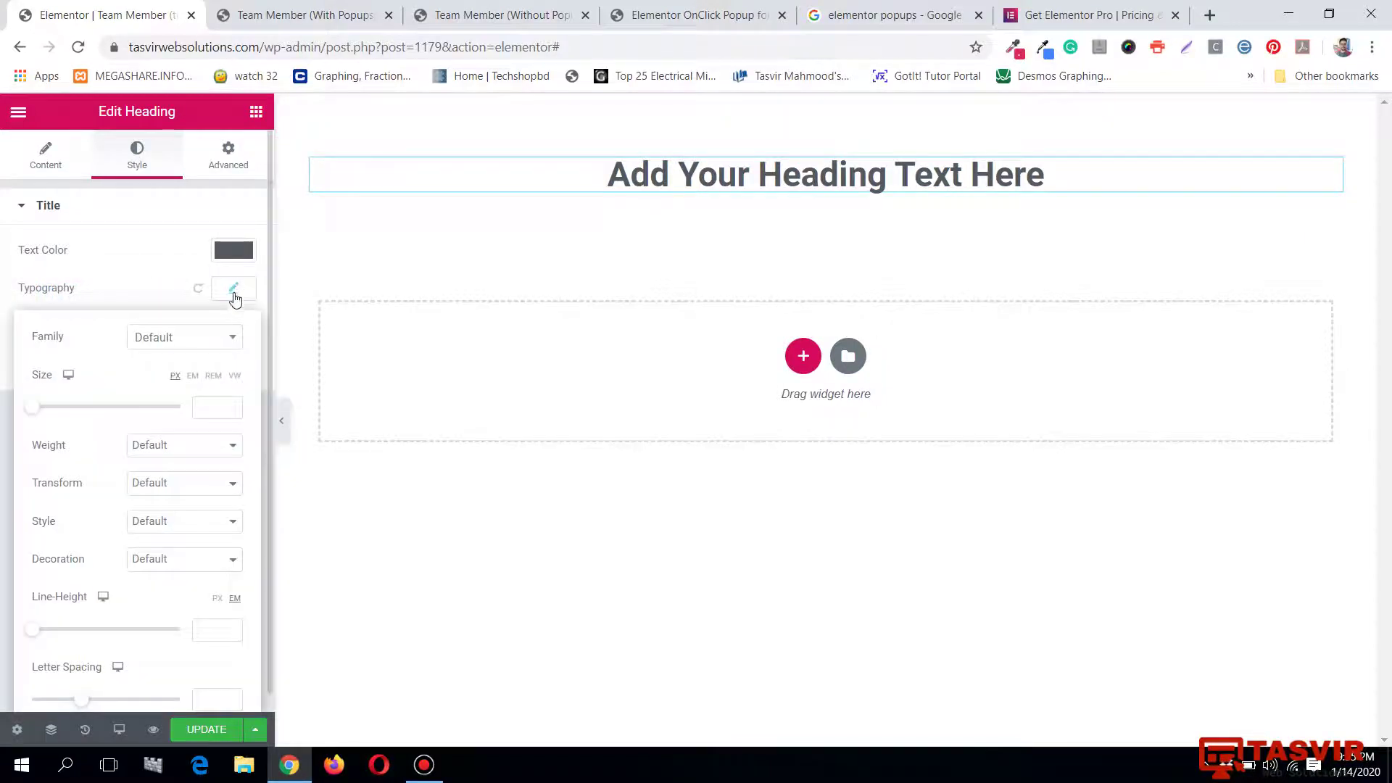
pyautogui.click(169, 341)
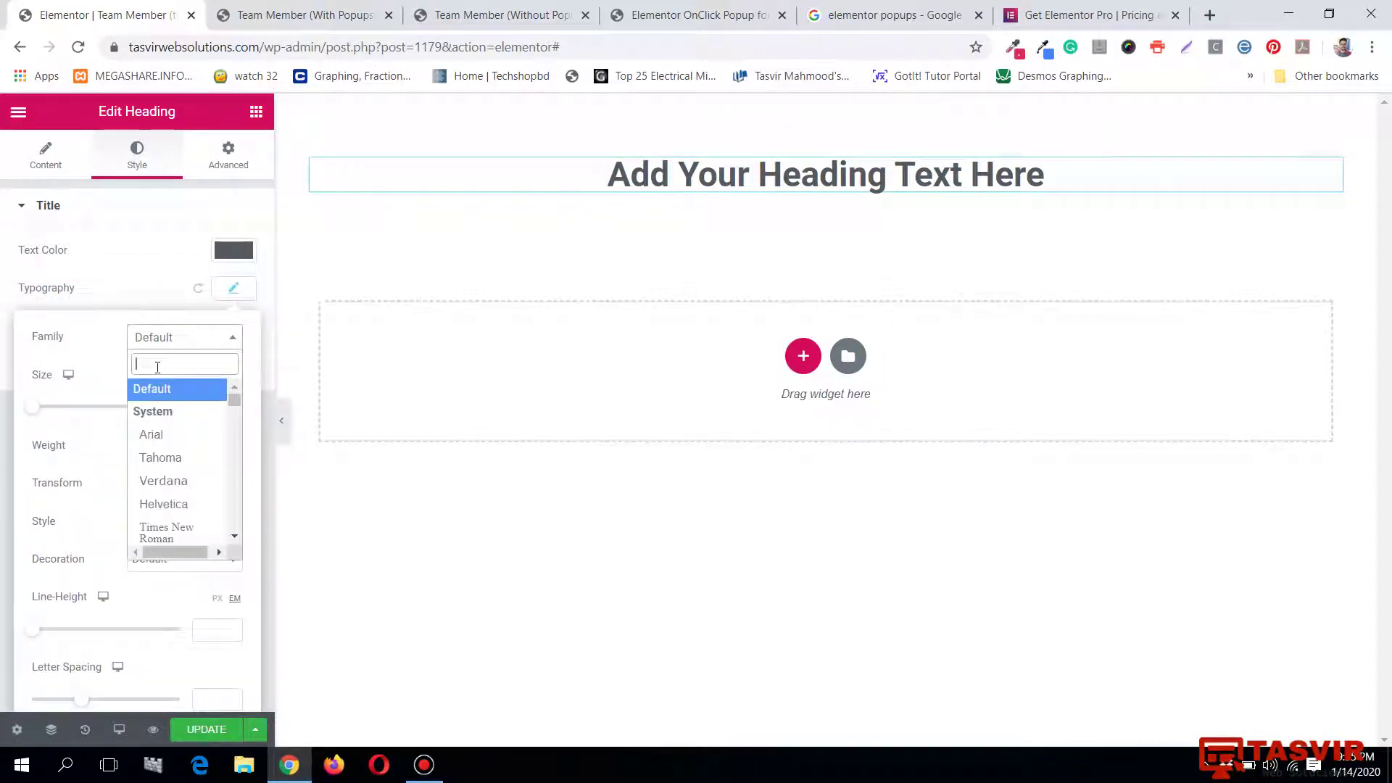
pyautogui.write('mon')
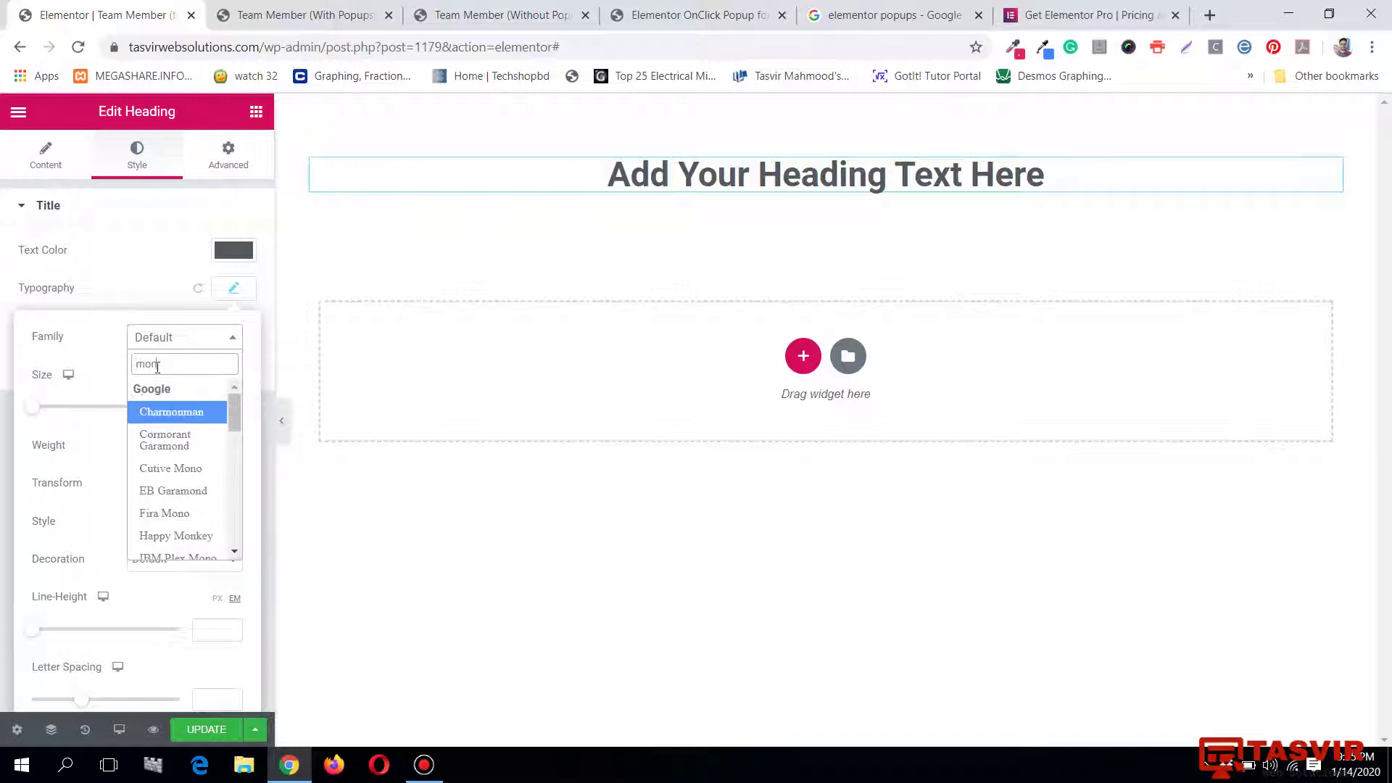
pyautogui.write('t')
pyautogui.click(153, 452)
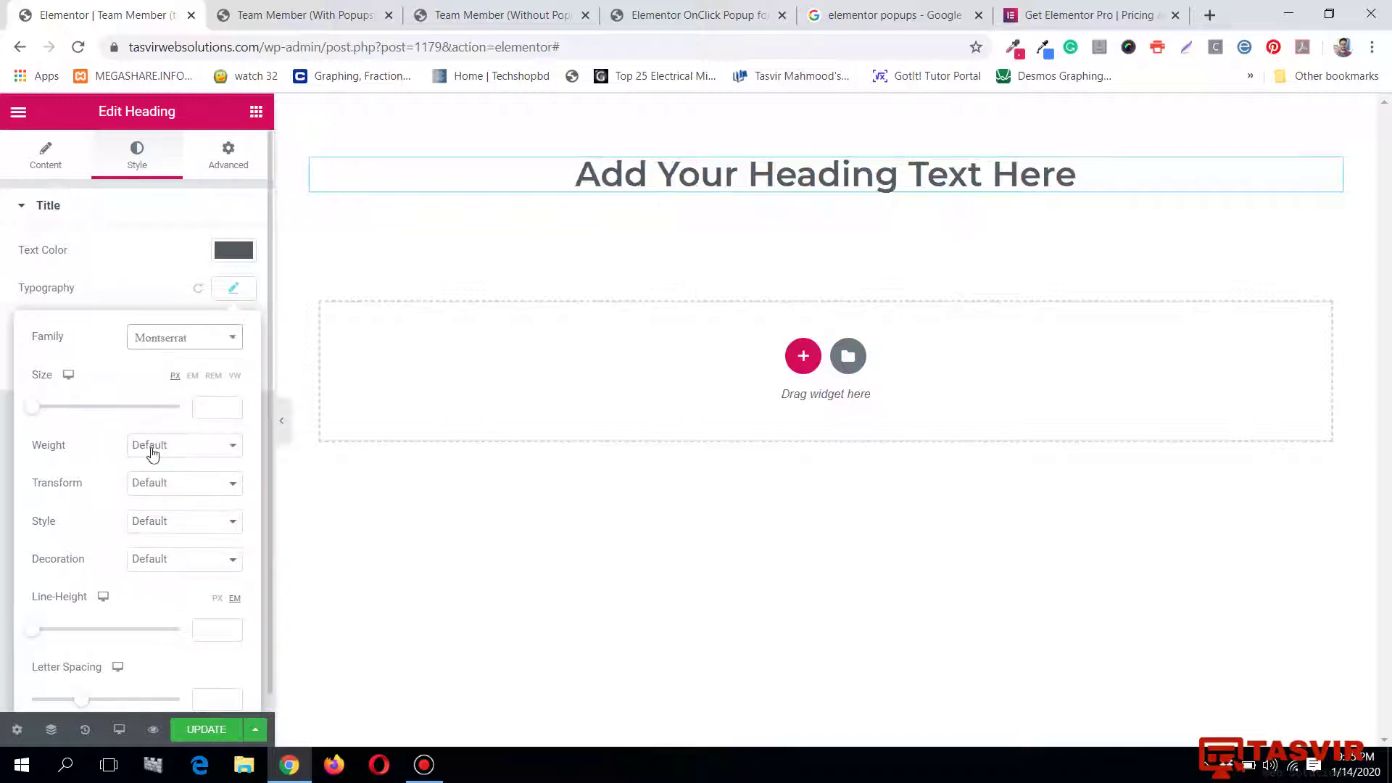
pyautogui.click(230, 292)
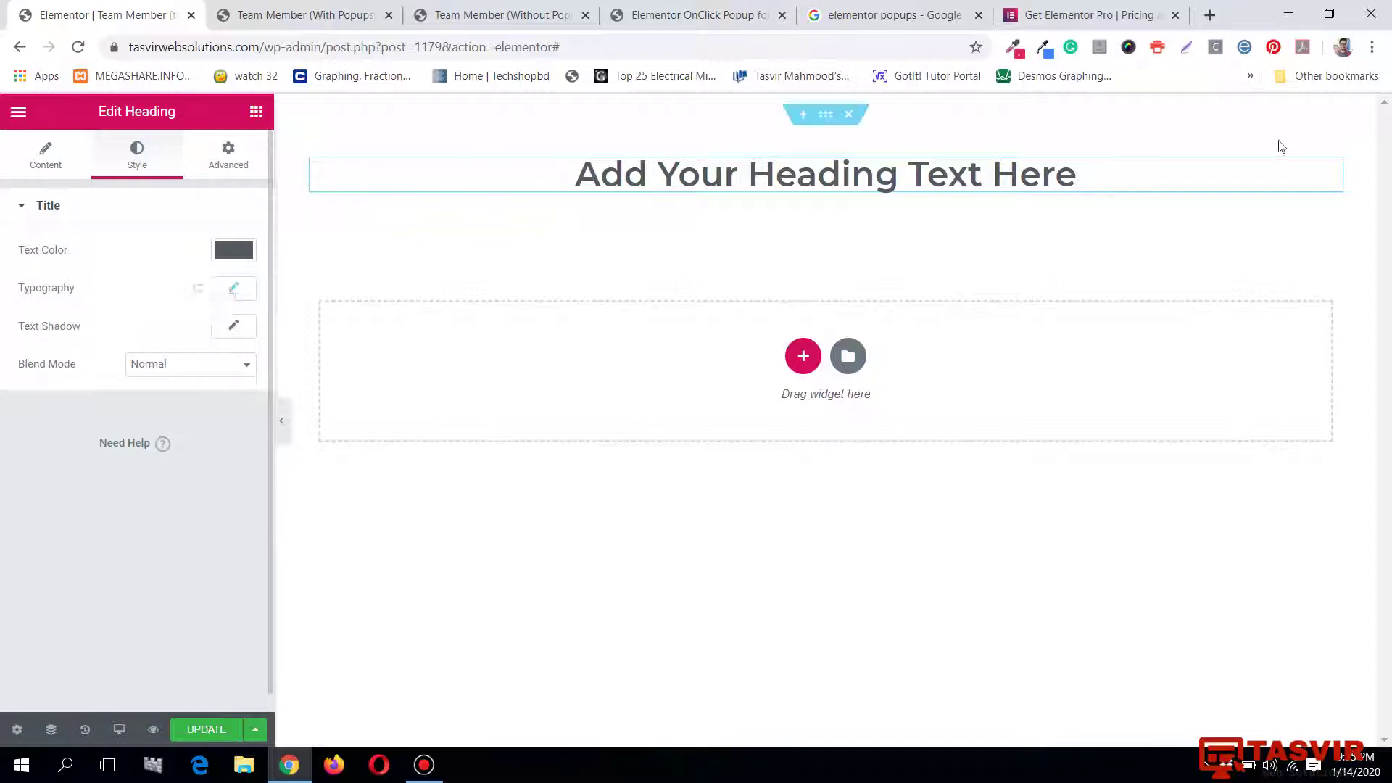
# Copy "Our Amazing Team" from the Team Member (With Popups) page and paste it over the heading's placeholder title.
pyautogui.click(359, 15)
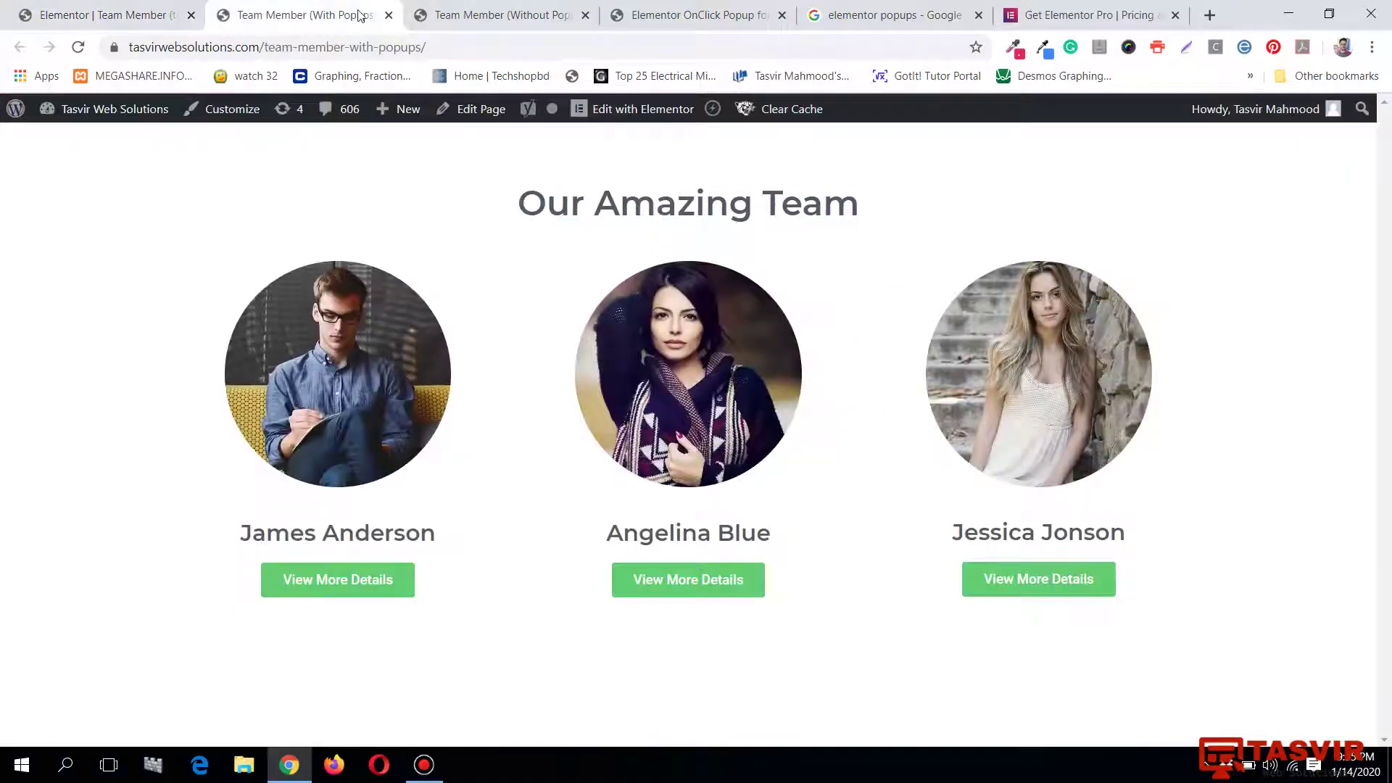
pyautogui.tripleClick(664, 209)
pyautogui.rightClick(677, 208)
pyautogui.click(694, 223)
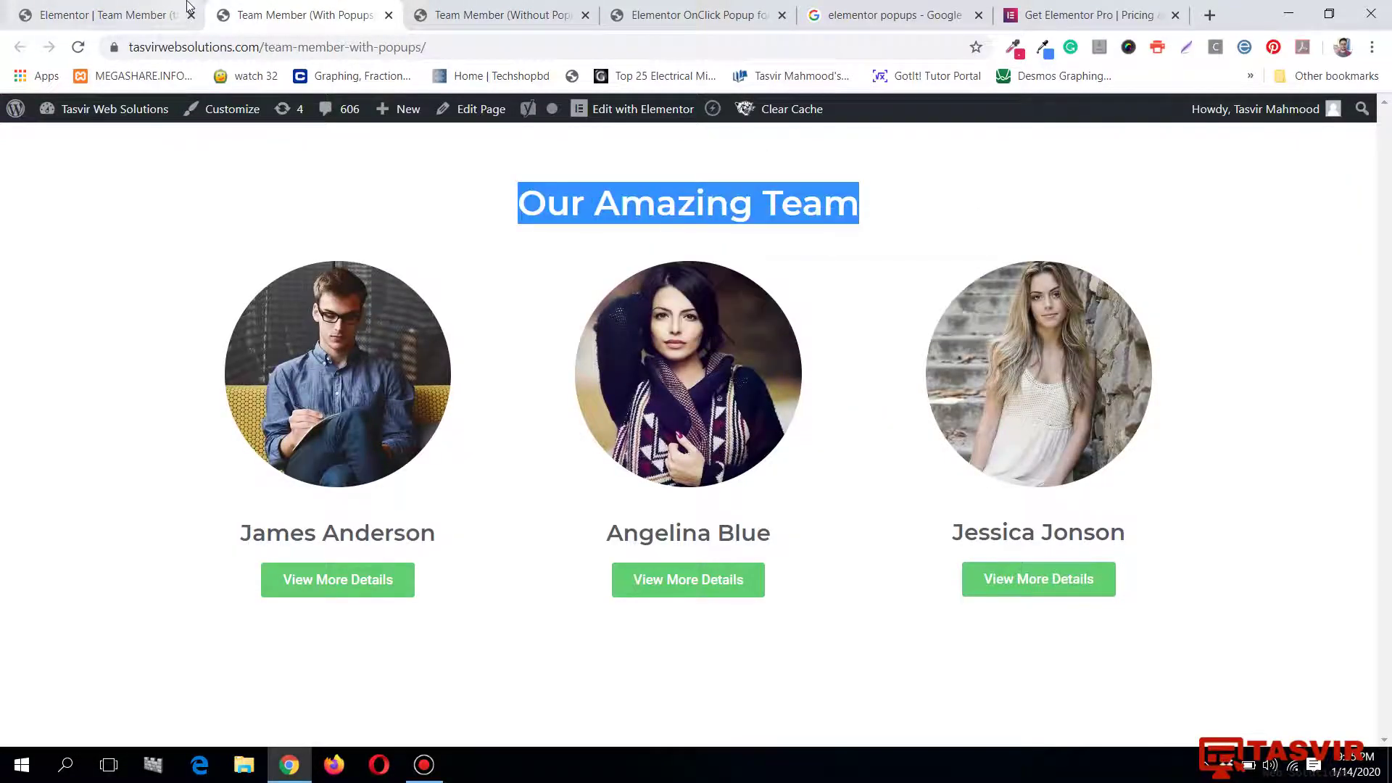
pyautogui.click(187, 7)
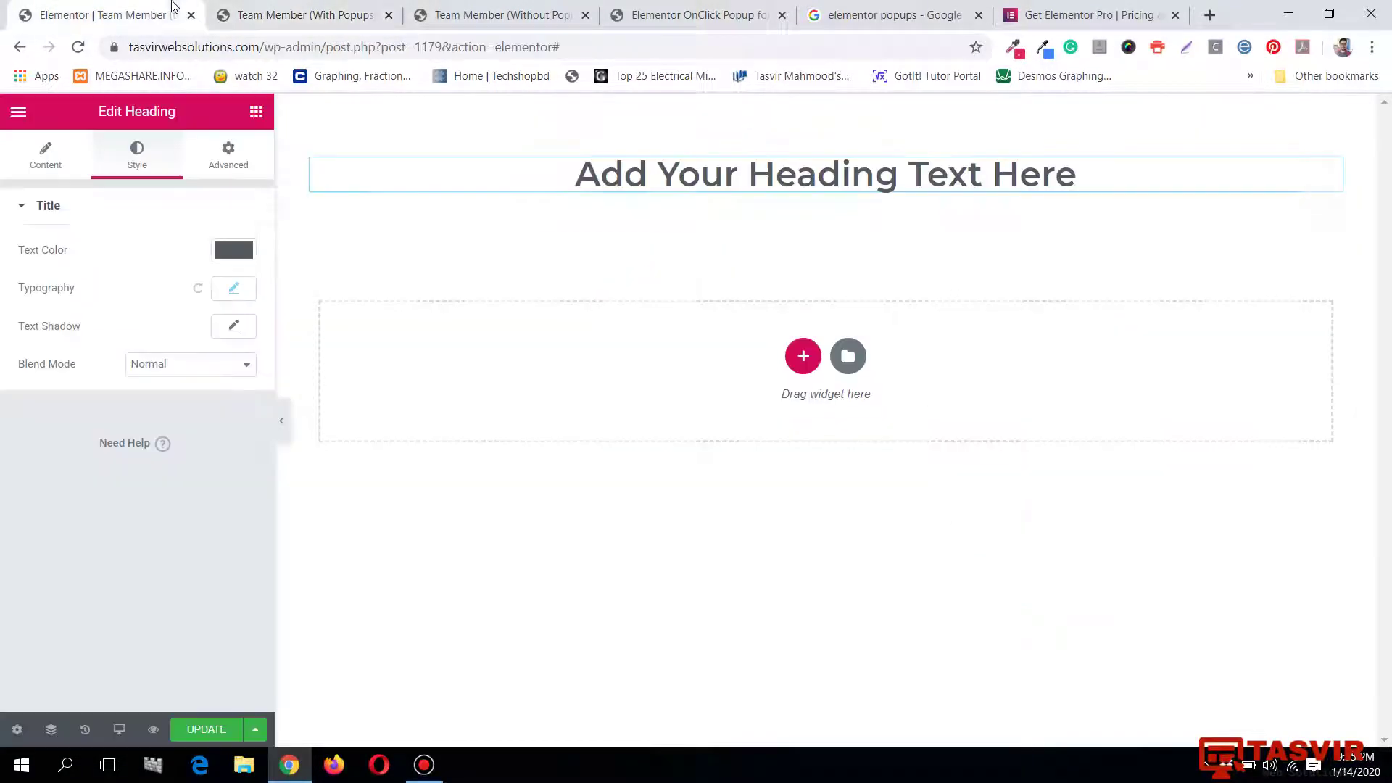
pyautogui.click(51, 168)
pyautogui.tripleClick(123, 273)
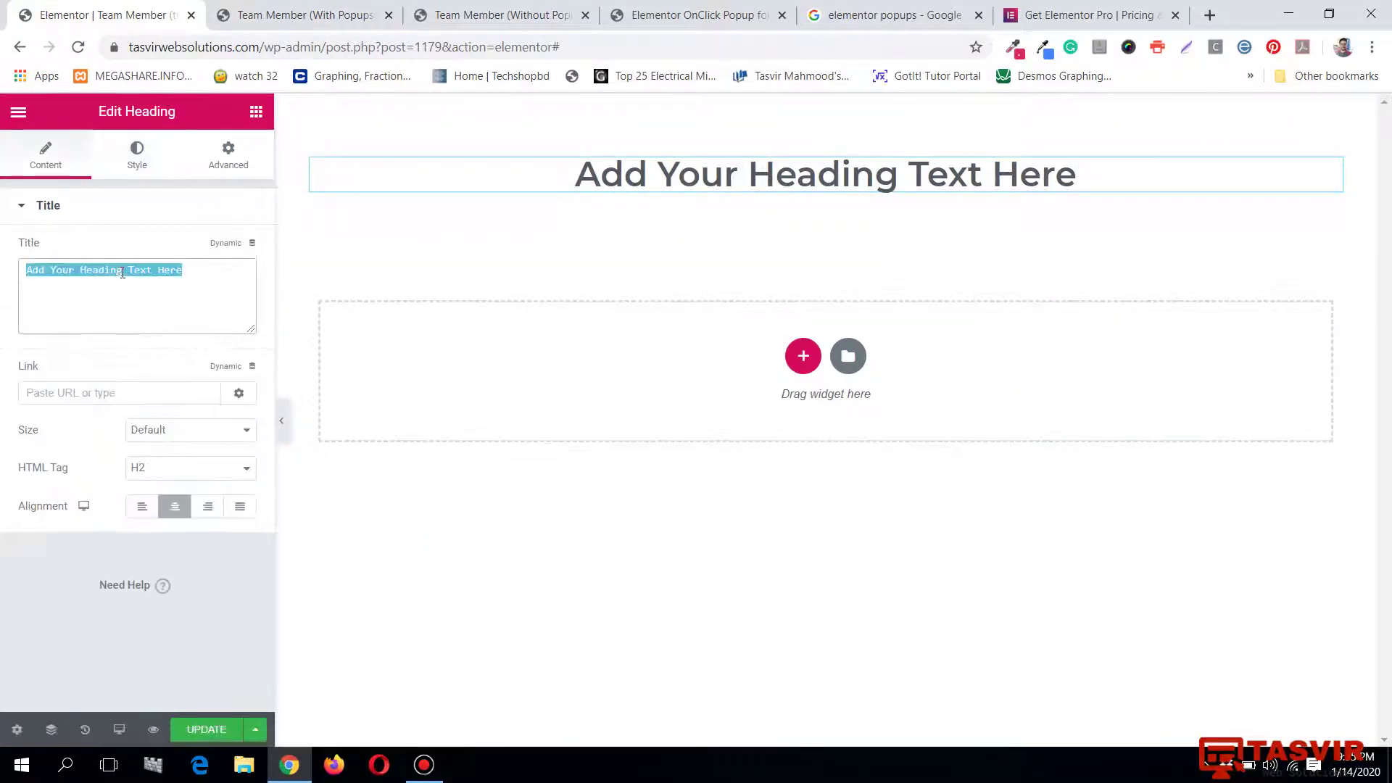
pyautogui.rightClick(122, 273)
pyautogui.click(187, 353)
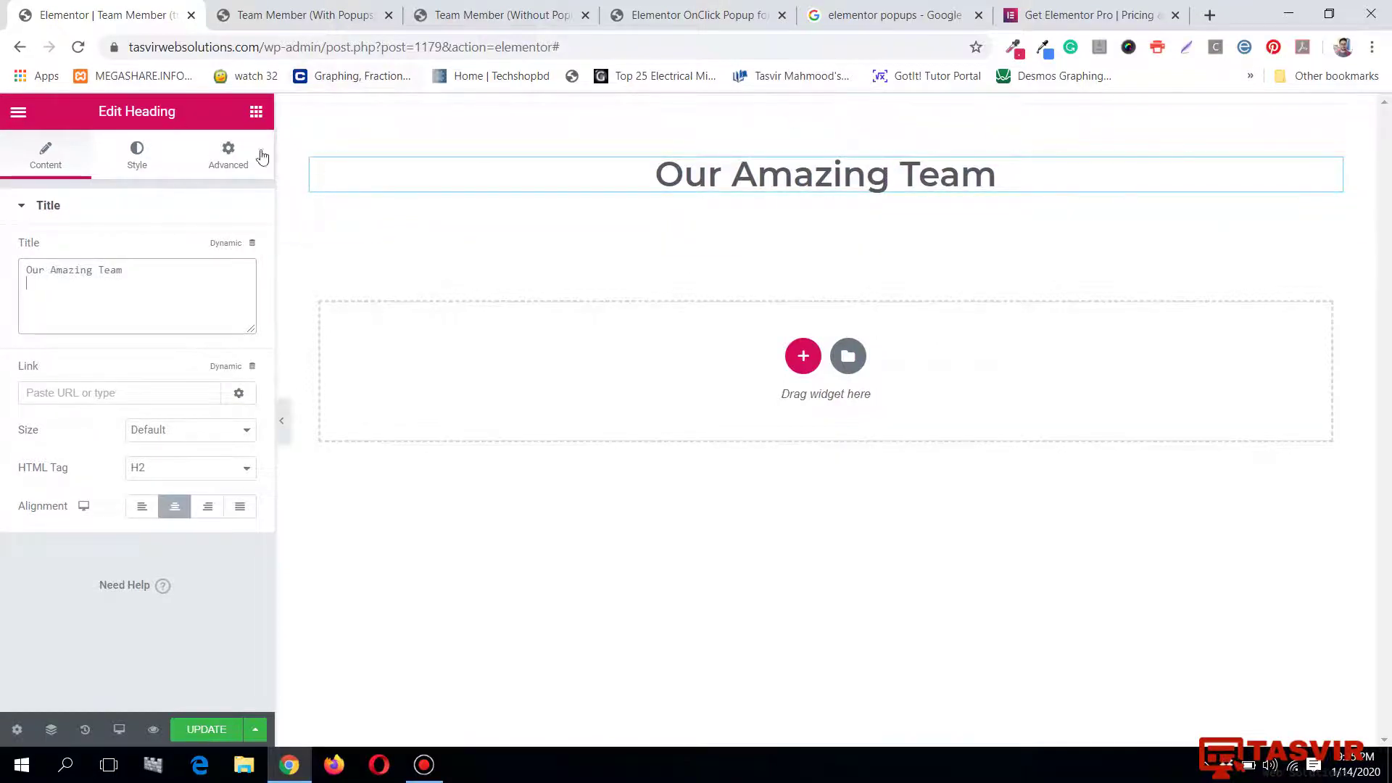
# Insert an inner section below the heading and add a column to it to make three, matching the With Popups page.
pyautogui.click(256, 112)
pyautogui.moveTo(76, 281); pyautogui.dragTo(795, 183)
pyautogui.moveTo(878, 247); pyautogui.dragTo(870, 250)
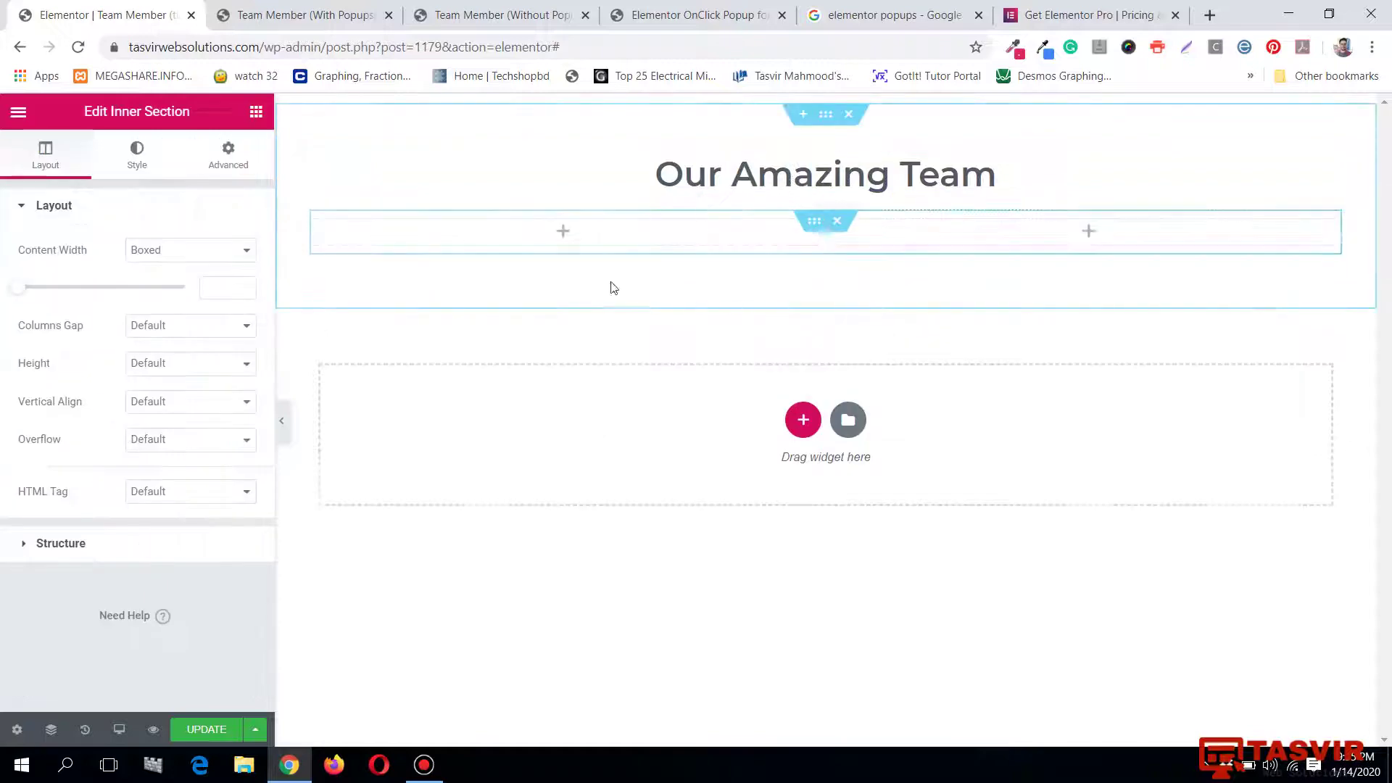
pyautogui.click(305, 15)
pyautogui.click(16, 13)
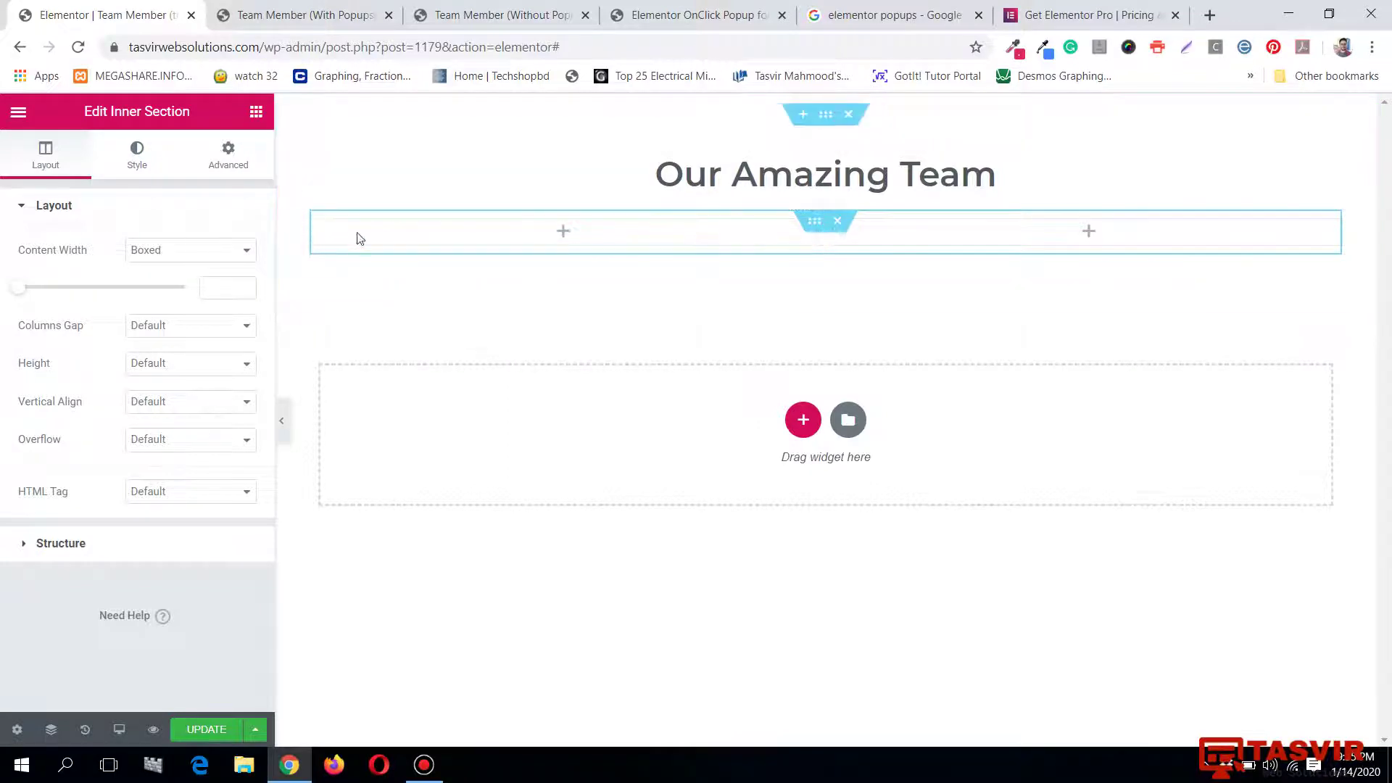
pyautogui.rightClick(321, 227)
pyautogui.click(355, 262)
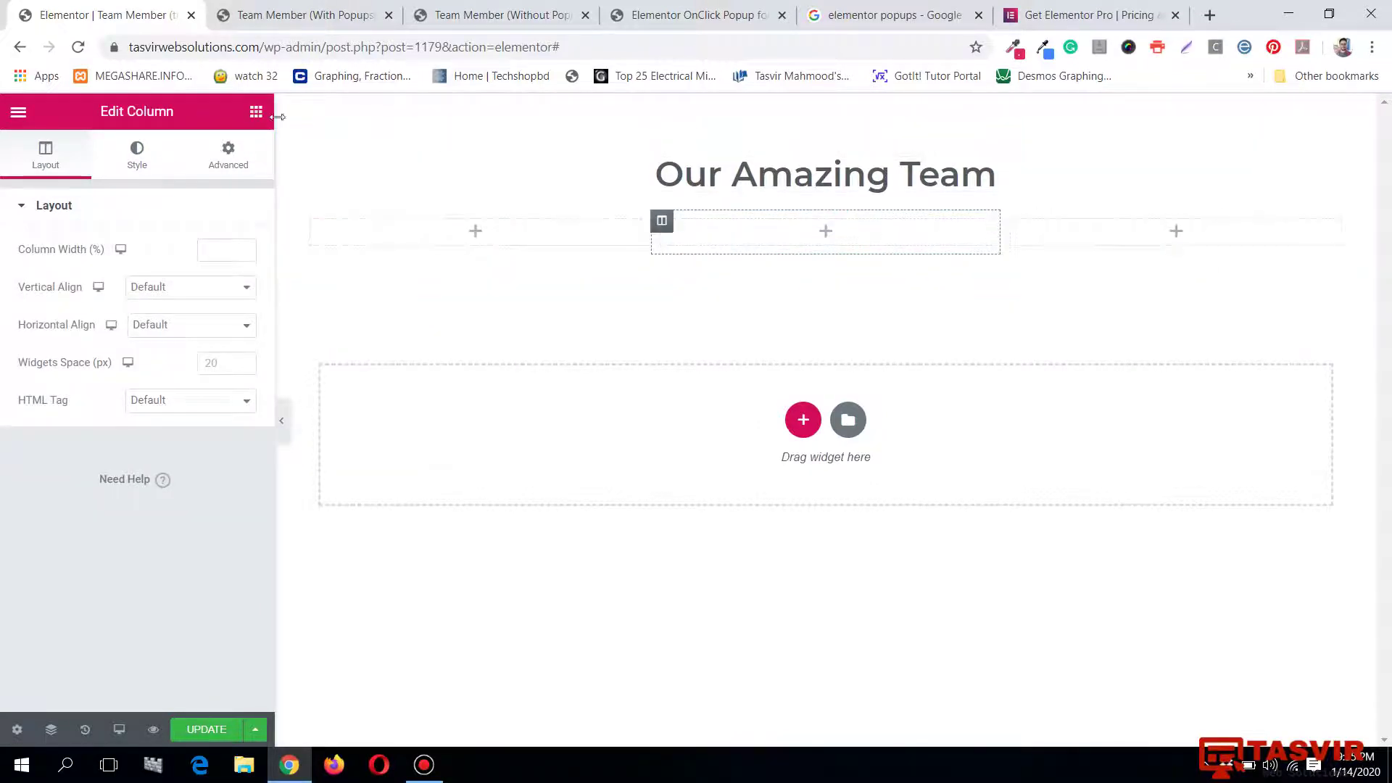
# Add an Image widget to the first column of the inner section, following the layout of the With Popups page.
pyautogui.click(295, 10)
pyautogui.click(1223, 330)
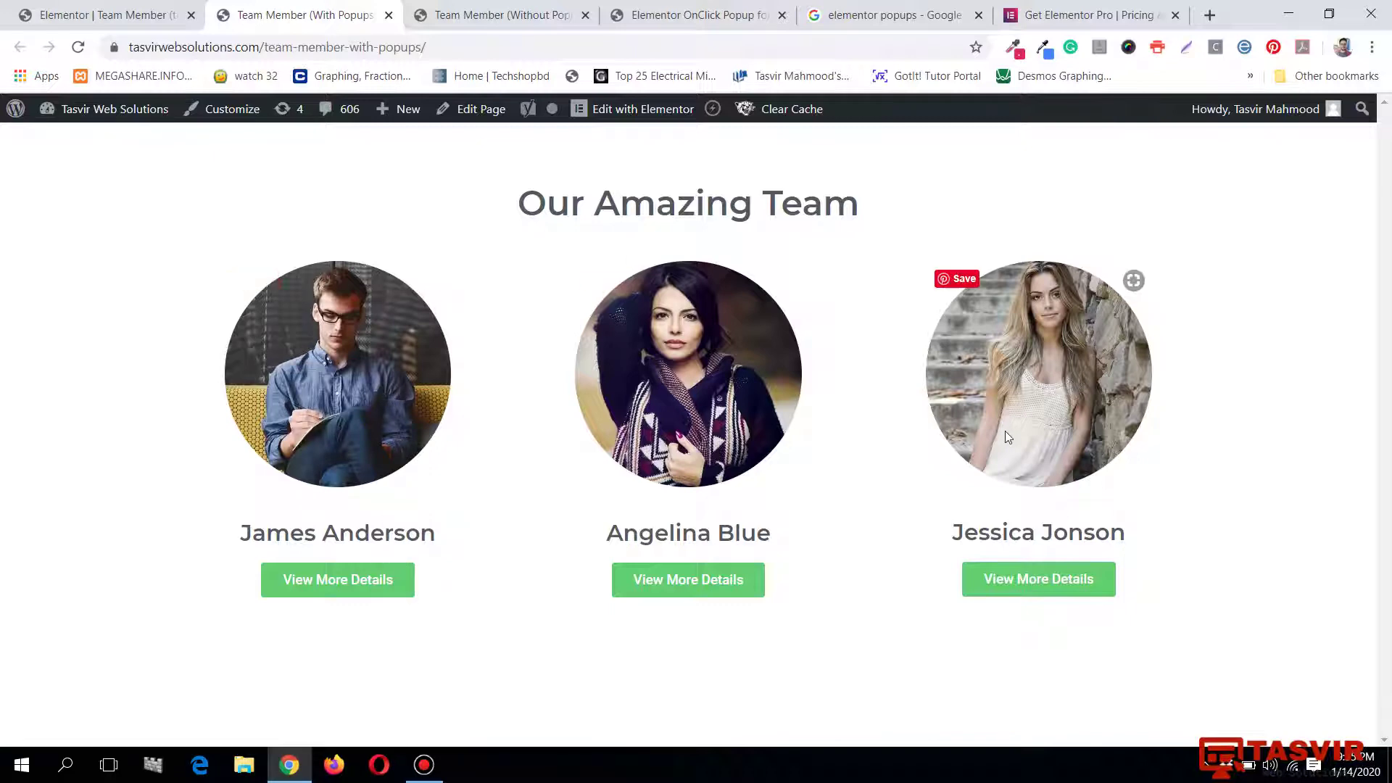
pyautogui.click(101, 14)
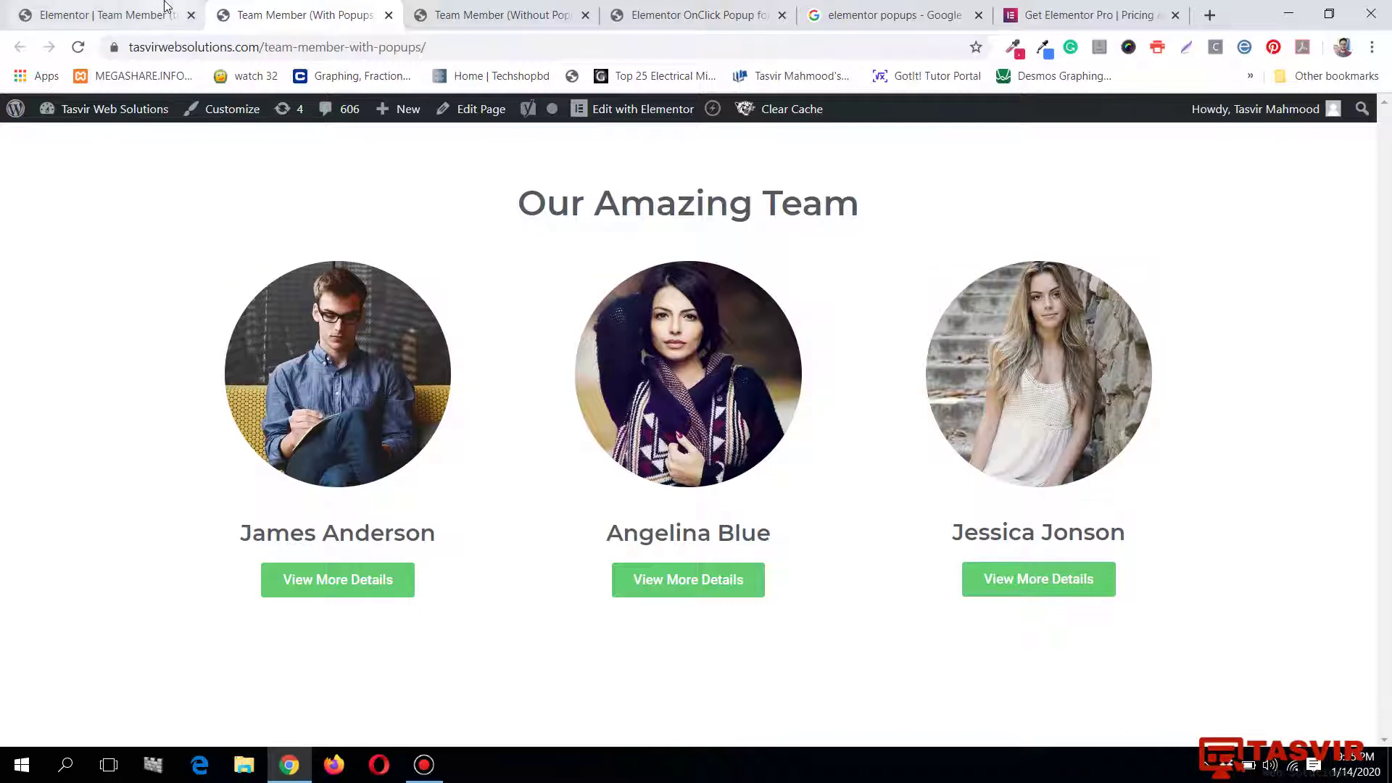
pyautogui.click(256, 112)
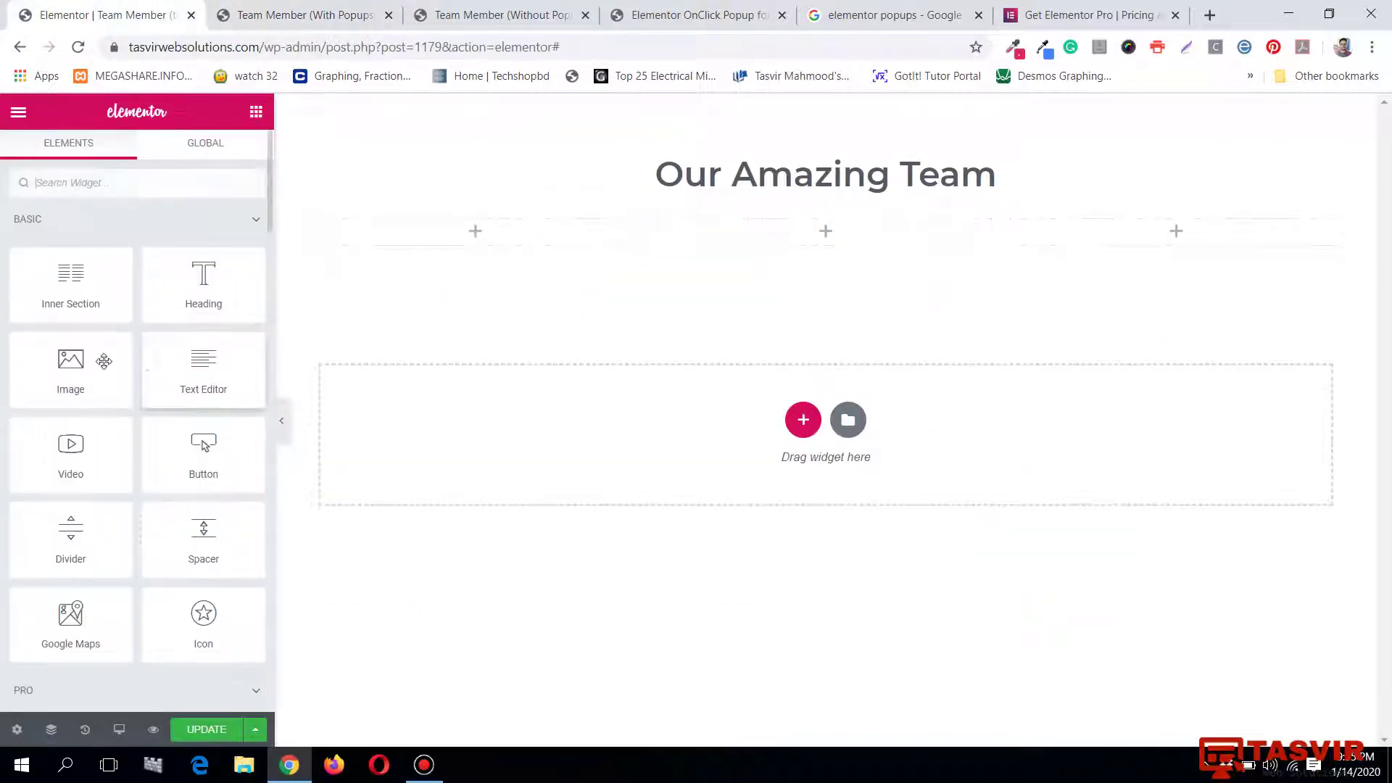
pyautogui.moveTo(102, 360); pyautogui.dragTo(507, 243)
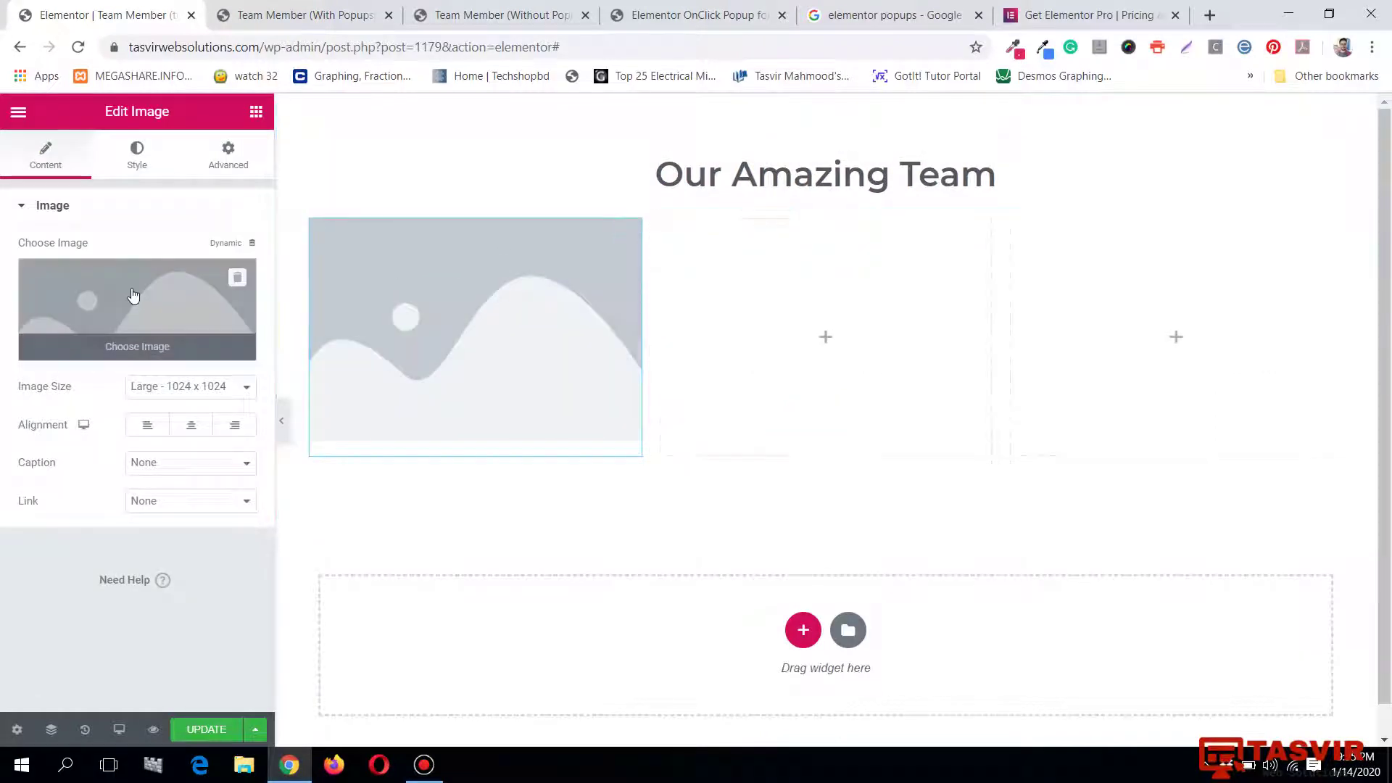
# Fill the image widget with the portrait of the man in glasses from the media library.
pyautogui.click(134, 295)
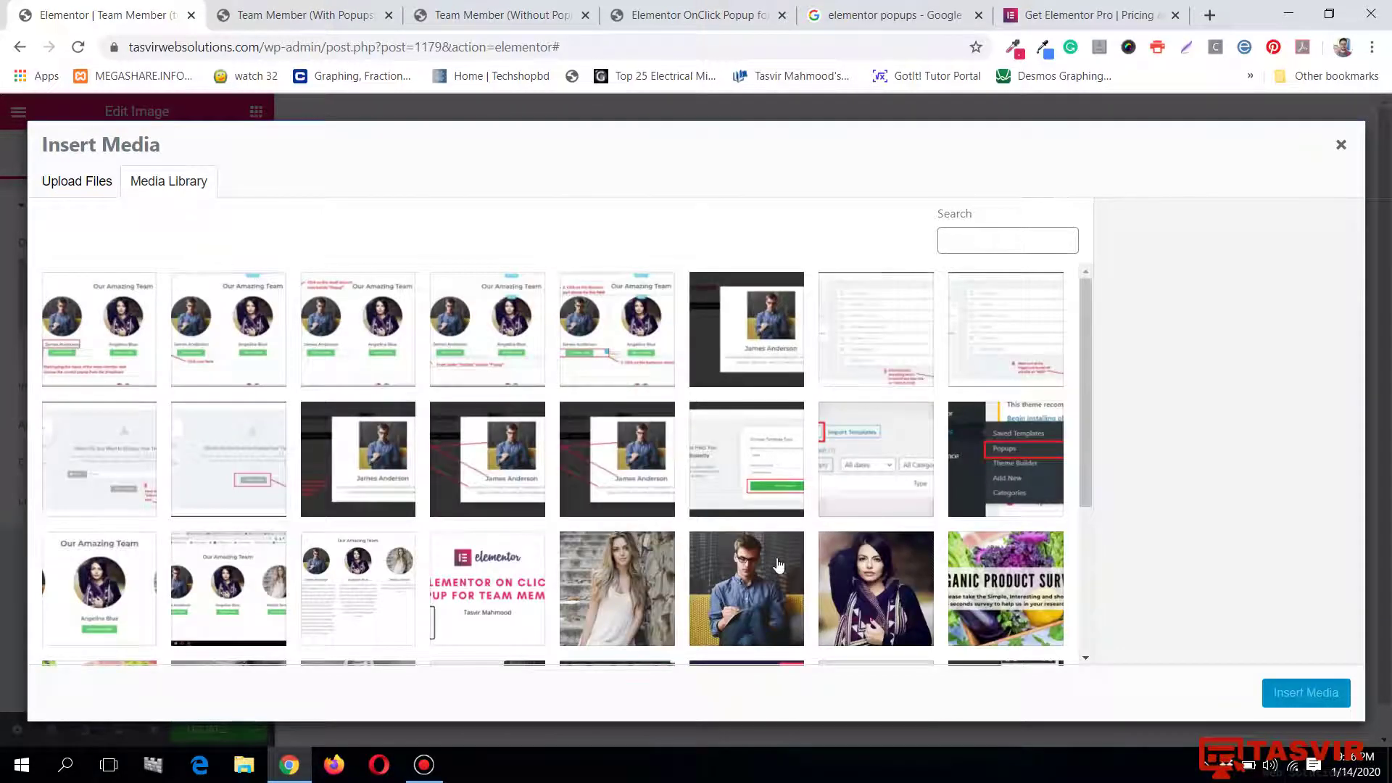
pyautogui.click(780, 569)
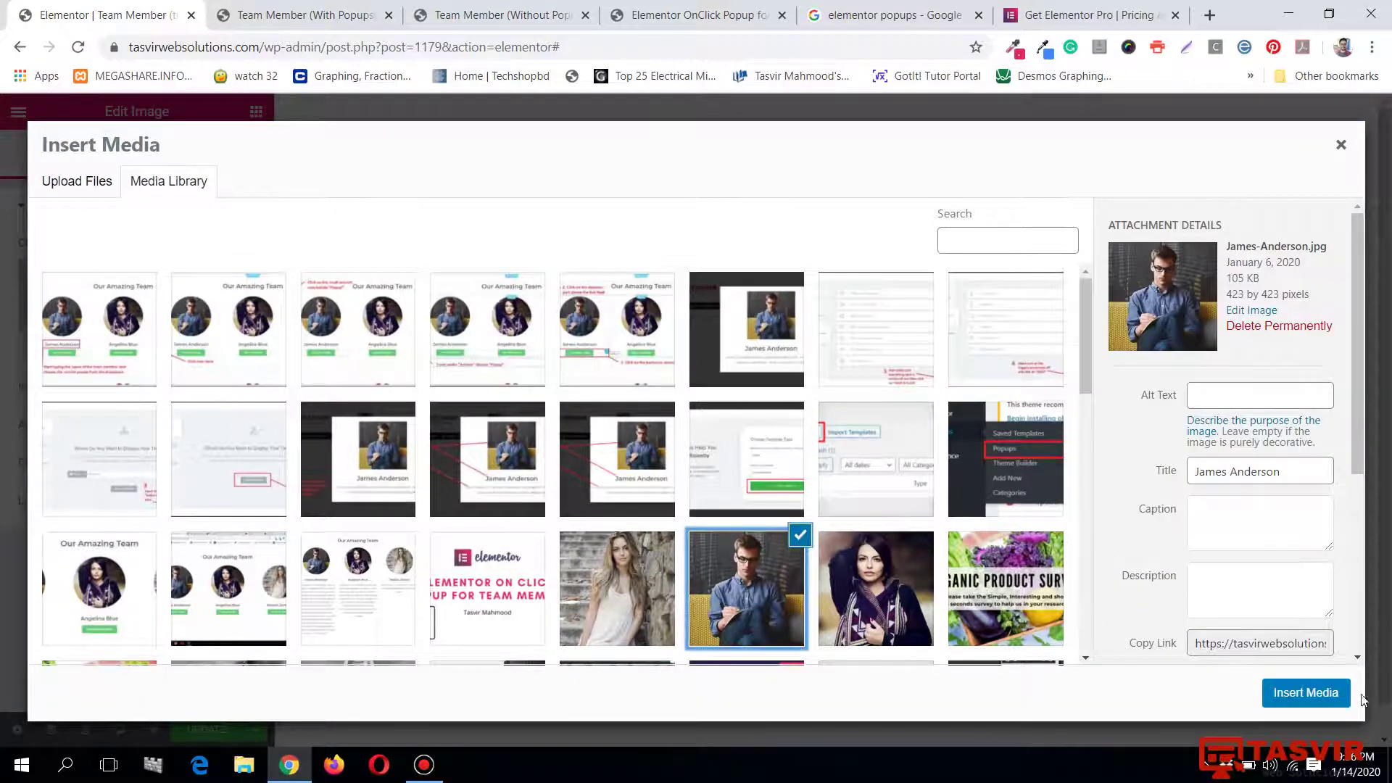
pyautogui.click(1306, 693)
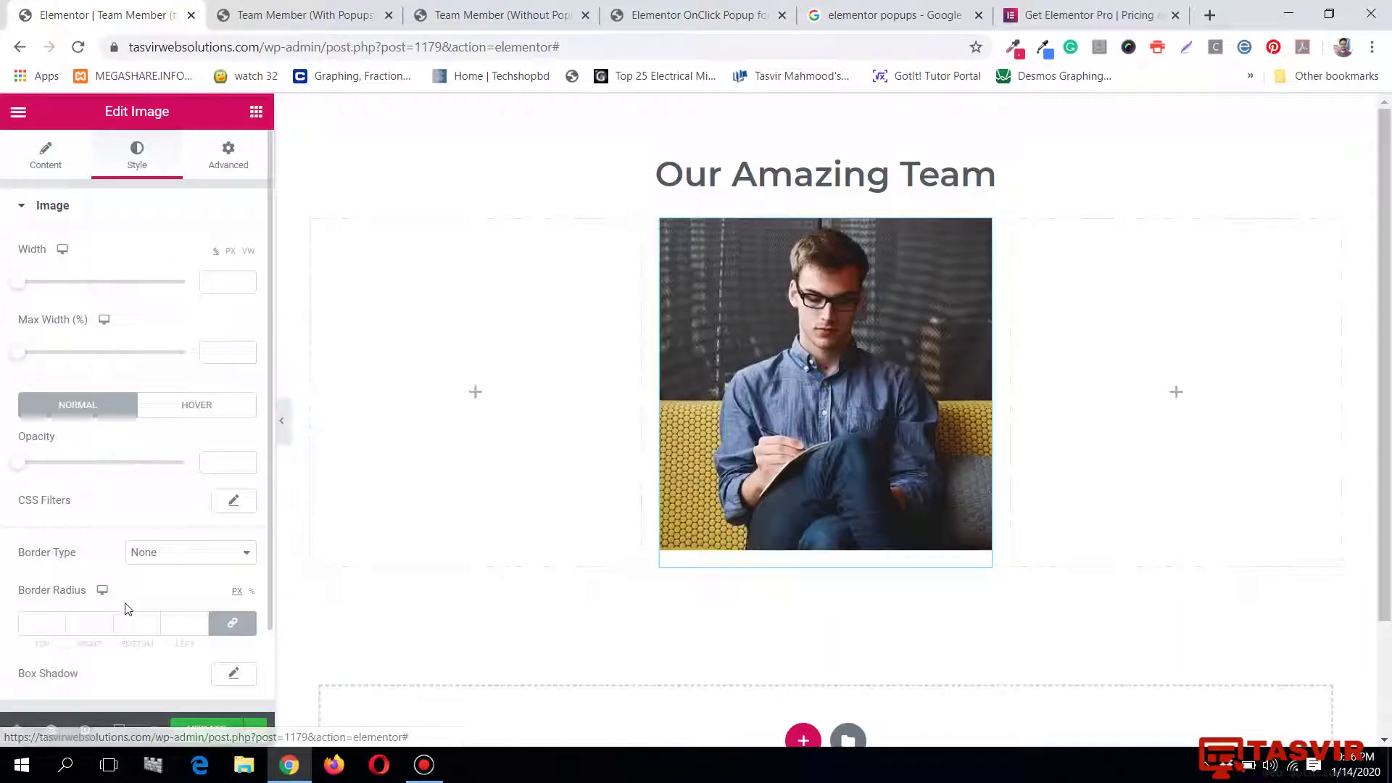
# Set the portrait's border radius to 100 px on all corners and move the image into the first column.
pyautogui.scroll(-2, 65, 541)
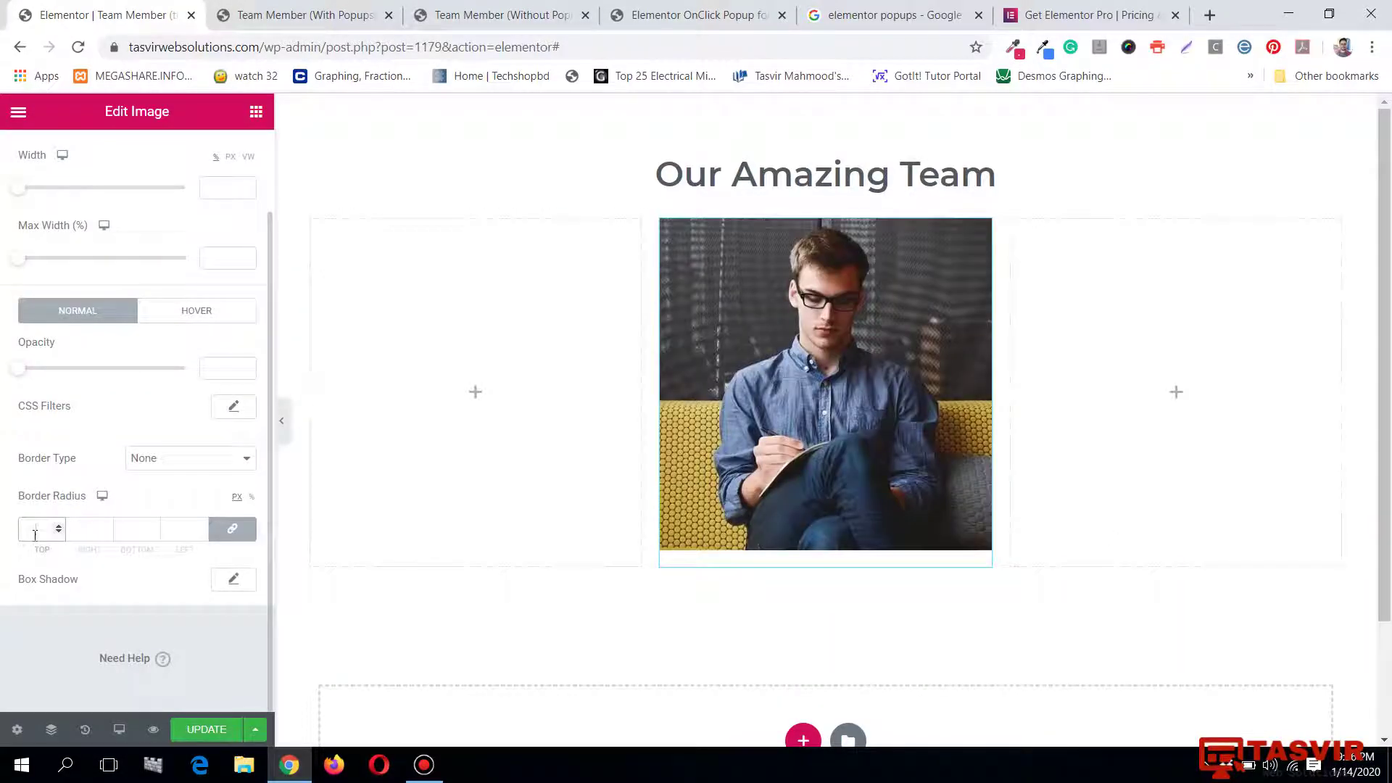
pyautogui.click(35, 535)
pyautogui.write('100')
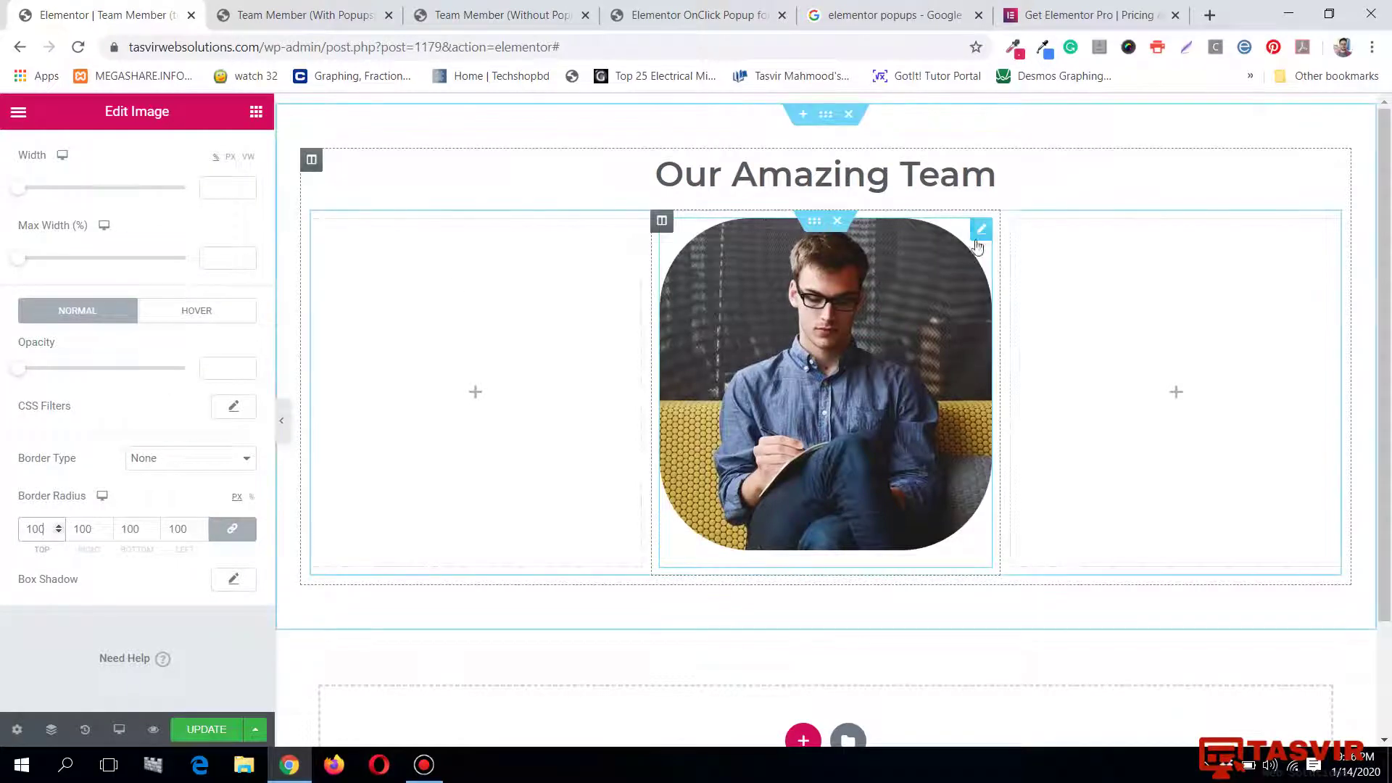
pyautogui.moveTo(859, 236); pyautogui.dragTo(528, 307)
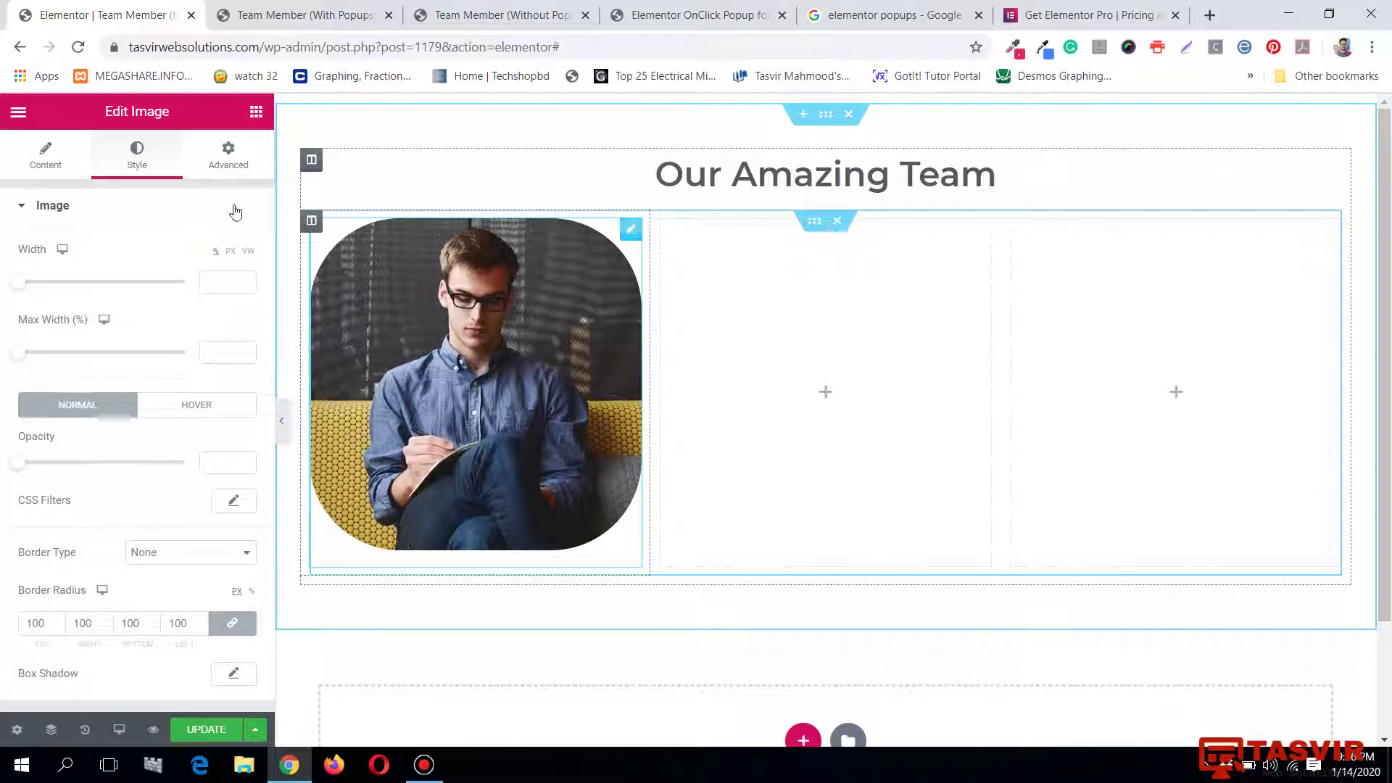
# Set the portrait's border radius to 1000 px on all corners and its width to 80%.
pyautogui.scroll(-2, 29, 538)
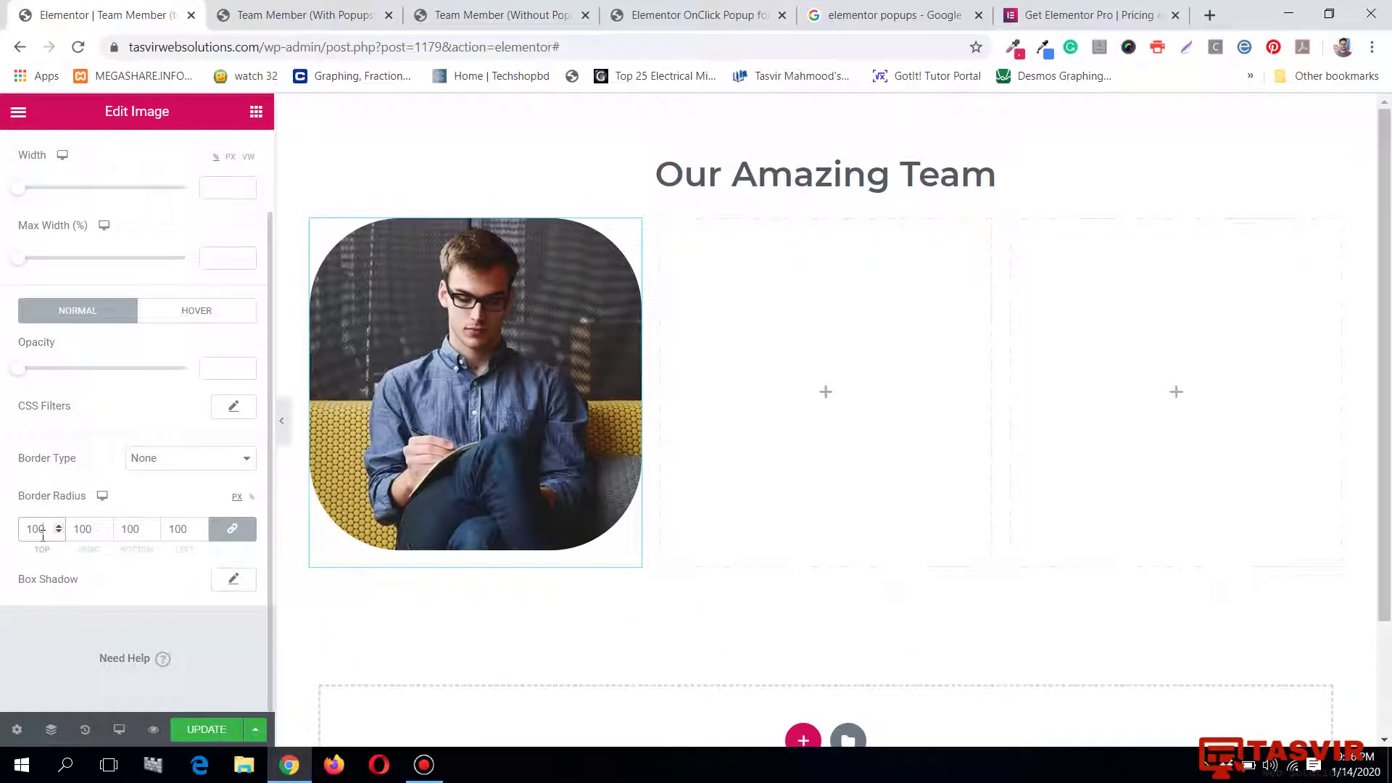
pyautogui.write('0')
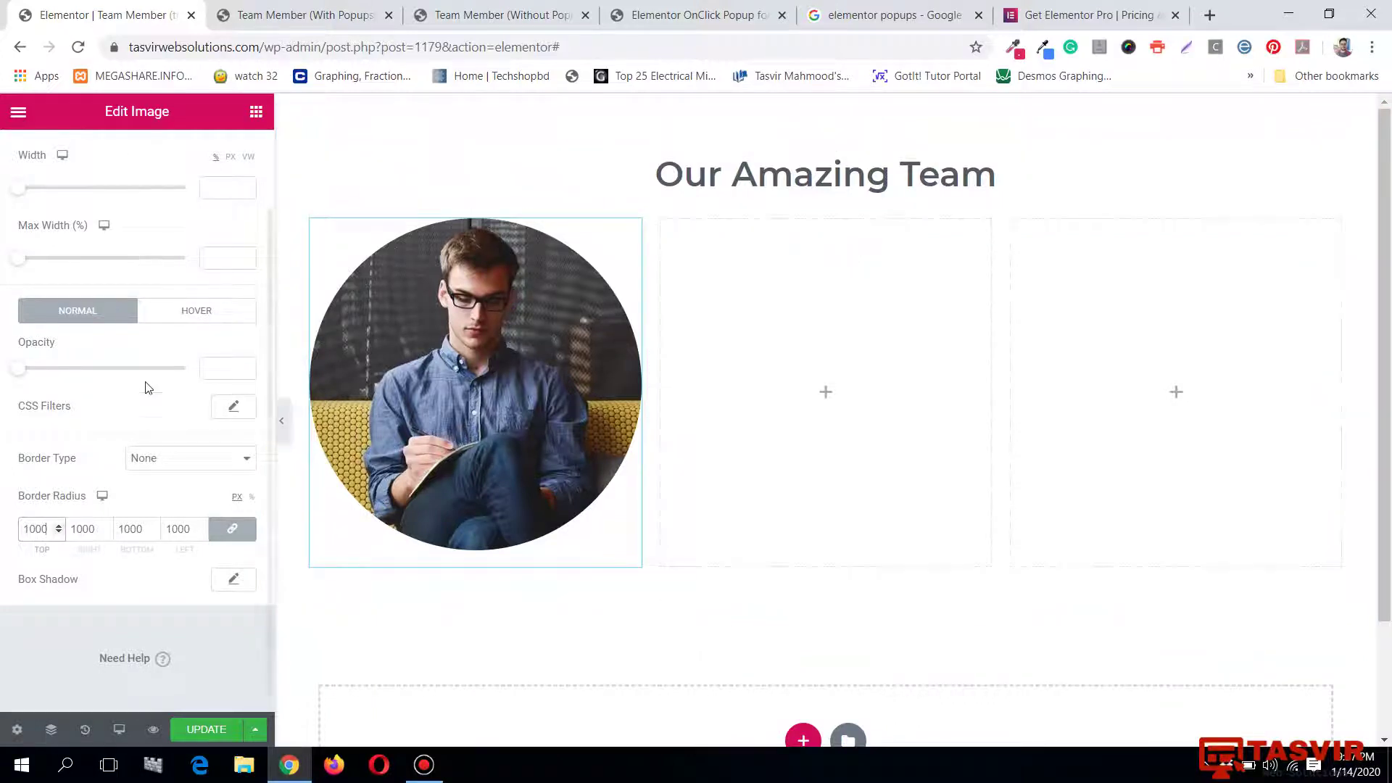
pyautogui.scroll(2, 109, 192)
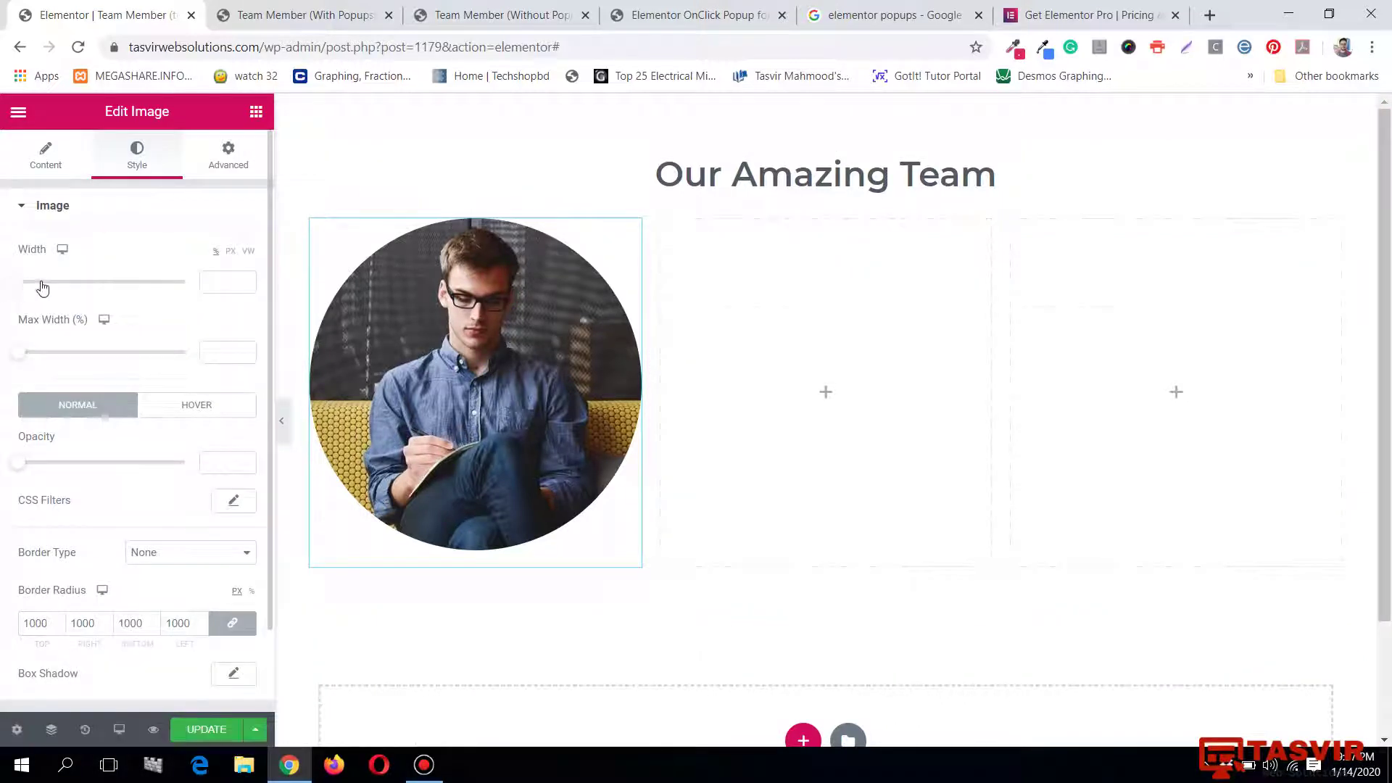
pyautogui.moveTo(41, 284); pyautogui.dragTo(151, 282)
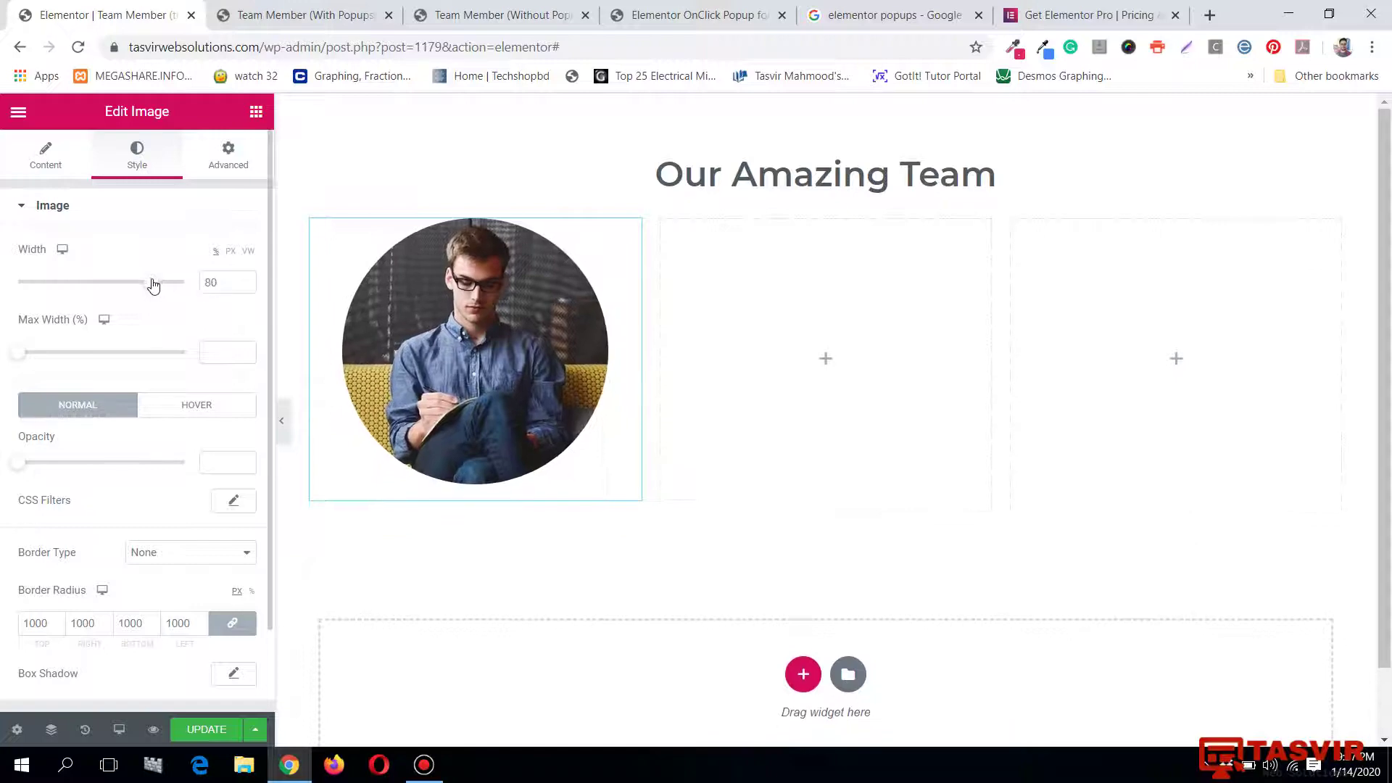
# Examine the member names beneath the portraits on the Team Member (With Popups) page.
pyautogui.click(367, 18)
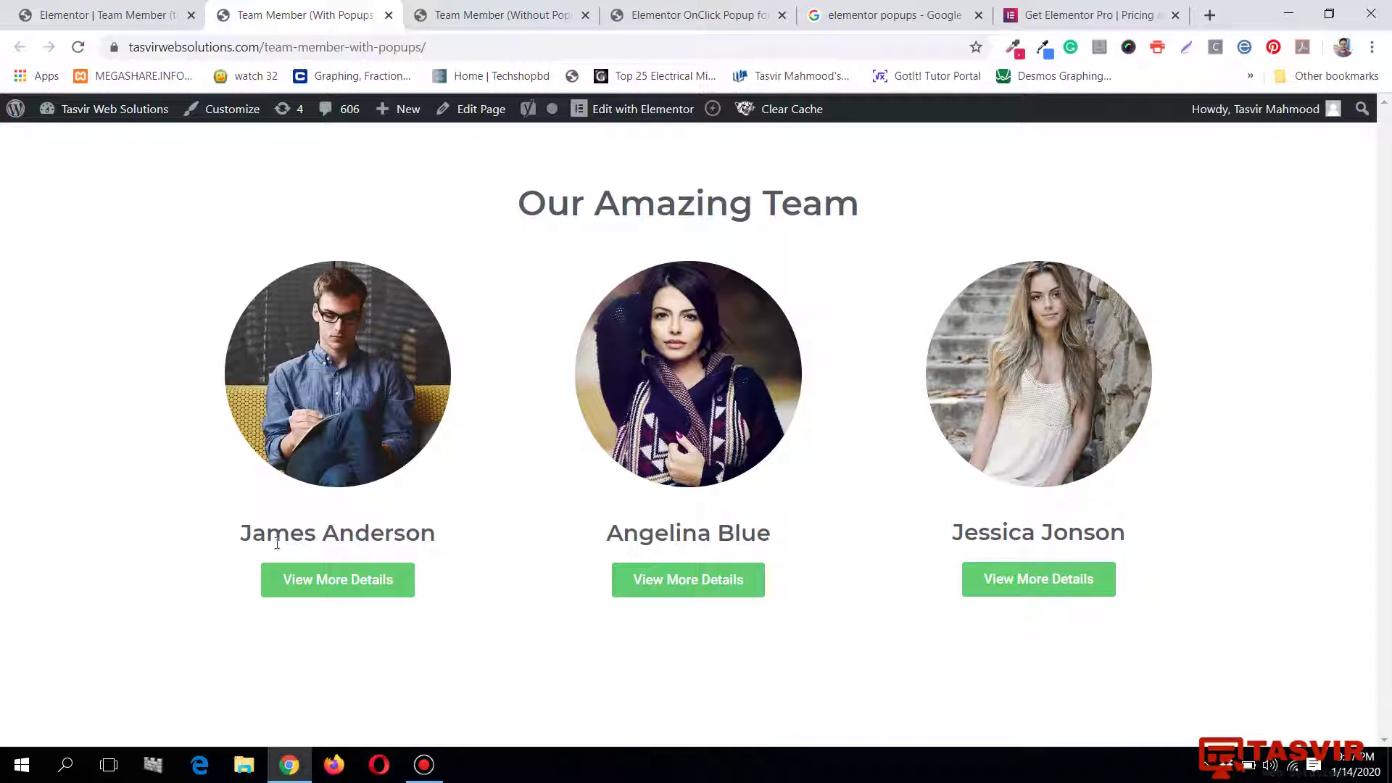
pyautogui.moveTo(243, 537); pyautogui.dragTo(433, 535)
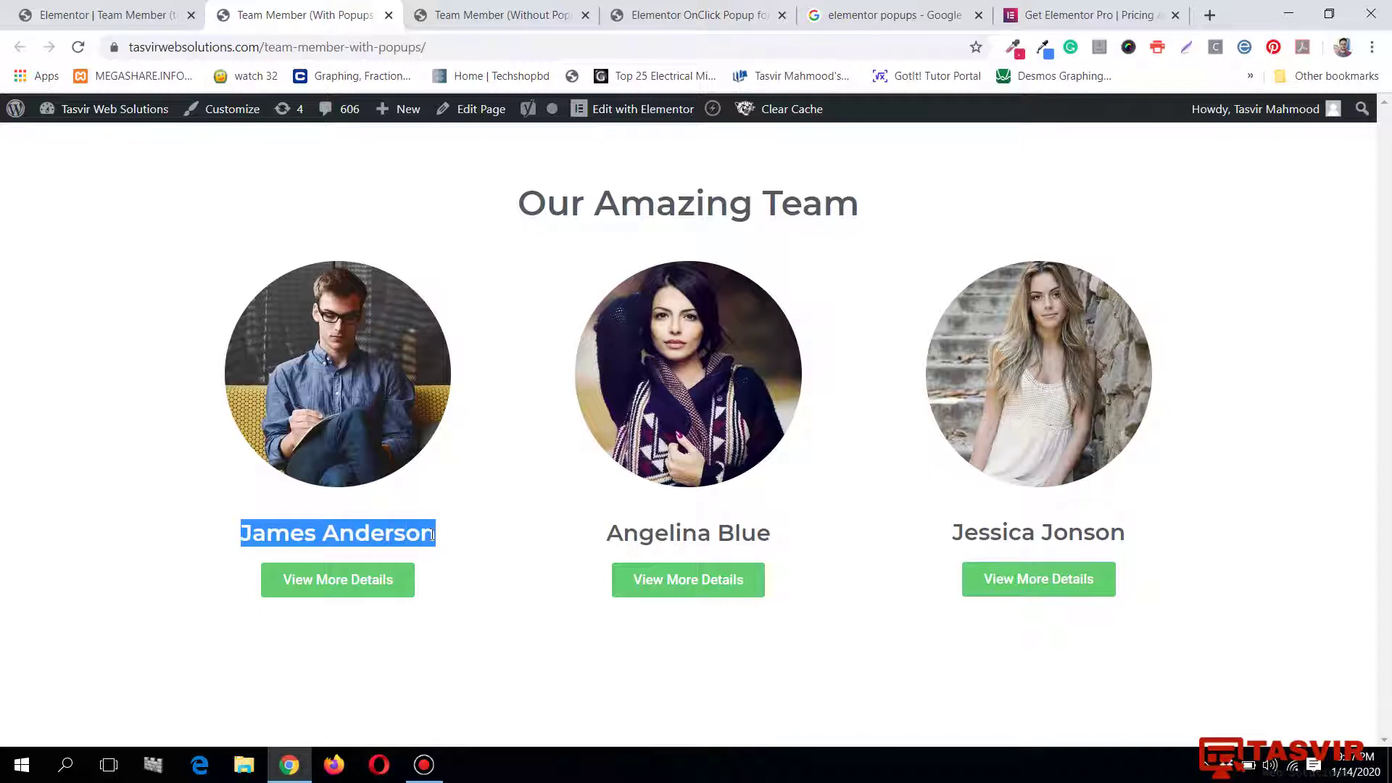
pyautogui.click(266, 539)
pyautogui.moveTo(217, 541)
pyautogui.mouseDown()
pyautogui.moveTo(478, 521)
pyautogui.moveTo(435, 536)
pyautogui.moveTo(230, 541)
pyautogui.mouseUp()
pyautogui.tripleClick(722, 533)
pyautogui.click(176, 534)
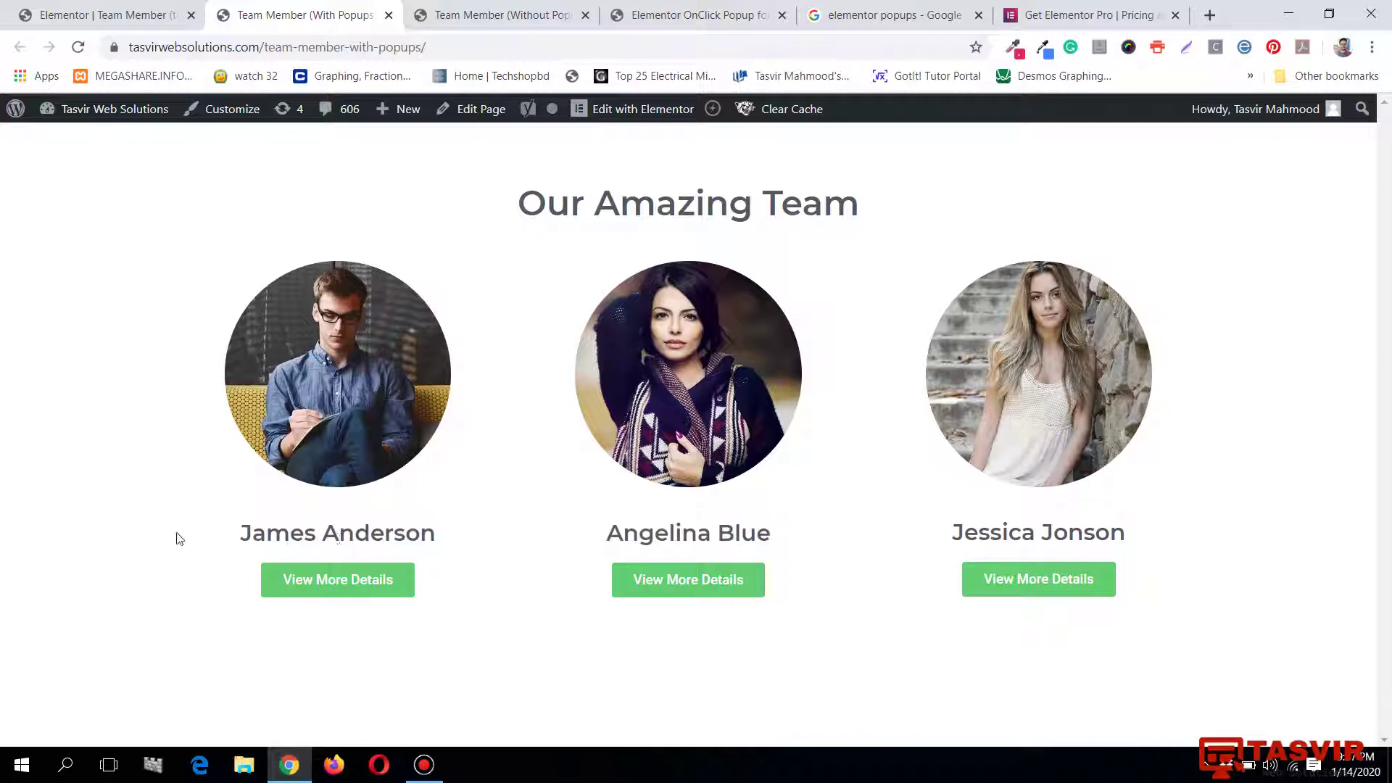
pyautogui.moveTo(219, 539); pyautogui.dragTo(429, 535)
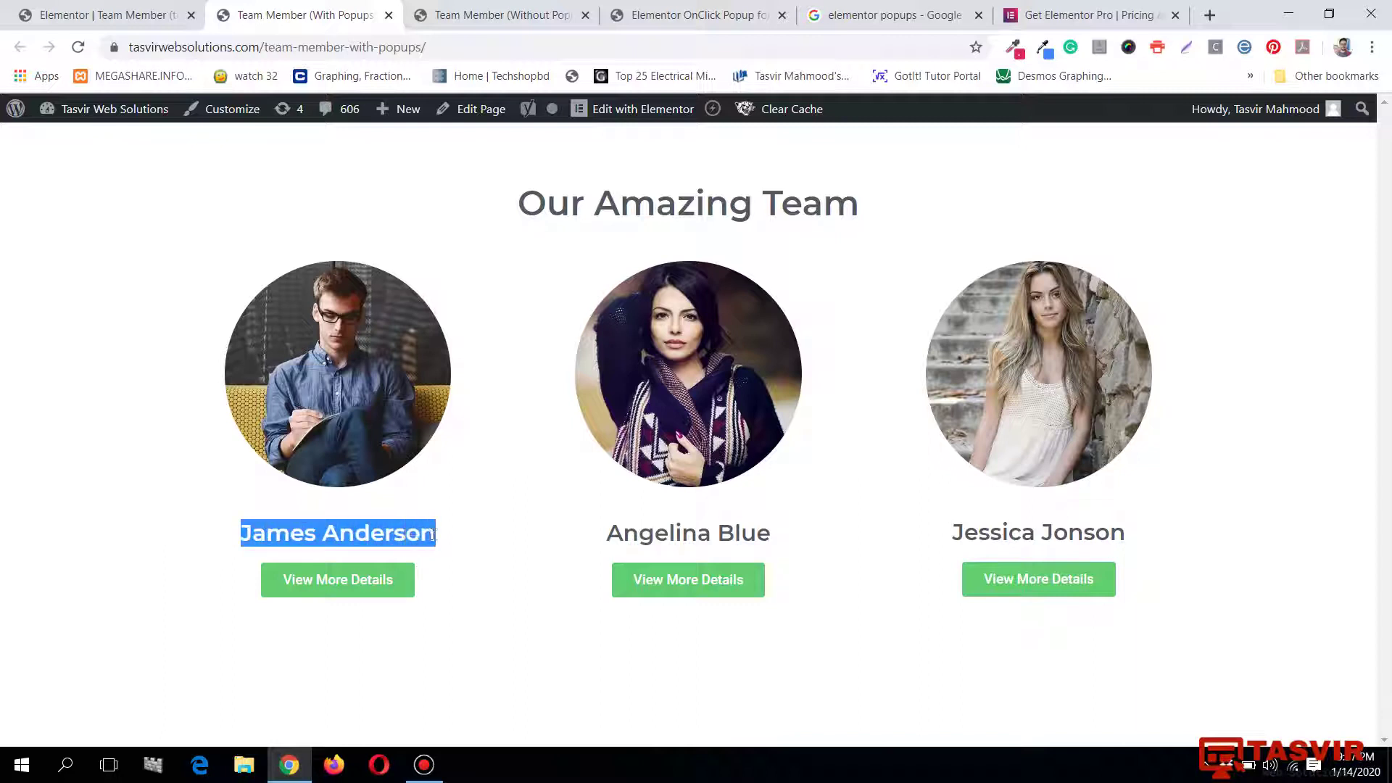
pyautogui.tripleClick(639, 532)
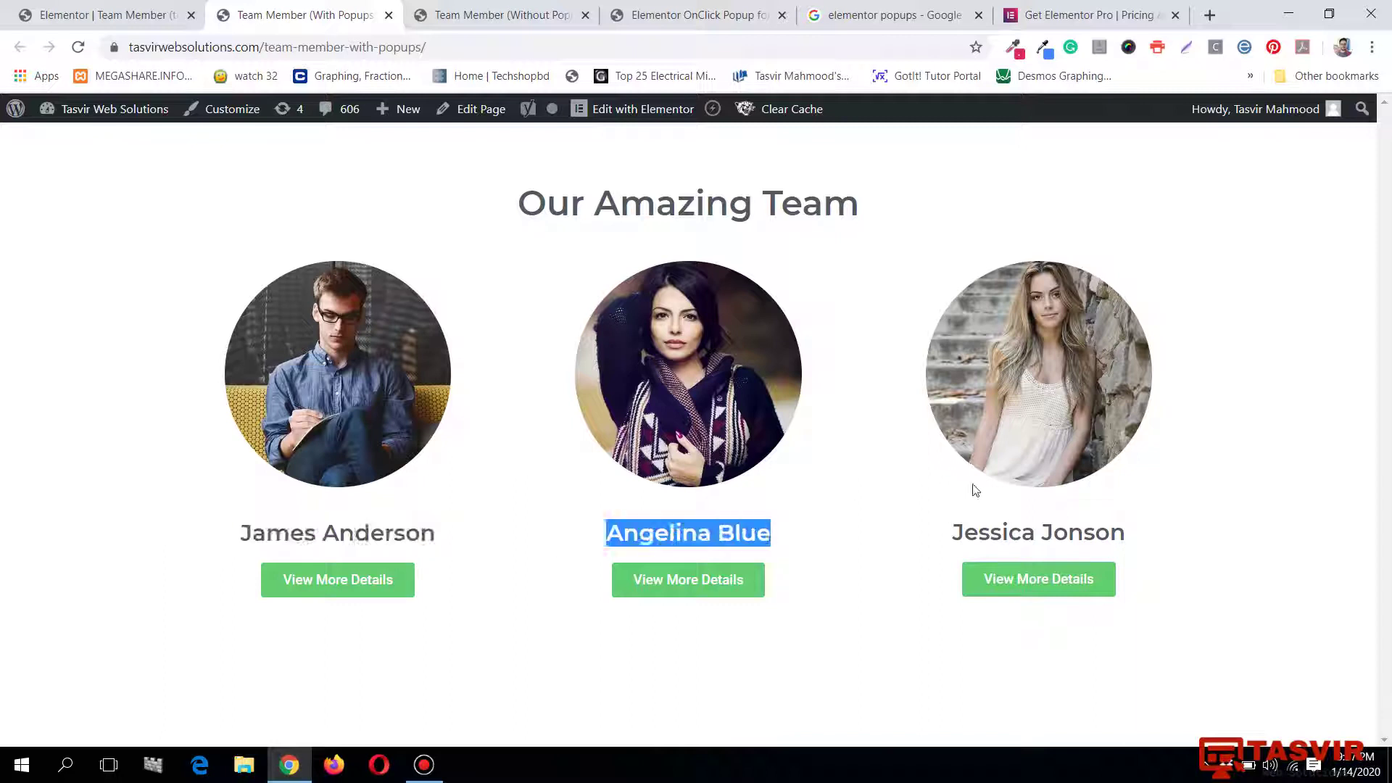
pyautogui.tripleClick(1029, 531)
pyautogui.click(1029, 530)
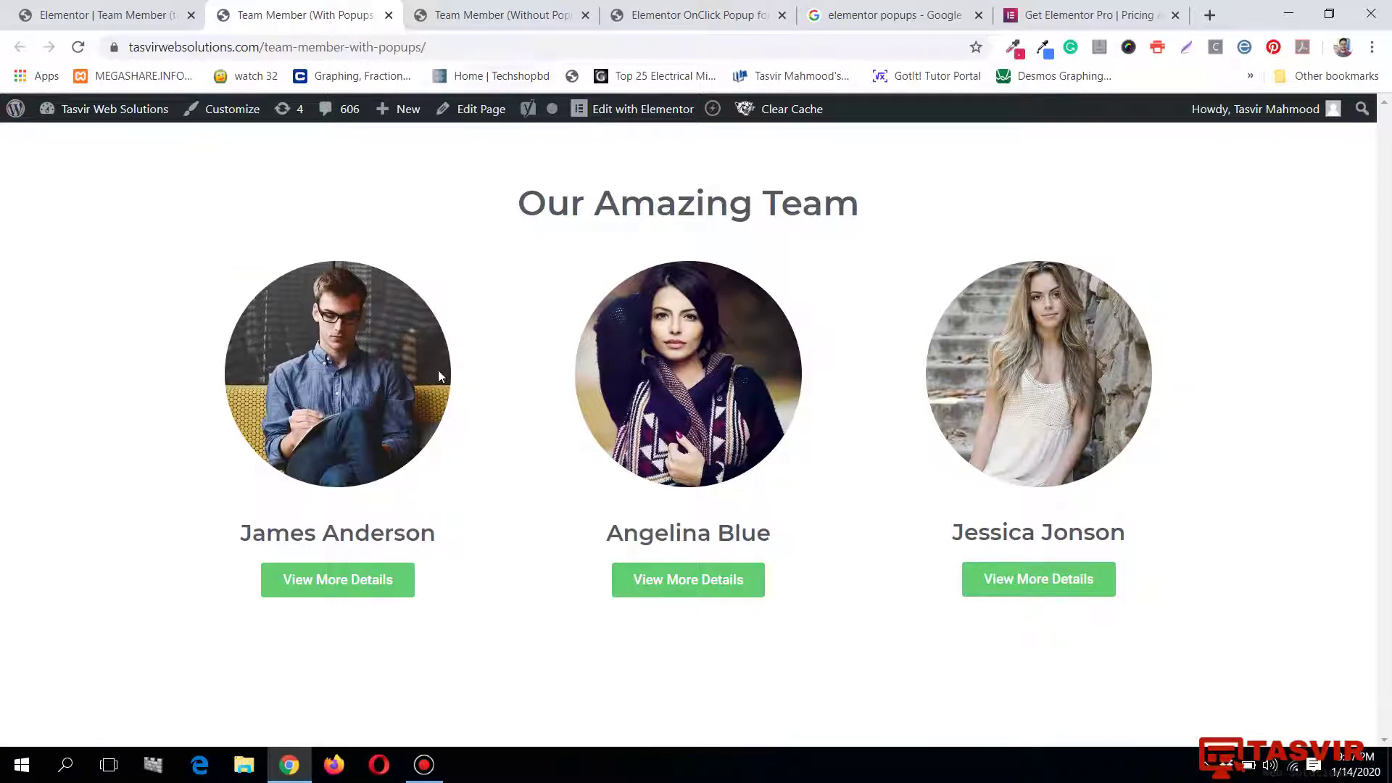
pyautogui.click(472, 14)
pyautogui.click(362, 14)
# Back in the Elementor editor, copy the "Our Amazing Team" heading and paste it below the portrait, keeping it centered.
pyautogui.click(109, 13)
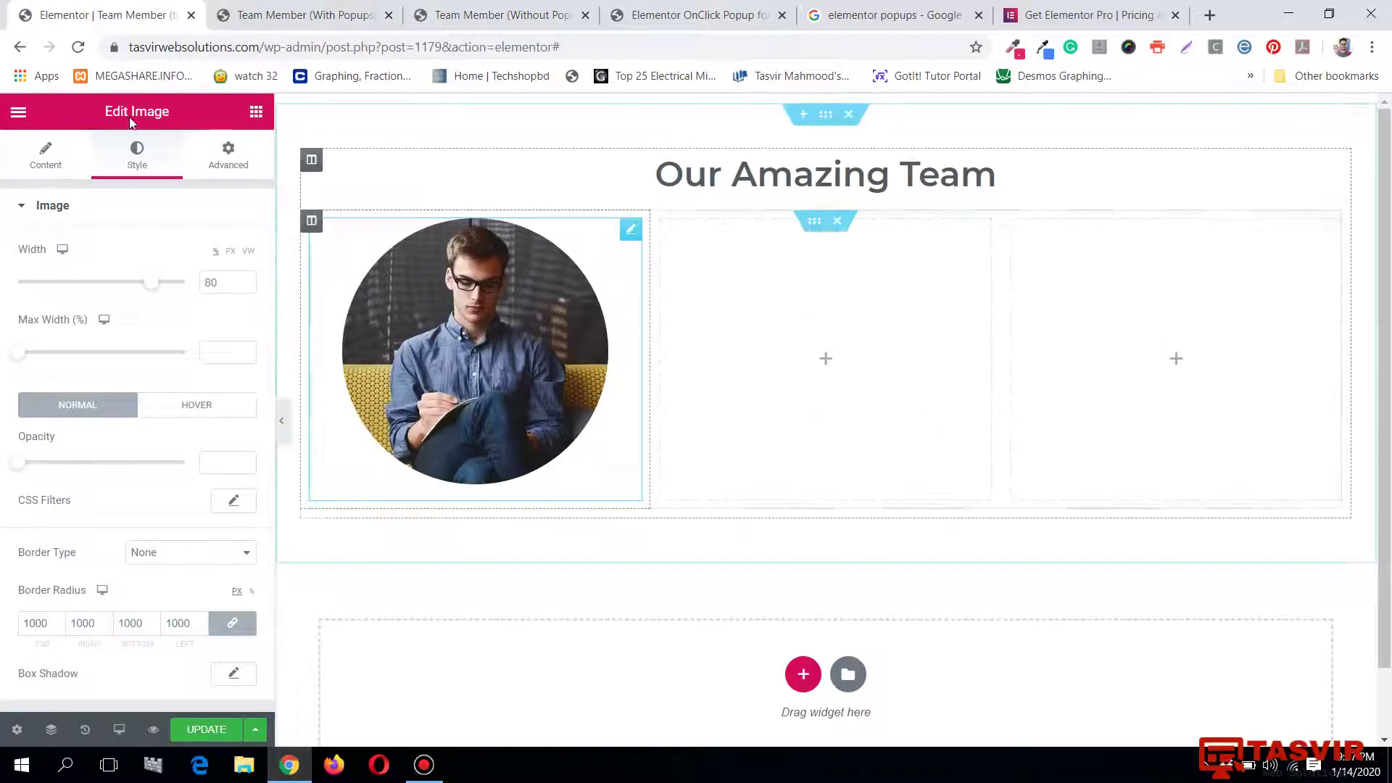
pyautogui.click(256, 111)
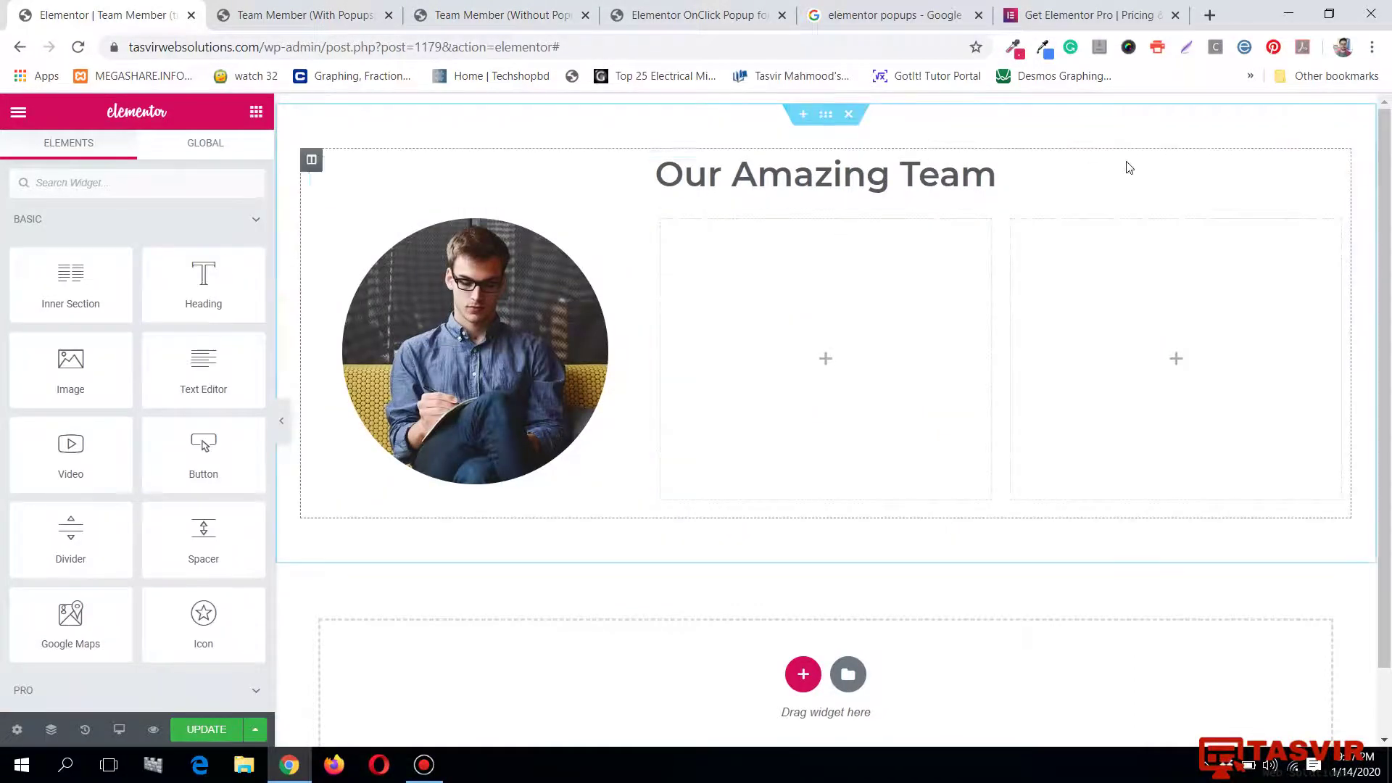
pyautogui.rightClick(1333, 165)
pyautogui.click(1116, 273)
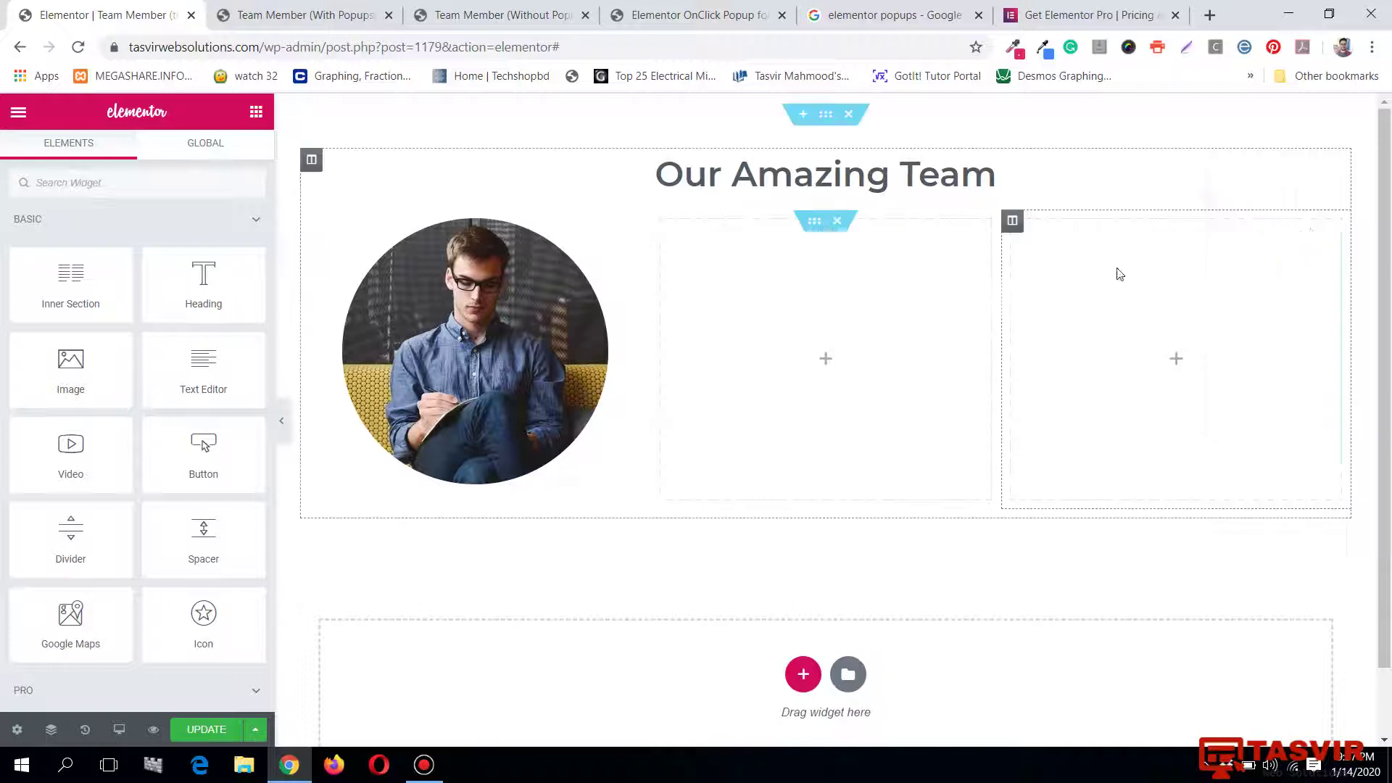
pyautogui.rightClick(631, 227)
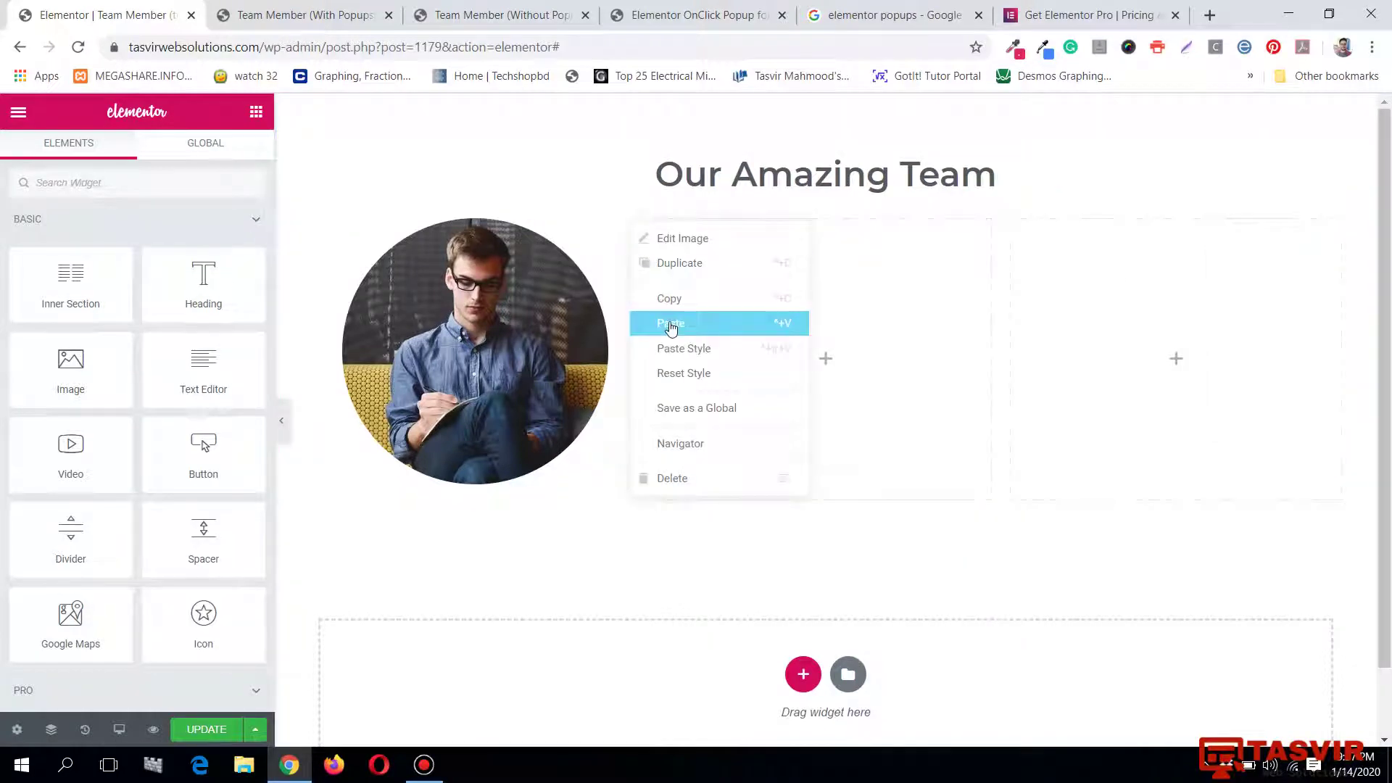
pyautogui.click(671, 323)
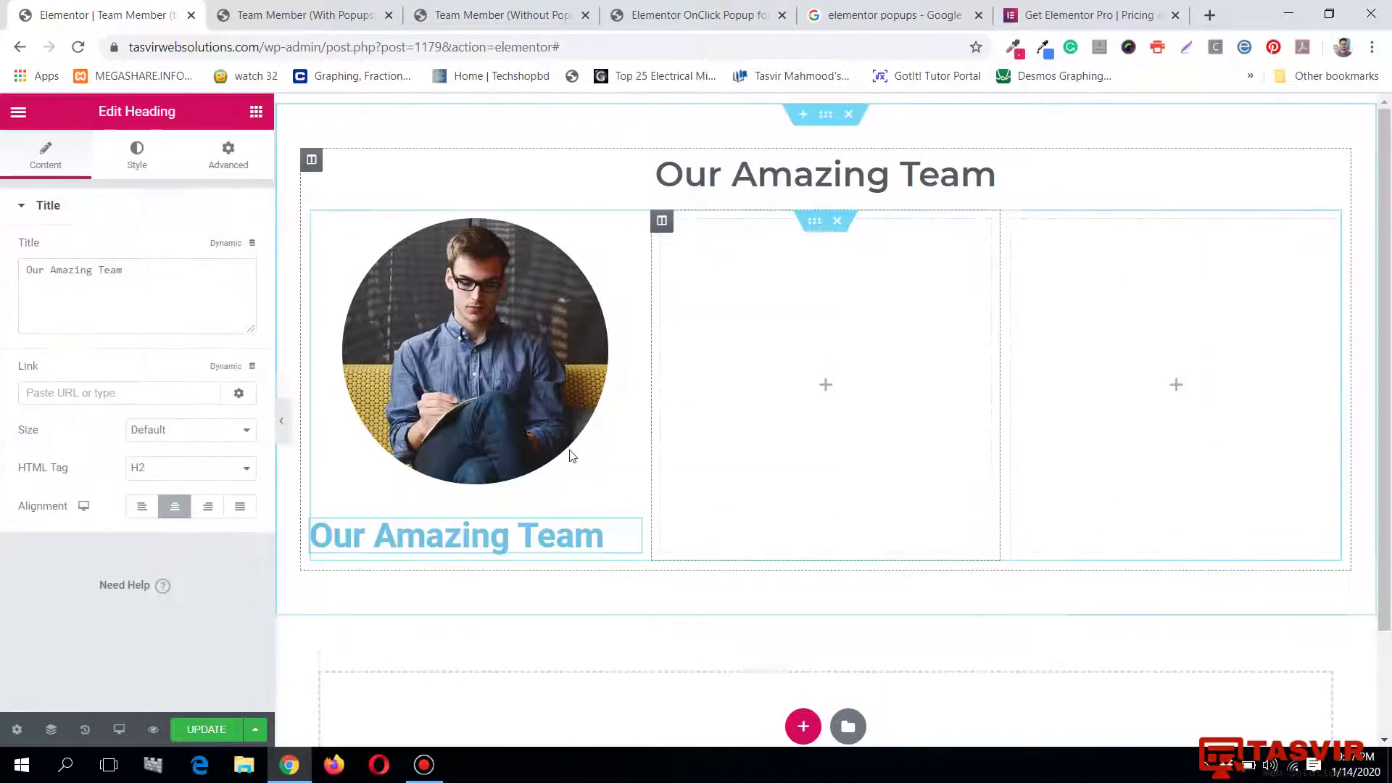
pyautogui.click(176, 507)
pyautogui.click(176, 507)
# Set the font size of the heading below the portrait to 25 px.
pyautogui.click(111, 149)
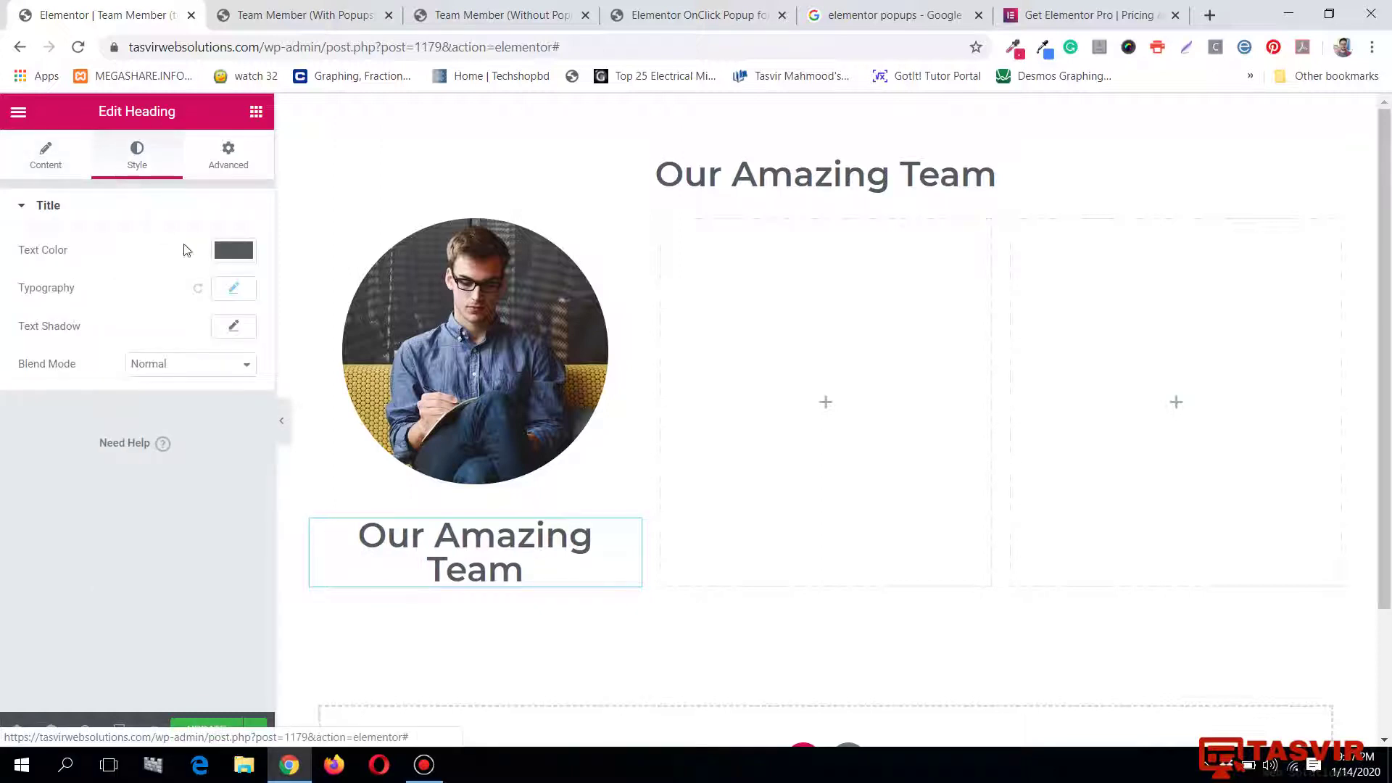
pyautogui.click(221, 290)
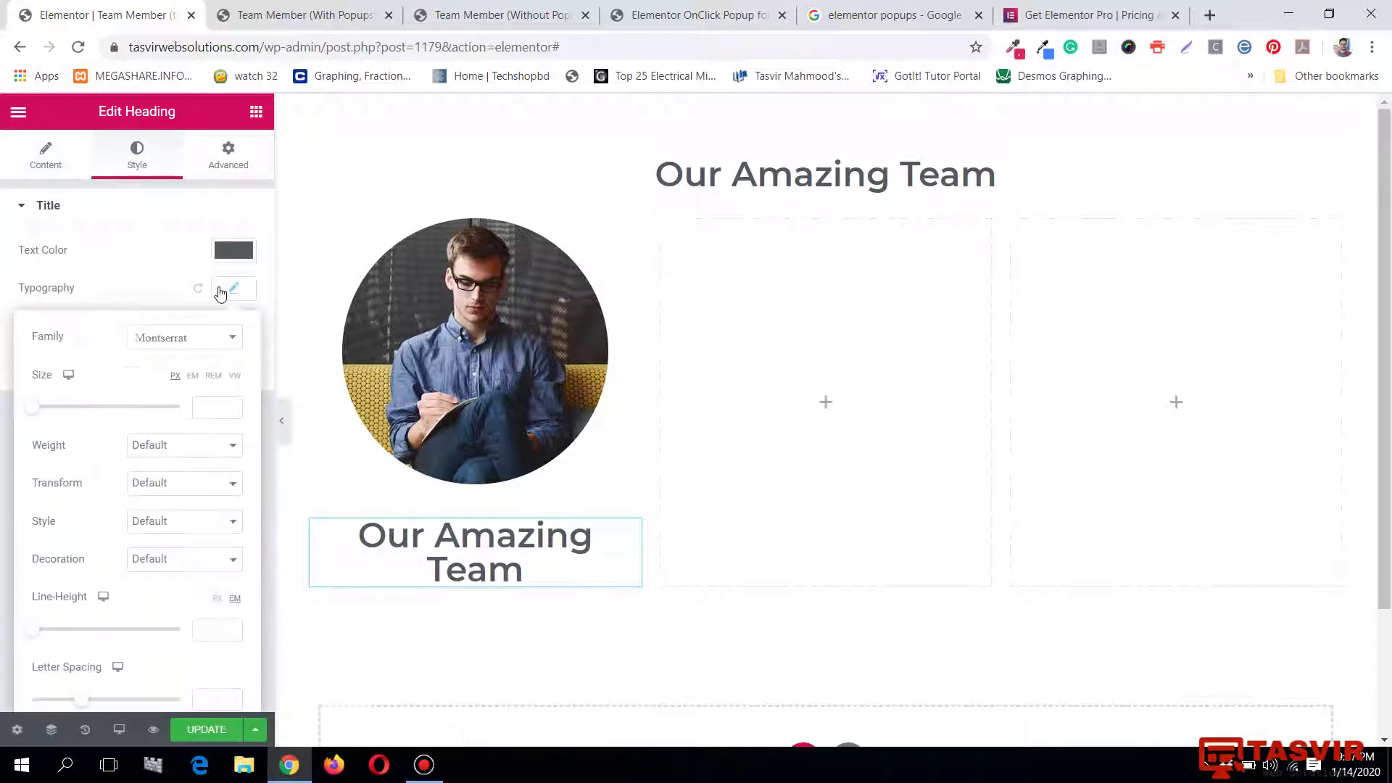
pyautogui.click(209, 408)
pyautogui.write('25')
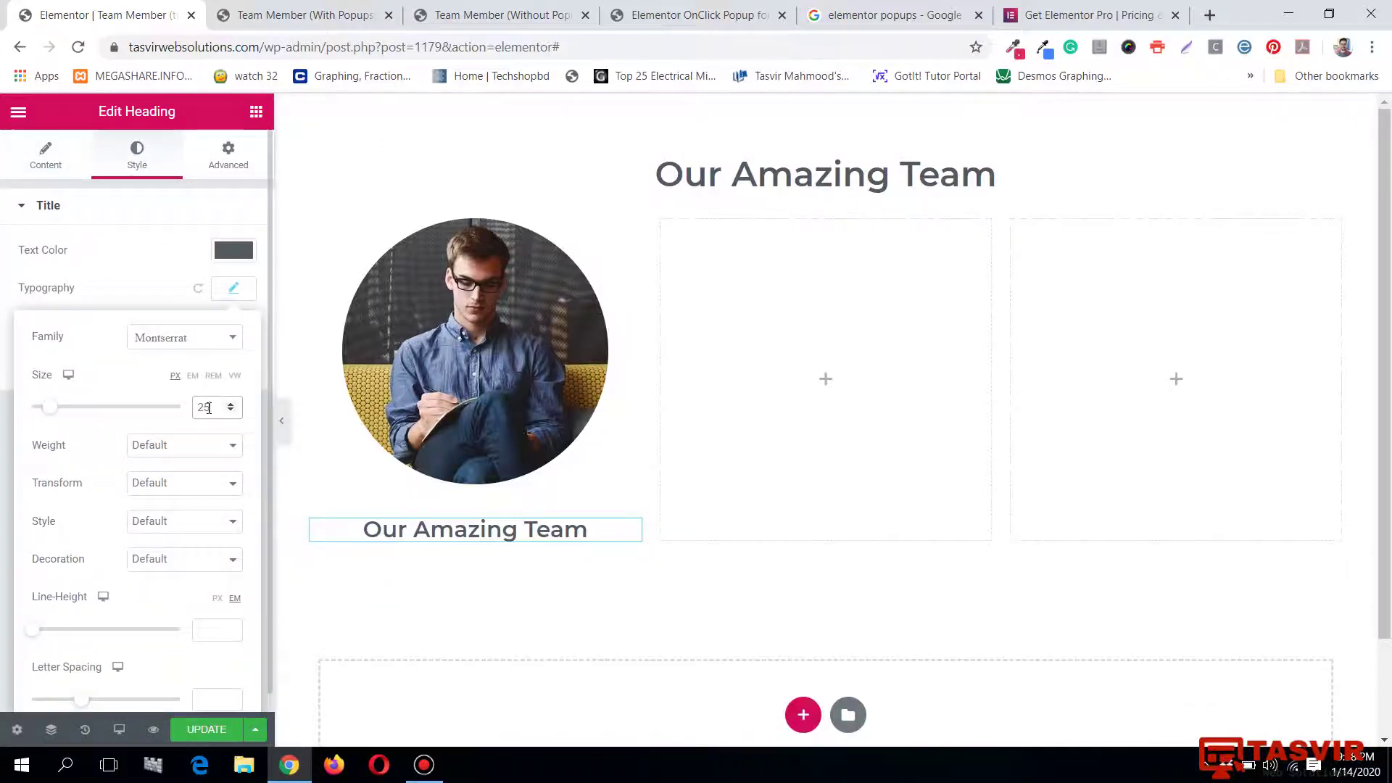
# Replace the text of the heading below the portrait with the team member's full name.
pyautogui.click(59, 172)
pyautogui.tripleClick(417, 535)
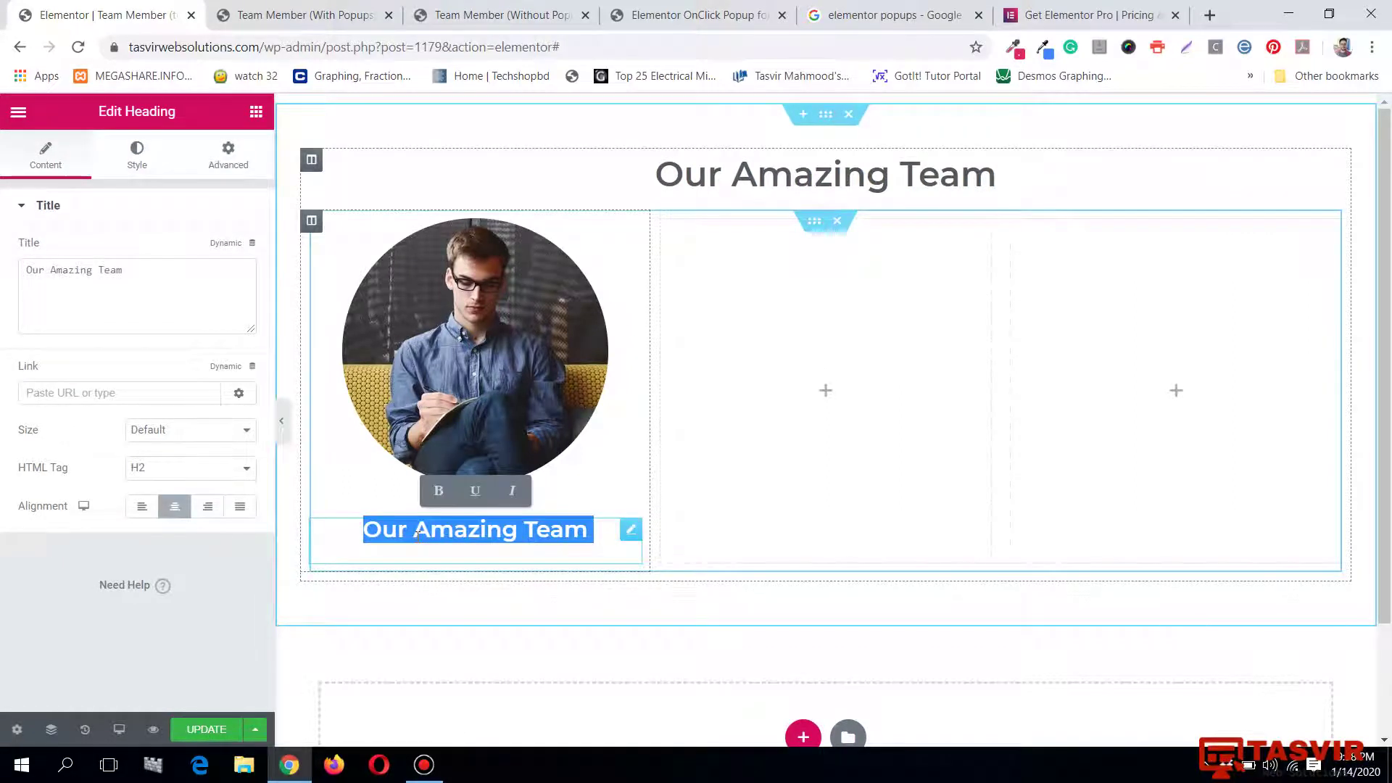
pyautogui.write('Jack ')
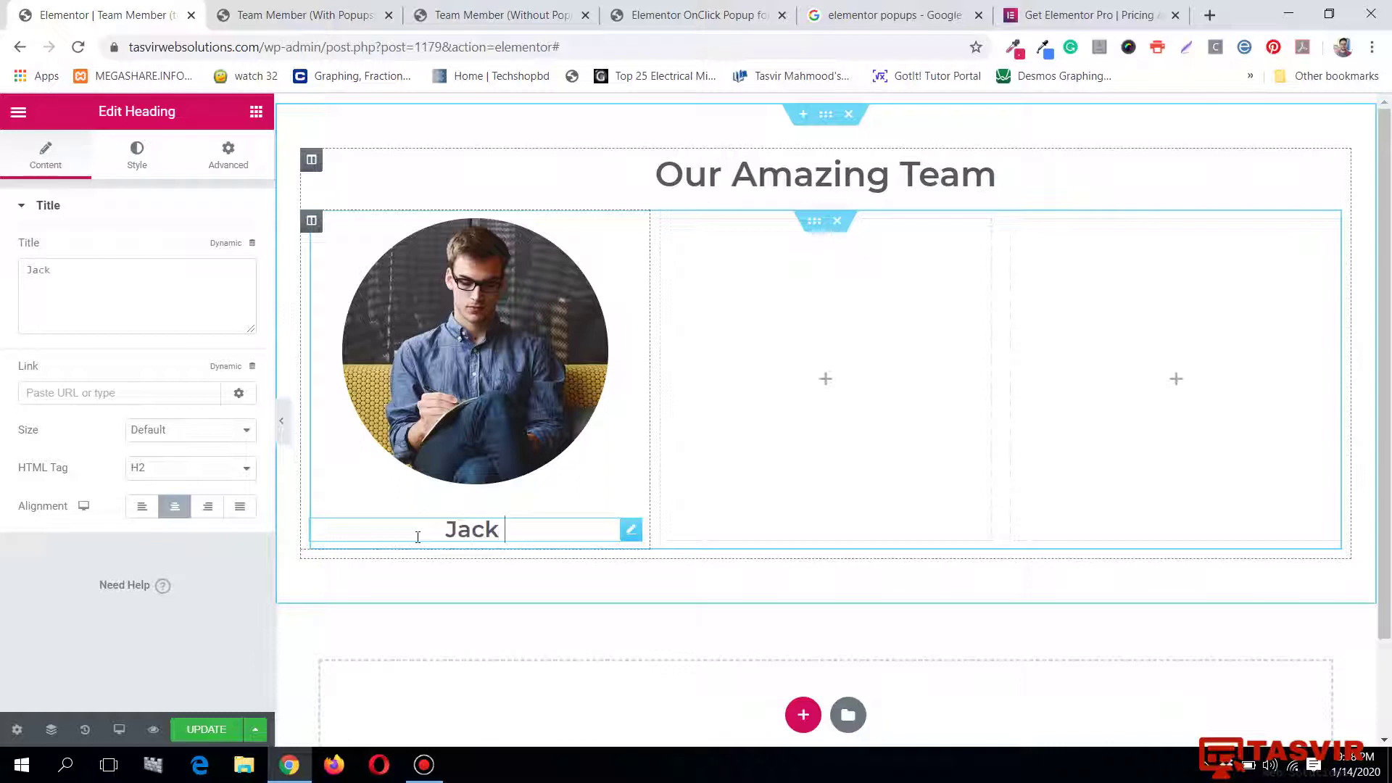
pyautogui.write('Sparrow')
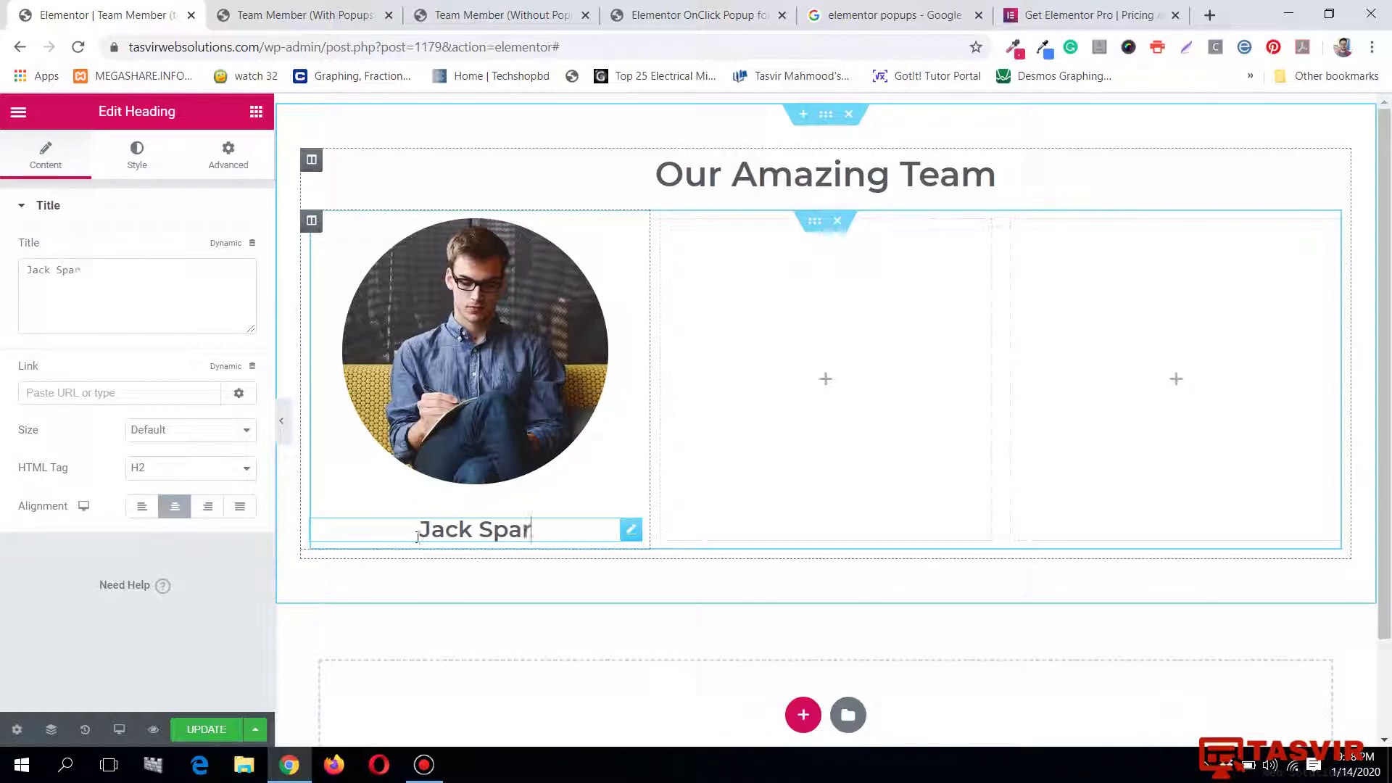
# Add a Button widget below the member's name and center it.
pyautogui.click(258, 113)
pyautogui.moveTo(205, 461); pyautogui.dragTo(483, 543)
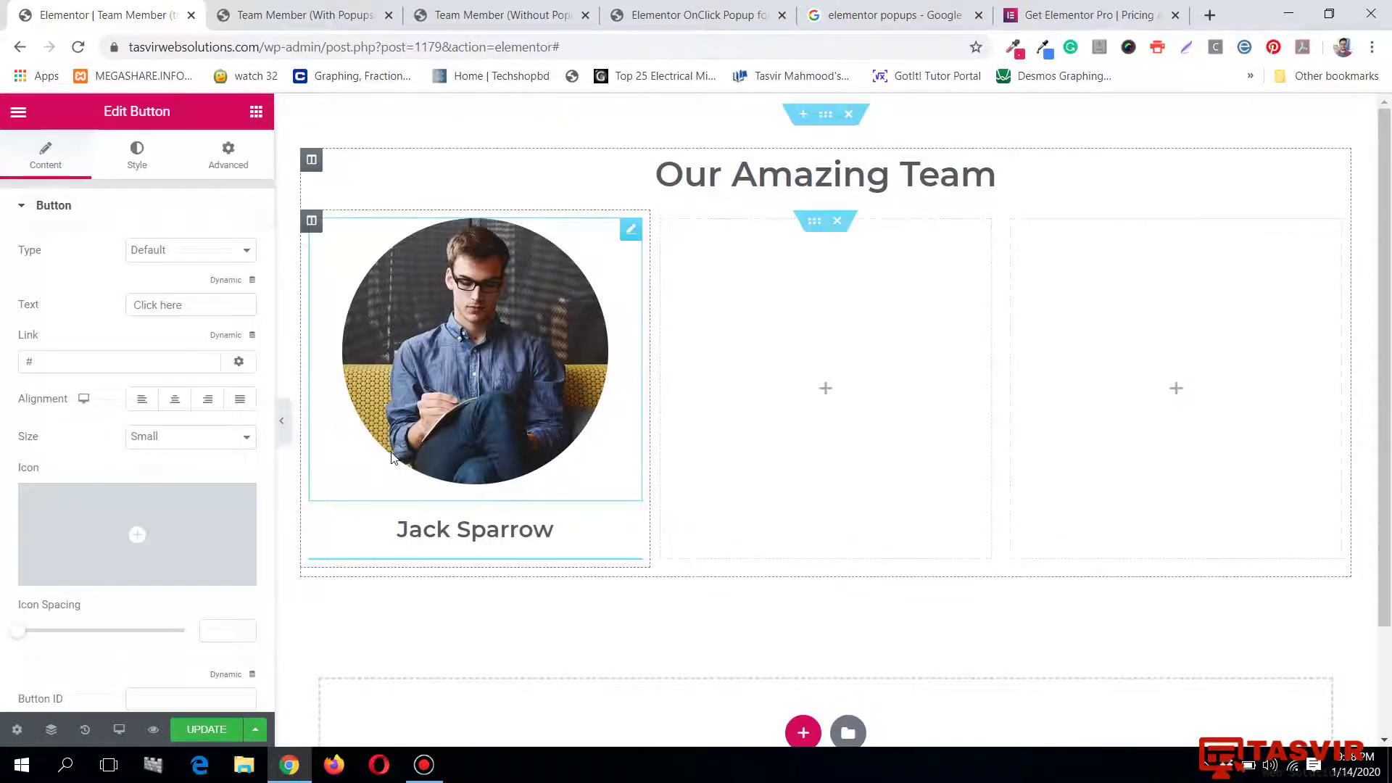
pyautogui.click(172, 401)
# After checking the finished example page, change the text of the button under the first member's name to "View More Details".
pyautogui.click(268, 7)
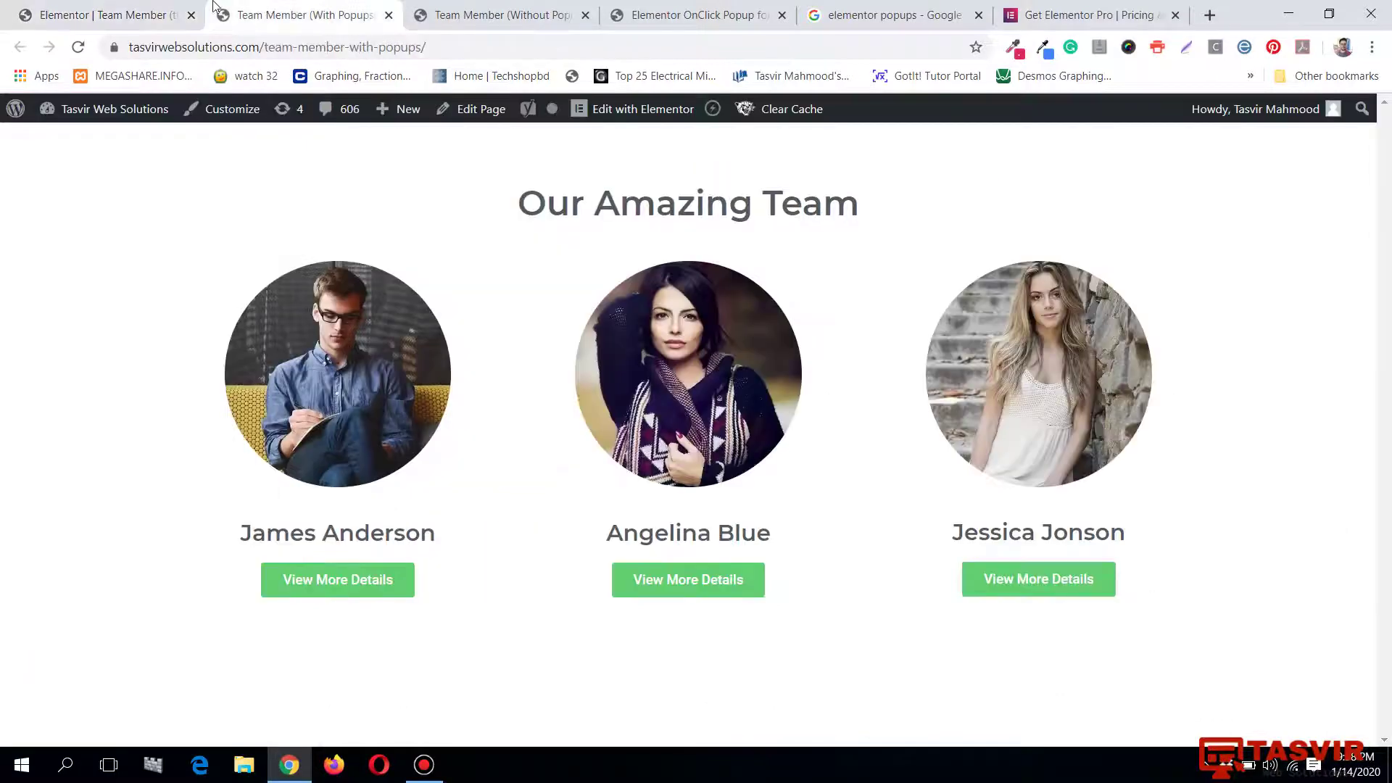
pyautogui.click(174, 15)
pyautogui.tripleClick(492, 577)
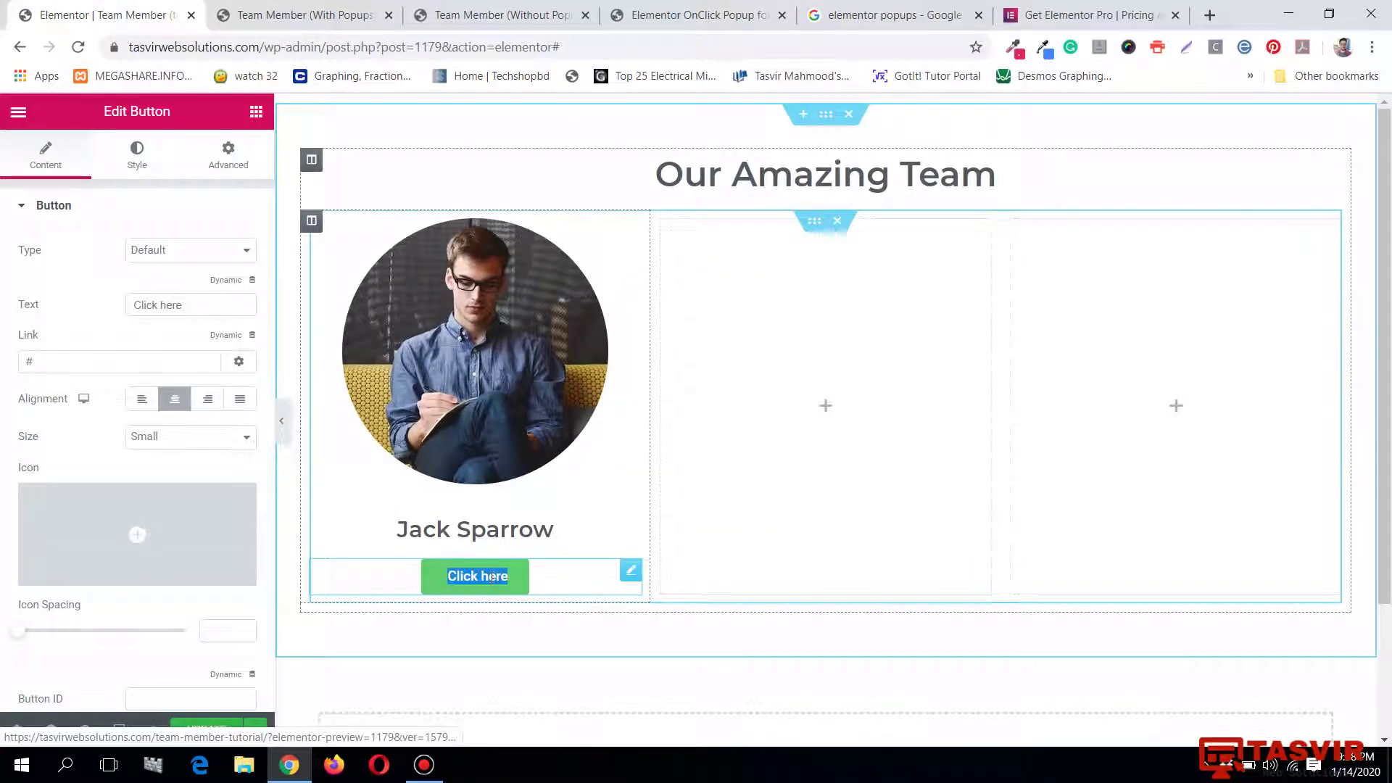
pyautogui.write('View M')
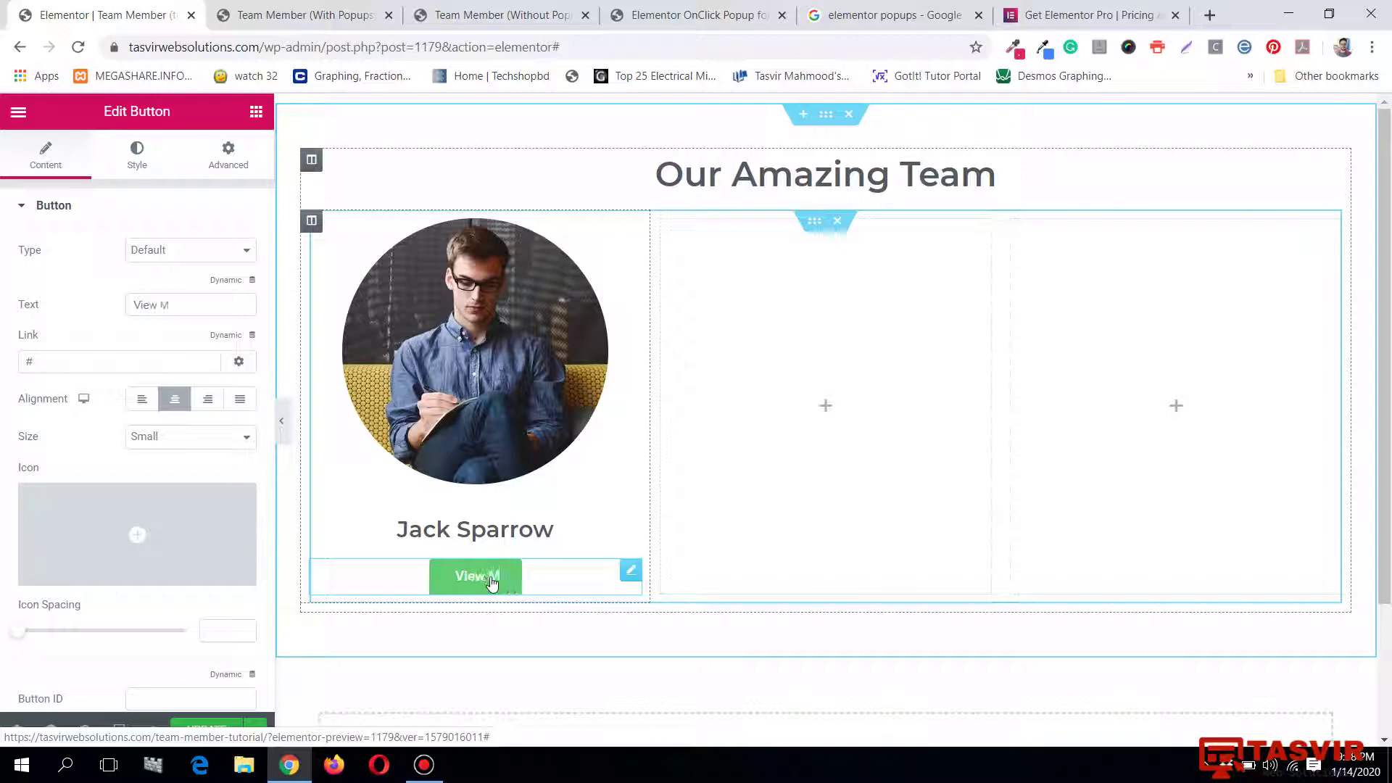
pyautogui.write('ore Det')
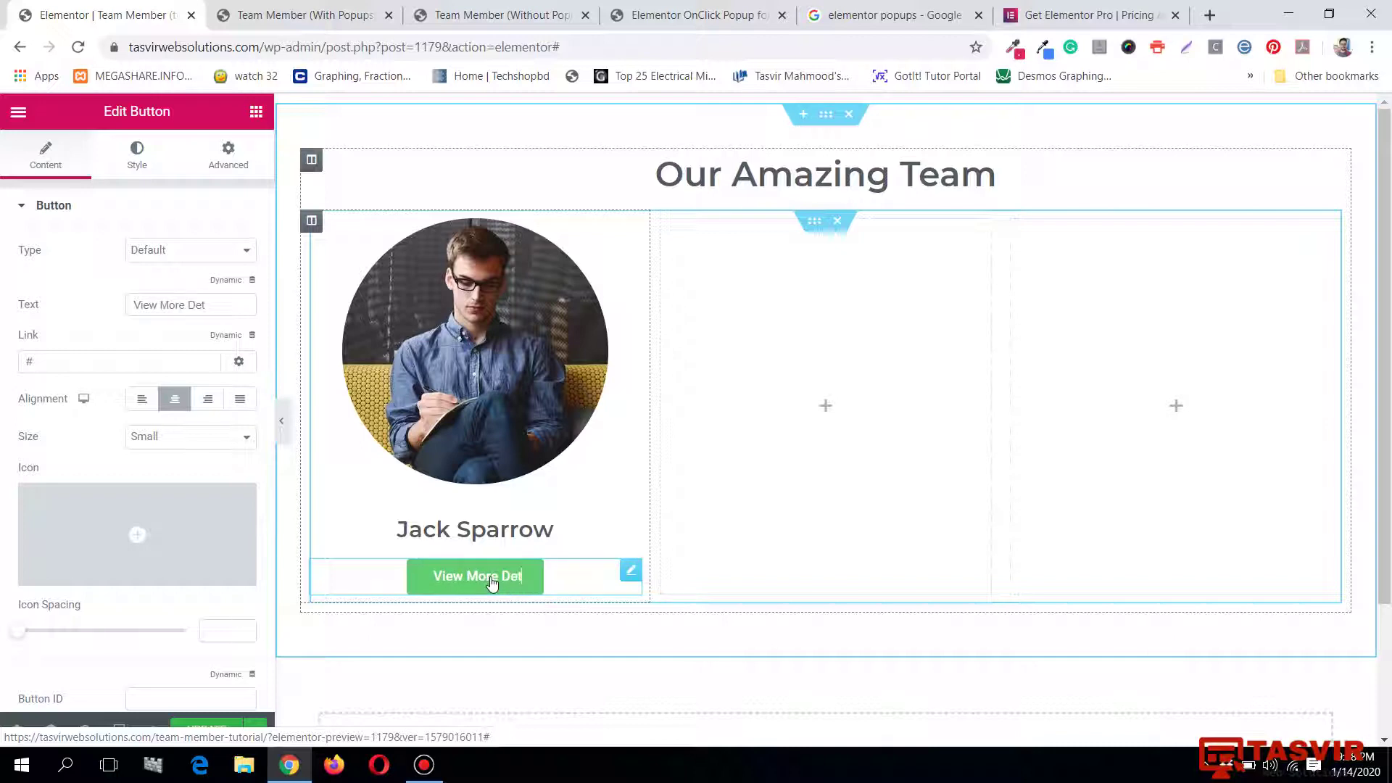
pyautogui.write('ails')
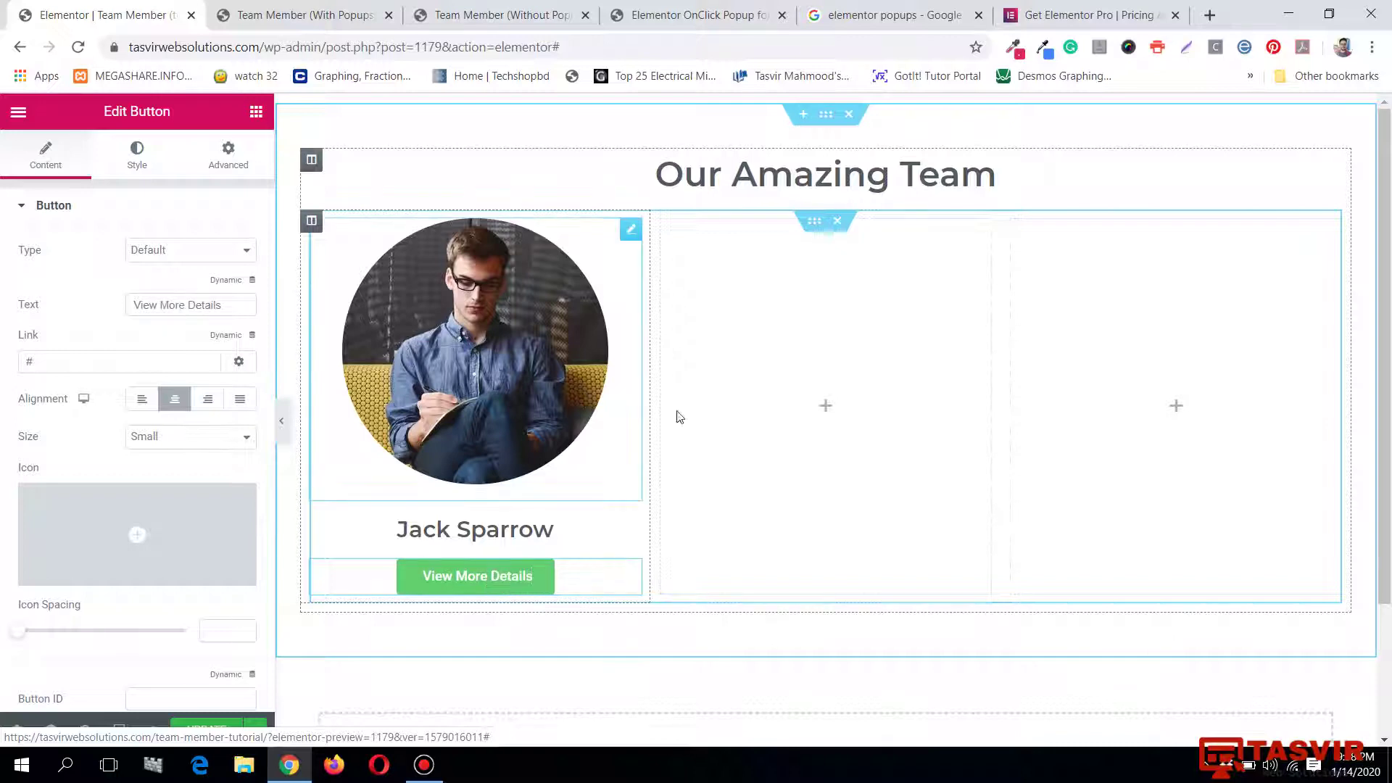
# Copy the first member's portrait and paste it into the empty middle column.
pyautogui.click(717, 418)
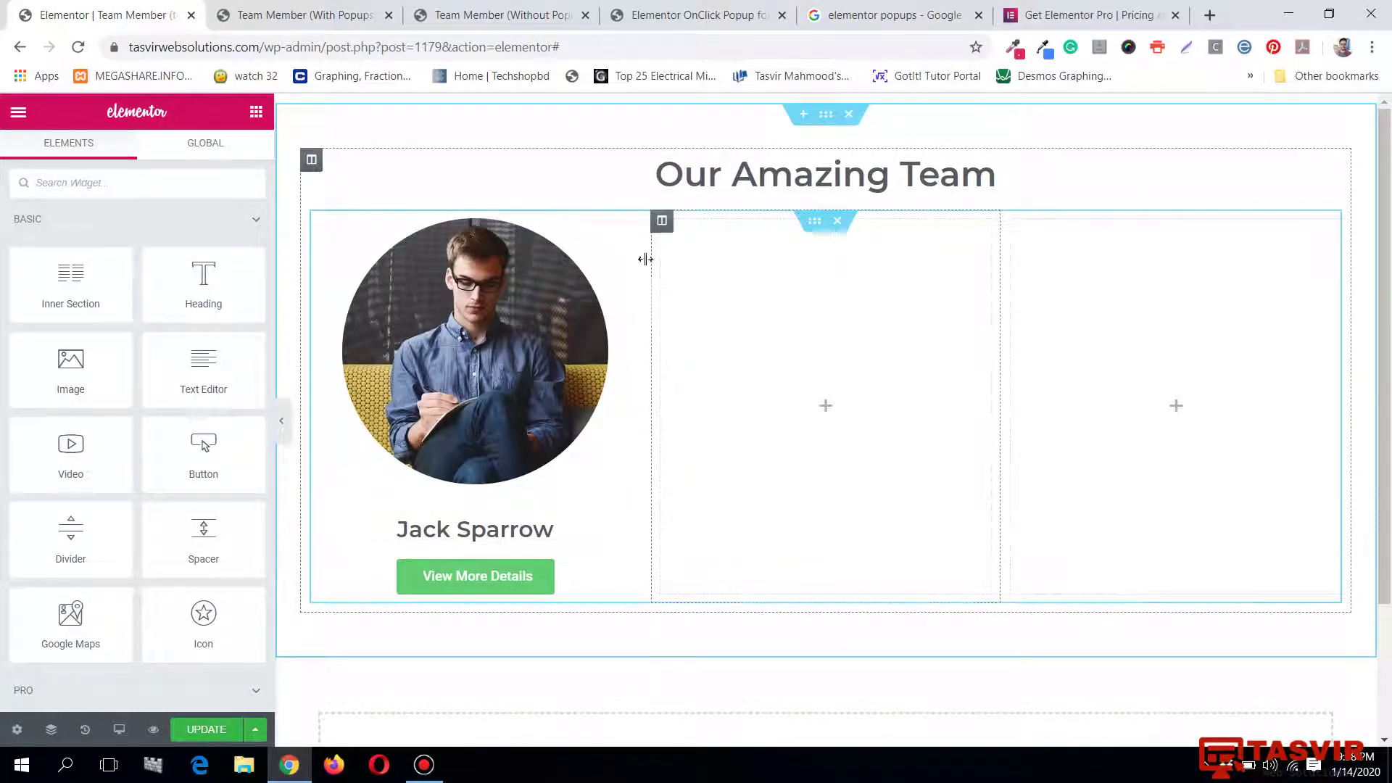
pyautogui.rightClick(630, 230)
pyautogui.click(671, 301)
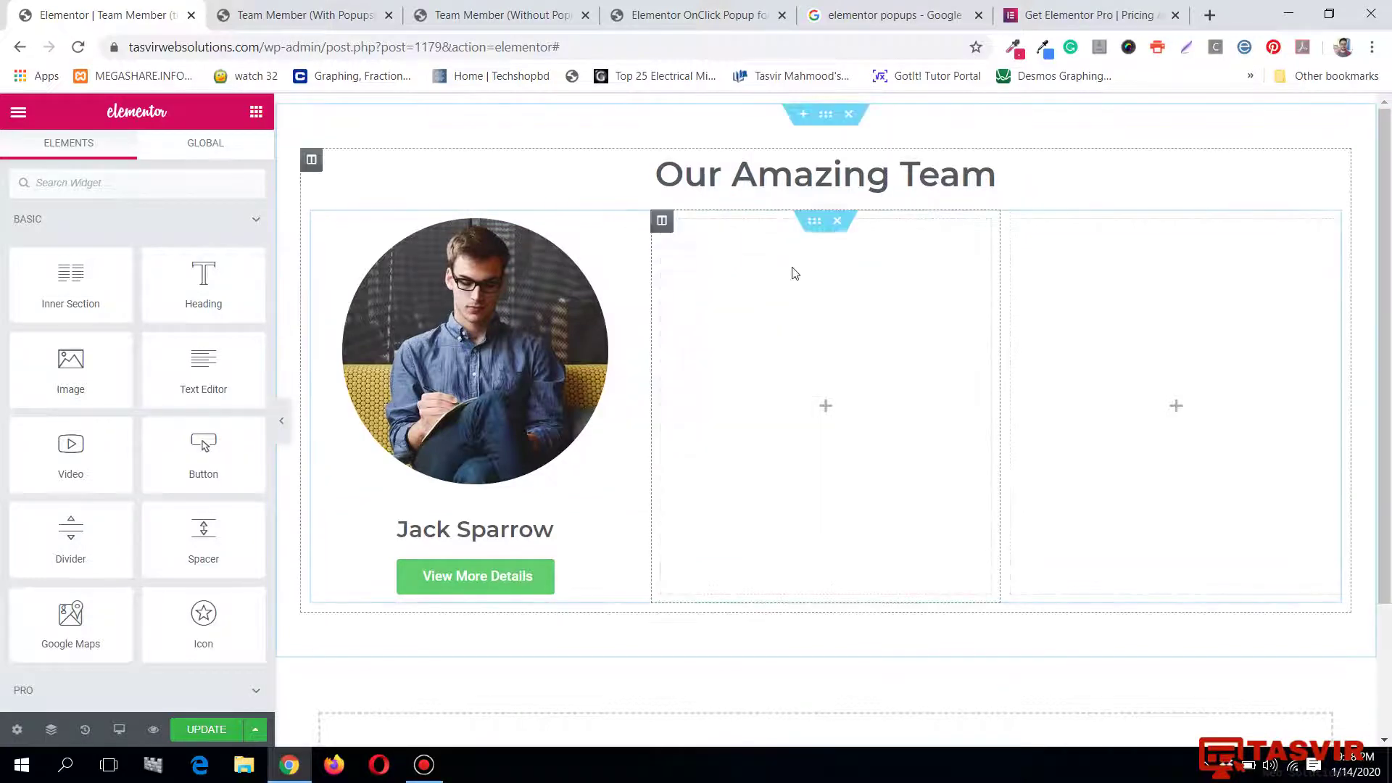
pyautogui.rightClick(795, 274)
pyautogui.click(802, 283)
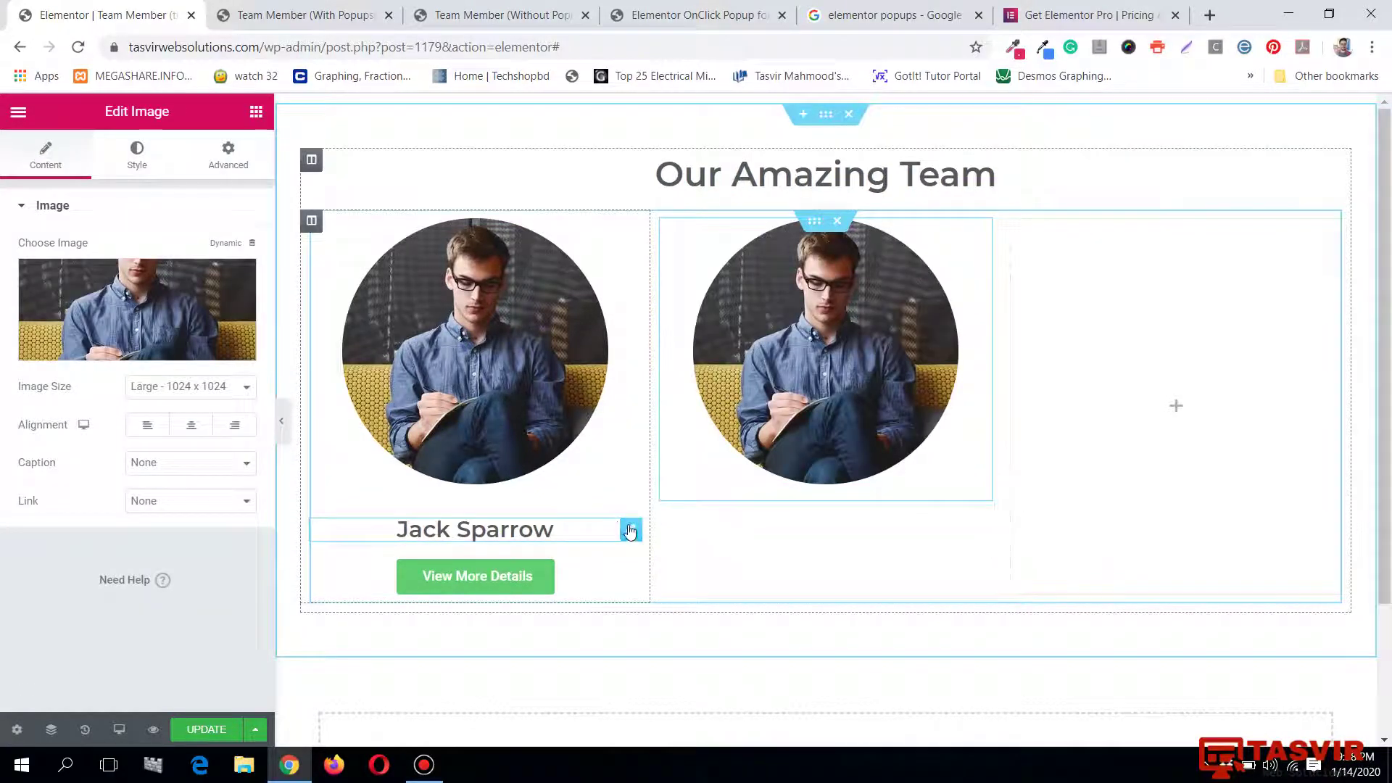
# Copy the first member's name heading and paste it below the portrait in the middle column.
pyautogui.rightClick(630, 531)
pyautogui.click(699, 550)
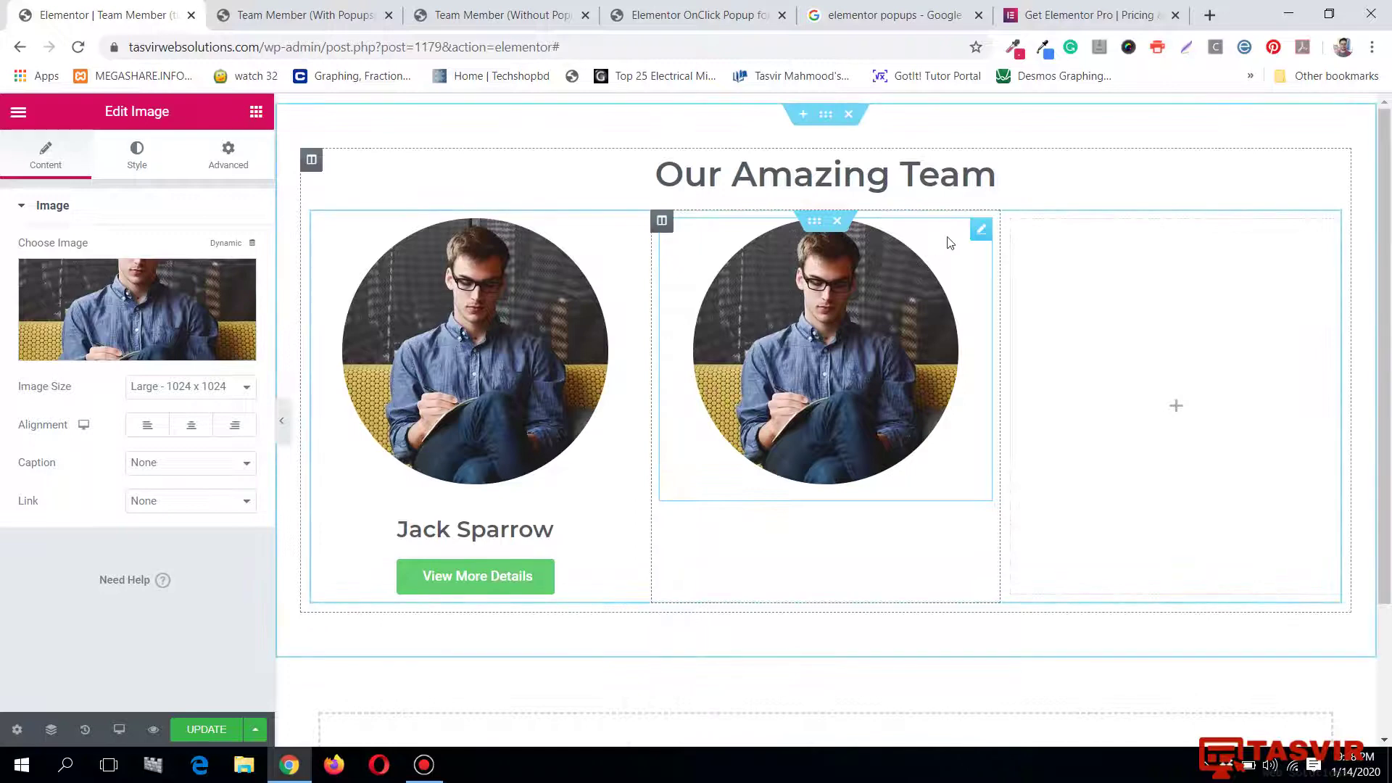
pyautogui.rightClick(983, 229)
pyautogui.click(1022, 324)
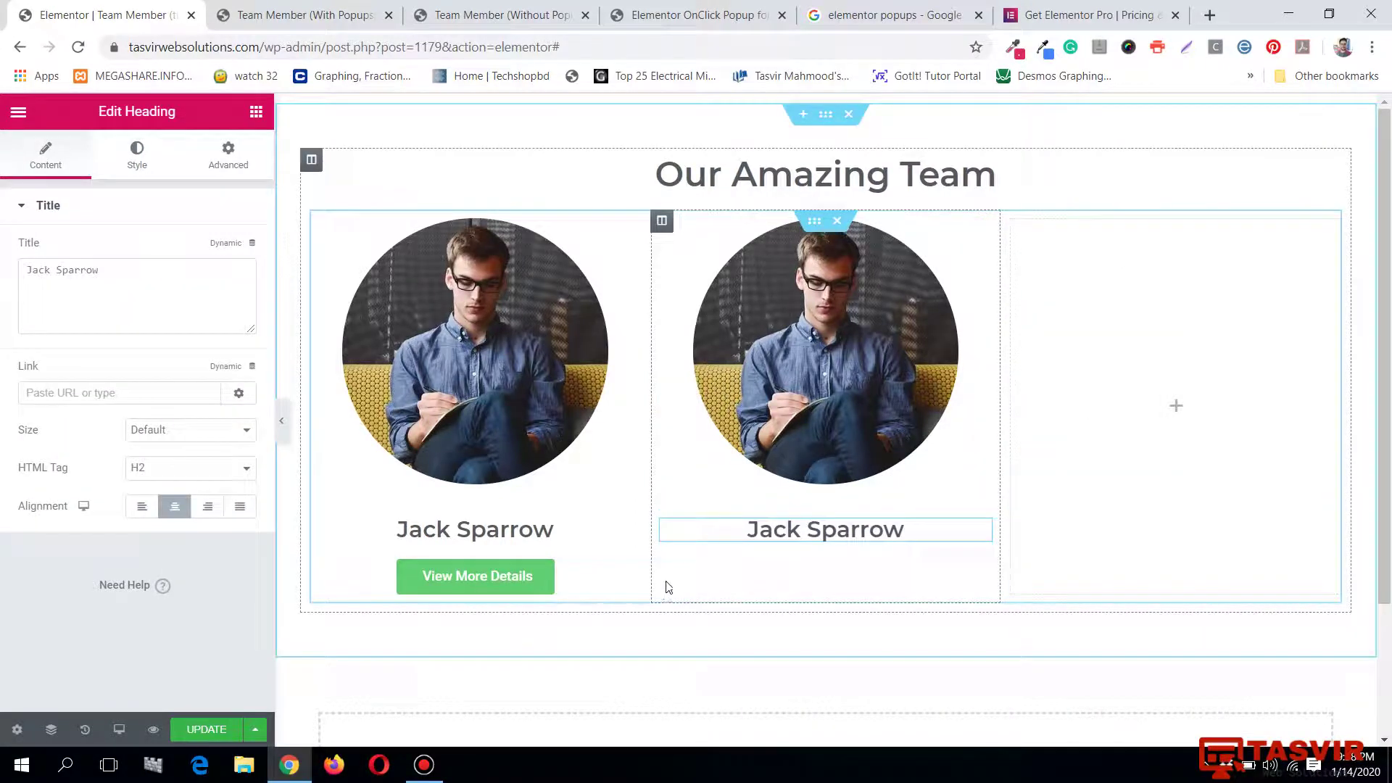
# Copy the View More Details button and paste it below the name heading in the middle column.
pyautogui.rightClick(644, 576)
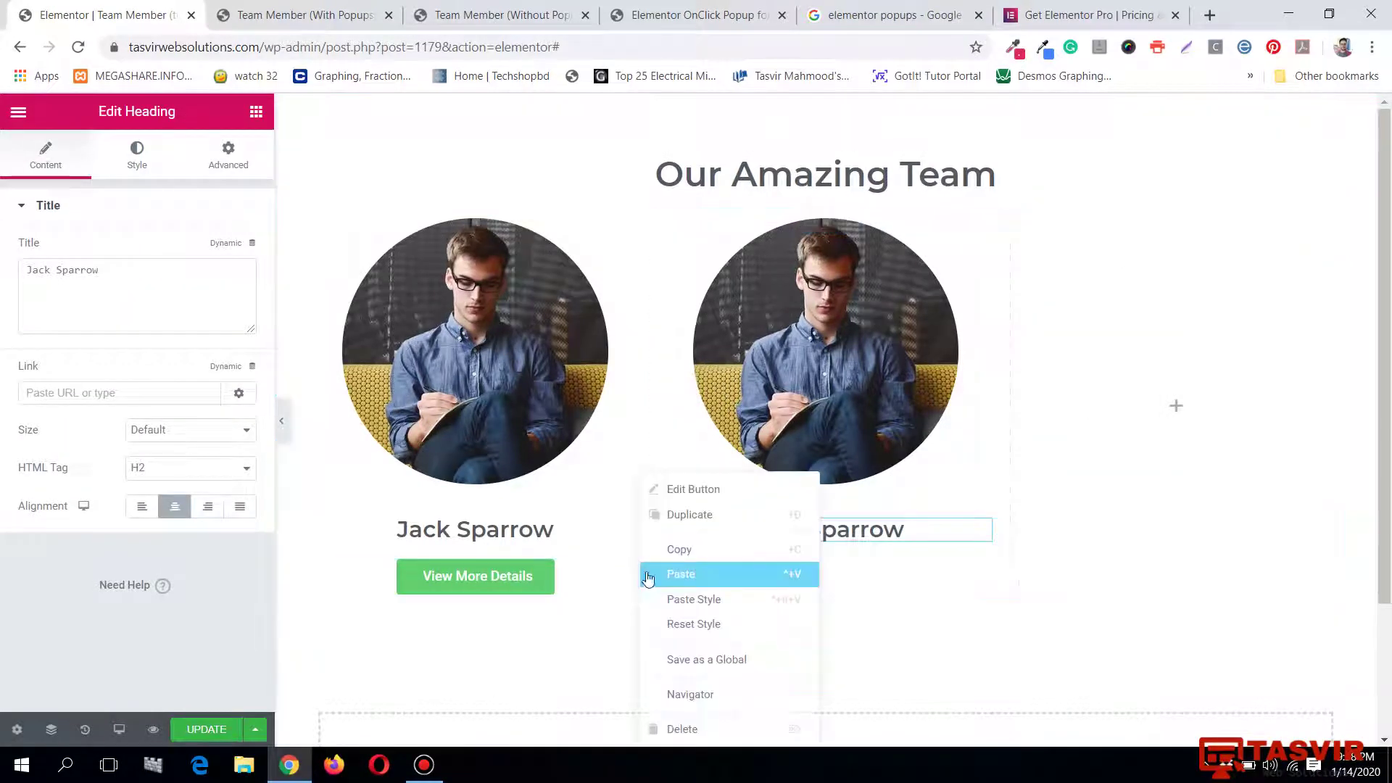
pyautogui.click(720, 549)
pyautogui.rightClick(982, 529)
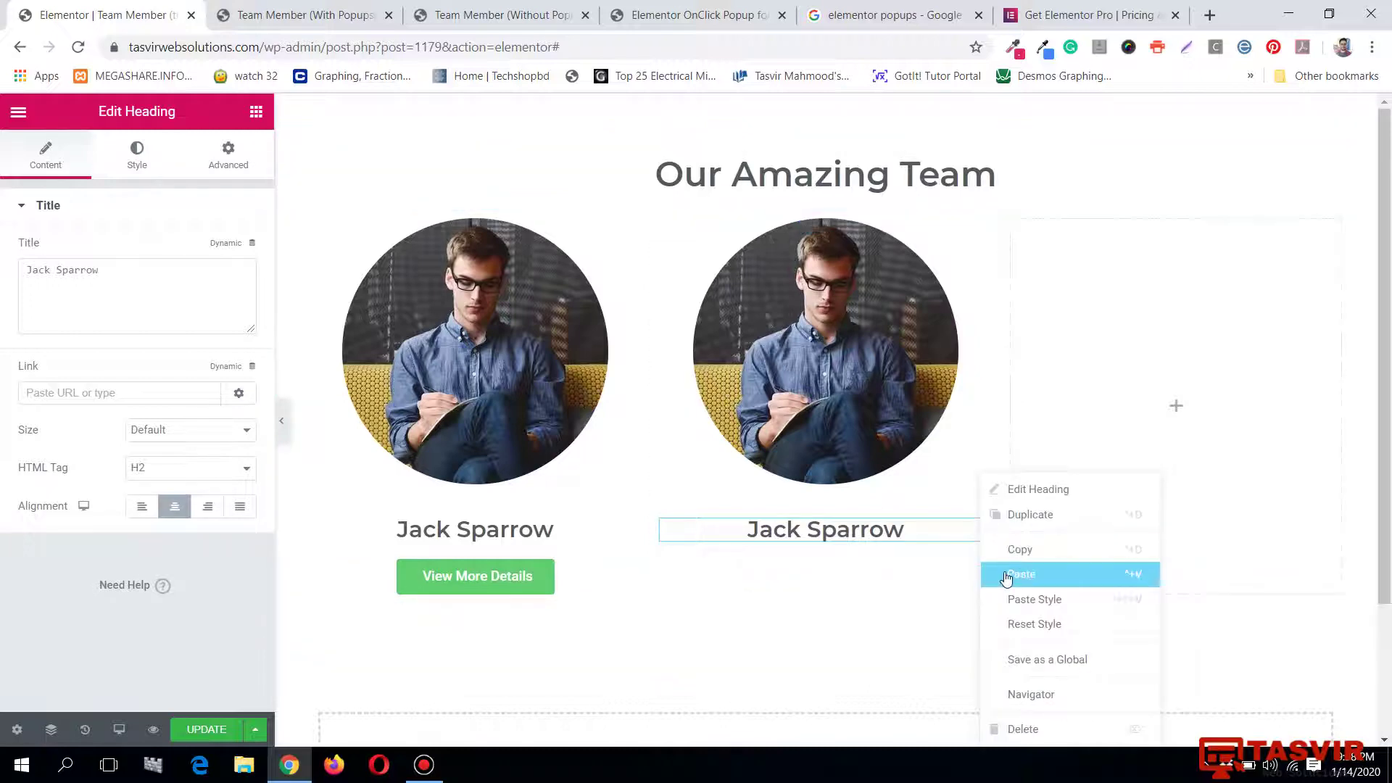
pyautogui.click(1005, 578)
# Copy the middle column's portrait and paste it into the empty third column.
pyautogui.rightClick(980, 229)
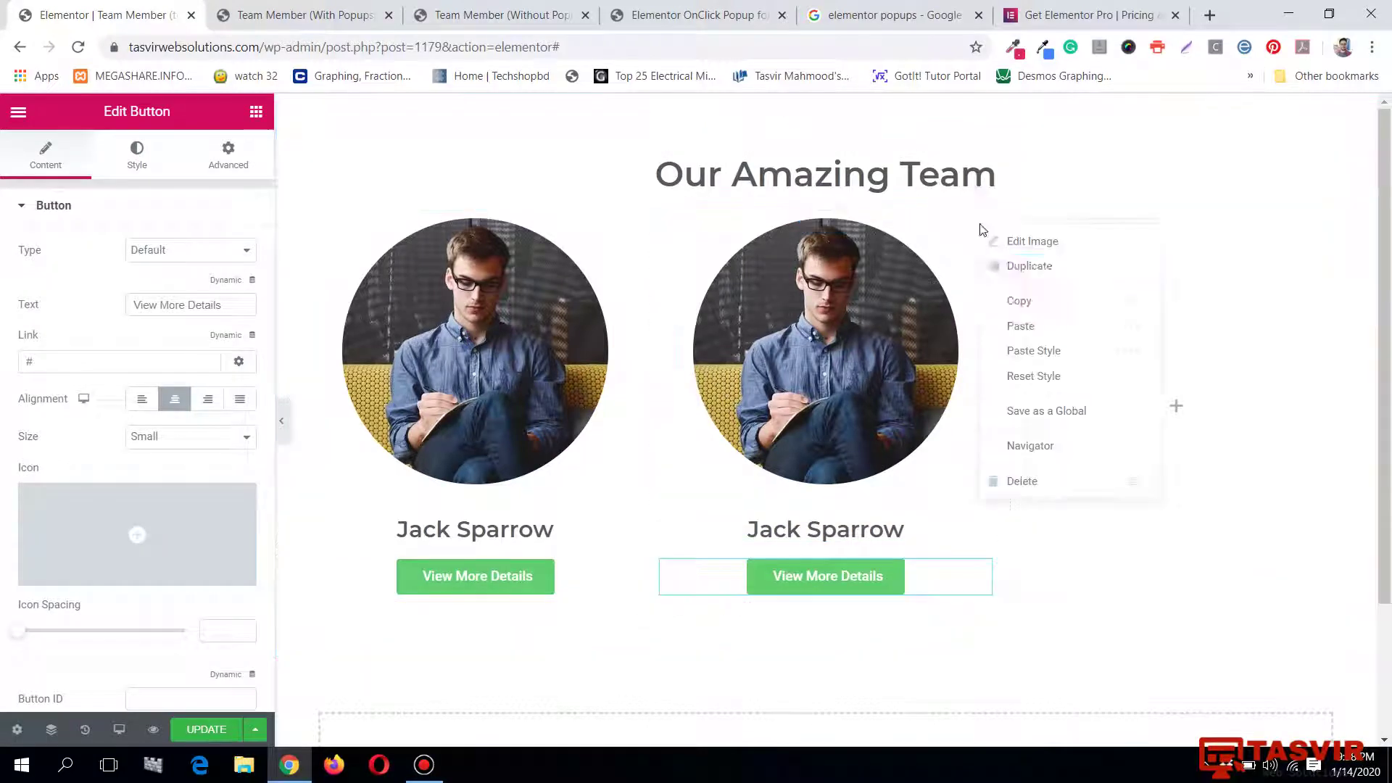
pyautogui.click(1019, 301)
pyautogui.rightClick(1065, 288)
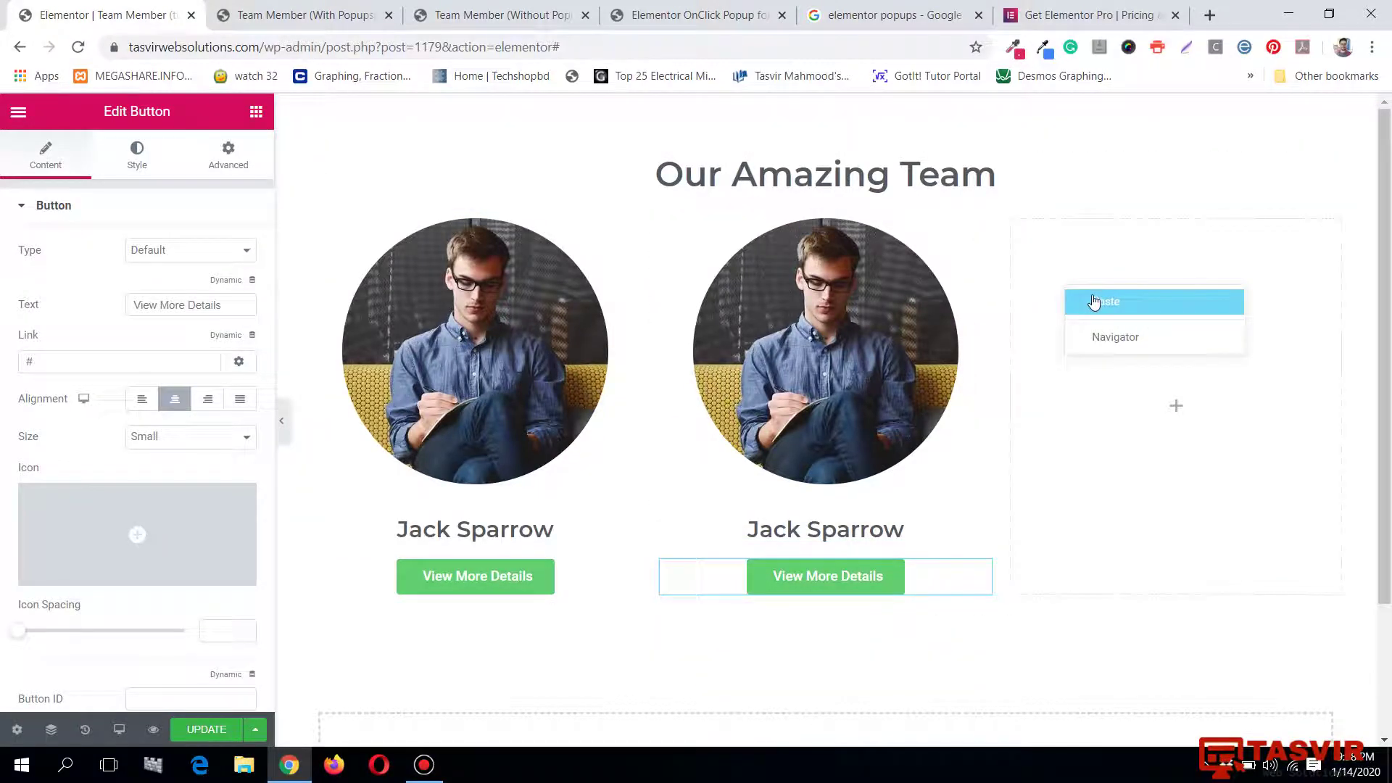
pyautogui.click(1094, 302)
# Copy the middle column's name heading and paste it below the portrait in the third column.
pyautogui.rightClick(982, 529)
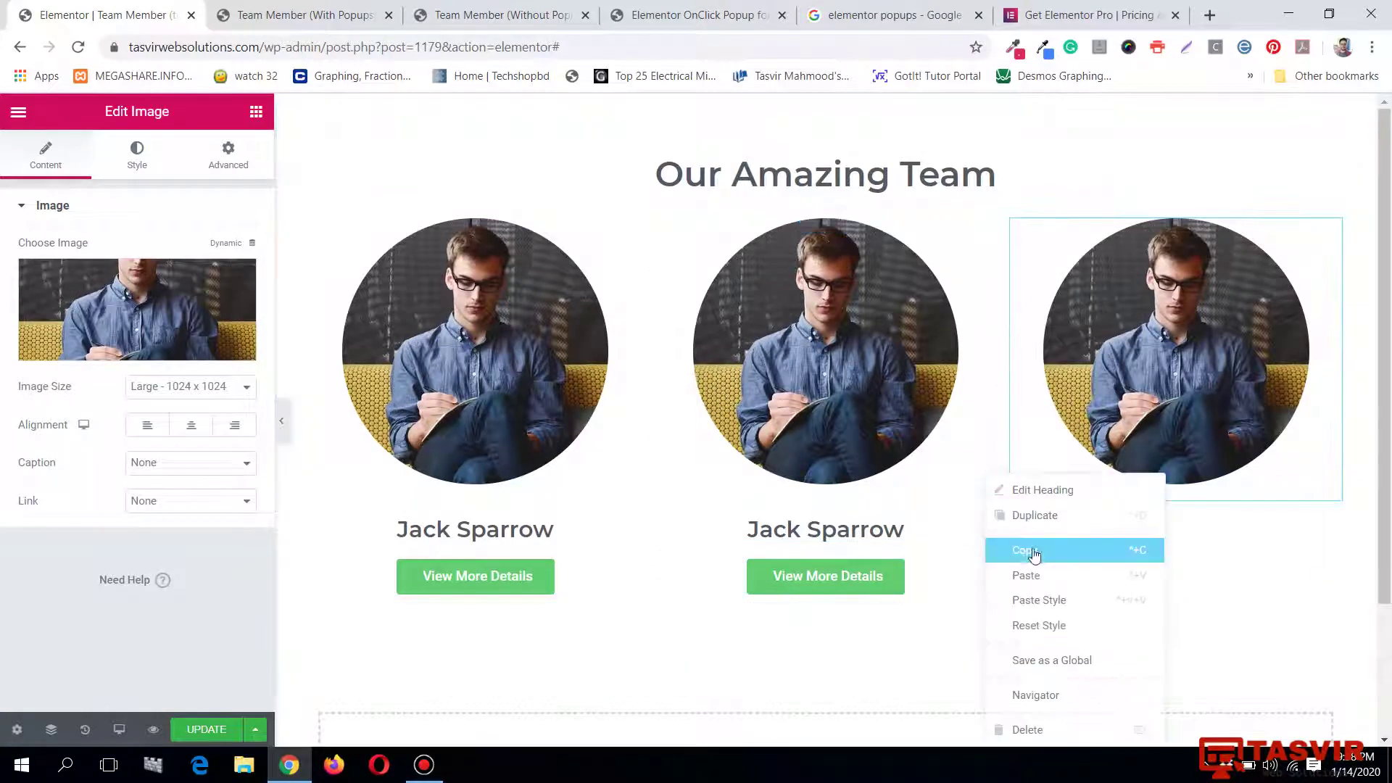
pyautogui.click(1033, 553)
pyautogui.rightClick(1334, 230)
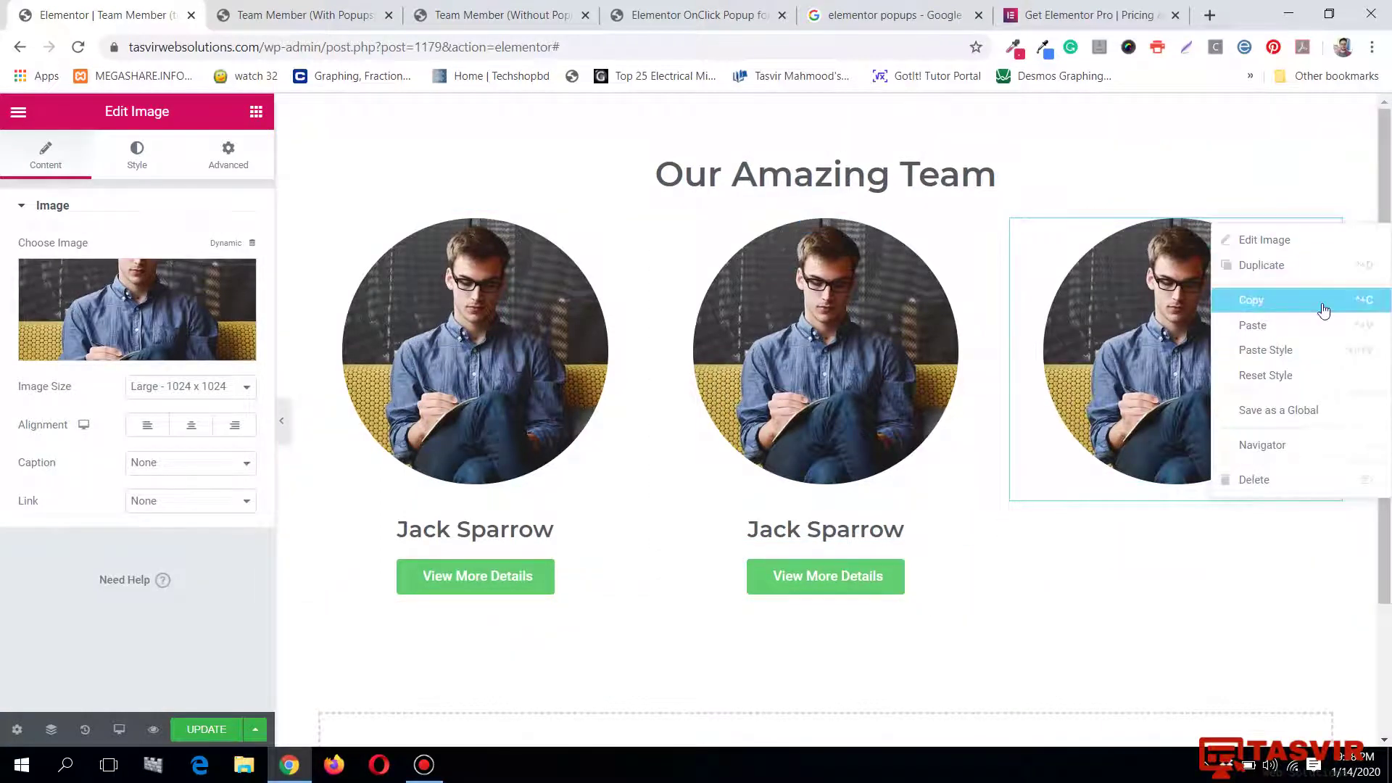
pyautogui.click(1320, 324)
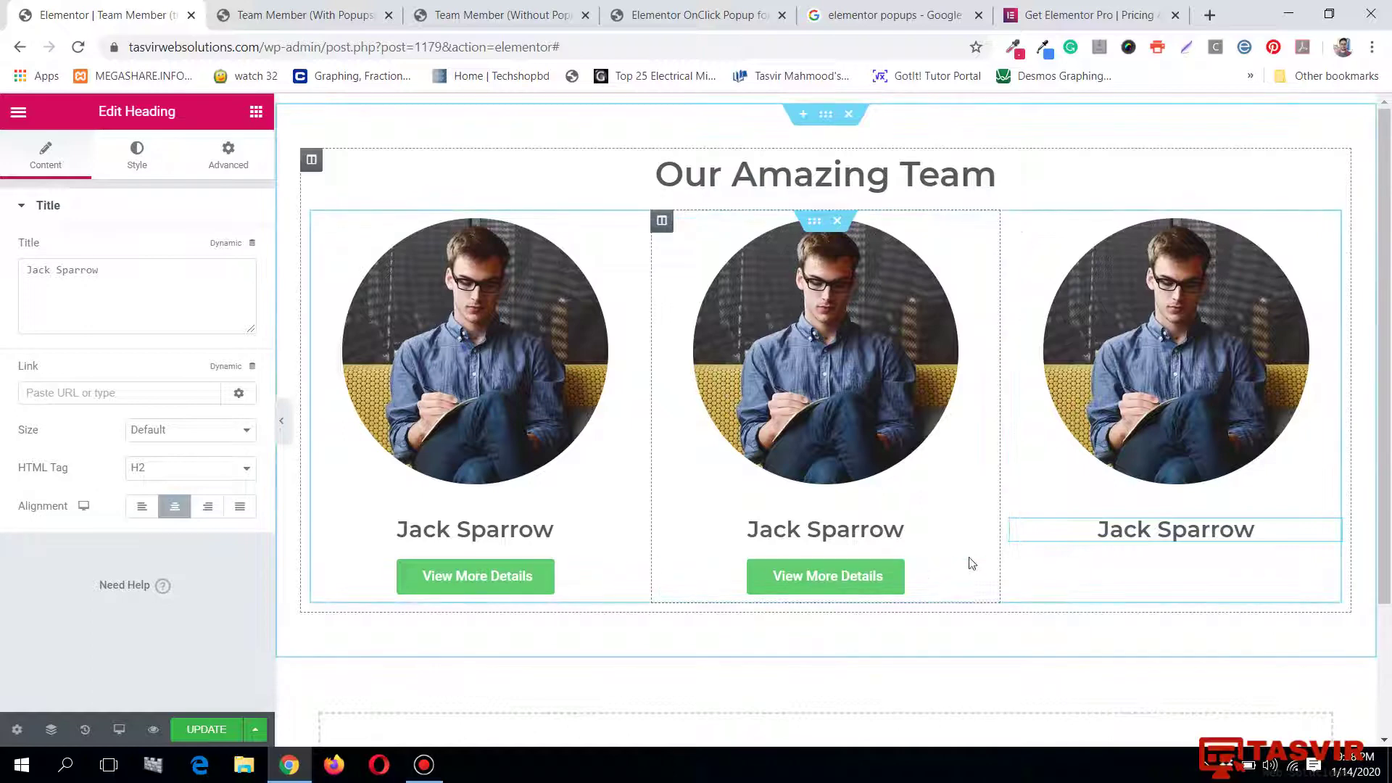
# Copy the middle column's View More Details button and paste it below the name heading in the third column.
pyautogui.rightClick(968, 575)
pyautogui.click(967, 575)
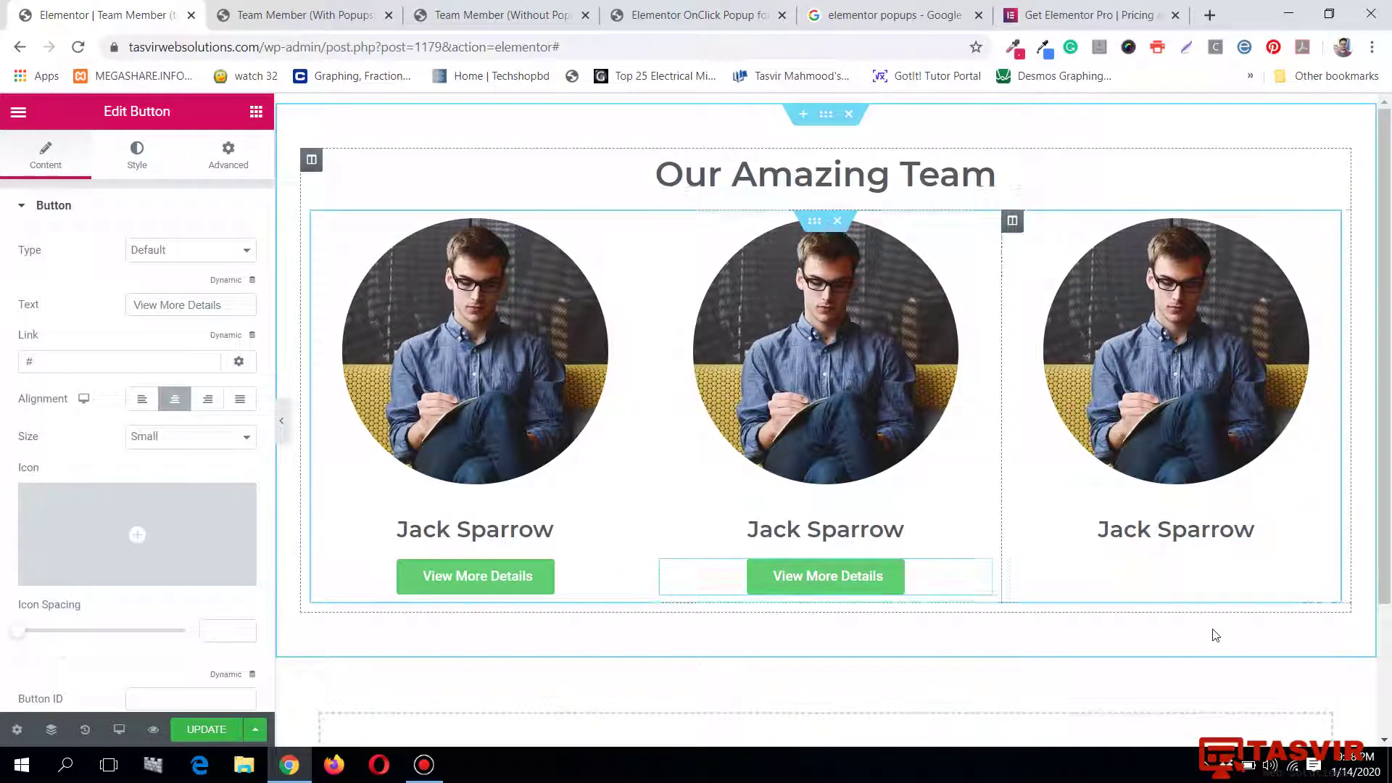
pyautogui.rightClick(978, 575)
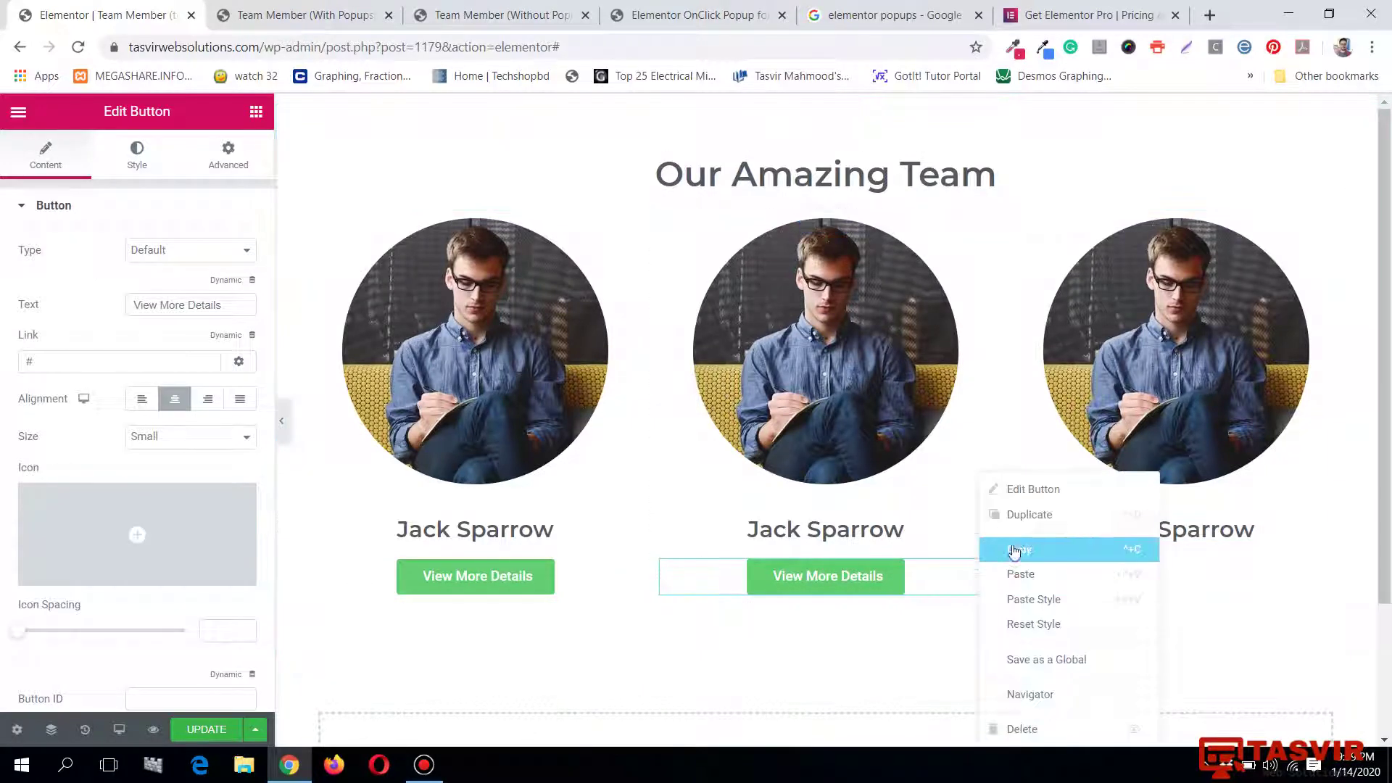
pyautogui.click(1019, 550)
pyautogui.rightClick(1336, 541)
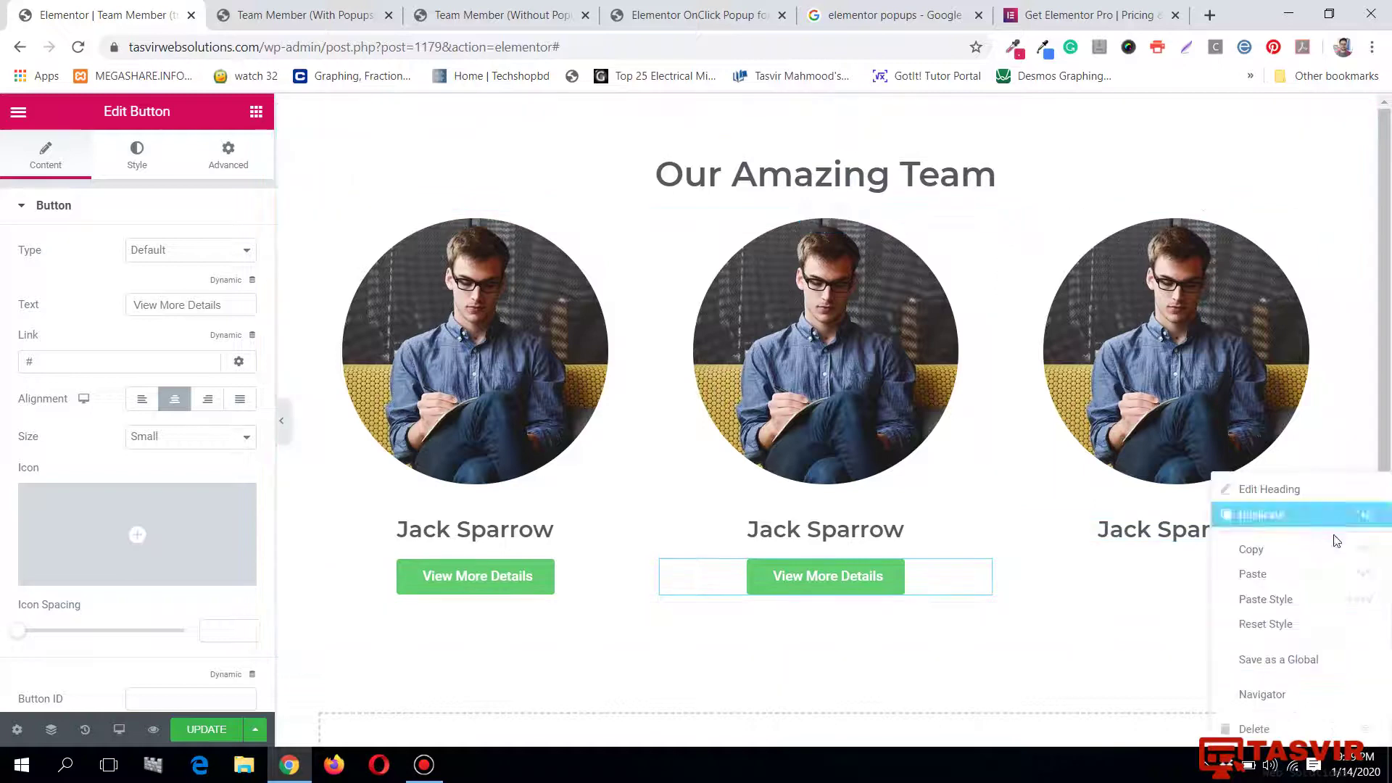
pyautogui.click(1321, 575)
# After comparing with the example page, replace the middle column's portrait with the media library photo of the dark-haired woman in a patterned scarf.
pyautogui.click(323, 9)
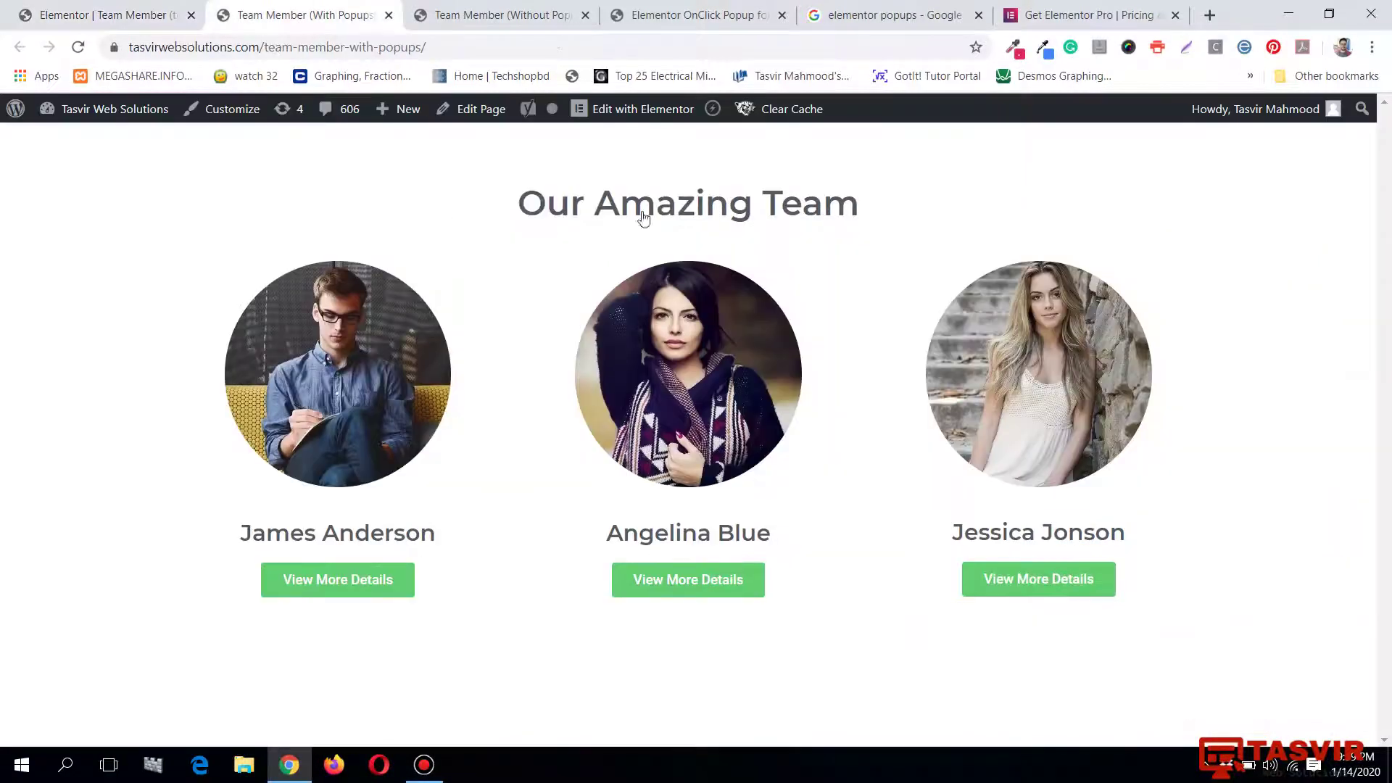
pyautogui.click(109, 15)
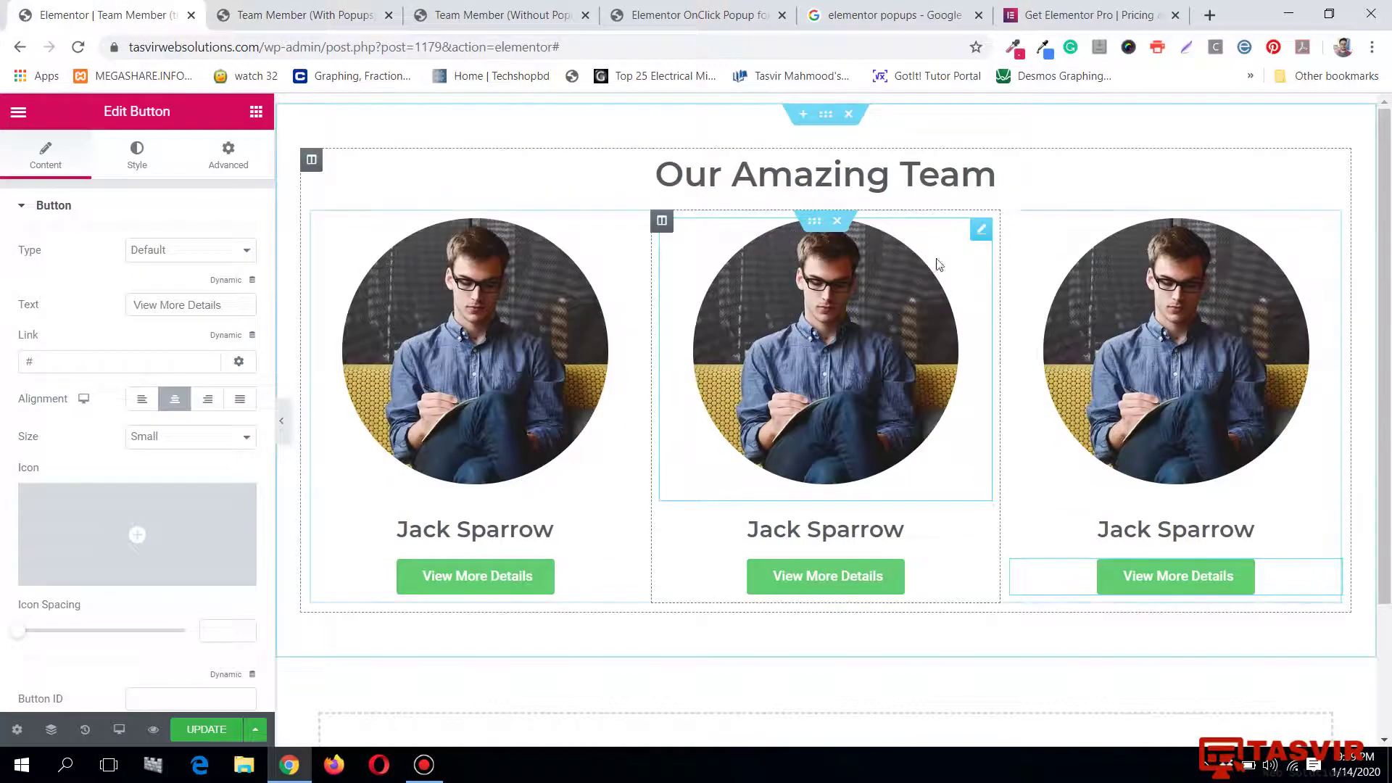
pyautogui.click(981, 229)
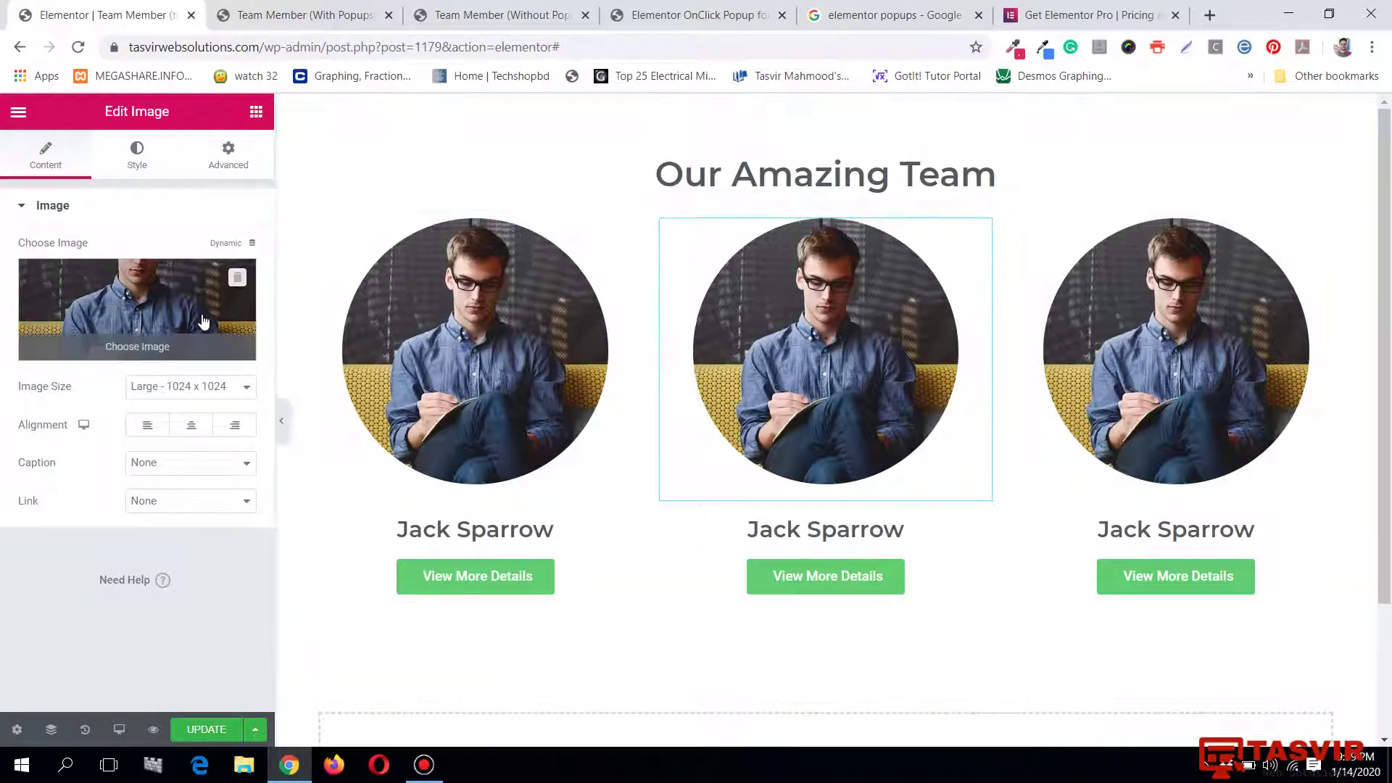
pyautogui.click(149, 293)
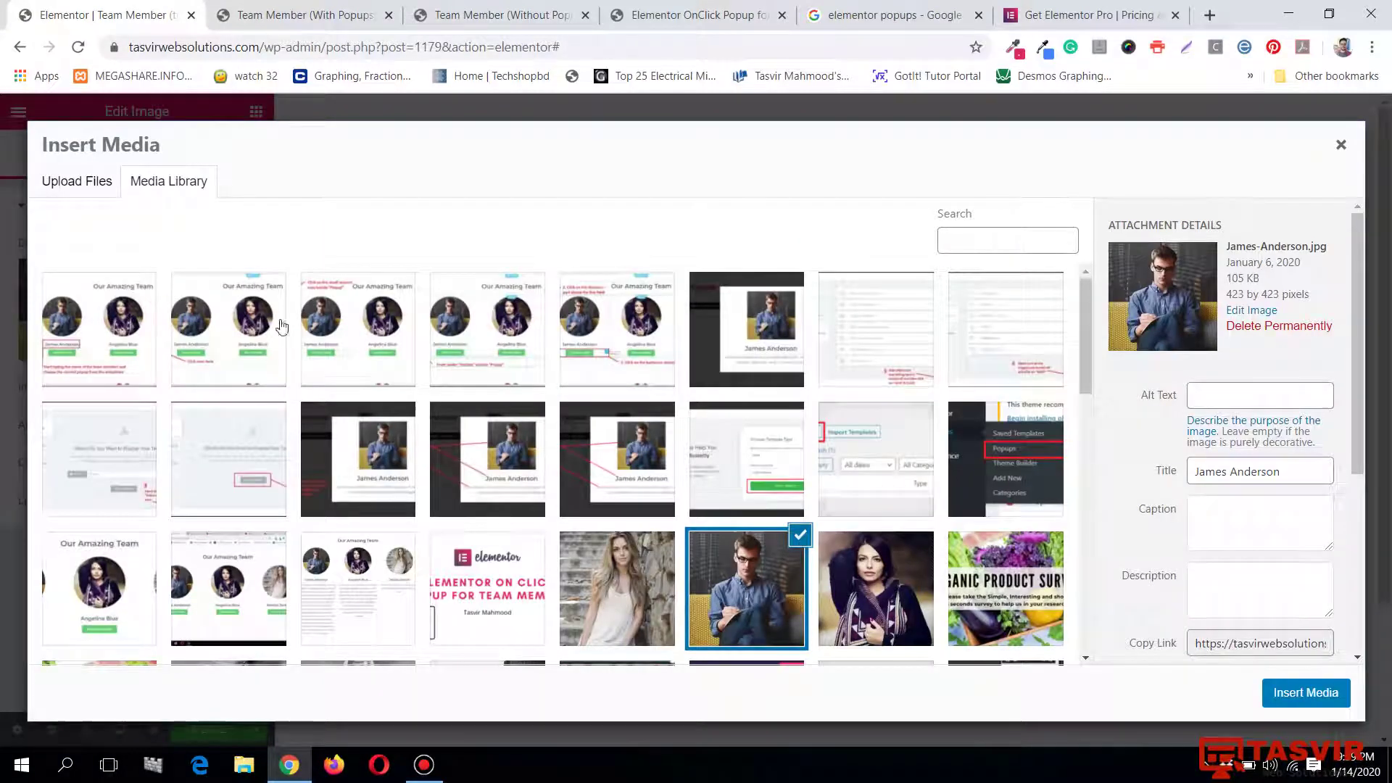
pyautogui.click(846, 602)
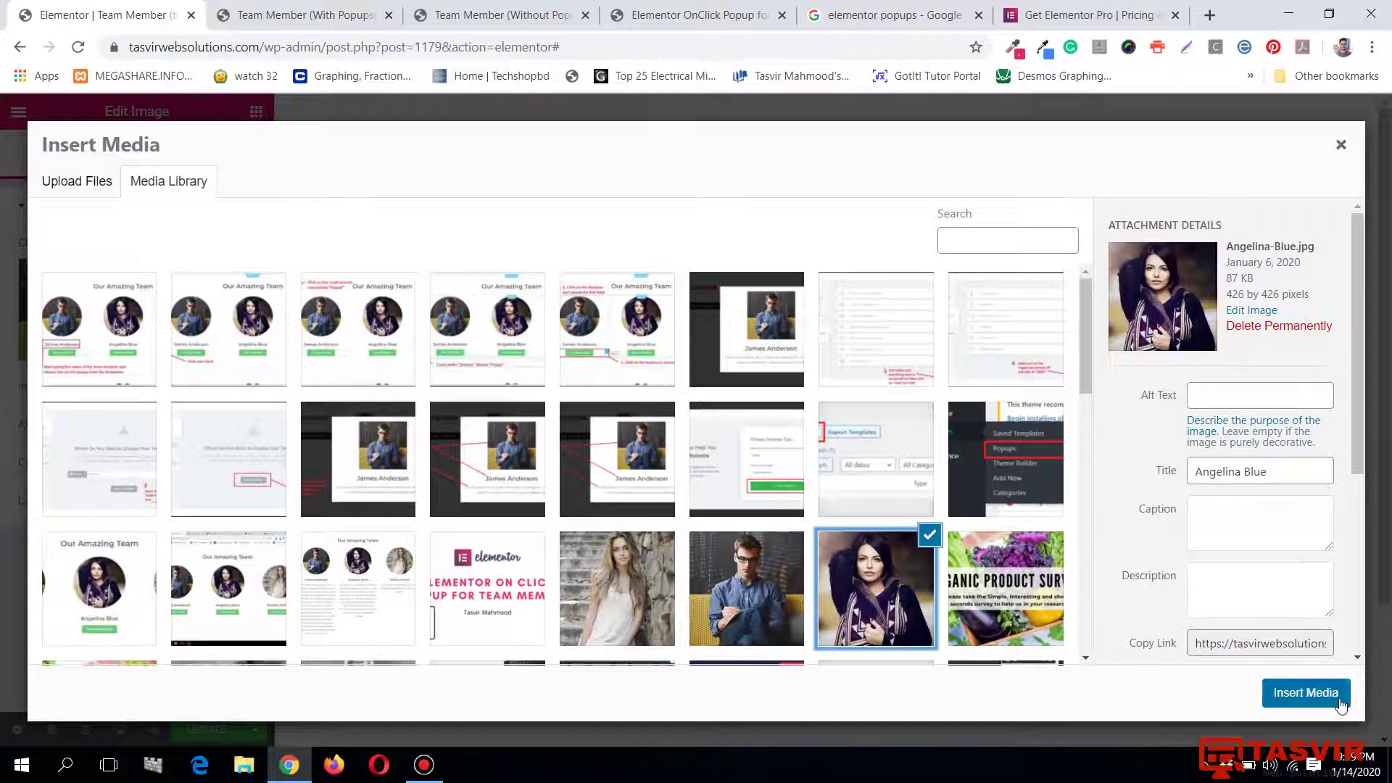
pyautogui.click(1306, 692)
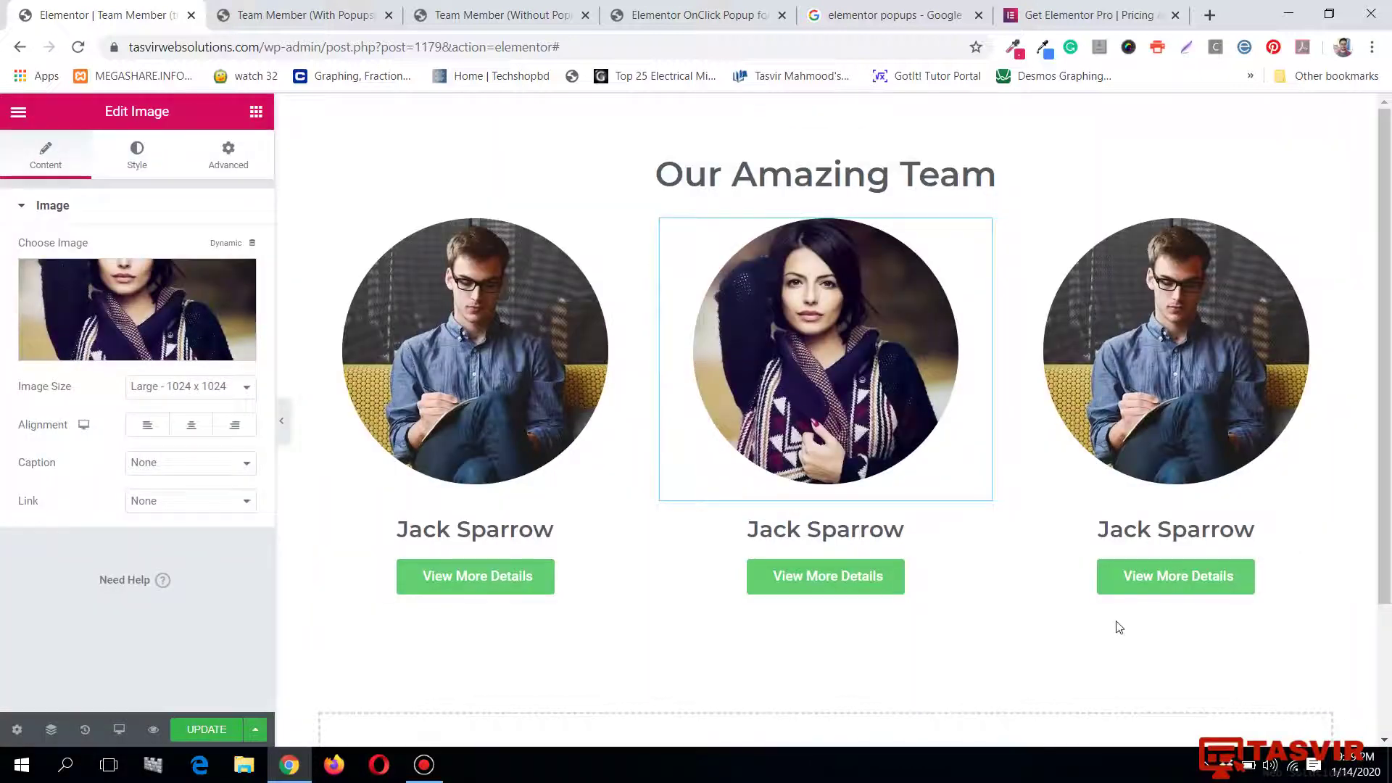
# Replace the text of the name heading in the middle column with the second team member's full name.
pyautogui.click(899, 532)
pyautogui.tripleClick(898, 532)
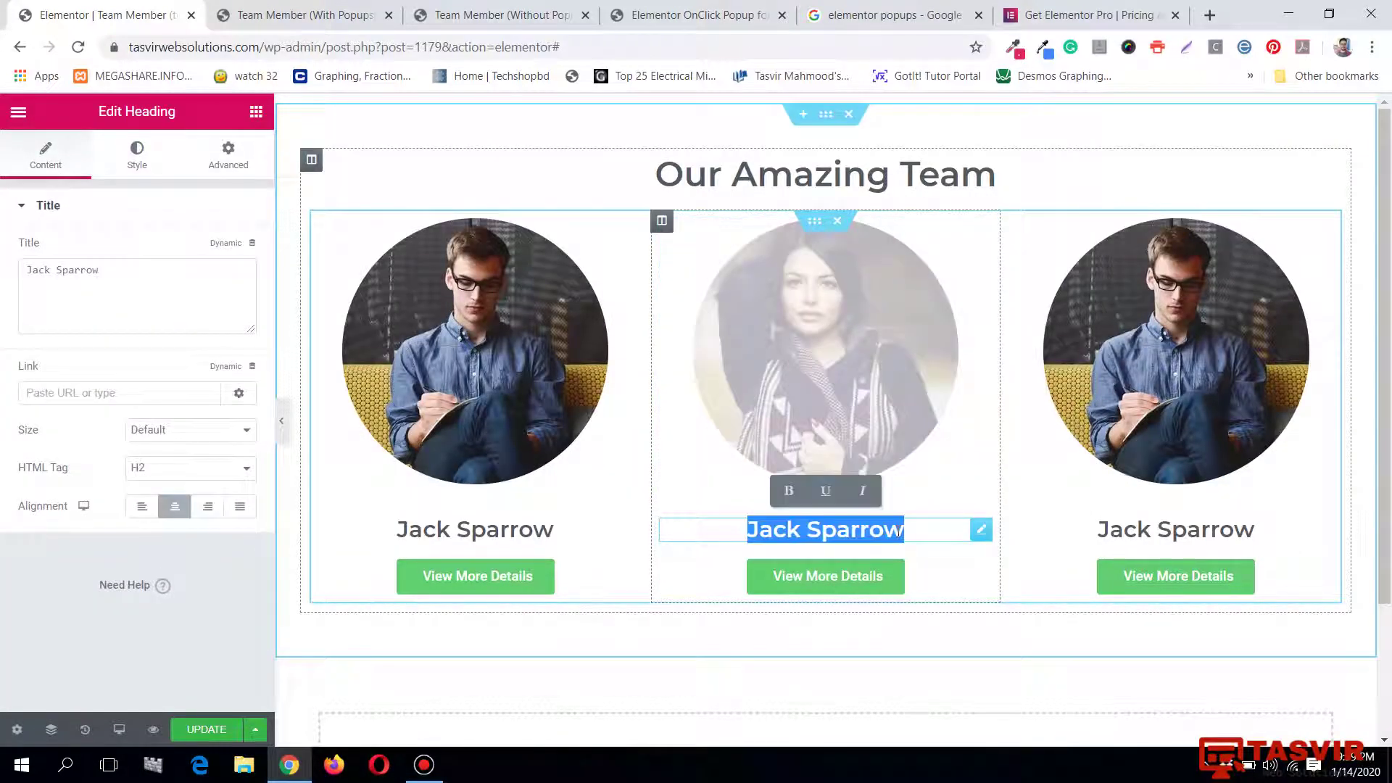
pyautogui.write('Me')
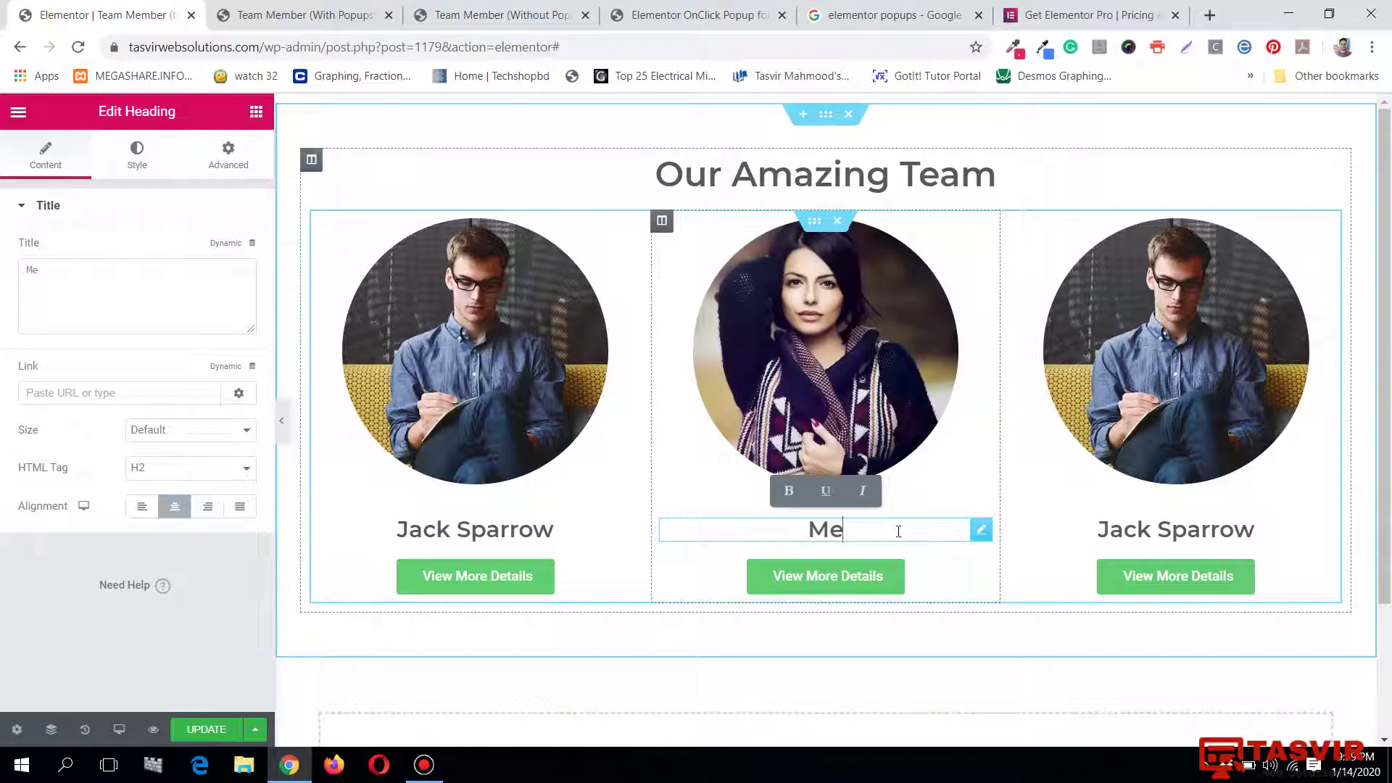
pyautogui.write('gan Fox')
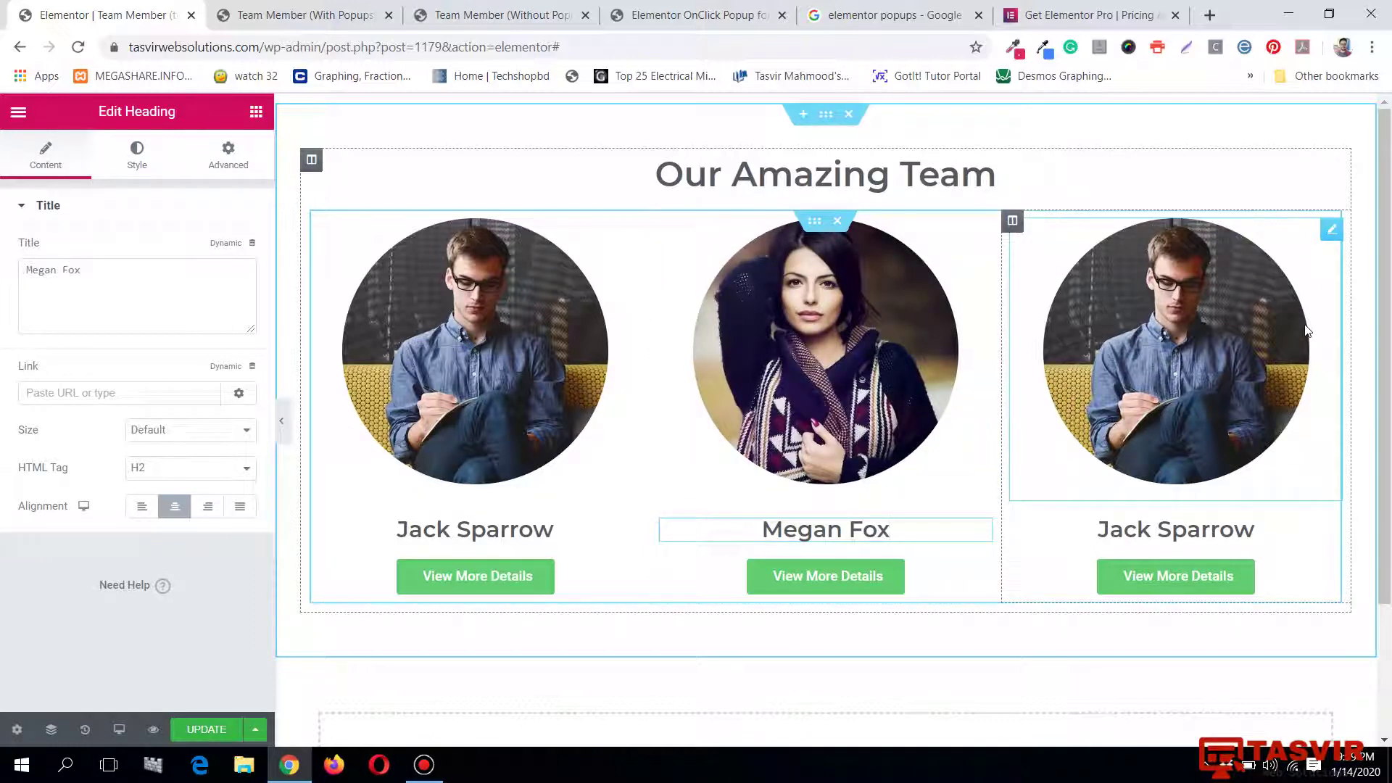
# Replace the third column's portrait with the media library photo of the long-haired woman in a white dress, checking the example page for reference.
pyautogui.click(1332, 229)
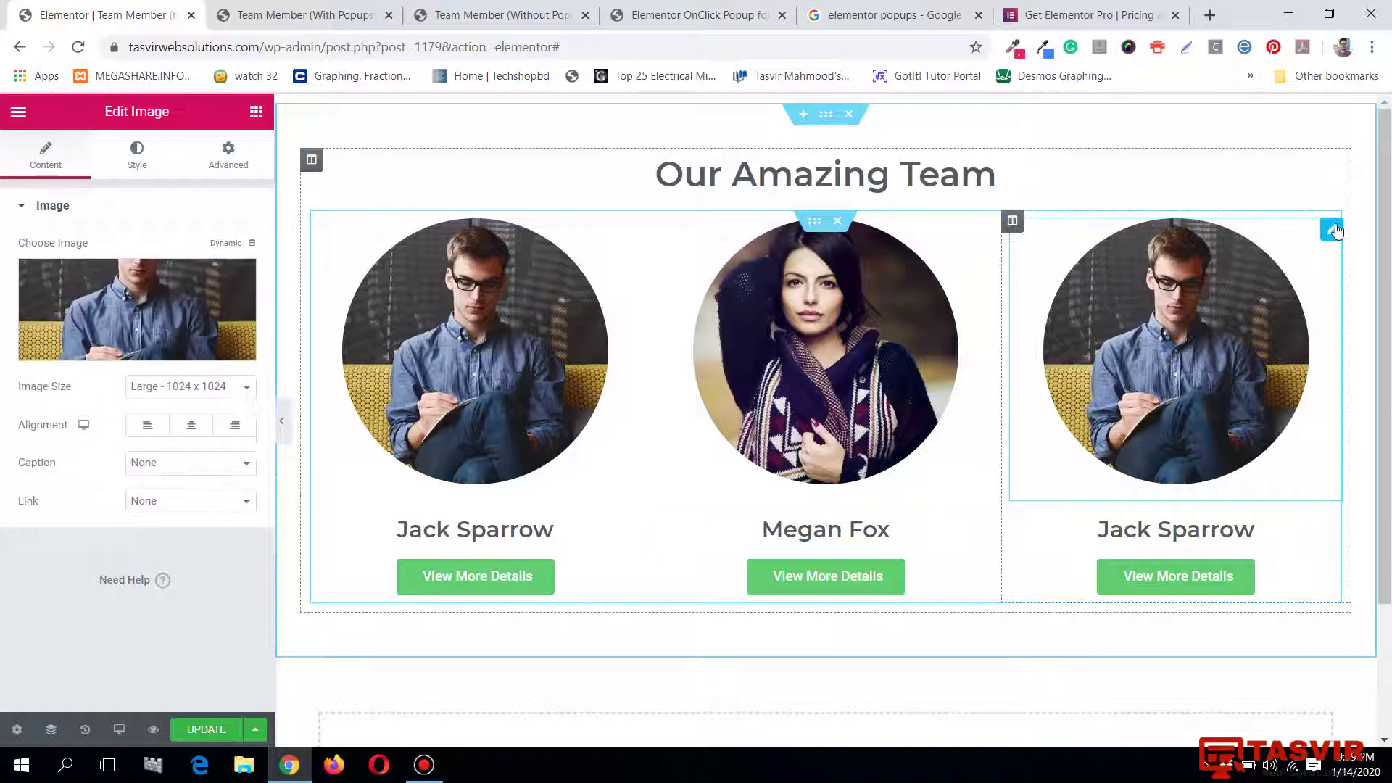
pyautogui.click(304, 15)
pyautogui.click(65, 14)
pyautogui.click(172, 286)
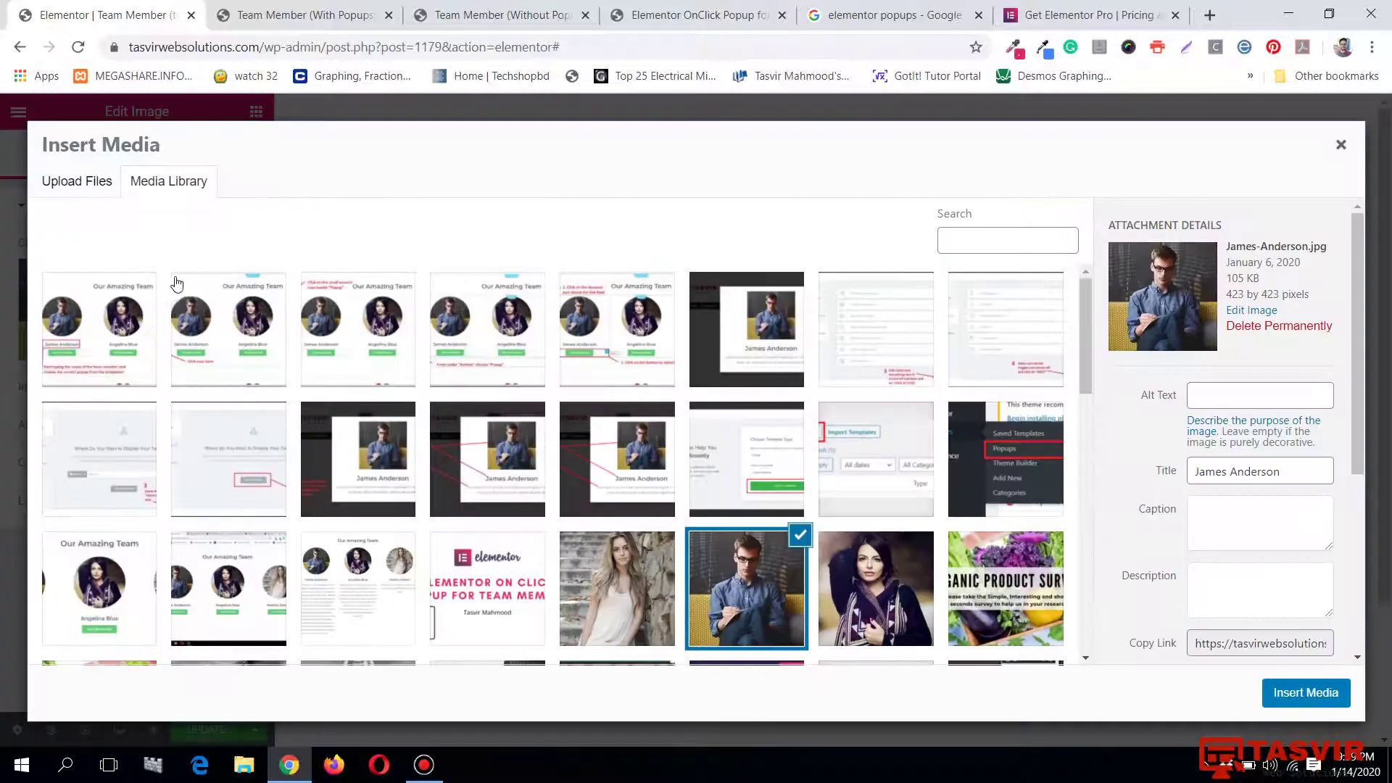
pyautogui.click(660, 610)
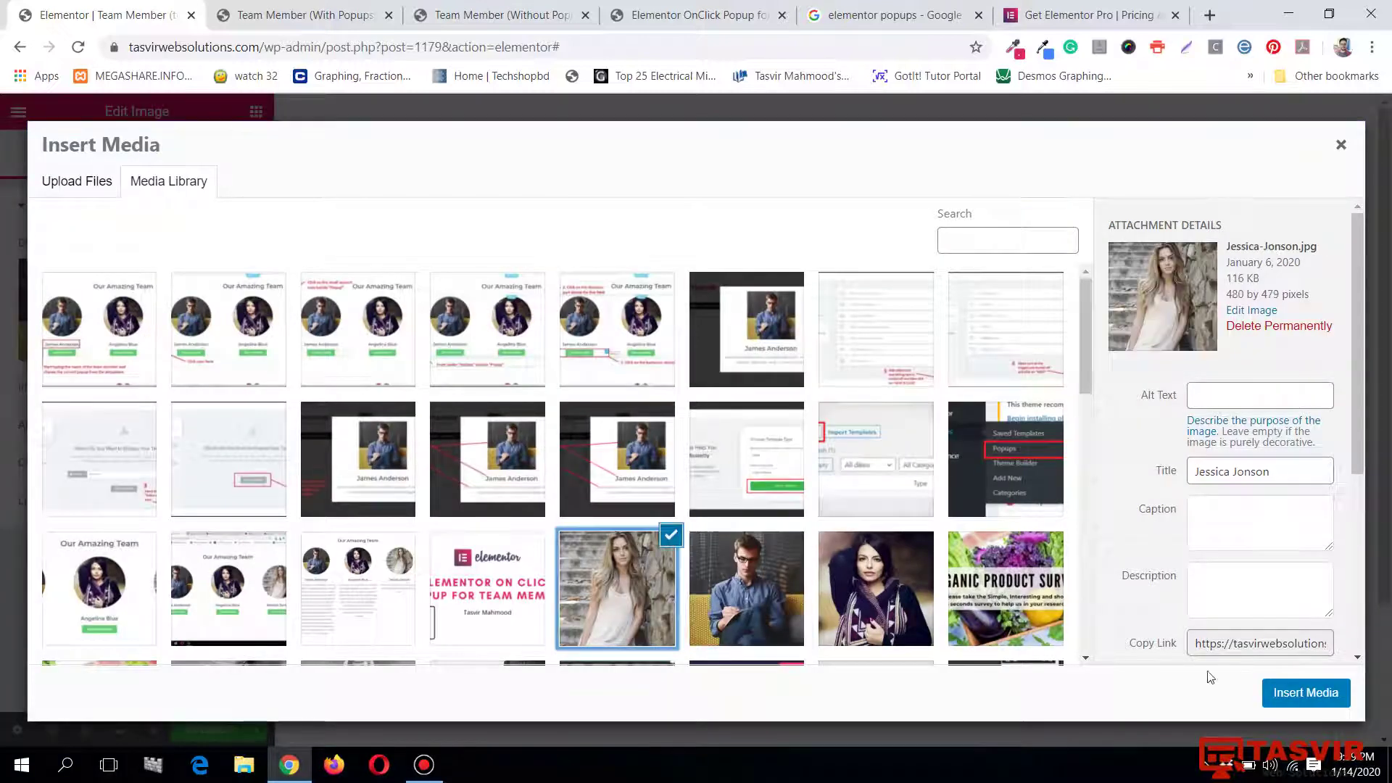
pyautogui.click(1272, 701)
# Replace the text of the name heading in the third column with the third team member's first name and preview the layout.
pyautogui.tripleClick(1218, 519)
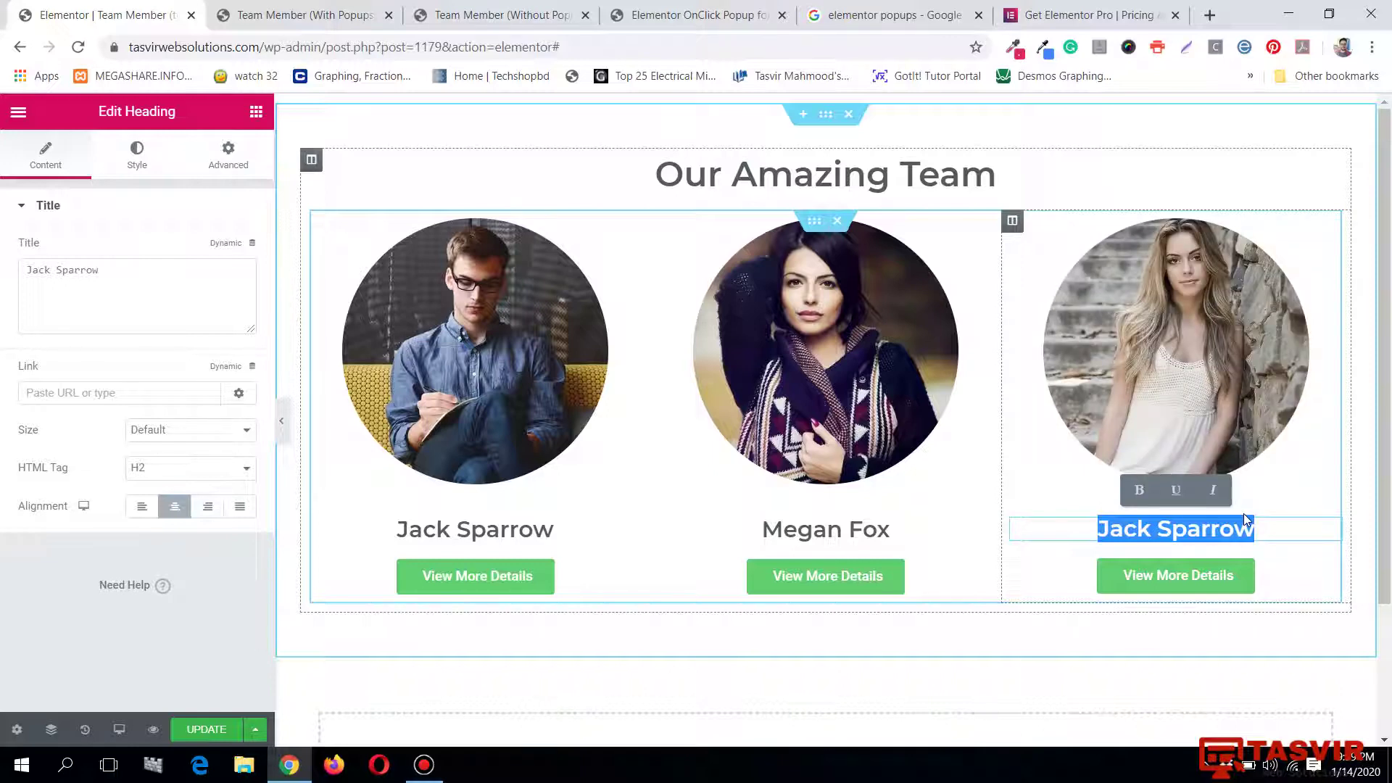
pyautogui.write('M')
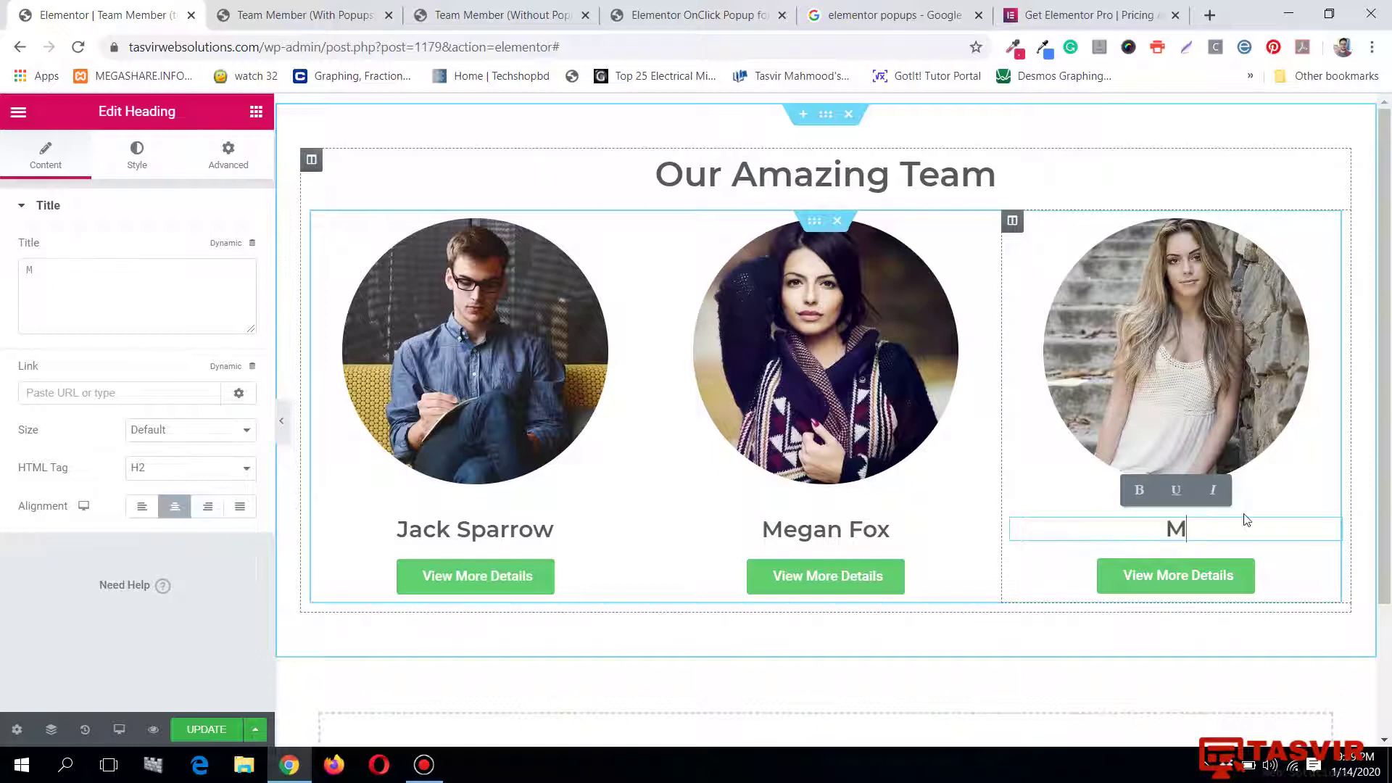
pyautogui.write('mmm')
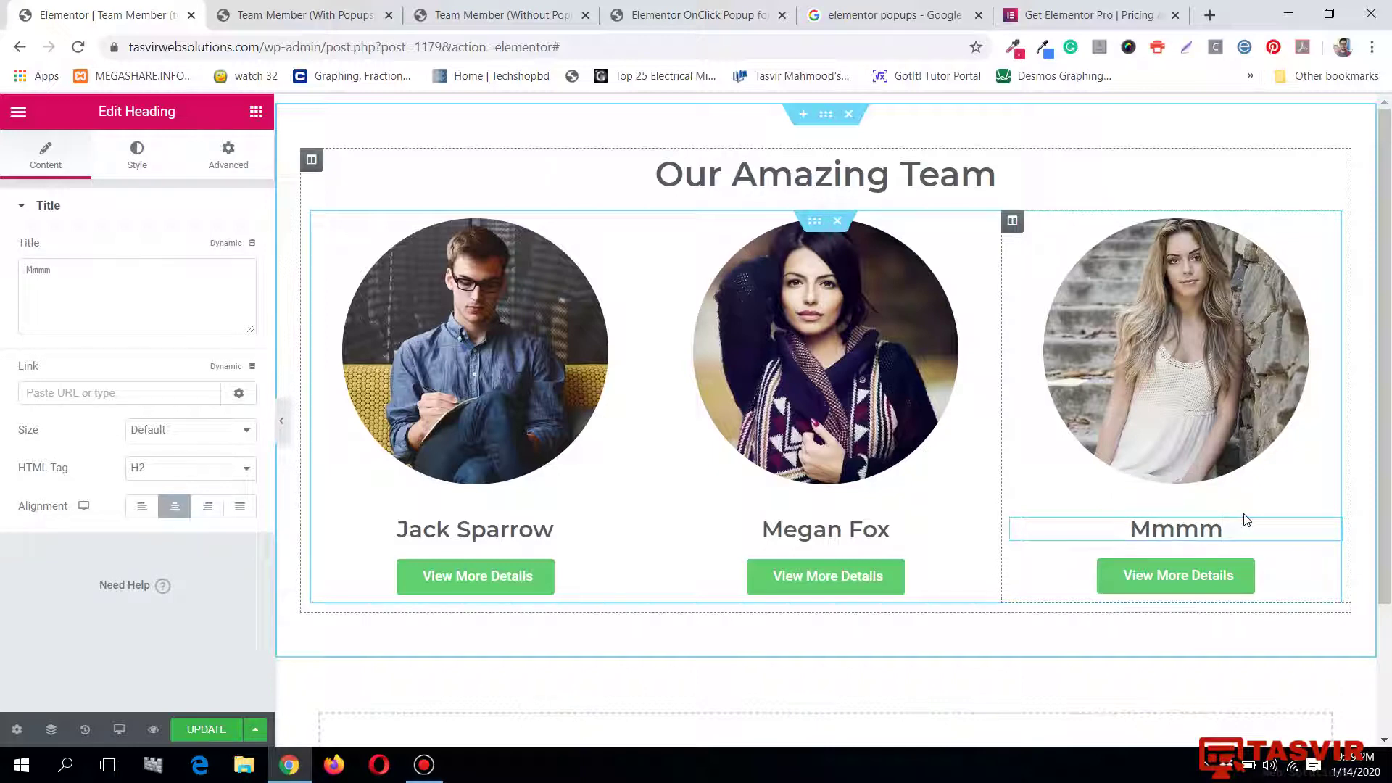
pyautogui.press('BackSpace')
pyautogui.press('BackSpace')
pyautogui.press('BackSpace')
pyautogui.press('BackSpace')
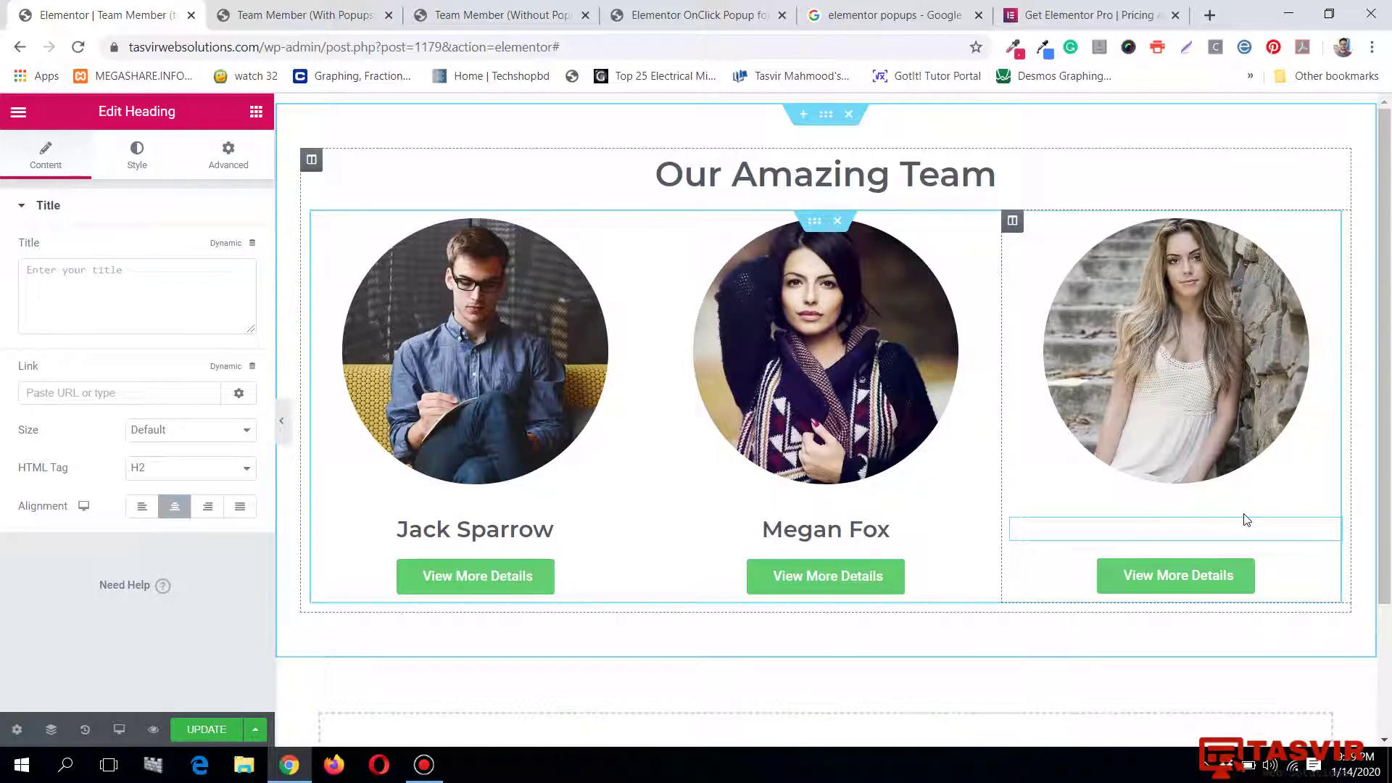
pyautogui.write('C')
pyautogui.write('hirs')
pyautogui.press('BackSpace')
pyautogui.press('BackSpace')
pyautogui.press('BackSpace')
pyautogui.write('risti')
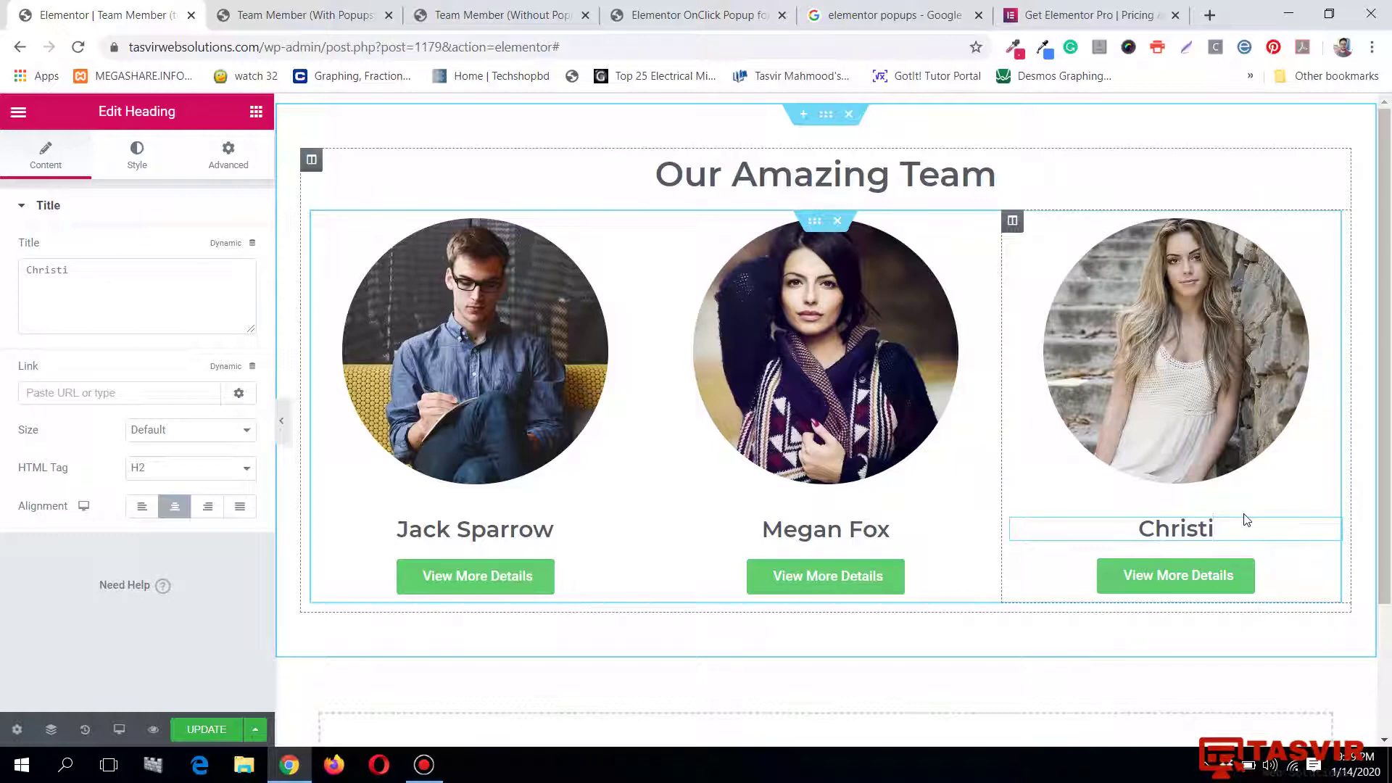
pyautogui.write('na')
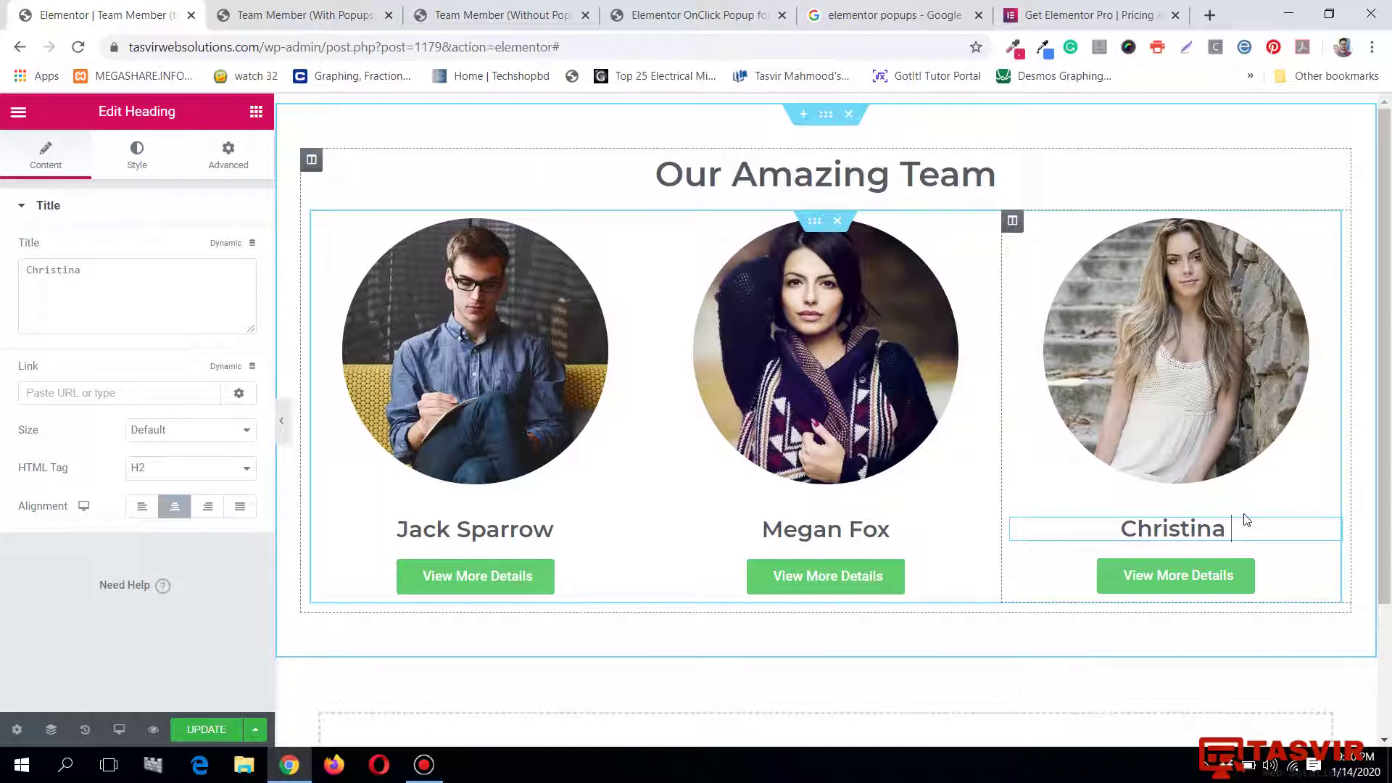
pyautogui.click(282, 420)
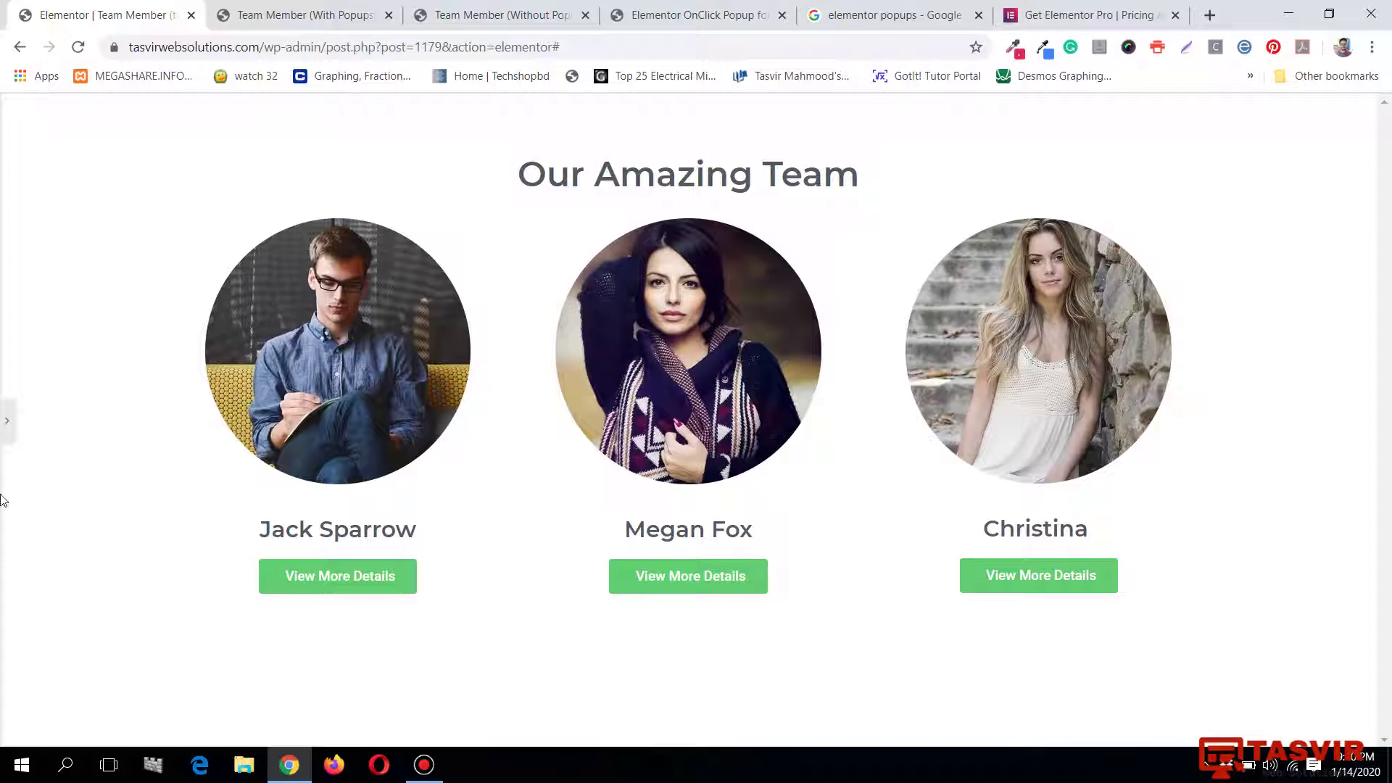
pyautogui.click(7, 421)
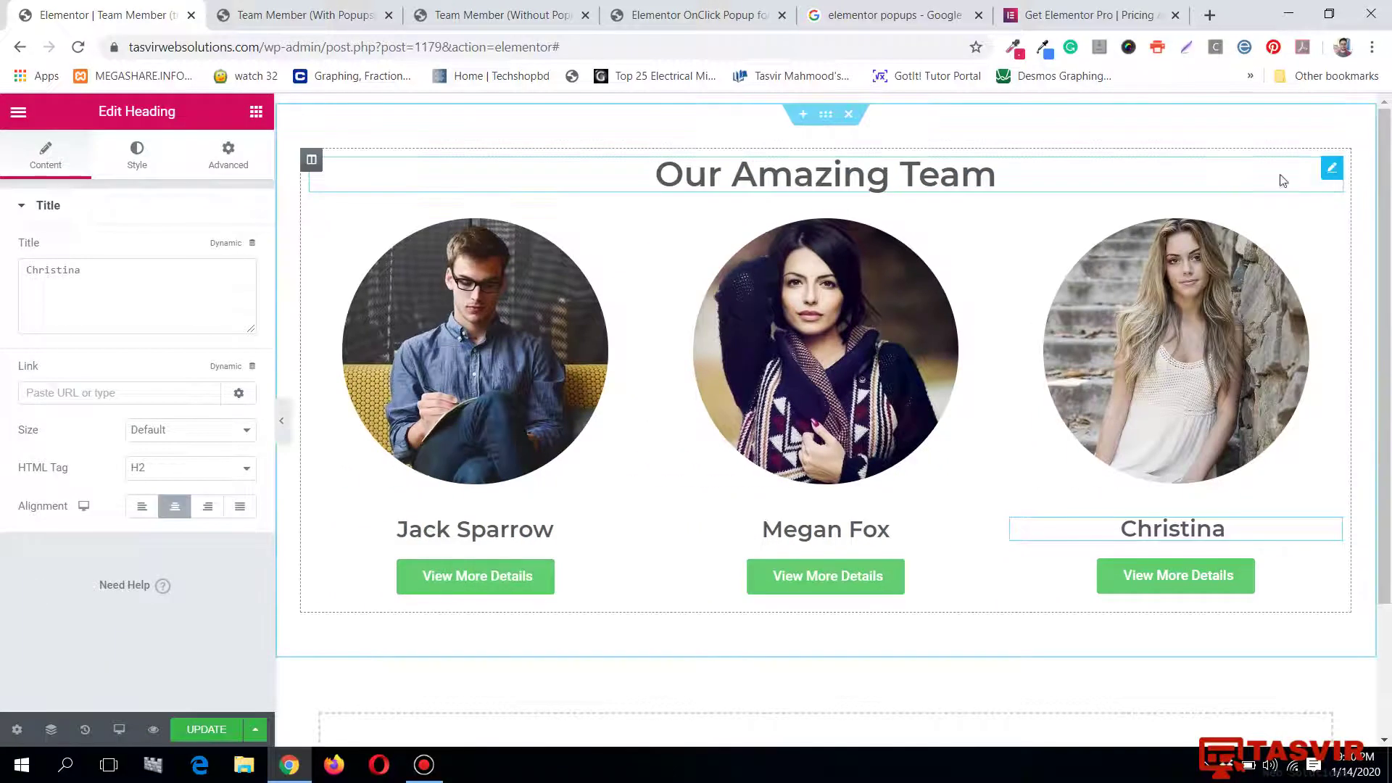
# Unlink the margin values of the Our Amazing Team heading, set its bottom margin to 30 px and update the page.
pyautogui.click(1332, 168)
pyautogui.click(229, 155)
pyautogui.click(232, 282)
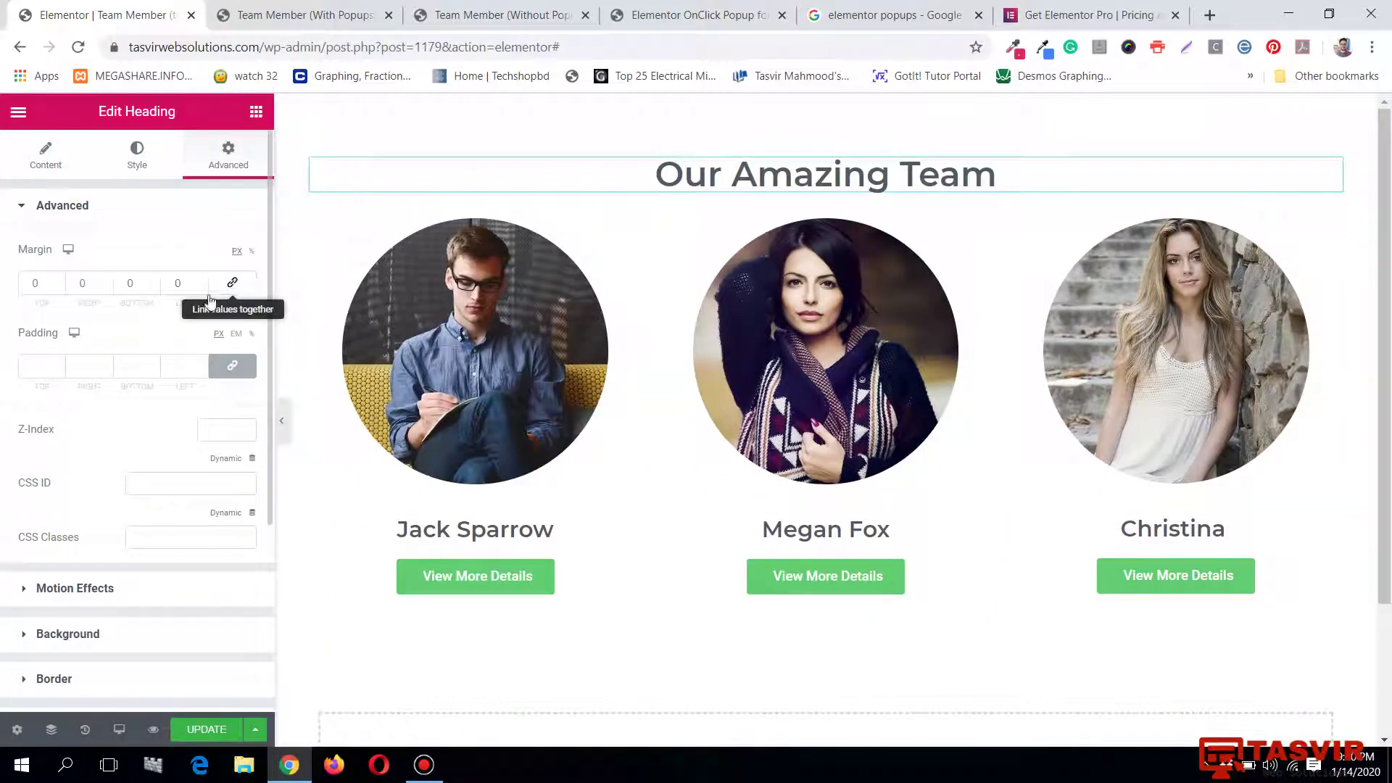
pyautogui.write('3')
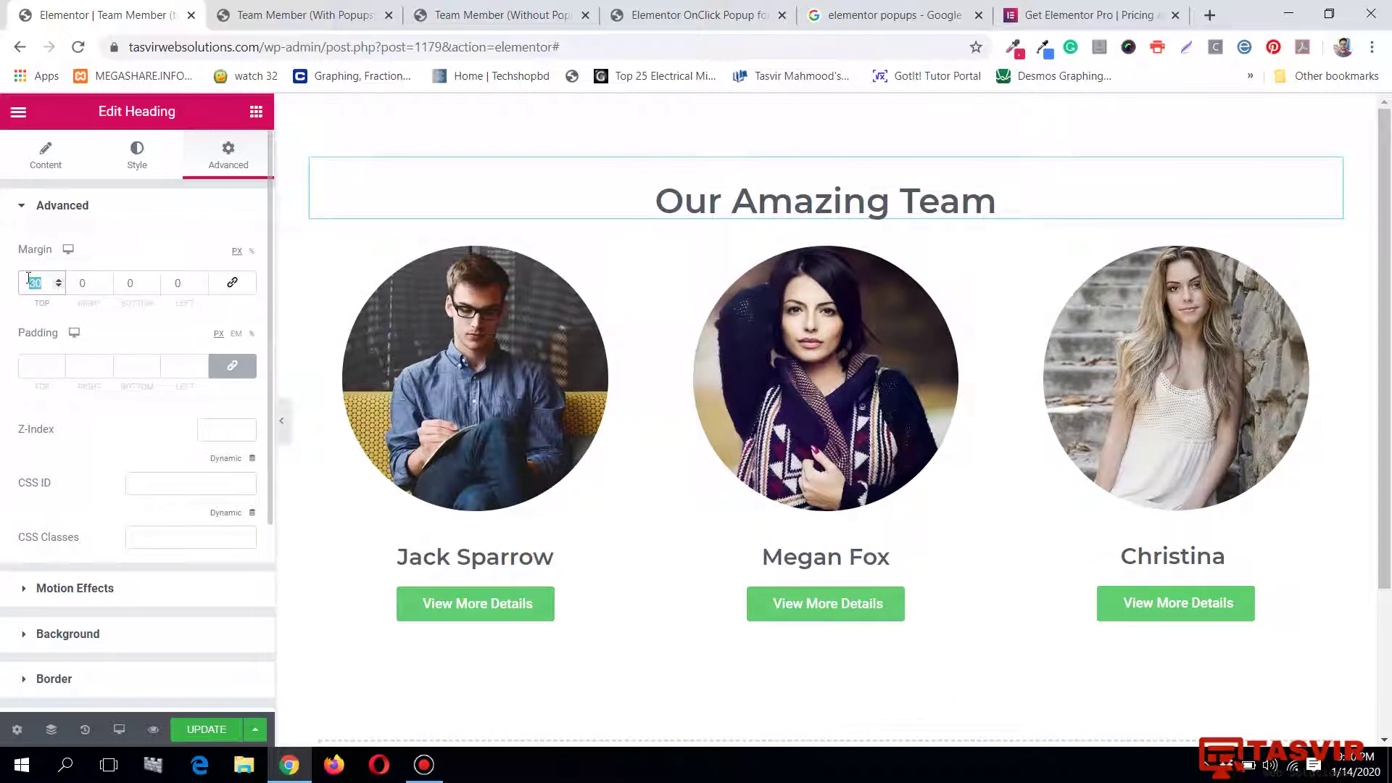
pyautogui.write('0')
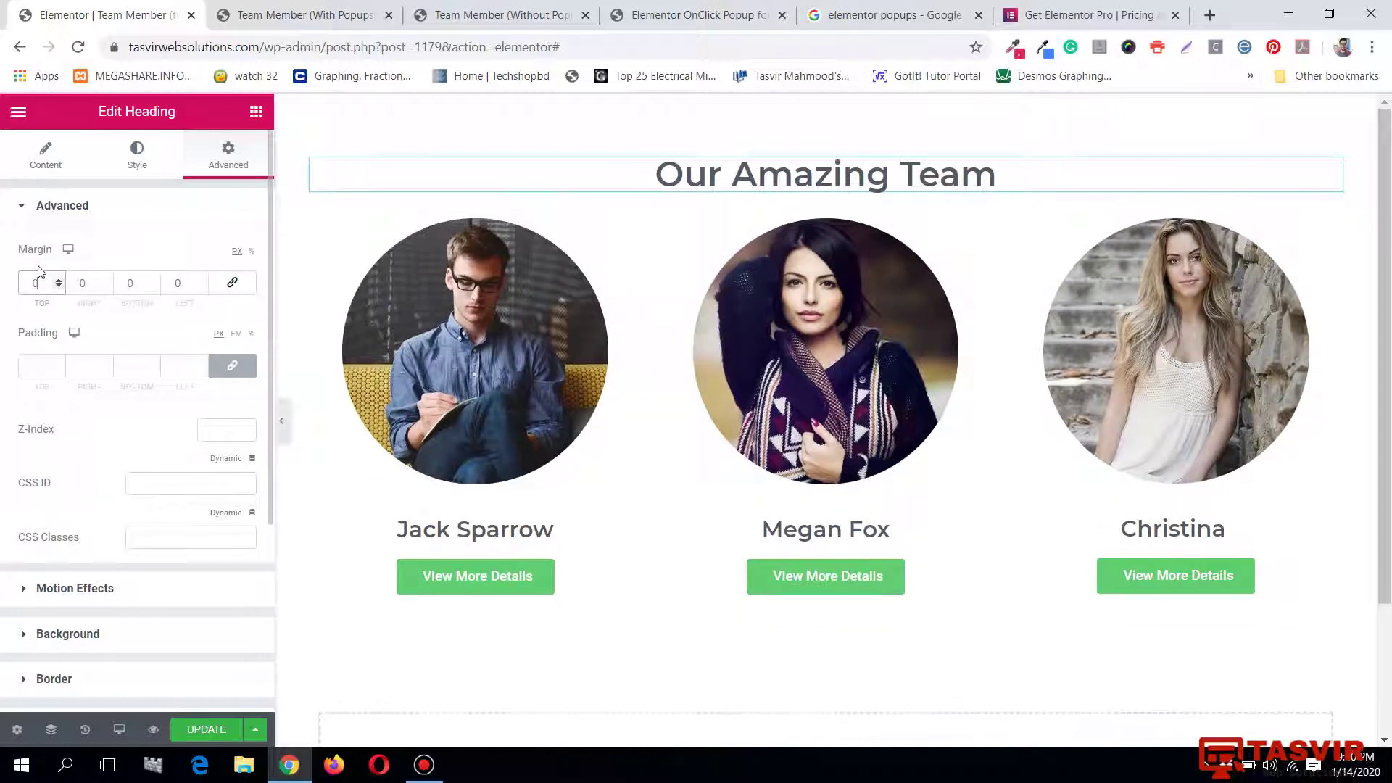
pyautogui.click(123, 284)
pyautogui.write('3')
pyautogui.click(206, 729)
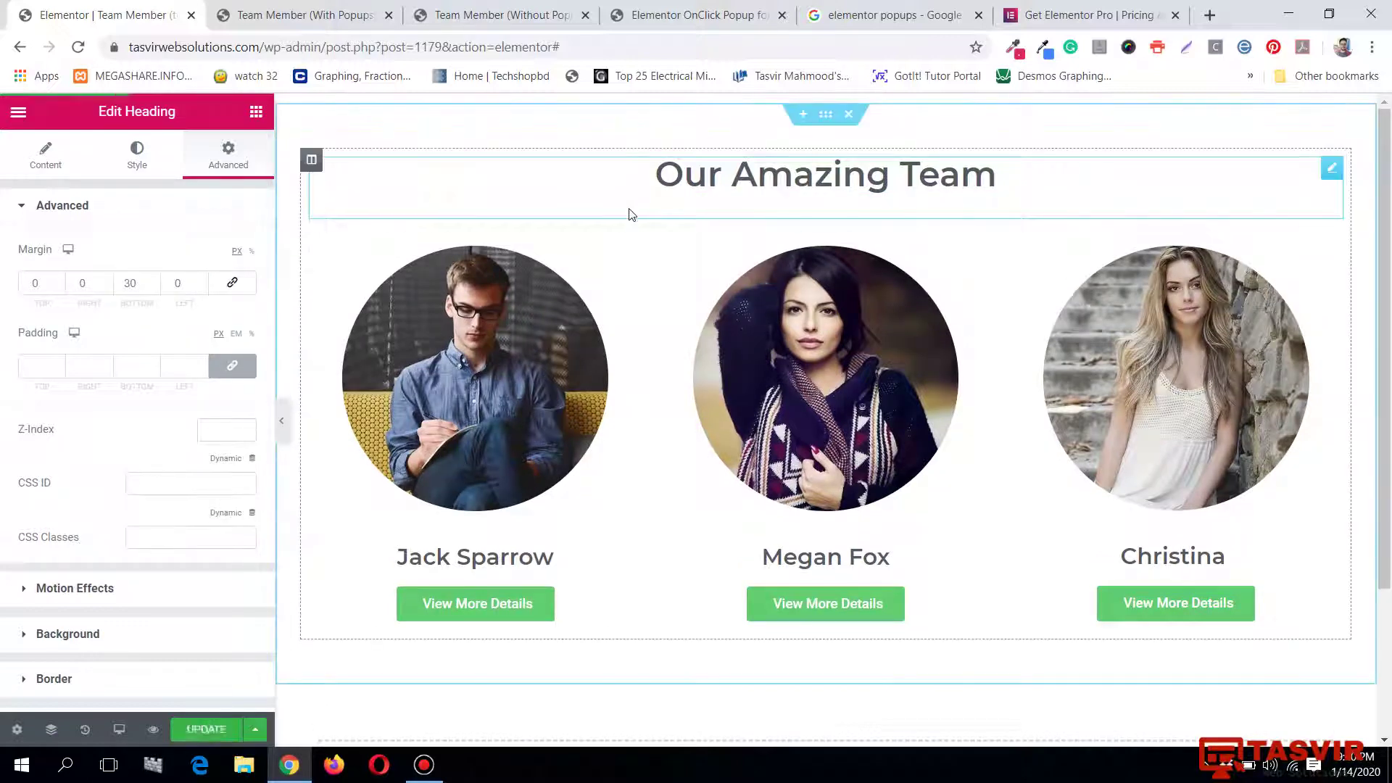
# Check the team page without the editing panel and in the tablet and mobile previews, then return to the desktop view.
pyautogui.click(281, 421)
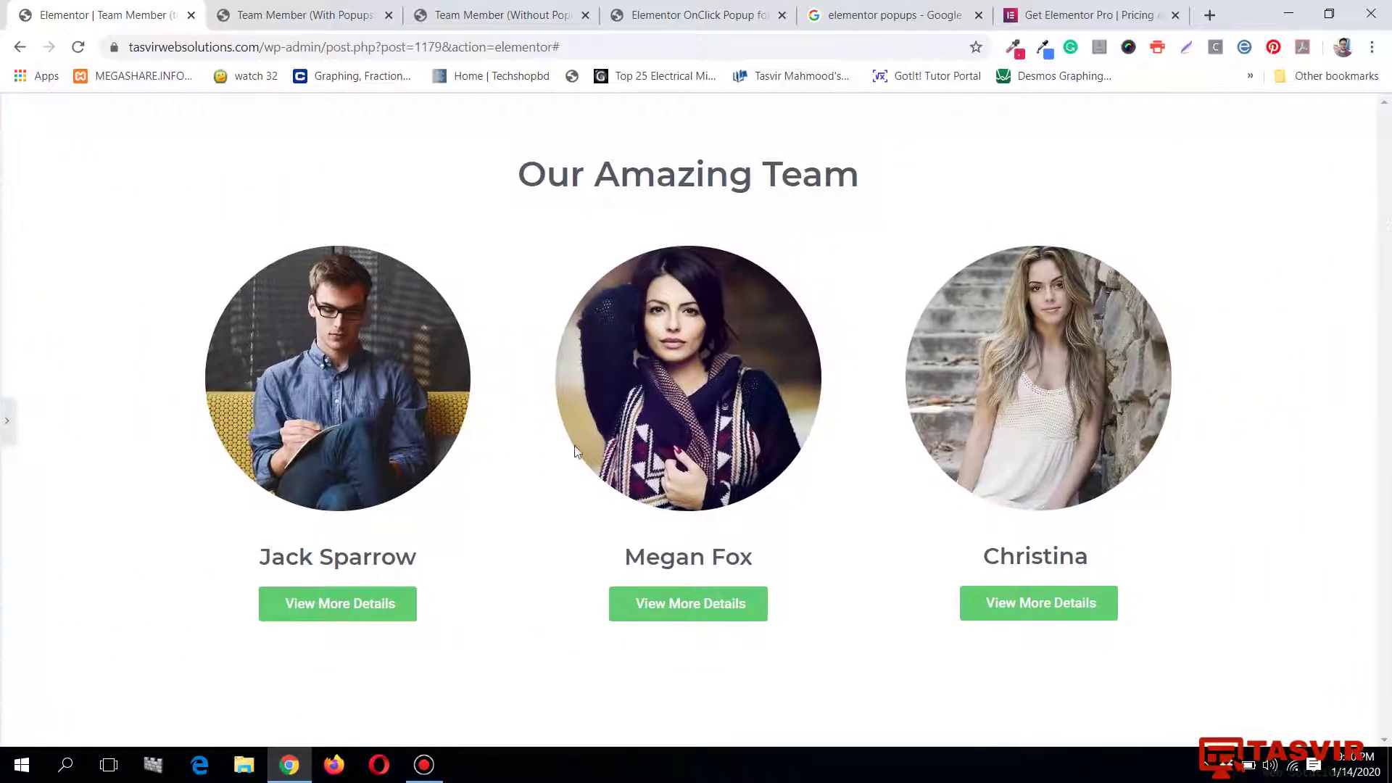
pyautogui.click(434, 775)
pyautogui.click(6, 420)
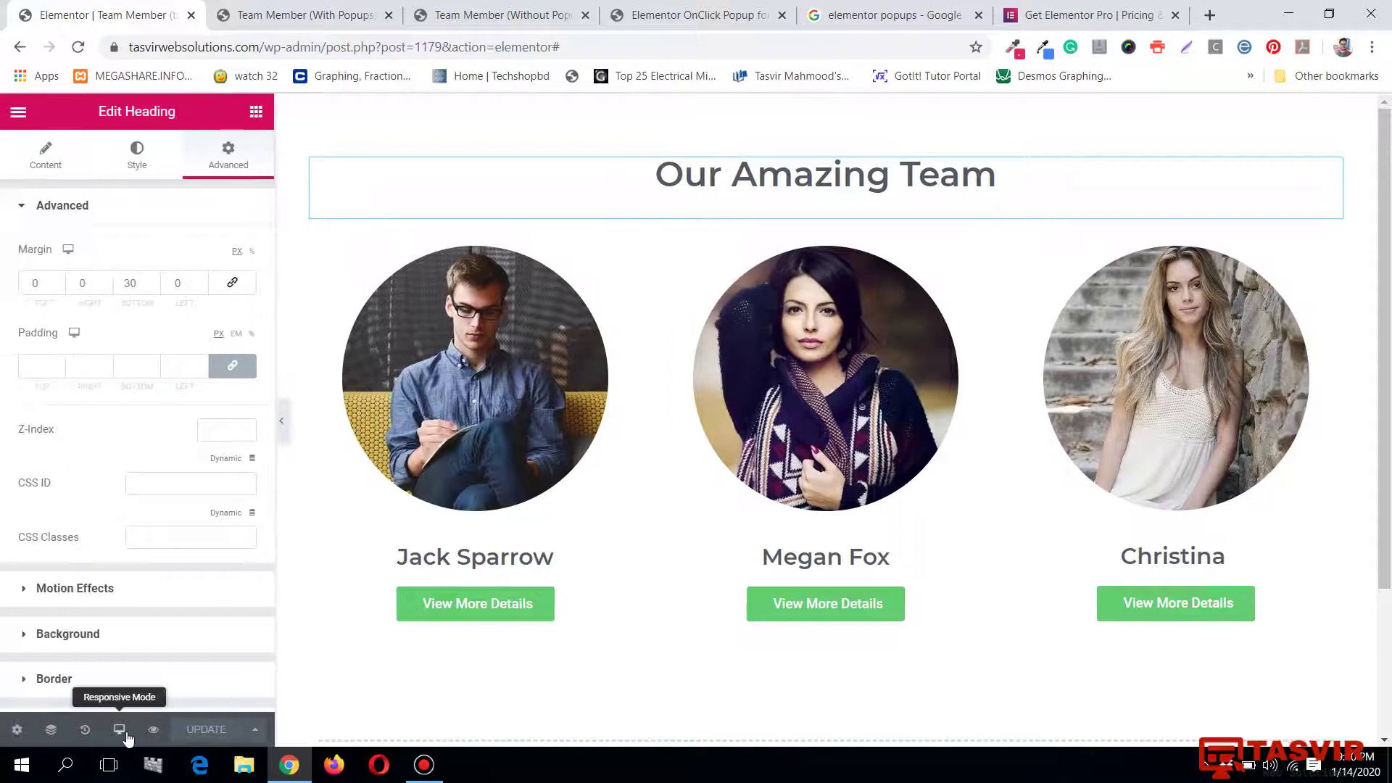
pyautogui.click(122, 731)
pyautogui.click(106, 649)
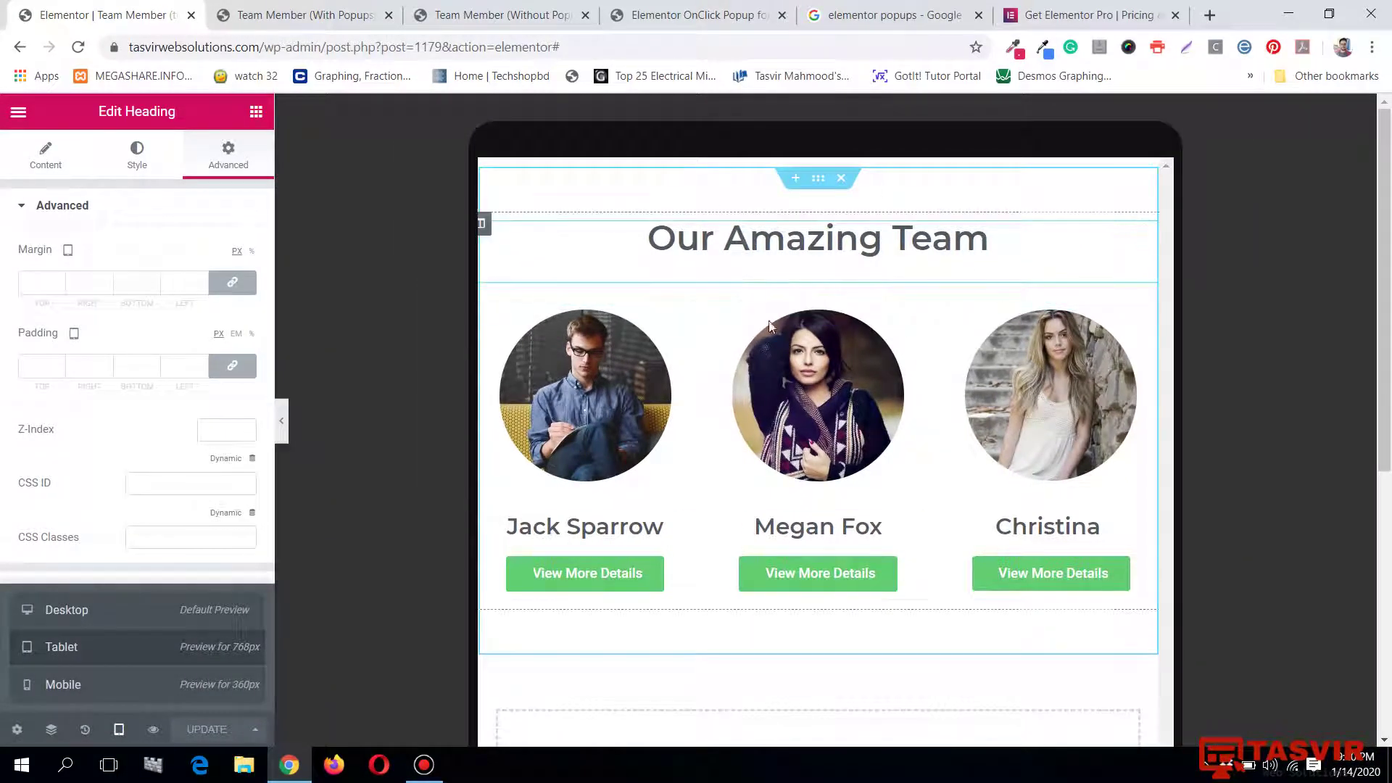
pyautogui.click(101, 687)
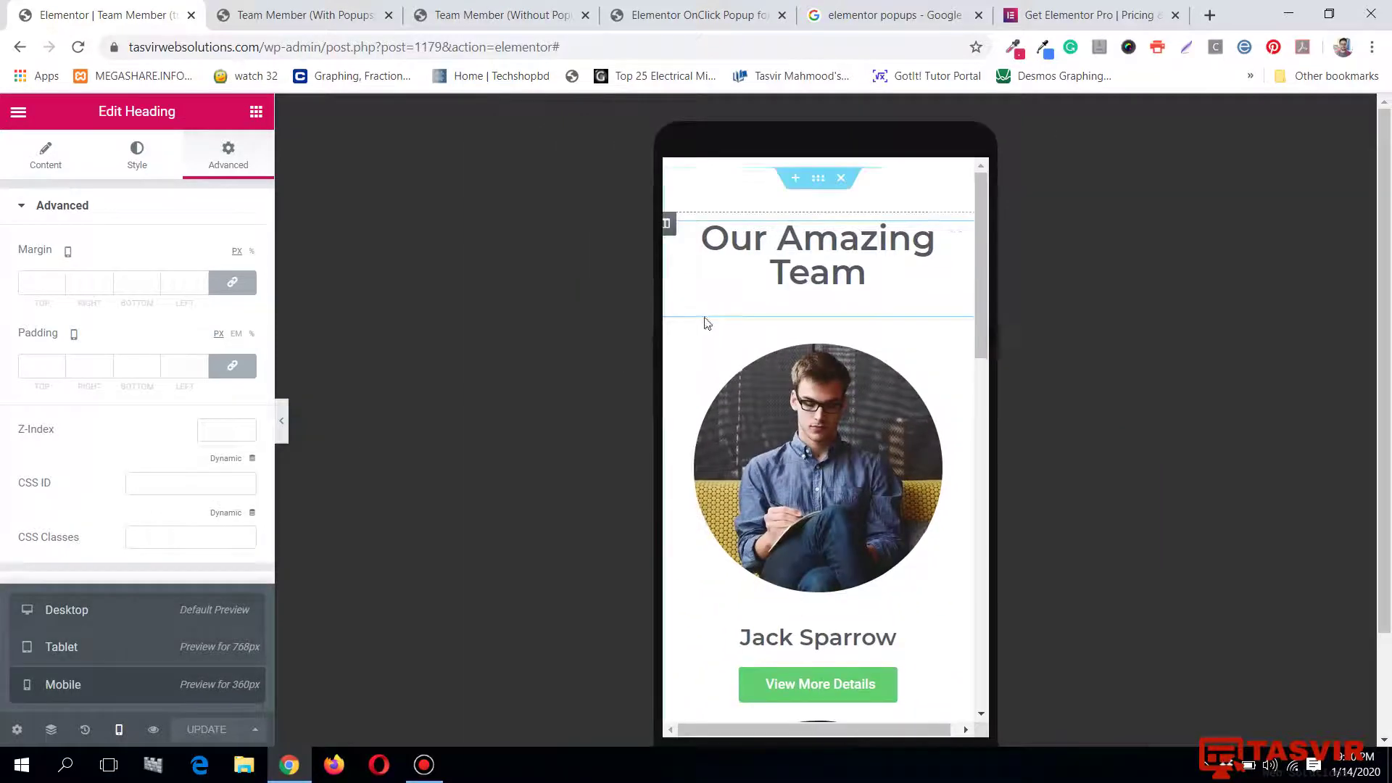
pyautogui.scroll(-6, 778, 317)
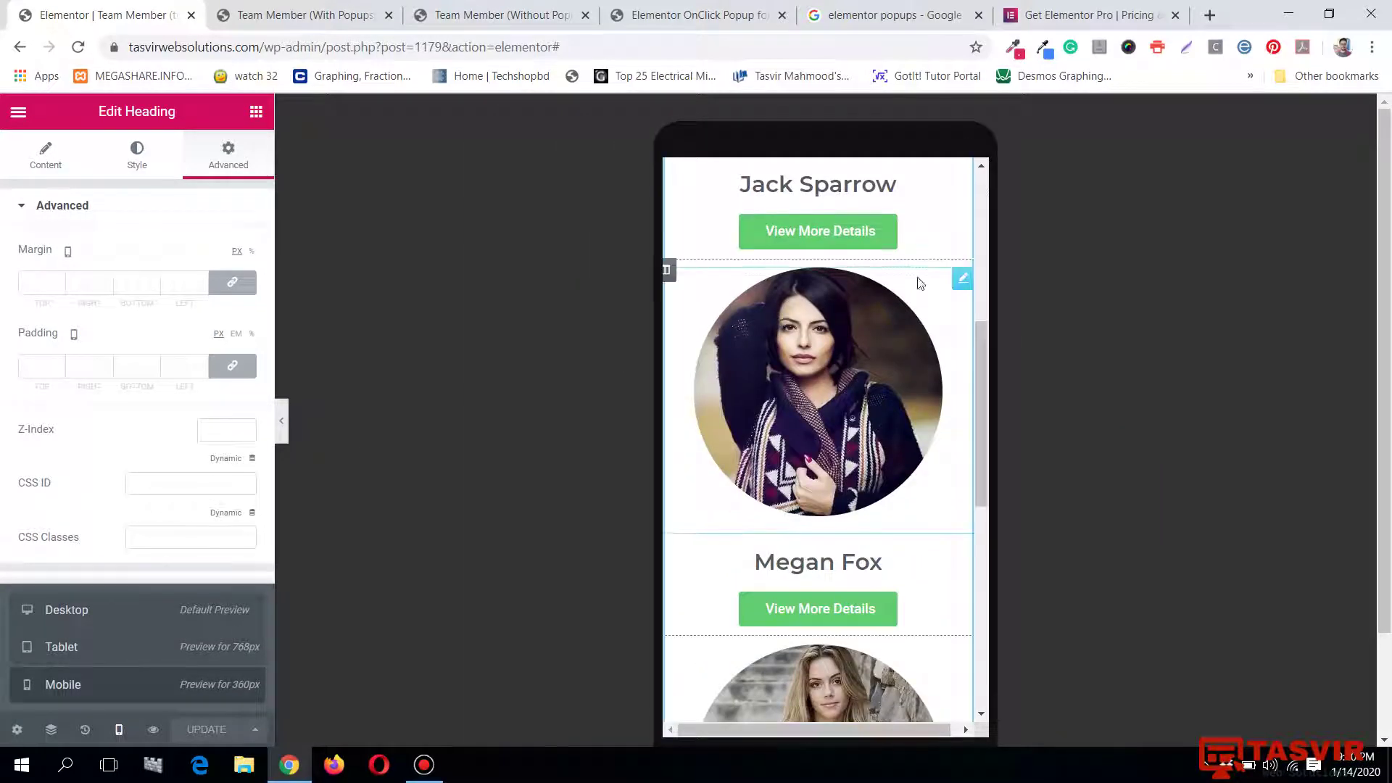
pyautogui.click(965, 280)
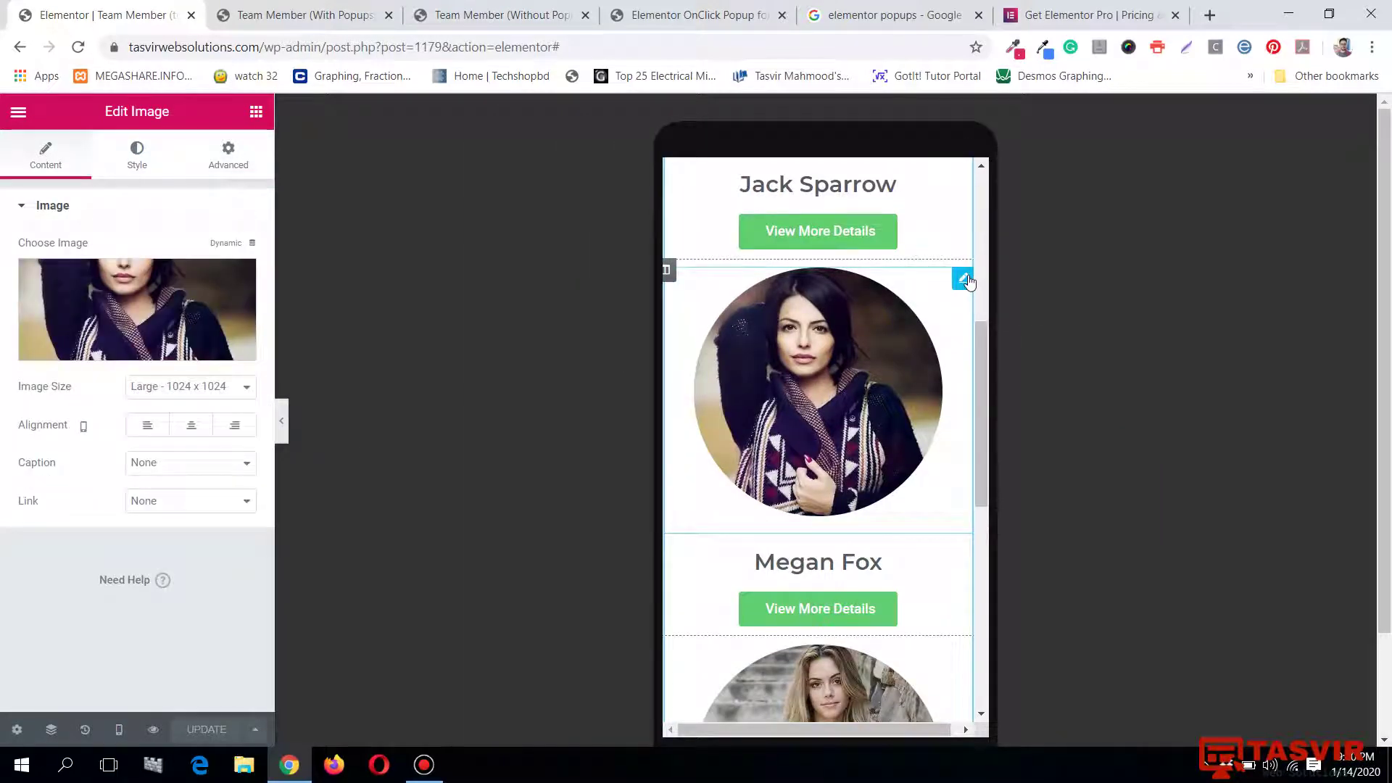
pyautogui.scroll(-2, 982, 366)
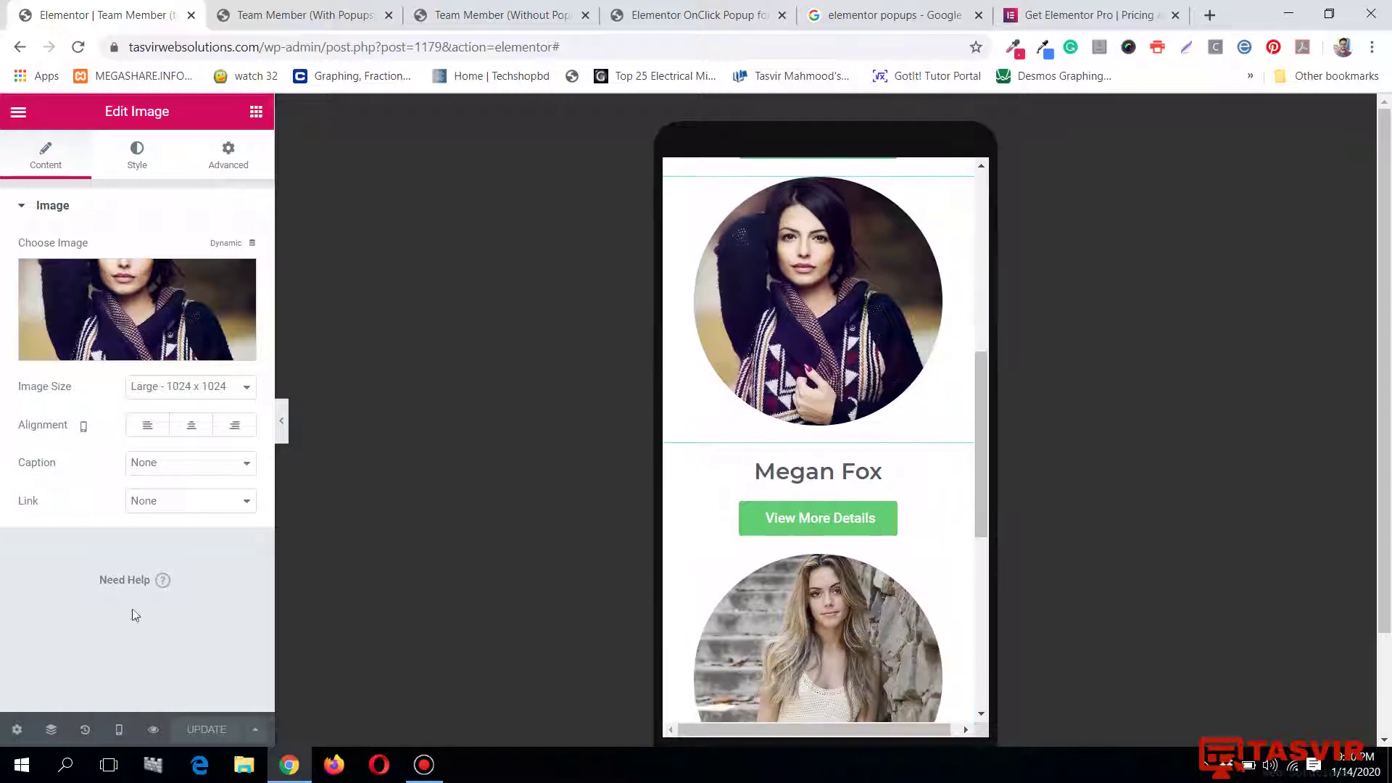
pyautogui.click(119, 730)
pyautogui.click(81, 621)
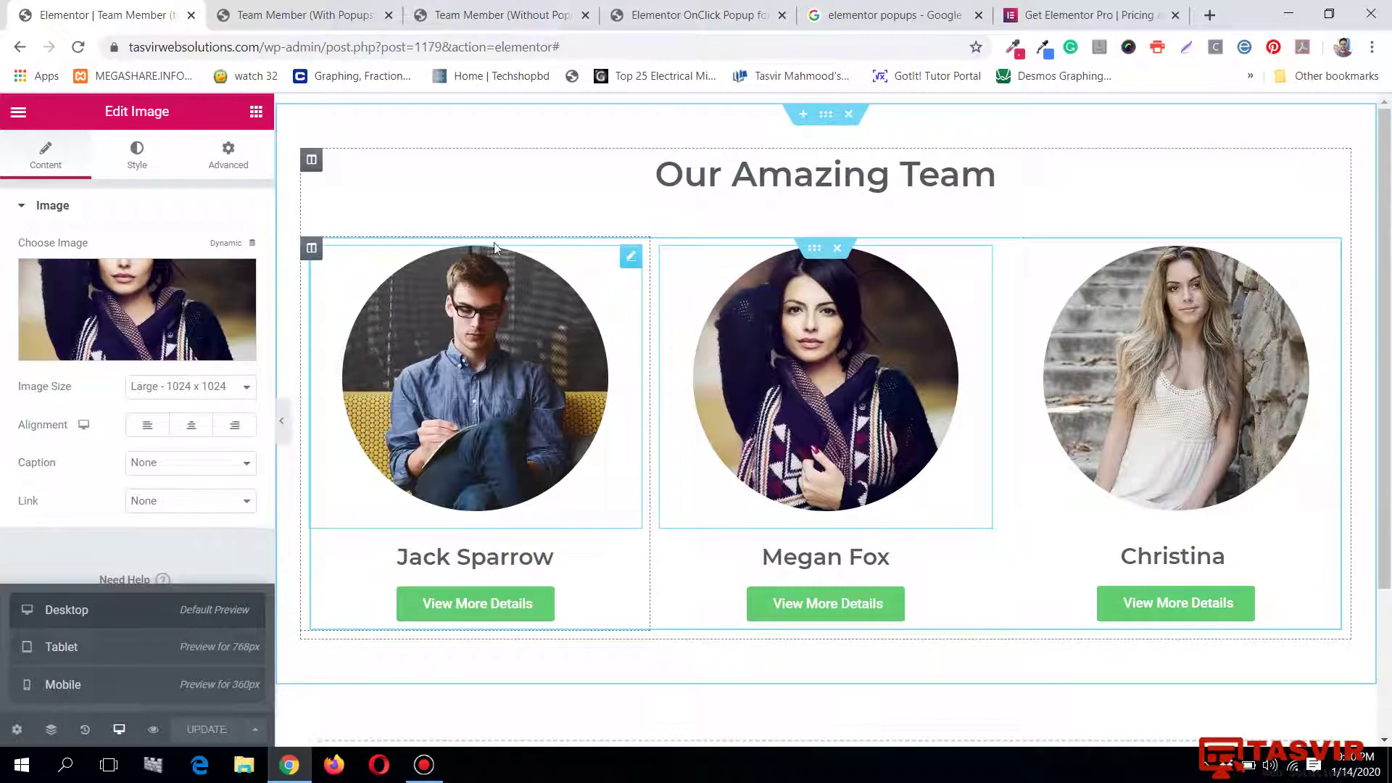
# Review STEP 1 on creating the page layout and STEP 2 on going to popups in the Elementor OnClick Popup article.
pyautogui.click(306, 7)
pyautogui.click(468, 7)
pyautogui.click(639, 7)
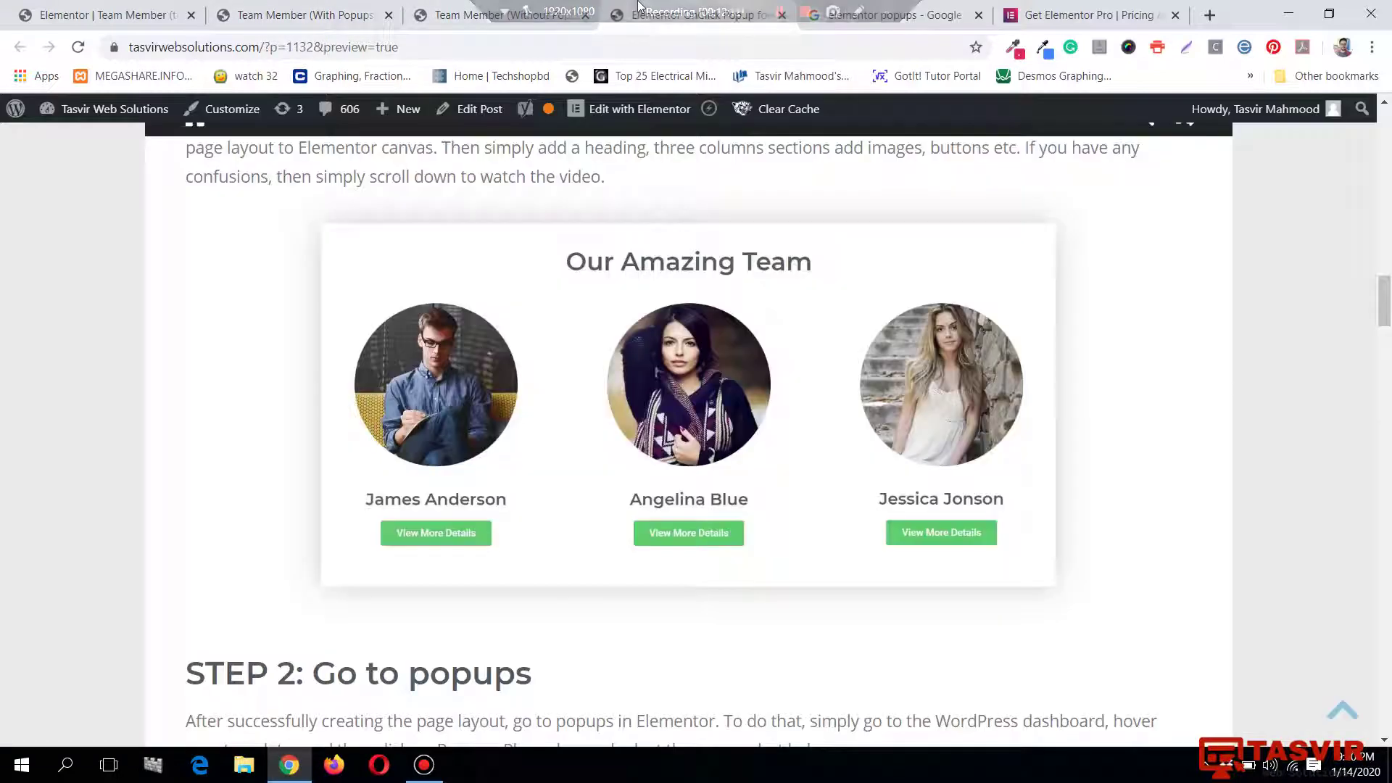
pyautogui.scroll(3, 734, 354)
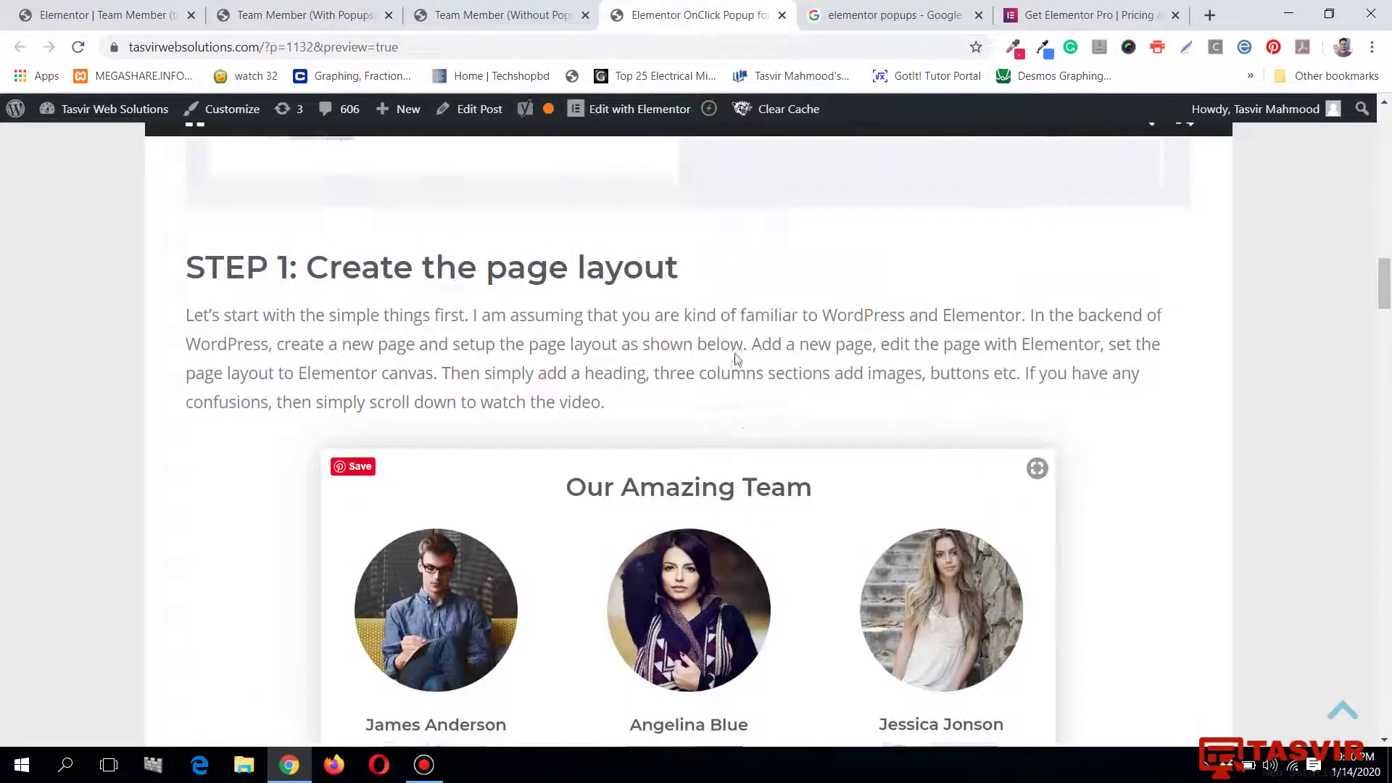
pyautogui.scroll(2, 735, 357)
pyautogui.scroll(-3, 735, 357)
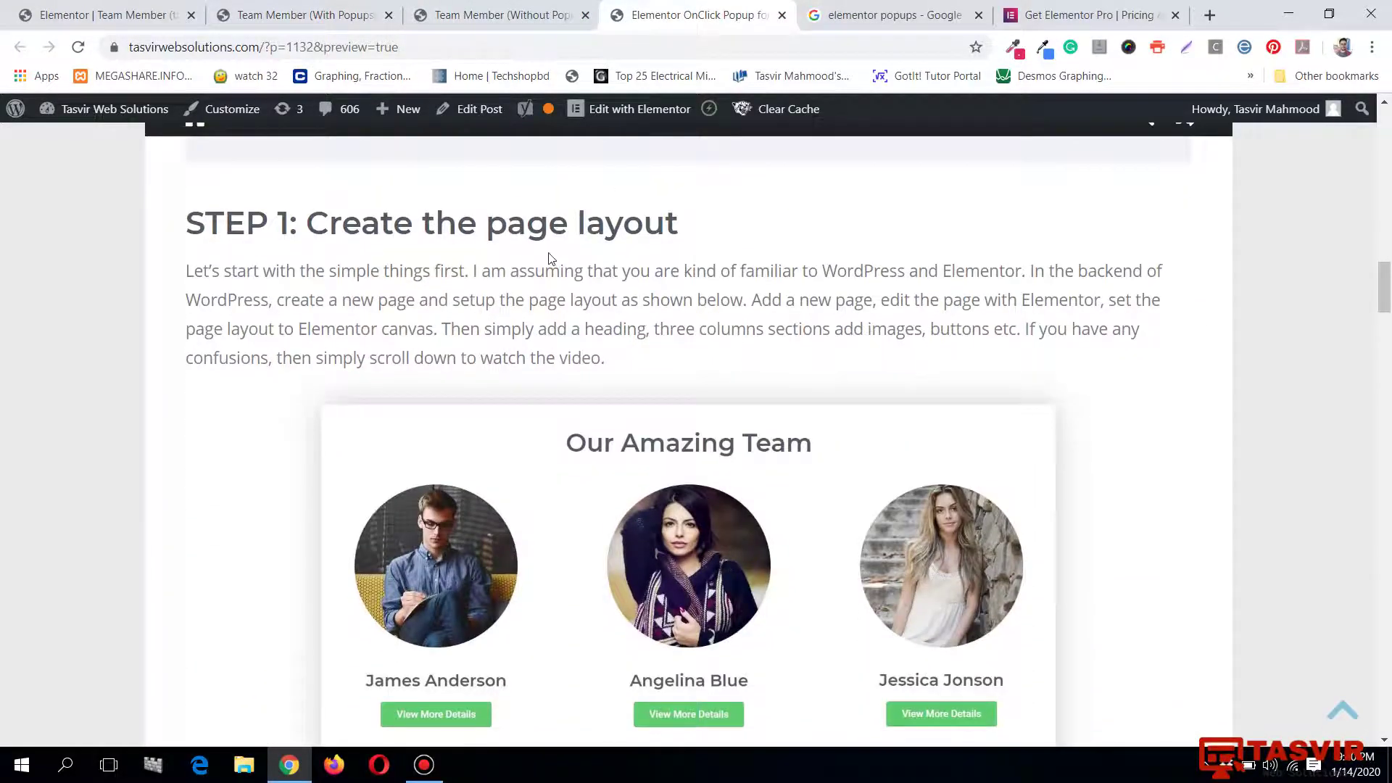
pyautogui.scroll(-7, 551, 259)
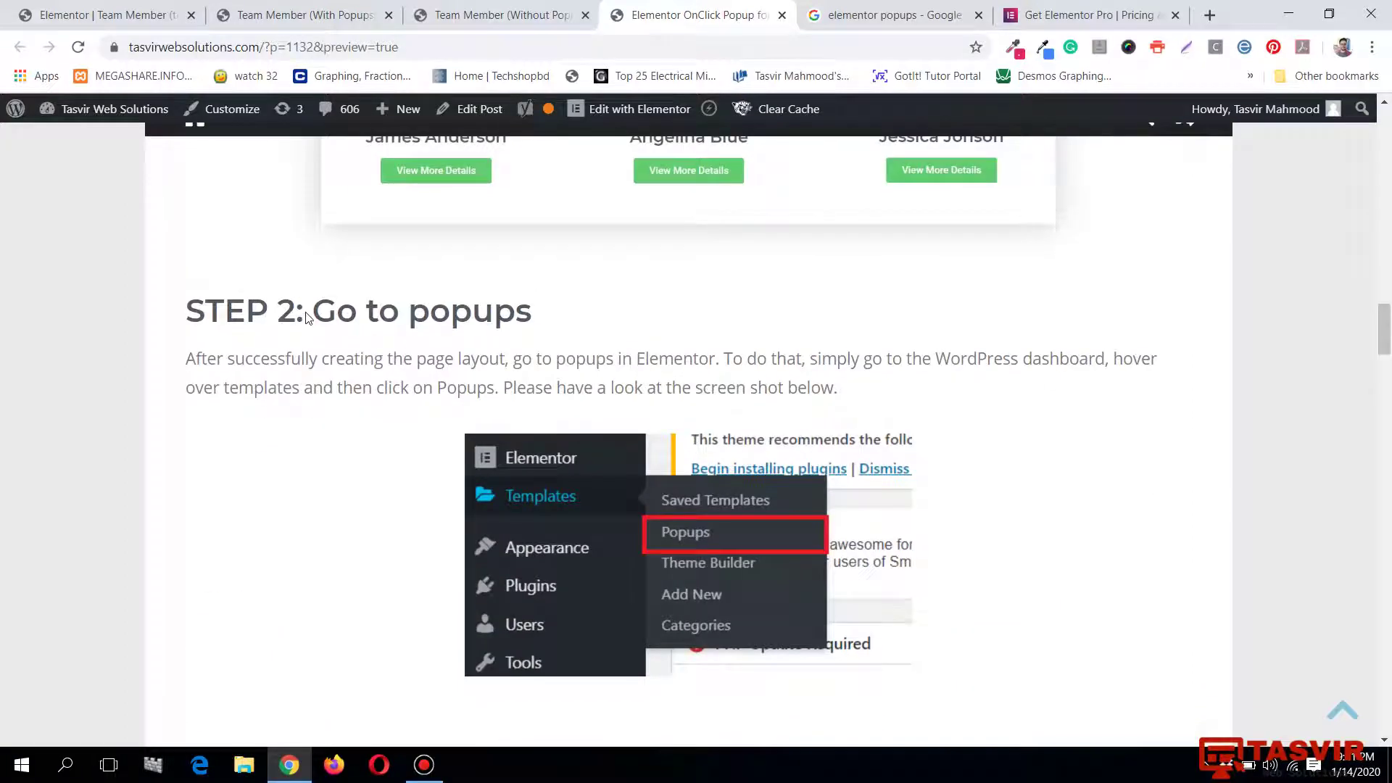
pyautogui.scroll(-1, 307, 317)
pyautogui.scroll(5, 305, 314)
pyautogui.scroll(-4, 593, 363)
pyautogui.scroll(8, 593, 363)
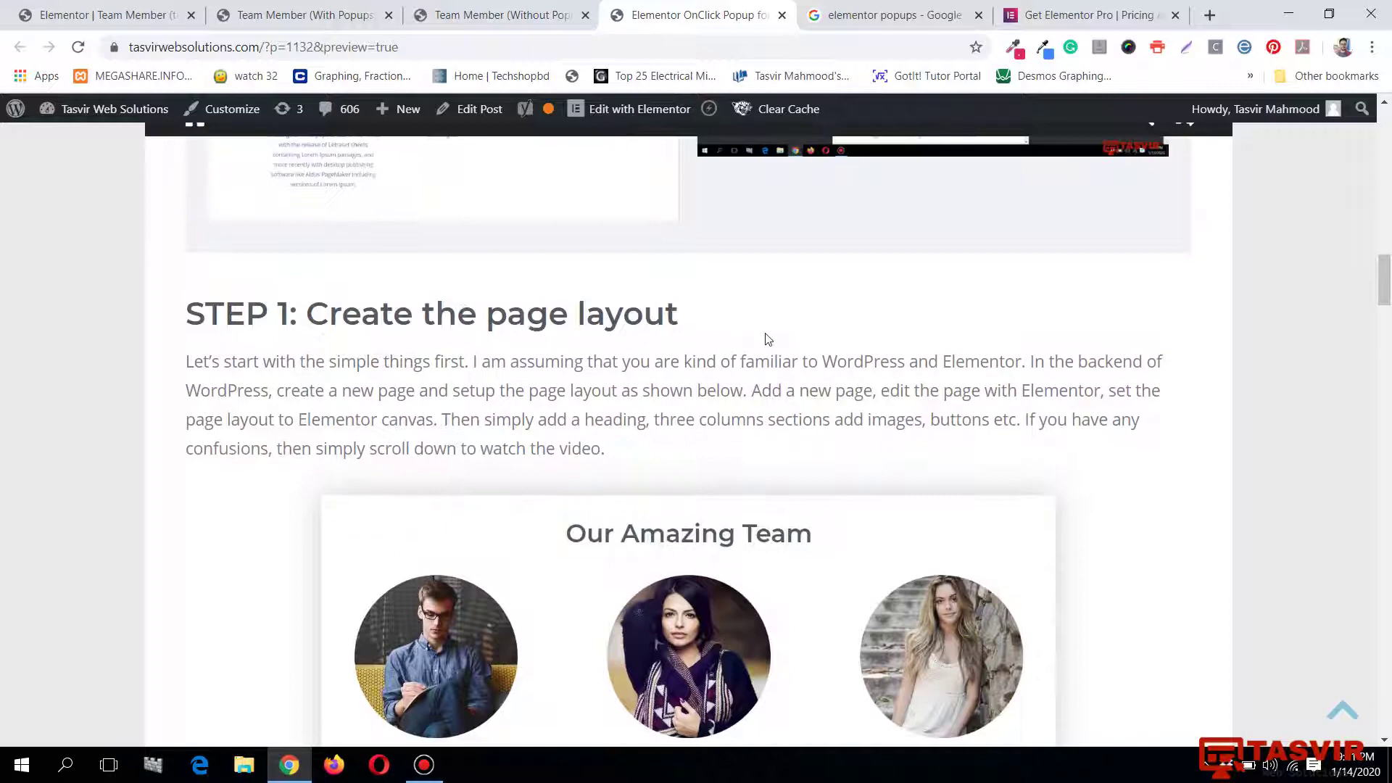
pyautogui.scroll(-8, 768, 340)
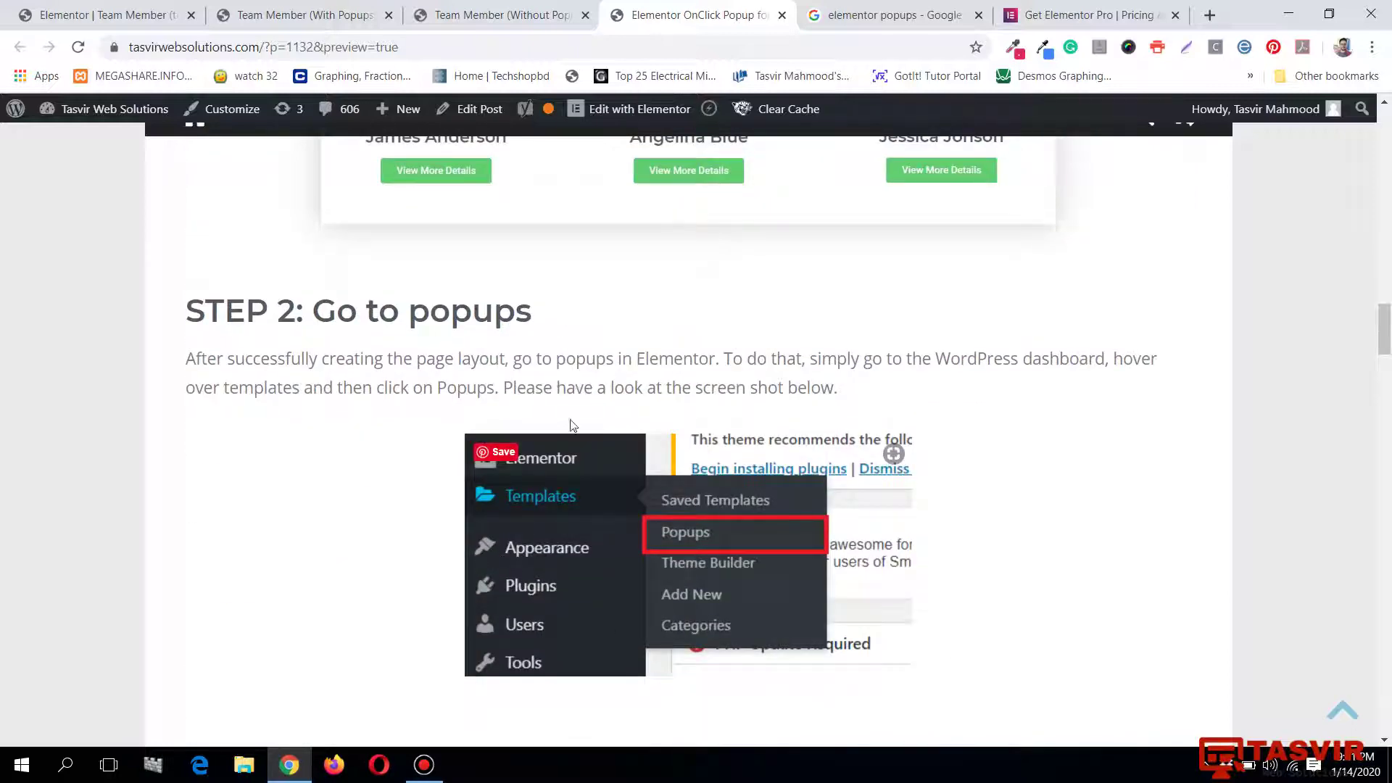
# Open the WordPress dashboard in a new tab from the team page without popups and go to the Popups templates list.
pyautogui.click(294, 11)
pyautogui.click(447, 9)
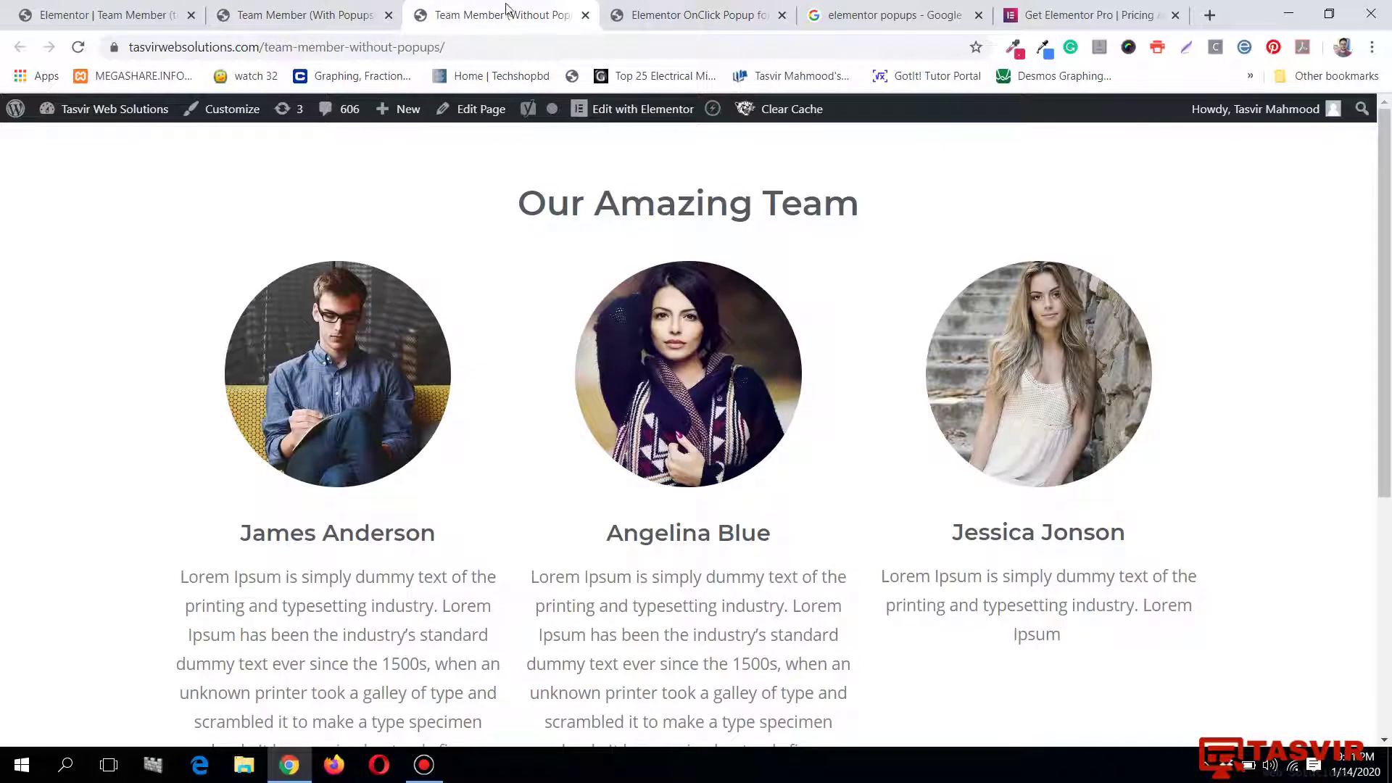
pyautogui.click(638, 10)
pyautogui.click(570, 10)
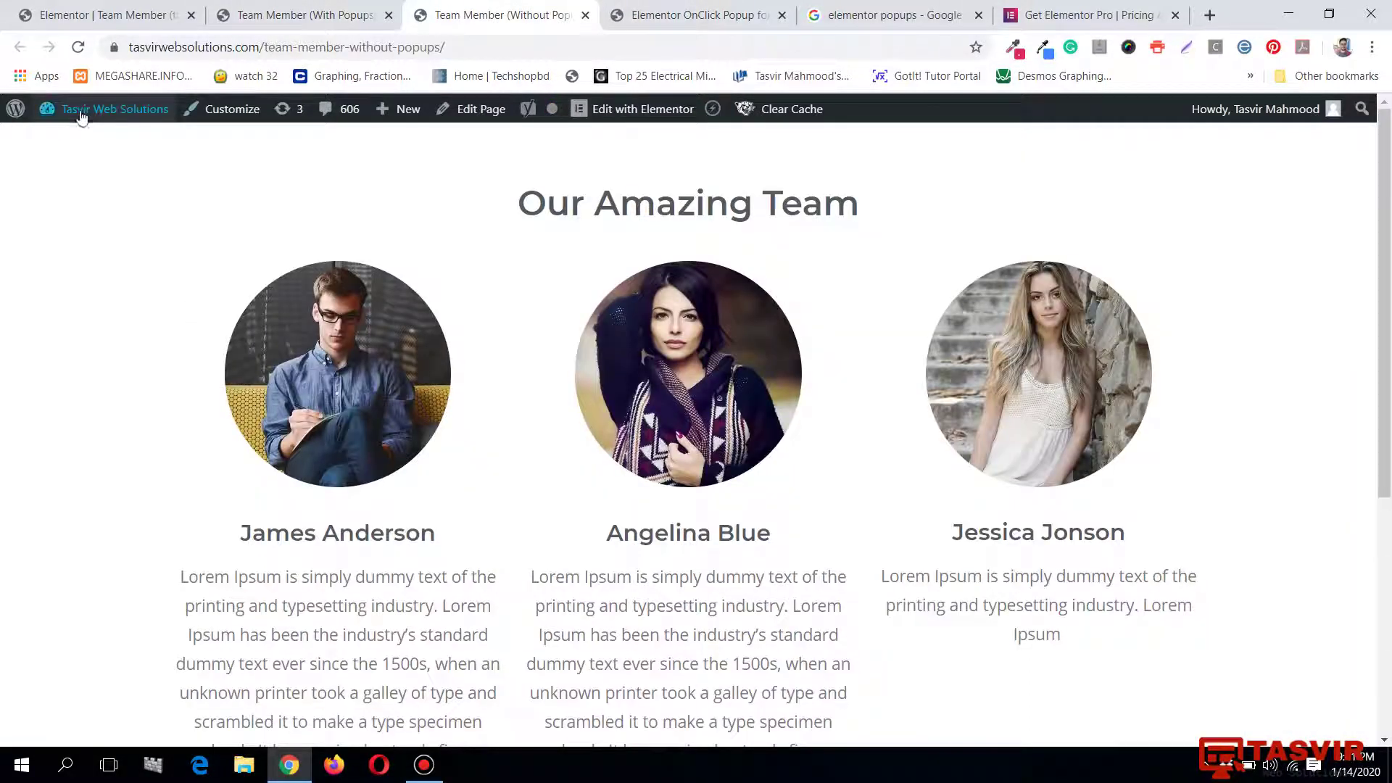
pyautogui.moveTo(101, 110)
pyautogui.rightClick(77, 149)
pyautogui.click(98, 156)
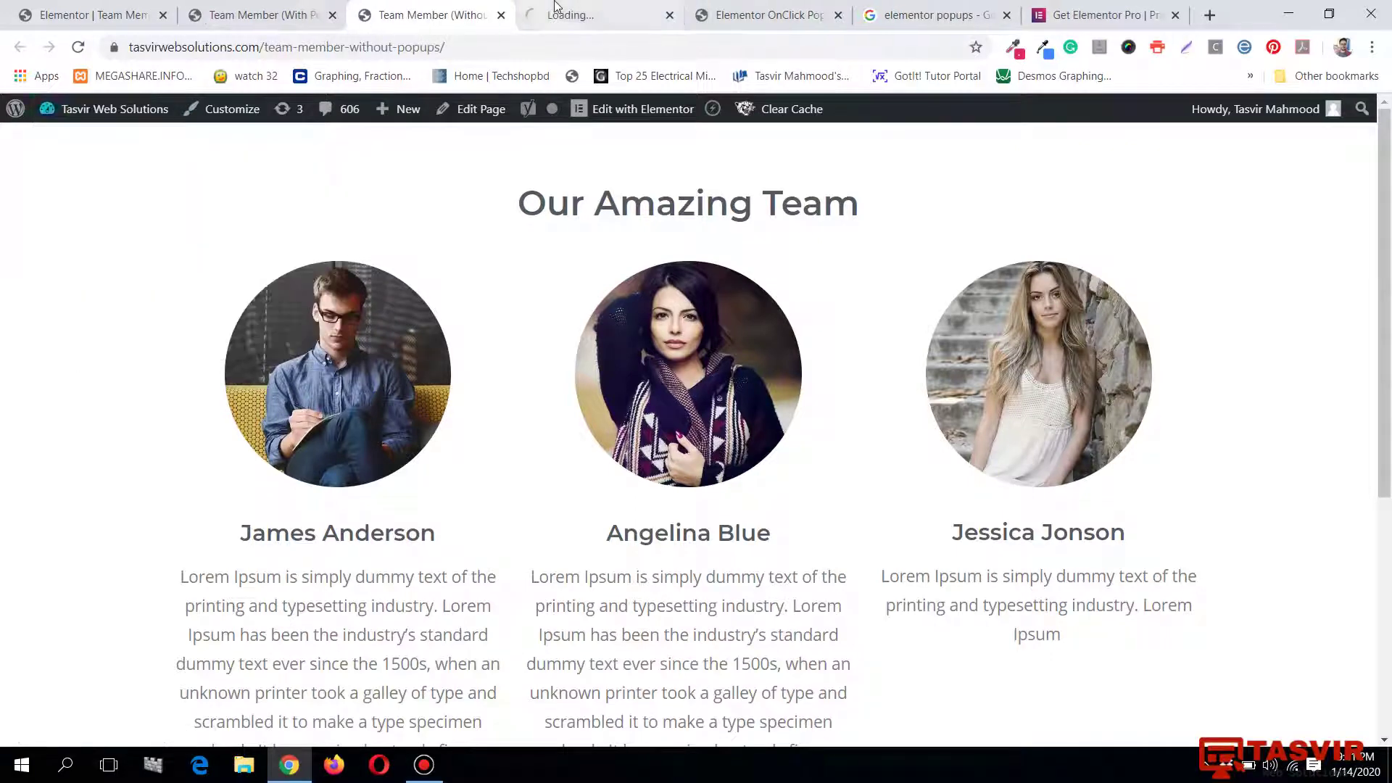
pyautogui.click(566, 8)
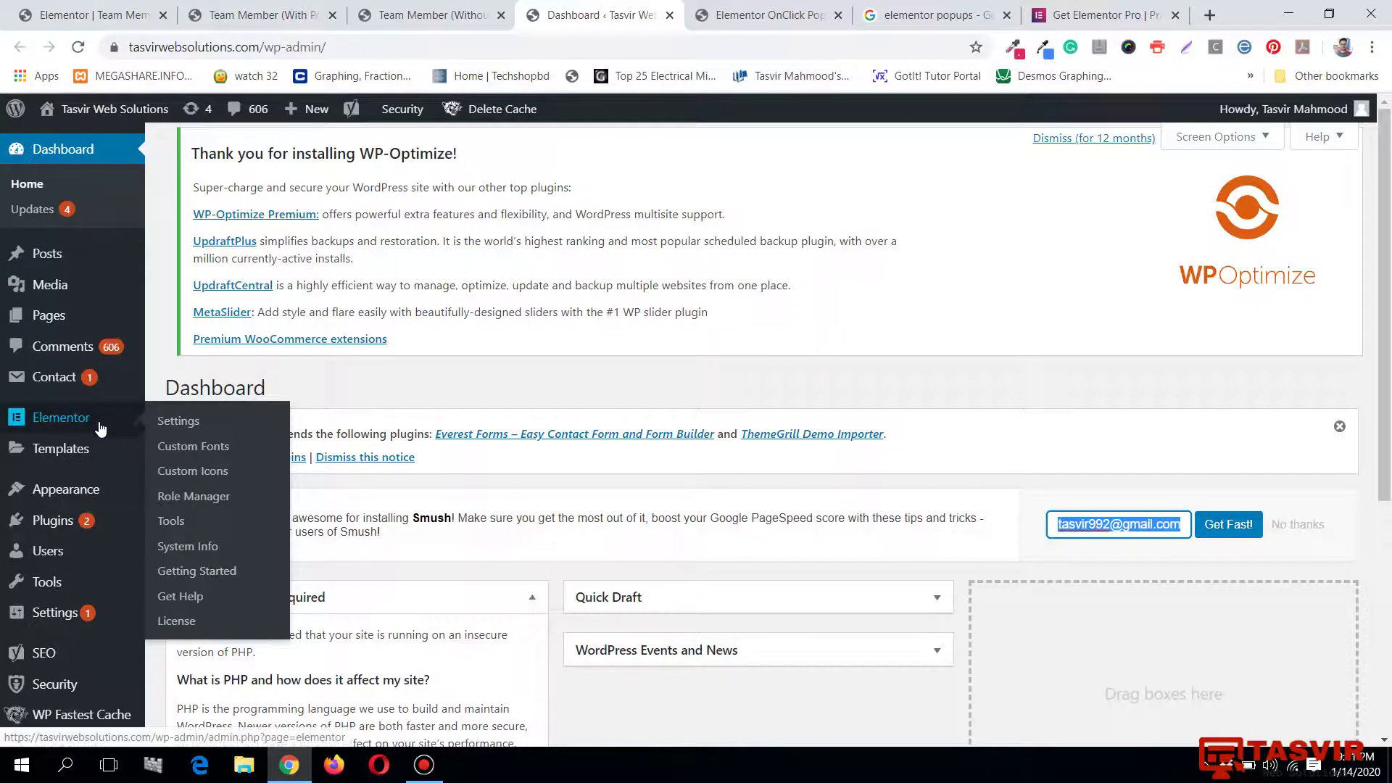
pyautogui.moveTo(71, 462)
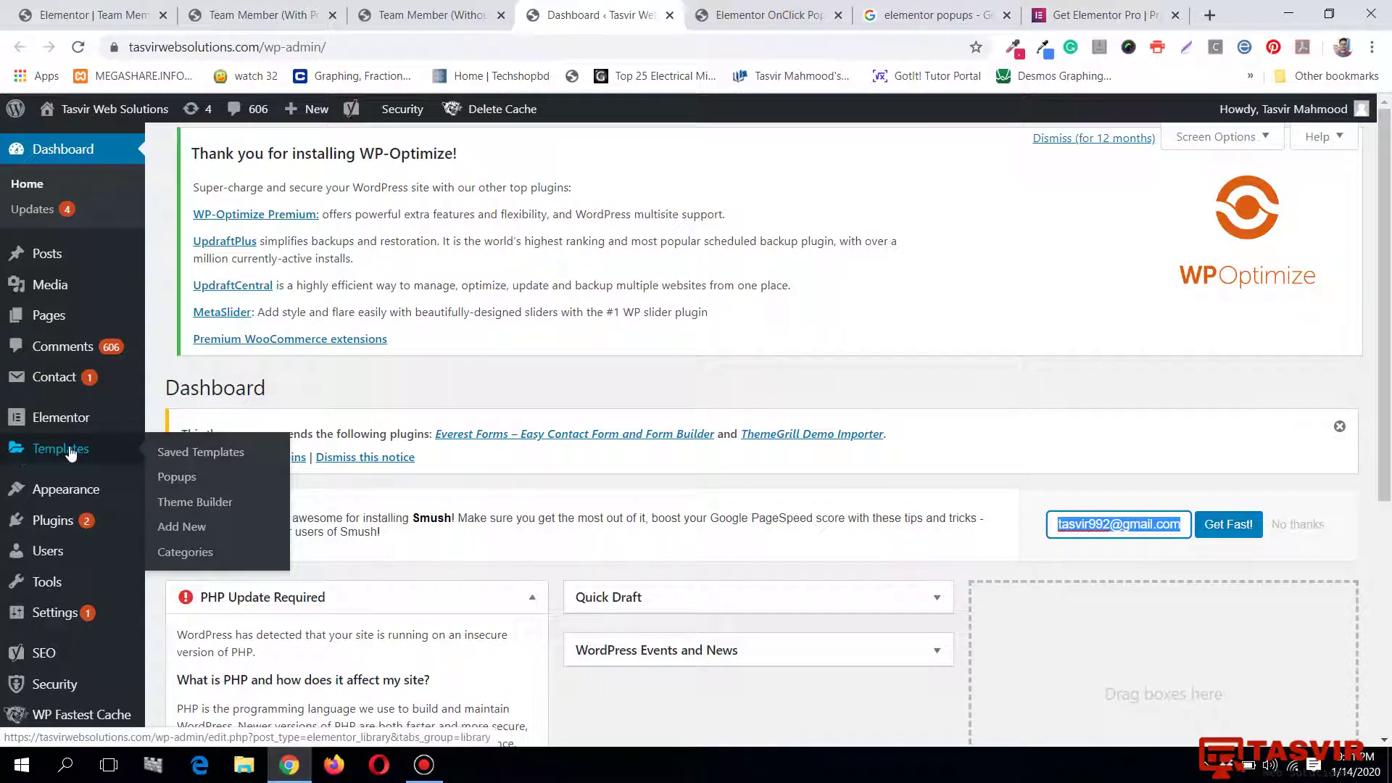
pyautogui.click(185, 479)
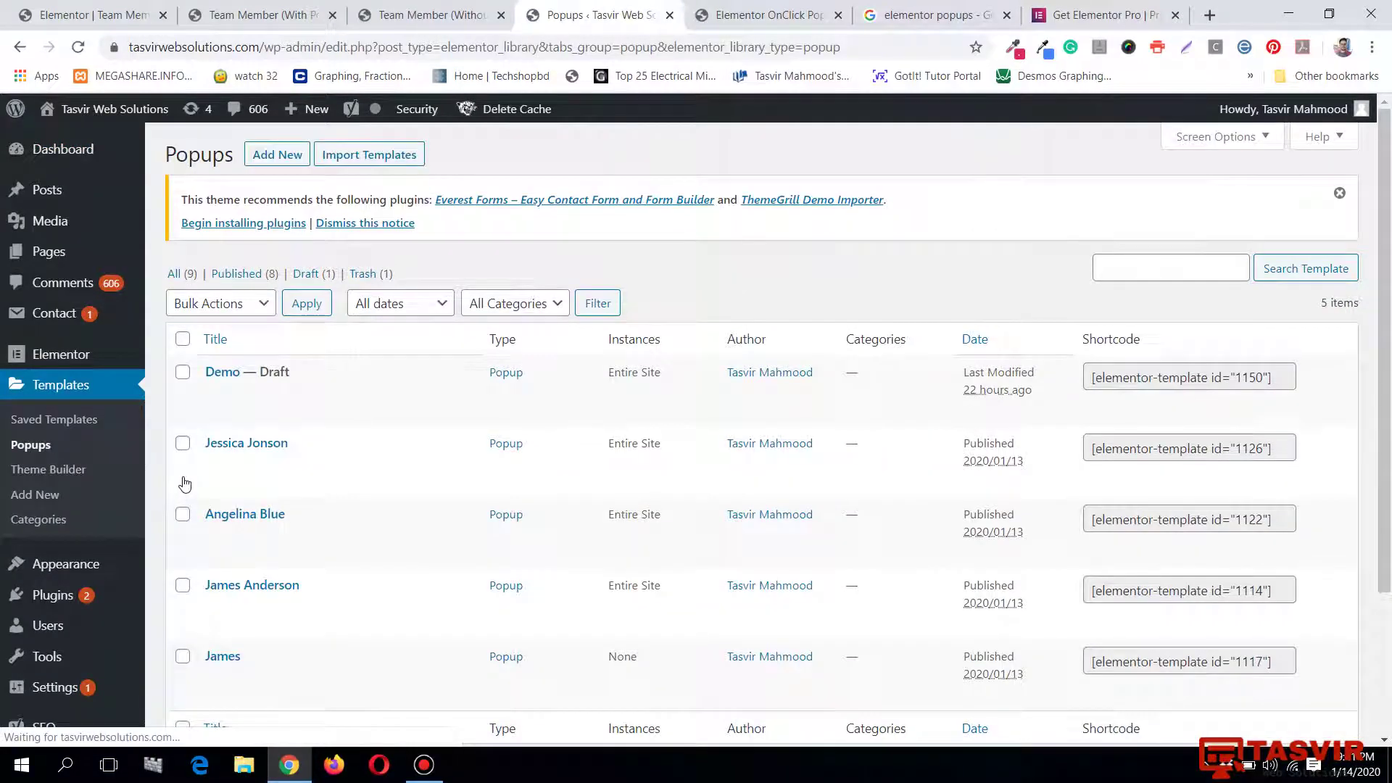
# Look over the existing popup templates and return to the Elementor OnClick Popup article at STEP 2.
pyautogui.scroll(-1, 305, 490)
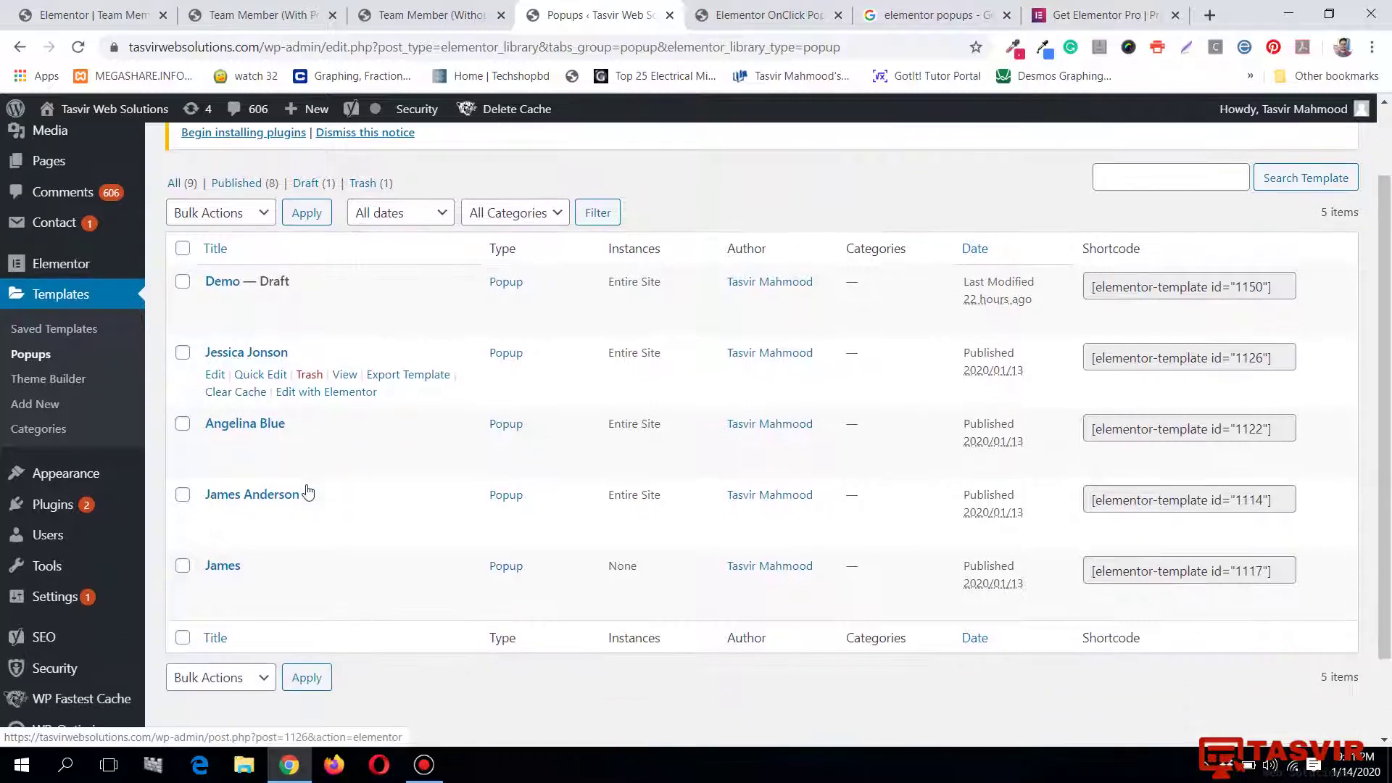
pyautogui.scroll(1, 305, 490)
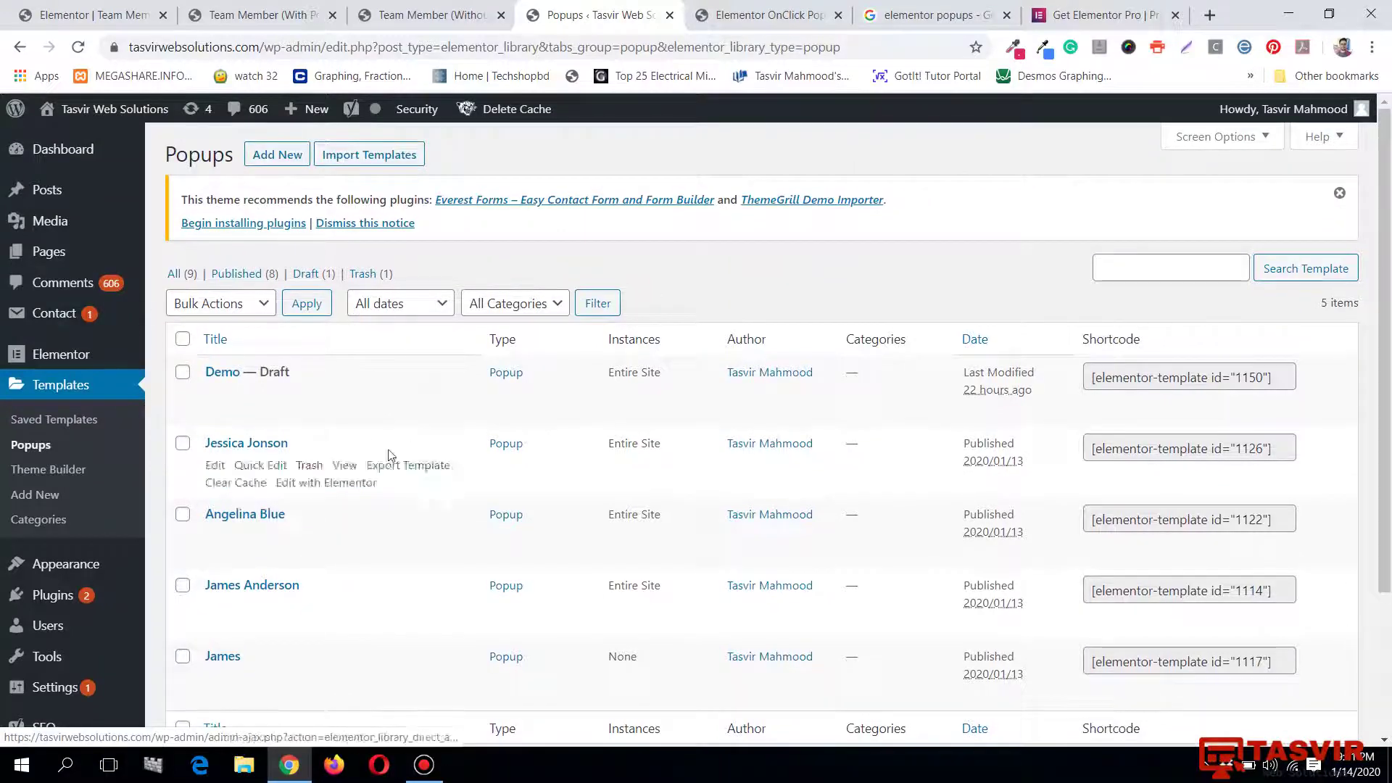
pyautogui.click(388, 7)
pyautogui.click(769, 14)
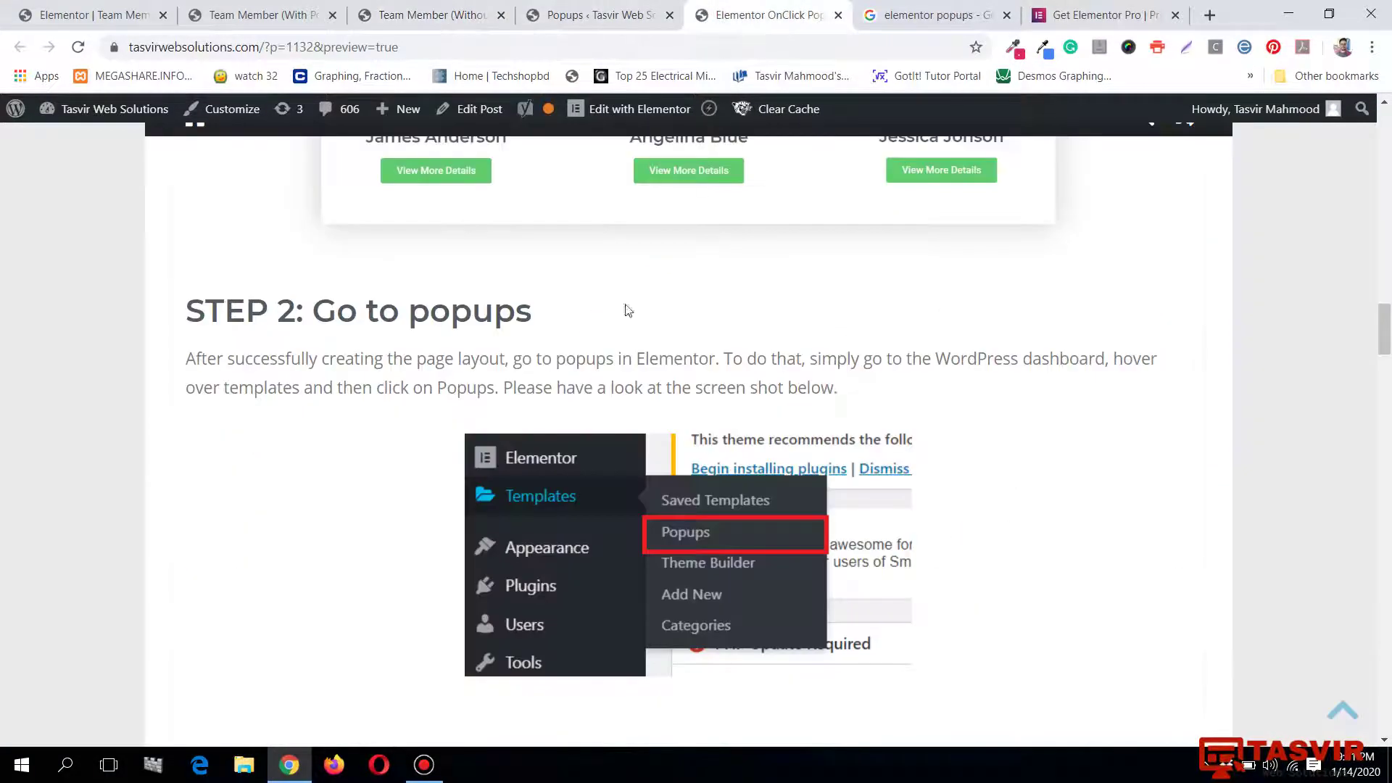
# Read STEP 3 of the article on adding a new popup and start a new popup template from the Popups list.
pyautogui.scroll(-6, 593, 369)
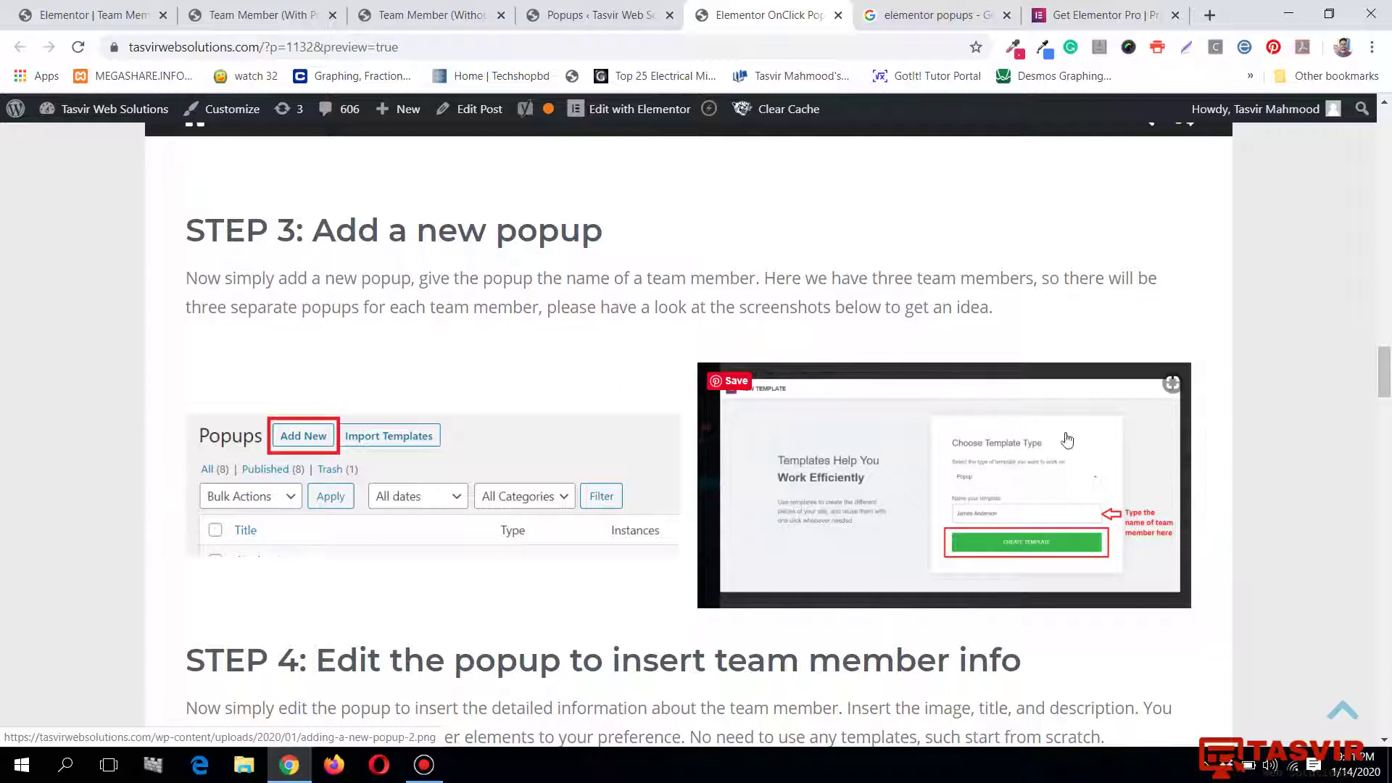
pyautogui.click(428, 15)
pyautogui.click(589, 12)
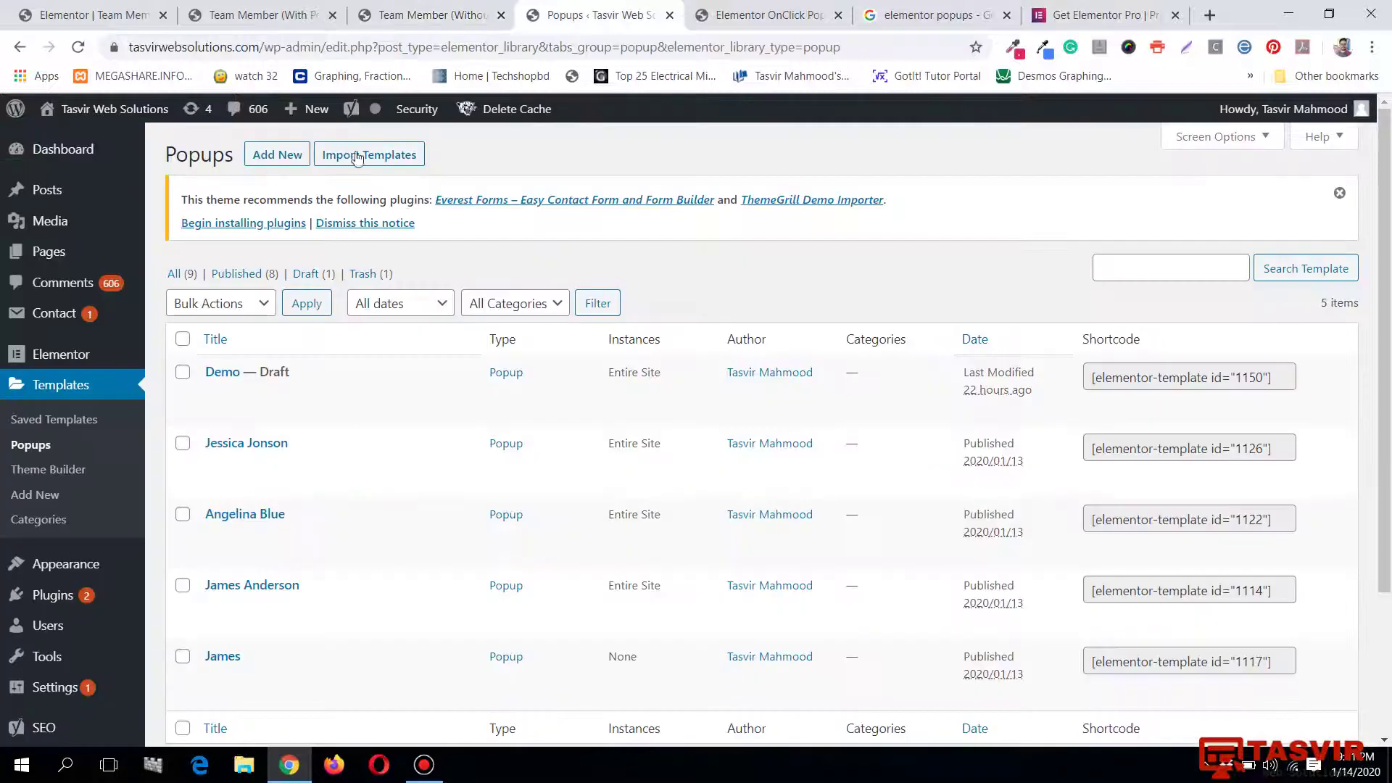
pyautogui.click(290, 156)
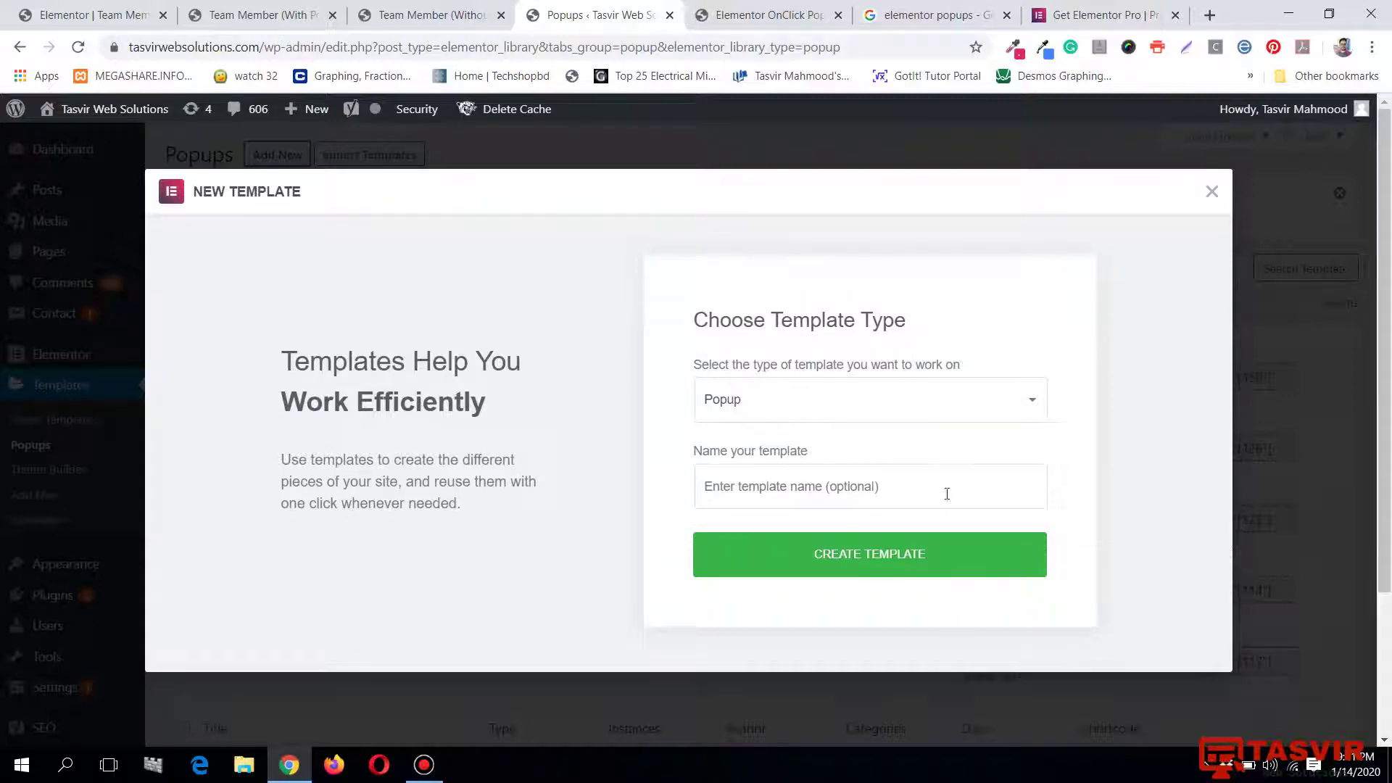
# Copy the first team member's name from the title text of his heading on the team page being edited.
pyautogui.click(254, 7)
pyautogui.click(131, 11)
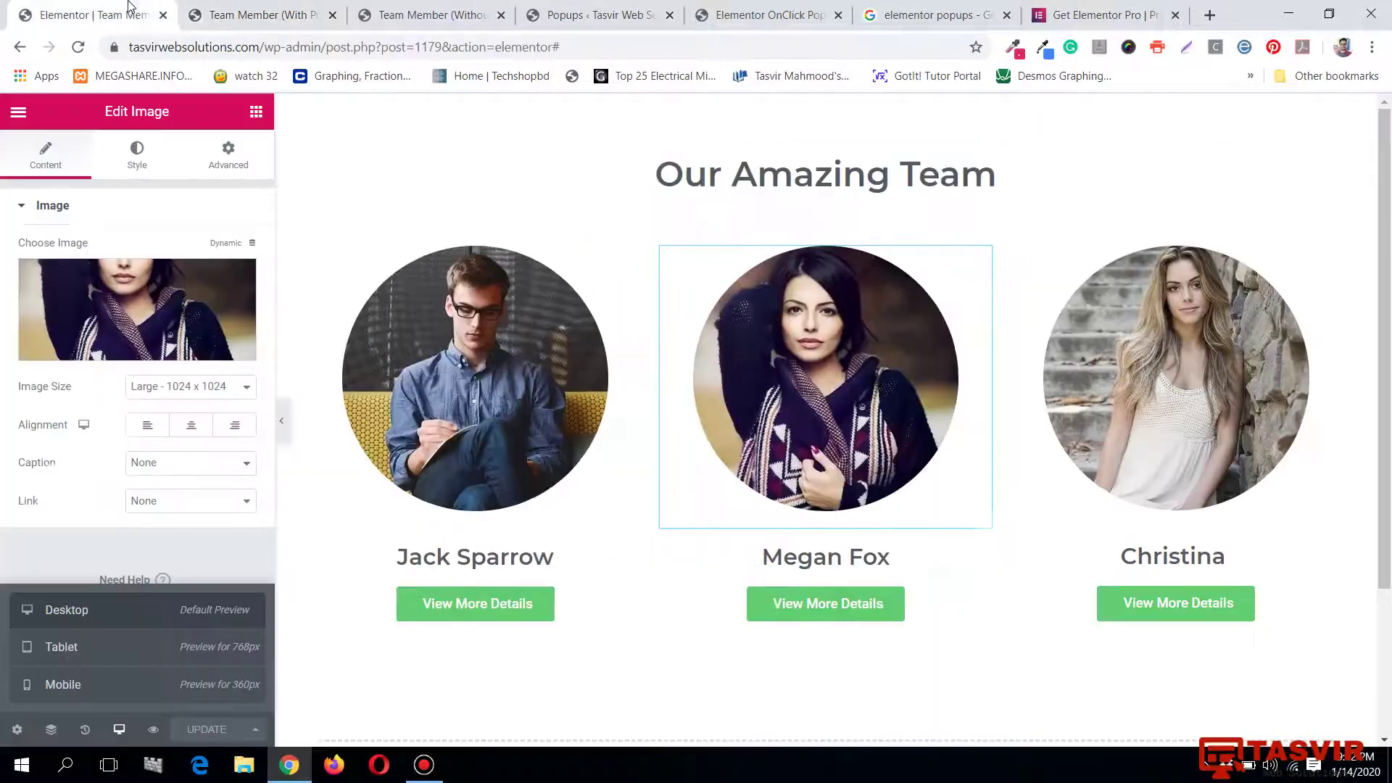
pyautogui.click(254, 11)
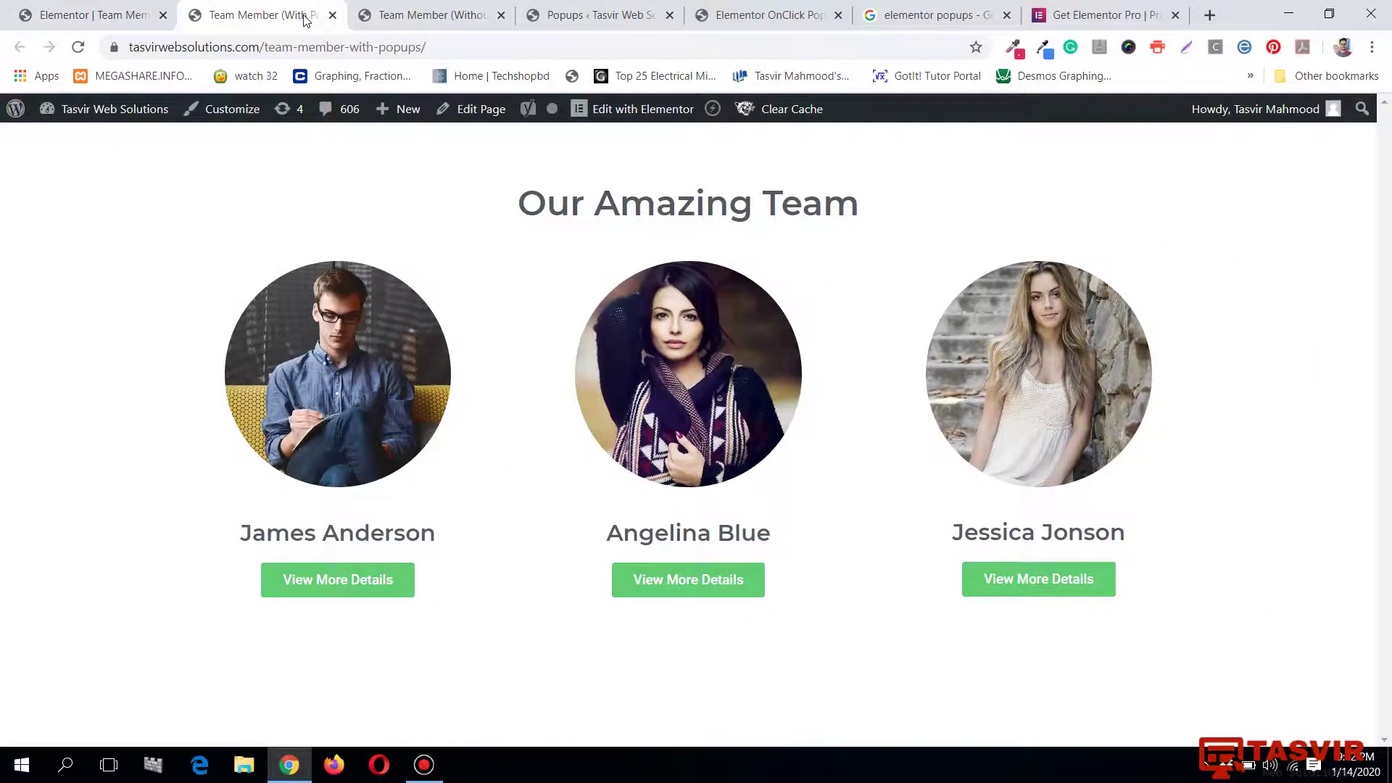
pyautogui.click(108, 14)
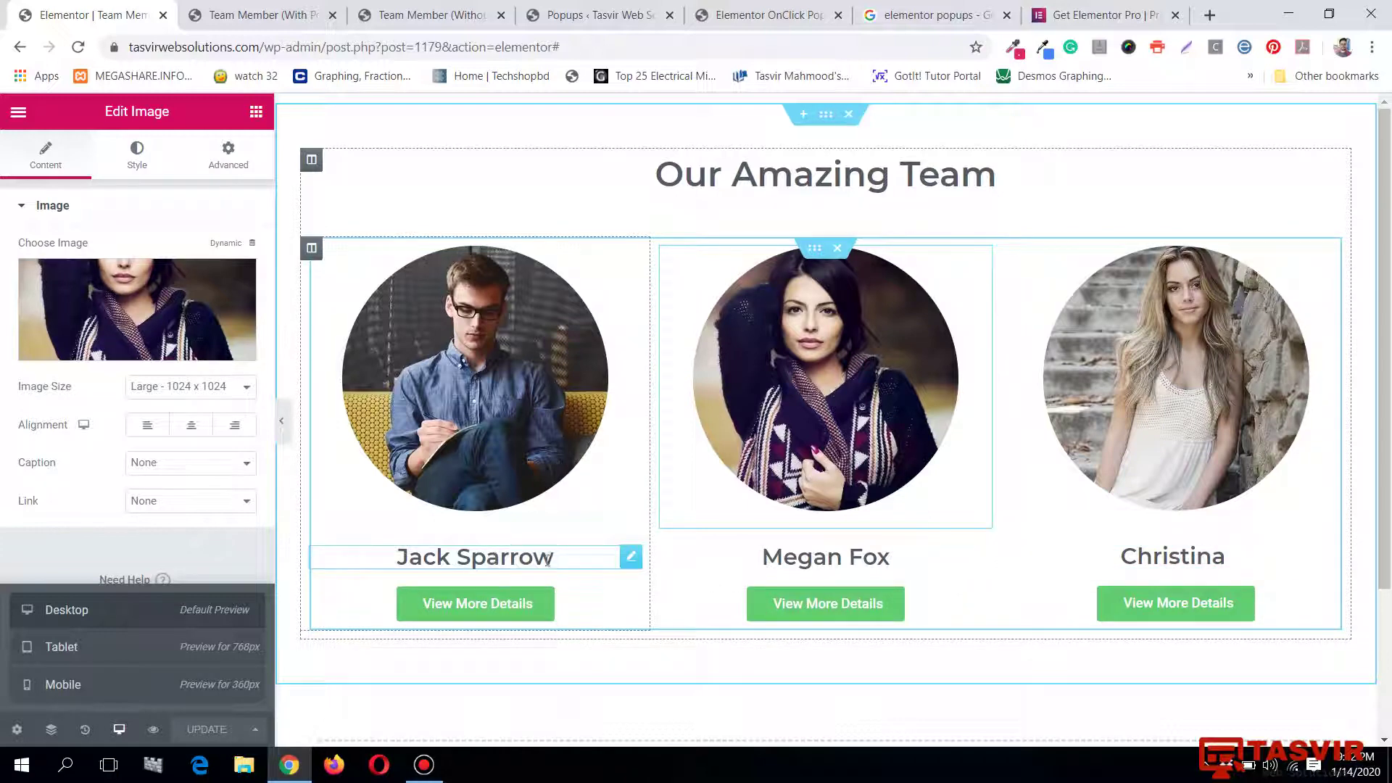
pyautogui.click(633, 560)
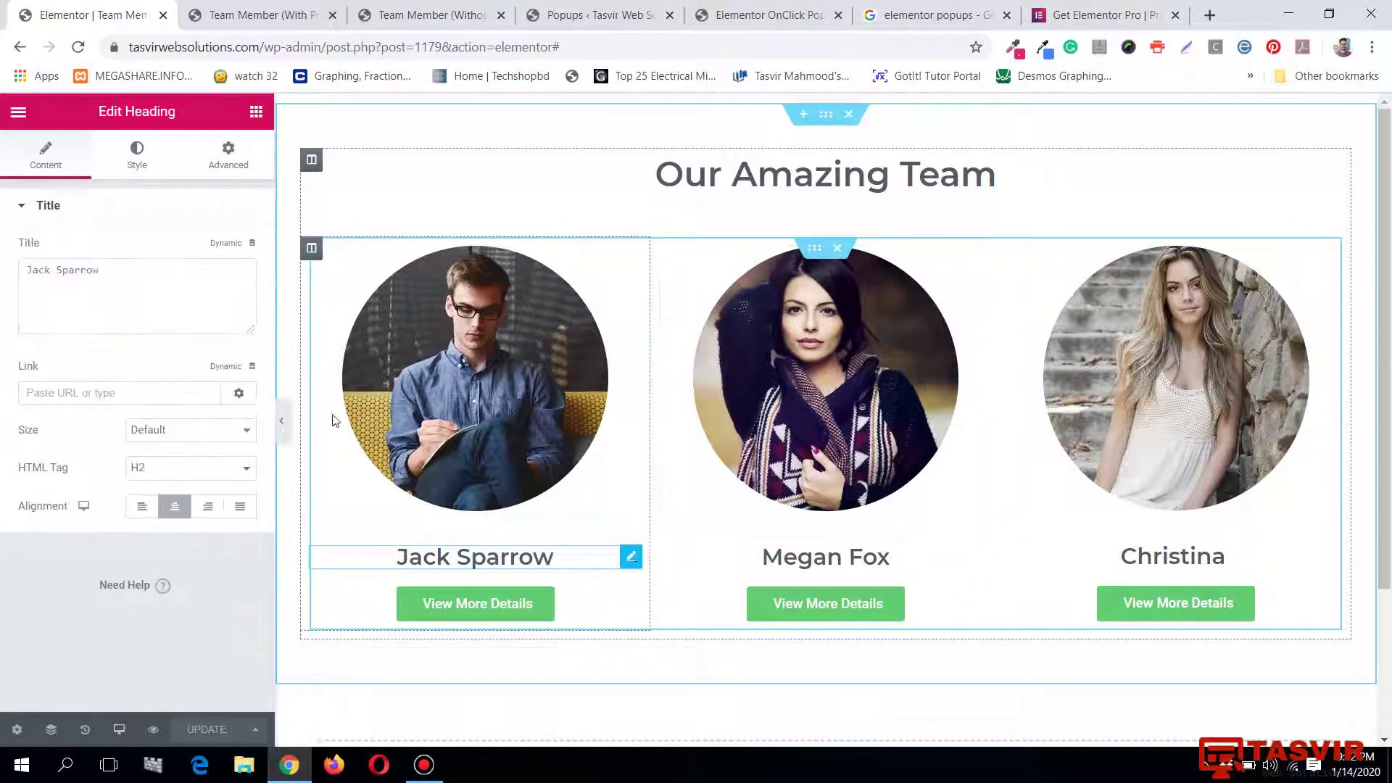
pyautogui.rightClick(80, 279)
pyautogui.click(114, 316)
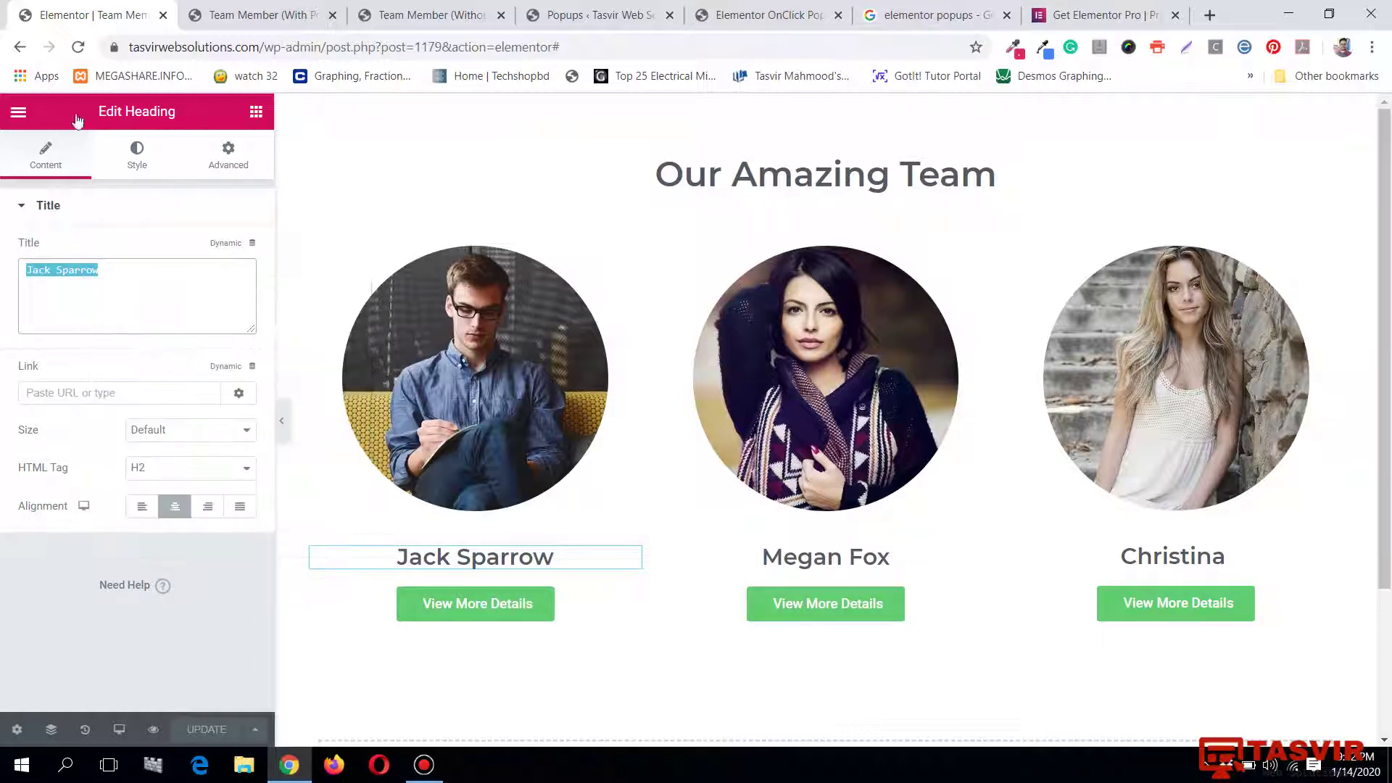
# Name the new popup template with the copied team member's name and create it.
pyautogui.click(609, 16)
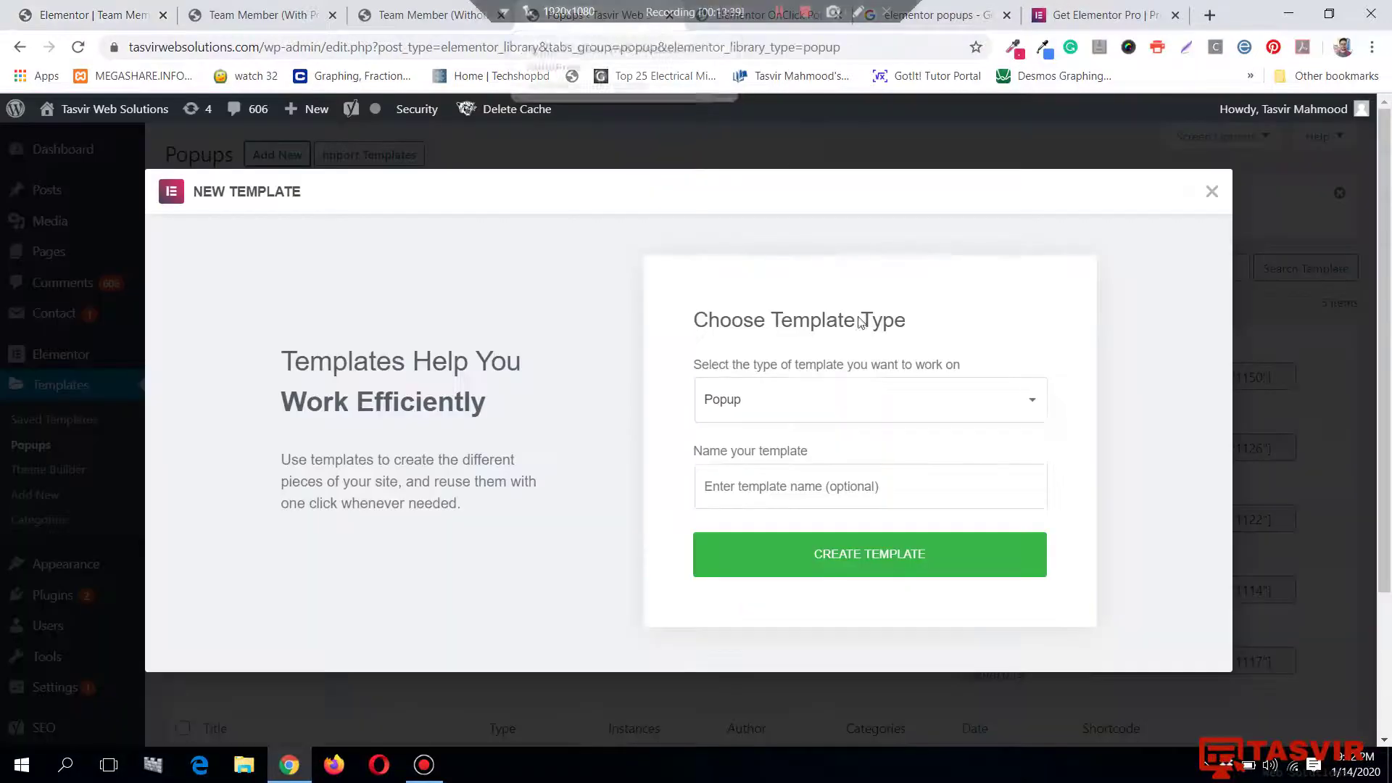
pyautogui.click(895, 492)
pyautogui.rightClick(895, 492)
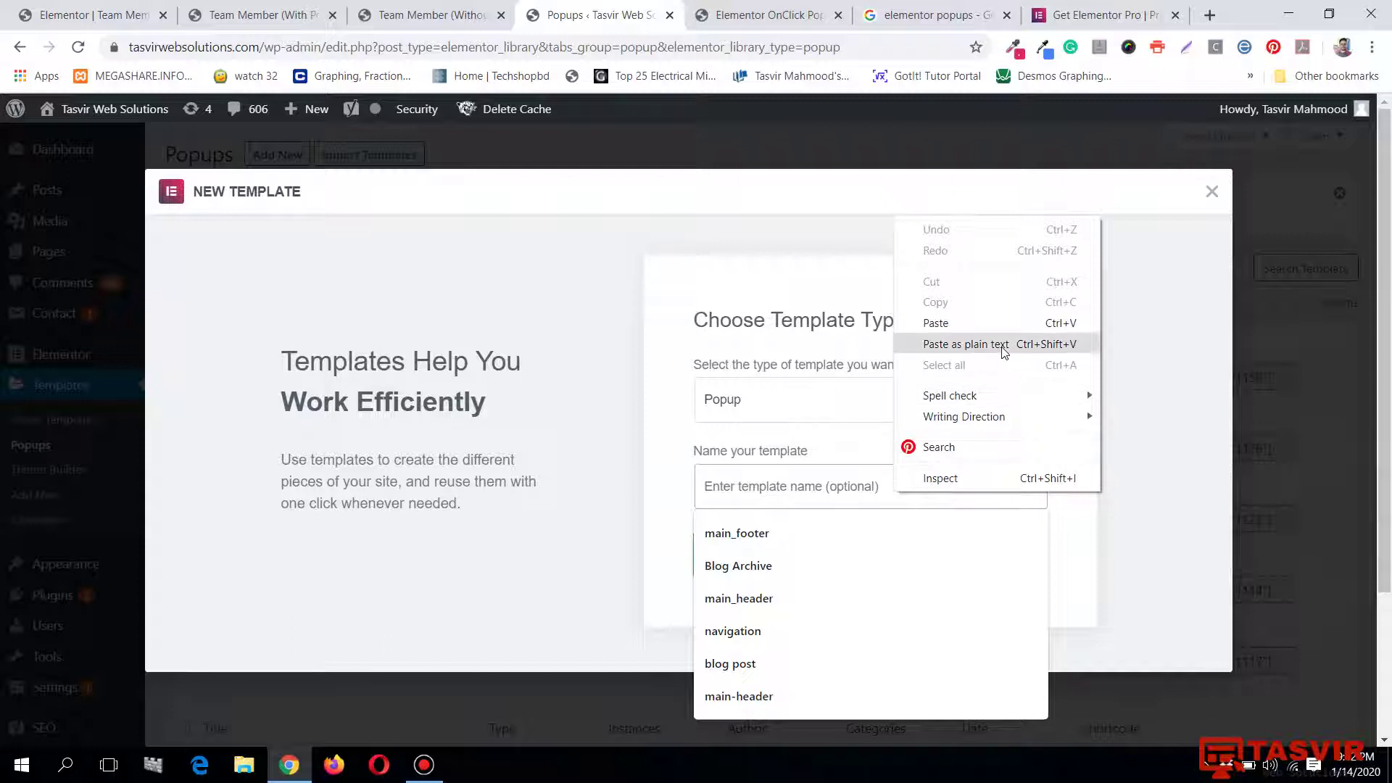
pyautogui.click(935, 345)
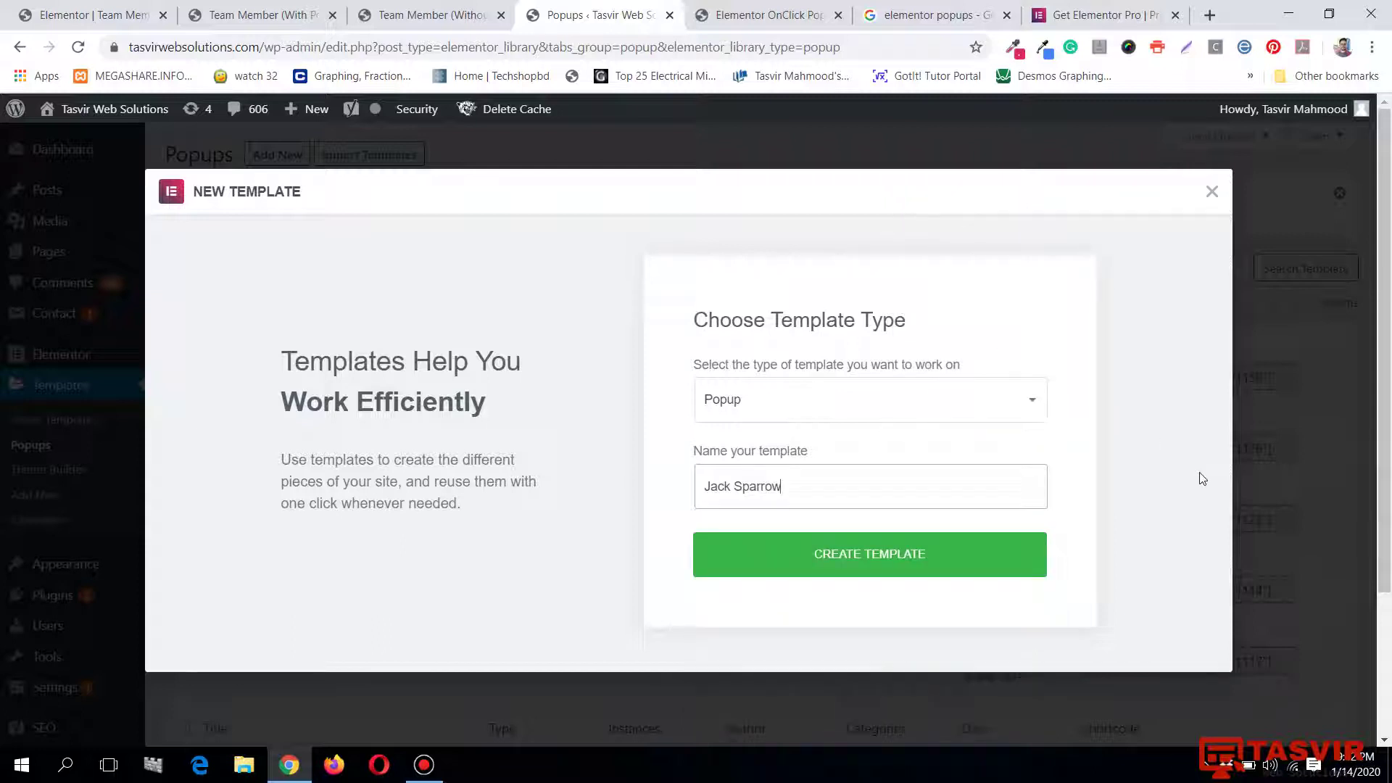
pyautogui.click(1019, 560)
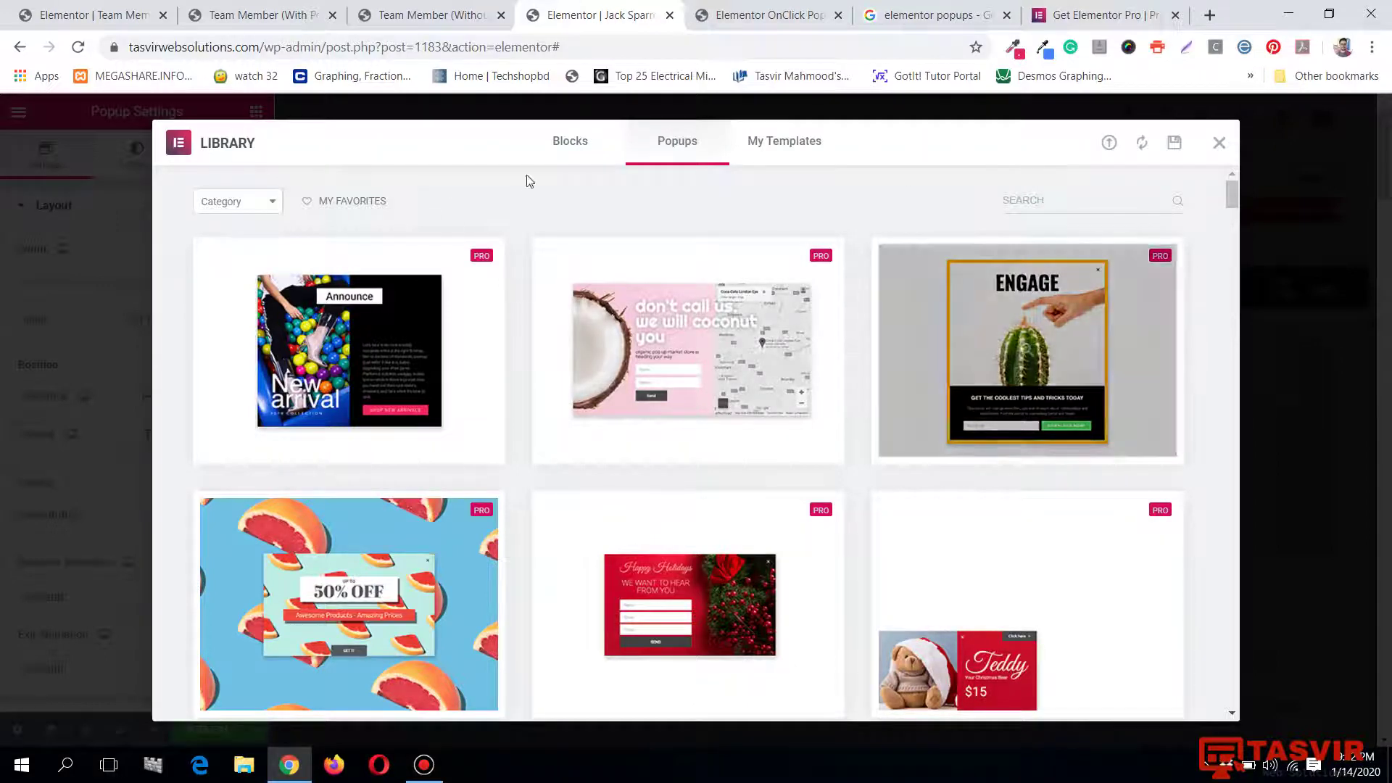
# Skip the ready-made popup templates and add a one-column section with 20 px padding on all sides to the blank popup.
pyautogui.scroll(-5, 1088, 292)
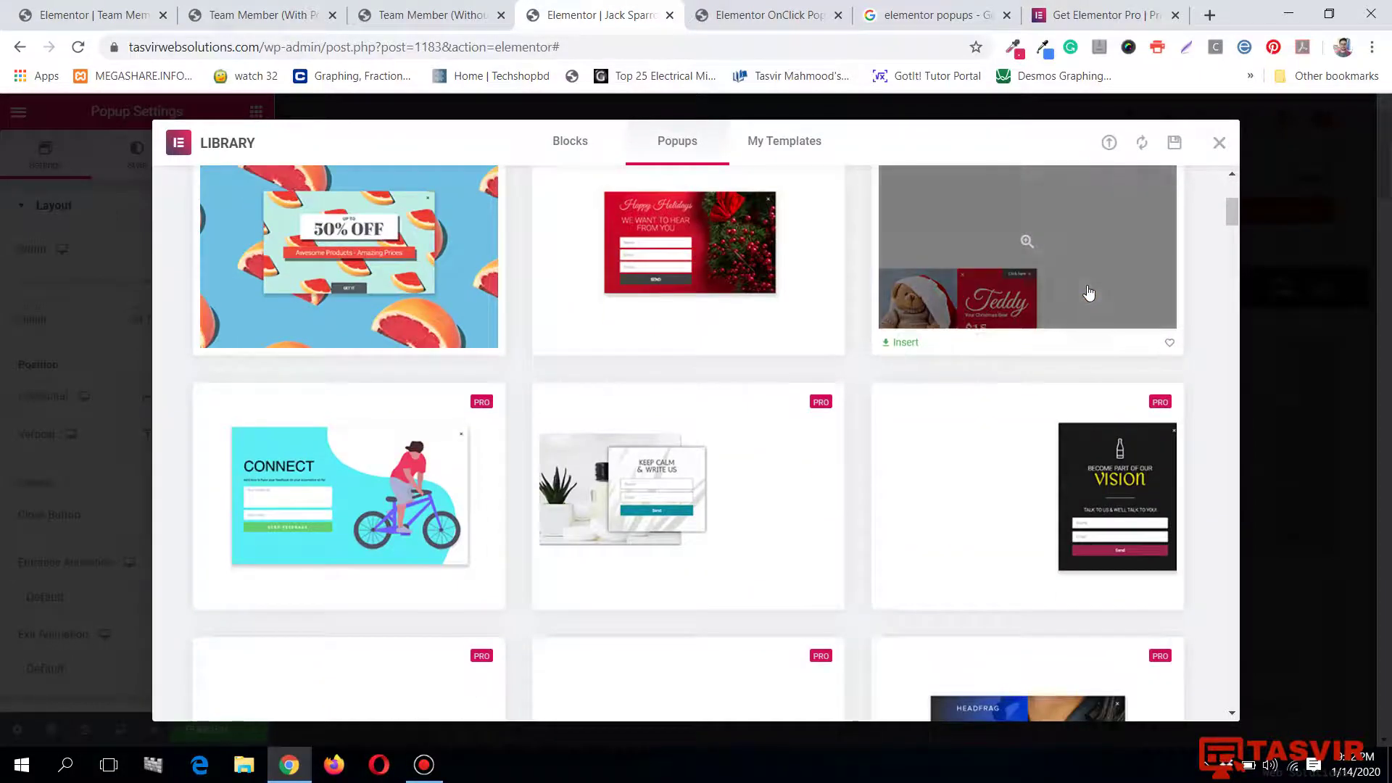
pyautogui.scroll(-5, 1089, 292)
pyautogui.scroll(5, 1089, 292)
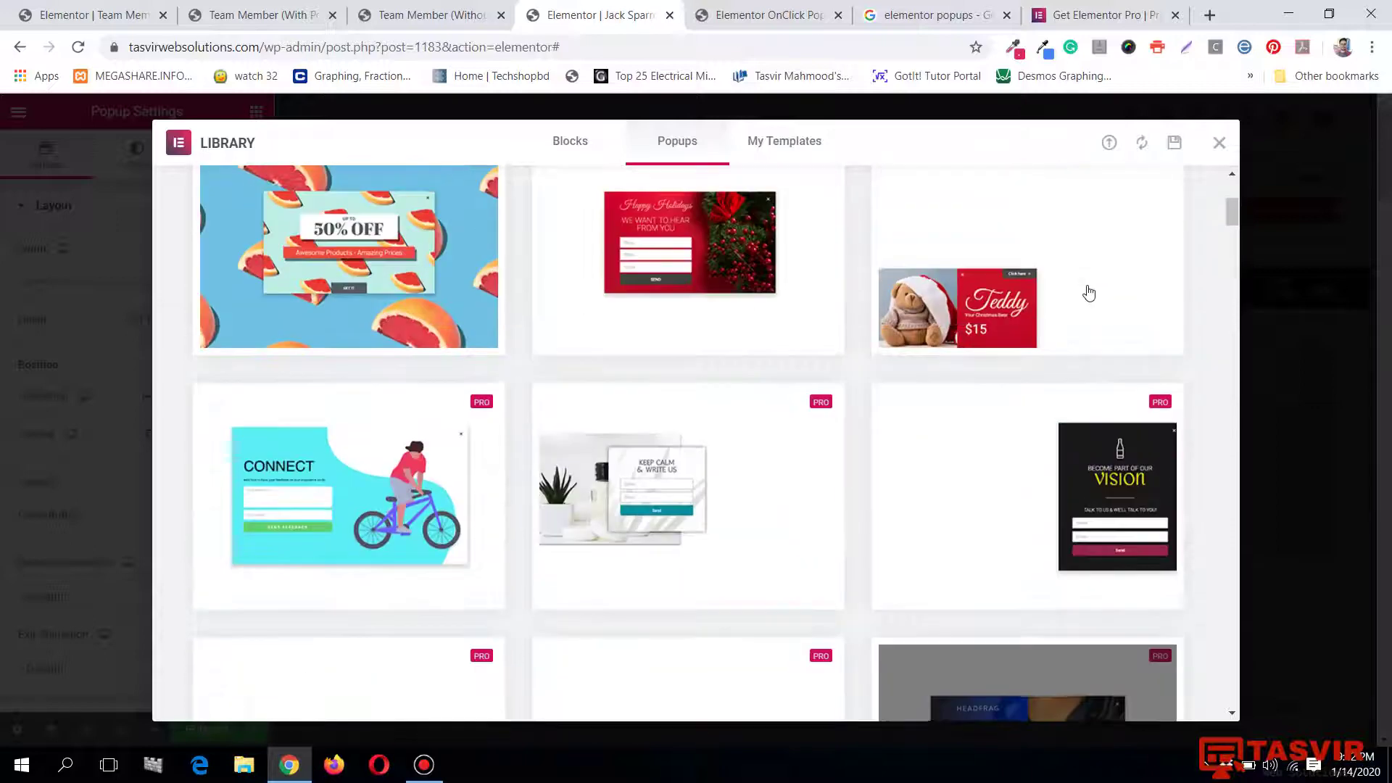
pyautogui.scroll(5, 638, 362)
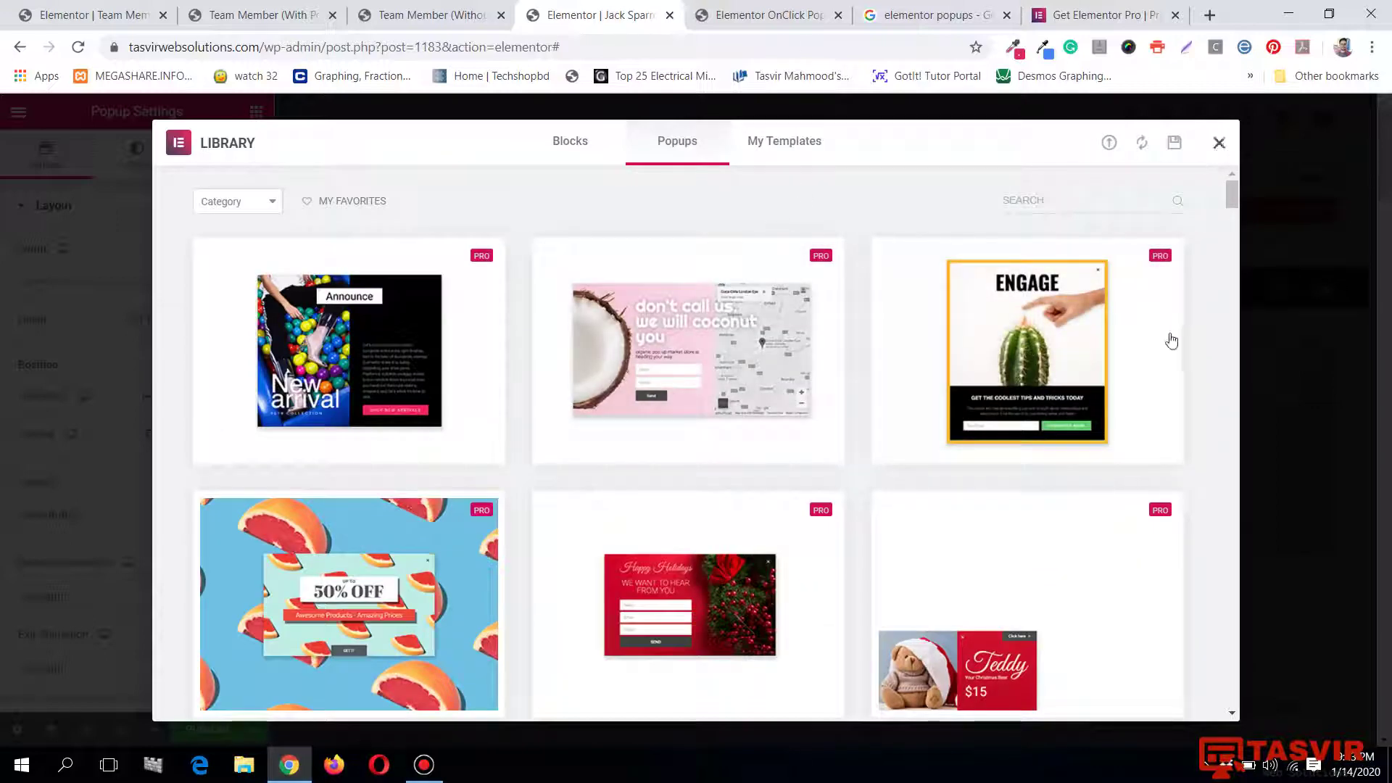
pyautogui.click(1219, 144)
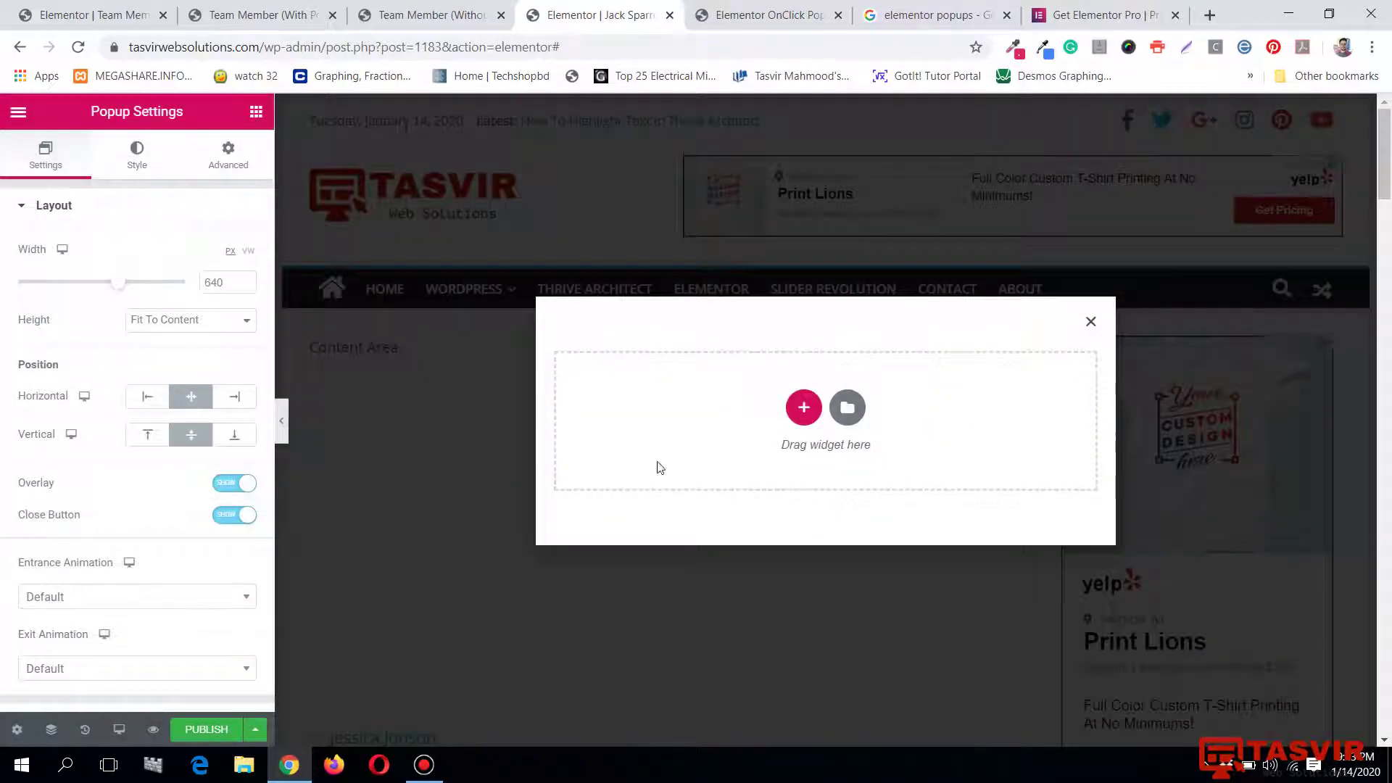
pyautogui.click(805, 409)
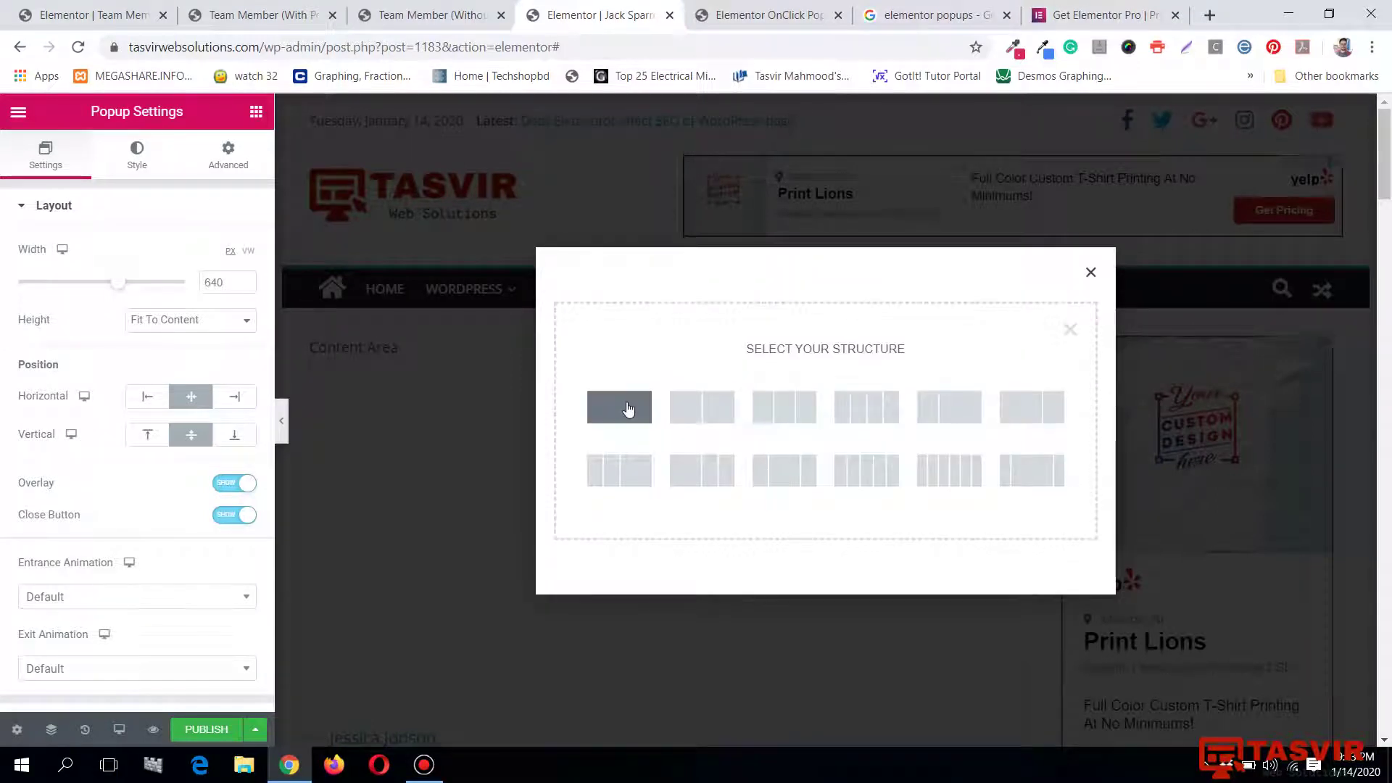
pyautogui.click(619, 406)
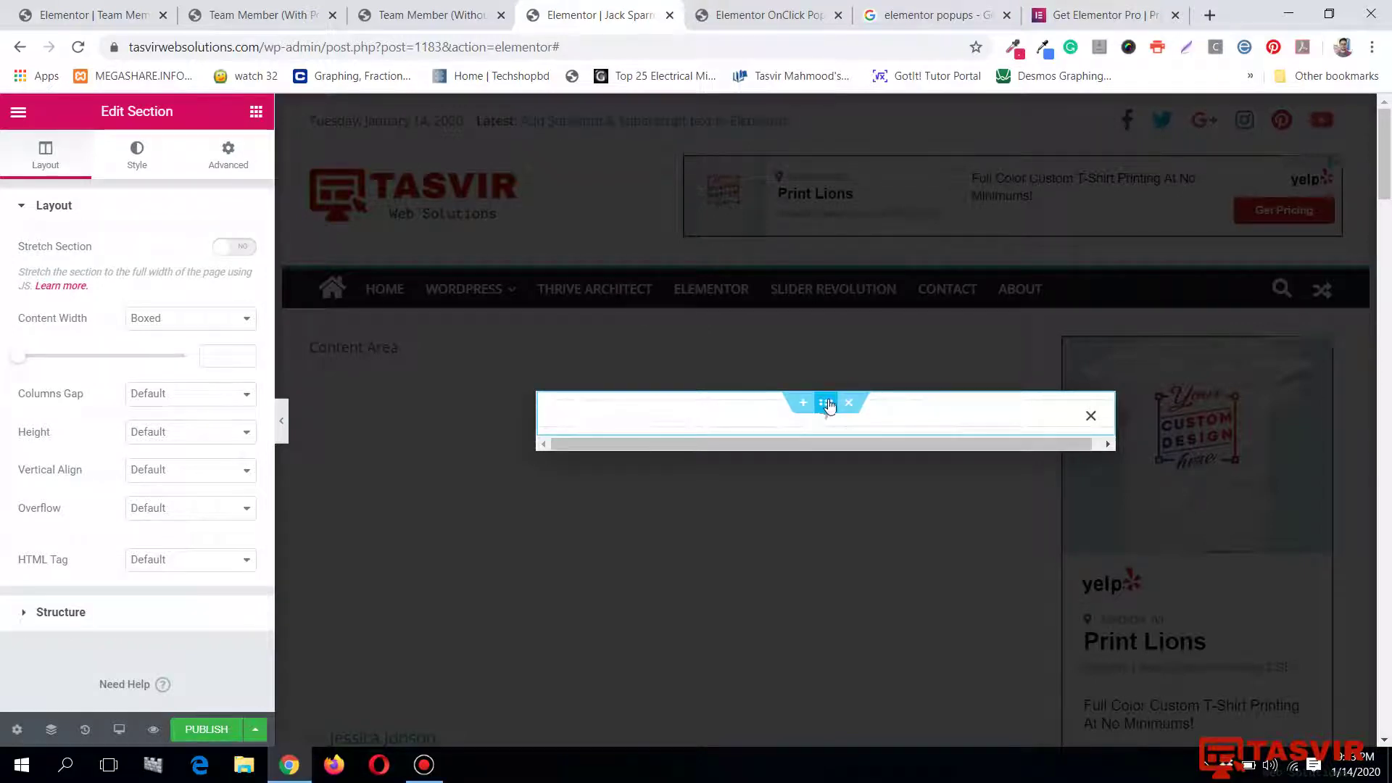
pyautogui.click(253, 161)
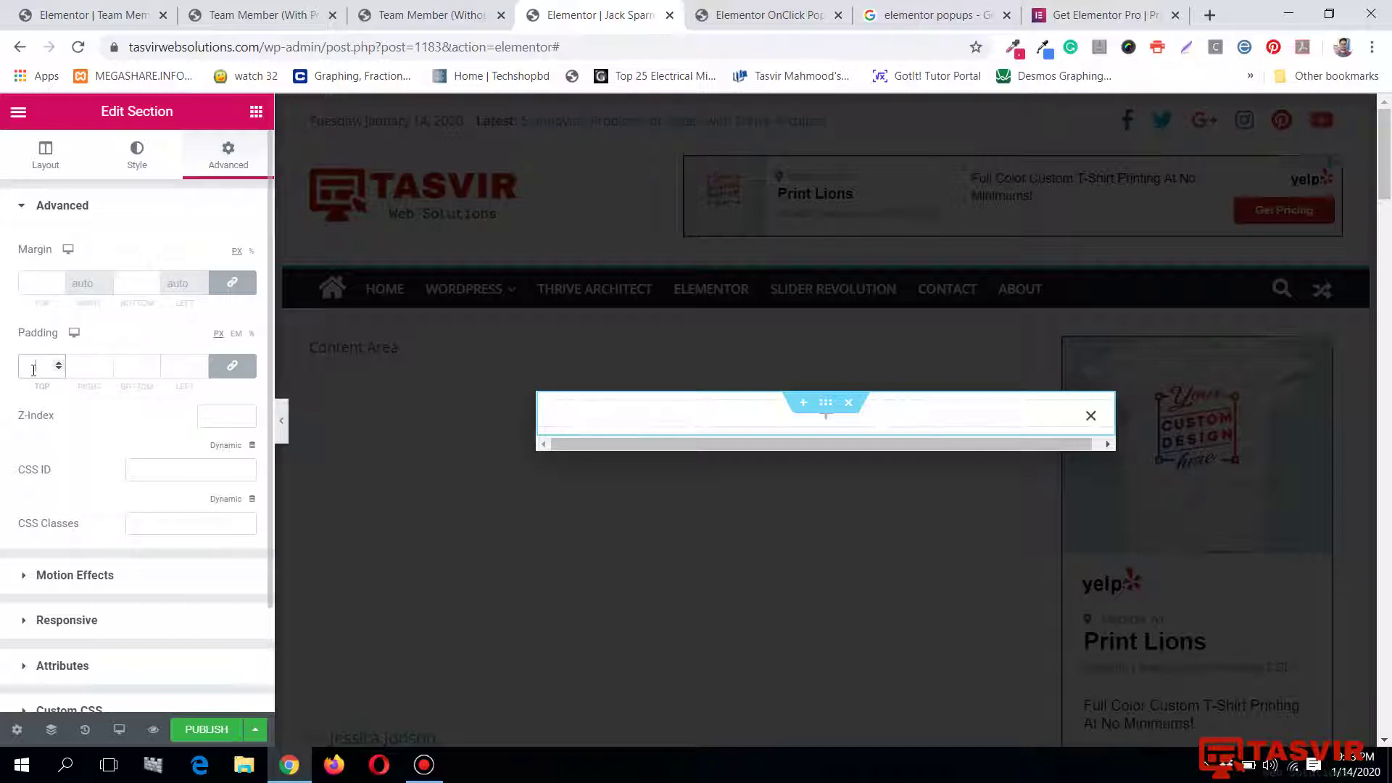
pyautogui.write('20')
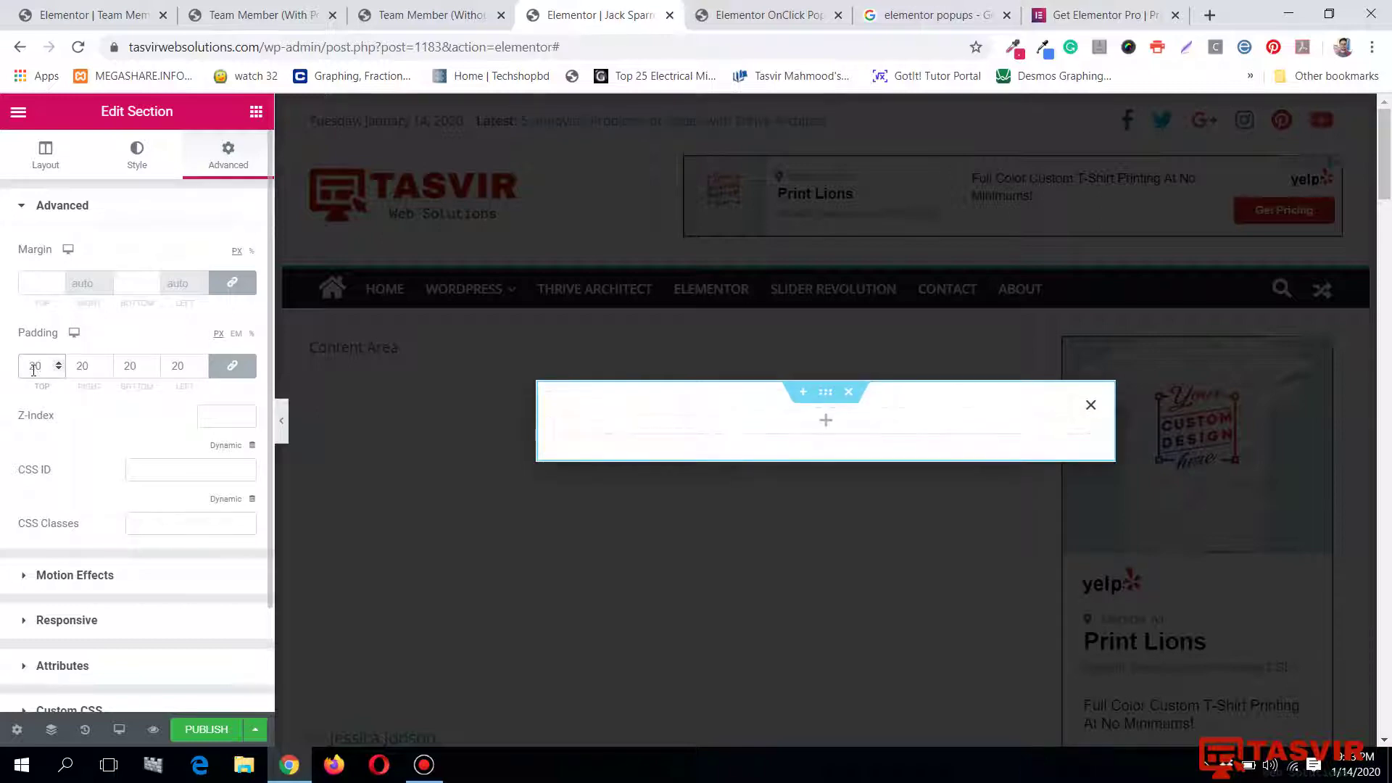
# Compare the finished team pages with and without popups to the page being built, and return to the popup editor.
pyautogui.click(244, 10)
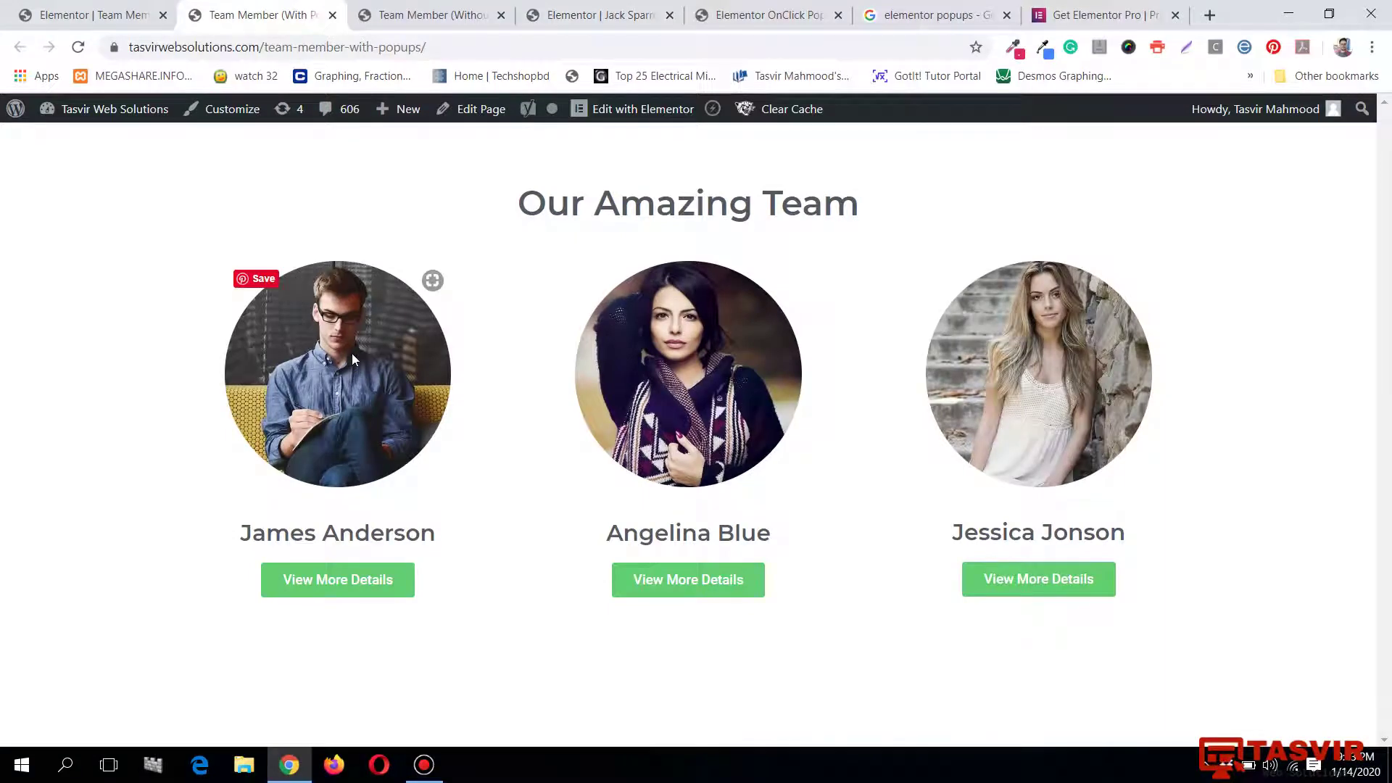
pyautogui.click(87, 14)
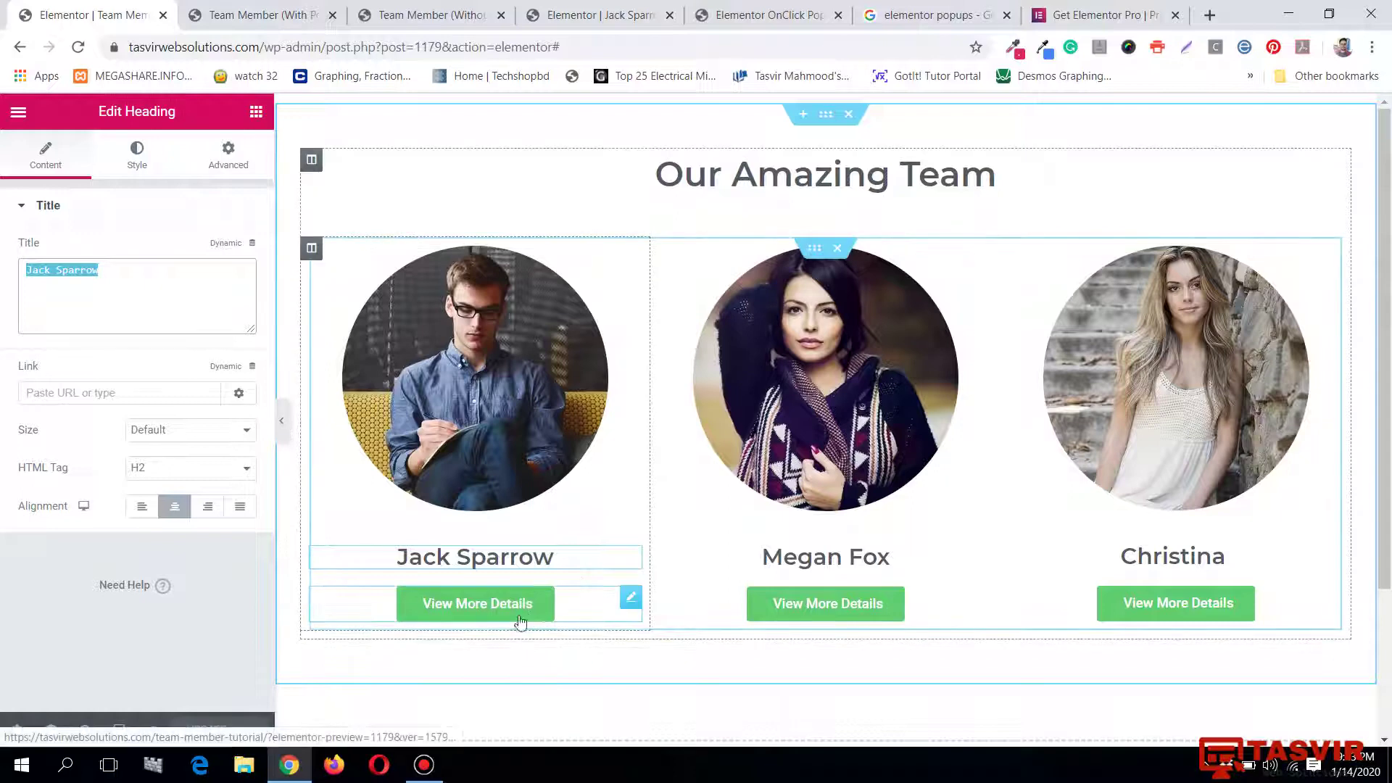
pyautogui.click(303, 8)
pyautogui.click(409, 11)
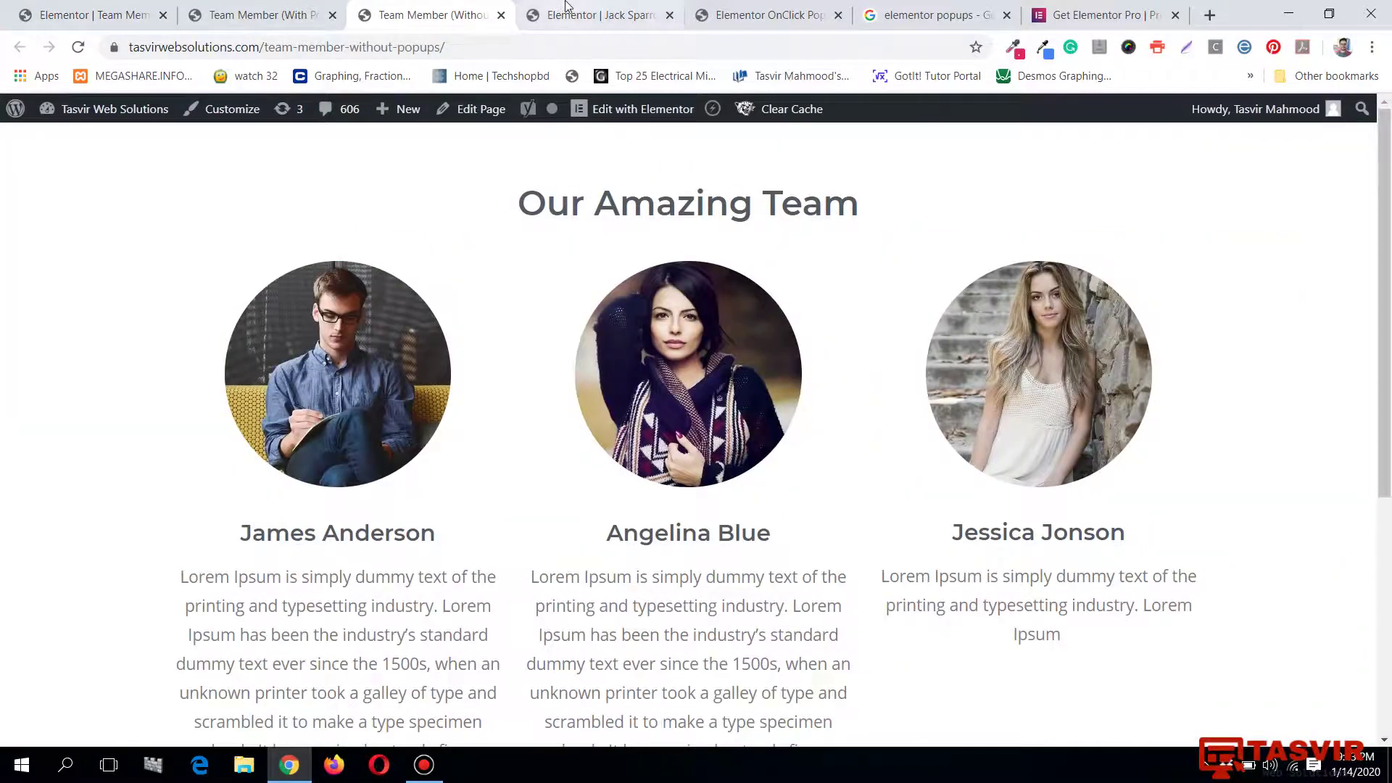
pyautogui.click(572, 13)
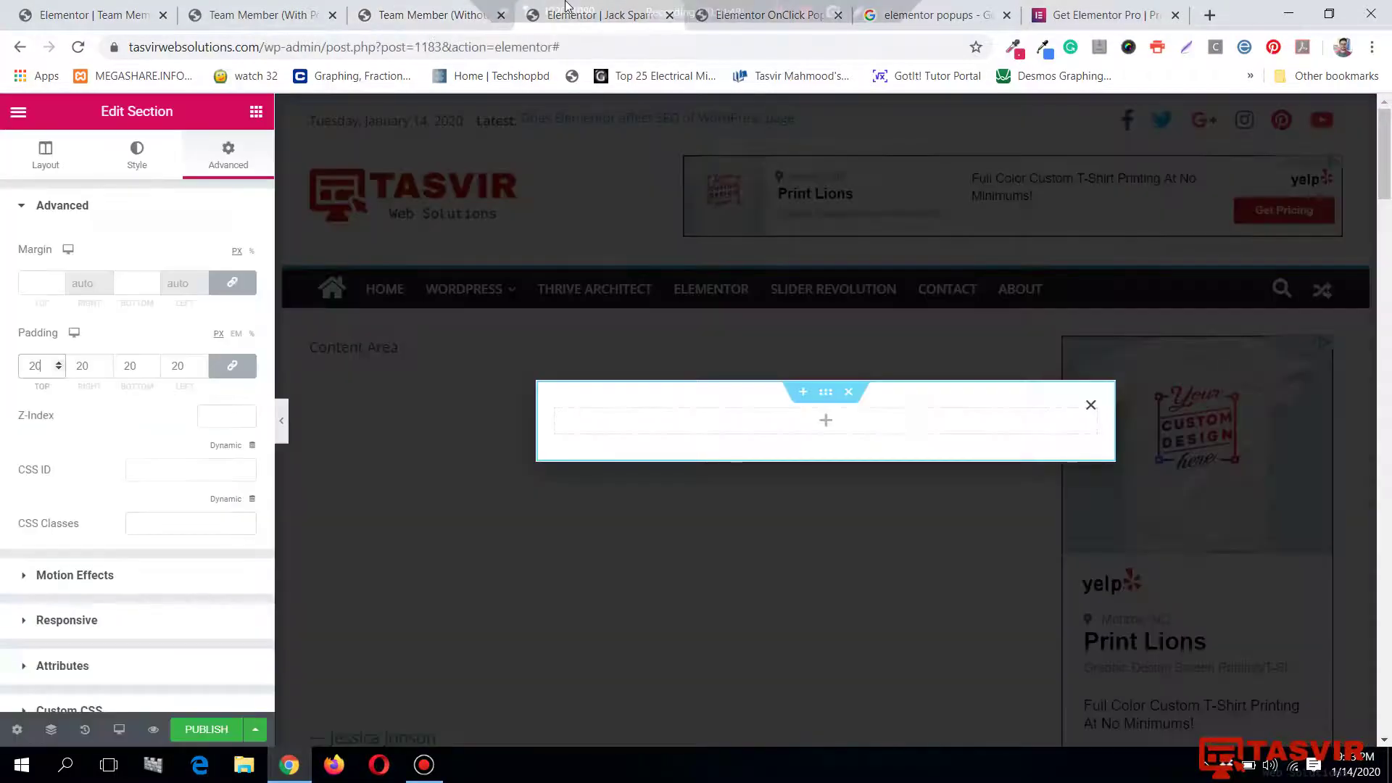
# Copy the first team member's round portrait from the team page and paste it into the popup's empty section.
pyautogui.click(255, 112)
pyautogui.click(261, 10)
pyautogui.click(125, 6)
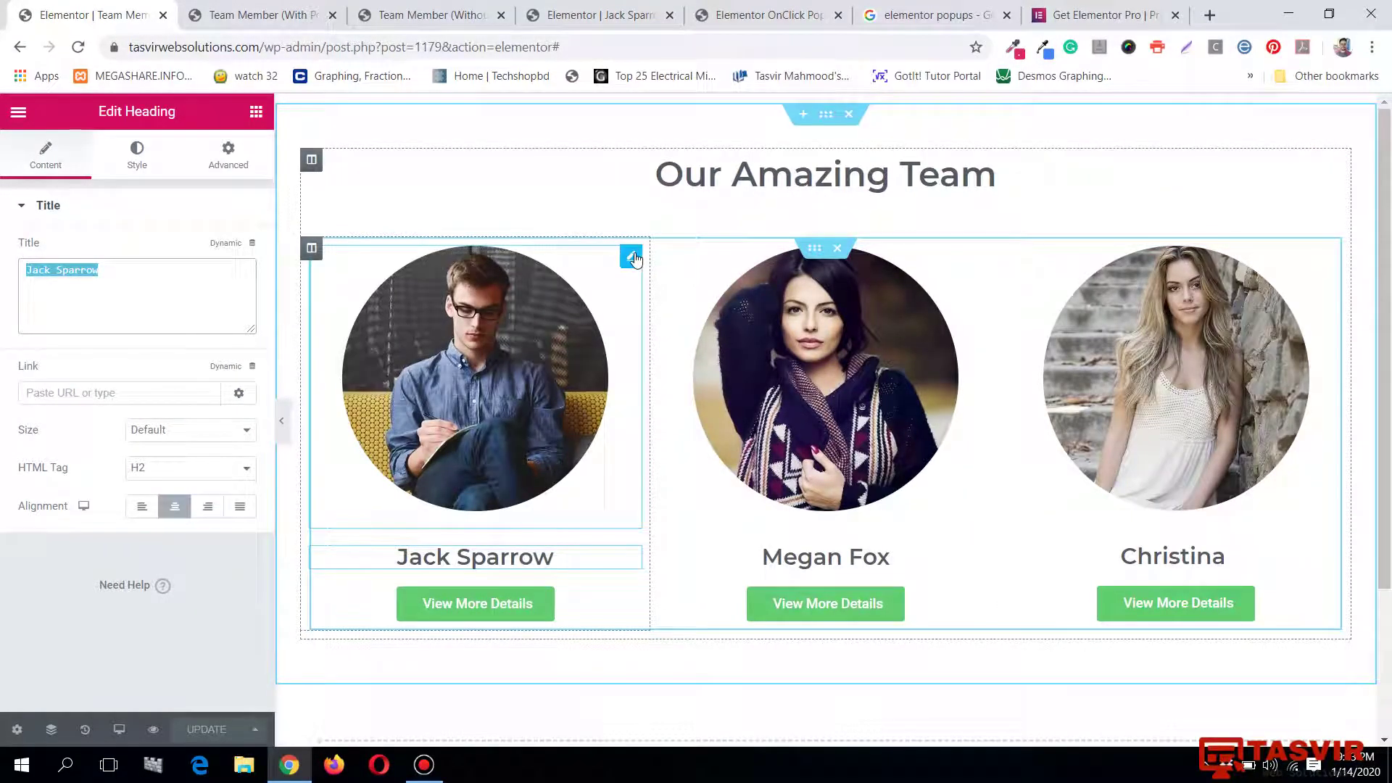
pyautogui.rightClick(637, 255)
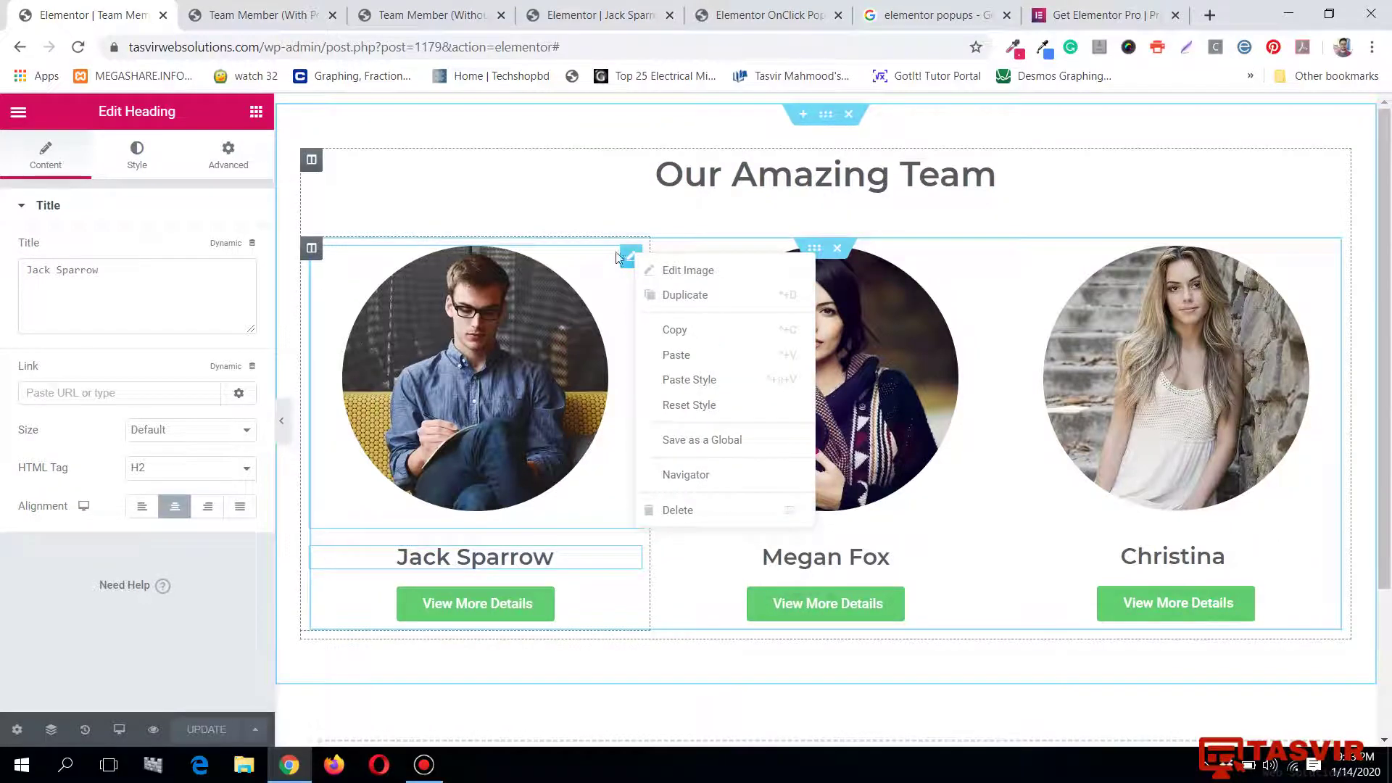
pyautogui.click(628, 253)
pyautogui.rightClick(629, 254)
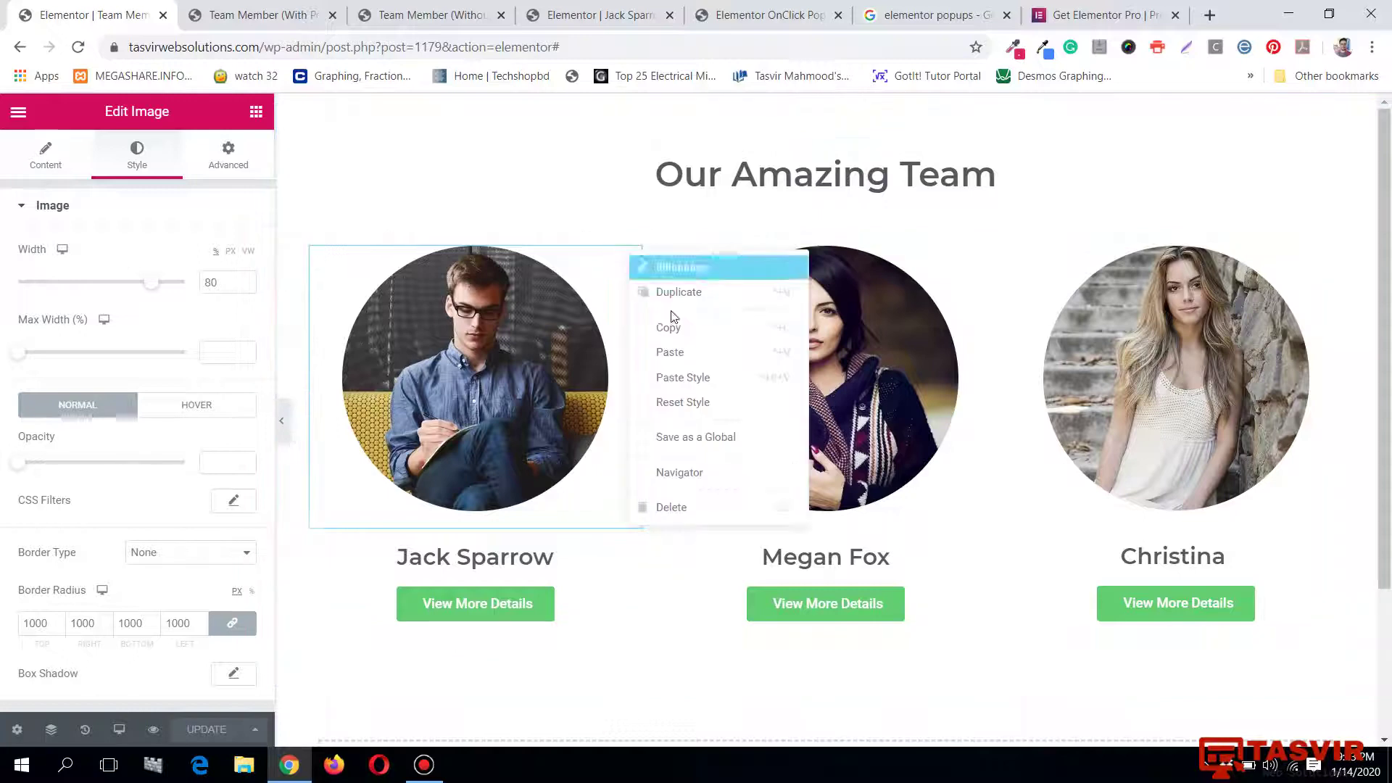
pyautogui.click(672, 323)
pyautogui.click(395, 6)
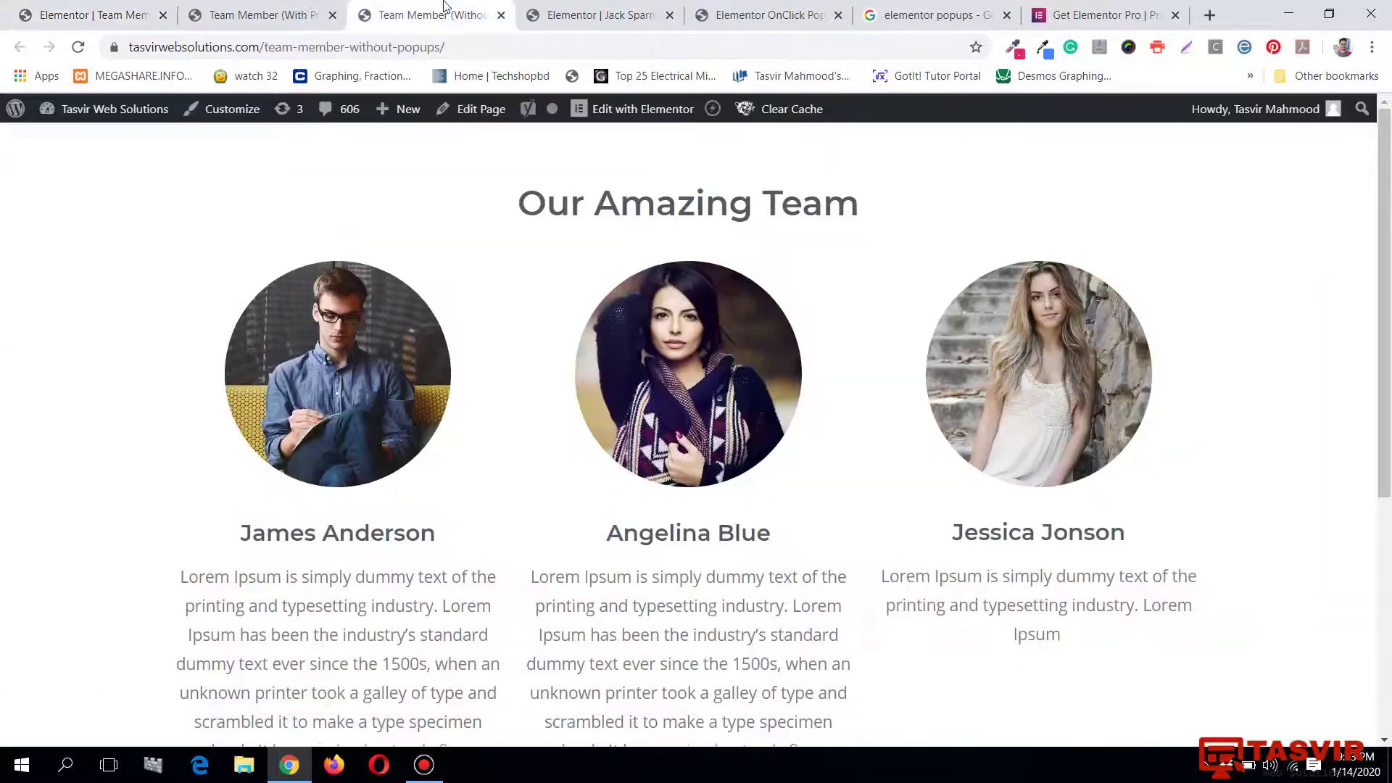
pyautogui.click(576, 10)
pyautogui.rightClick(788, 419)
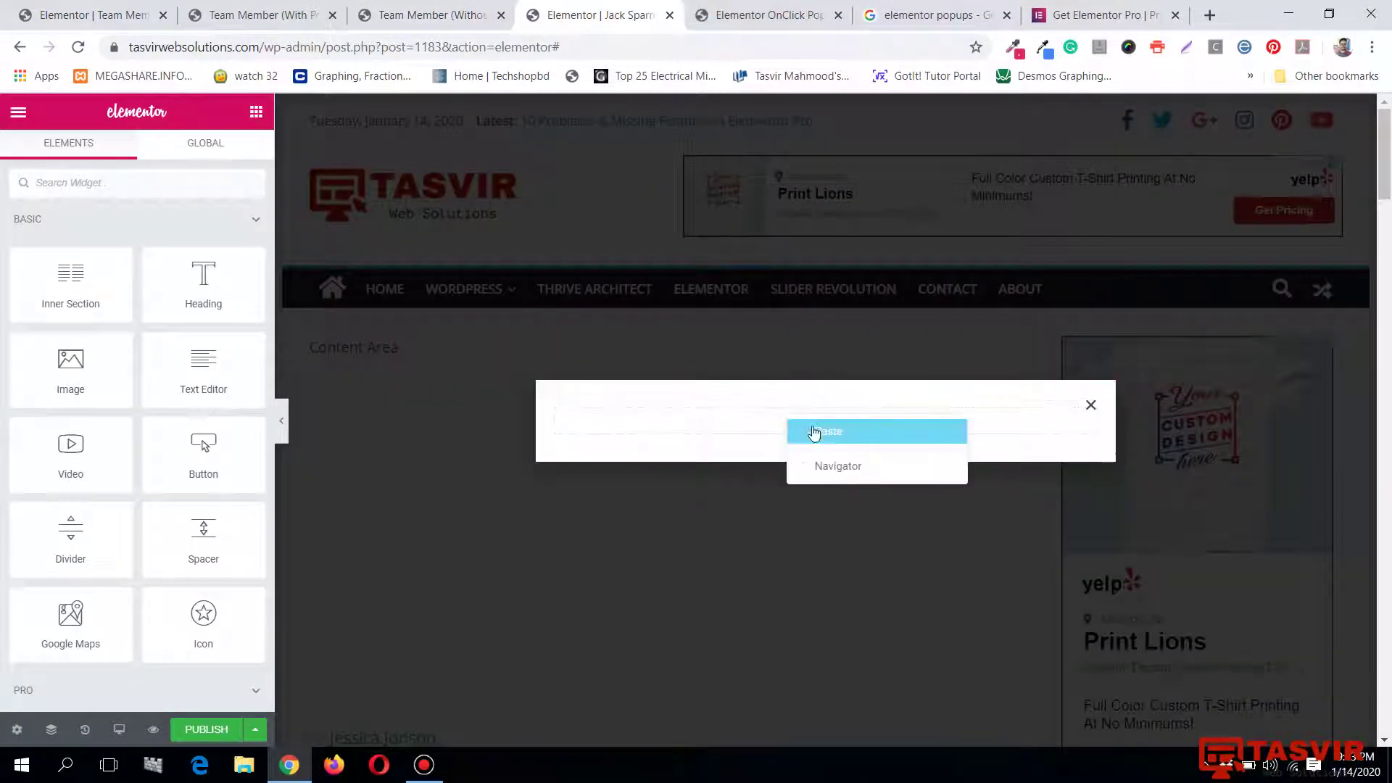
pyautogui.click(794, 433)
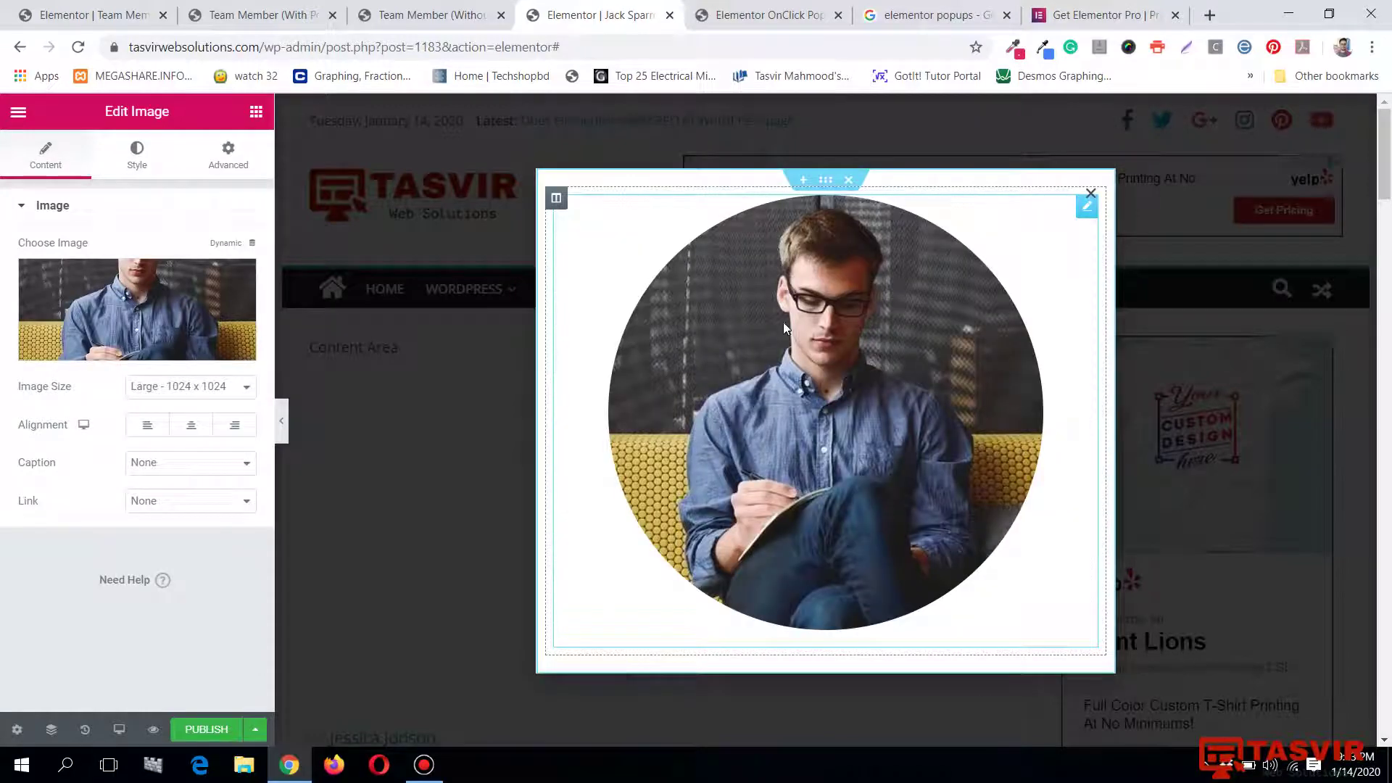
# Copy the first team member's name heading from the team page and paste it below the portrait in the popup.
pyautogui.click(93, 14)
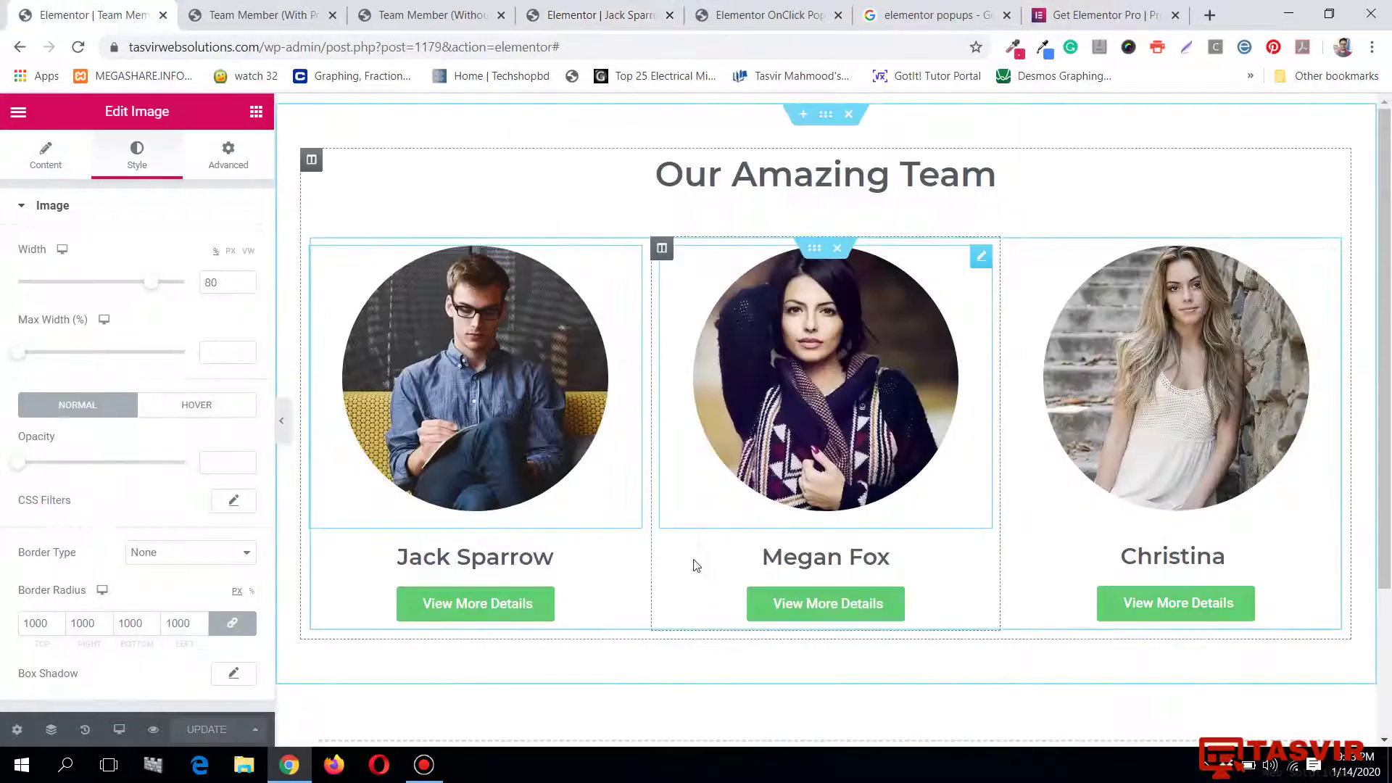
pyautogui.rightClick(637, 559)
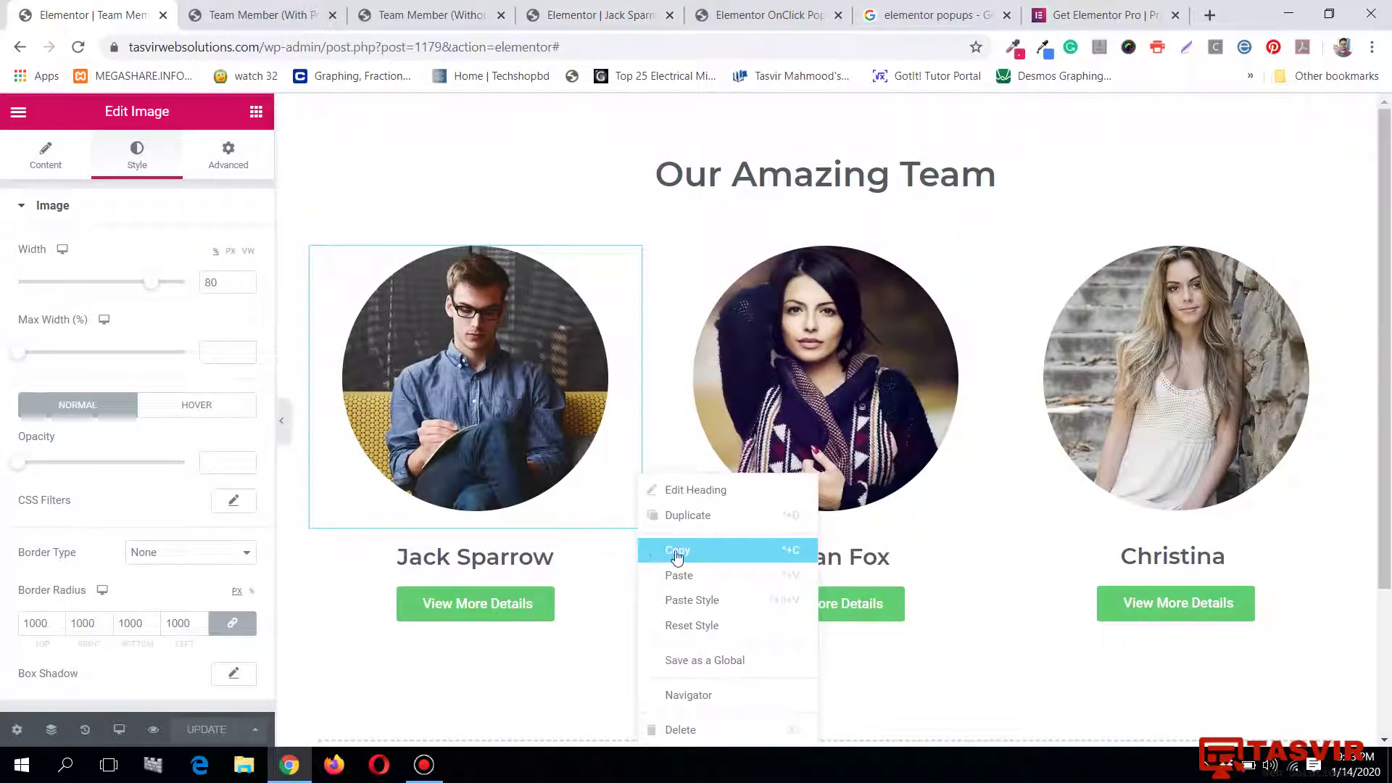
pyautogui.click(677, 552)
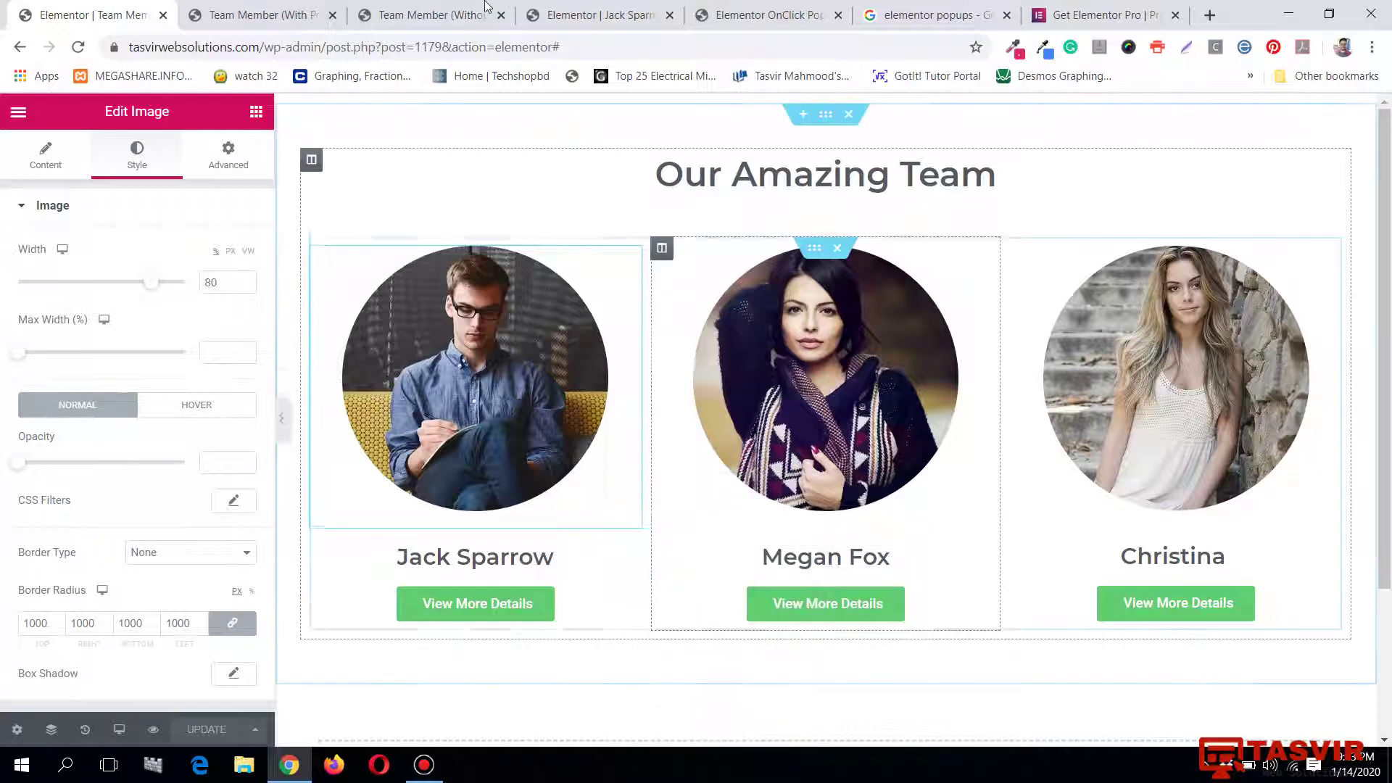
pyautogui.click(435, 14)
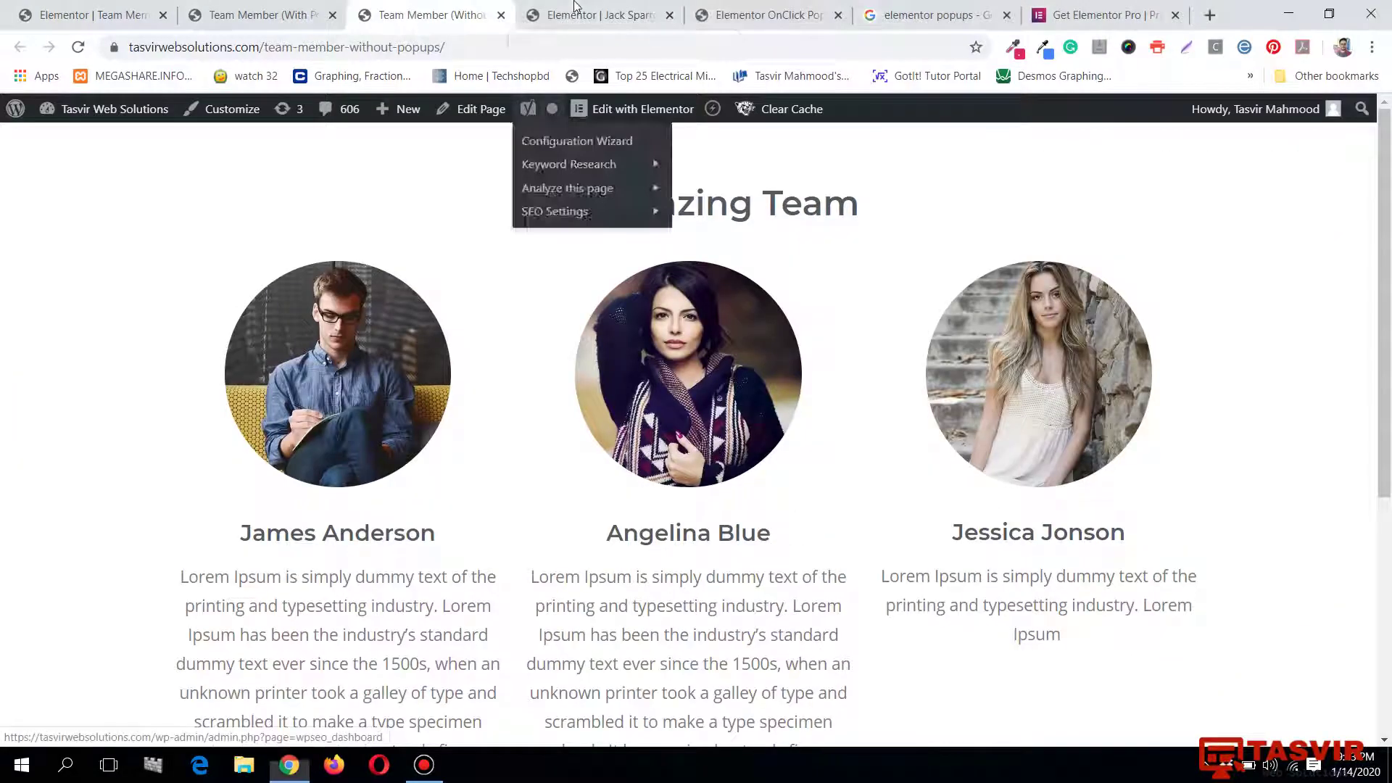
pyautogui.click(580, 14)
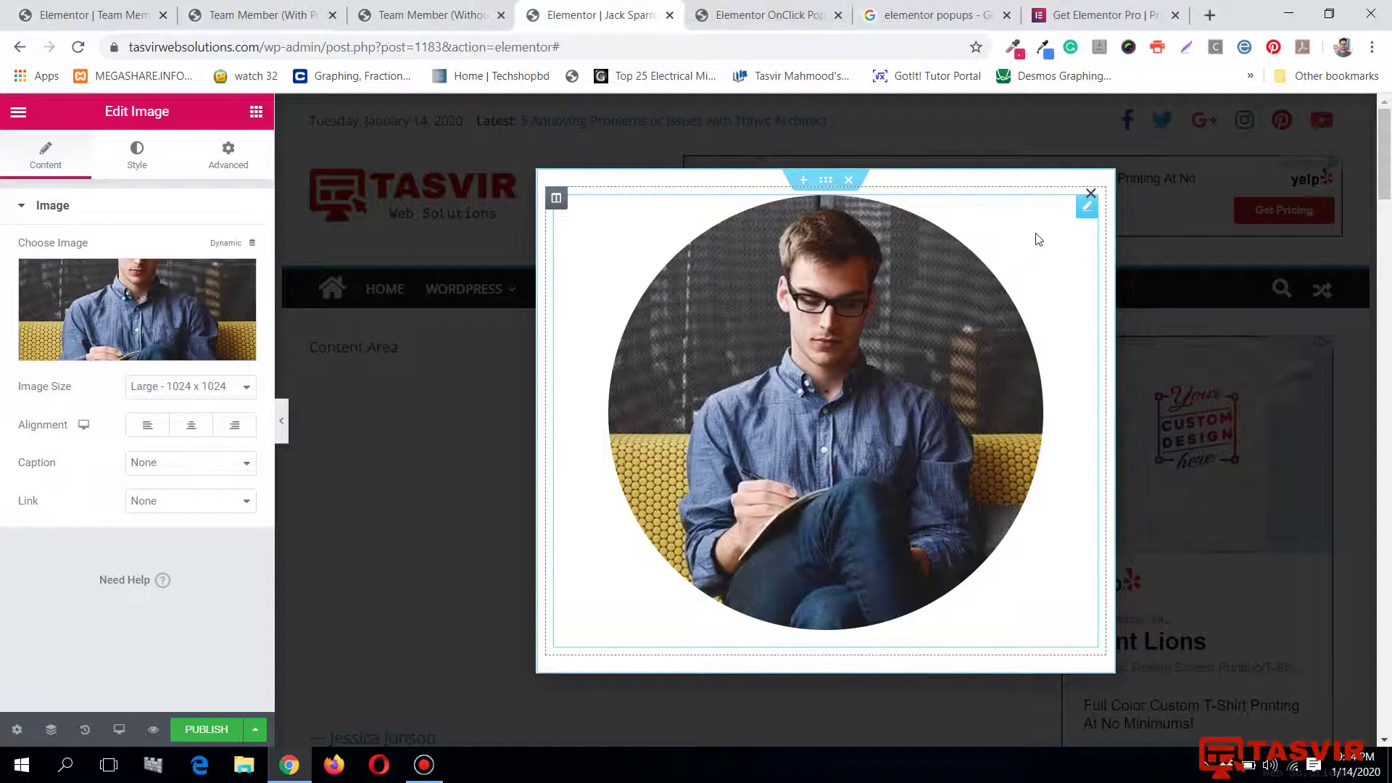
pyautogui.rightClick(1092, 208)
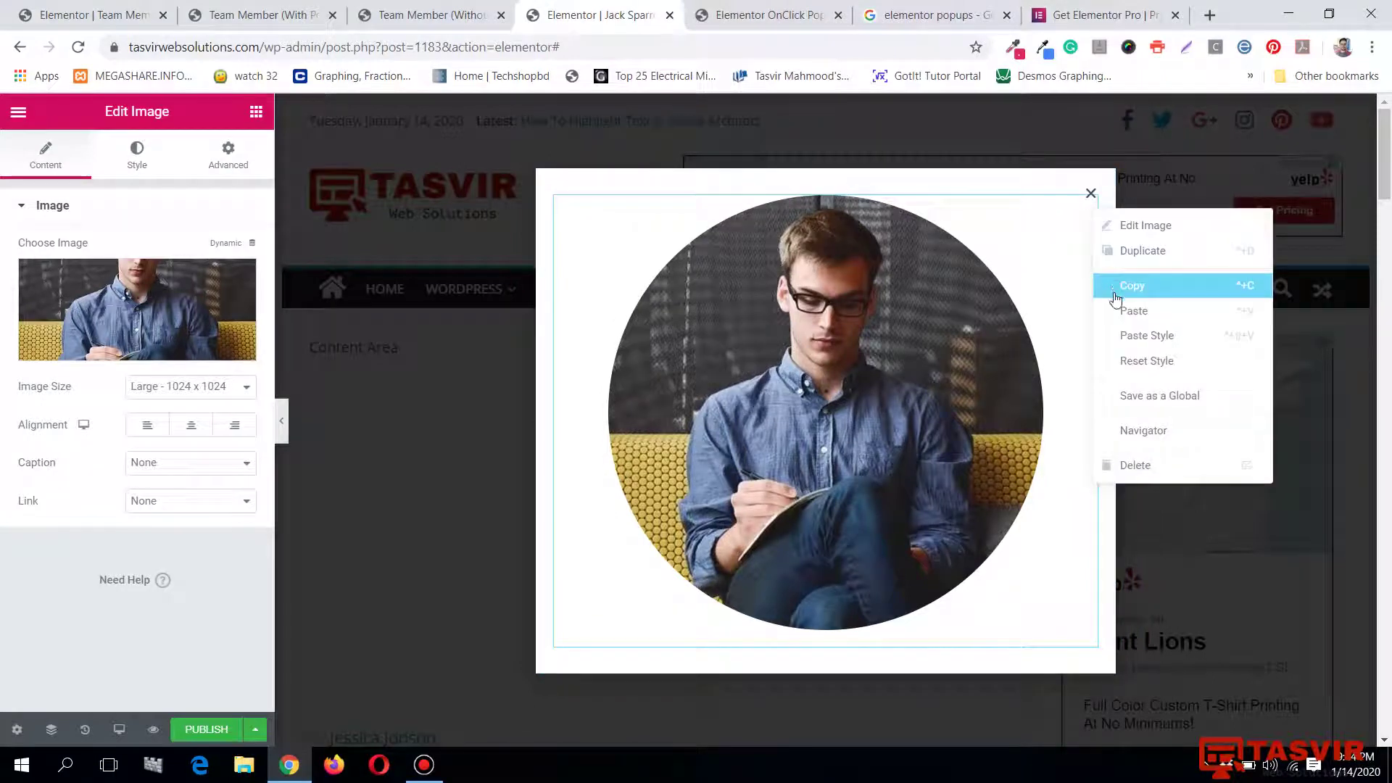
pyautogui.click(1133, 310)
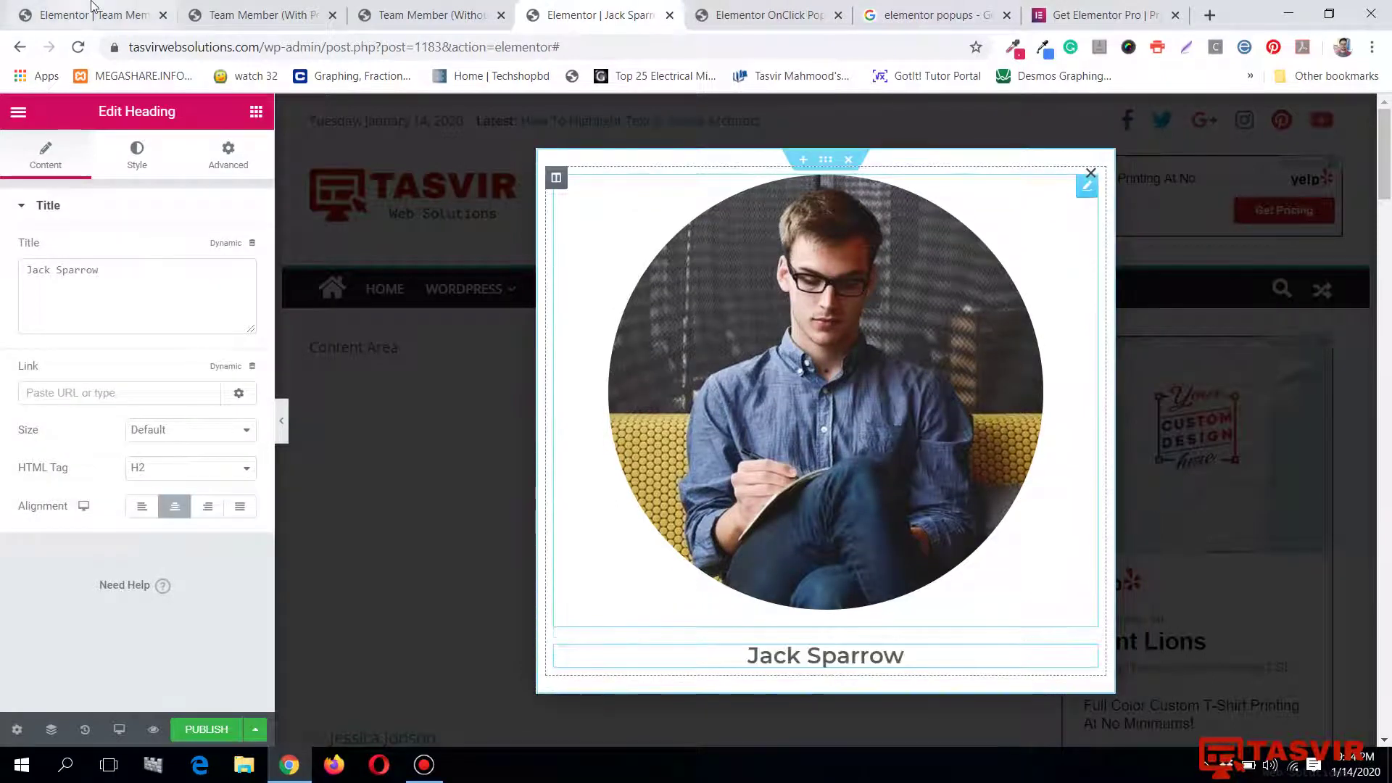
# Check the team pages for what the popup still lacks, and add a Text Editor widget below the name heading in the popup.
pyautogui.click(91, 6)
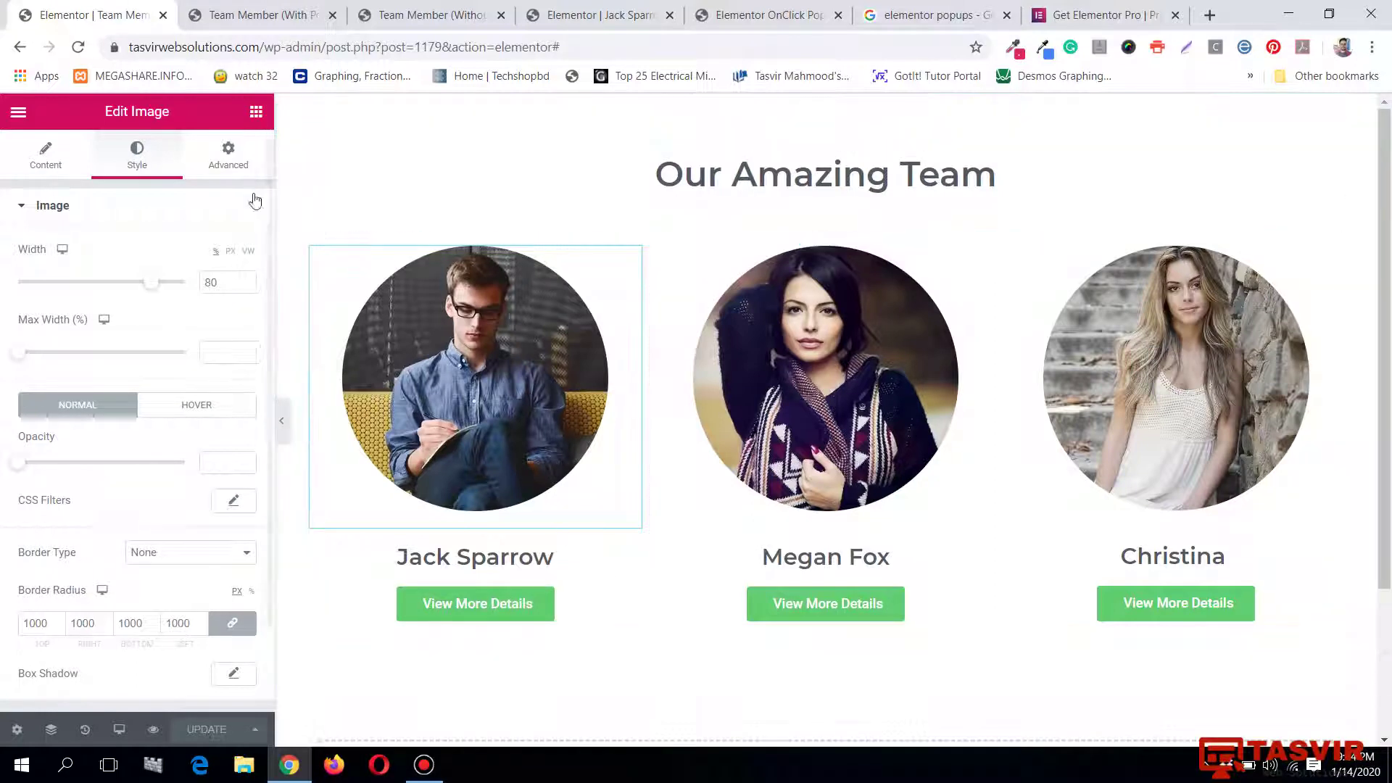
pyautogui.click(255, 15)
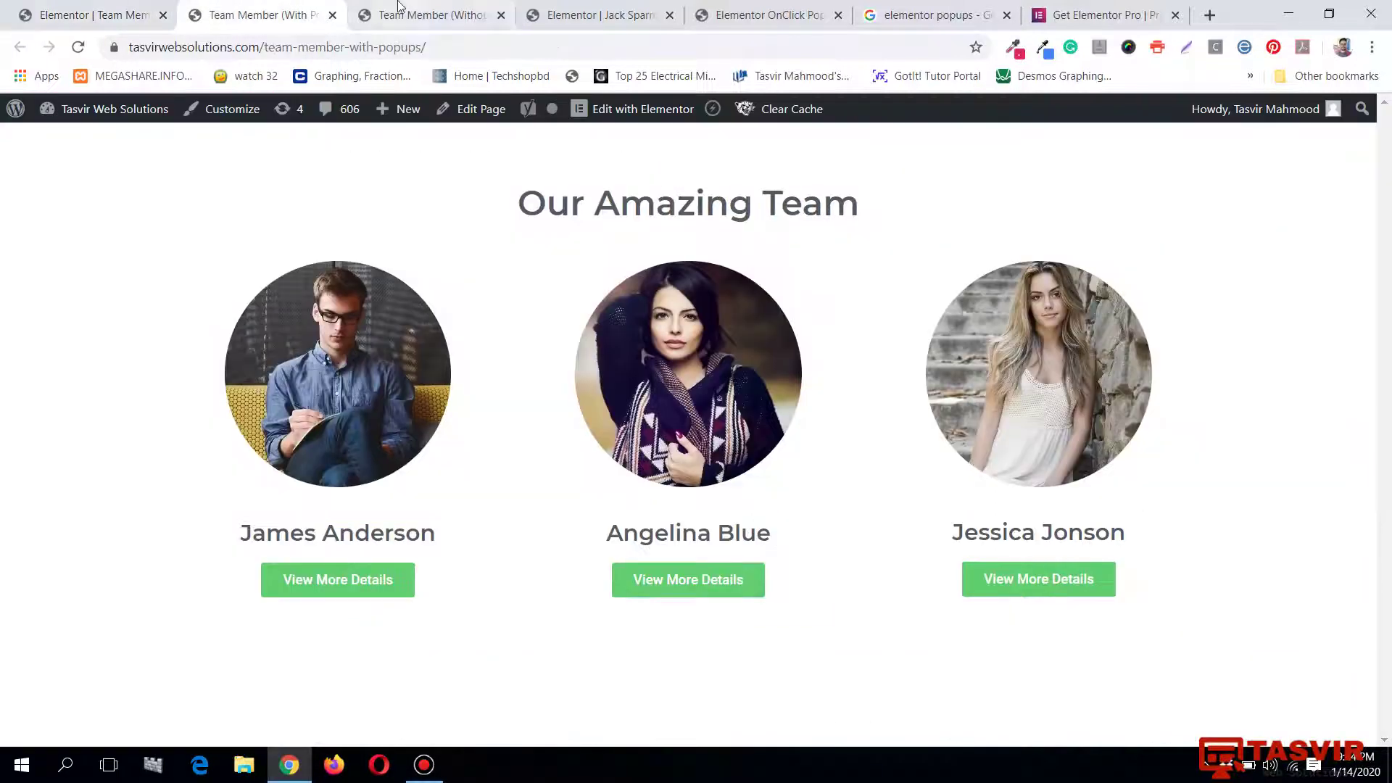
pyautogui.click(398, 6)
pyautogui.click(540, 13)
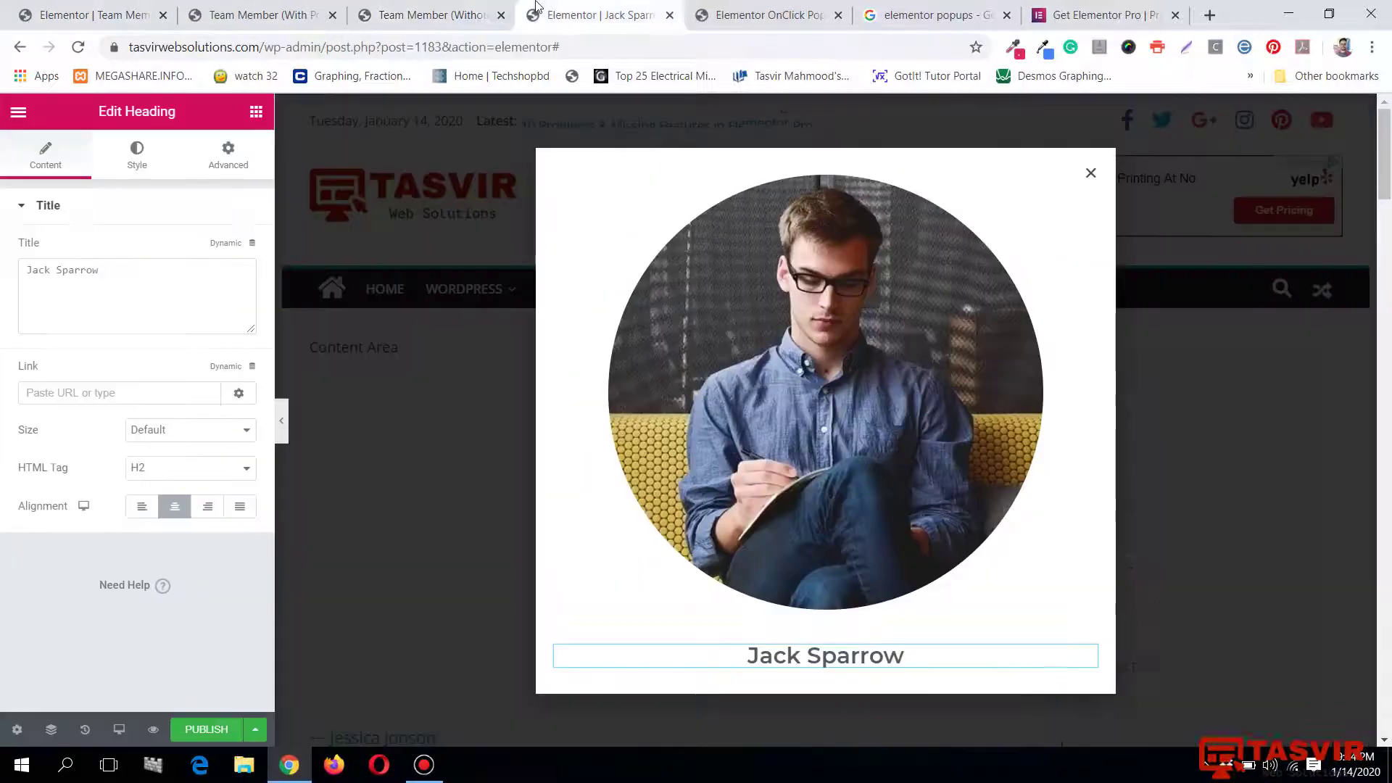
pyautogui.click(256, 111)
pyautogui.moveTo(181, 366); pyautogui.dragTo(898, 652)
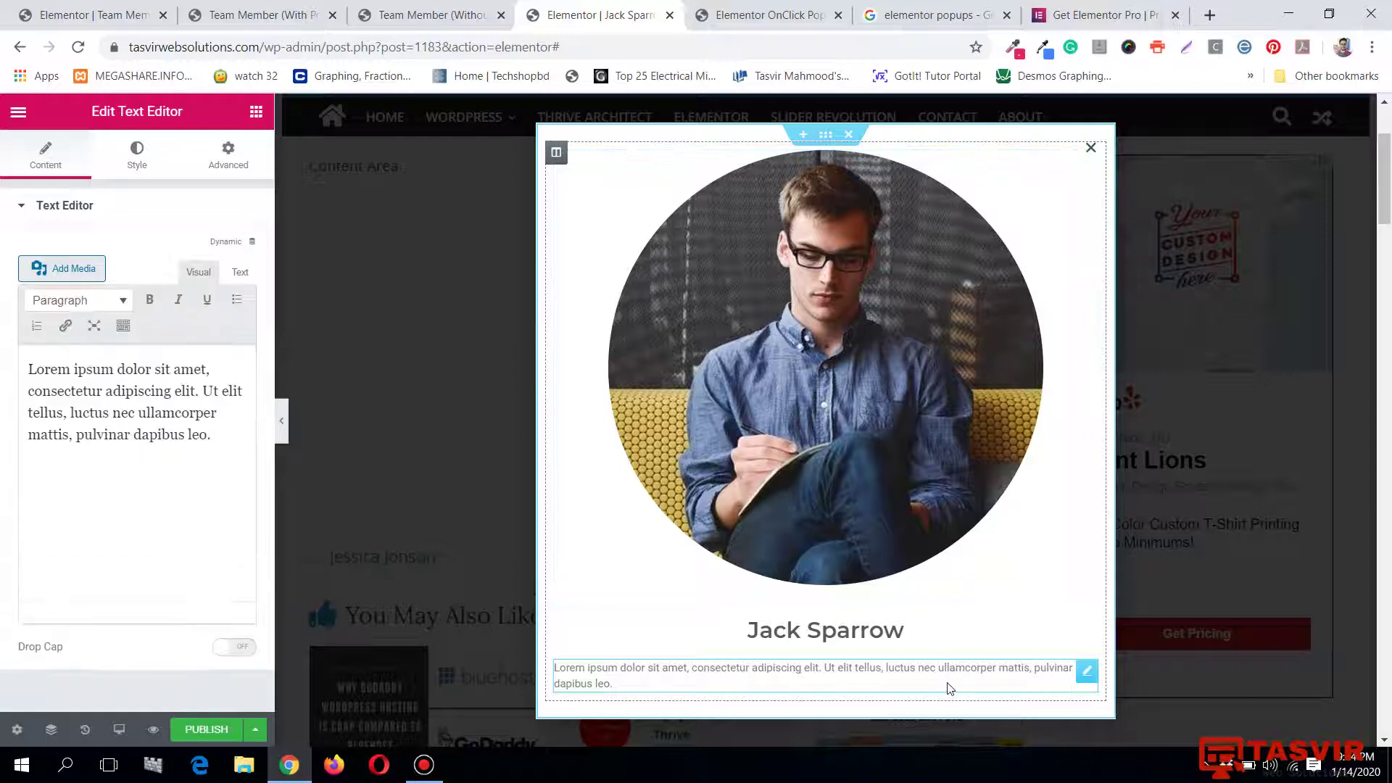
# Make the popup portrait square-cornered with a border radius of 0 and reduce its width to 50%.
pyautogui.click(1086, 141)
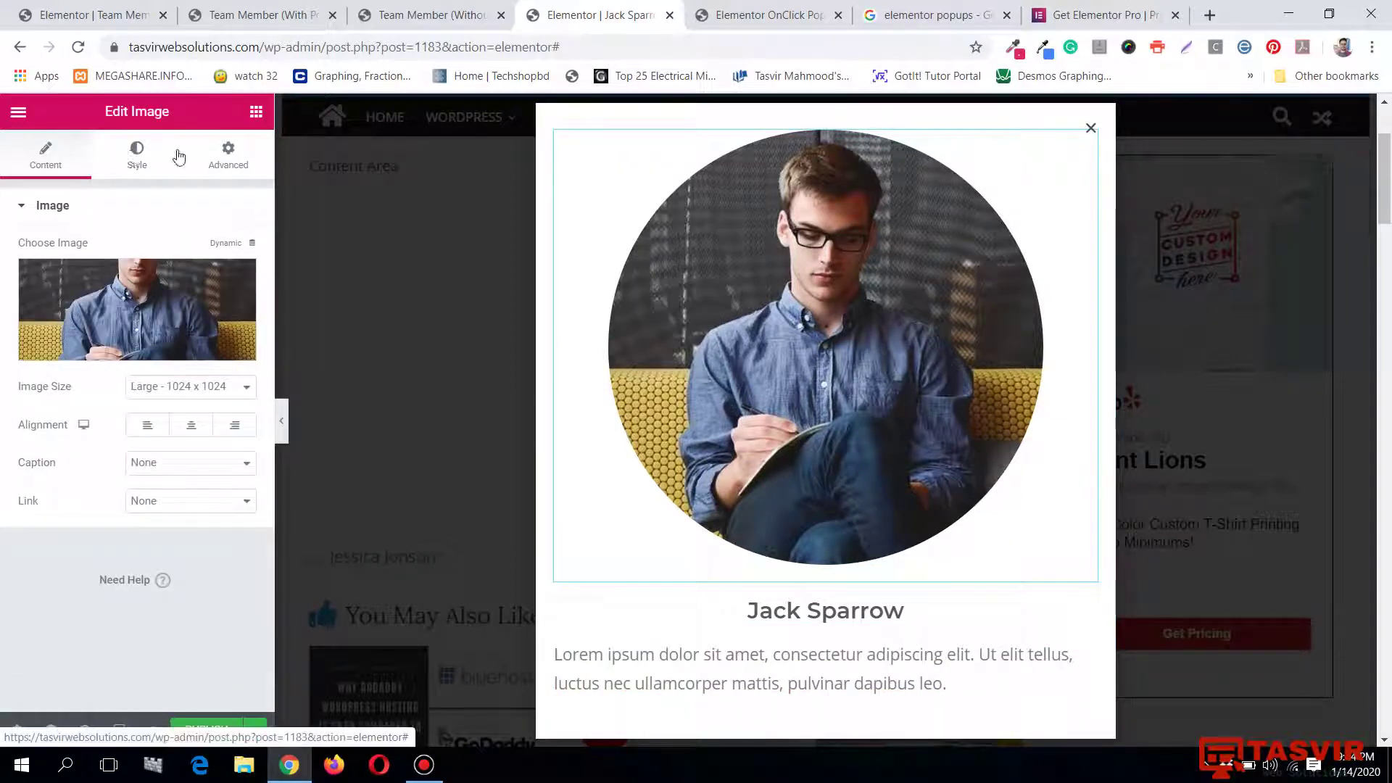
pyautogui.click(138, 181)
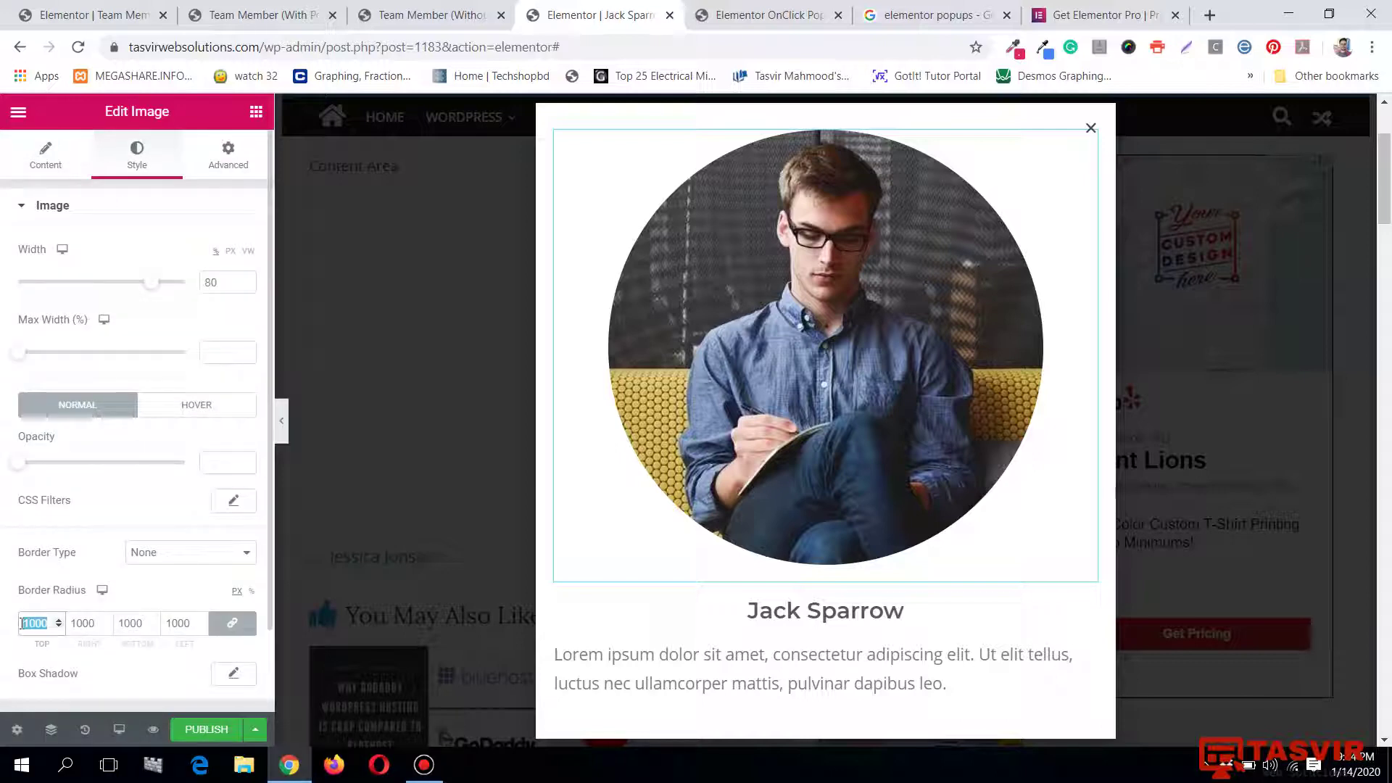
pyautogui.write('0')
pyautogui.scroll(-1, 942, 647)
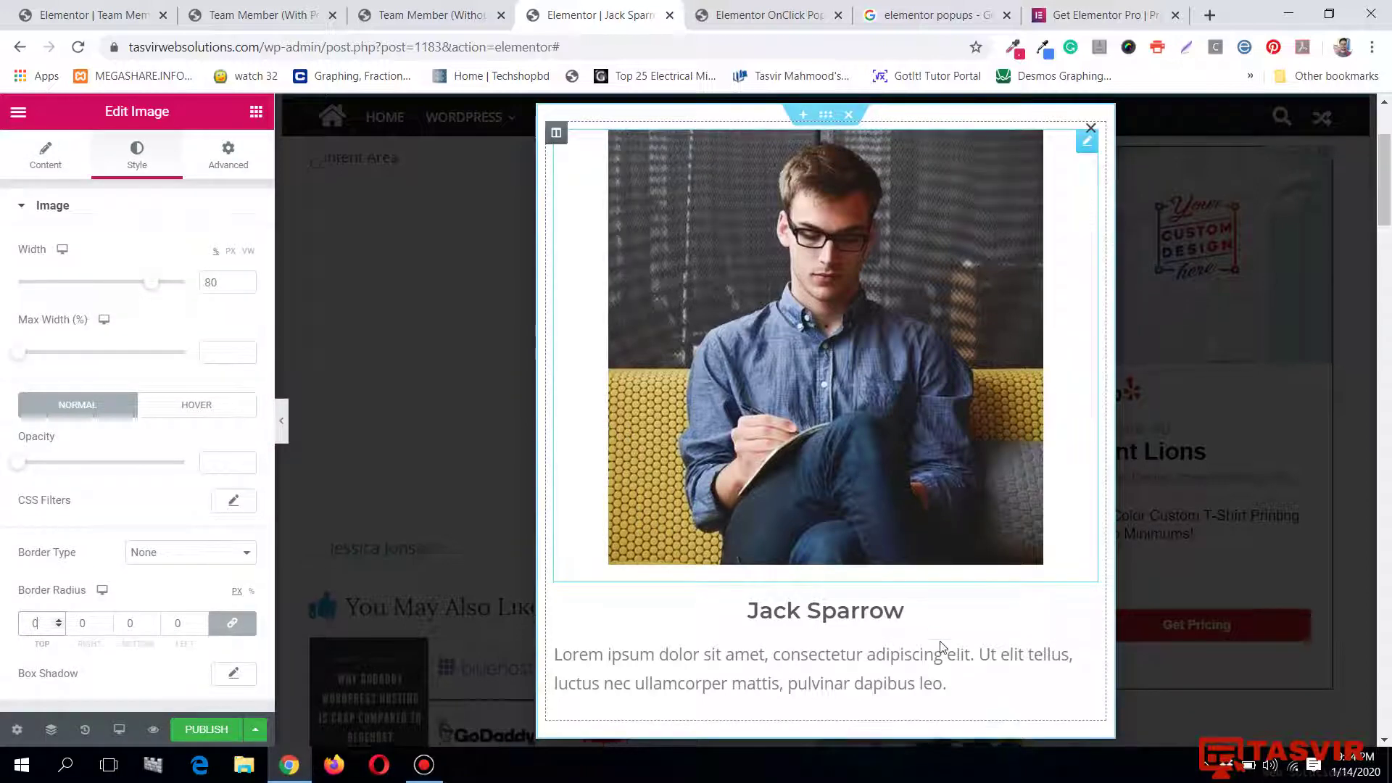
pyautogui.scroll(2, 1006, 649)
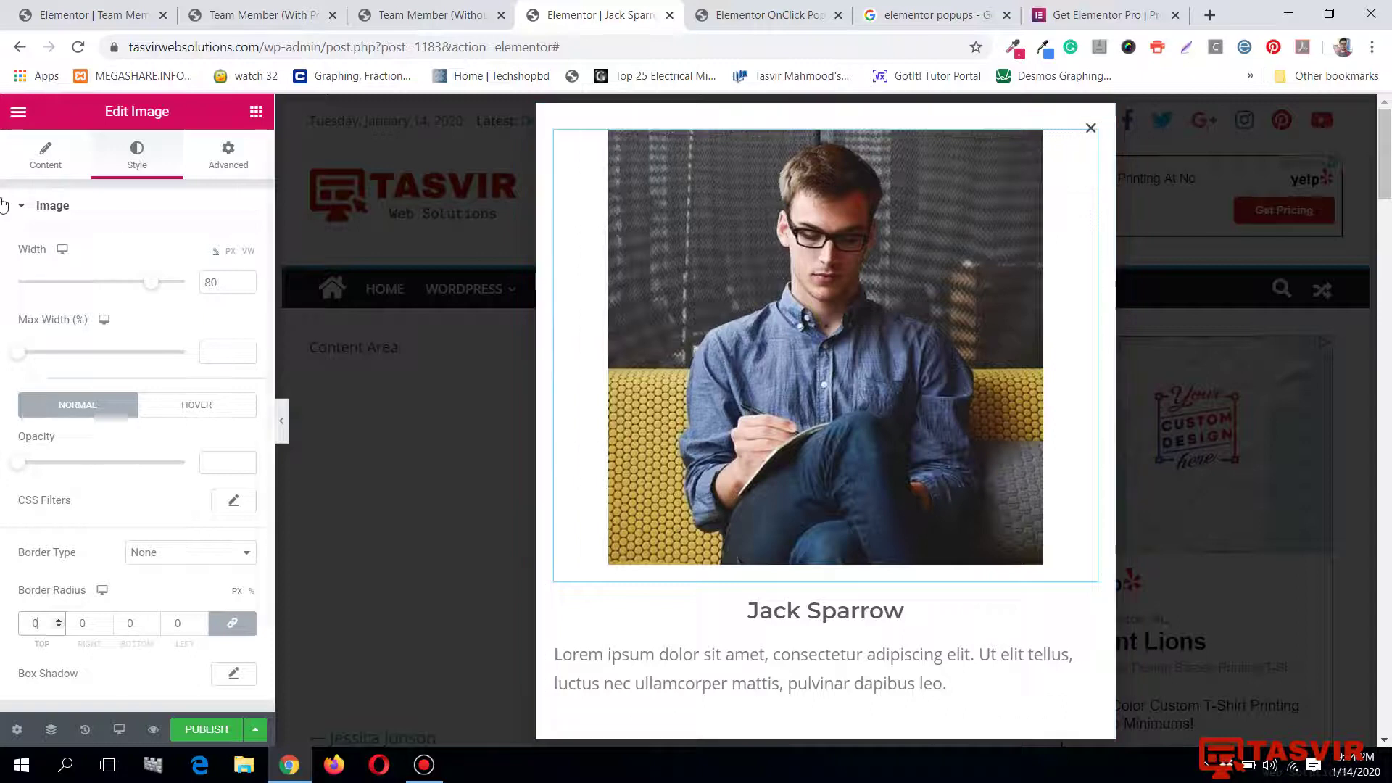
pyautogui.moveTo(155, 285); pyautogui.dragTo(104, 271)
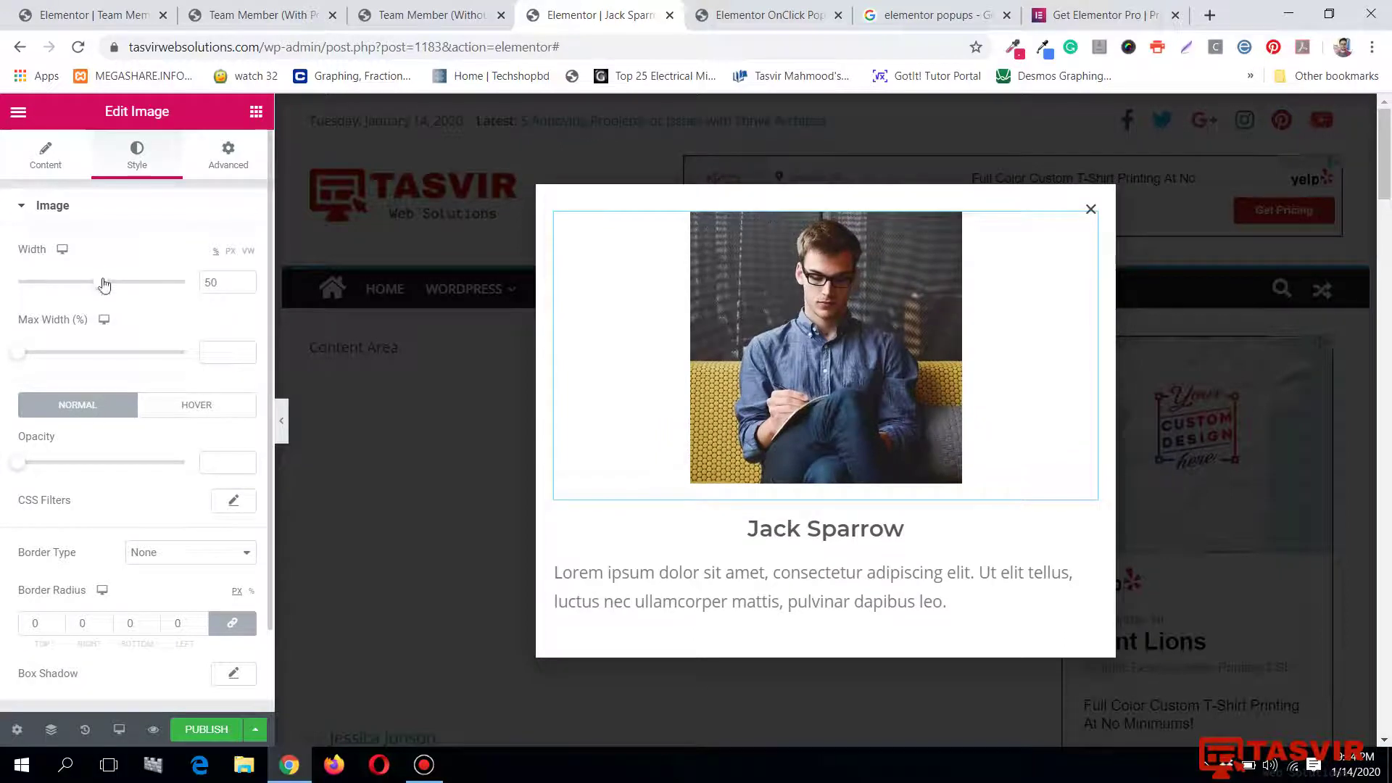
# Copy the first member's entire description paragraph from the finished team page without popups.
pyautogui.click(253, 15)
pyautogui.click(81, 10)
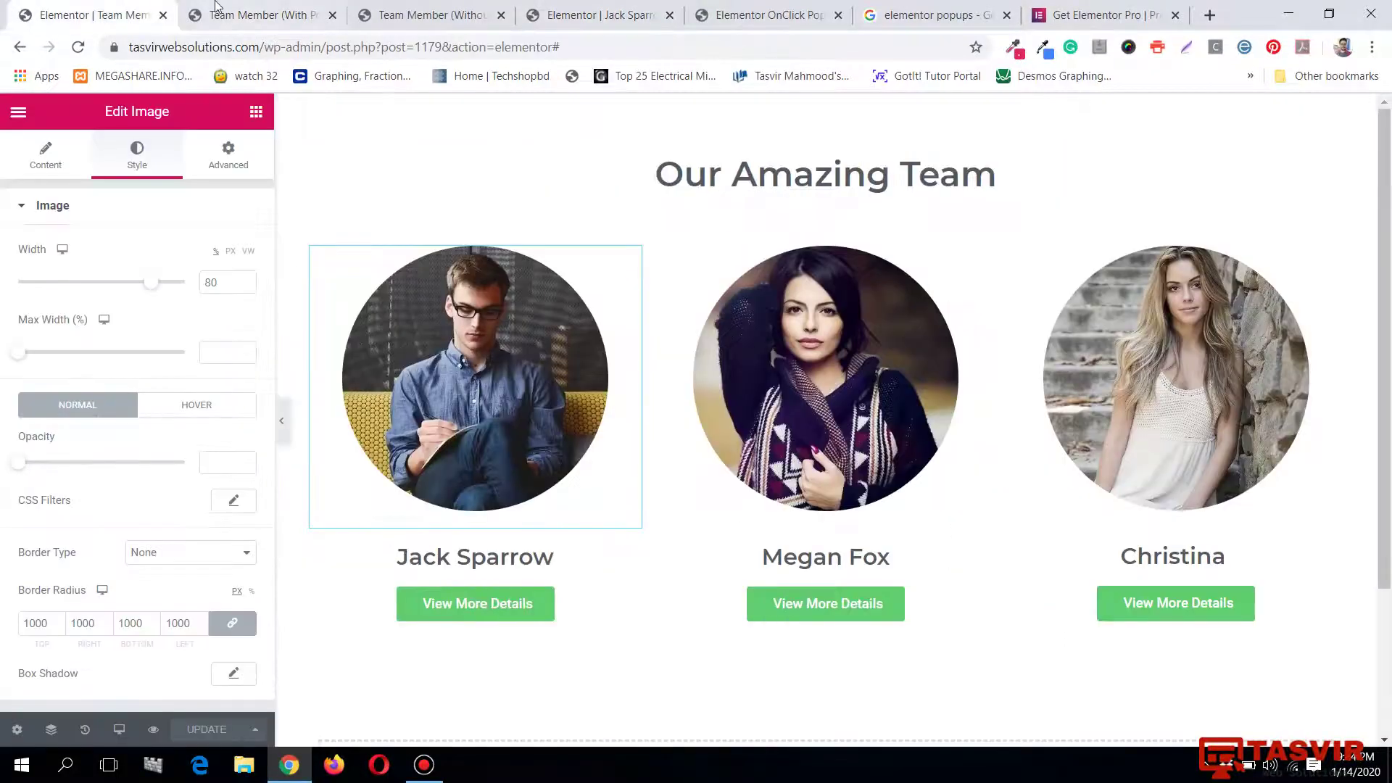
pyautogui.click(254, 14)
pyautogui.click(406, 14)
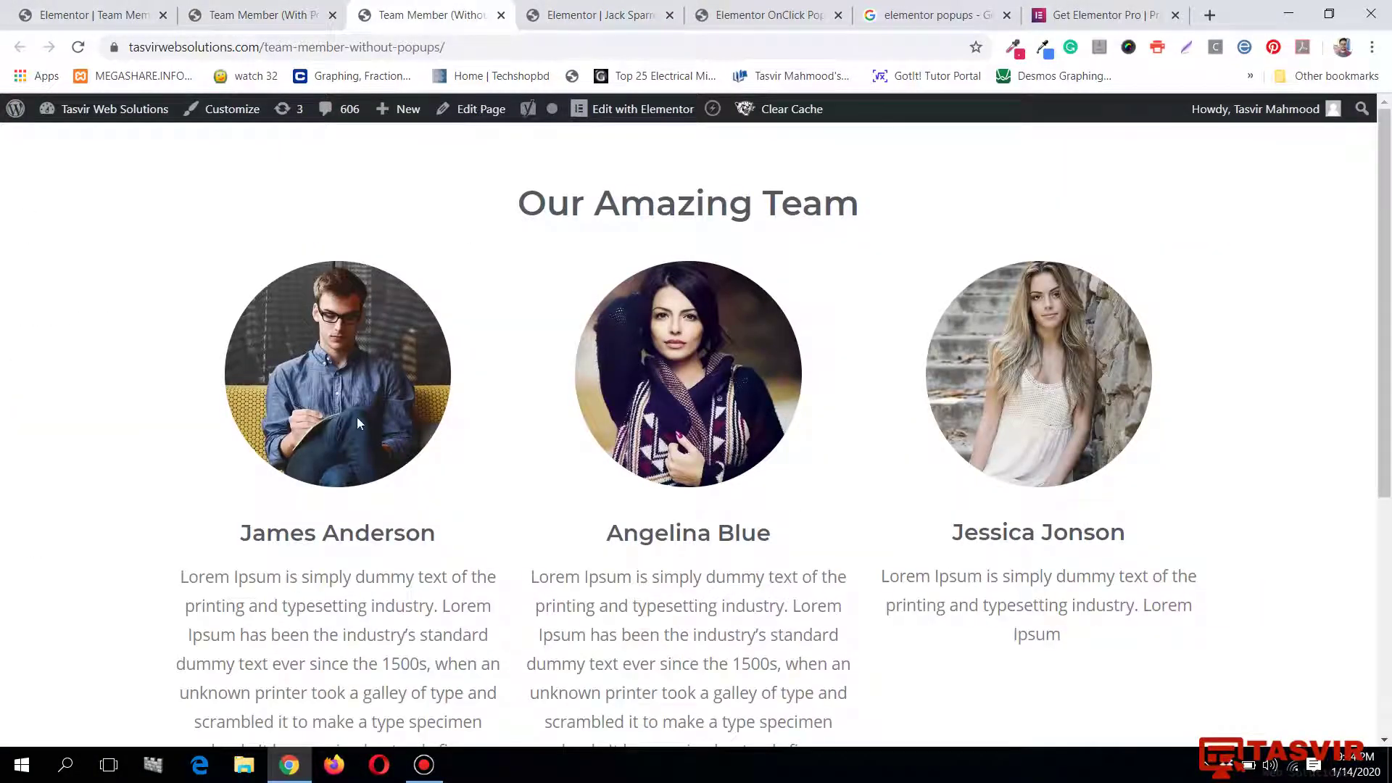
pyautogui.scroll(-4, 357, 416)
pyautogui.moveTo(168, 314); pyautogui.dragTo(379, 537)
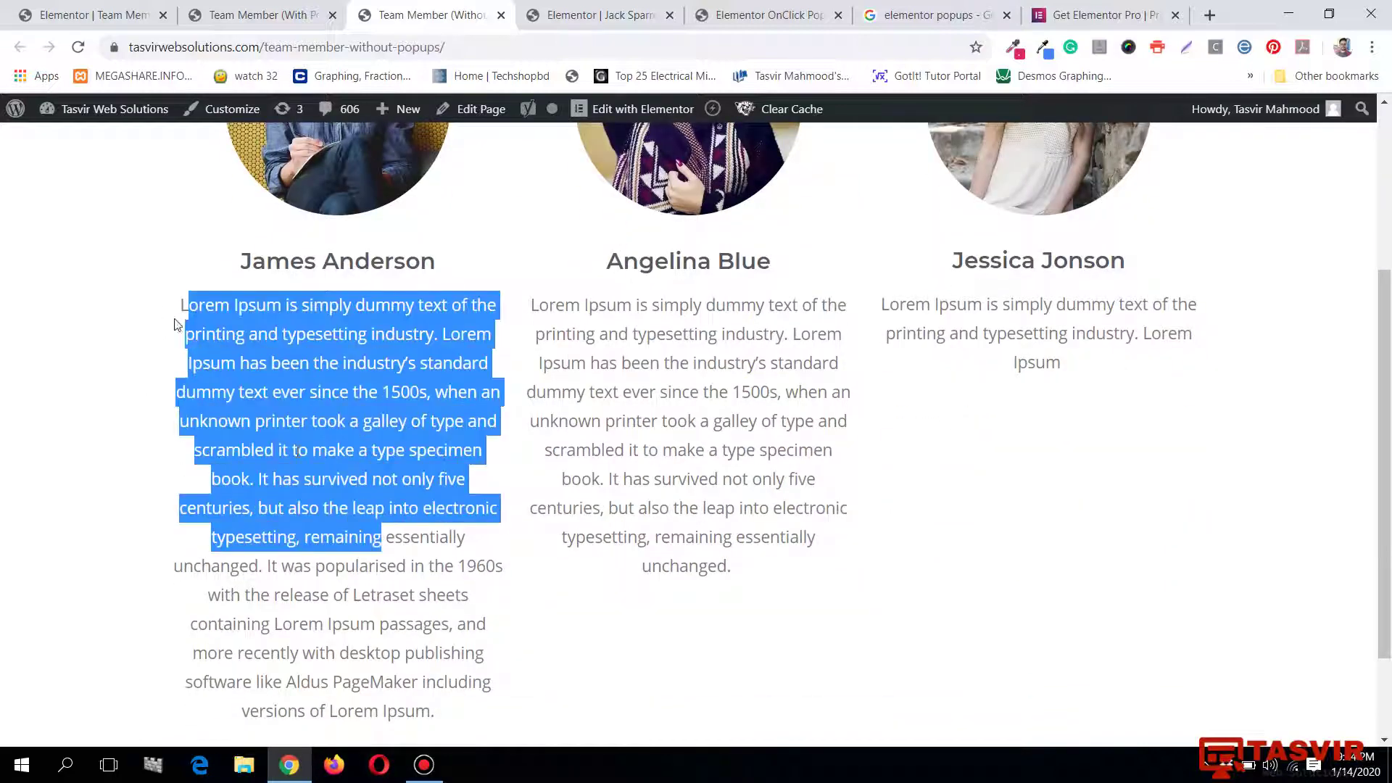
pyautogui.click(174, 316)
pyautogui.scroll(-2, 176, 321)
pyautogui.scroll(3, 175, 321)
pyautogui.scroll(-1, 174, 322)
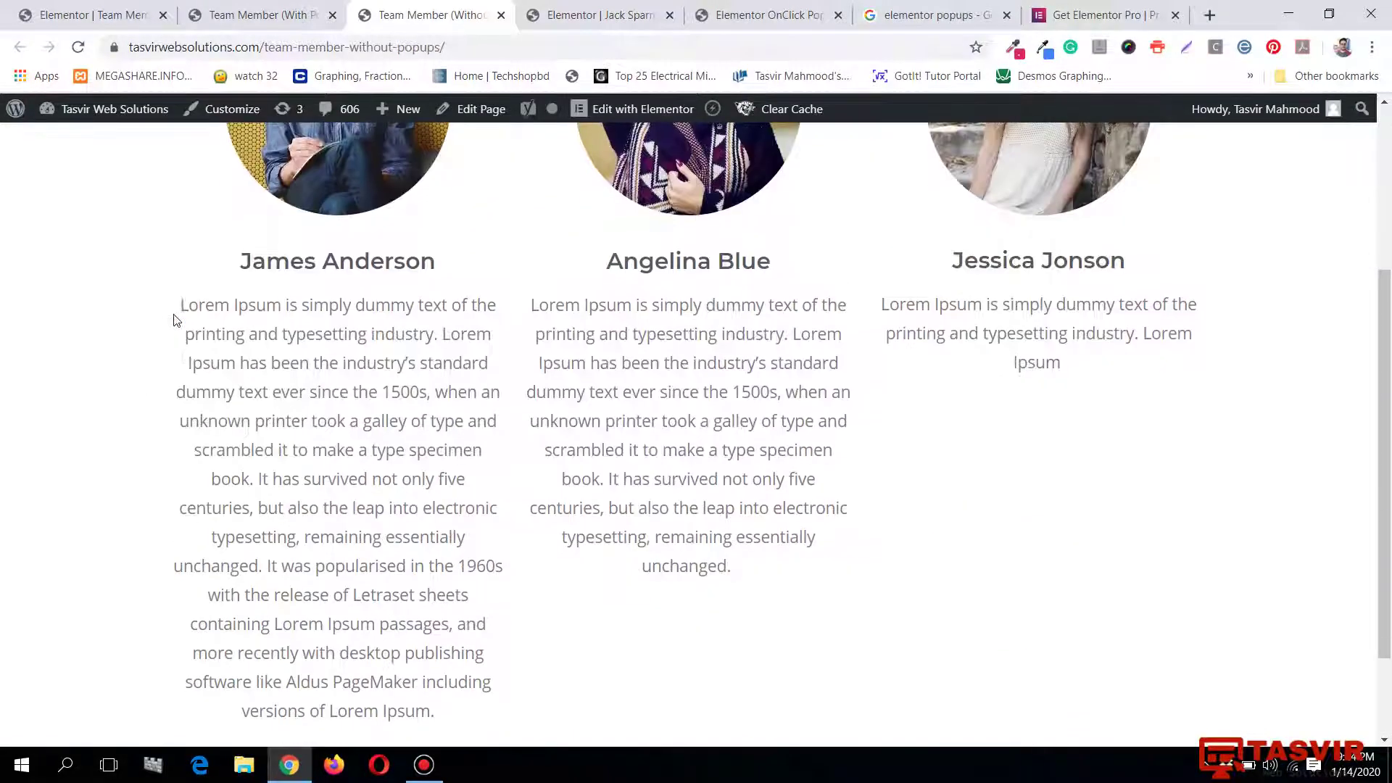
pyautogui.moveTo(179, 312); pyautogui.dragTo(497, 715)
pyautogui.scroll(-2, 498, 715)
pyautogui.rightClick(305, 299)
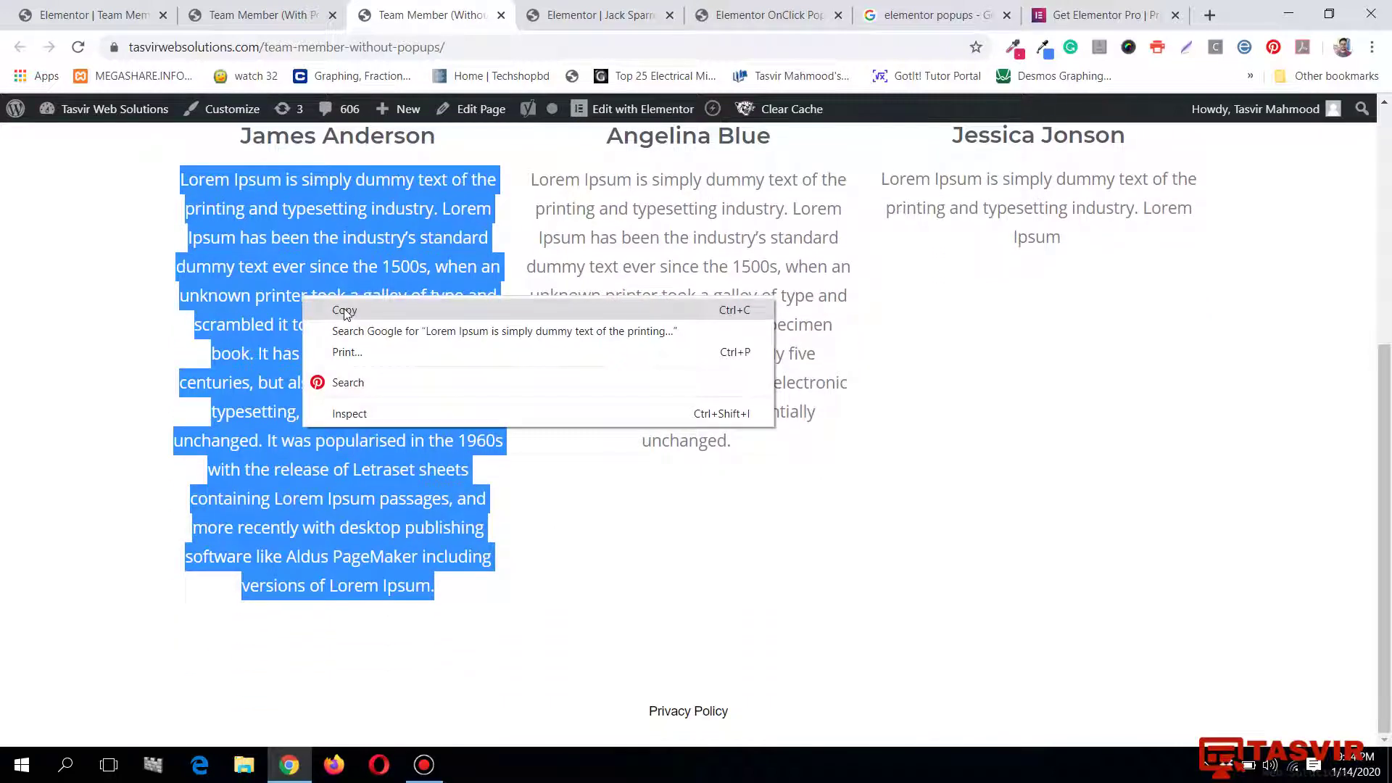
pyautogui.click(346, 310)
pyautogui.scroll(5, 696, 362)
# Replace the placeholder text below the name in the popup with the copied description, pasted as plain text.
pyautogui.click(594, 15)
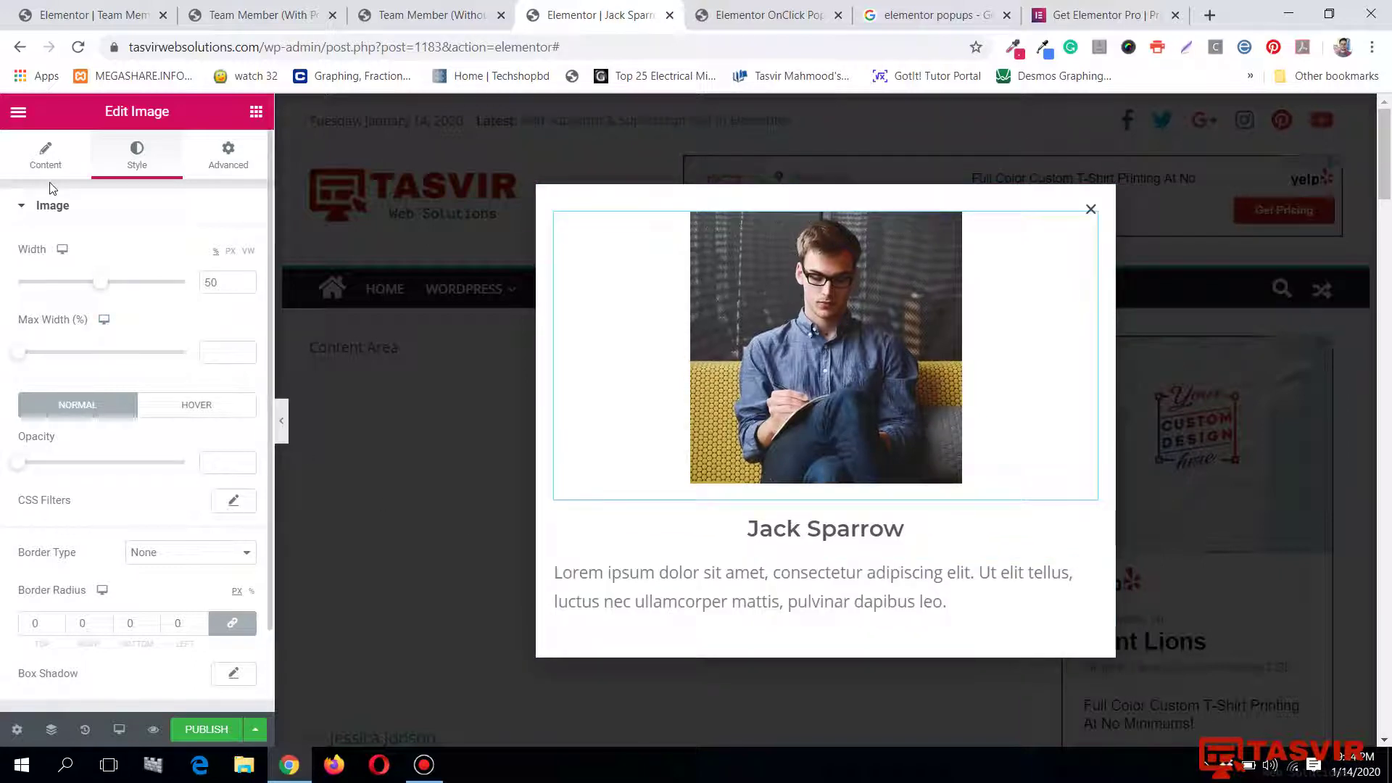
pyautogui.click(26, 158)
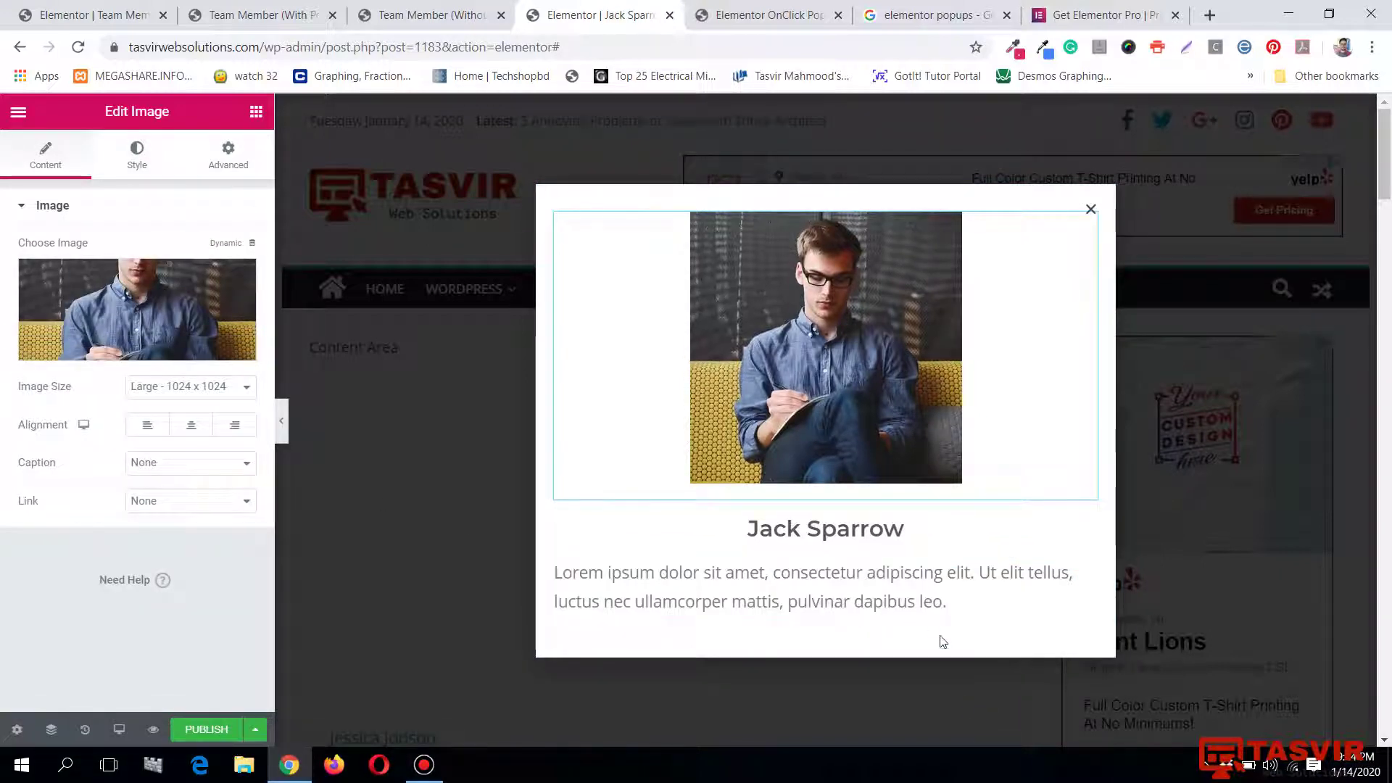
pyautogui.click(905, 602)
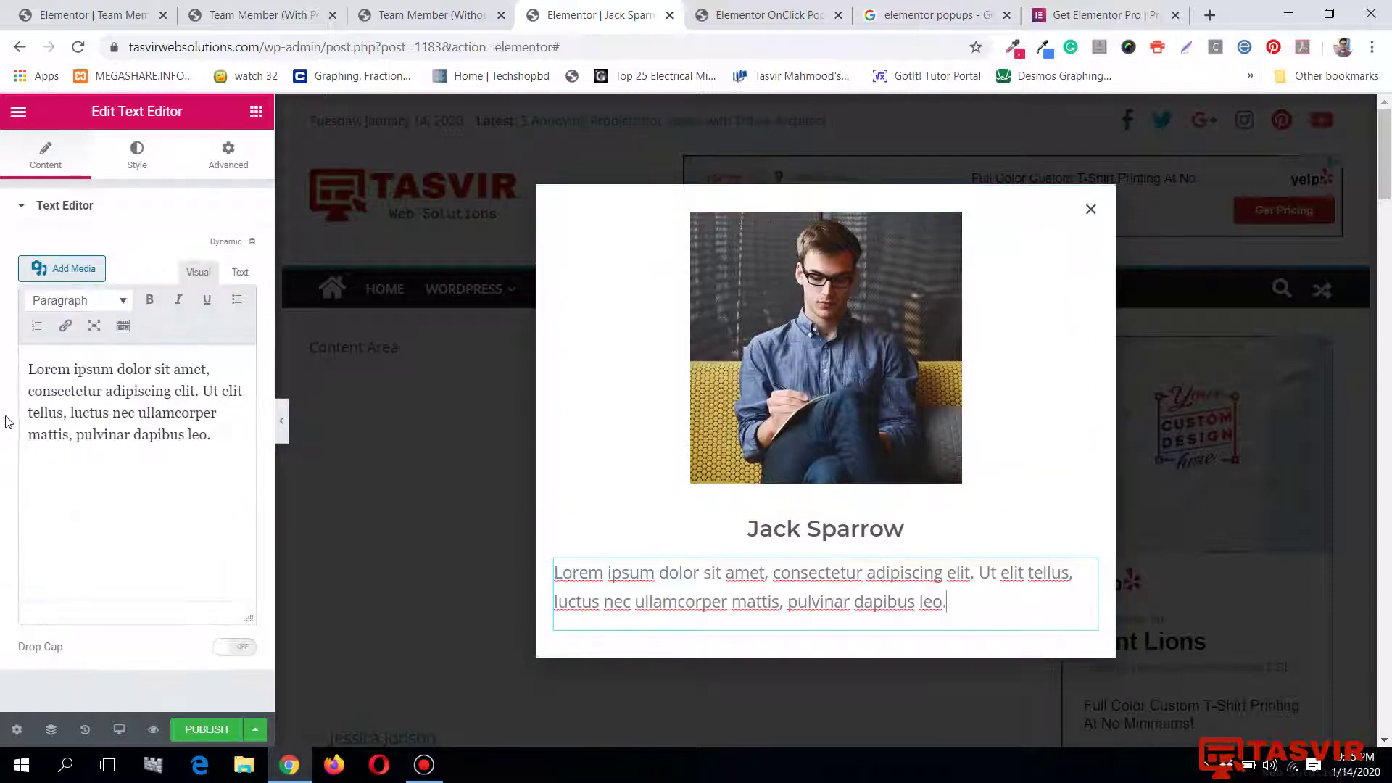
pyautogui.tripleClick(45, 390)
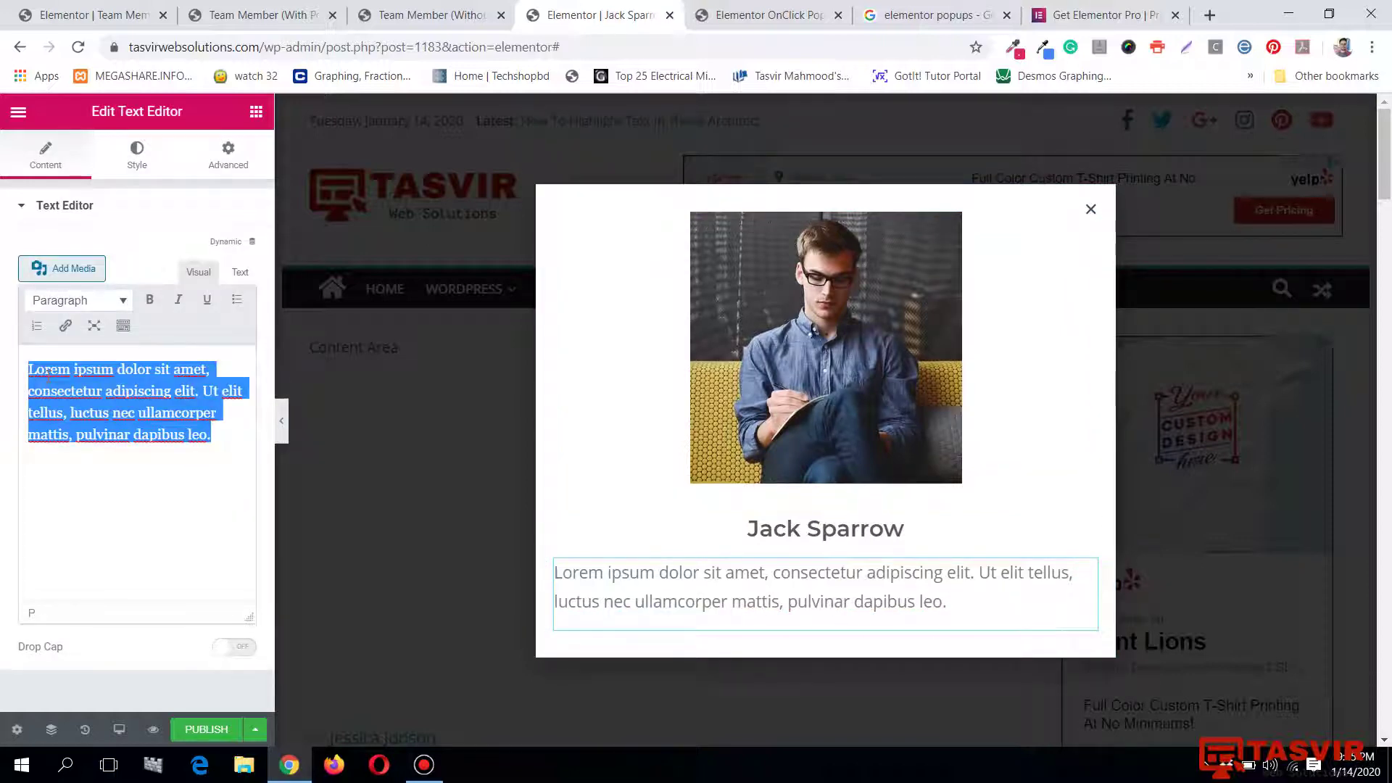
pyautogui.rightClick(47, 374)
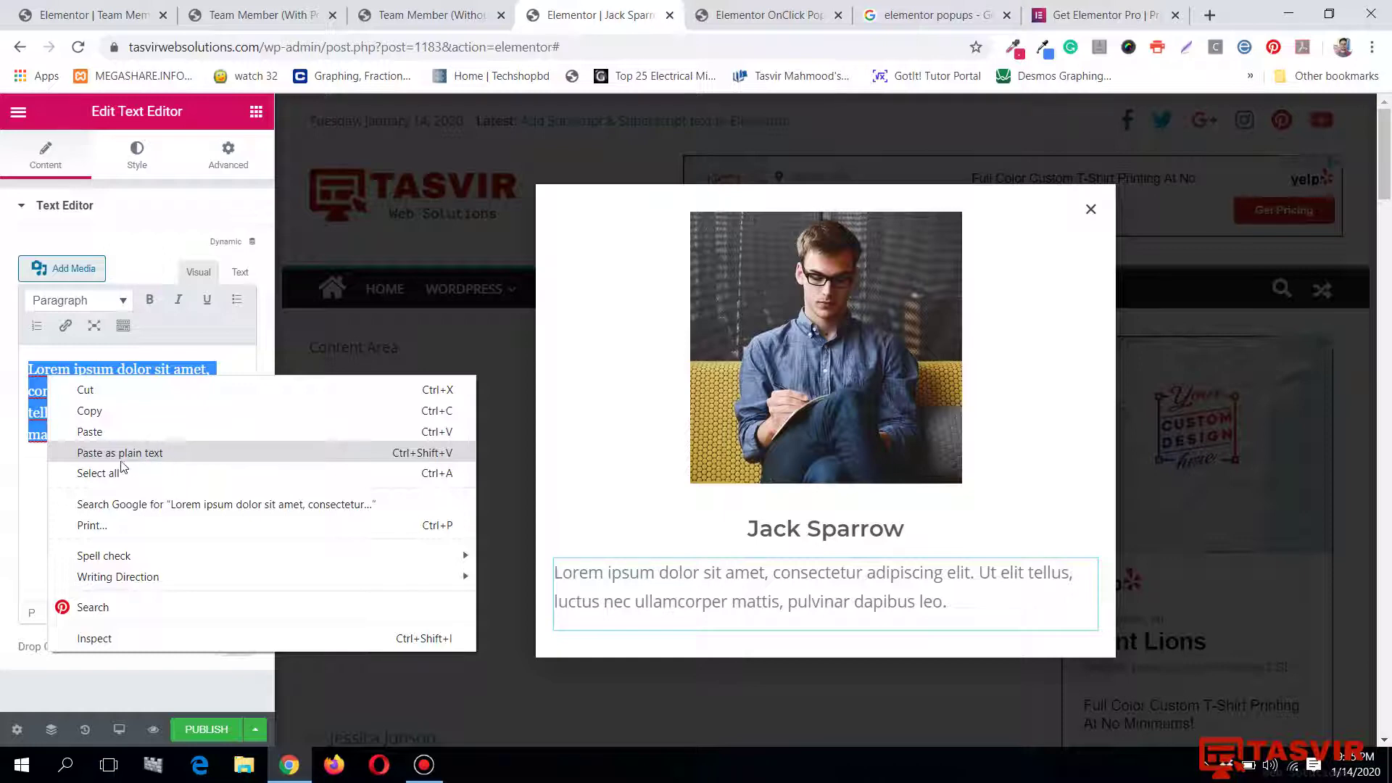
pyautogui.click(187, 461)
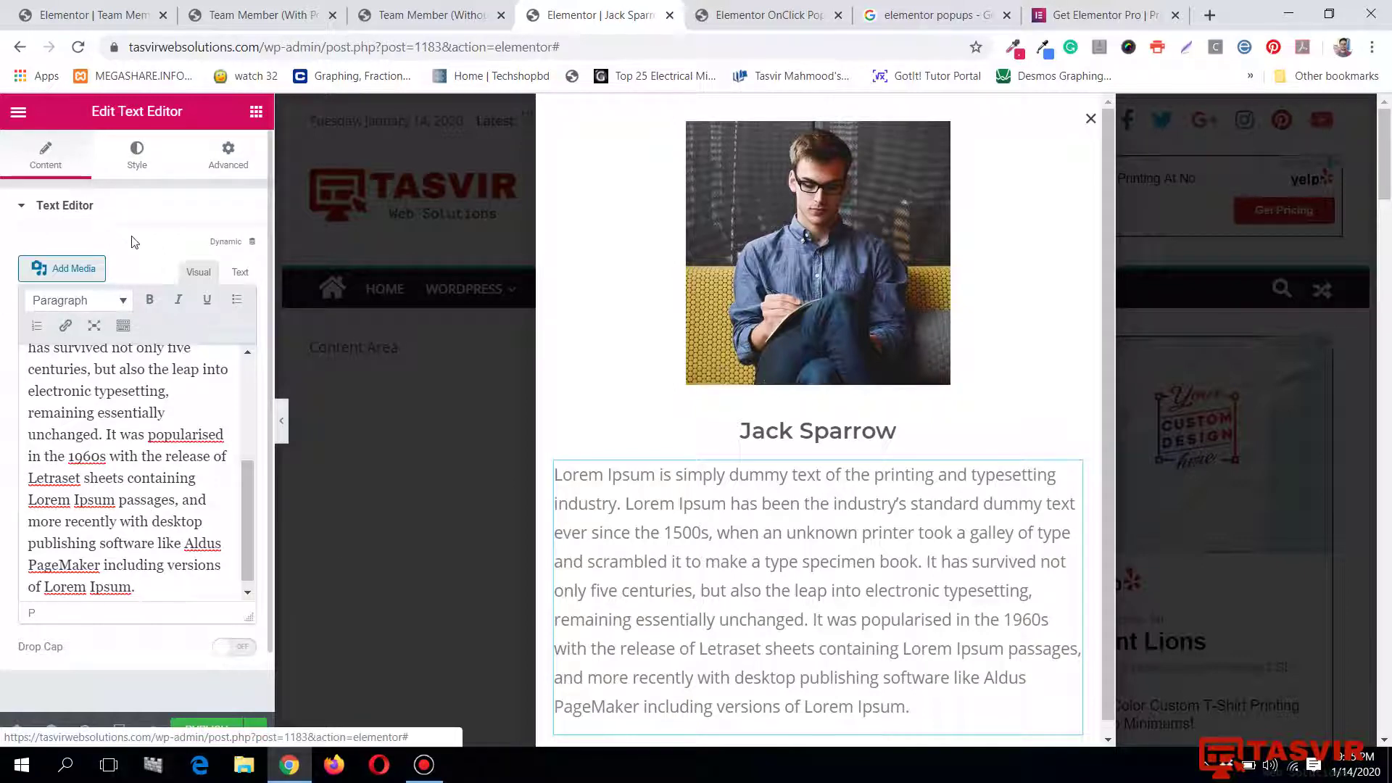
# Center-align the description text in the popup and check the layout of the popup's content.
pyautogui.click(121, 156)
pyautogui.click(175, 250)
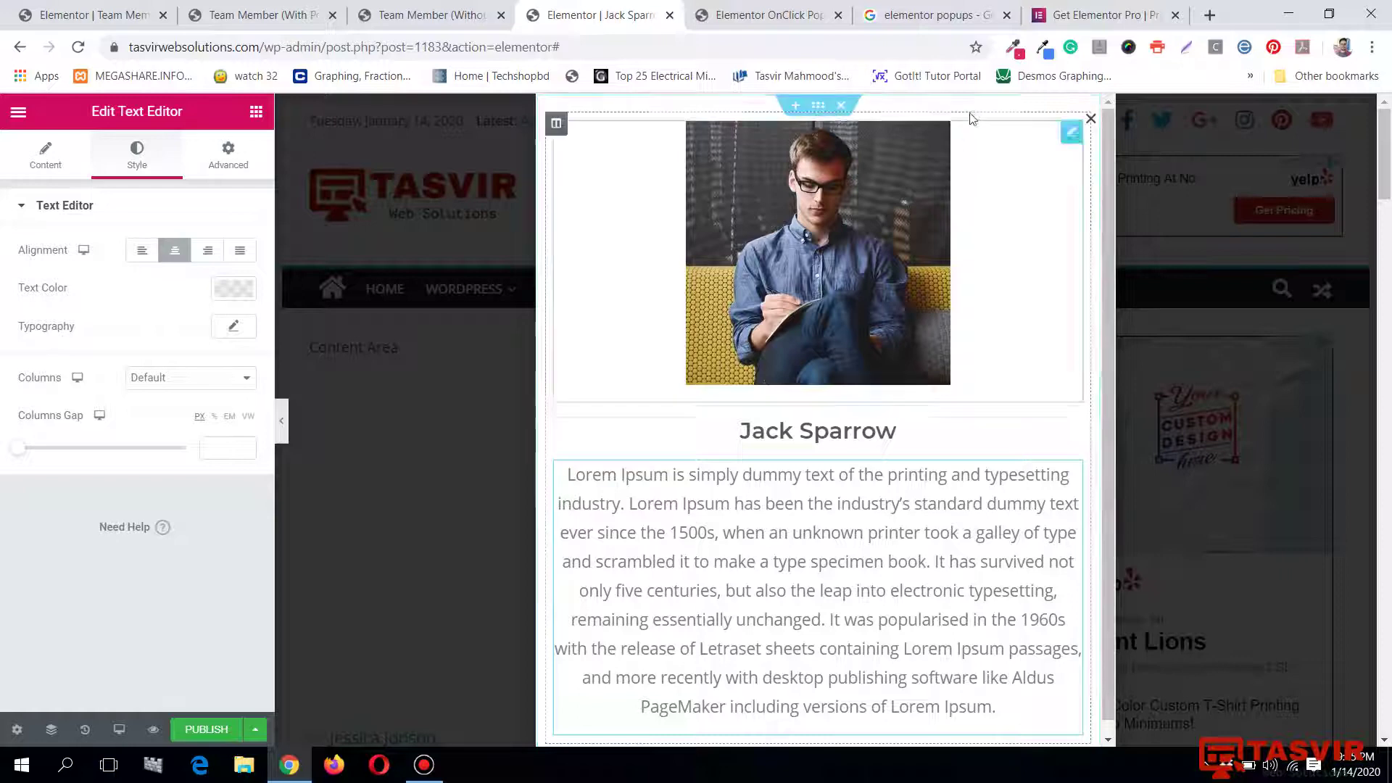
pyautogui.scroll(-1, 908, 255)
pyautogui.scroll(1, 908, 256)
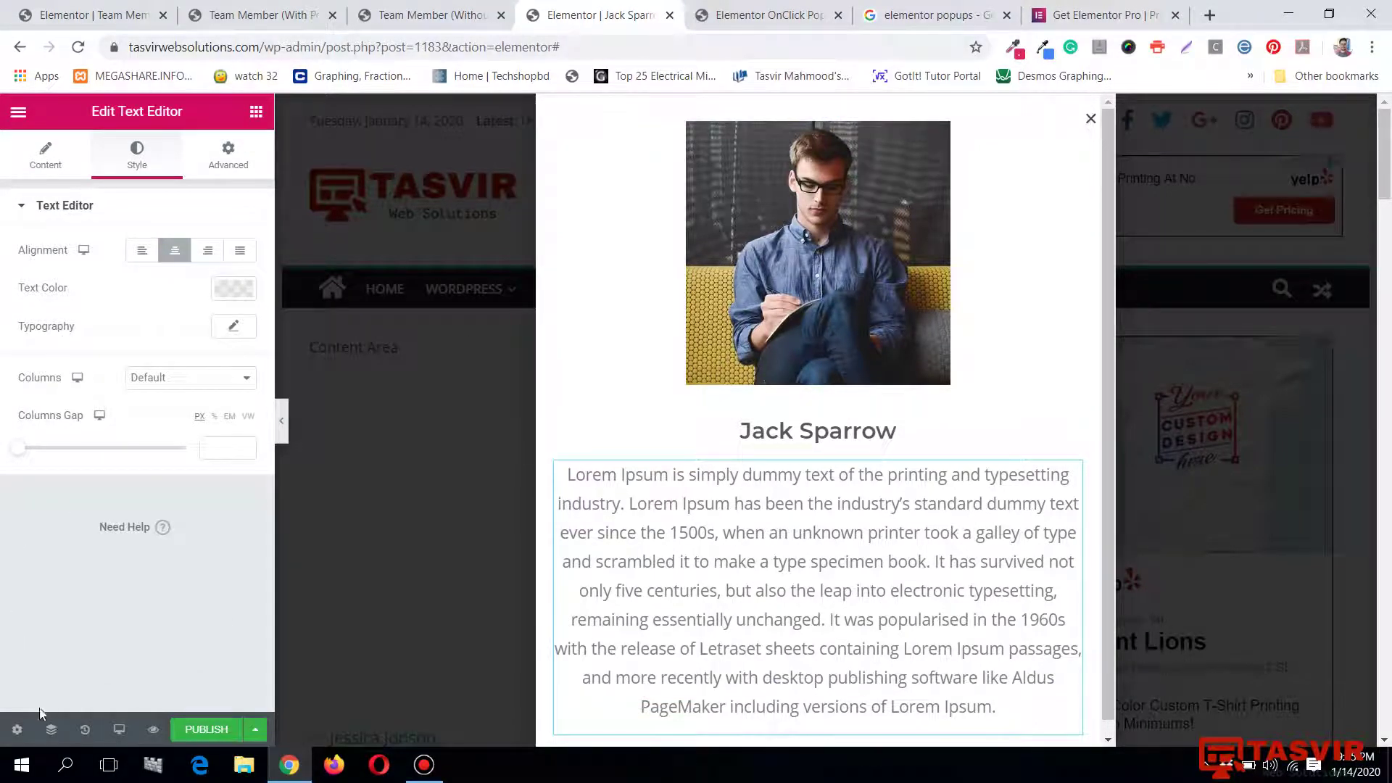
# Review the popup's layout and general settings, and enlarge its close button to size 25.
pyautogui.click(16, 729)
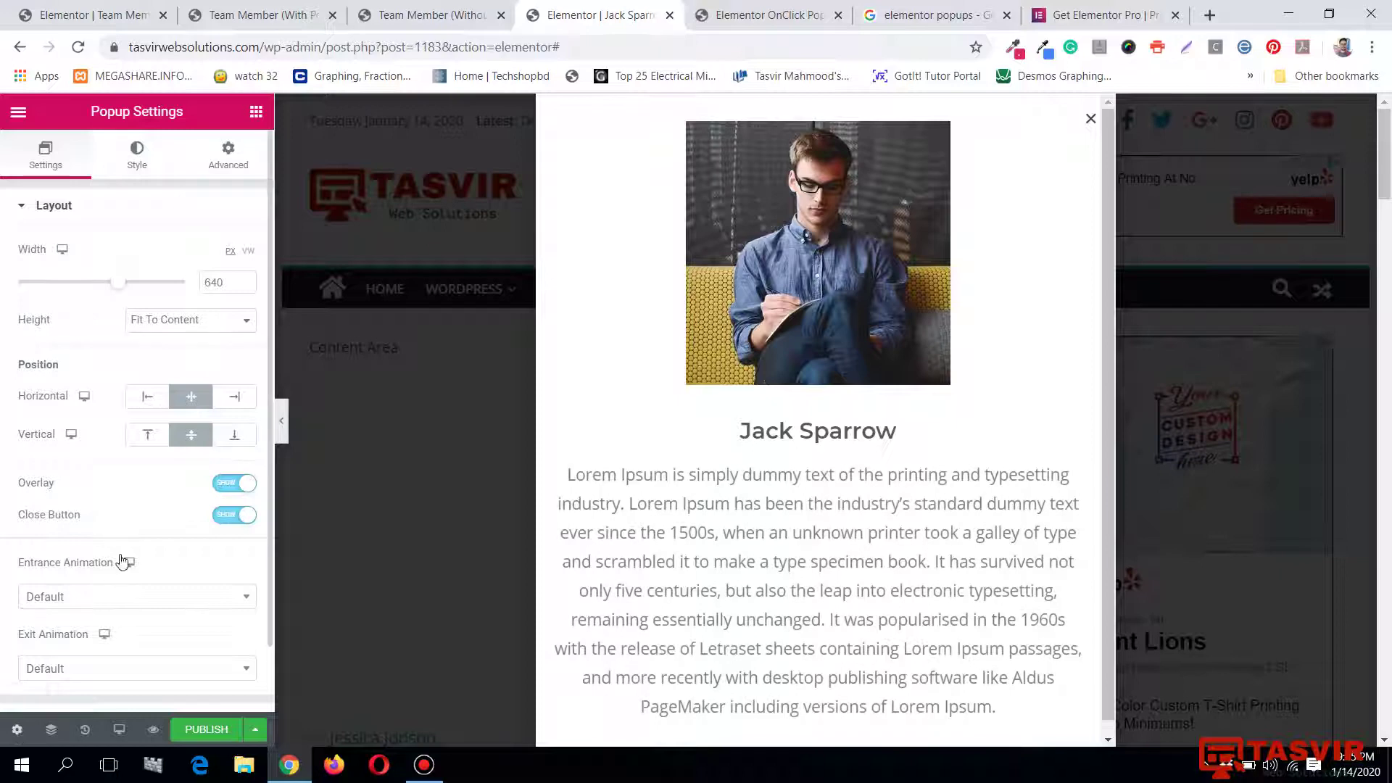
pyautogui.scroll(-1, 122, 561)
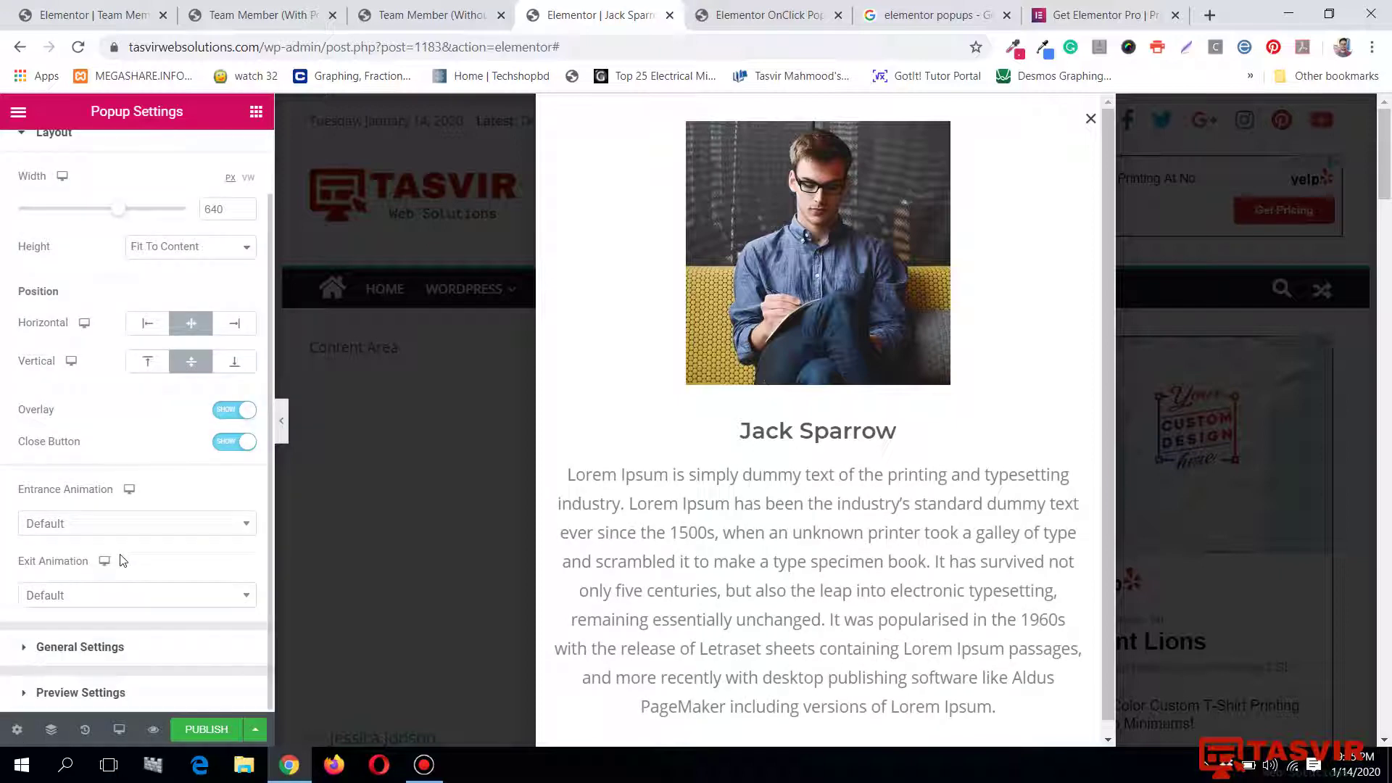
pyautogui.click(149, 649)
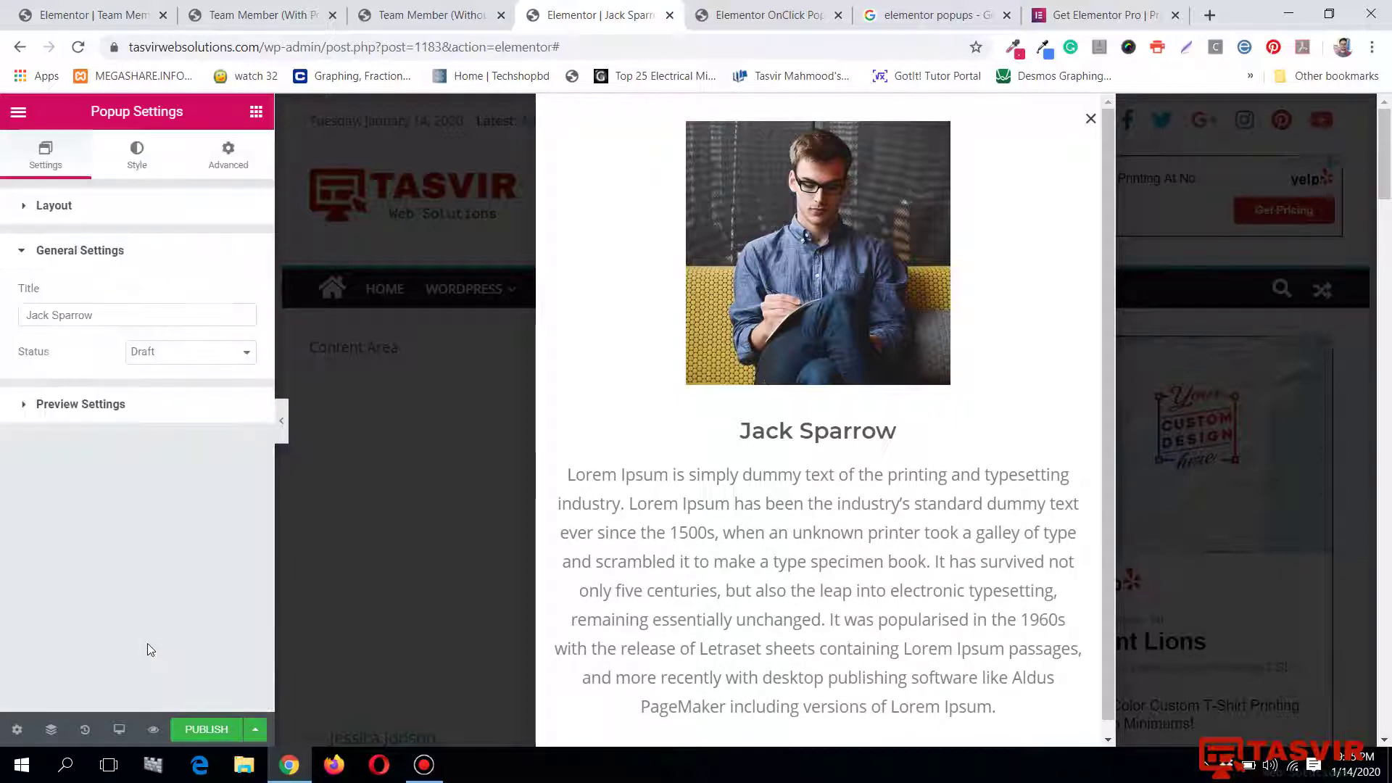
pyautogui.click(113, 251)
pyautogui.click(94, 172)
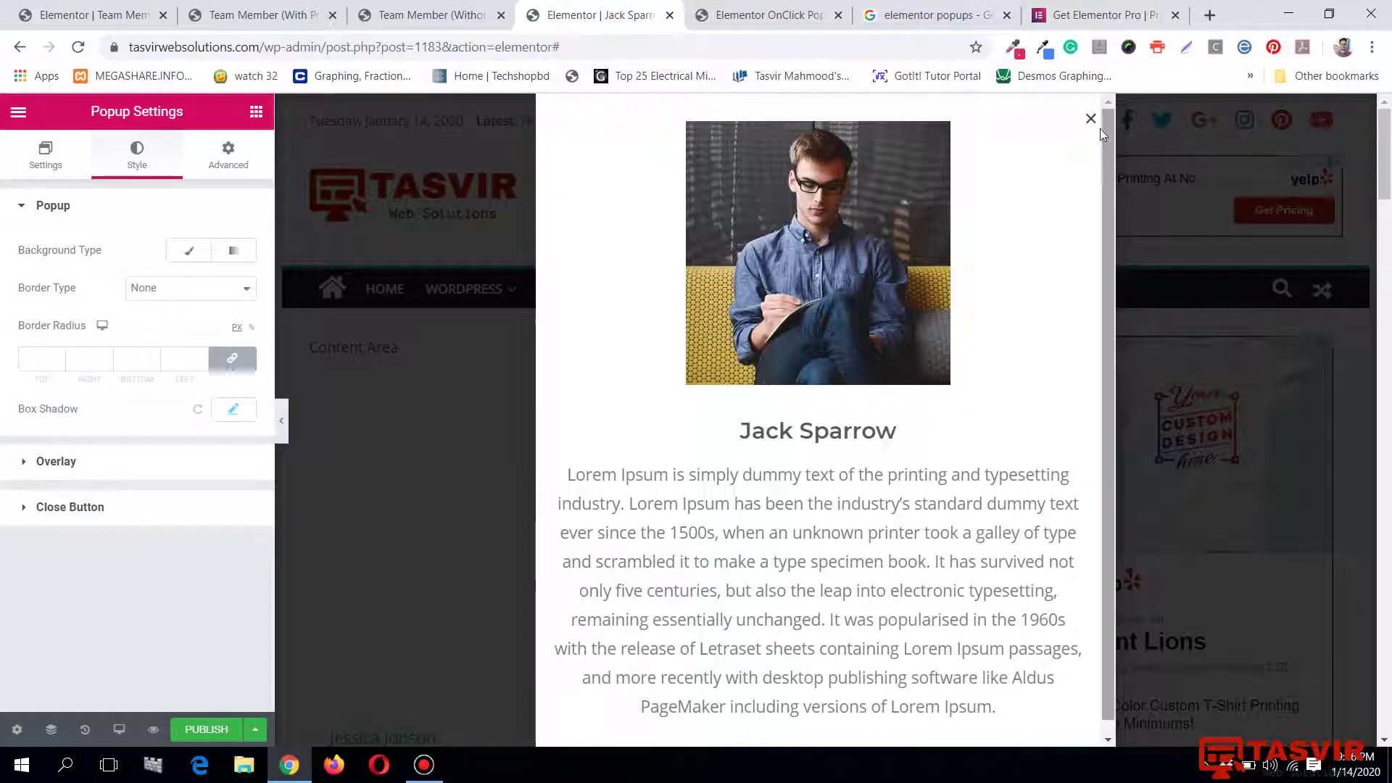
pyautogui.click(73, 508)
pyautogui.scroll(-1, 40, 625)
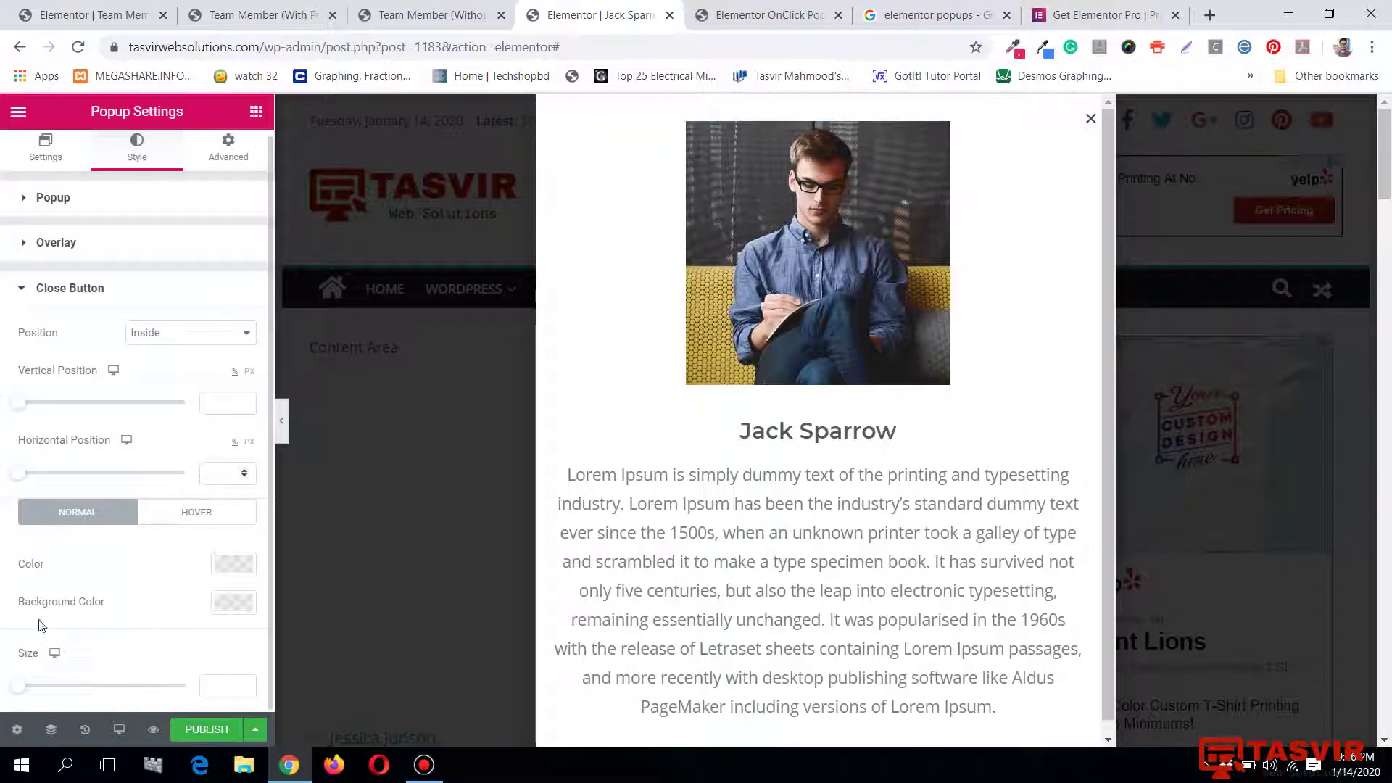
pyautogui.moveTo(21, 689); pyautogui.dragTo(73, 692)
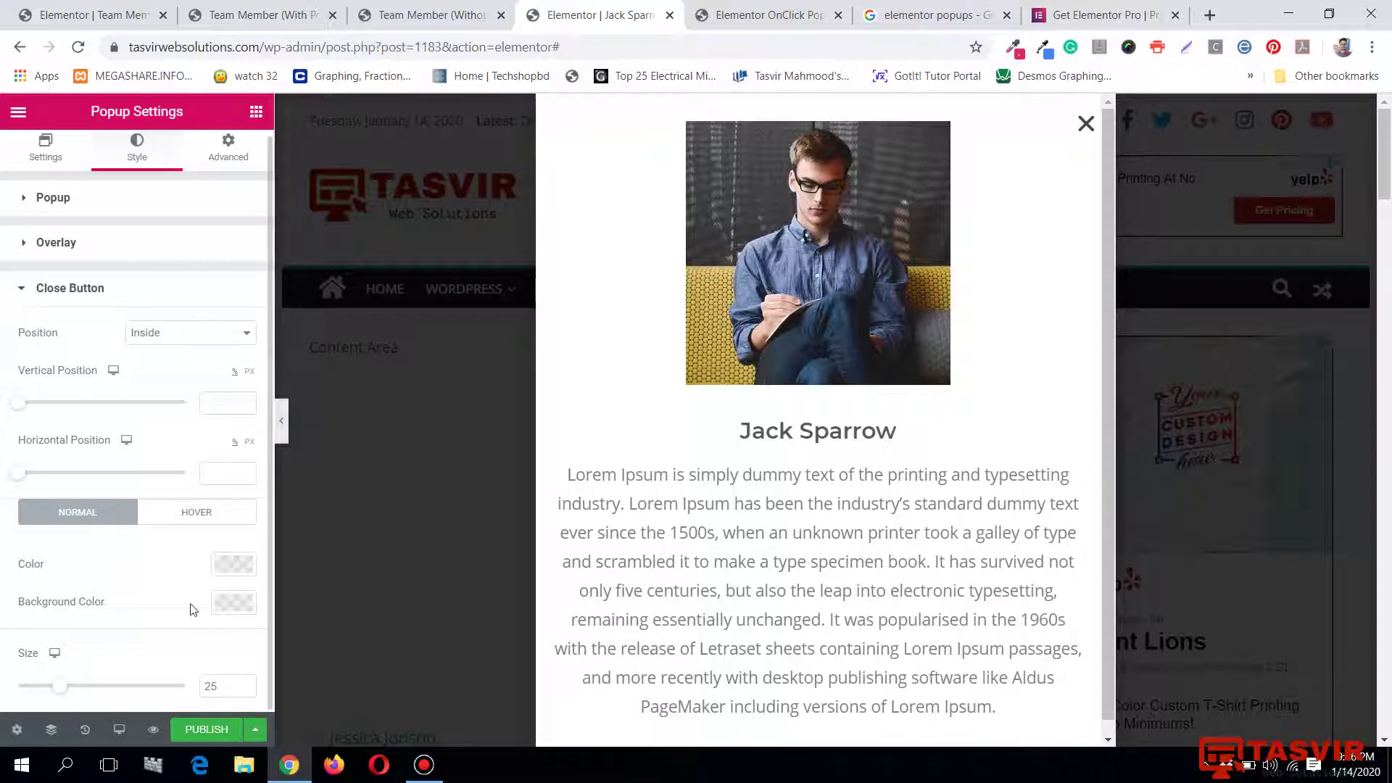
# Check the popup's content on desktop, then preview its layout in the tablet view.
pyautogui.scroll(-1, 1037, 267)
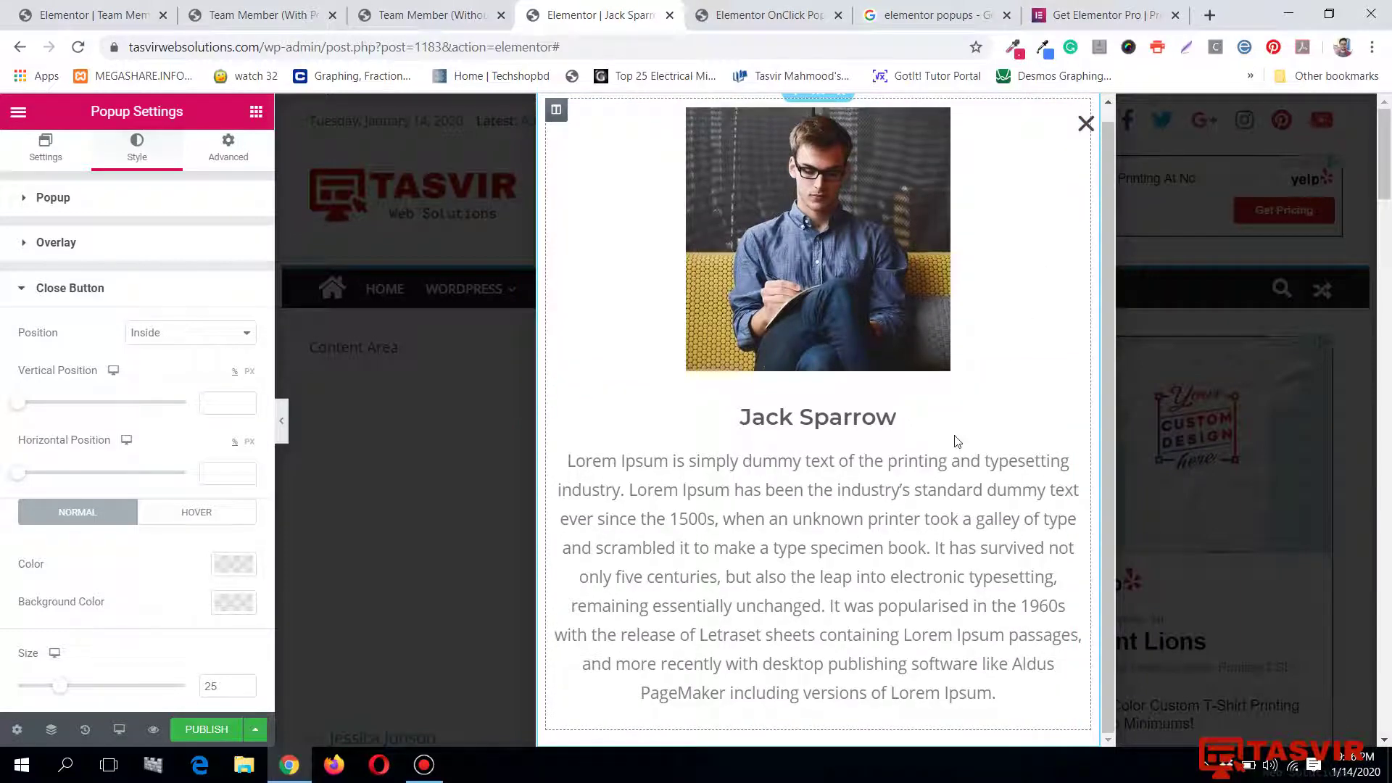
pyautogui.scroll(1, 957, 441)
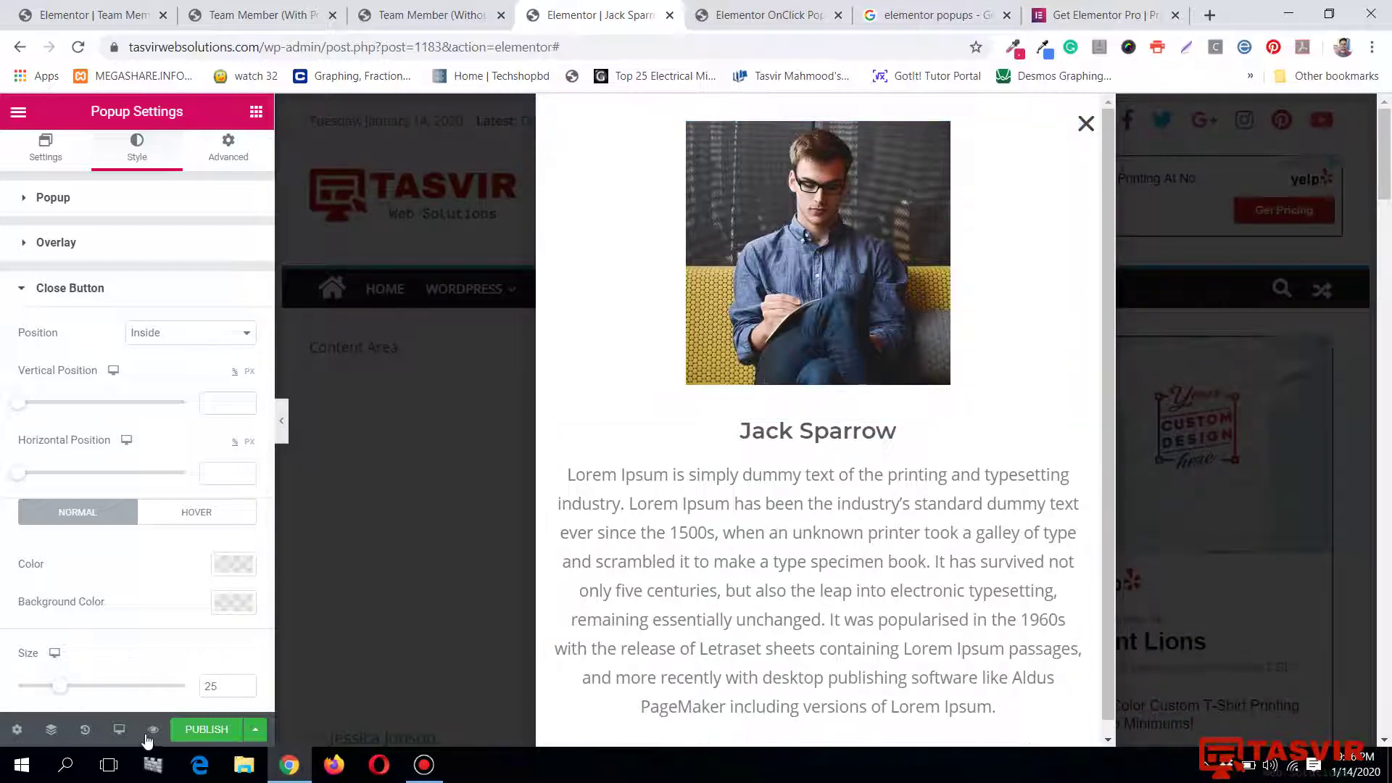
pyautogui.click(119, 728)
pyautogui.click(86, 646)
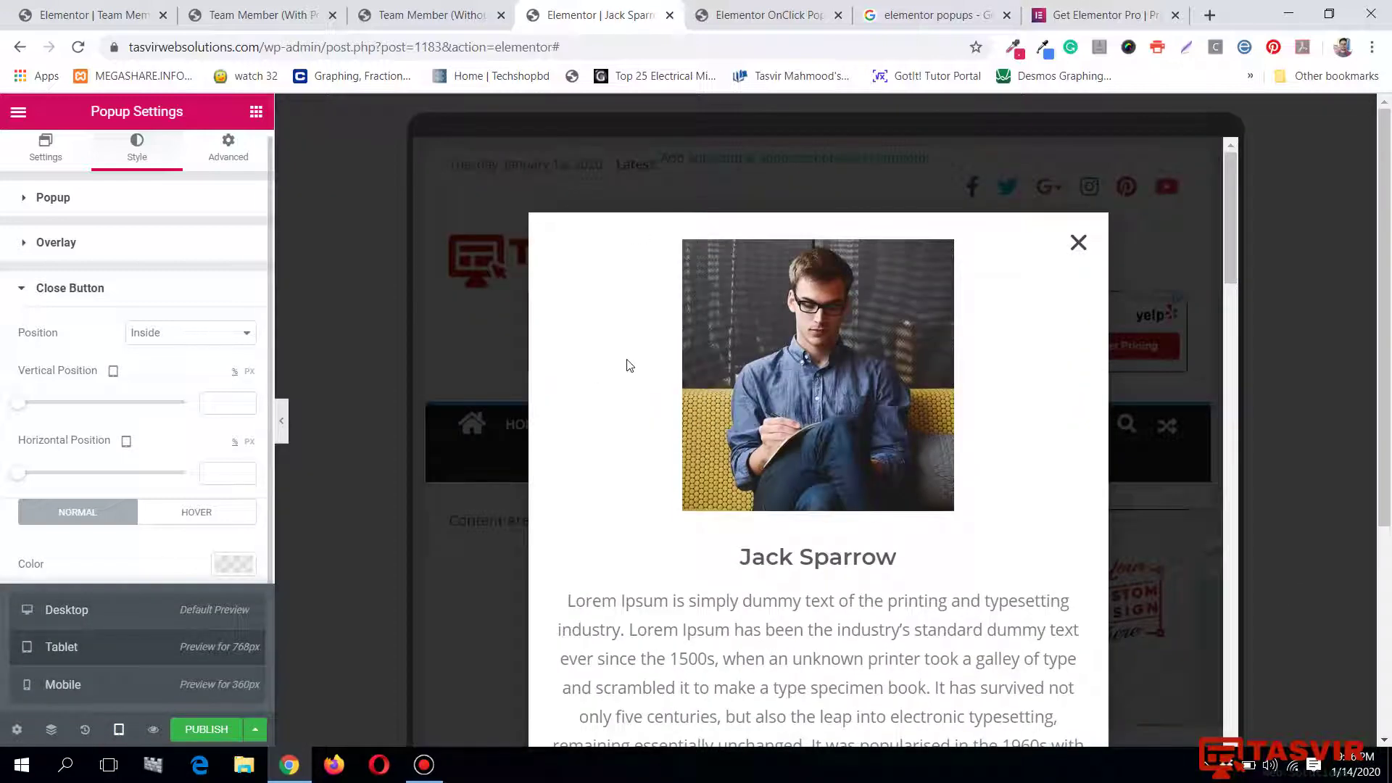
pyautogui.scroll(-12, 821, 473)
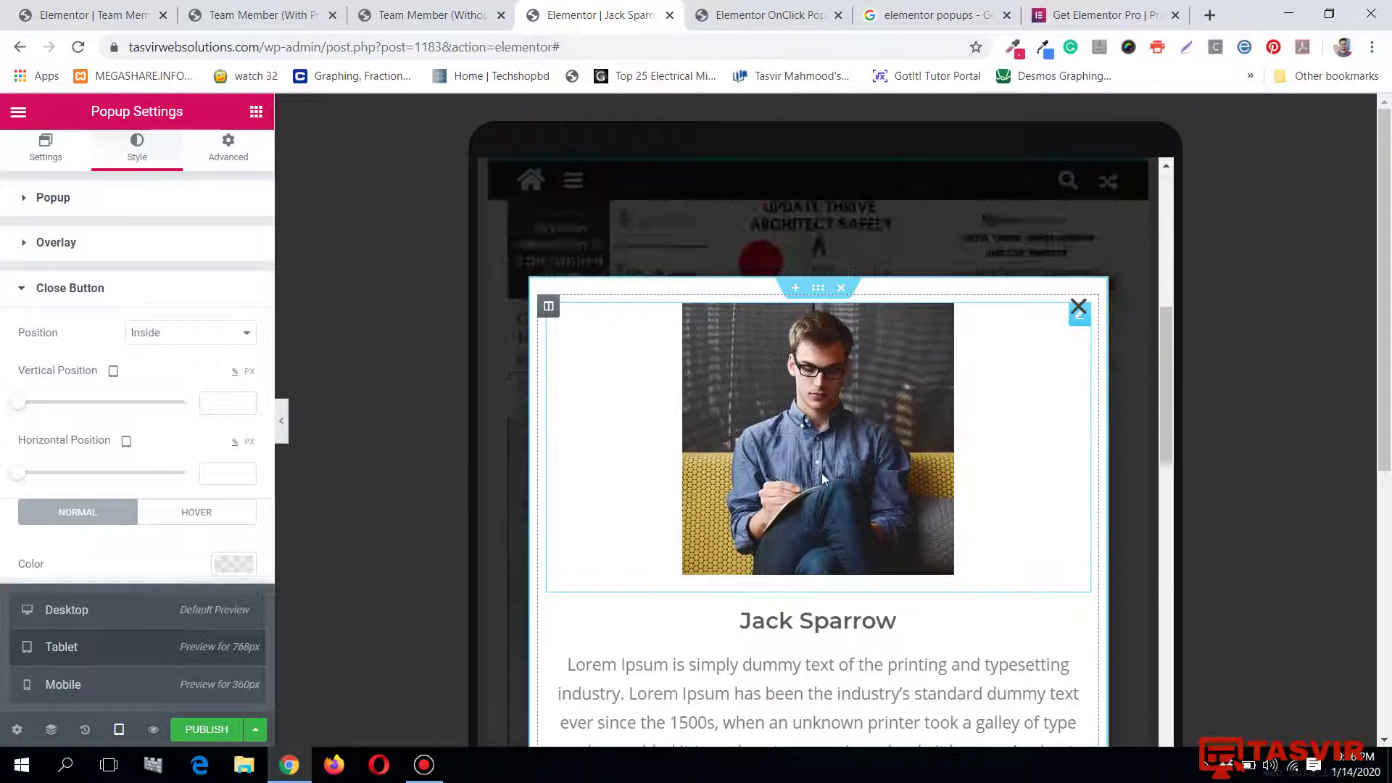
pyautogui.scroll(-5, 1041, 569)
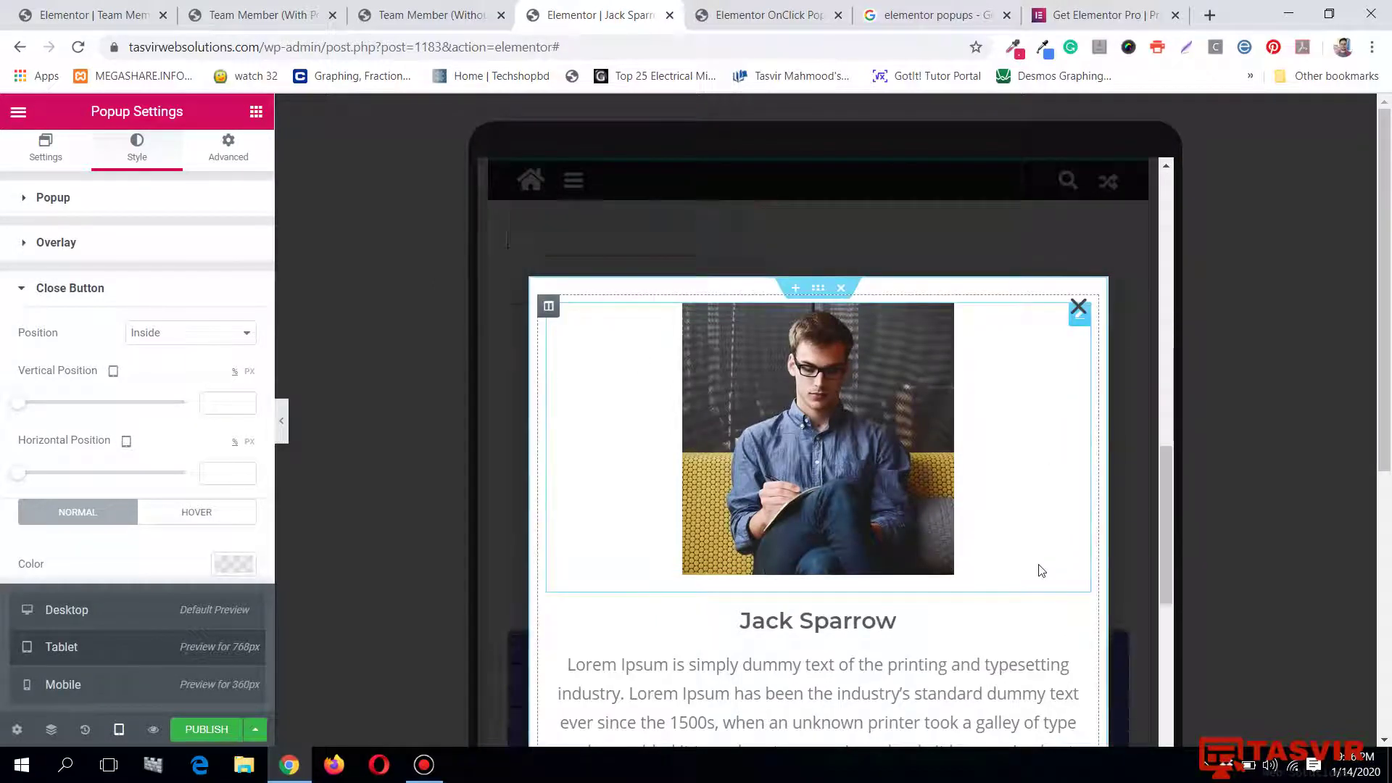
pyautogui.scroll(6, 1041, 569)
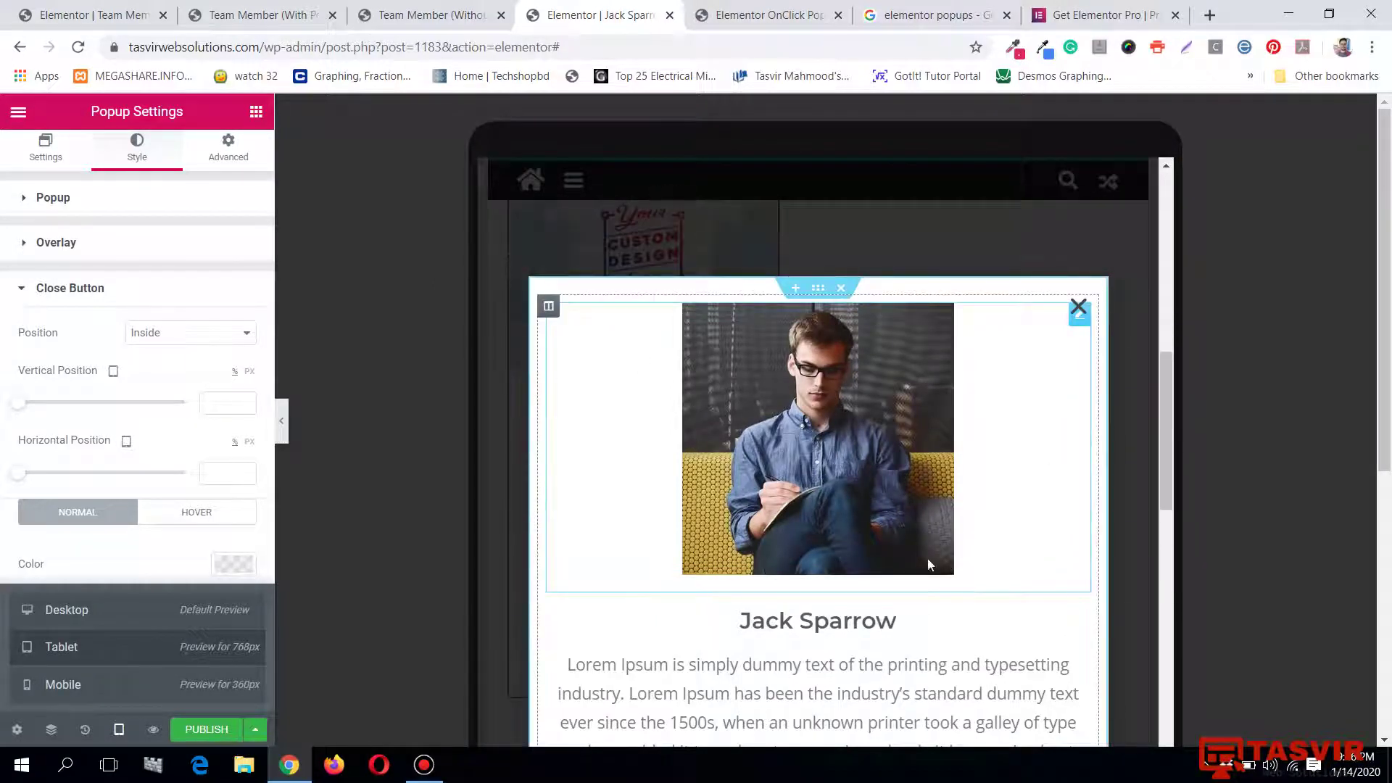
# Switch the popup to the mobile preview, check its layout, and open the member photo's image settings.
pyautogui.click(63, 686)
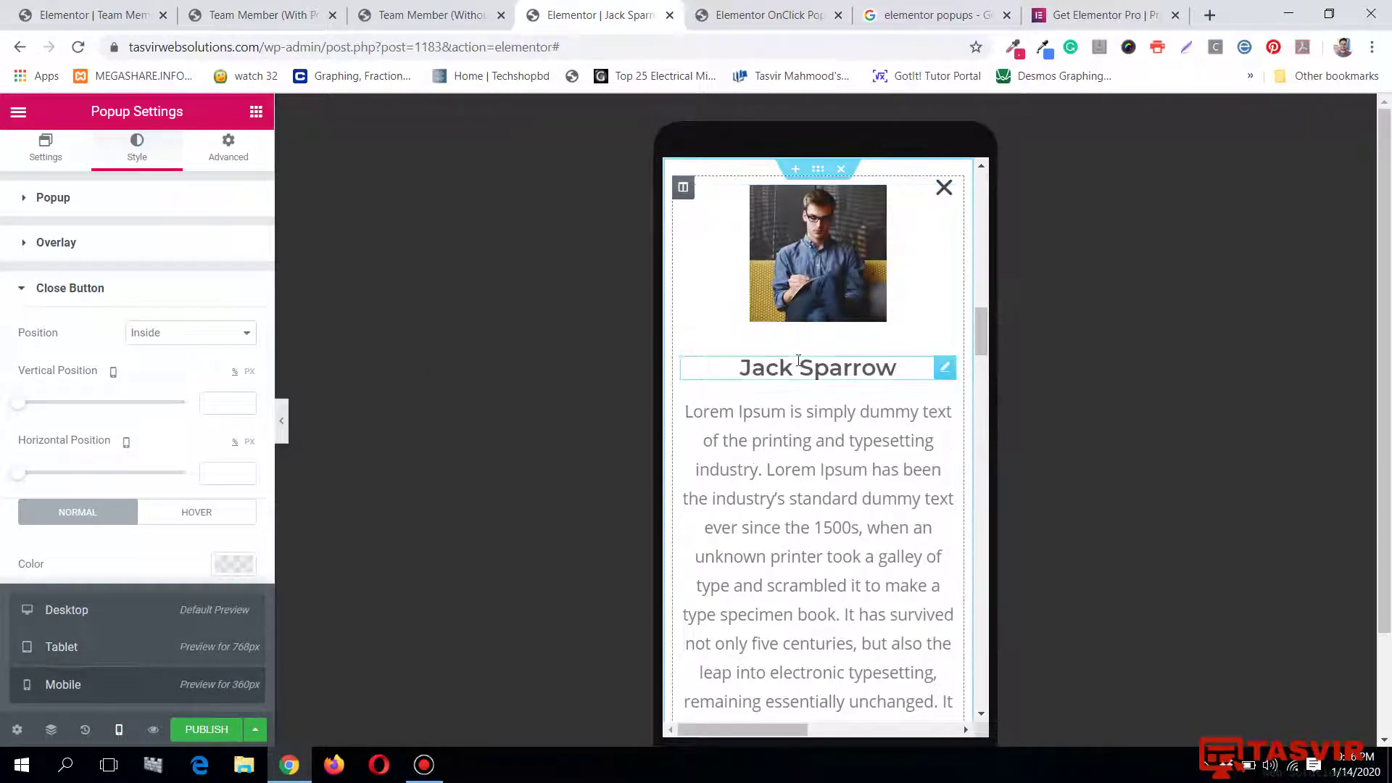
pyautogui.scroll(-3, 798, 360)
pyautogui.scroll(3, 935, 217)
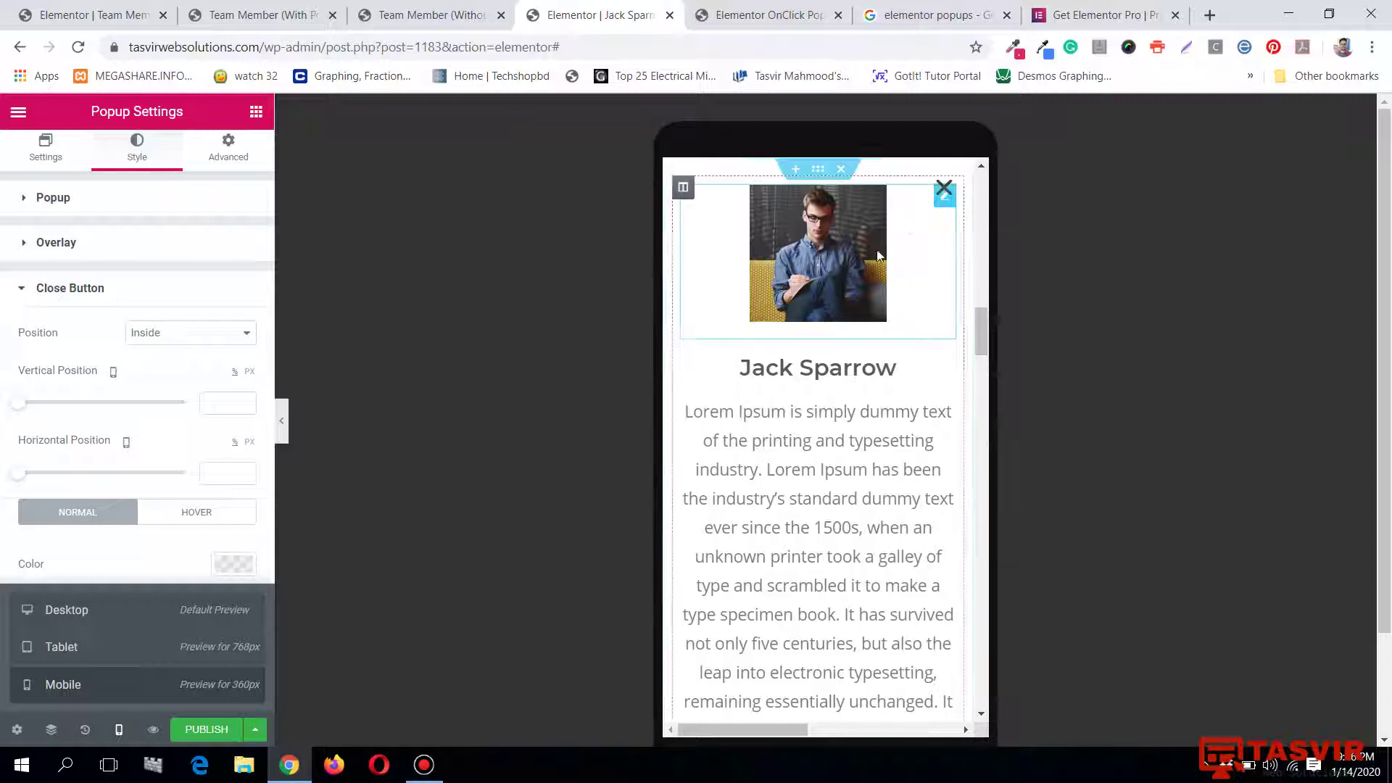
pyautogui.click(923, 220)
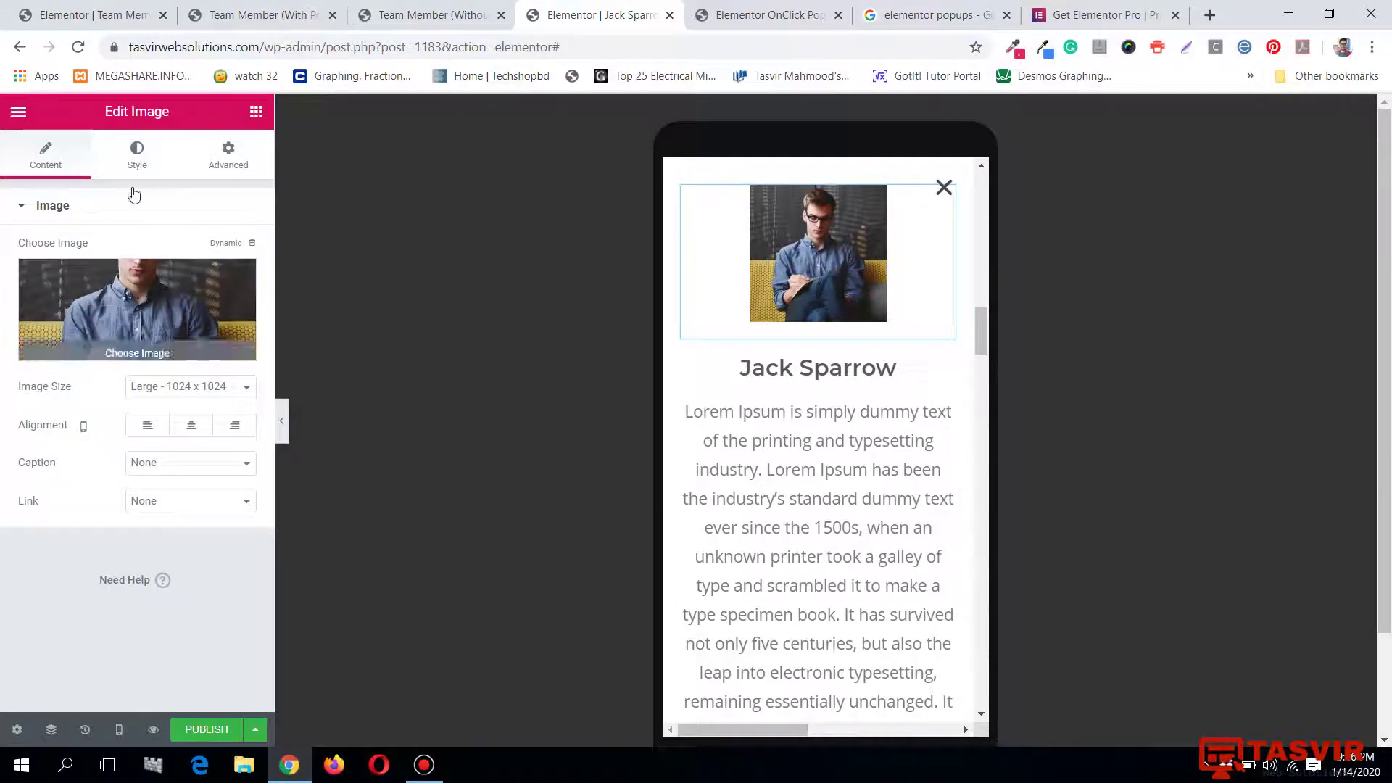
# Set the popup image's width to 76% for the mobile view and check the popup's layout.
pyautogui.click(137, 163)
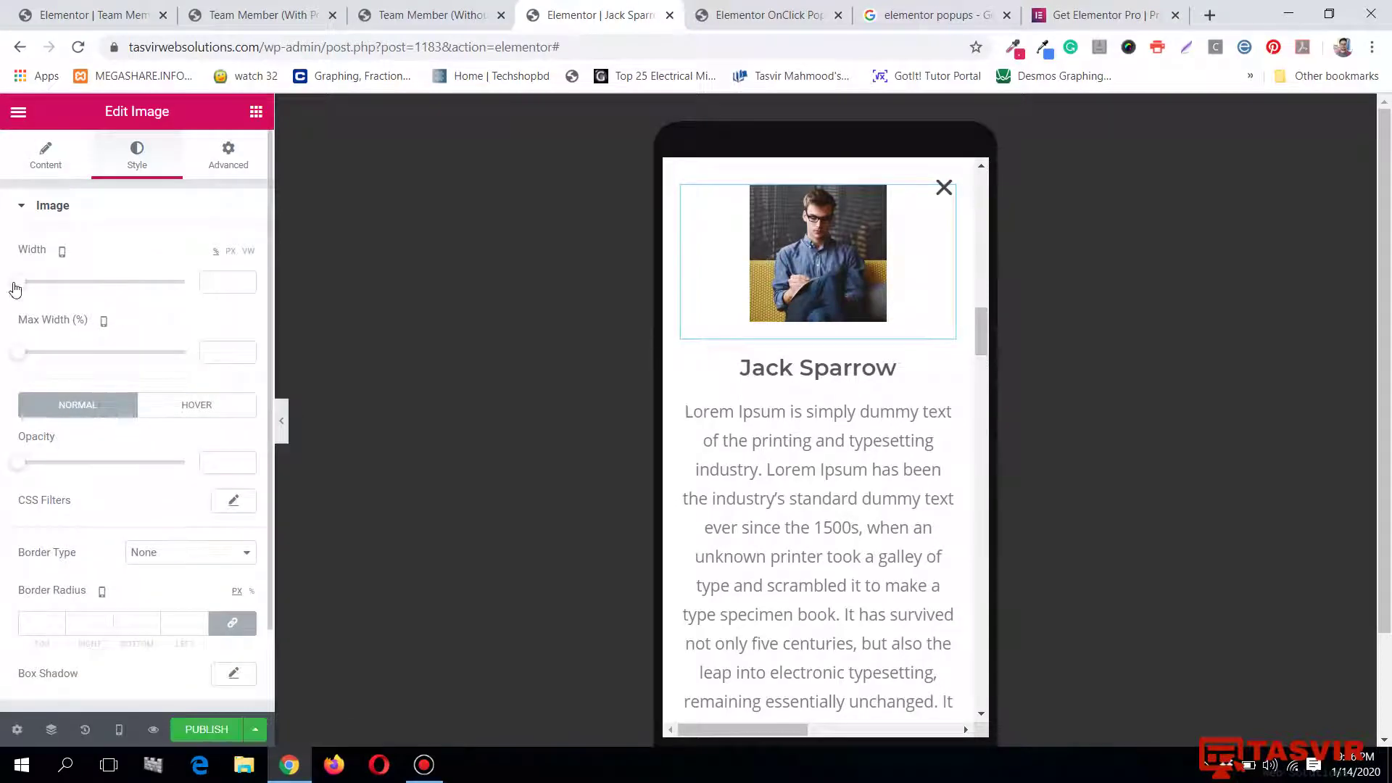
pyautogui.moveTo(14, 289); pyautogui.dragTo(147, 286)
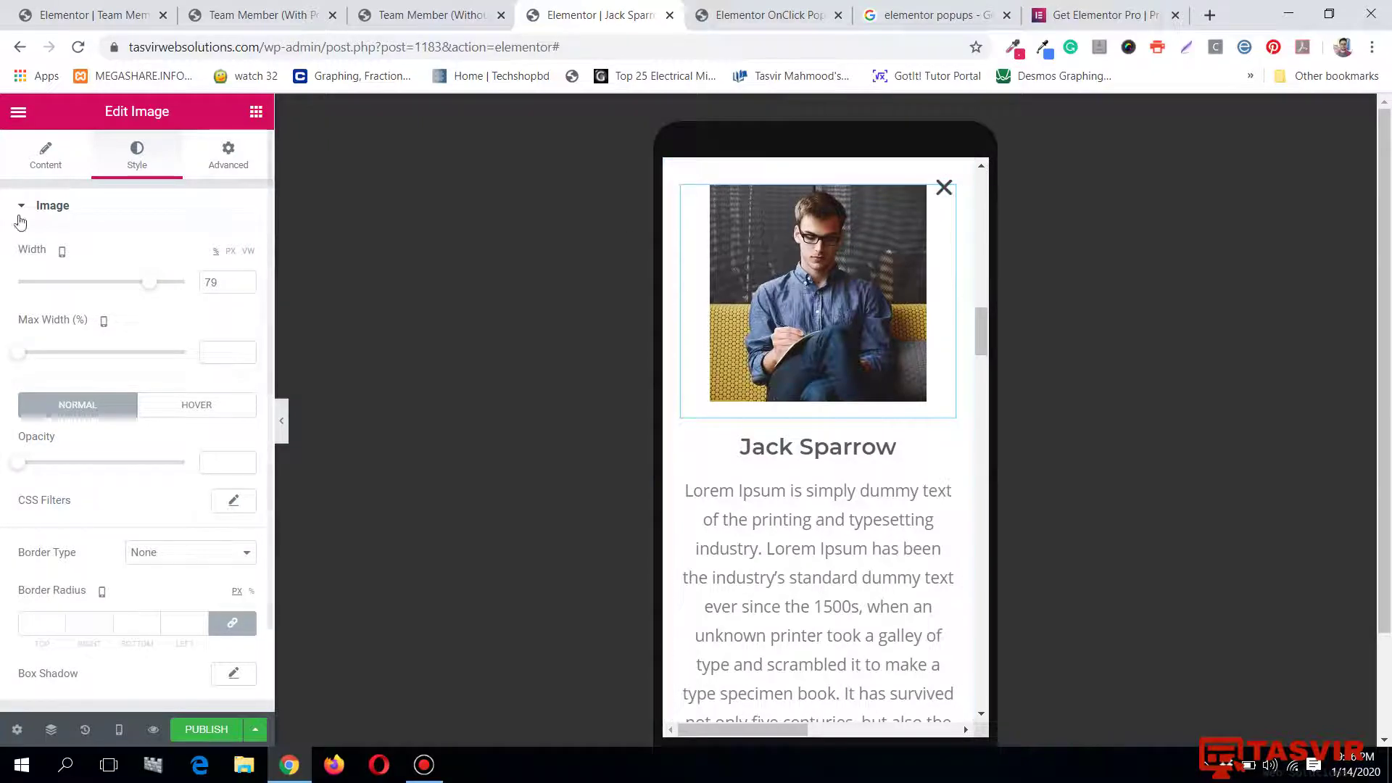
pyautogui.moveTo(153, 283); pyautogui.dragTo(143, 280)
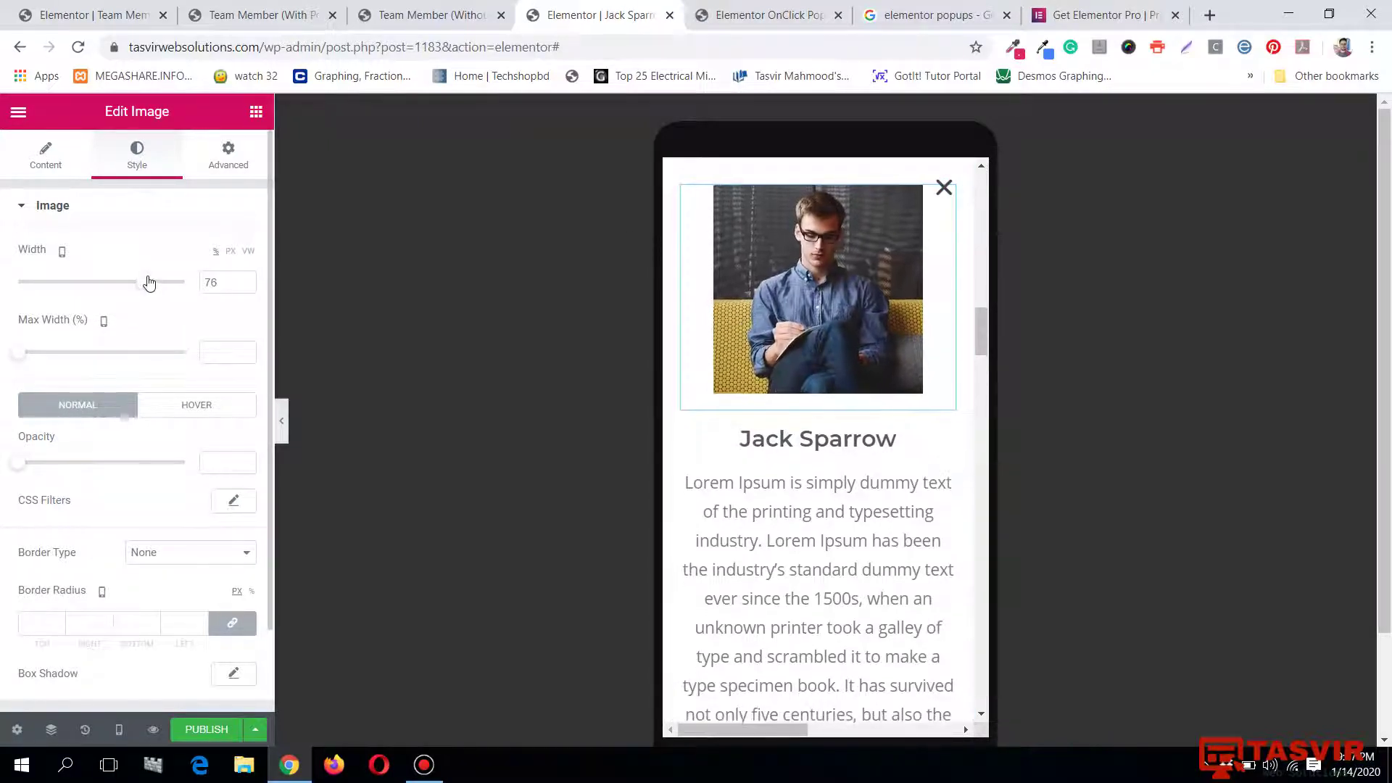
pyautogui.scroll(-4, 832, 406)
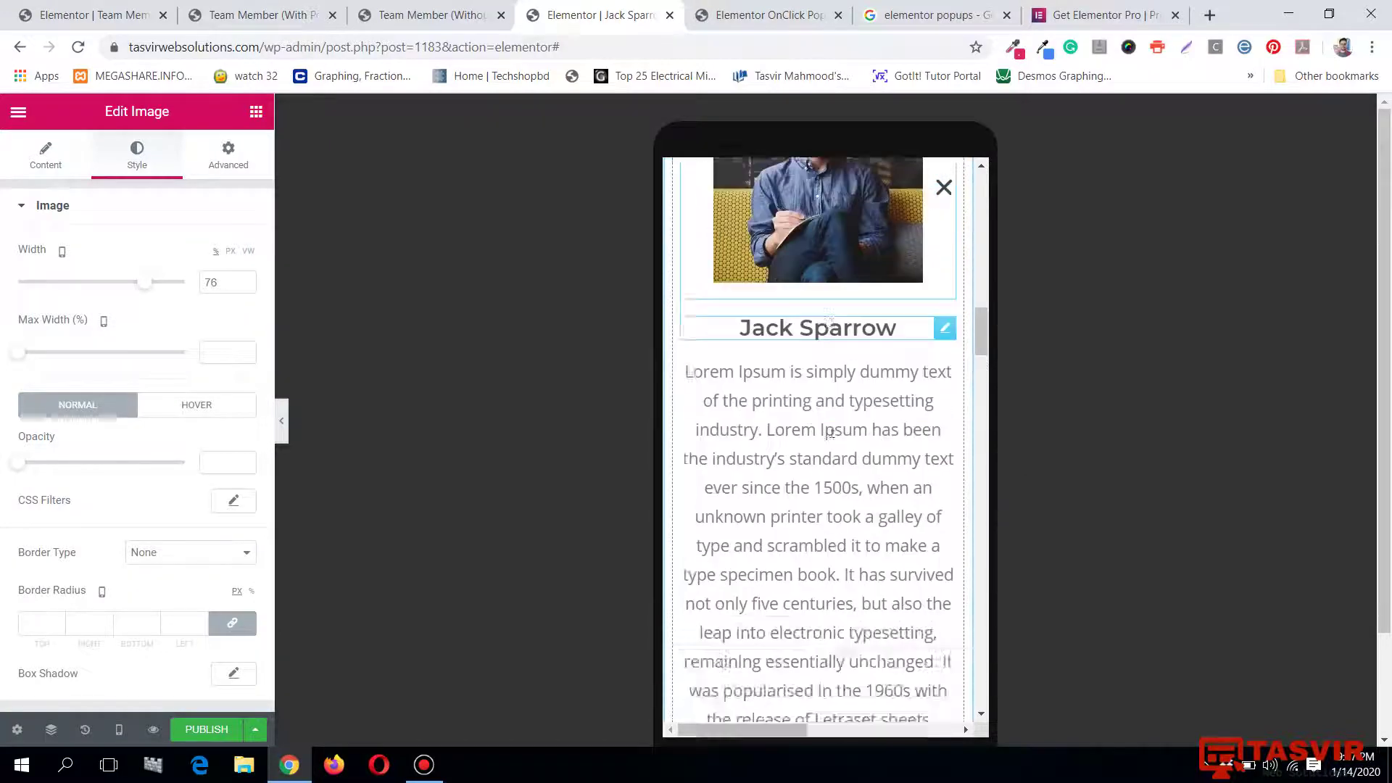
pyautogui.scroll(-2, 832, 438)
pyautogui.scroll(5, 832, 435)
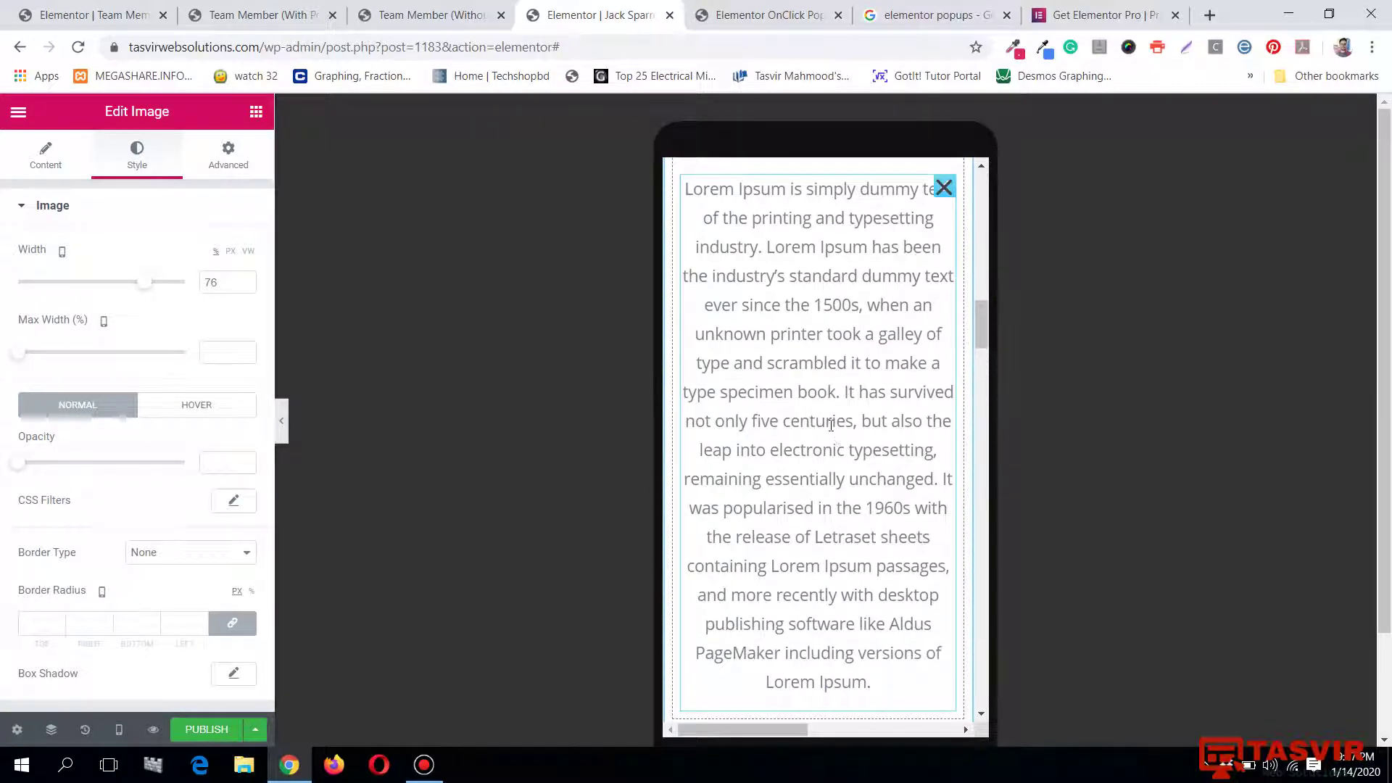
pyautogui.scroll(6, 831, 426)
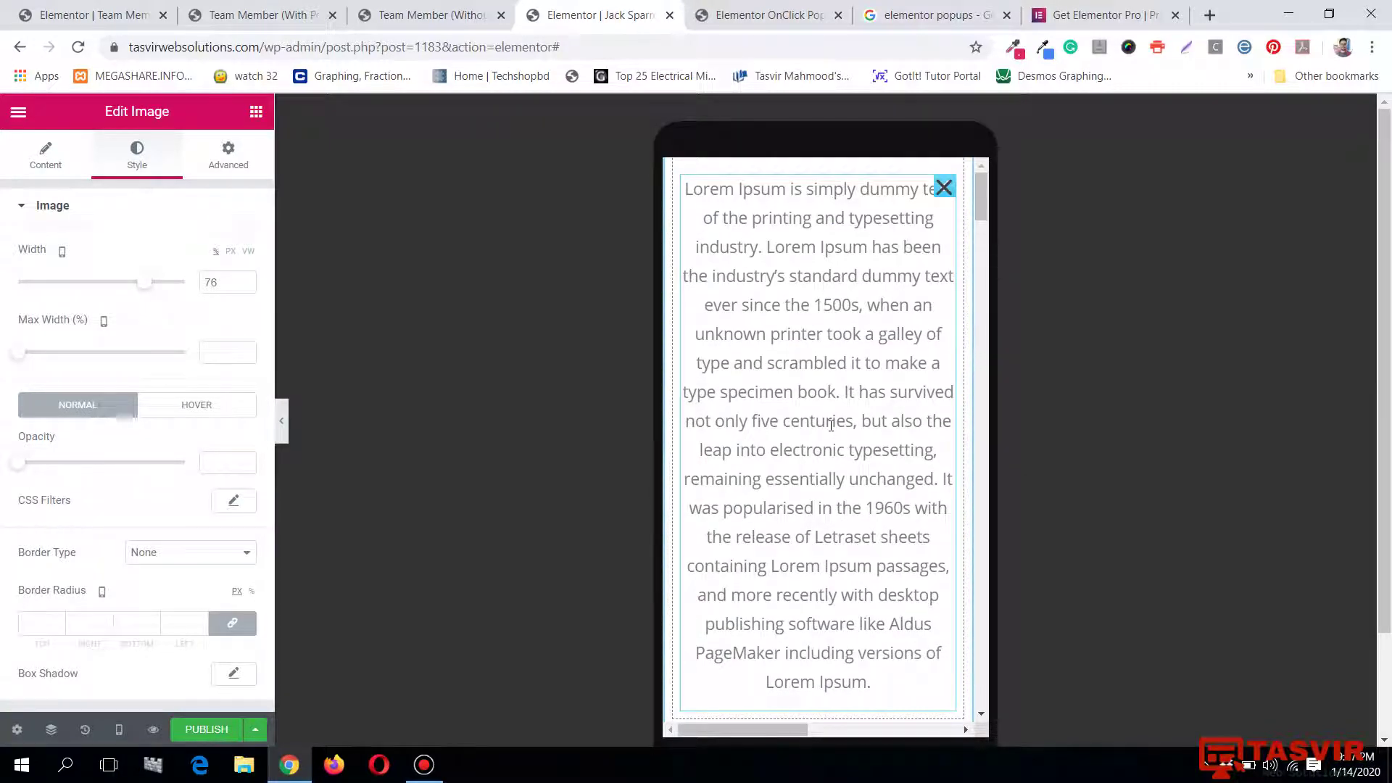
# Save the popup as a draft without publishing it.
pyautogui.click(258, 730)
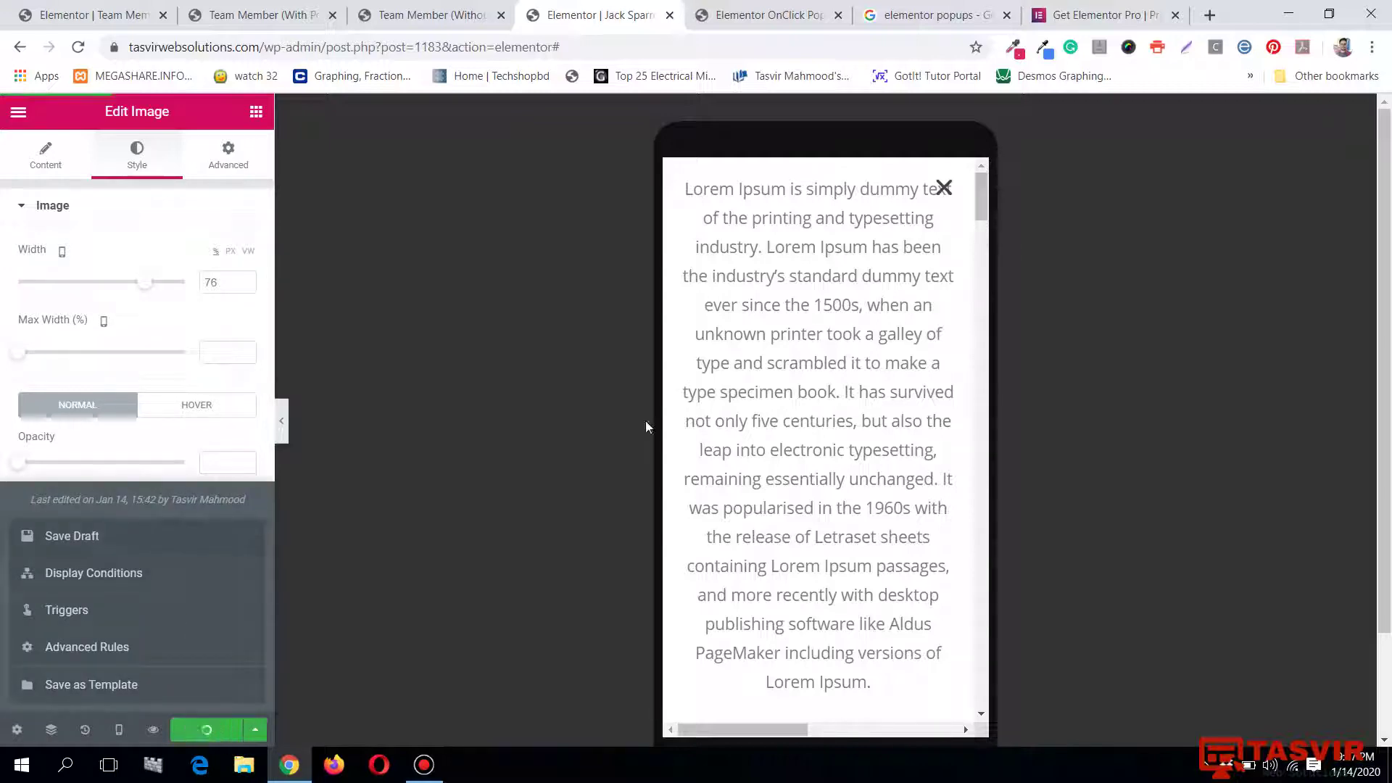
pyautogui.click(257, 732)
pyautogui.click(423, 765)
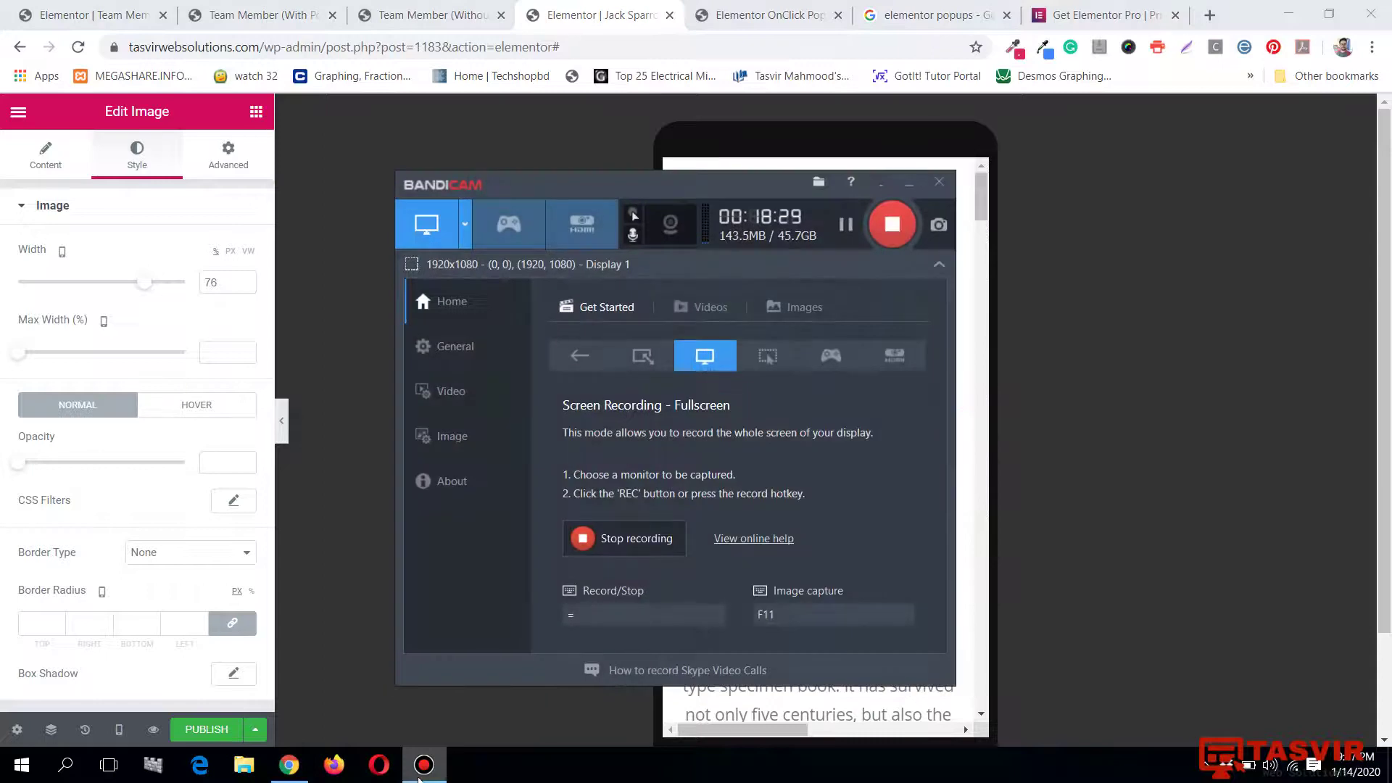
pyautogui.click(420, 774)
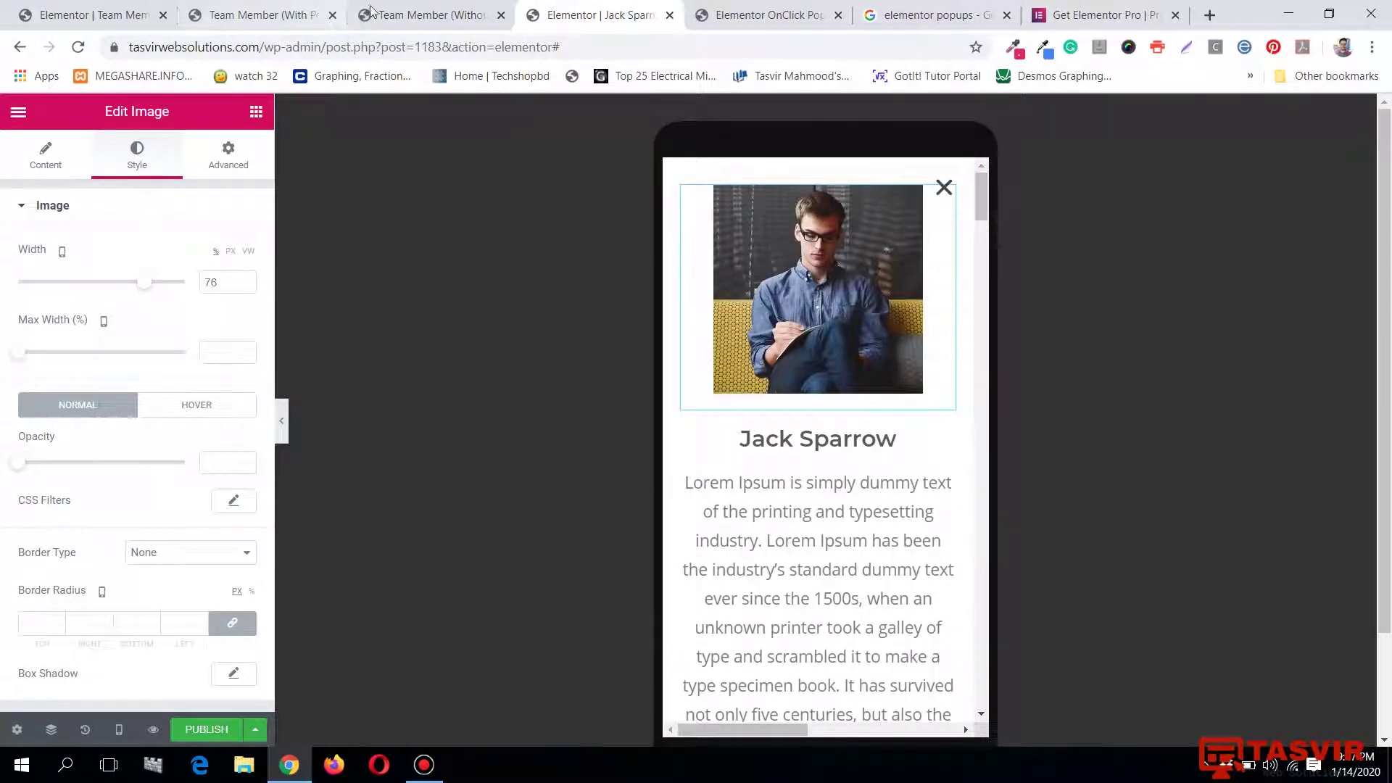
# Read step 4 on inserting team member info and step 5 on publishing the popup in the Elementor OnClick Popup guide.
pyautogui.click(468, 14)
pyautogui.click(773, 9)
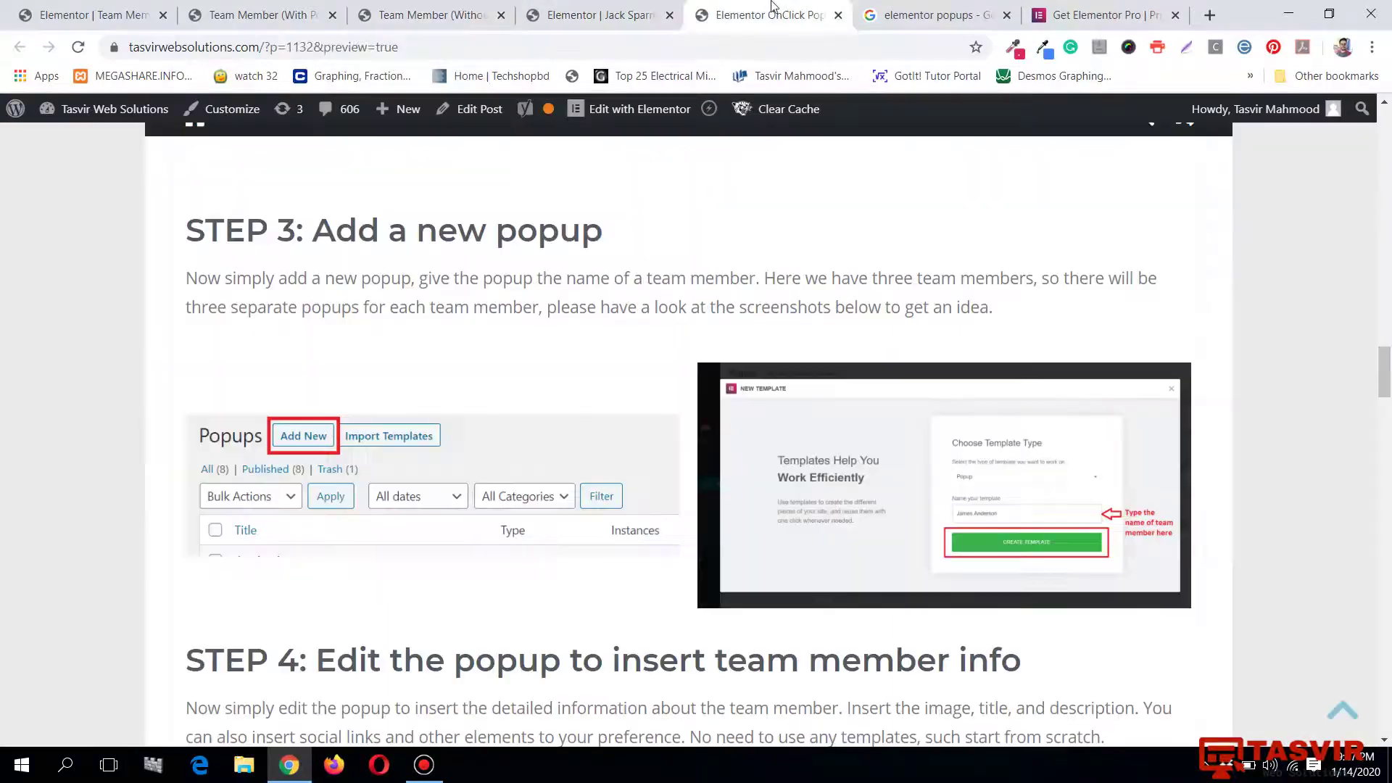
pyautogui.scroll(1, 506, 311)
pyautogui.scroll(-6, 435, 290)
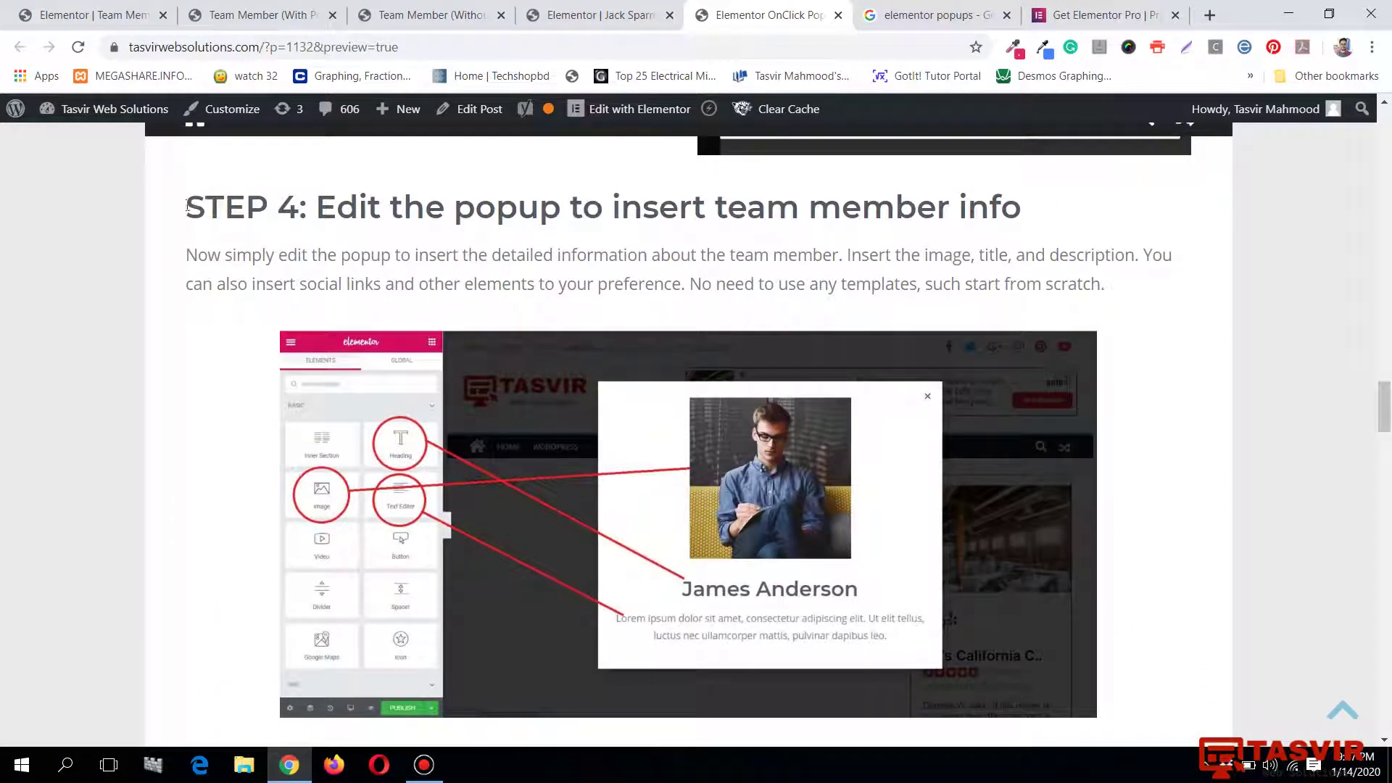
pyautogui.moveTo(186, 213); pyautogui.dragTo(1033, 213)
pyautogui.scroll(-1, 858, 522)
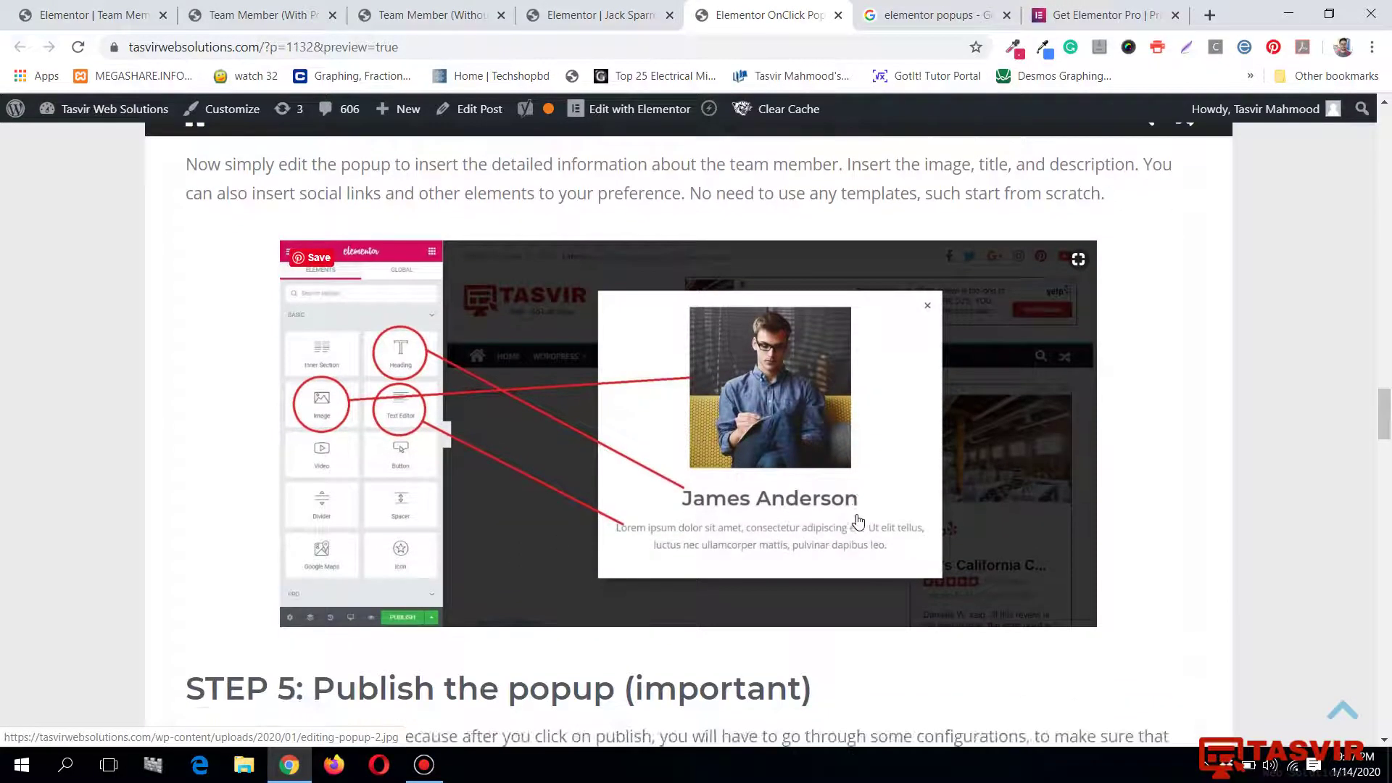
pyautogui.scroll(-6, 1231, 530)
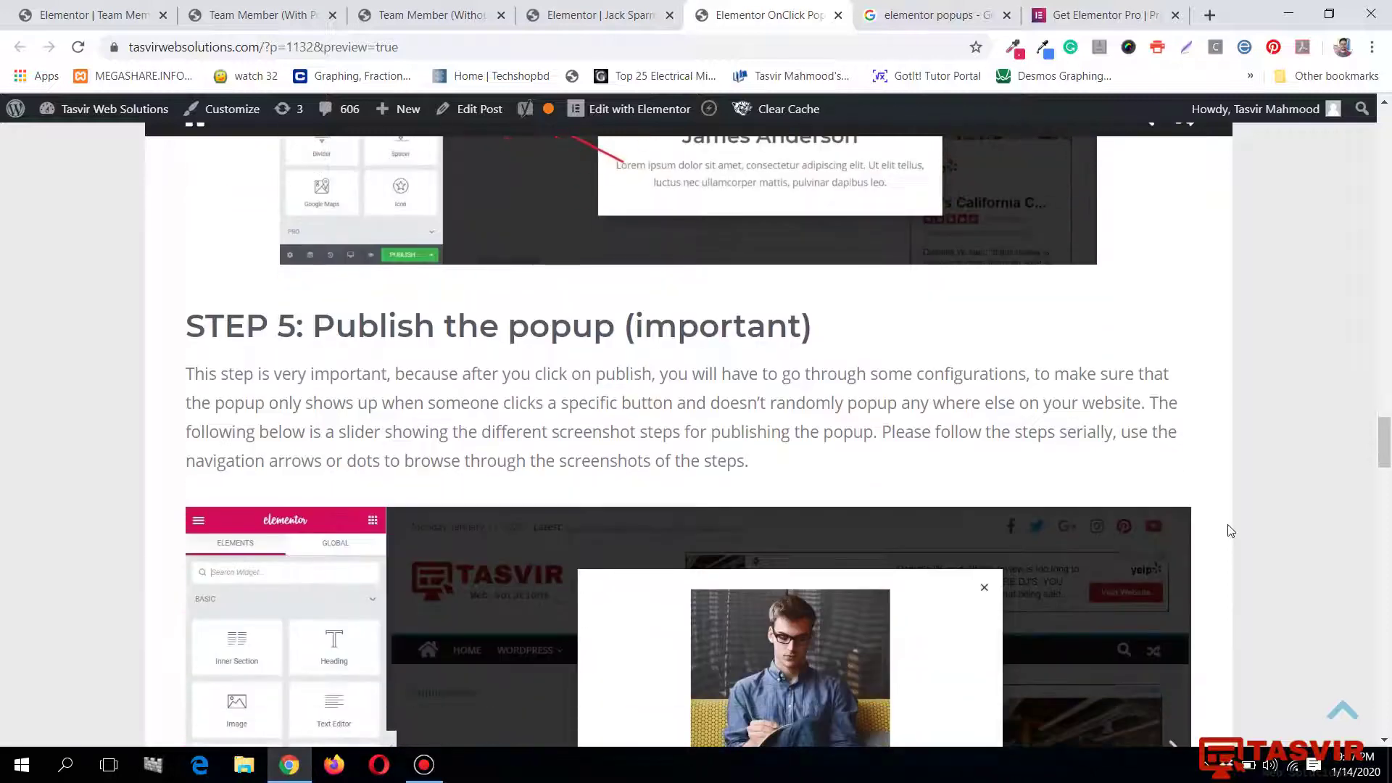
pyautogui.scroll(1, 404, 365)
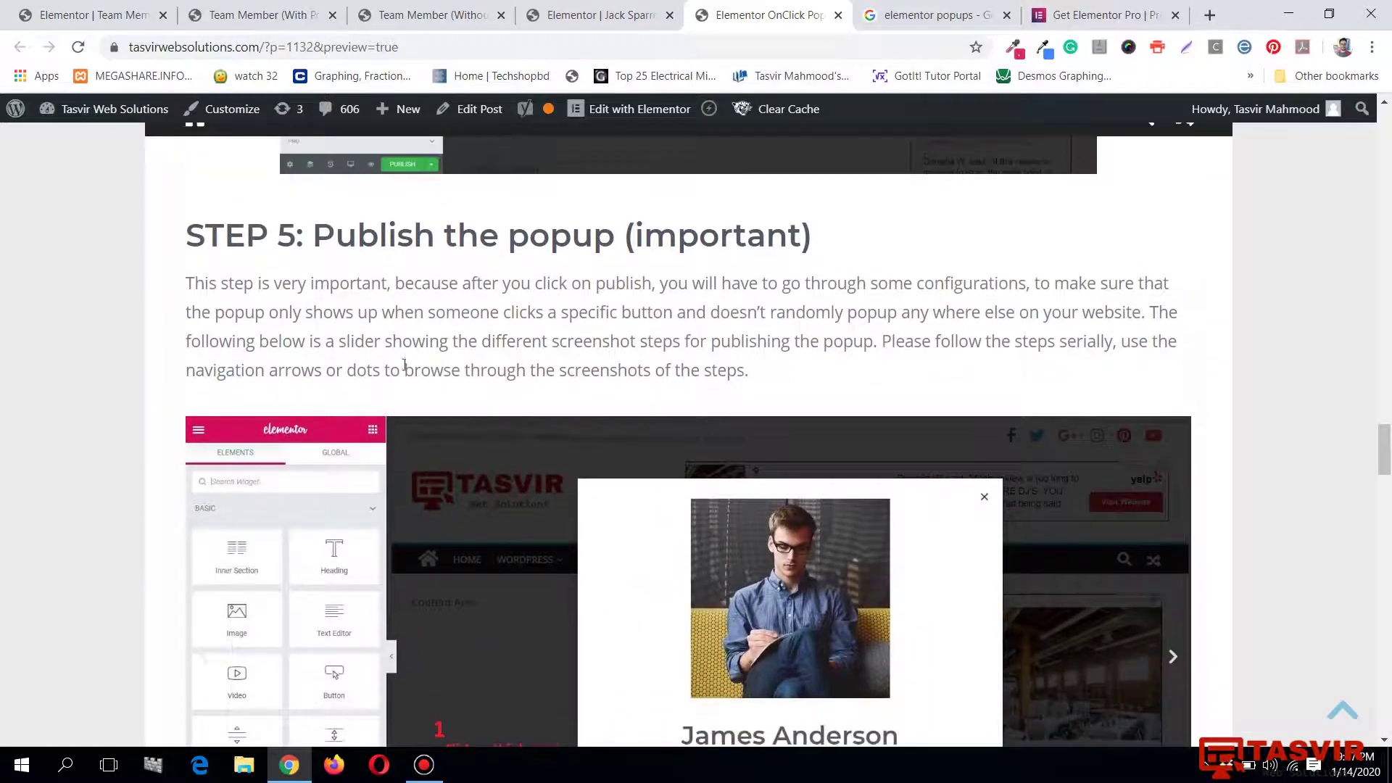
pyautogui.moveTo(314, 239); pyautogui.dragTo(611, 238)
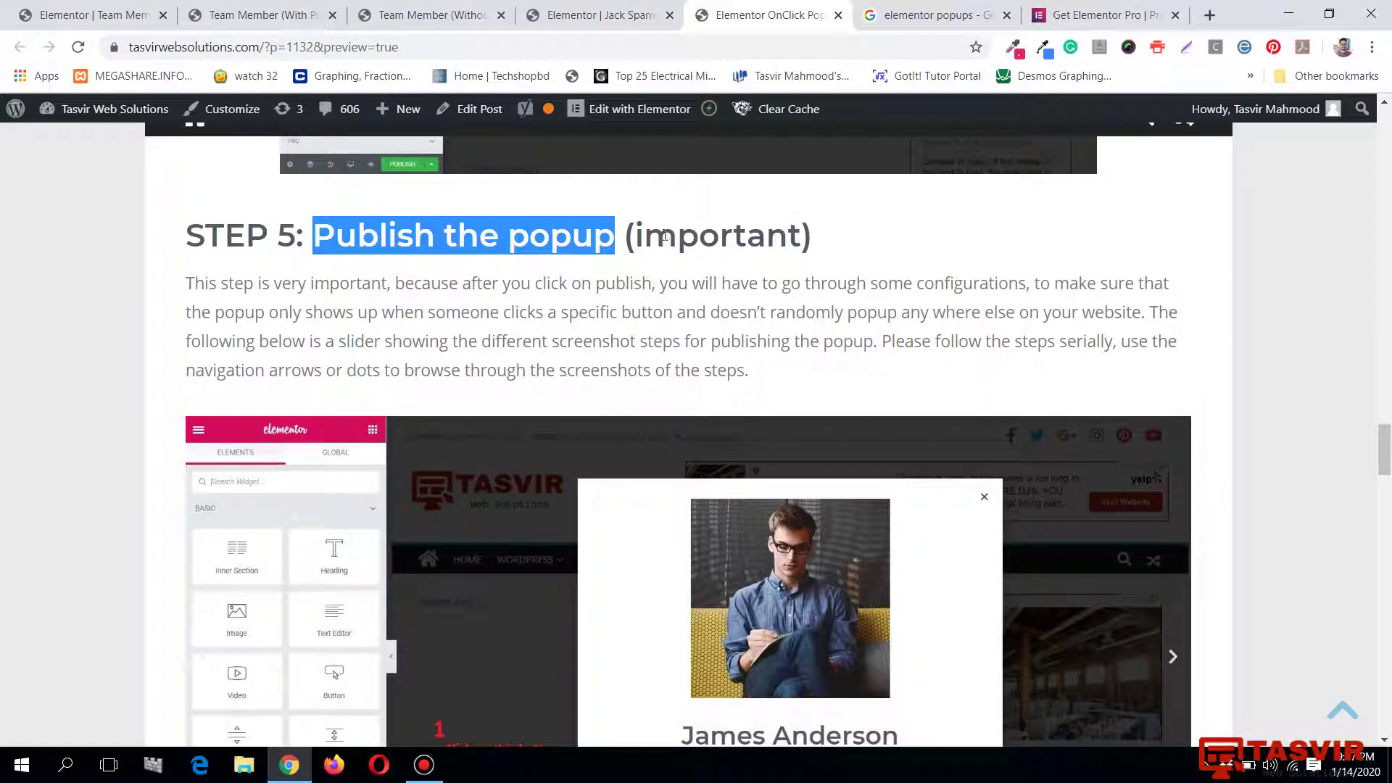
pyautogui.moveTo(631, 236); pyautogui.dragTo(801, 237)
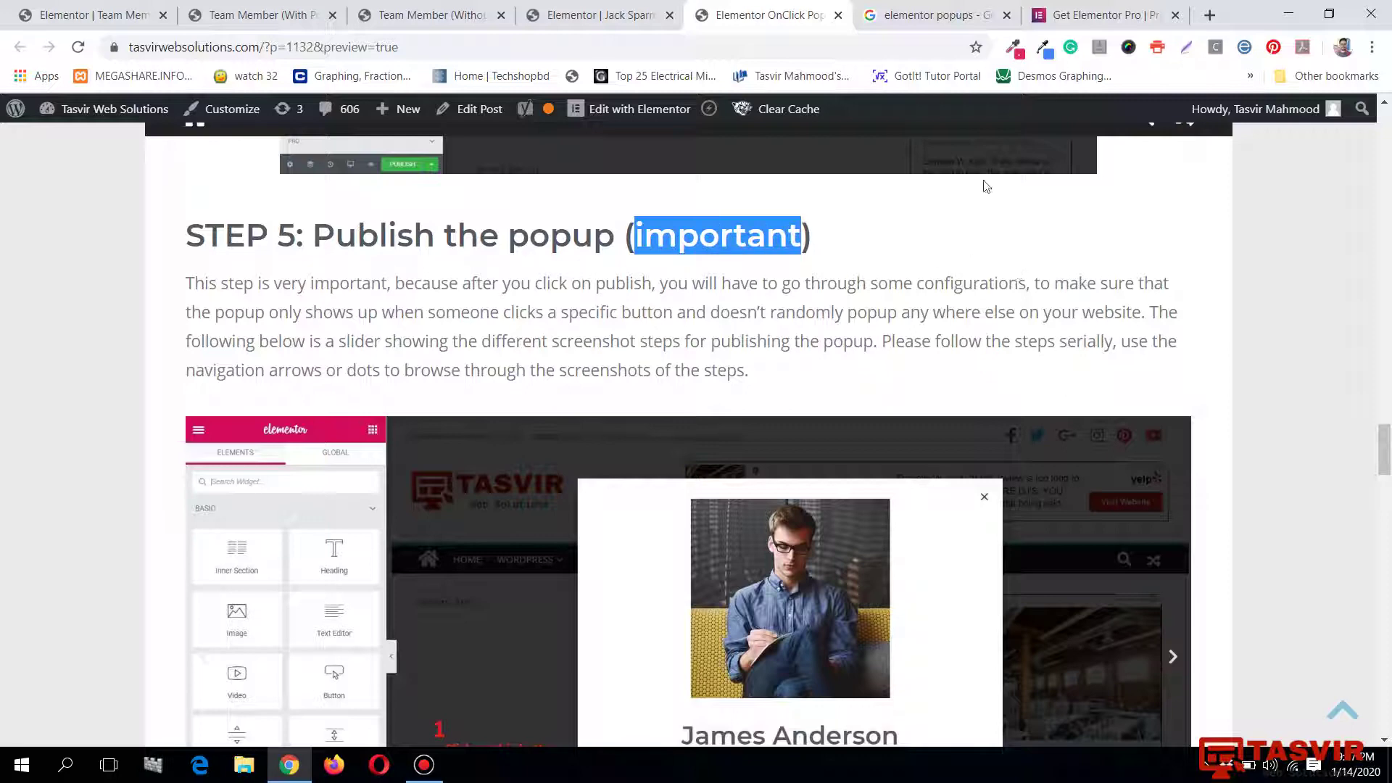
pyautogui.scroll(-3, 1088, 330)
pyautogui.scroll(3, 1086, 322)
# Compare the team pages without and with popups, view the first member's details popup, and return to the popup editor.
pyautogui.click(412, 15)
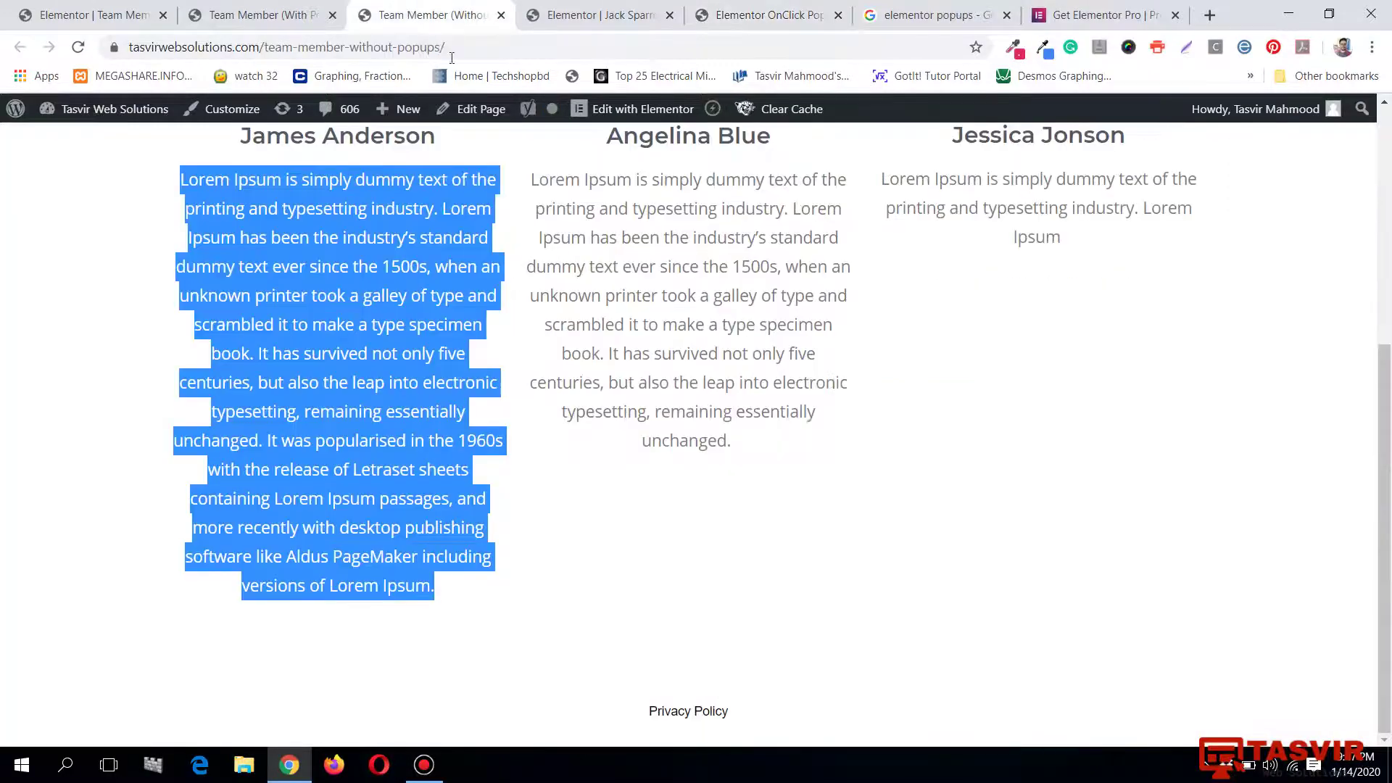
pyautogui.click(223, 15)
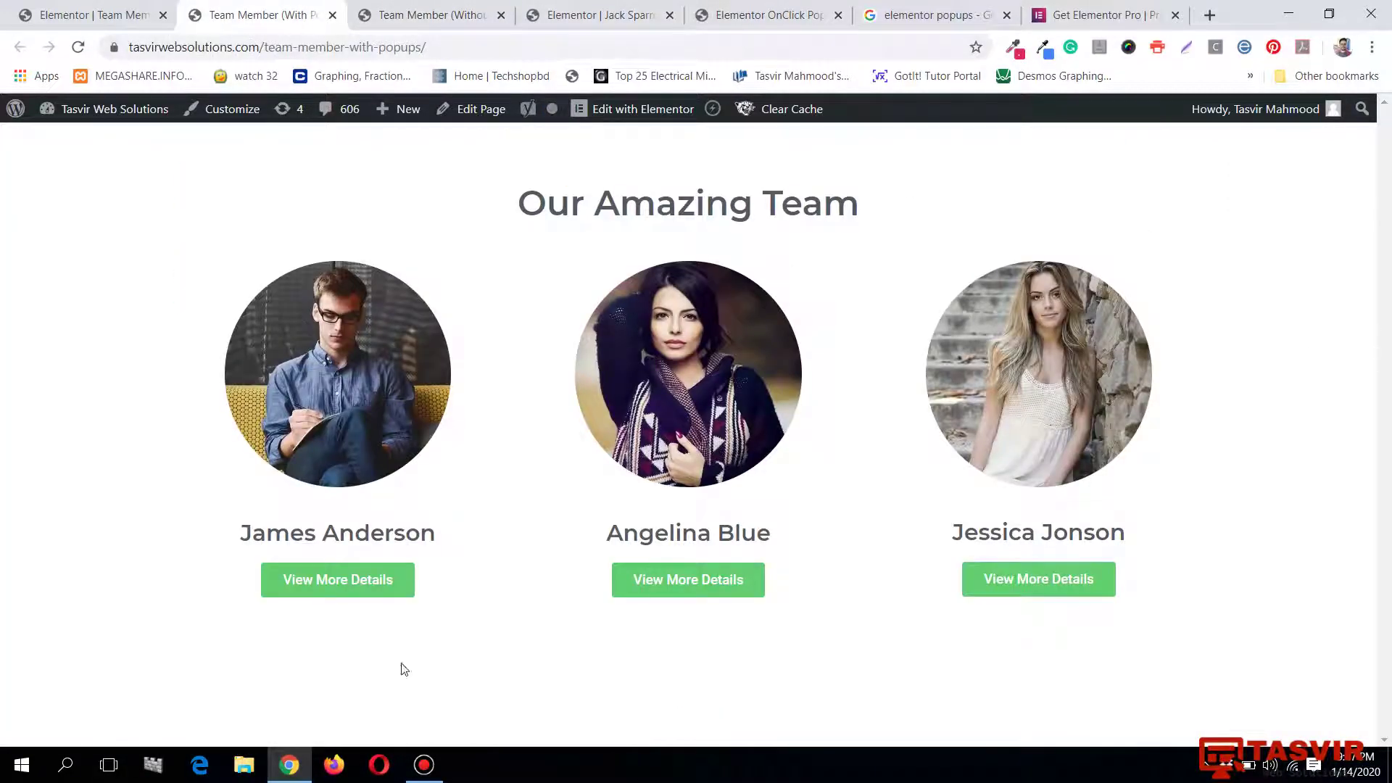
pyautogui.click(340, 578)
pyautogui.click(1199, 312)
pyautogui.click(575, 15)
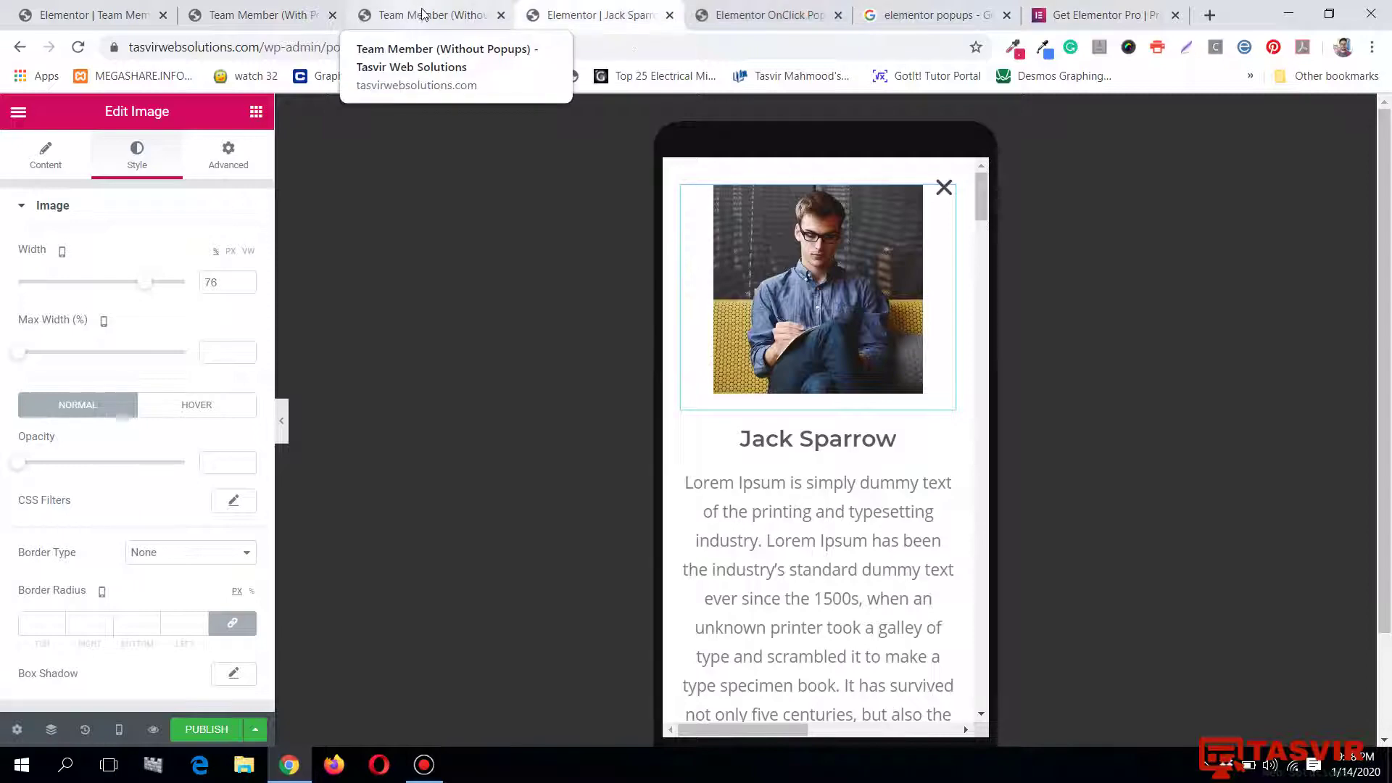
pyautogui.scroll(-4, 783, 410)
pyautogui.scroll(4, 784, 410)
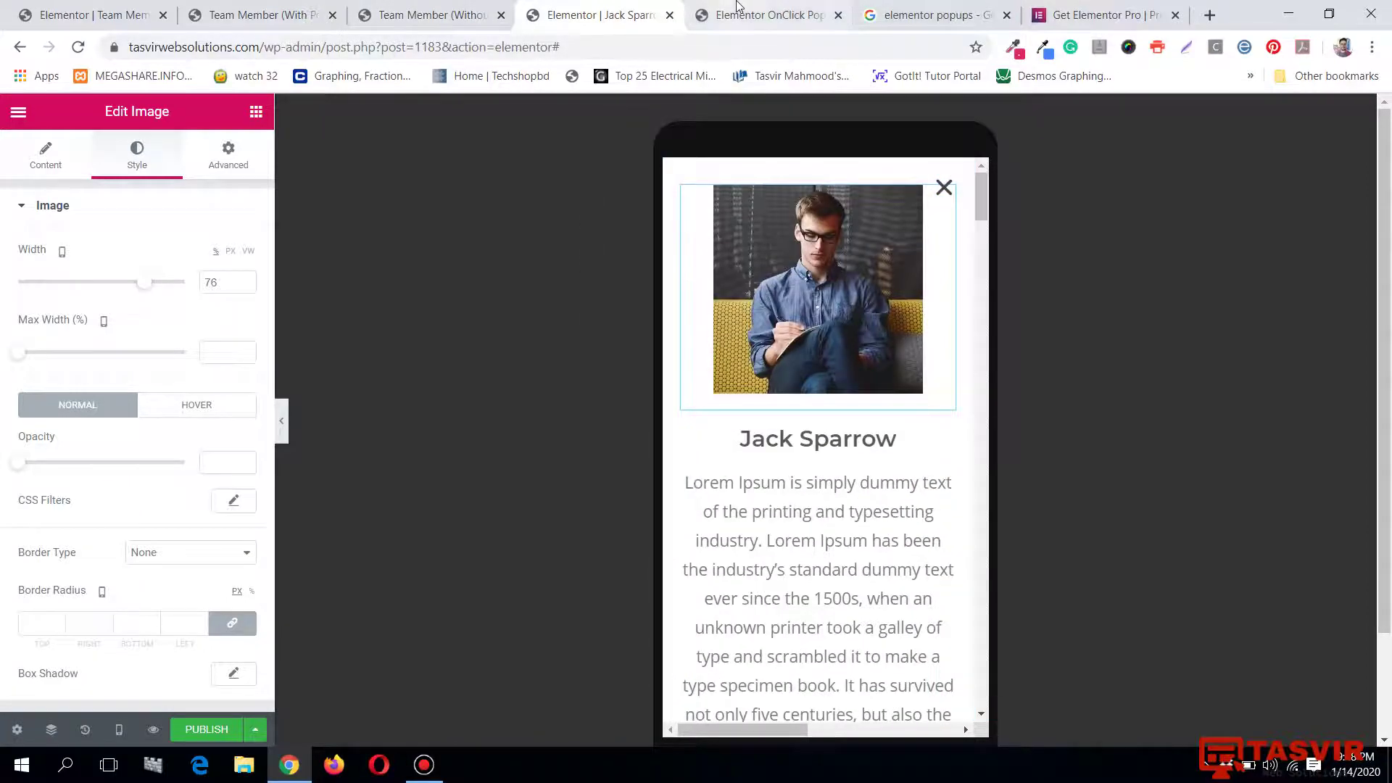
# Browse the guide's step 5 screenshot slider on the popup's publish conditions, triggers and advanced rules.
pyautogui.click(736, 14)
pyautogui.scroll(-5, 789, 575)
pyautogui.scroll(5, 789, 575)
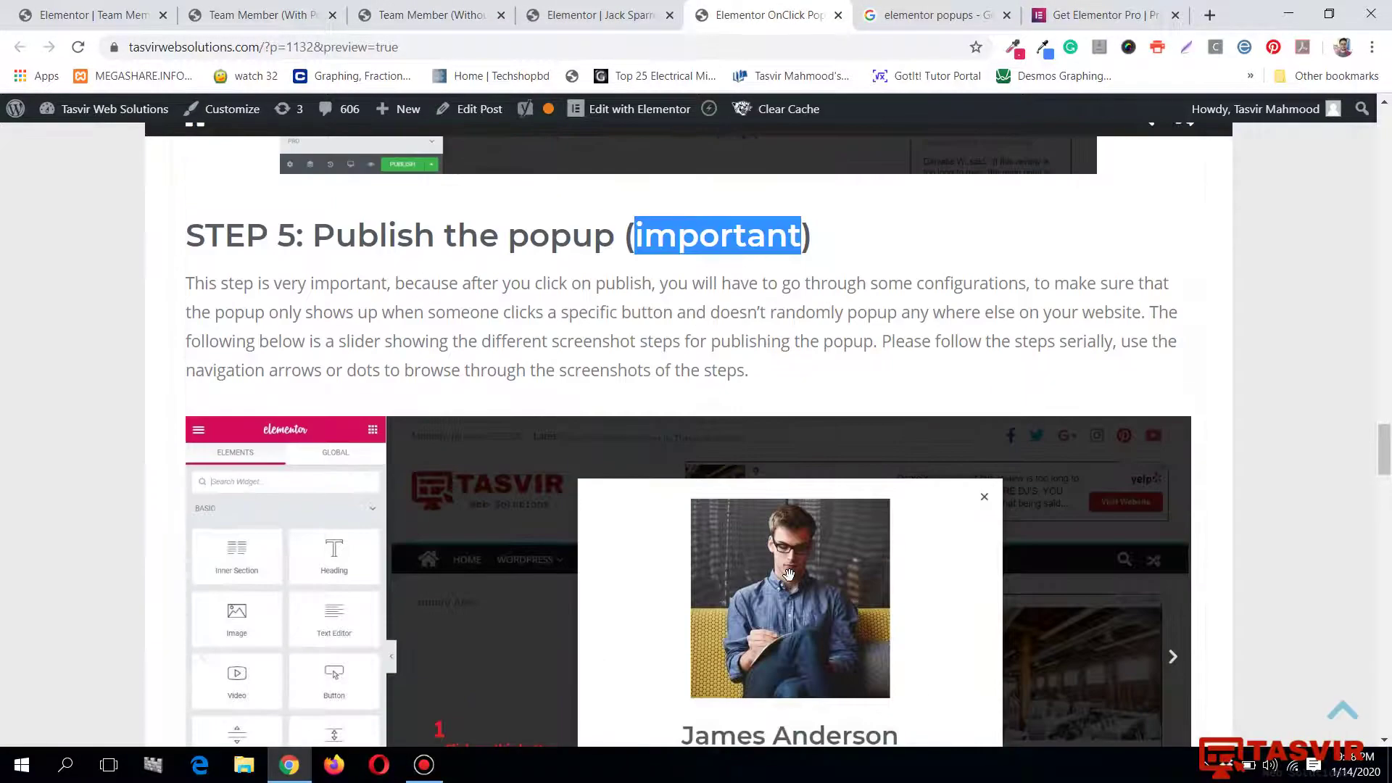
pyautogui.scroll(-5, 650, 495)
pyautogui.scroll(4, 915, 445)
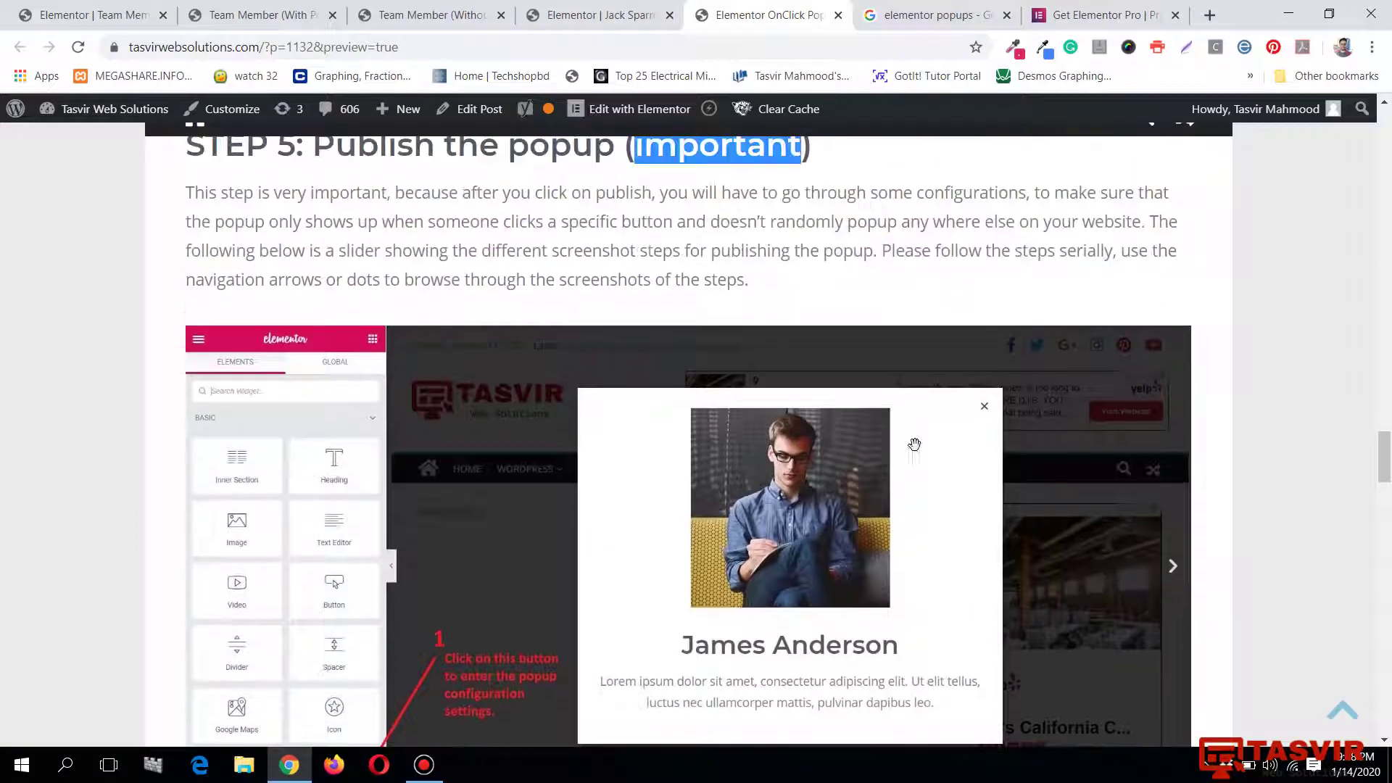
pyautogui.click(1171, 567)
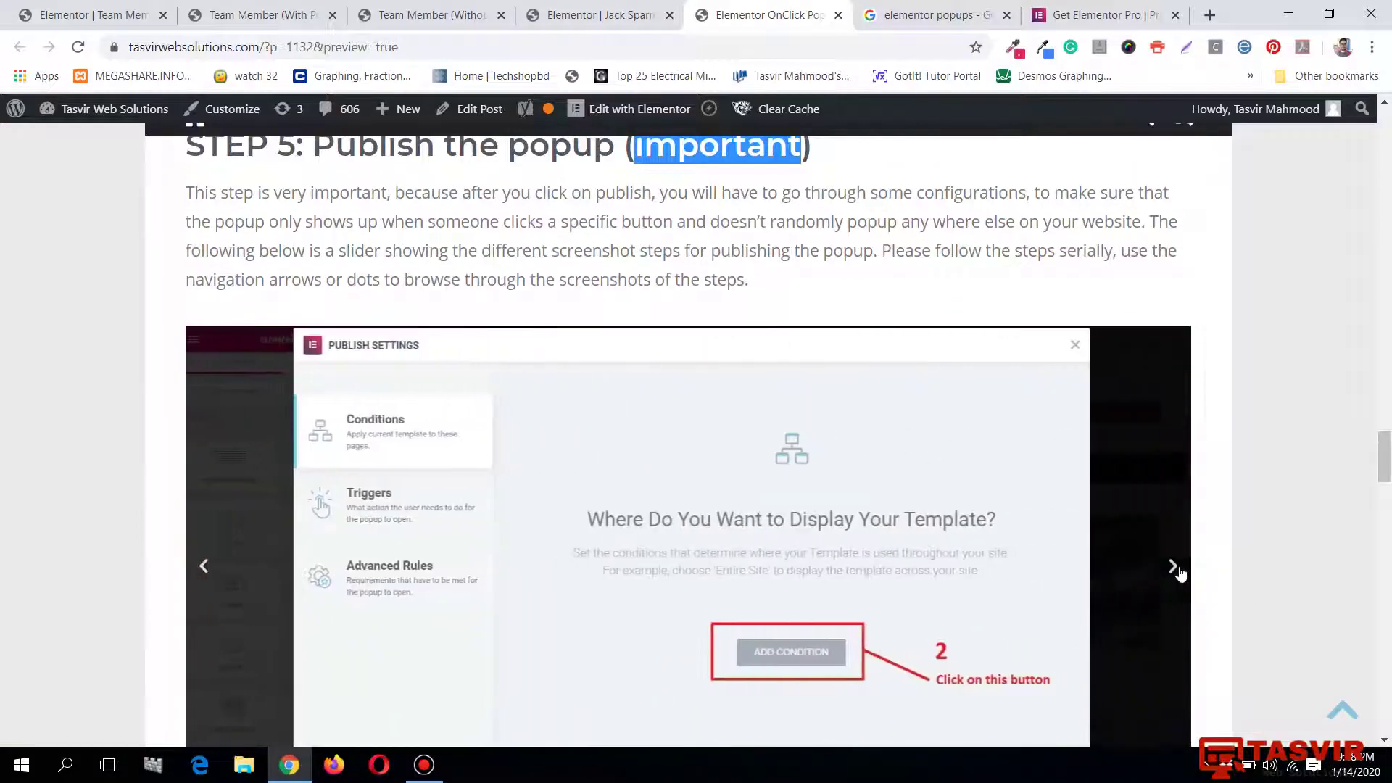
pyautogui.scroll(-1, 1174, 507)
pyautogui.click(1182, 489)
pyautogui.click(1182, 490)
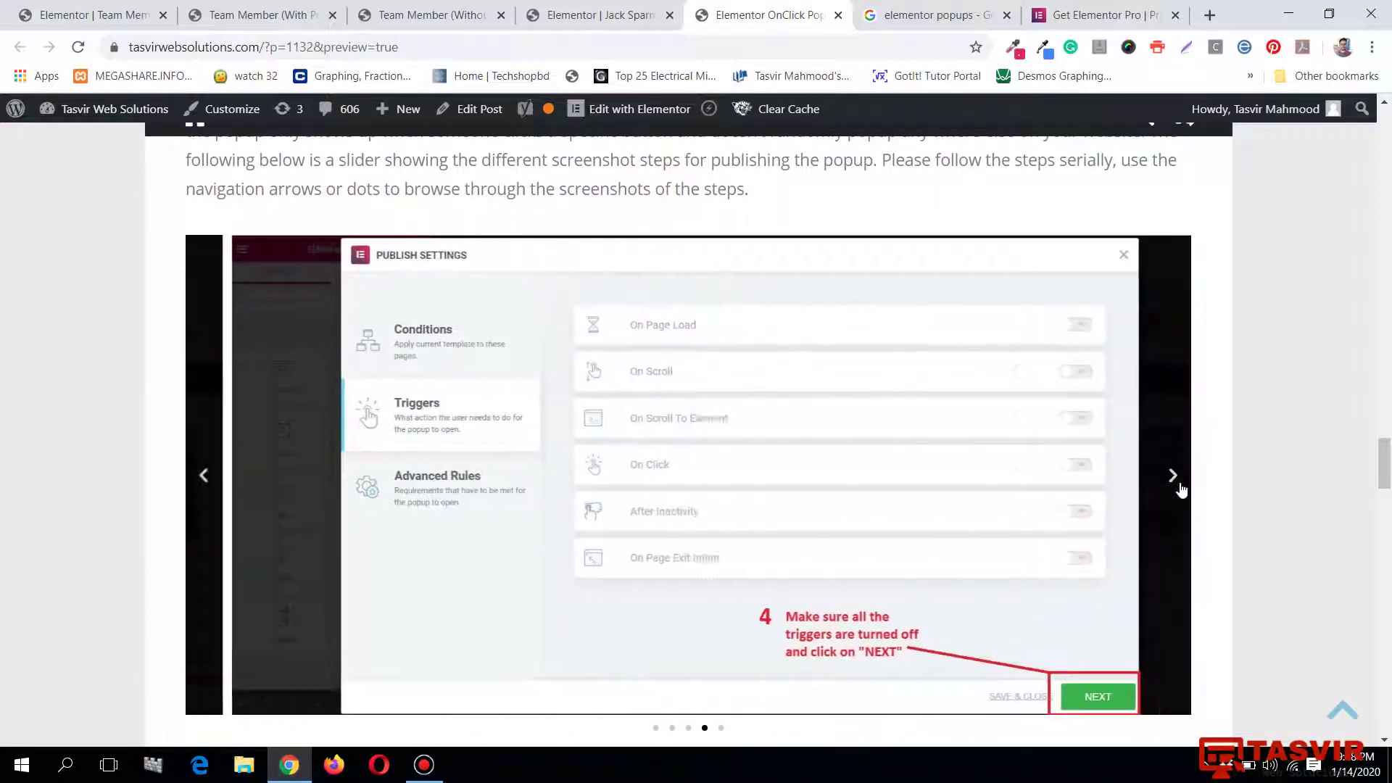
pyautogui.click(1182, 490)
pyautogui.click(1182, 489)
pyautogui.click(1180, 489)
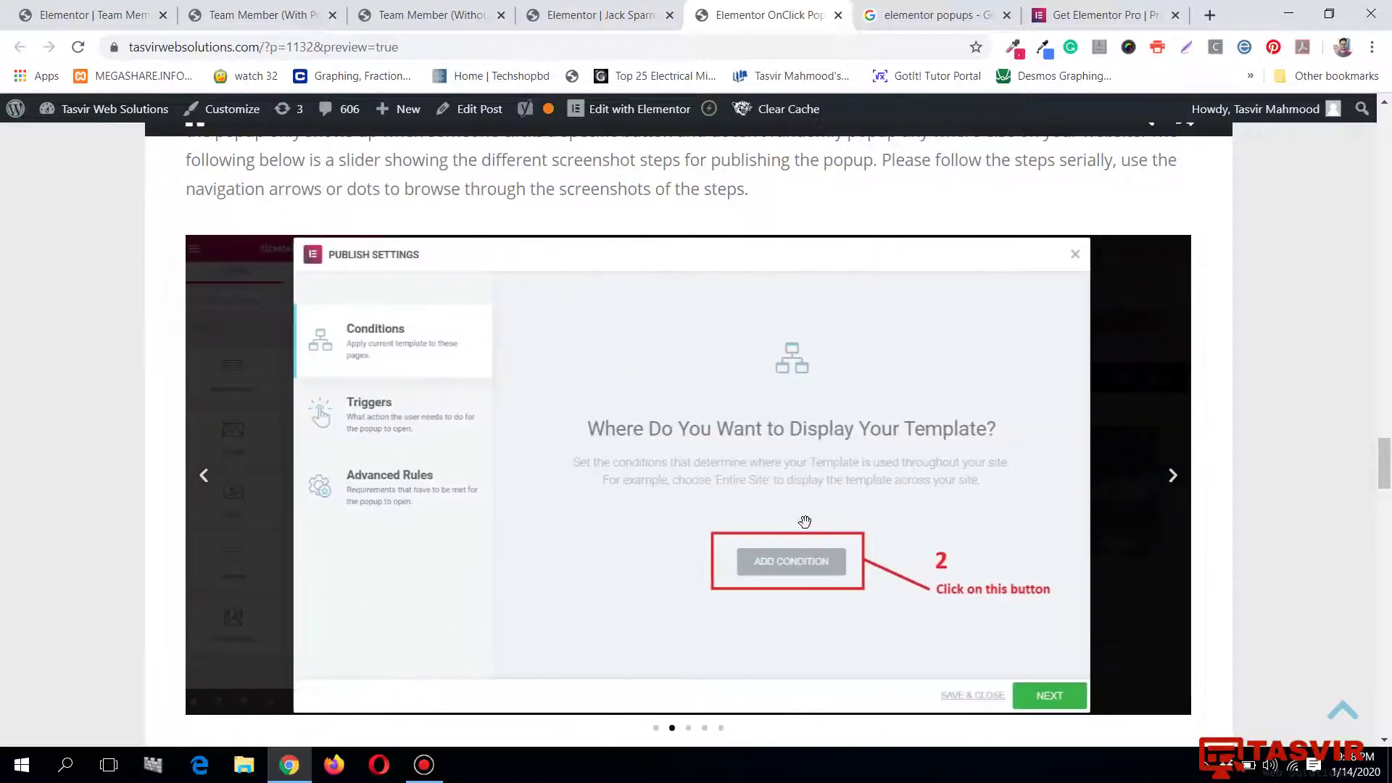
pyautogui.click(204, 478)
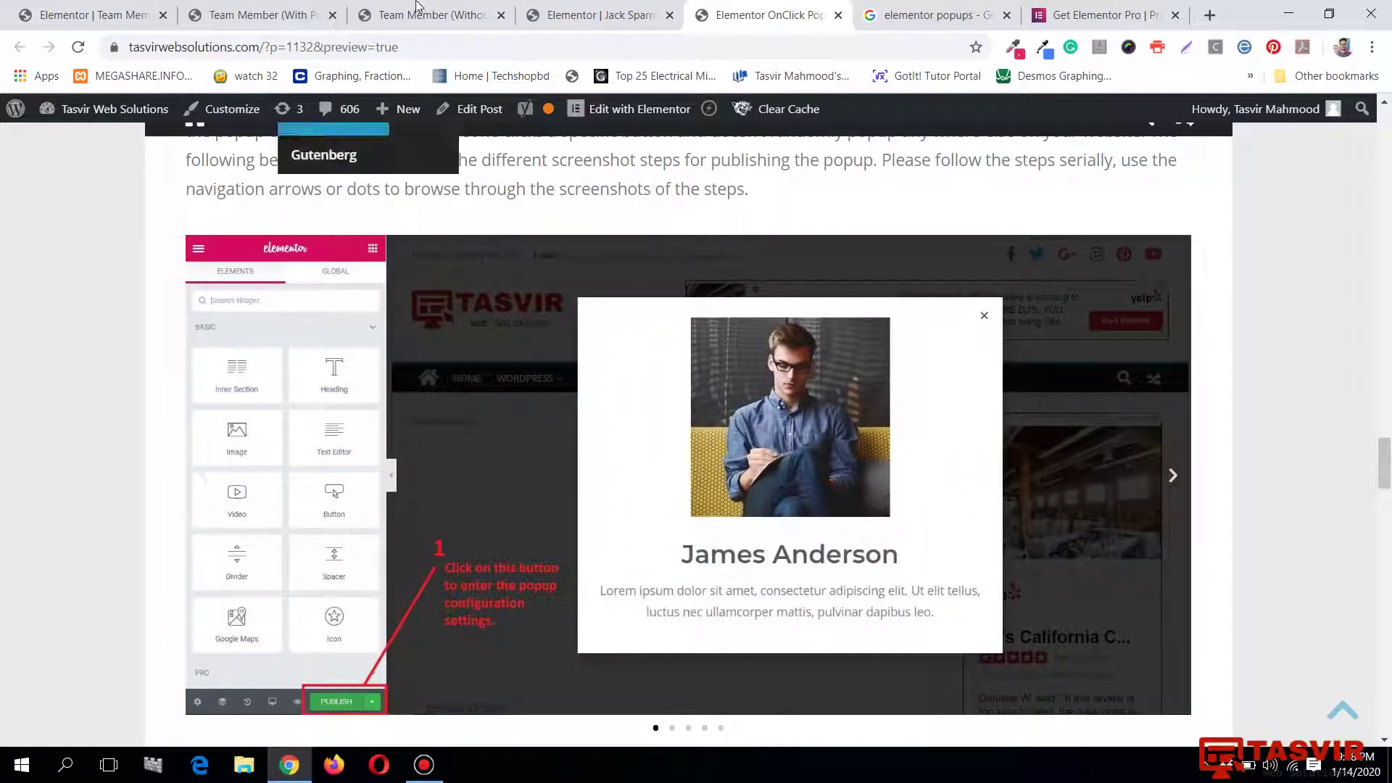
# Return to the popup editor and switch the responsive preview to Desktop.
pyautogui.click(414, 9)
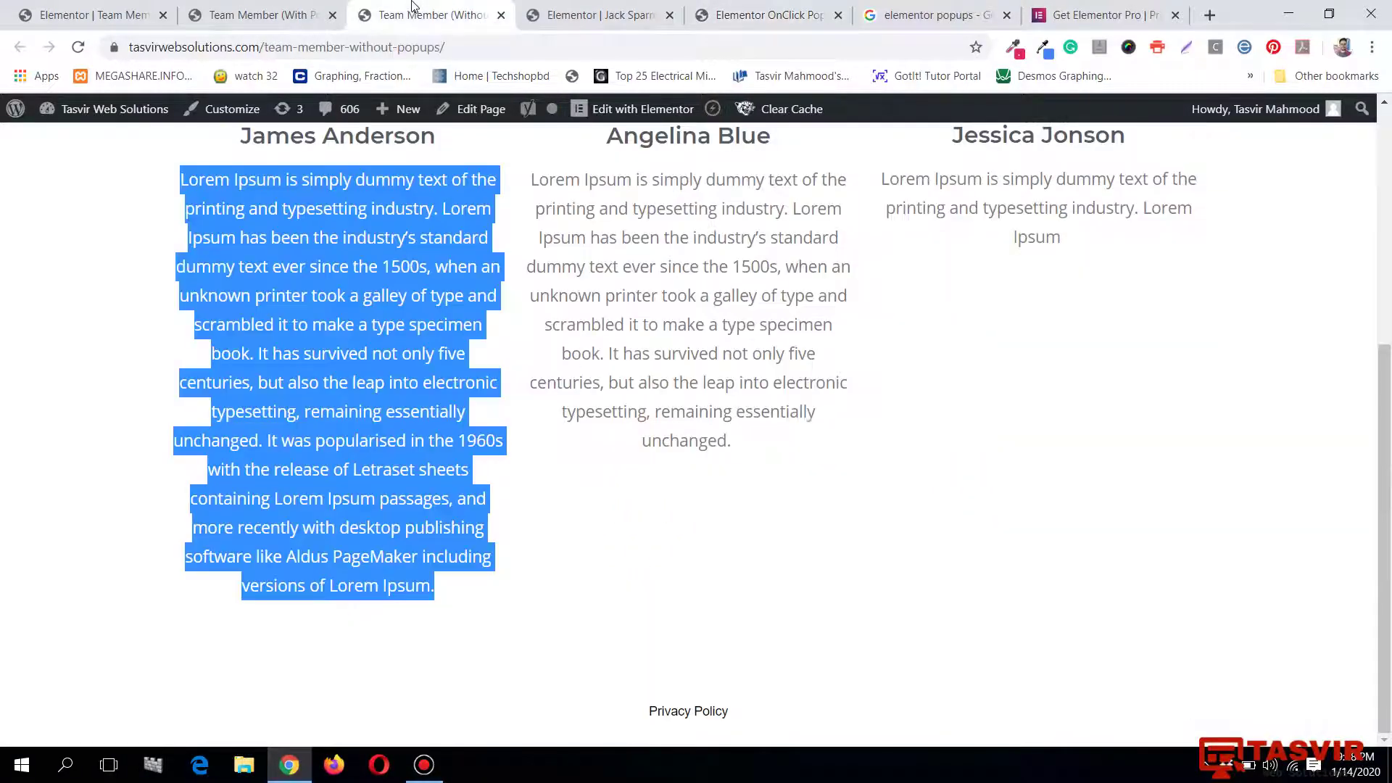
pyautogui.click(591, 14)
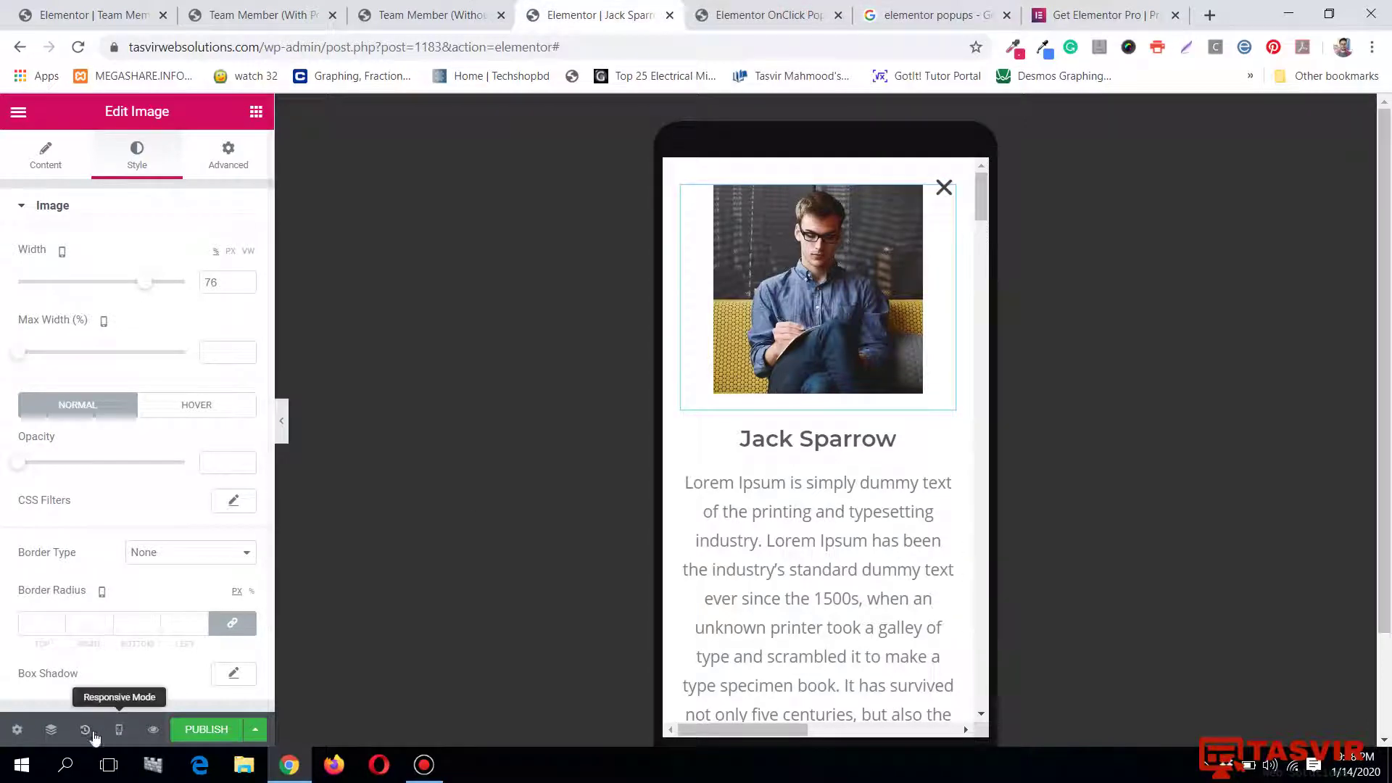
pyautogui.click(119, 729)
pyautogui.click(144, 618)
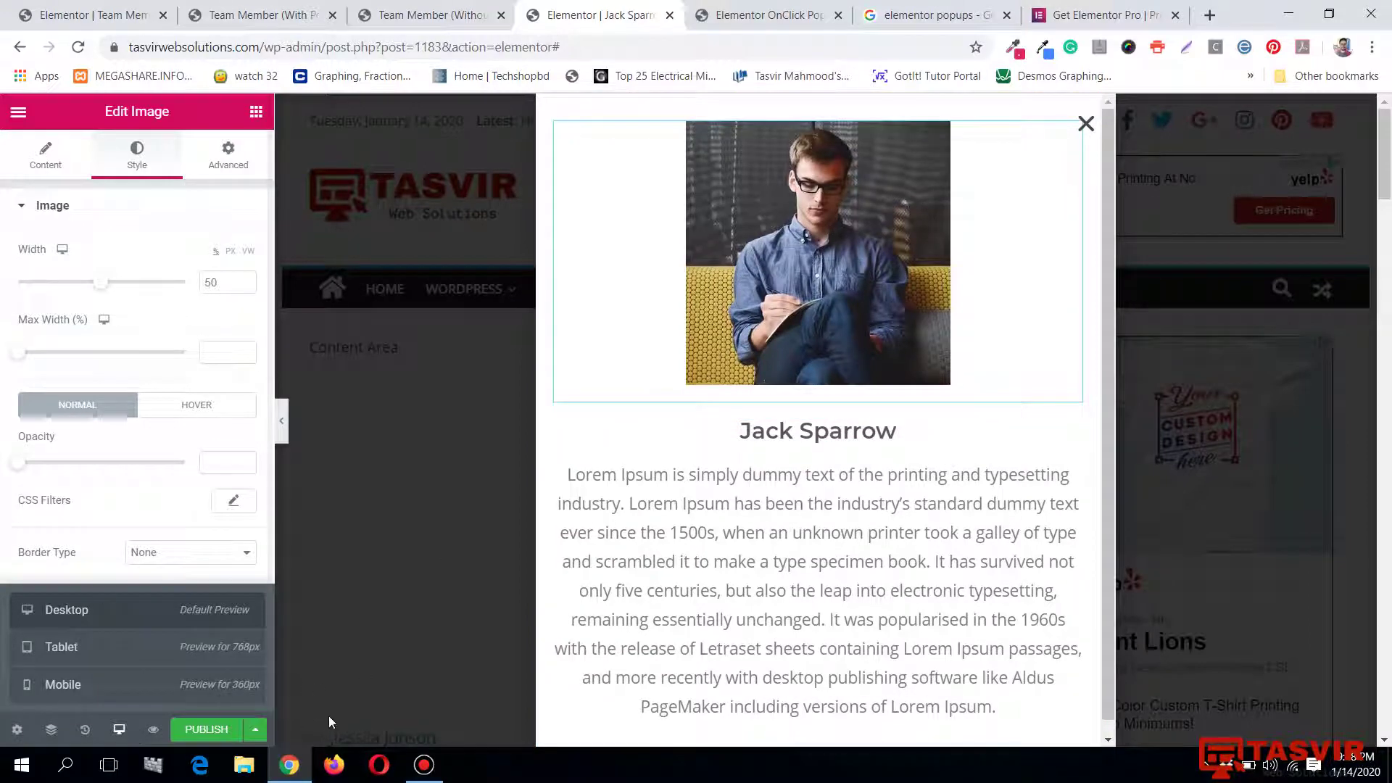
# Start publishing the popup and add a display condition that includes the Entire Site.
pyautogui.click(256, 729)
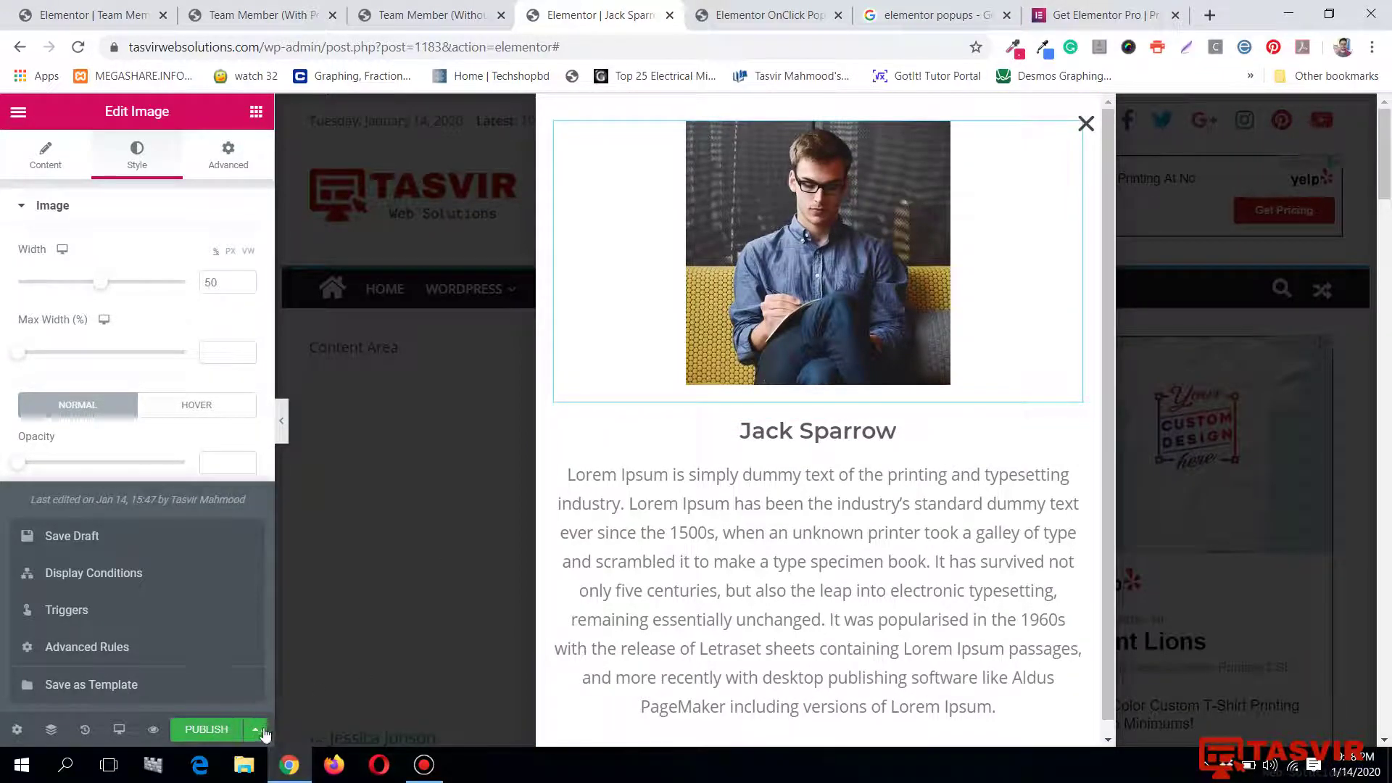
pyautogui.click(255, 729)
pyautogui.click(205, 731)
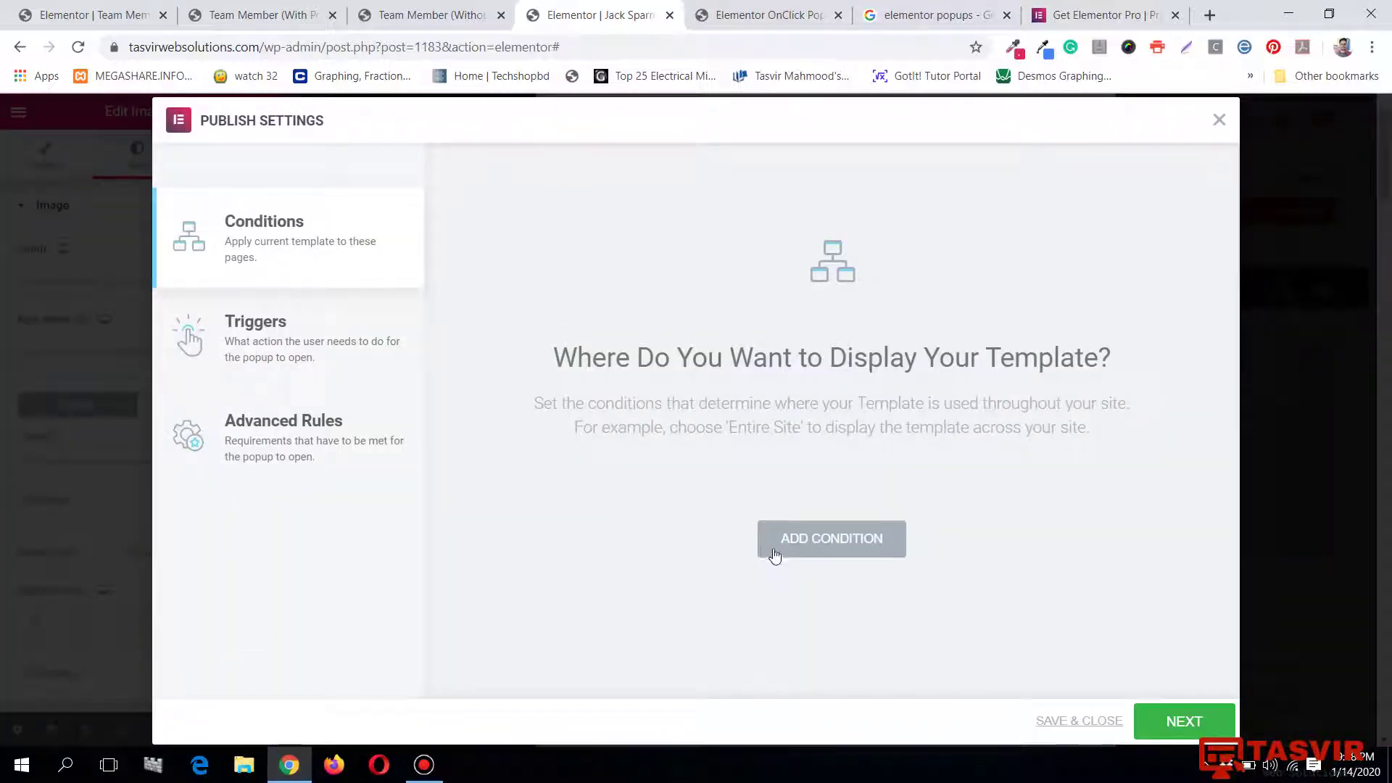
pyautogui.click(893, 541)
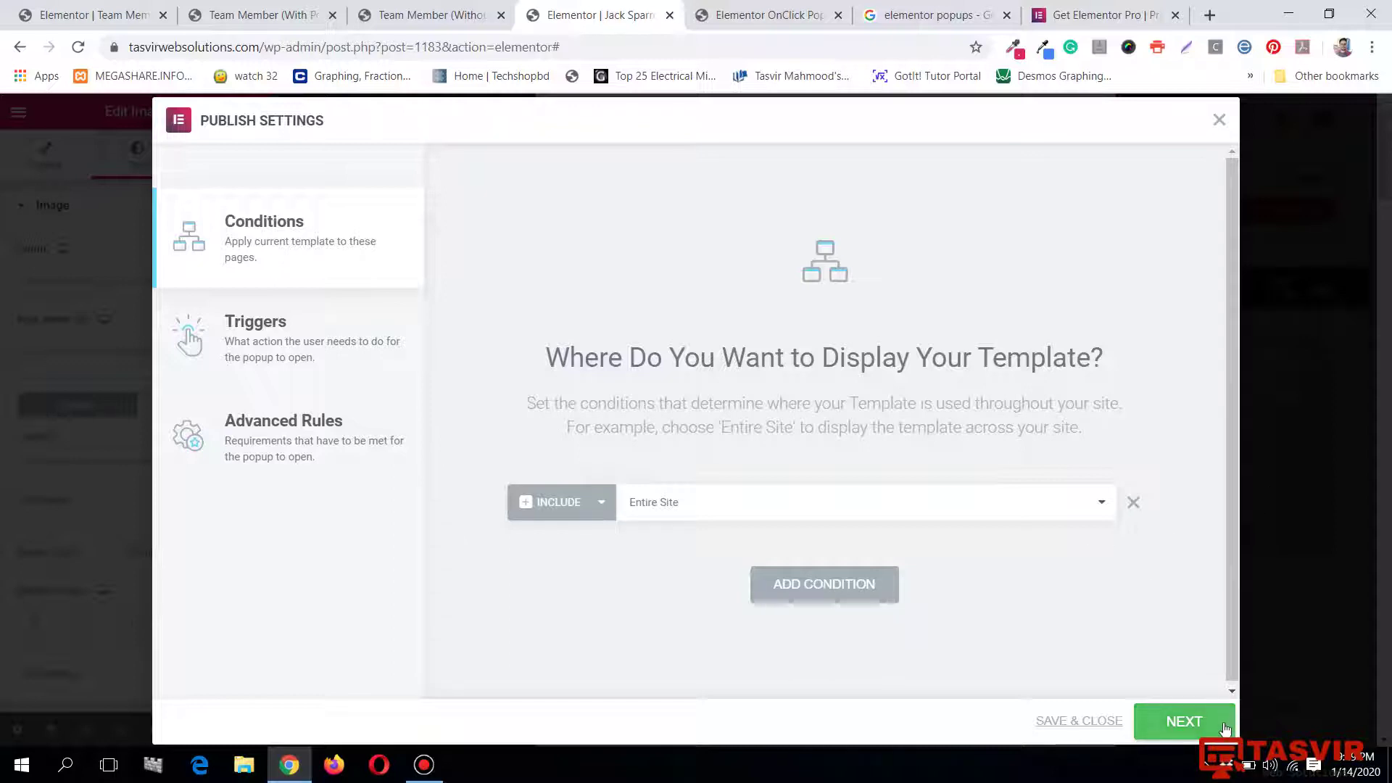
# Leave all triggers and advanced rules off, and save the publish settings to make the popup live.
pyautogui.click(1179, 720)
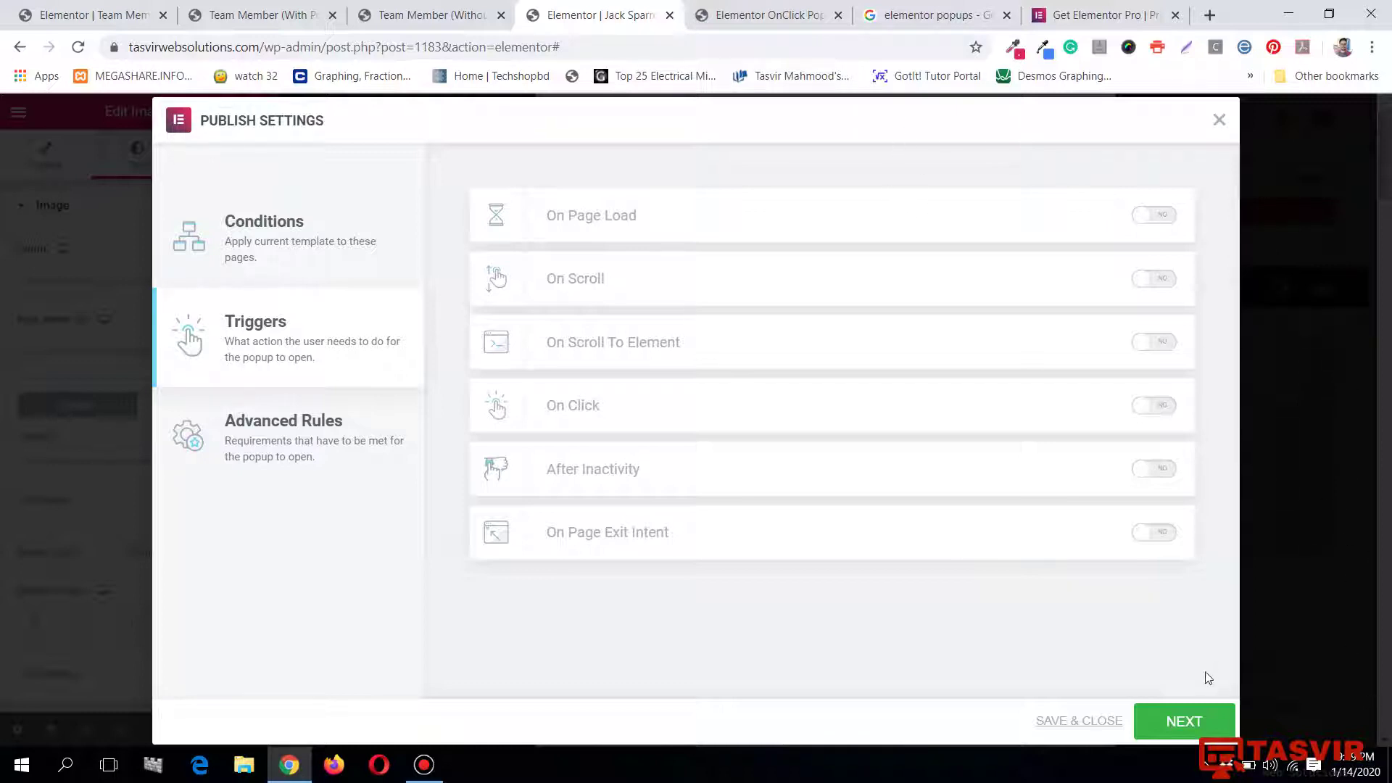
pyautogui.click(1195, 719)
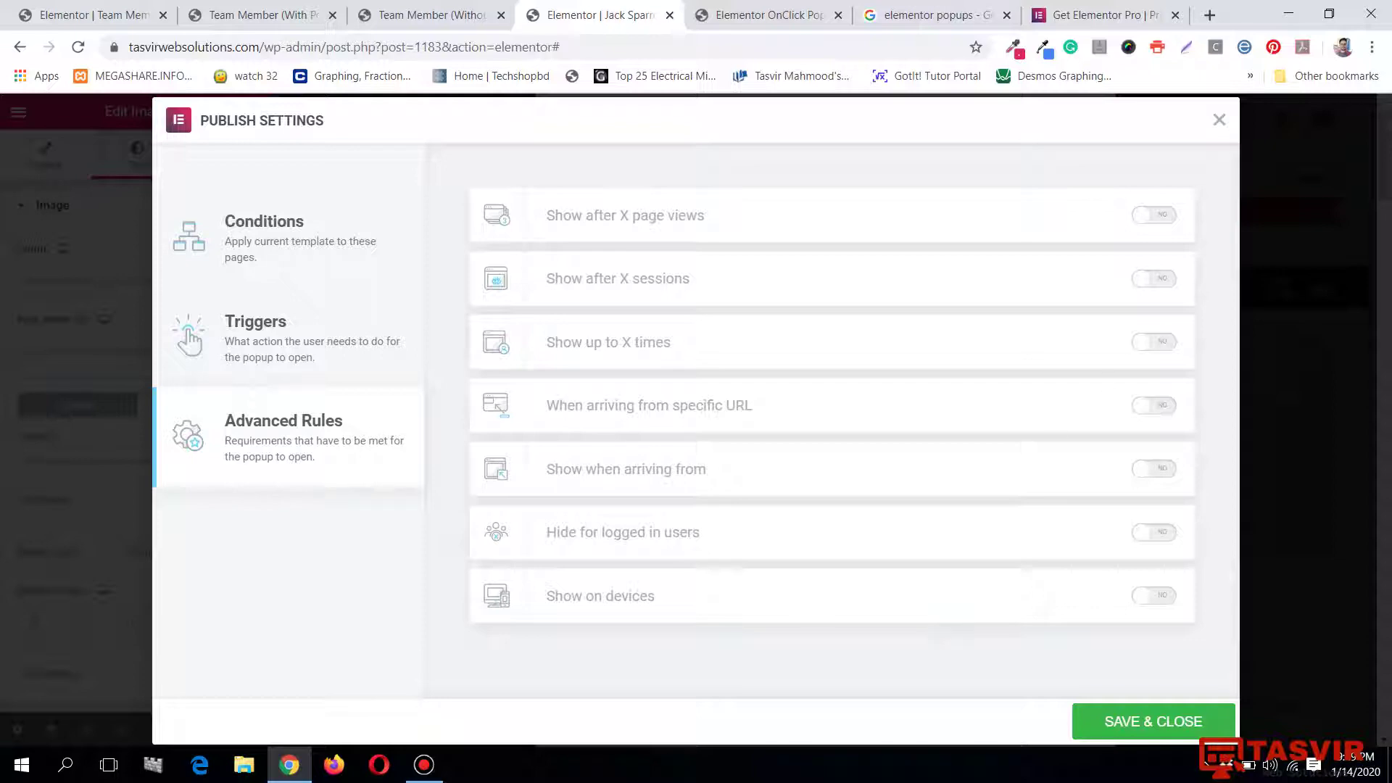
pyautogui.click(1181, 728)
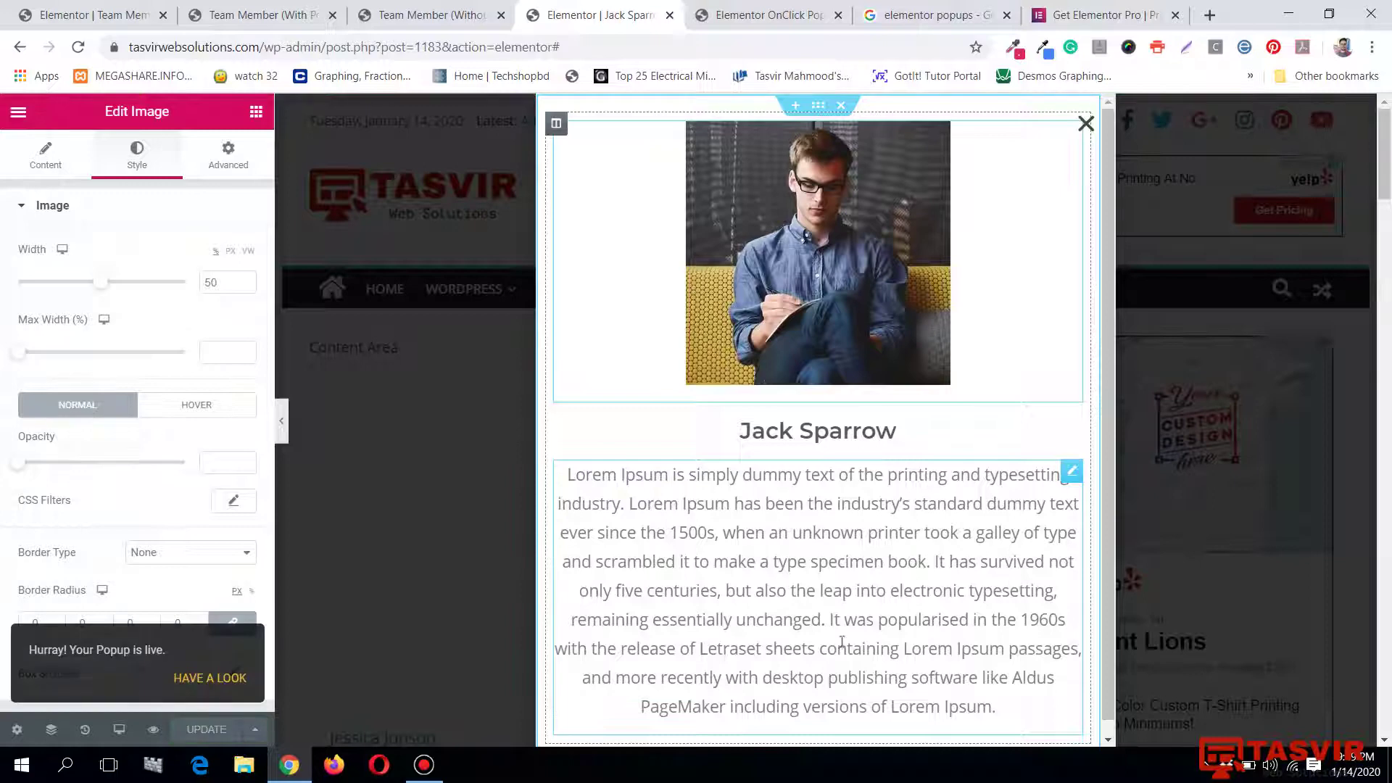
pyautogui.click(119, 729)
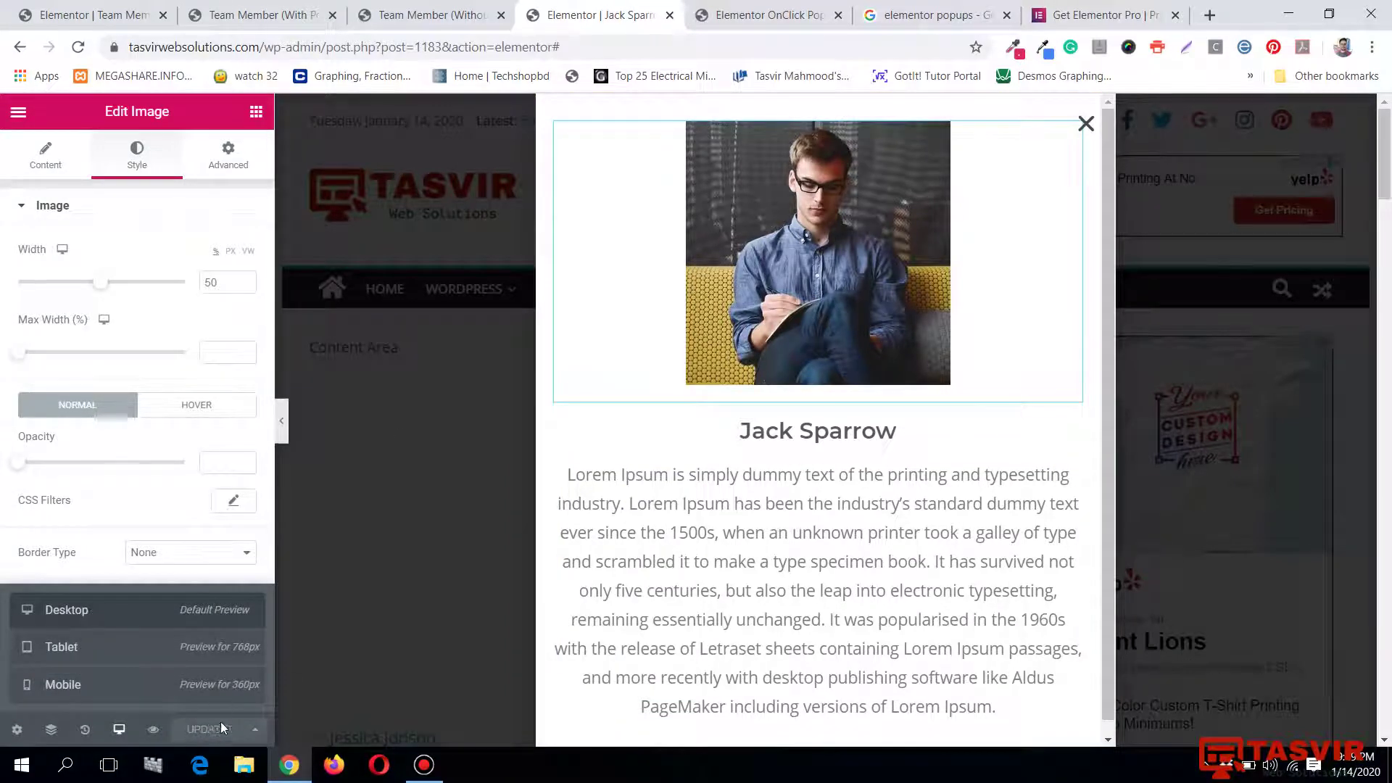
pyautogui.click(263, 732)
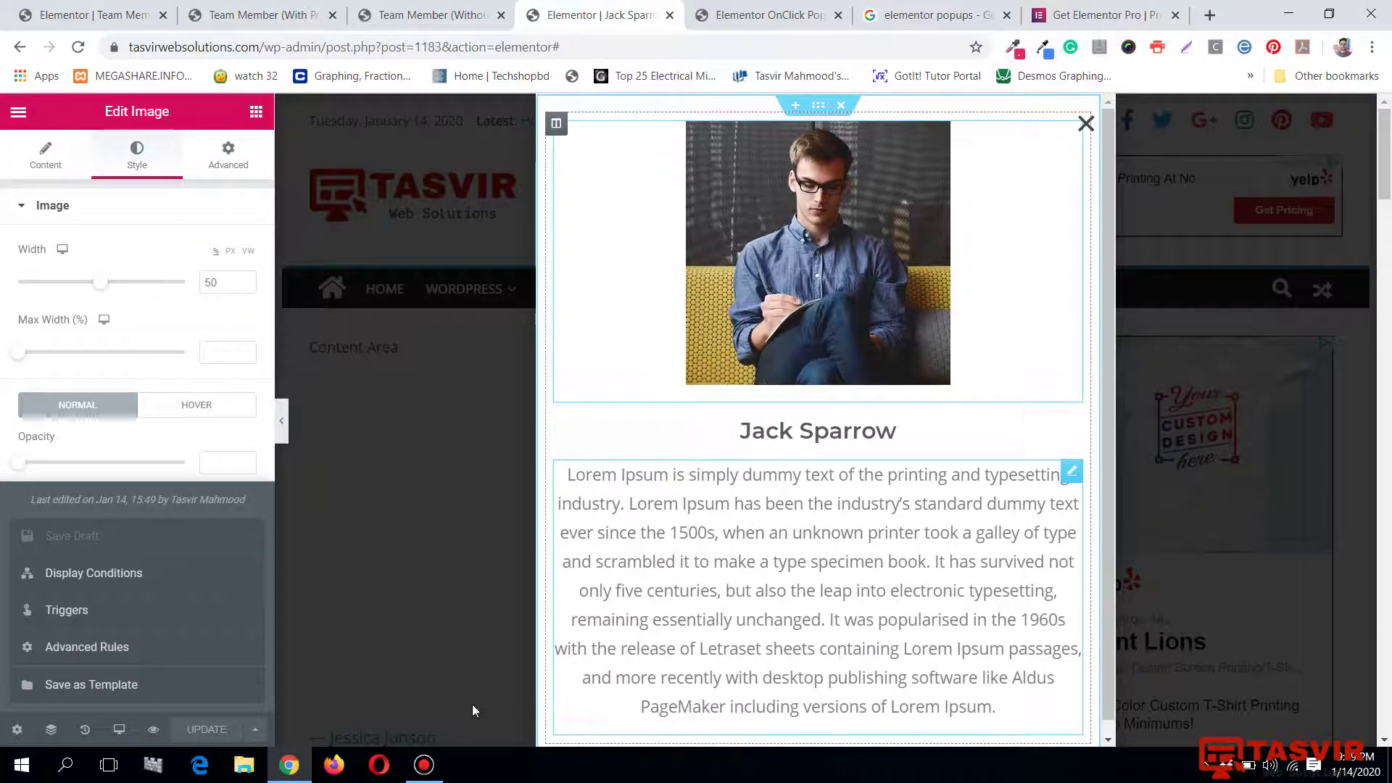
pyautogui.click(259, 728)
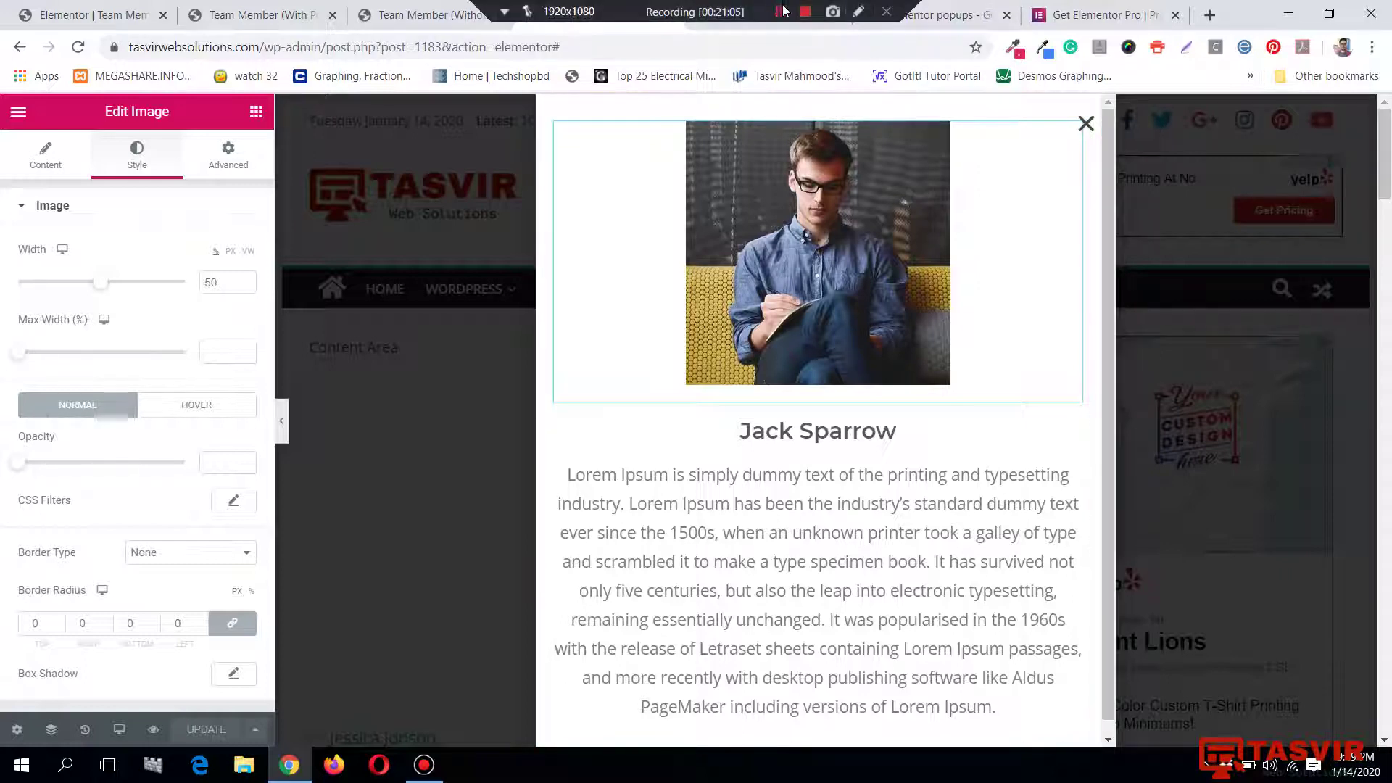
# Switch to the guide page and read step 6 about saving the popup as a template.
pyautogui.click(769, 15)
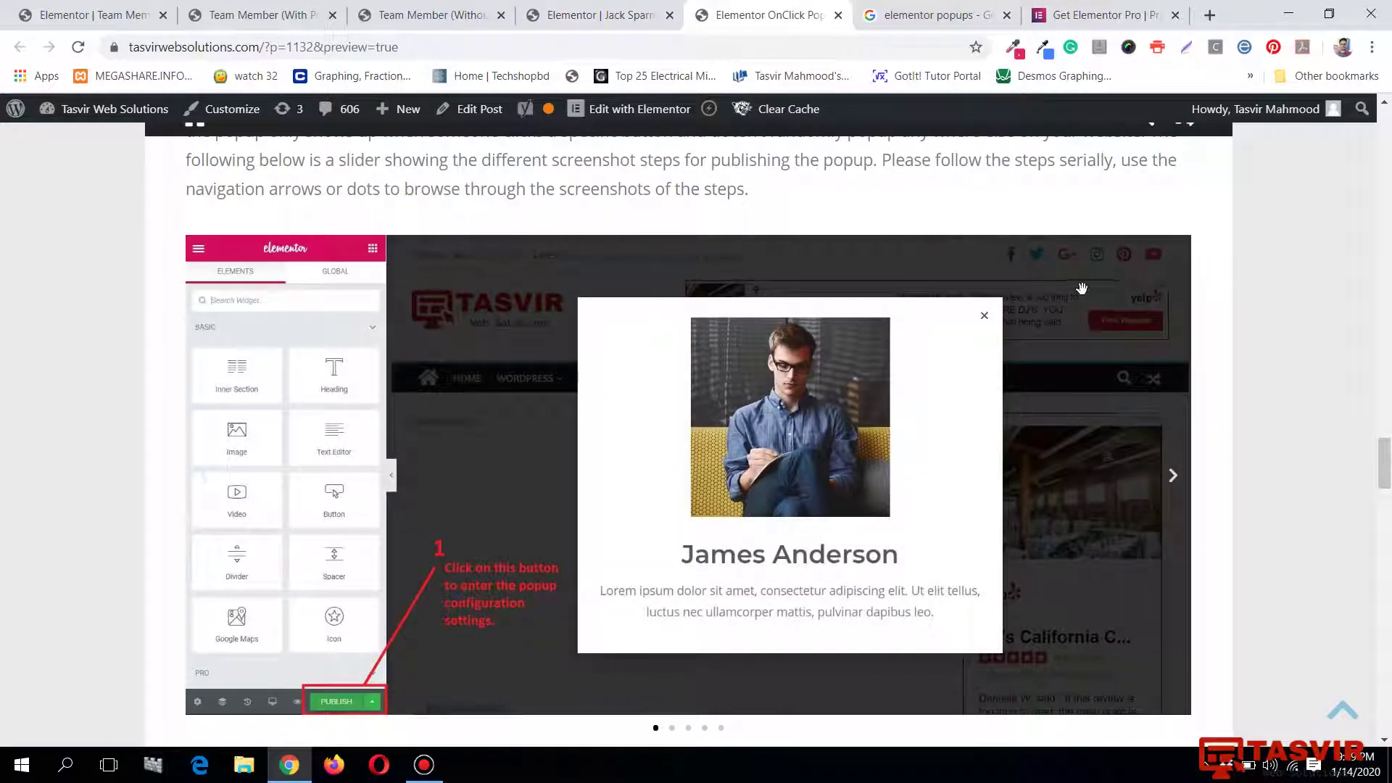
pyautogui.scroll(3, 774, 323)
pyautogui.click(984, 262)
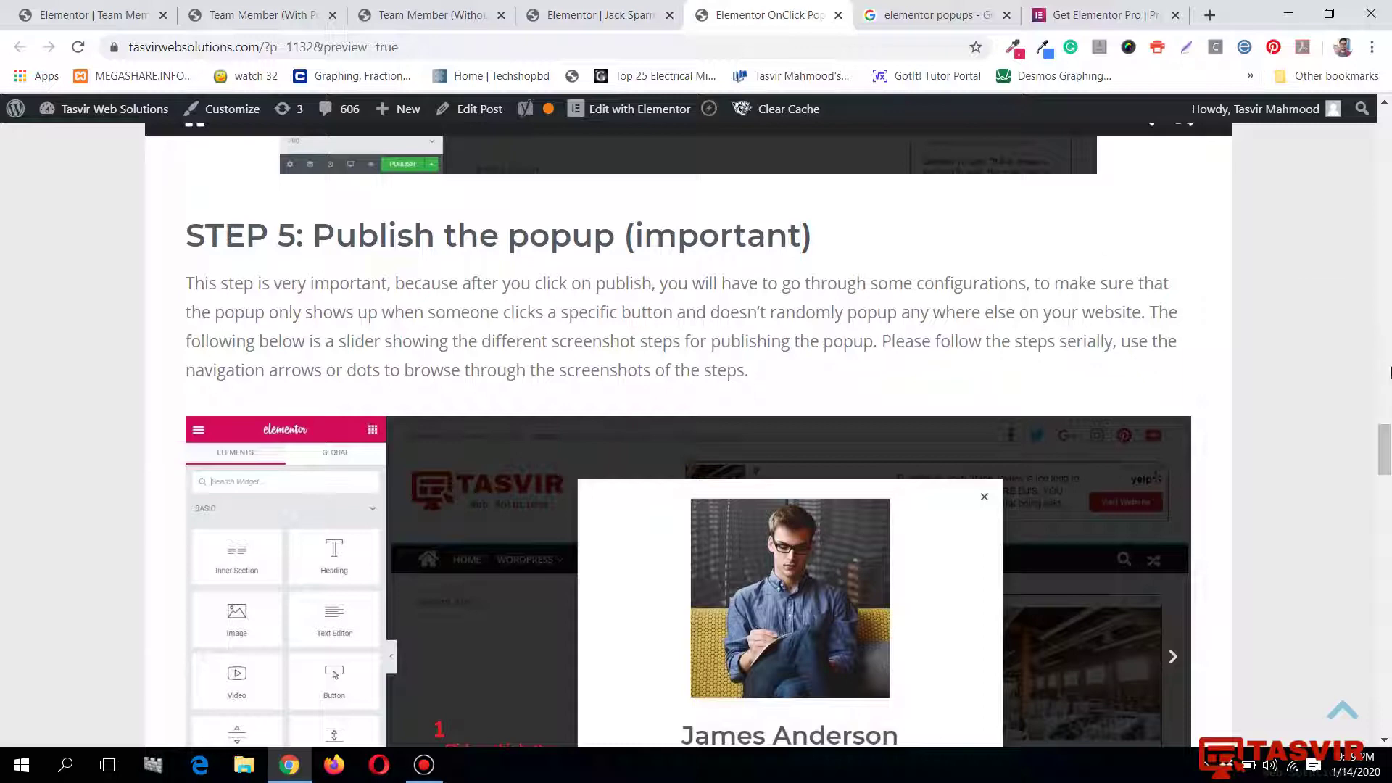
pyautogui.moveTo(1386, 446); pyautogui.dragTo(1385, 500)
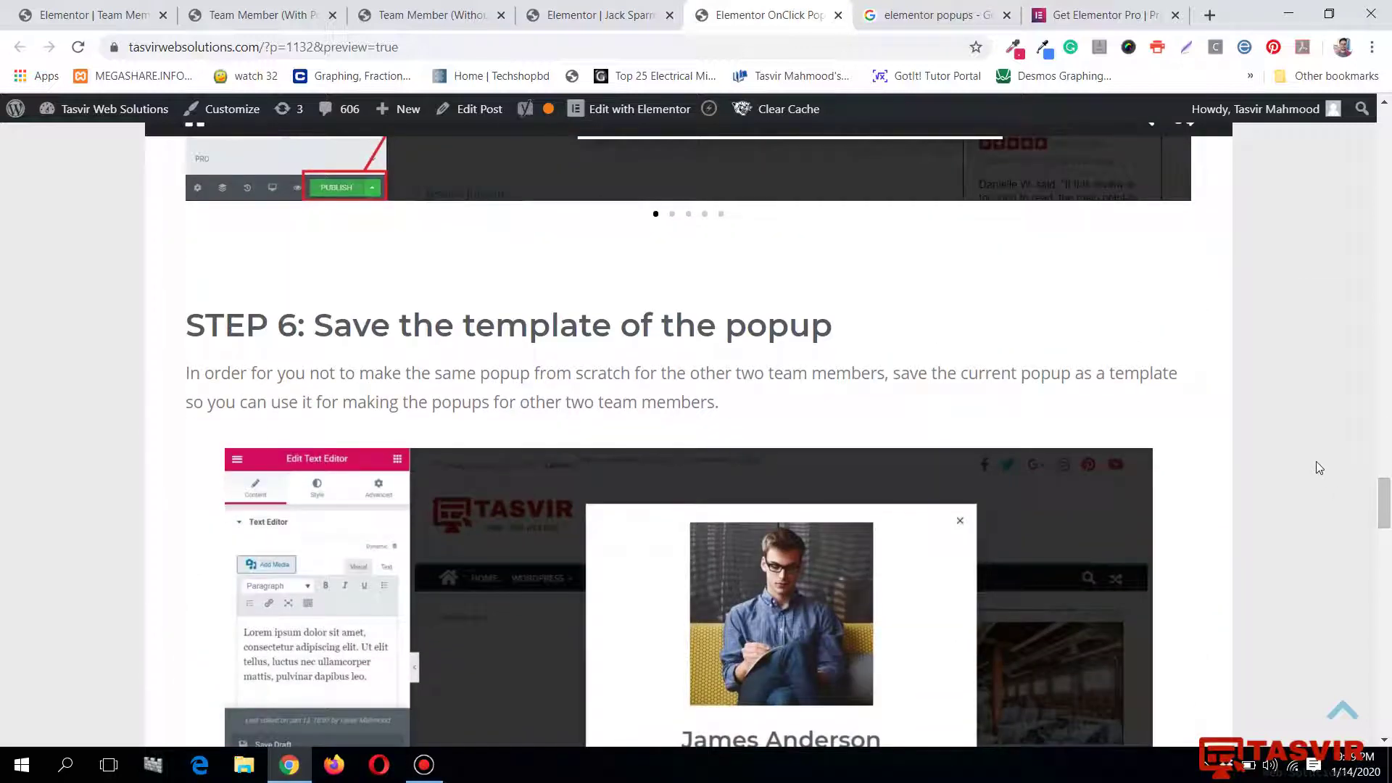
pyautogui.scroll(-3, 1318, 468)
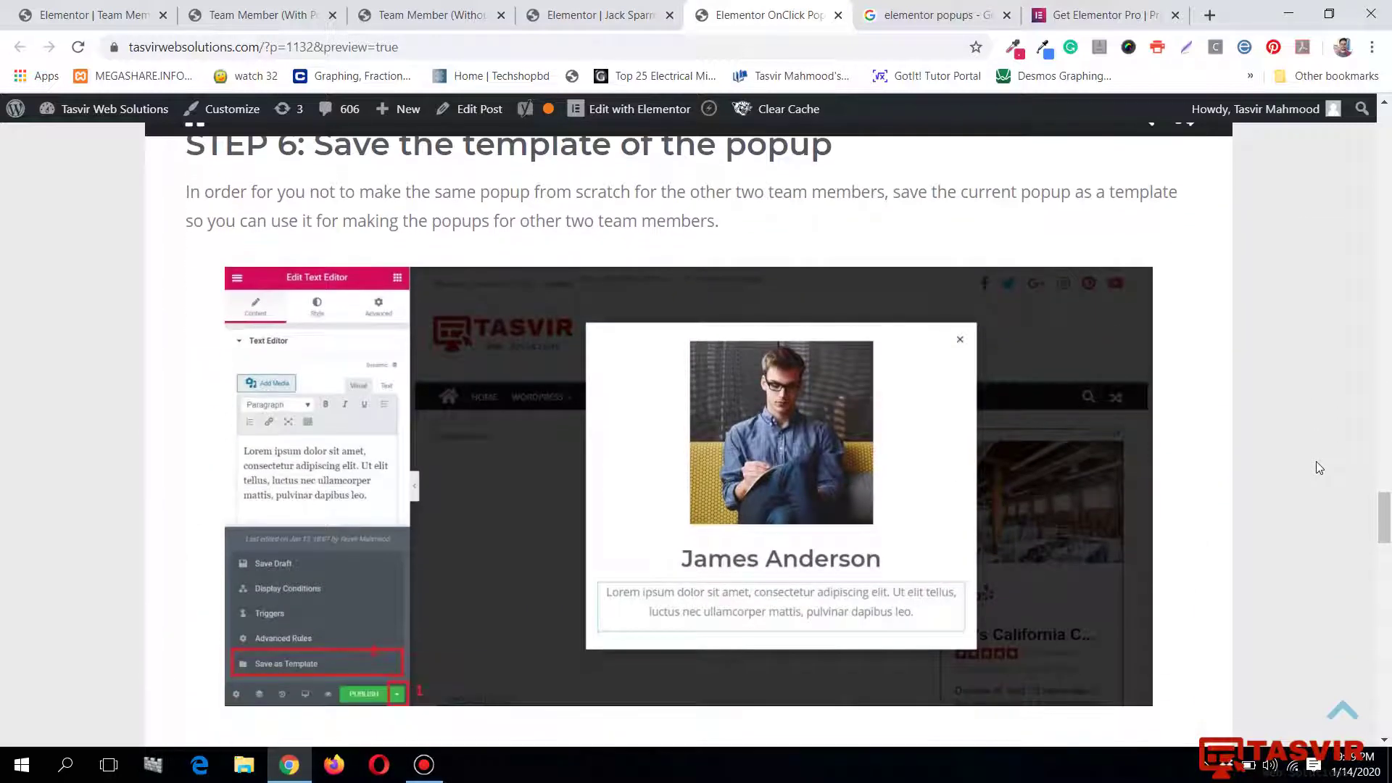
pyautogui.scroll(1, 1316, 468)
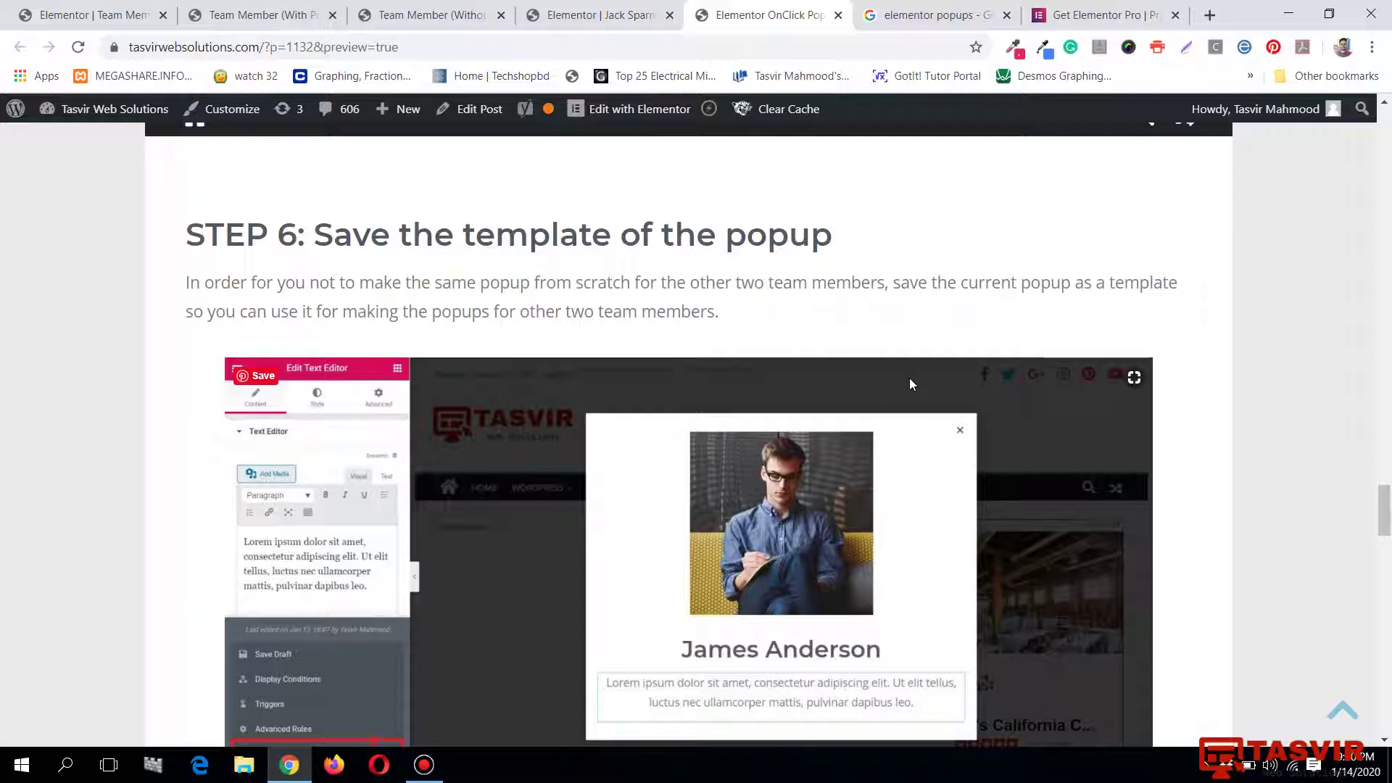
# Return to the popup editor, save the popup to the library as a template named "Jack Sparrow", and close the library.
pyautogui.click(602, 14)
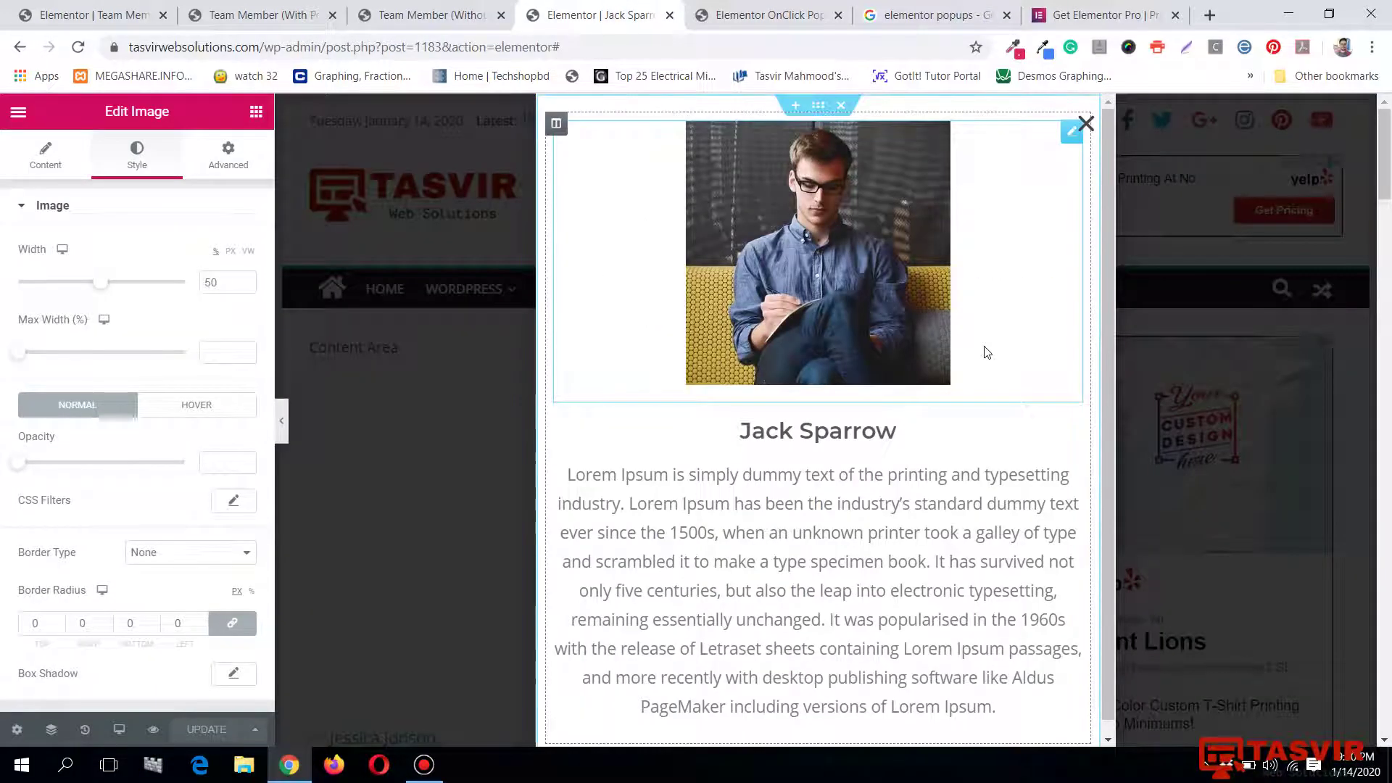
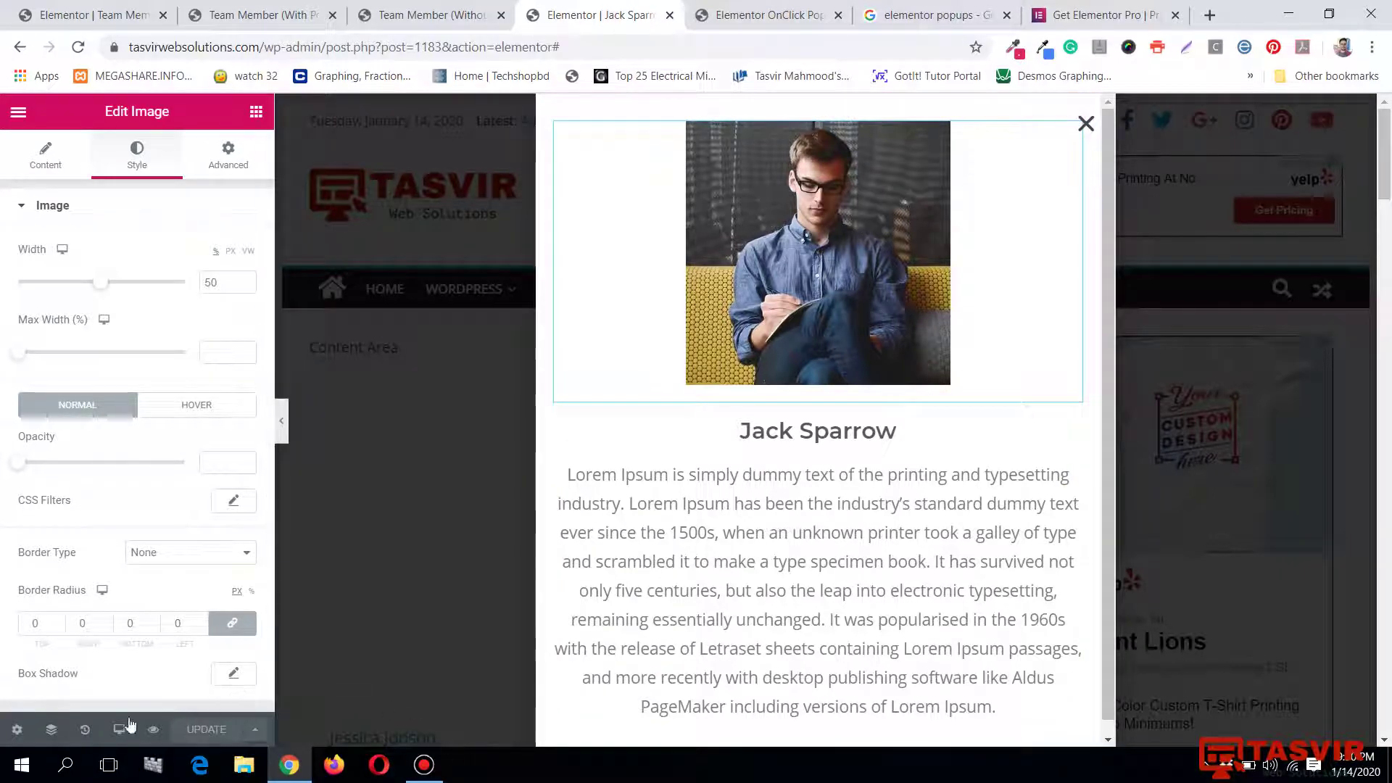
pyautogui.click(257, 732)
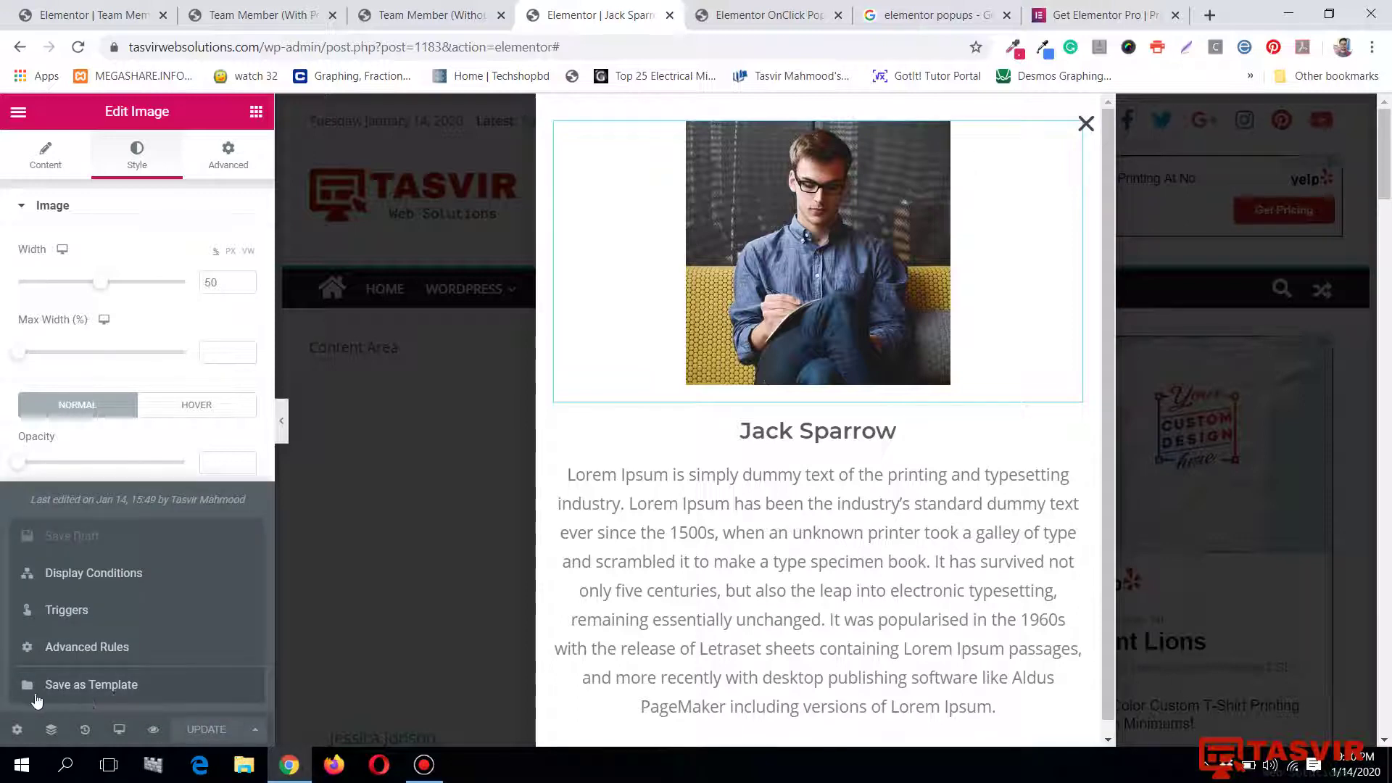
pyautogui.click(178, 682)
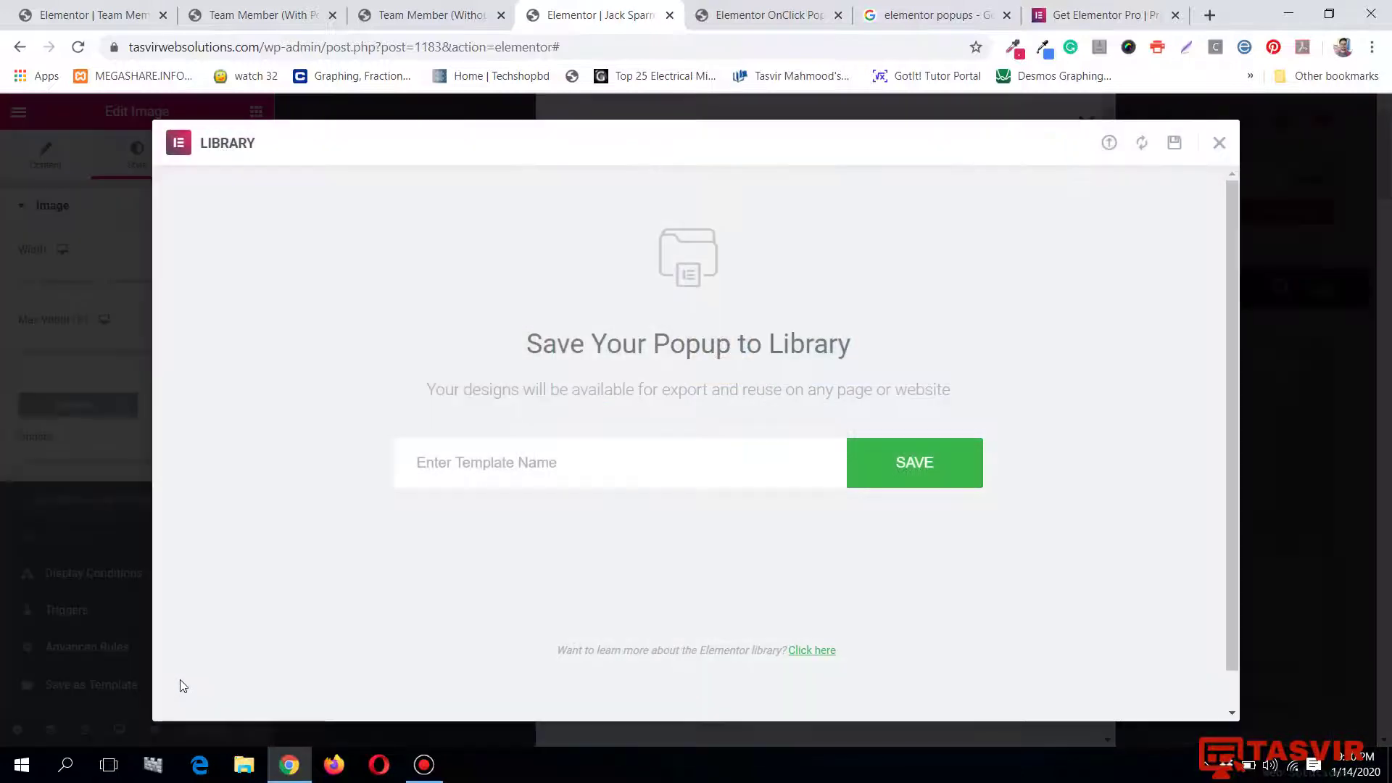
pyautogui.click(504, 477)
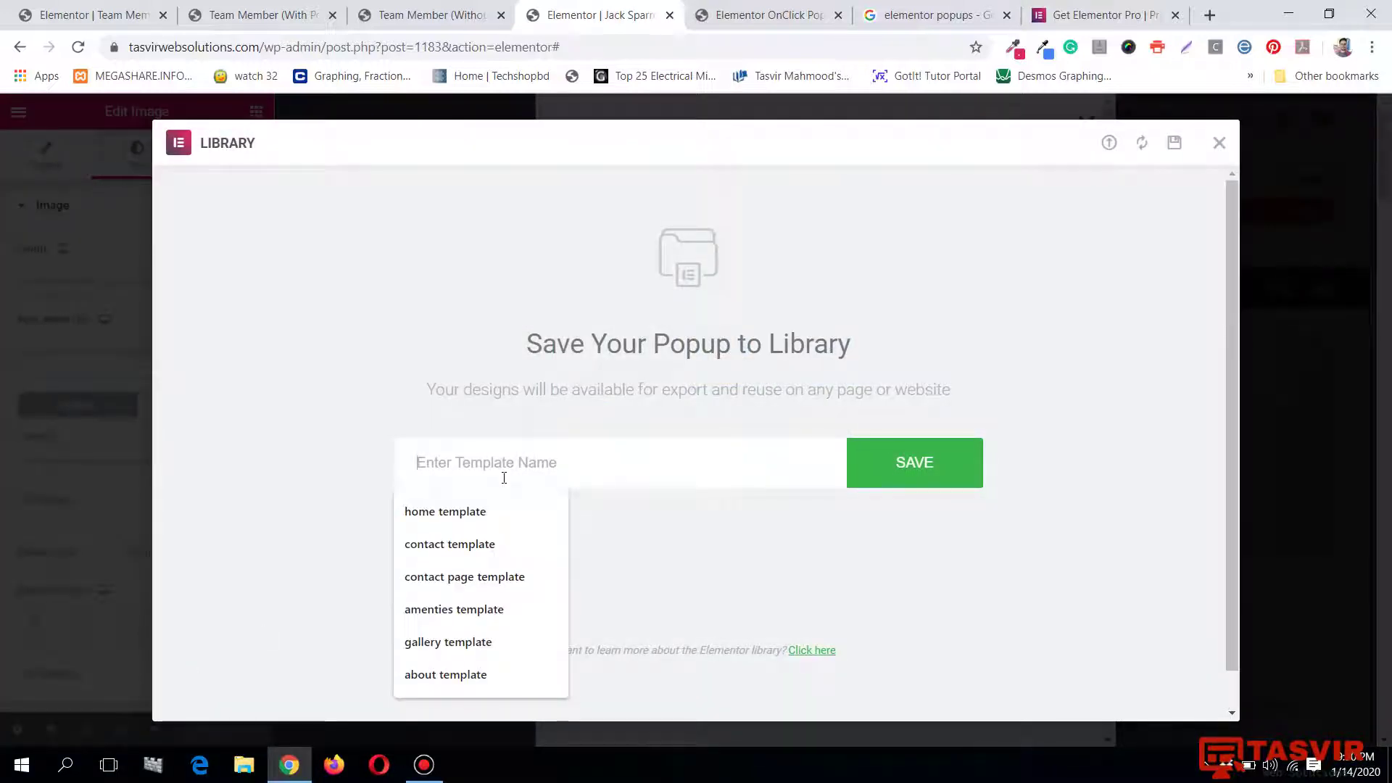
pyautogui.write('Jack')
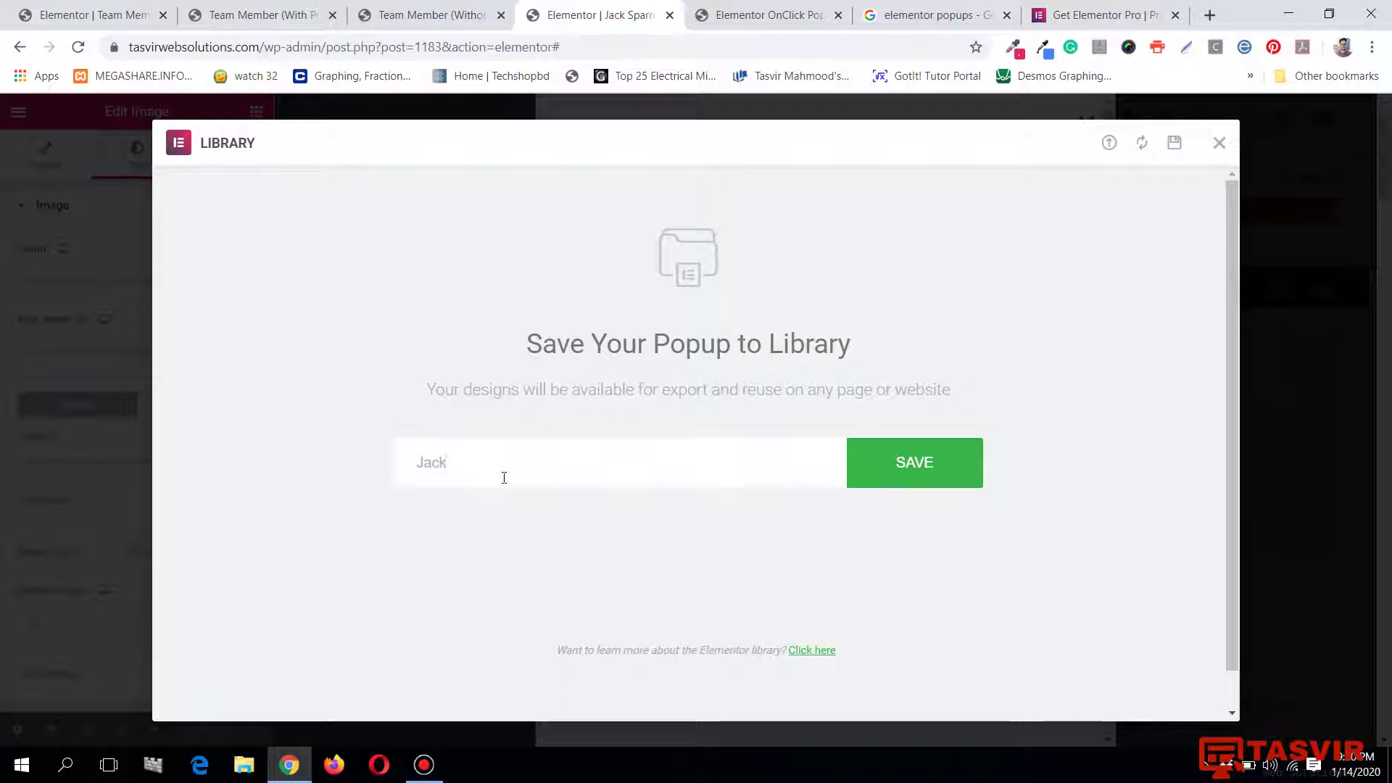
pyautogui.write('Sparrow')
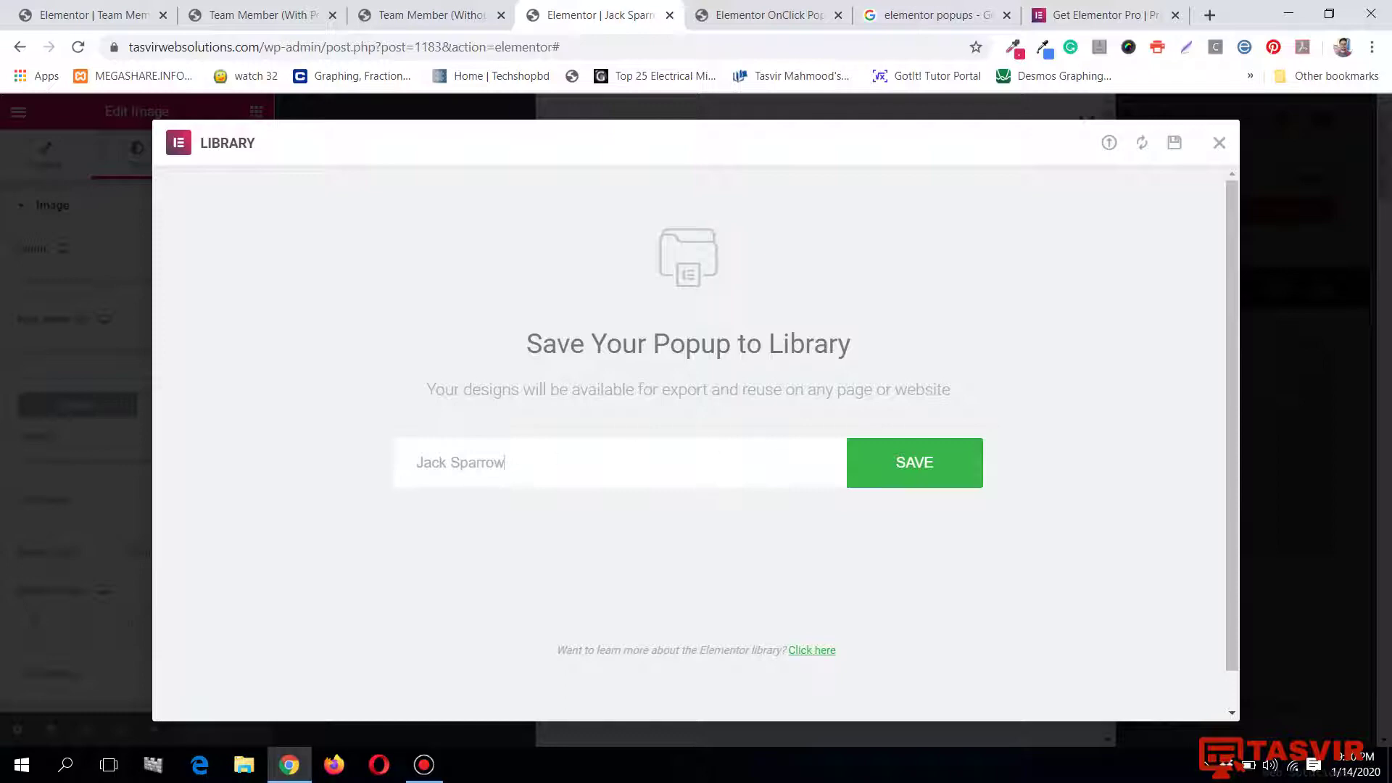
pyautogui.click(921, 480)
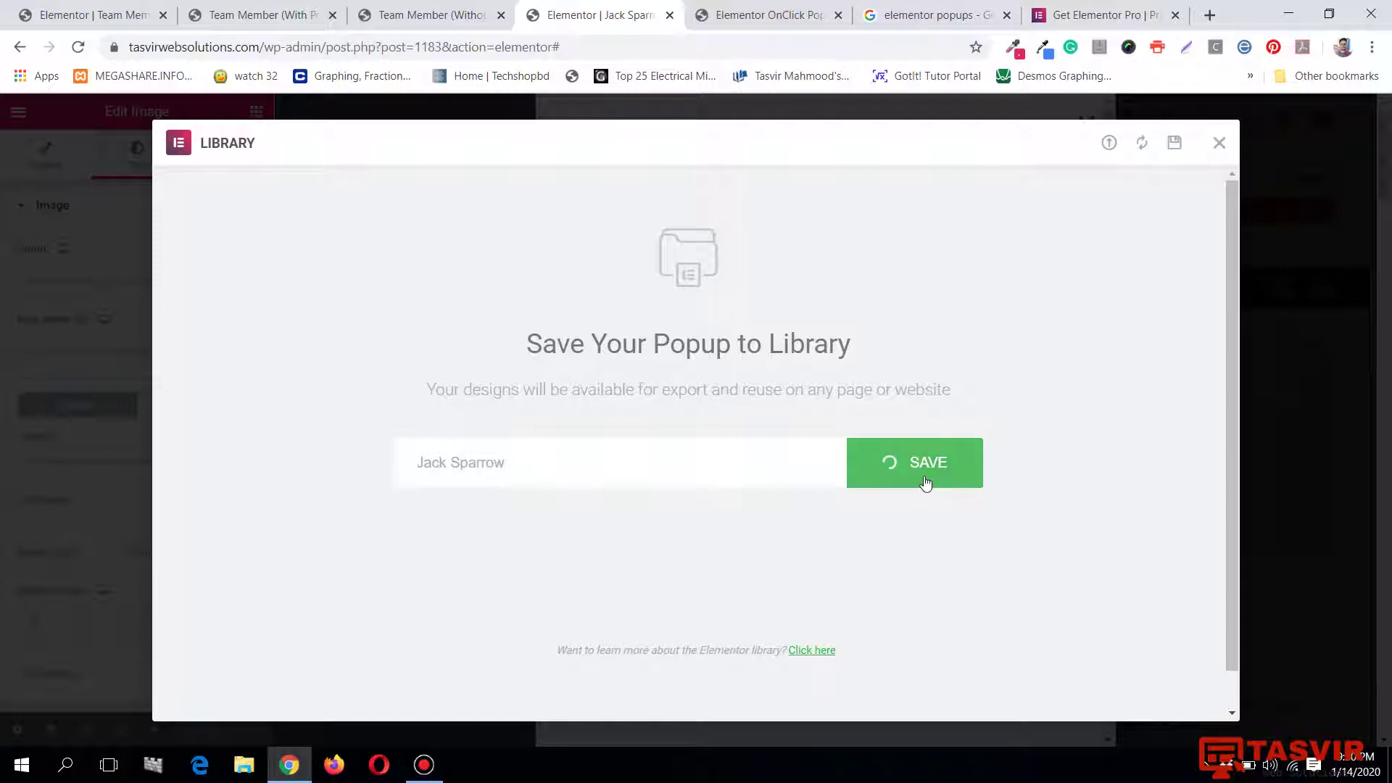
pyautogui.click(439, 775)
pyautogui.click(441, 776)
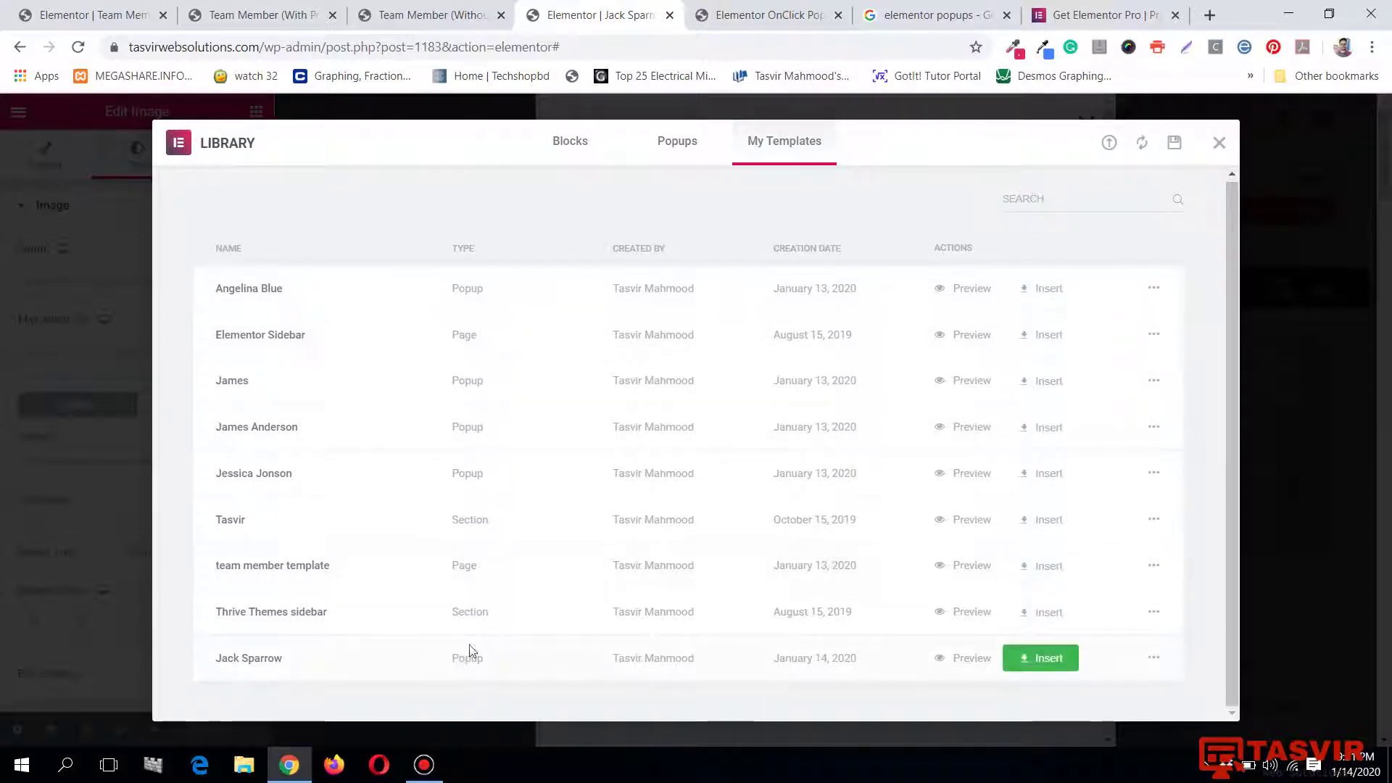
pyautogui.click(1219, 143)
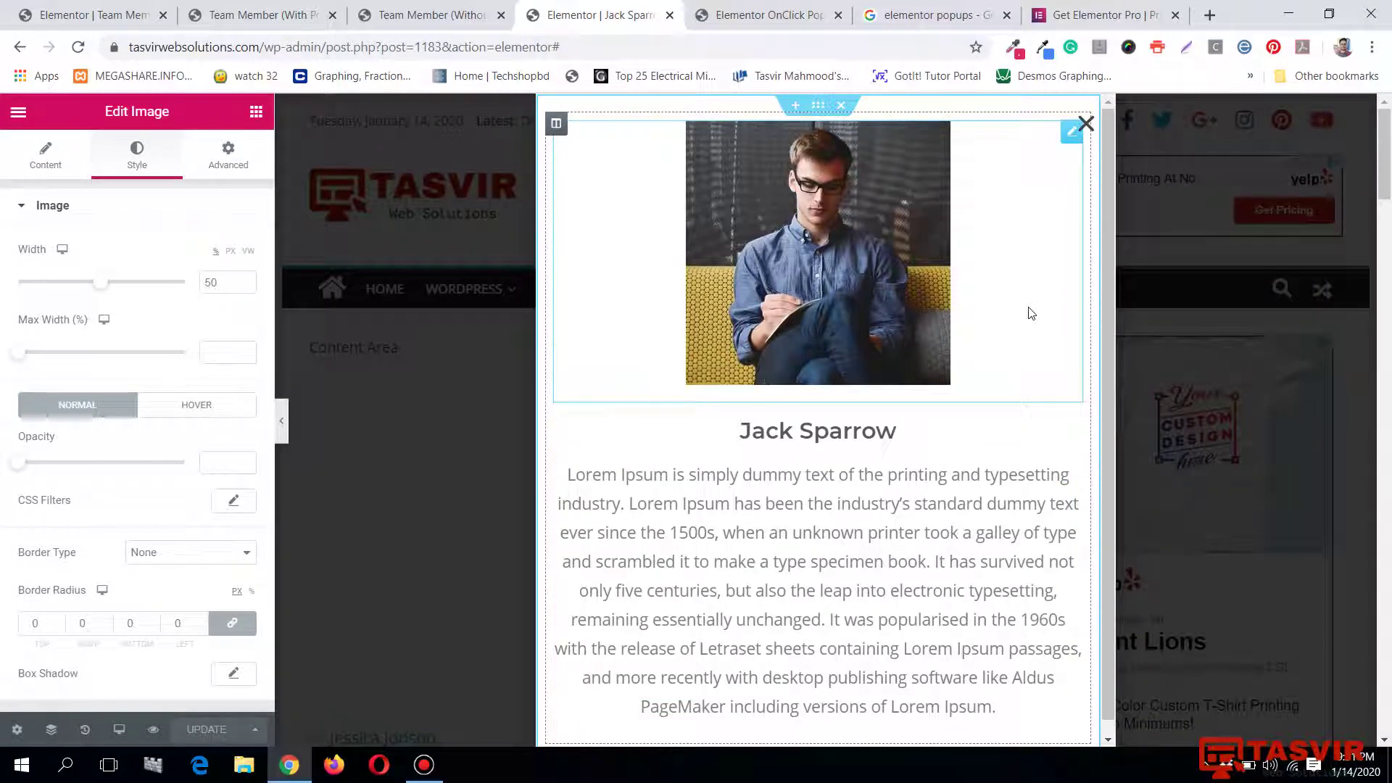
pyautogui.click(158, 9)
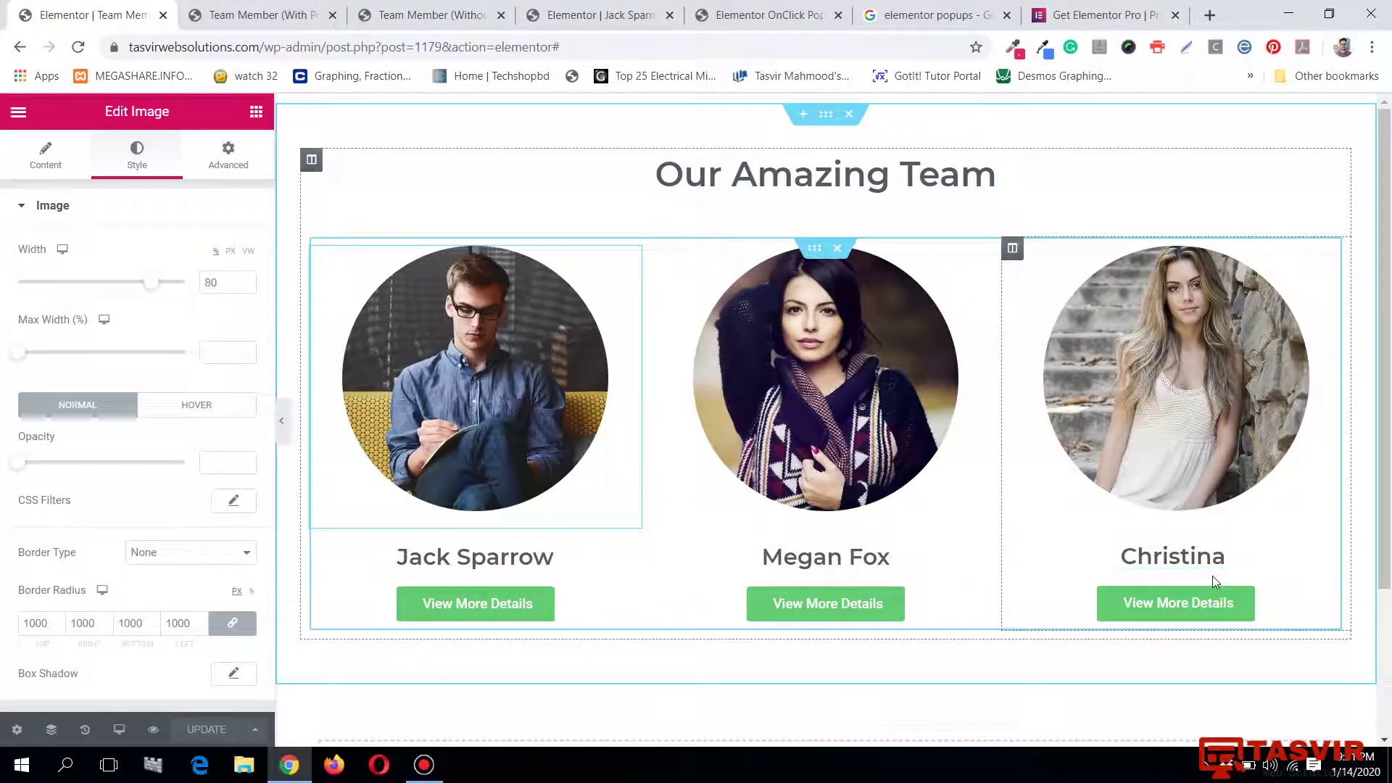
pyautogui.click(419, 16)
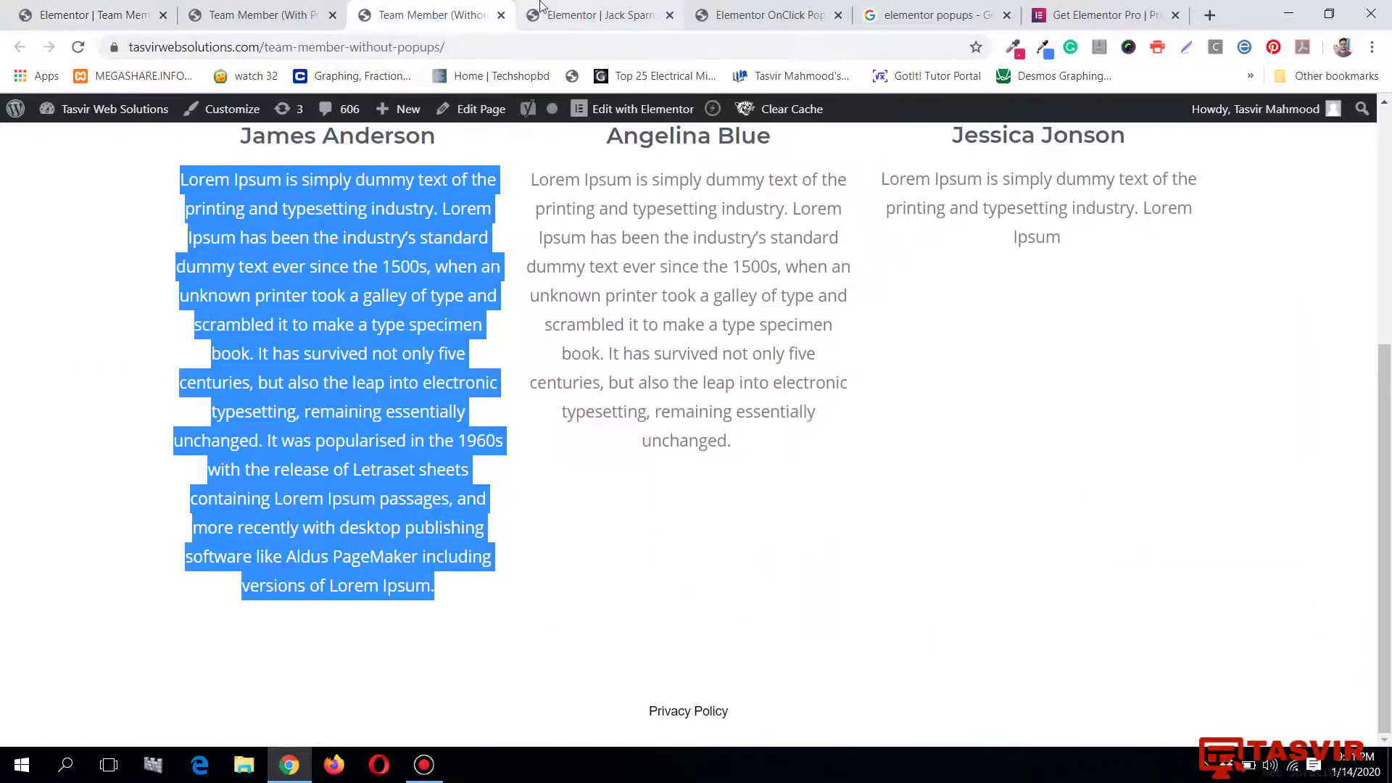
pyautogui.click(602, 15)
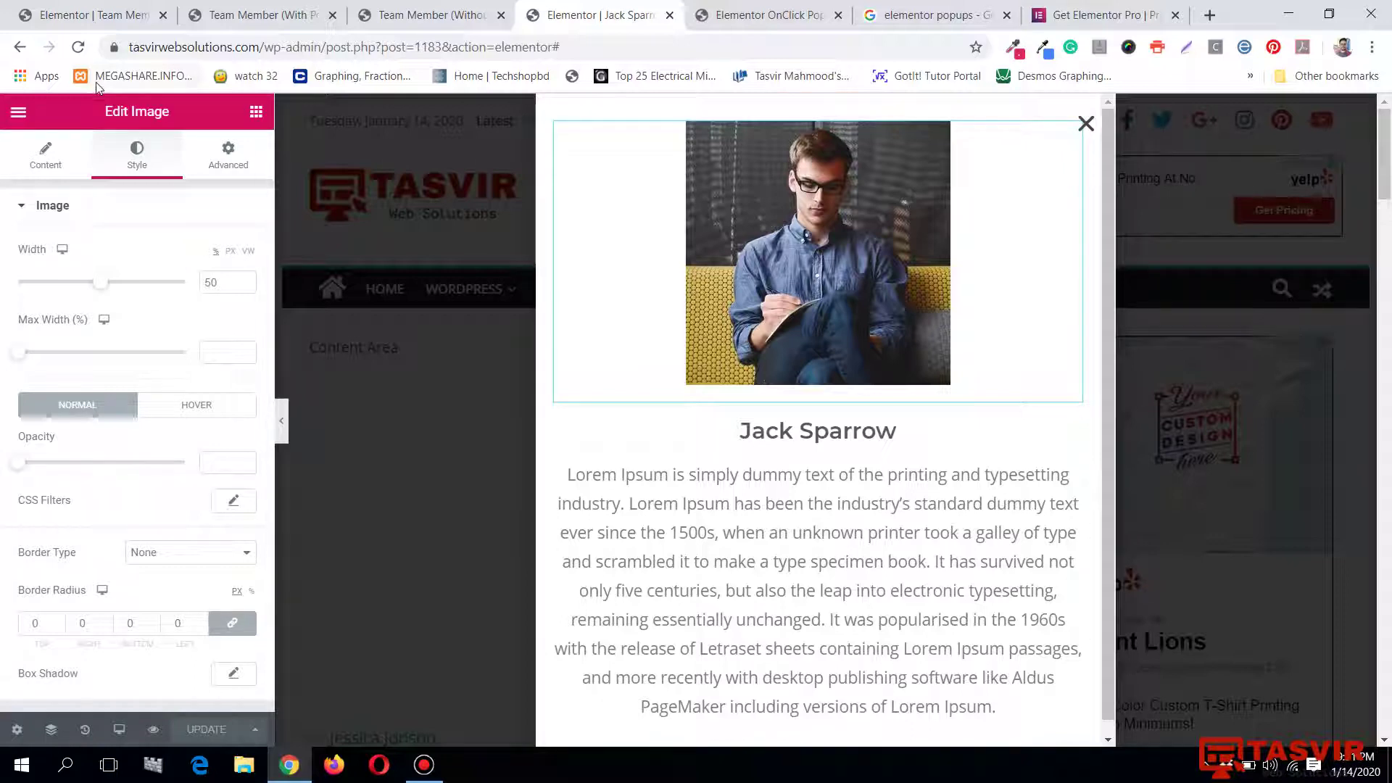
# Exit the popup editor to the WordPress dashboard and start adding a new template from the Popups list.
pyautogui.click(18, 112)
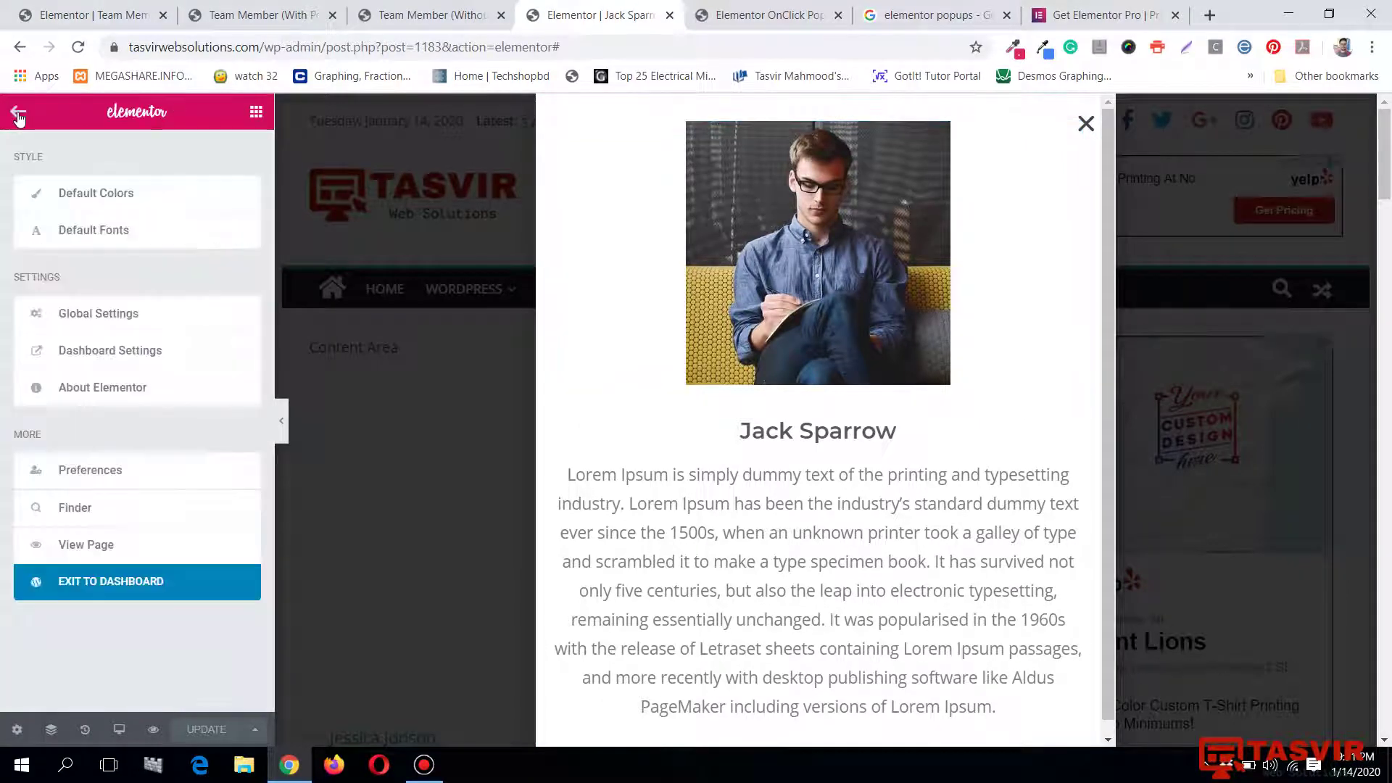
pyautogui.click(174, 597)
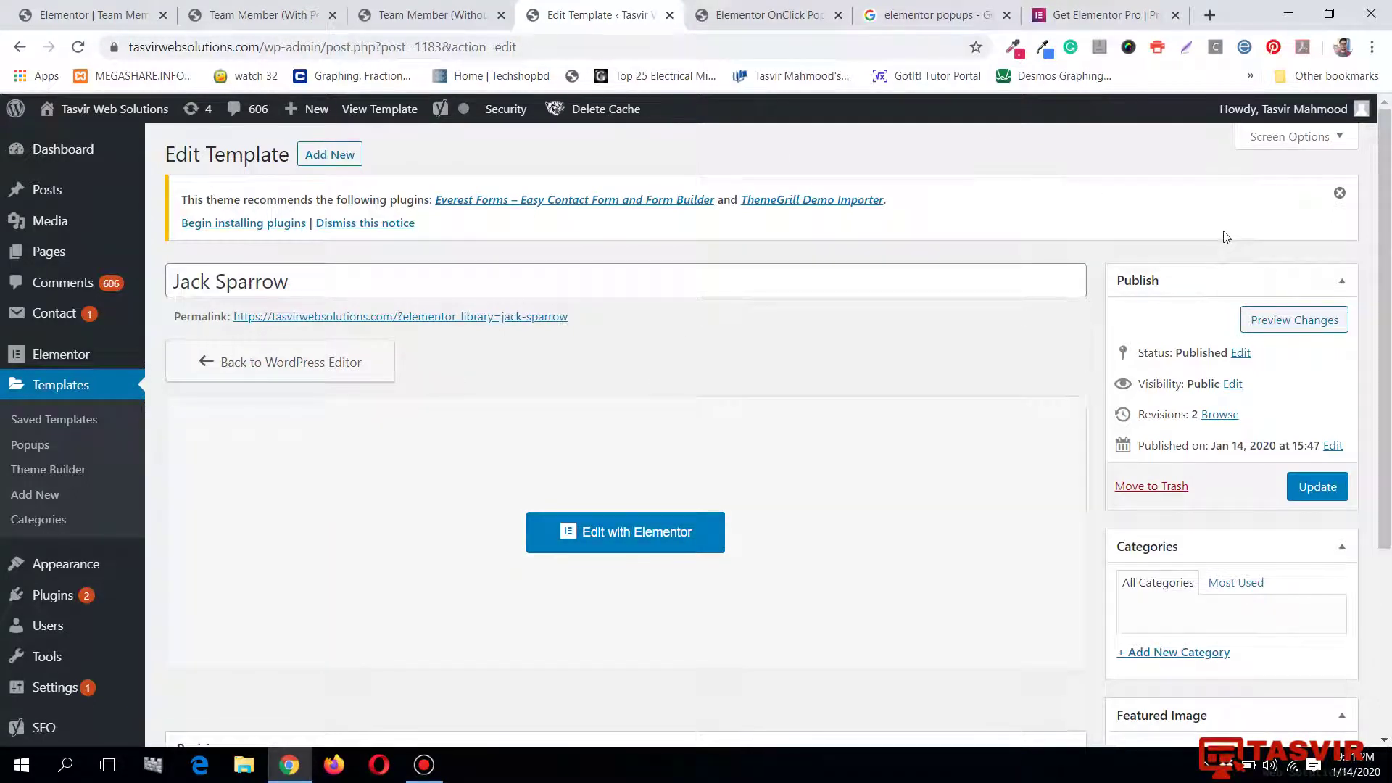
pyautogui.click(35, 446)
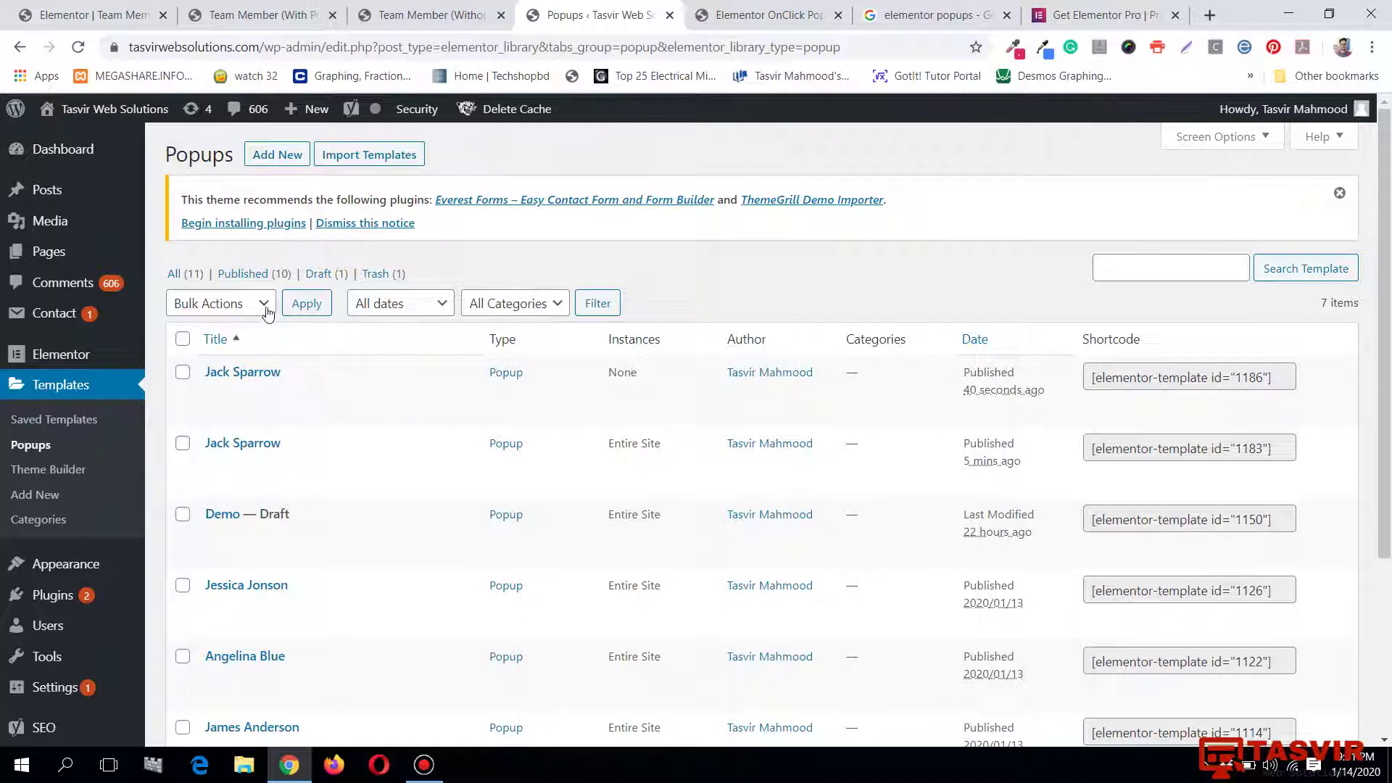
pyautogui.click(278, 155)
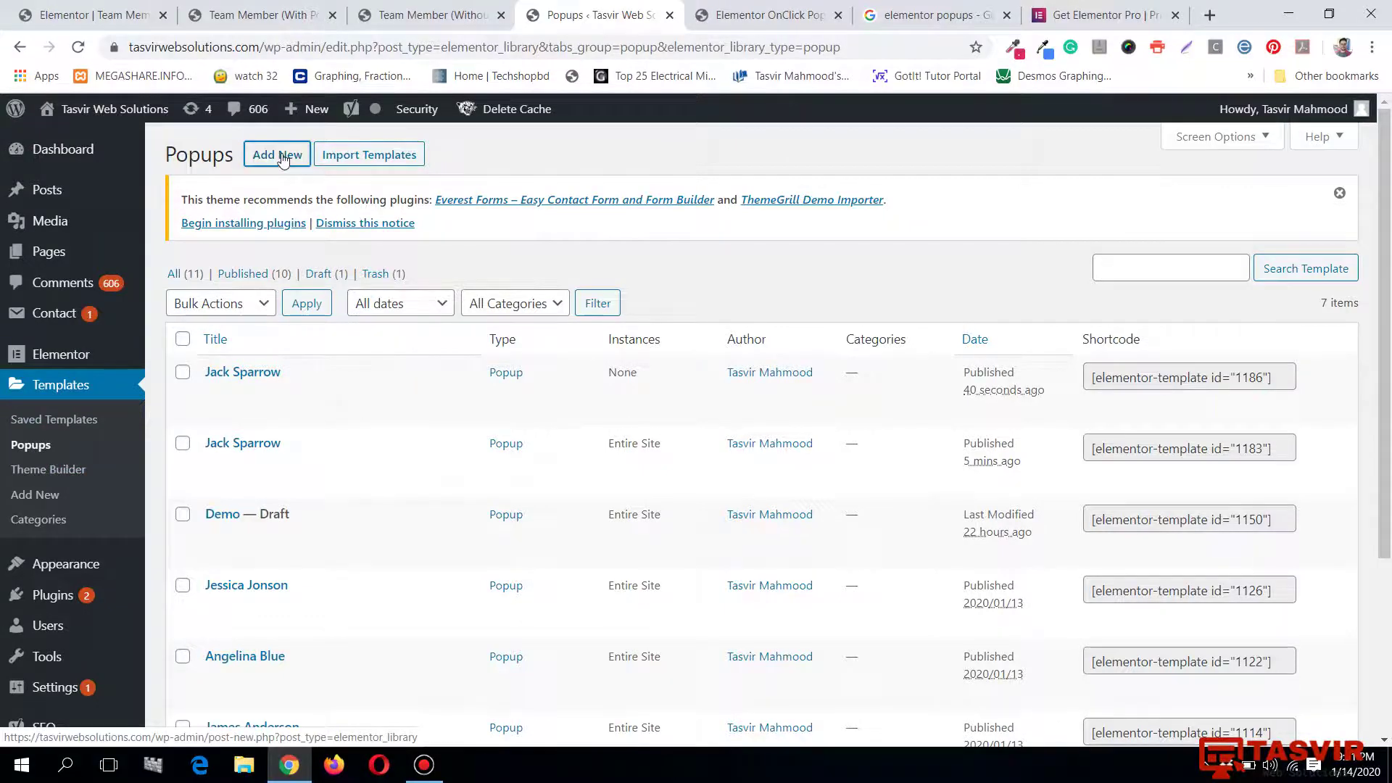
# Copy the title text "Megan Fox" from the second team member's heading on the team page.
pyautogui.click(87, 14)
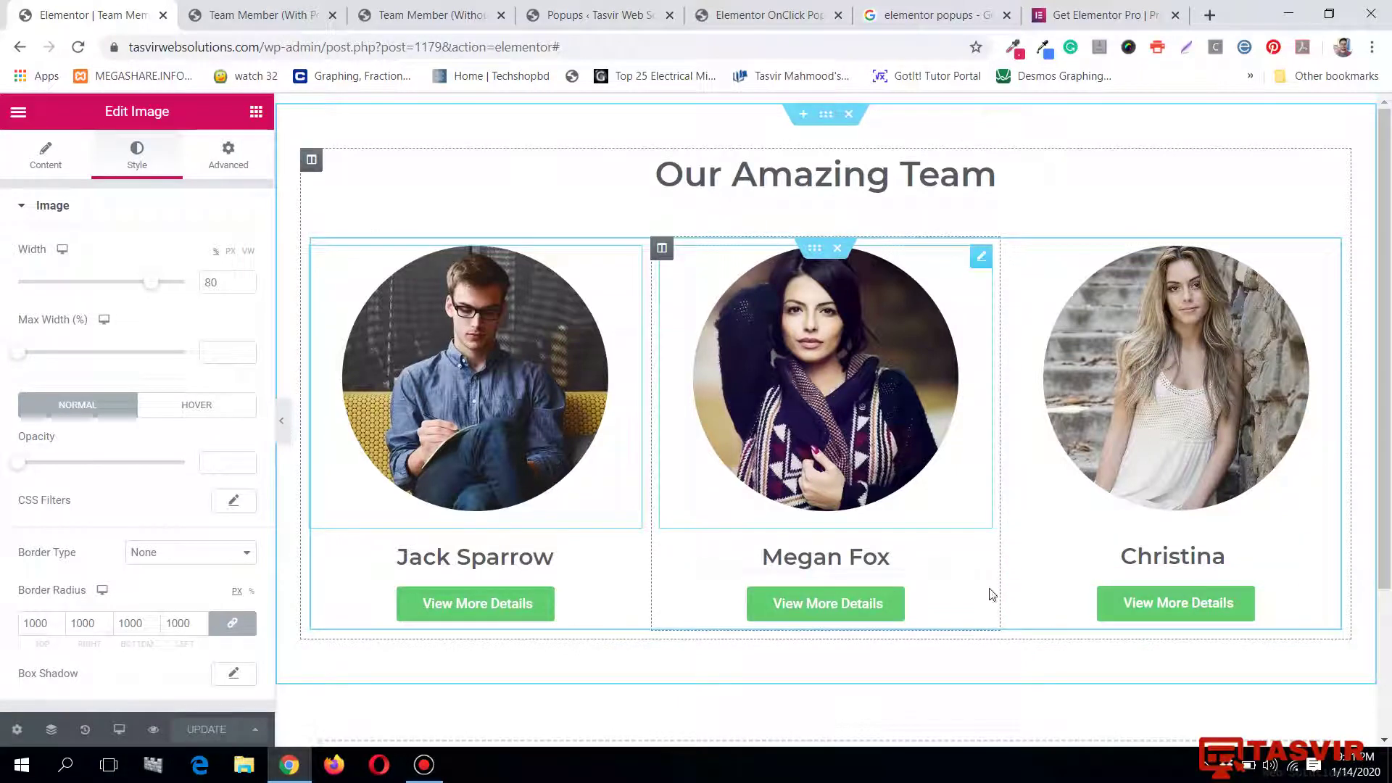
pyautogui.click(983, 564)
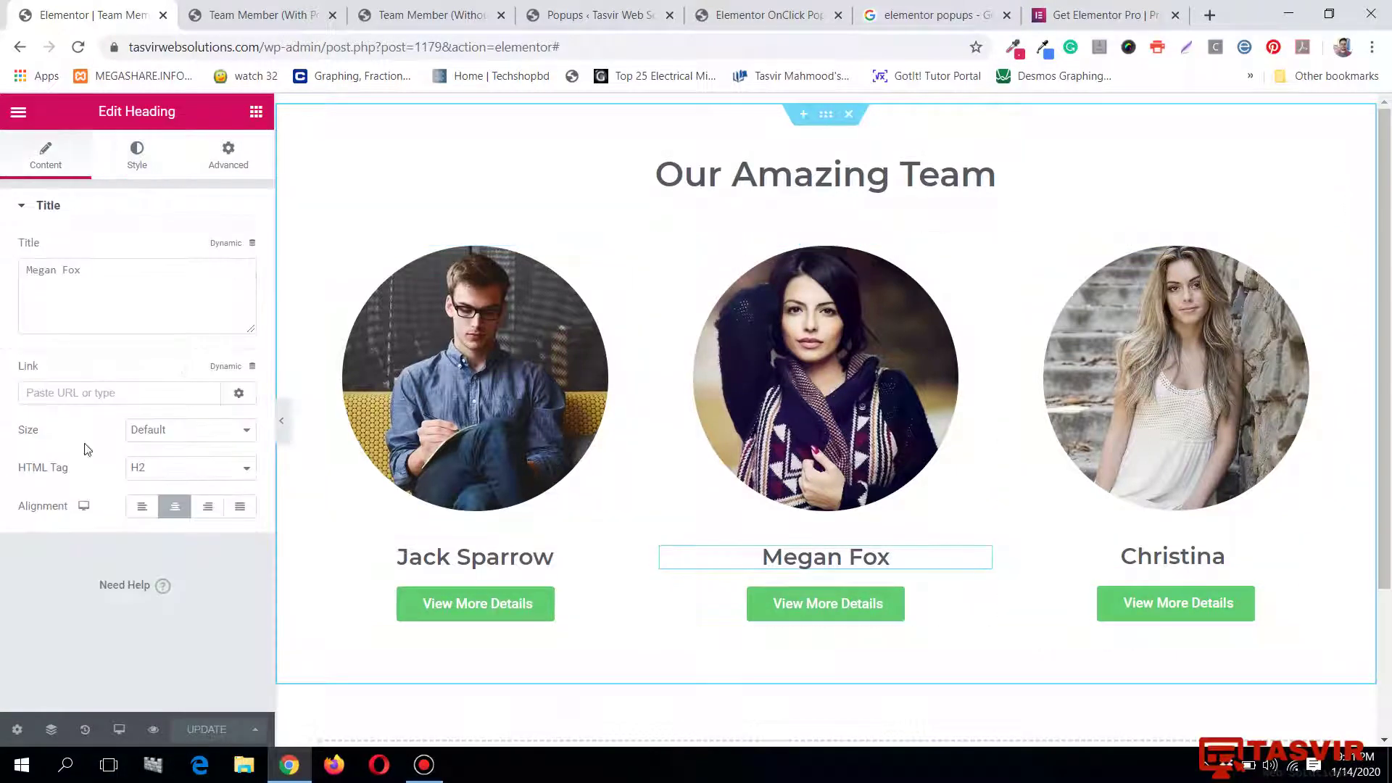
pyautogui.tripleClick(53, 267)
pyautogui.rightClick(53, 266)
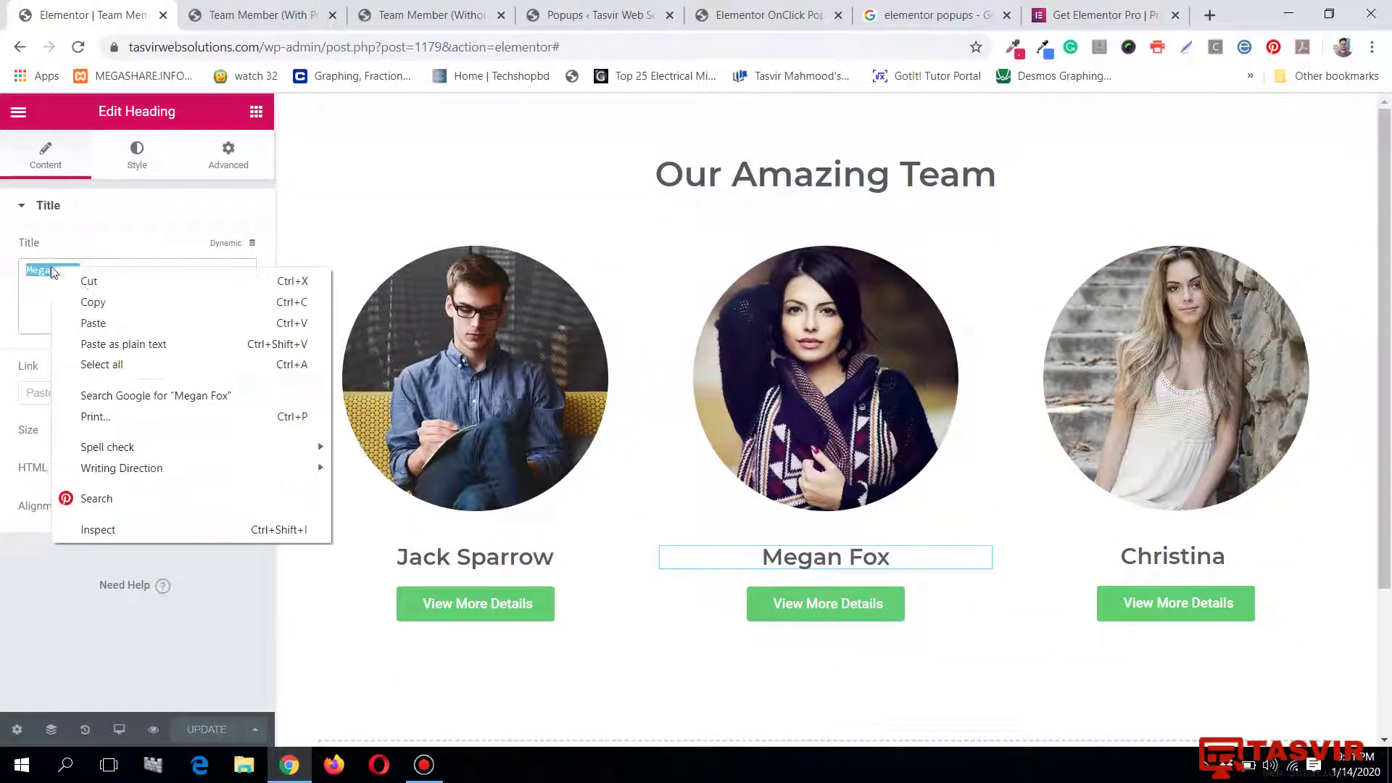
pyautogui.click(94, 303)
# Paste "Megan Fox" as the new popup template's name and create the template.
pyautogui.click(591, 11)
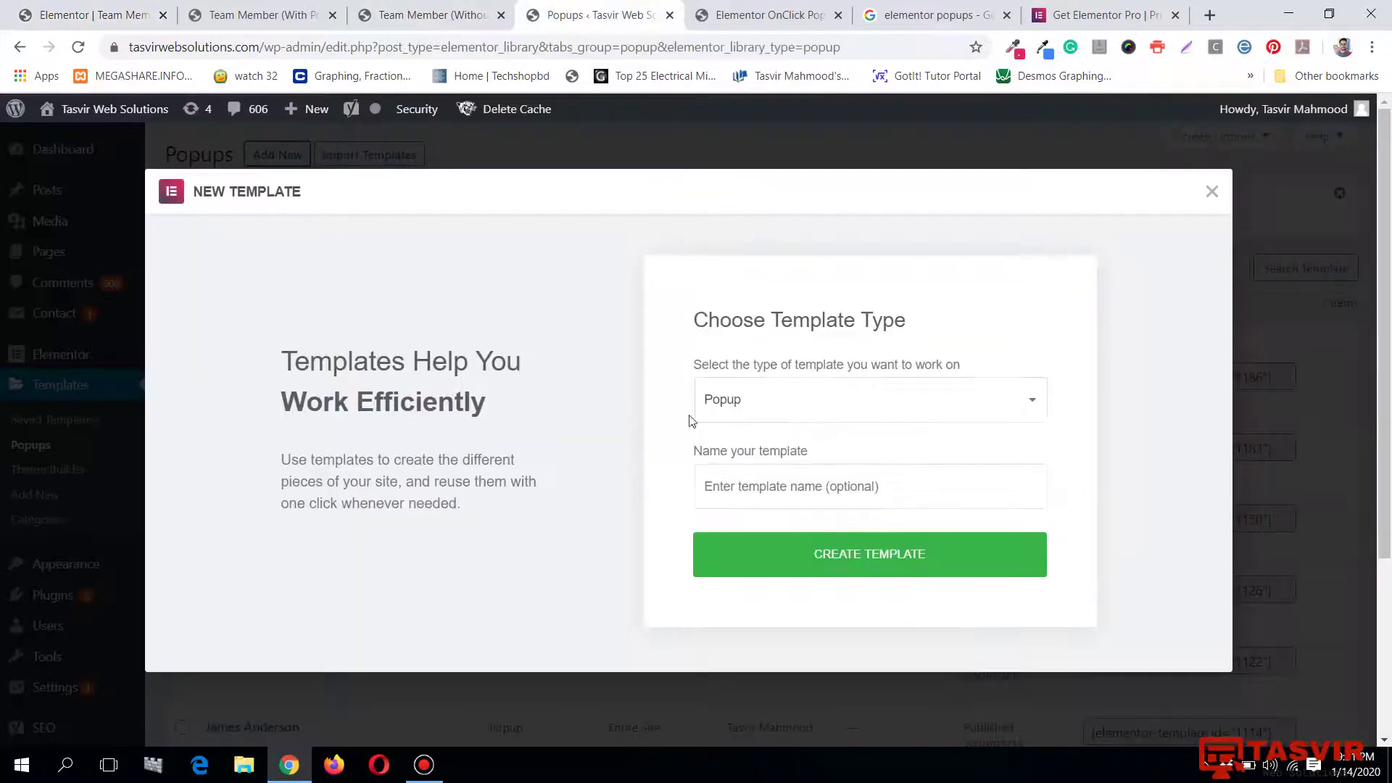
pyautogui.click(747, 493)
pyautogui.rightClick(747, 493)
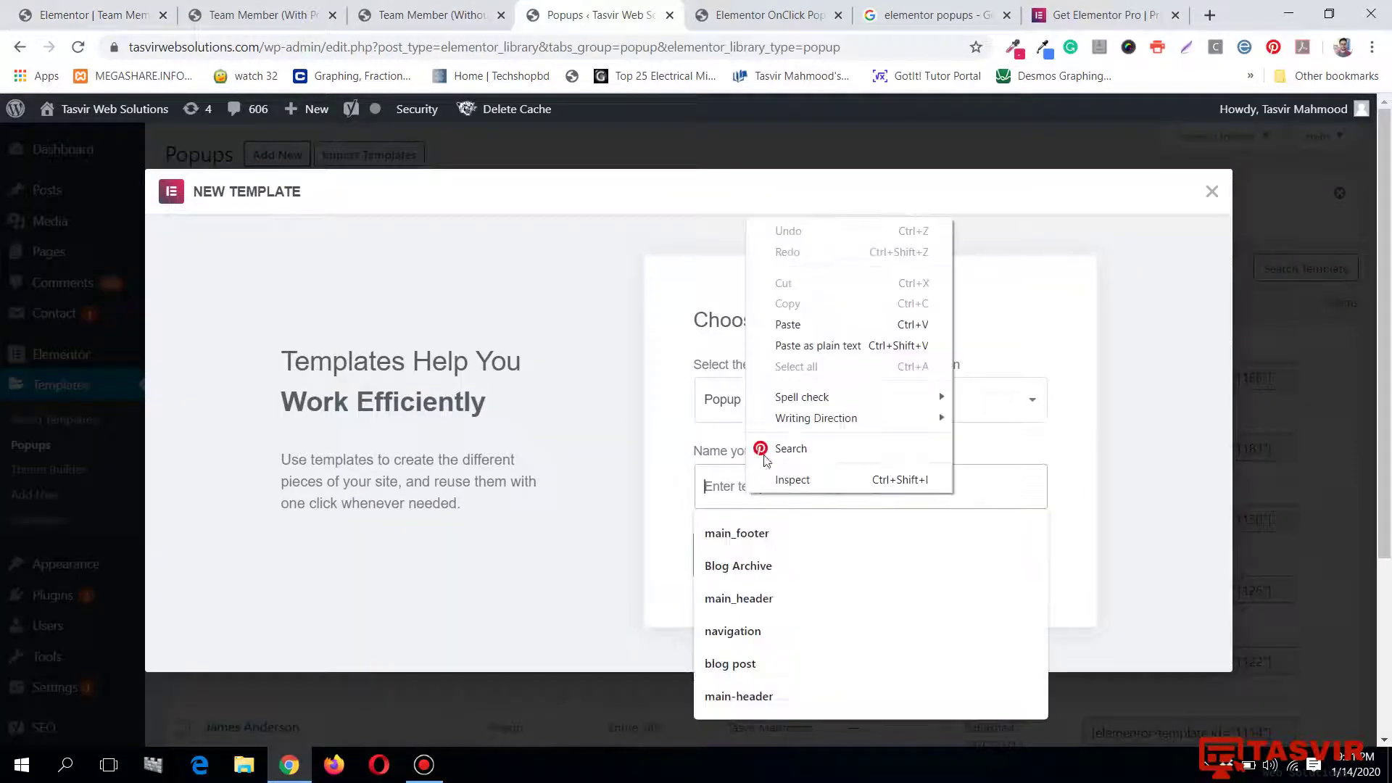
pyautogui.click(798, 344)
pyautogui.click(969, 564)
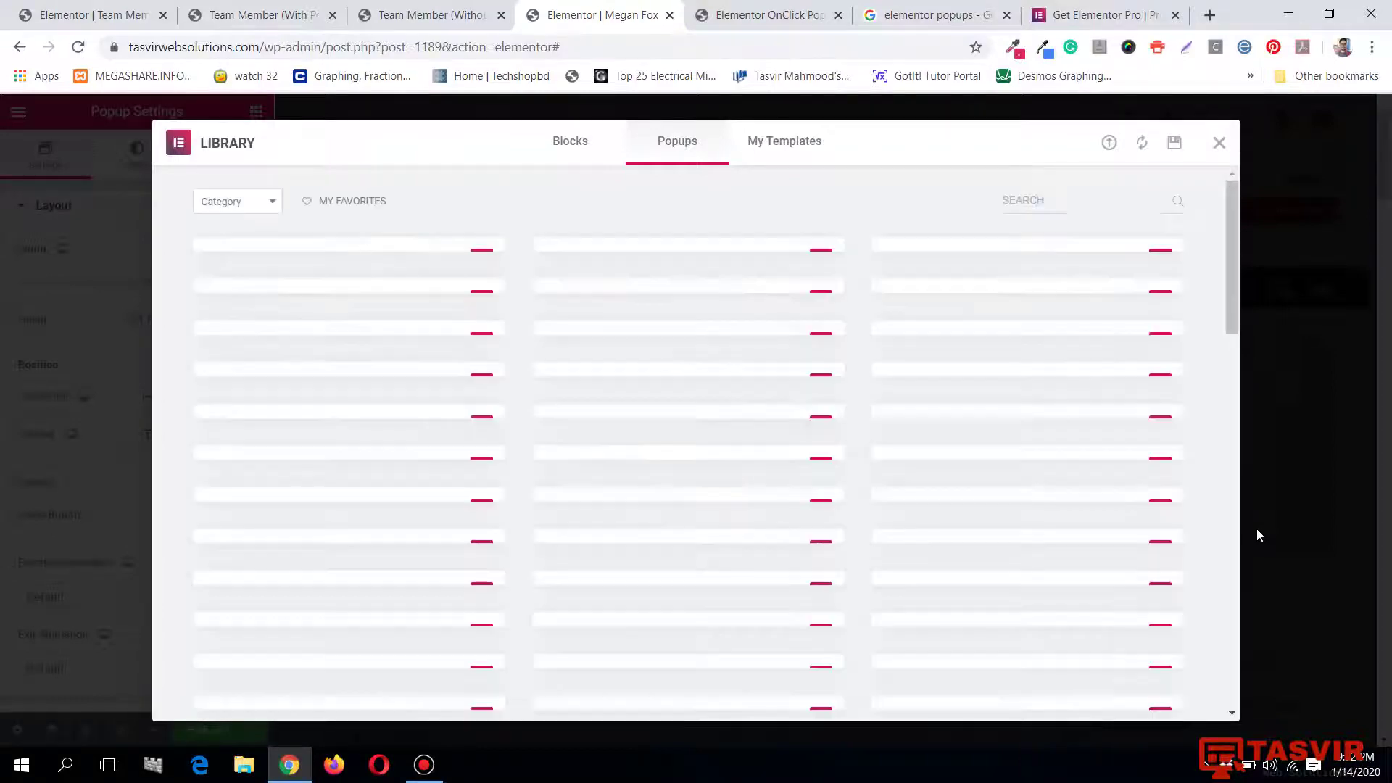
# Insert the lower of the two saved "Jack Sparrow" popup templates from the library into the new empty popup.
pyautogui.click(1219, 143)
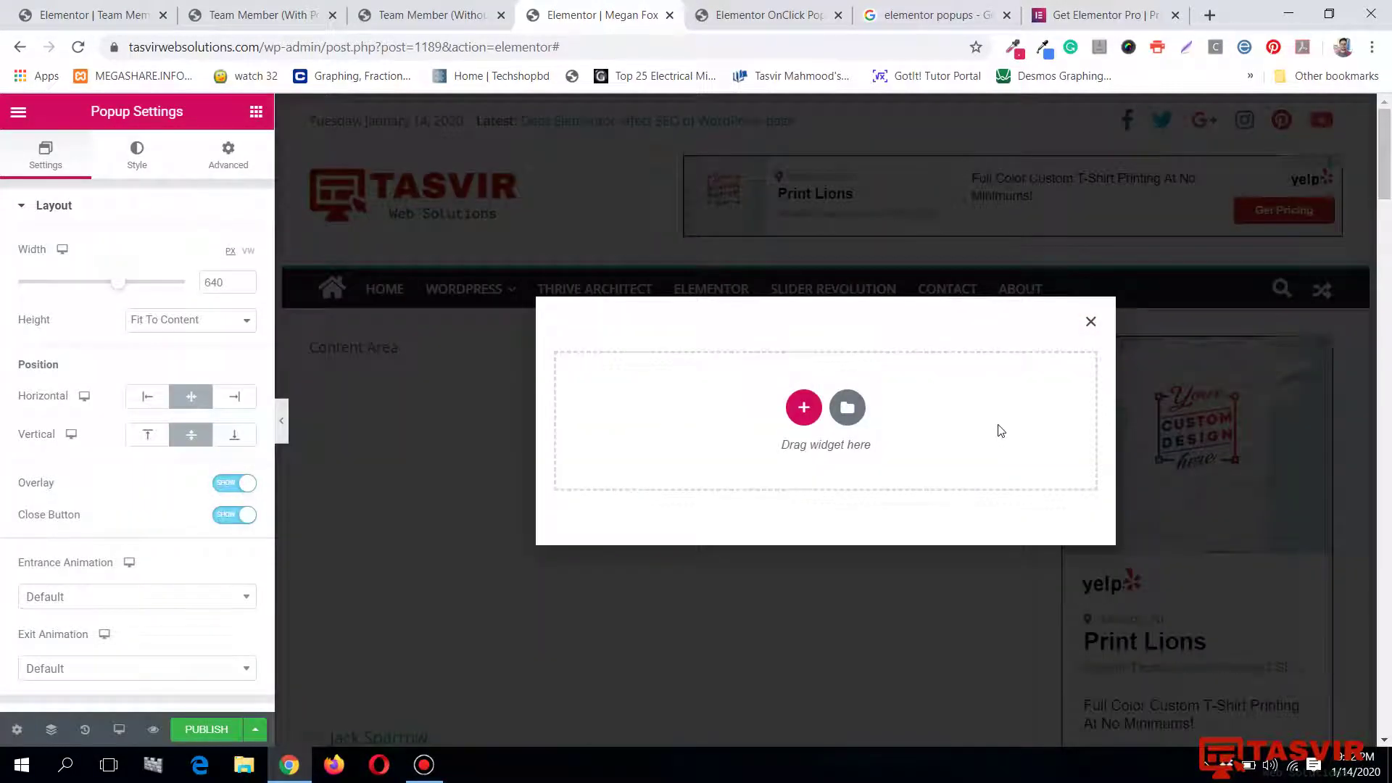
pyautogui.click(849, 408)
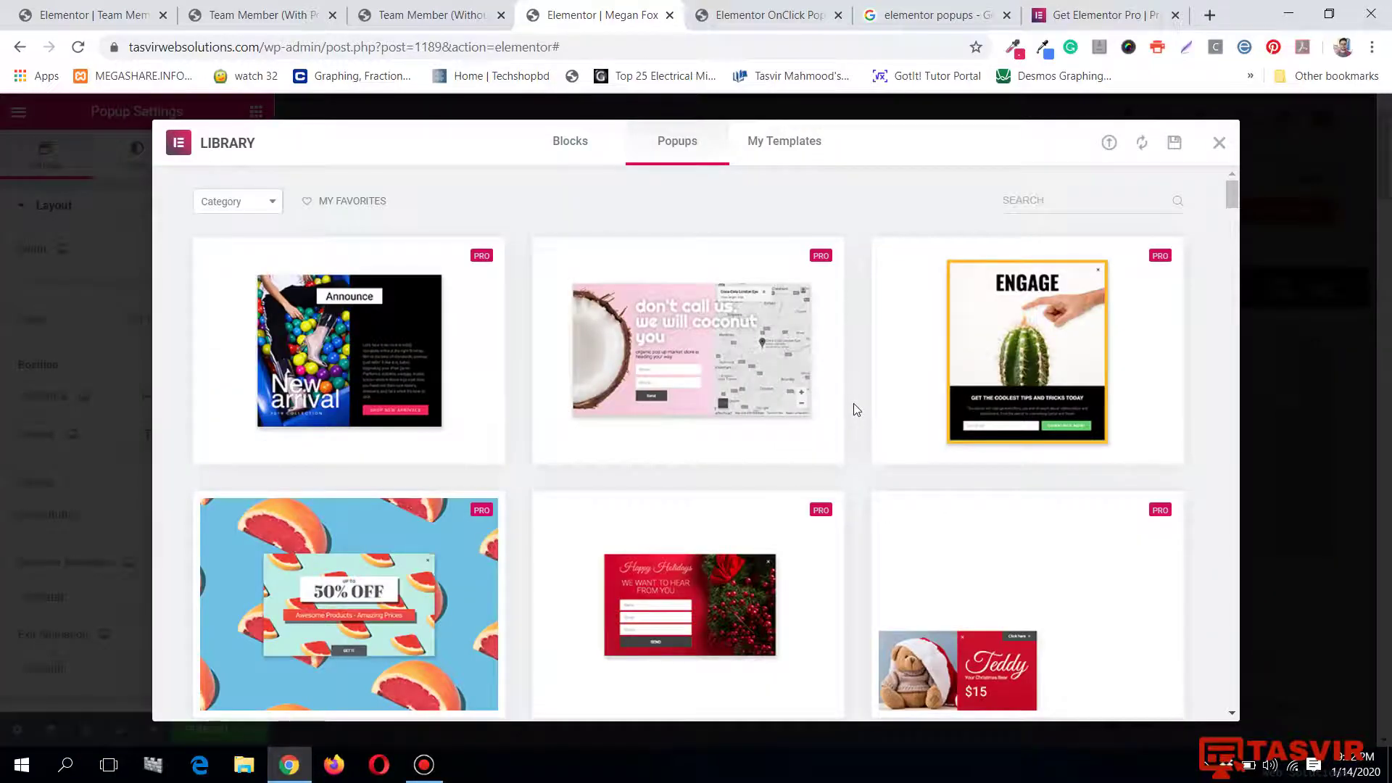
pyautogui.click(794, 137)
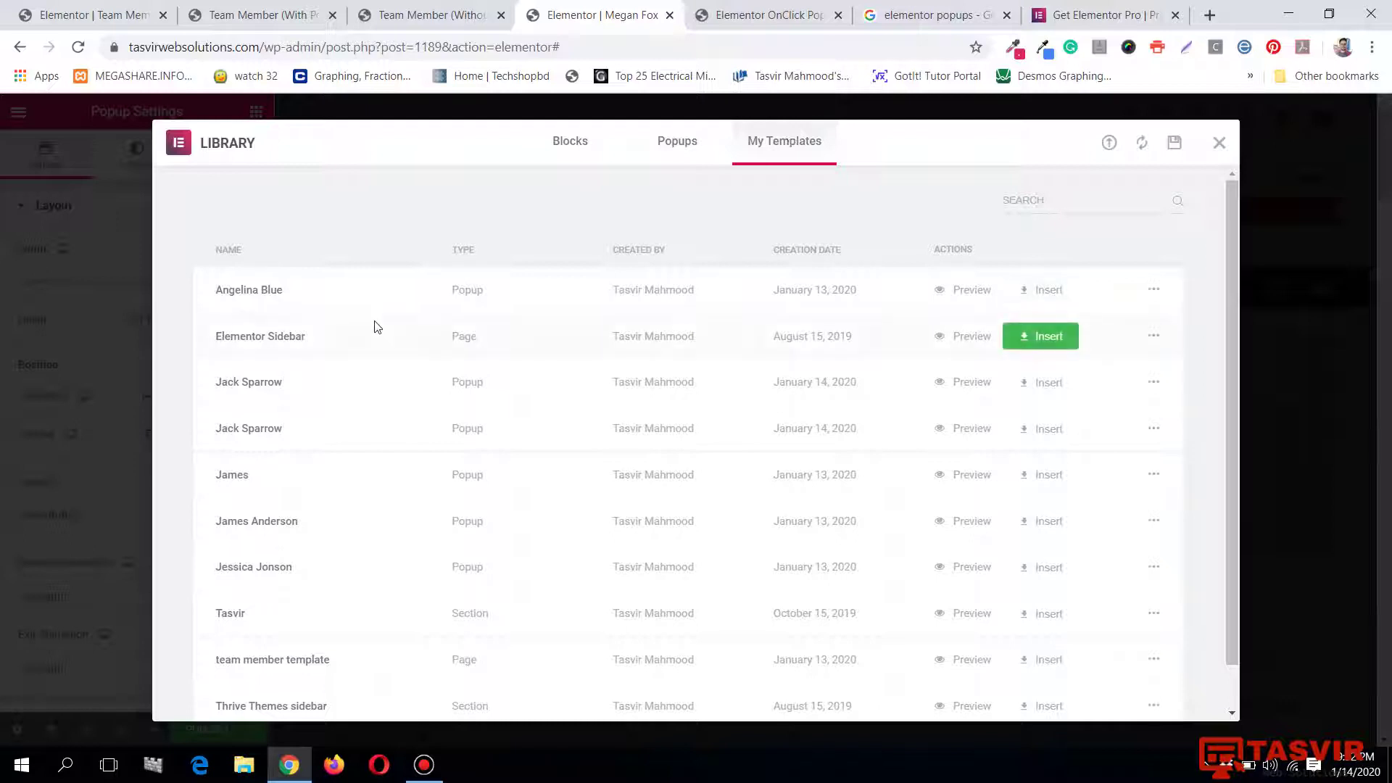
pyautogui.scroll(-1, 374, 328)
pyautogui.scroll(1, 324, 638)
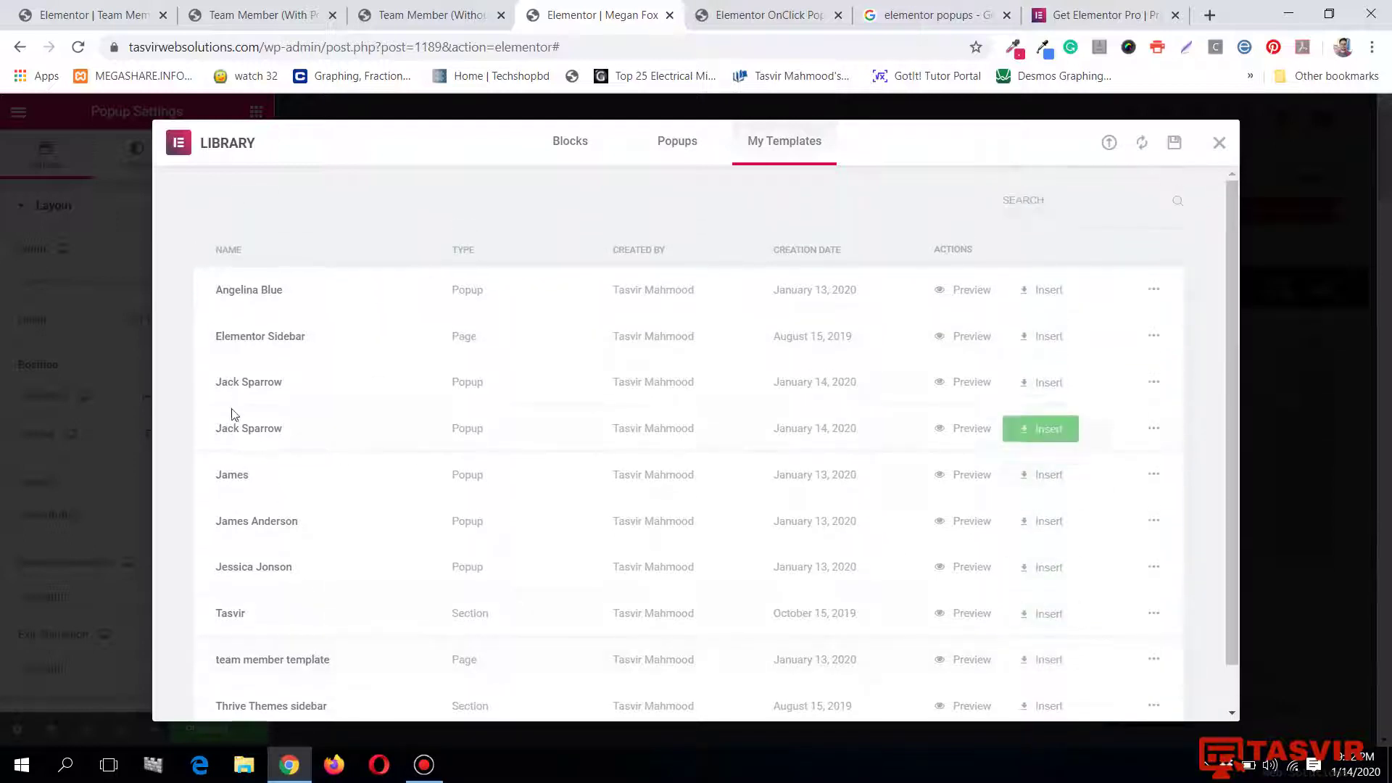
pyautogui.click(1043, 429)
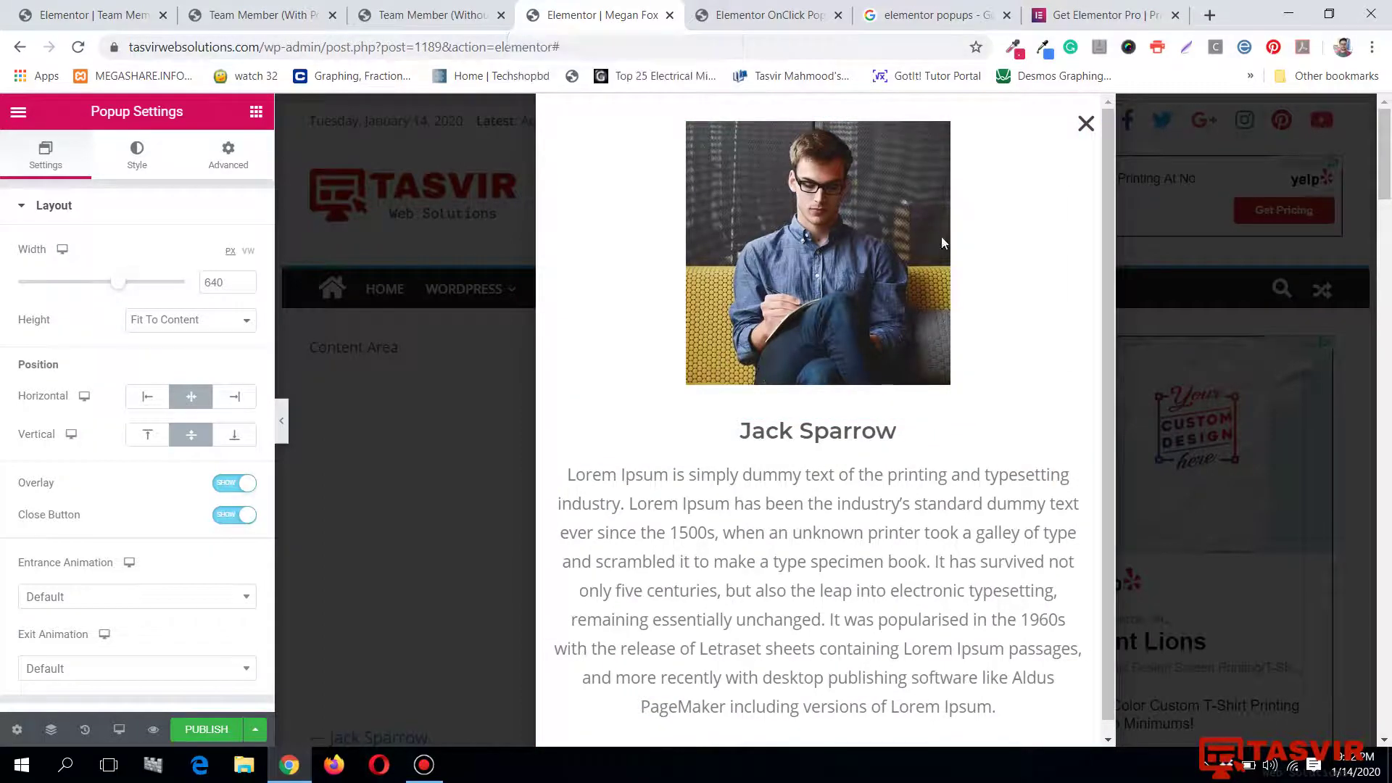
# Replace the popup's image with the second team member's photo from the media library.
pyautogui.click(895, 218)
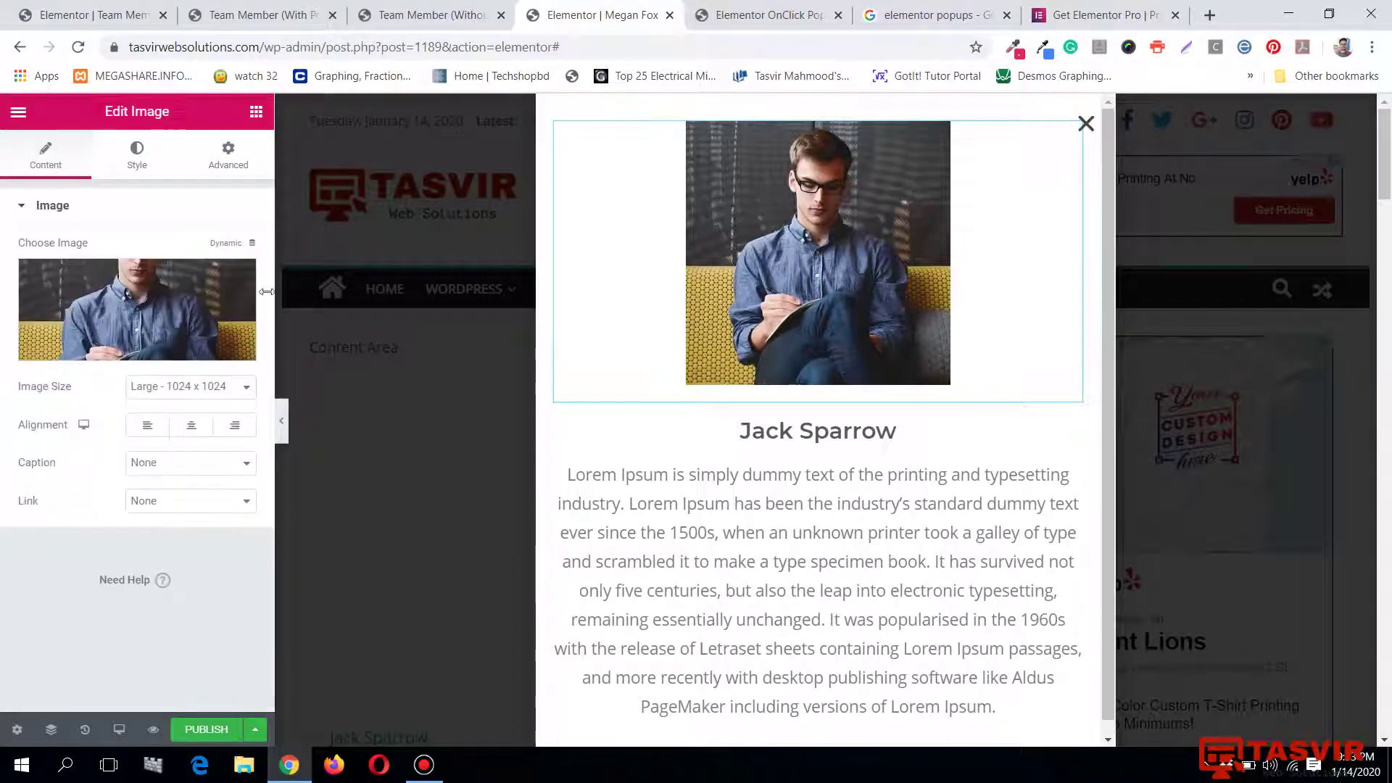
pyautogui.click(138, 319)
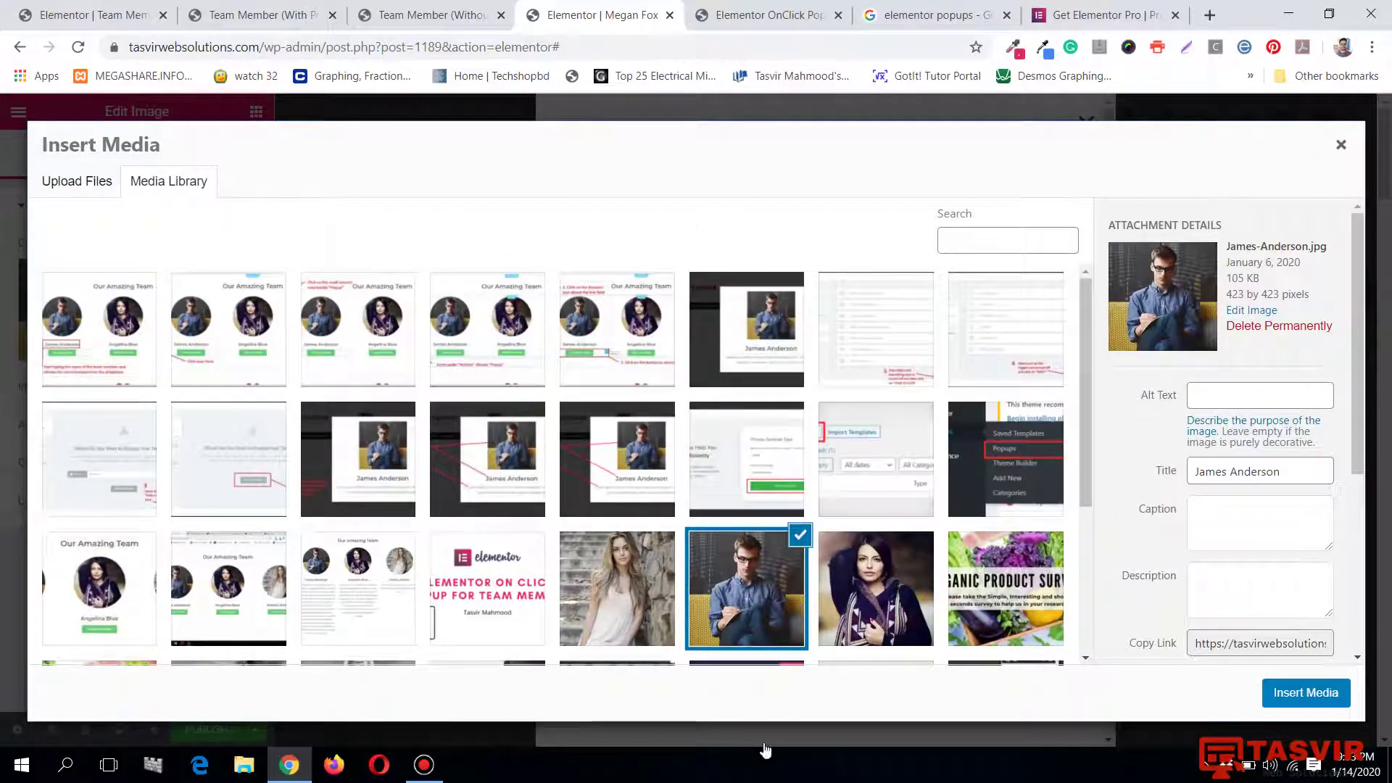
pyautogui.click(915, 585)
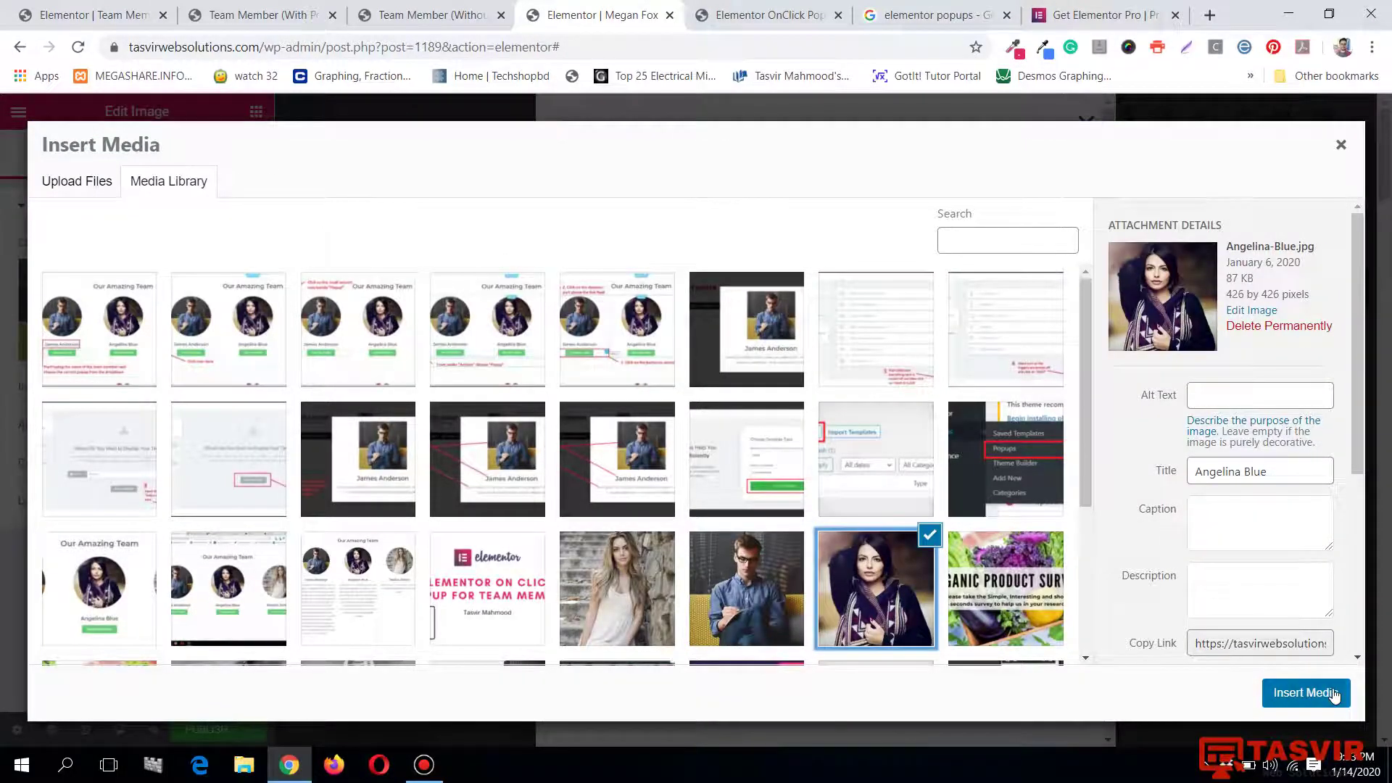
pyautogui.click(1306, 692)
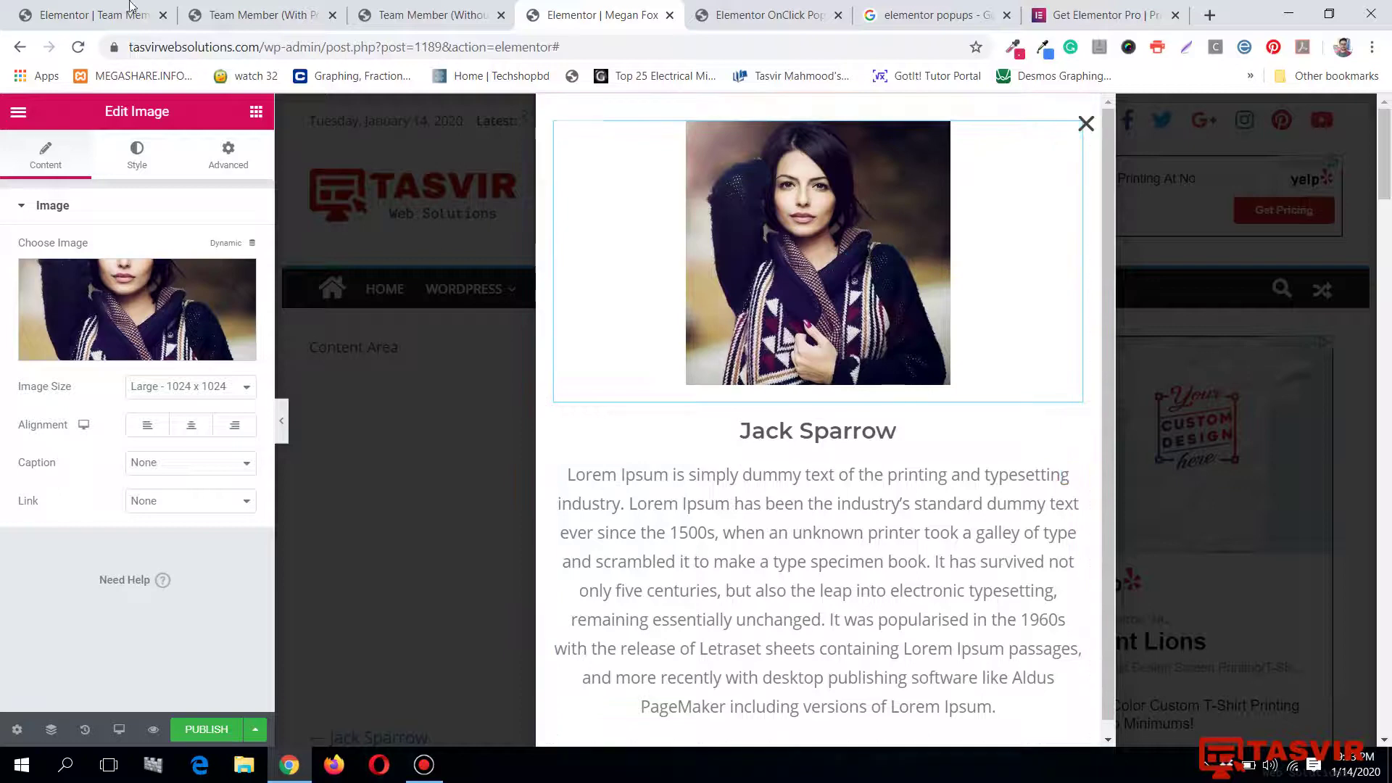
# Copy the second member's heading text from the team page and replace the popup's heading with "Megan Fox" as plain text.
pyautogui.click(262, 22)
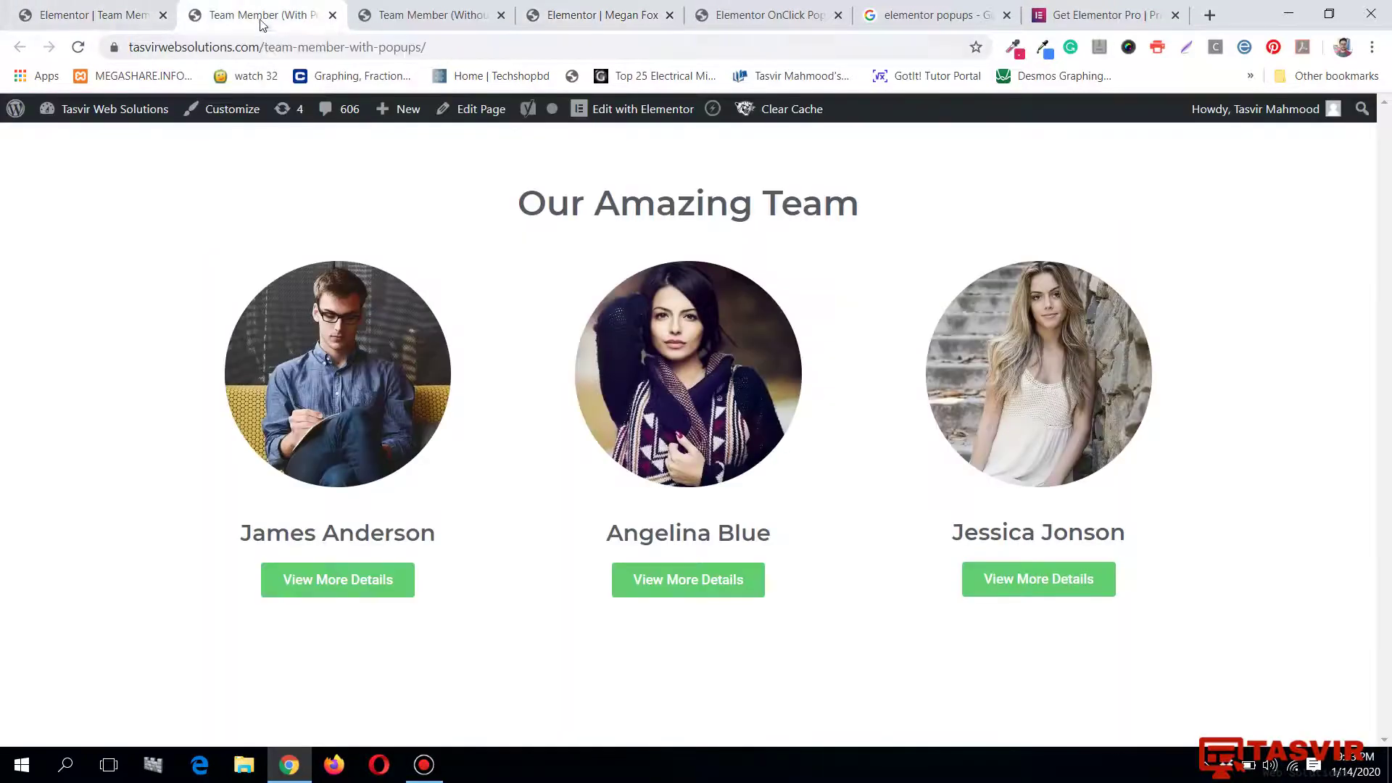
pyautogui.click(147, 10)
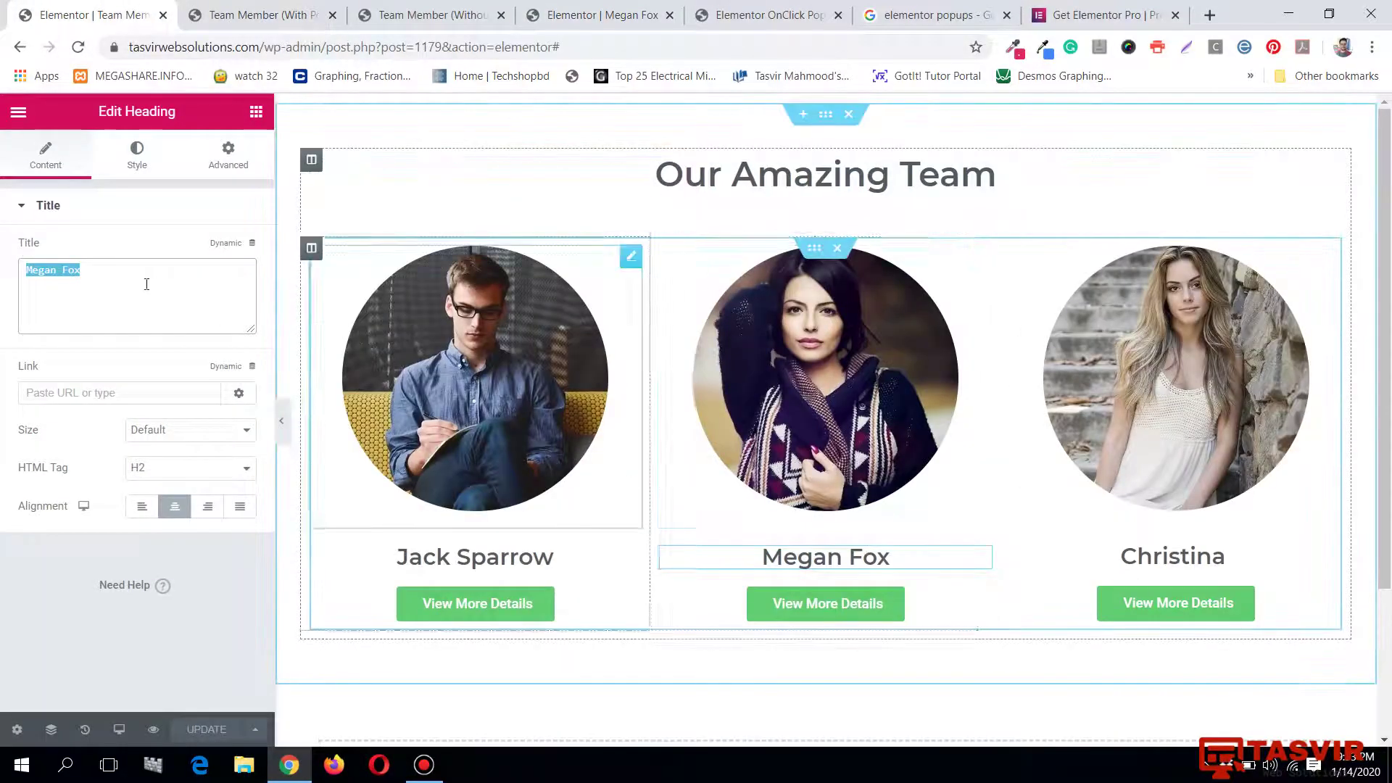
pyautogui.rightClick(70, 271)
pyautogui.click(102, 304)
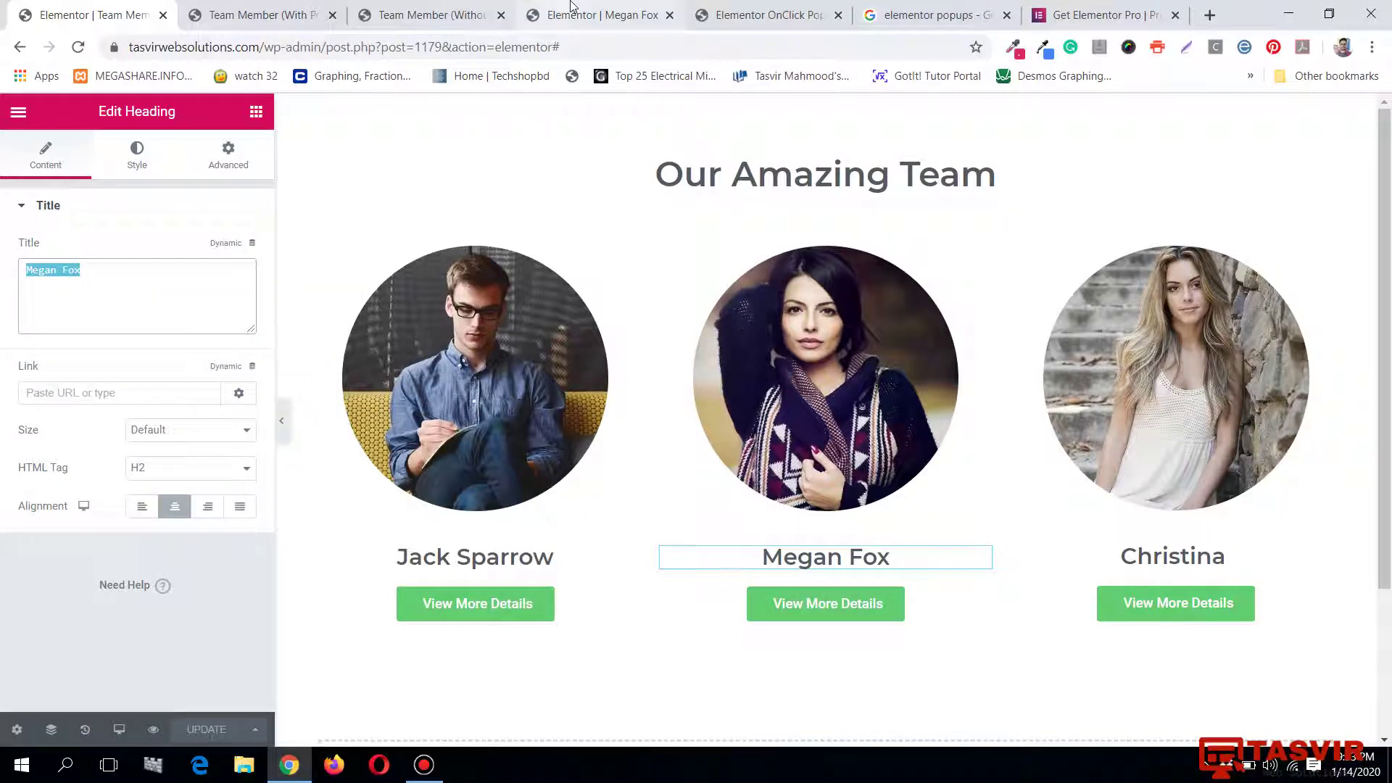
pyautogui.click(598, 14)
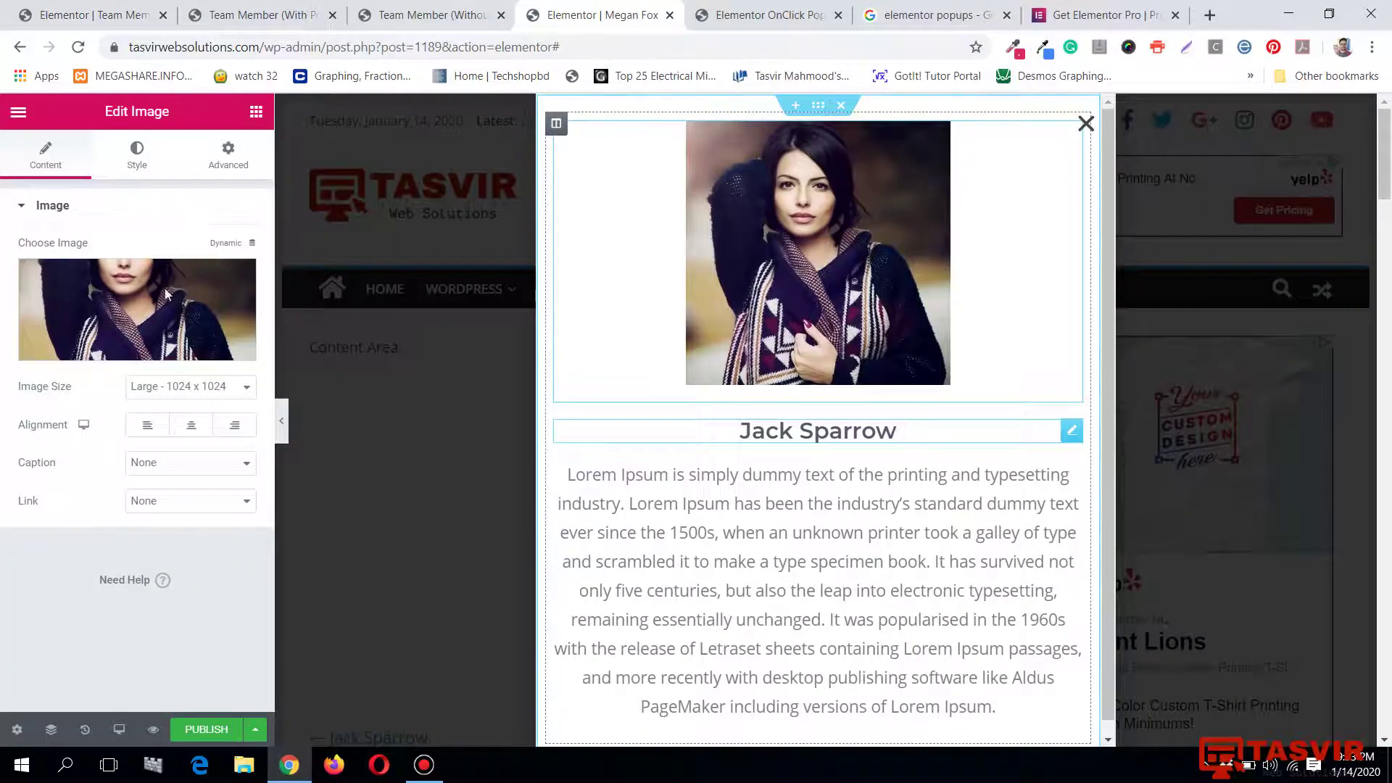
pyautogui.tripleClick(86, 267)
pyautogui.rightClick(86, 265)
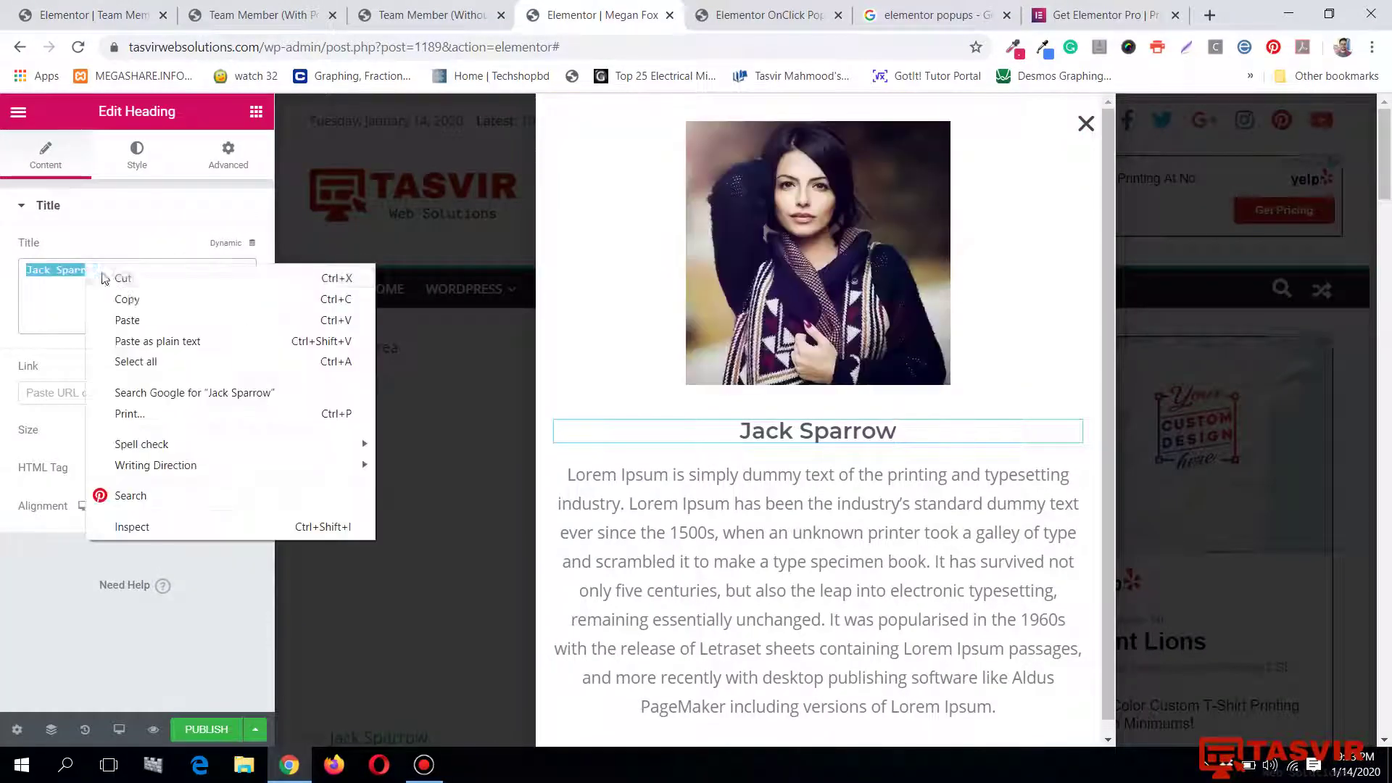
pyautogui.click(161, 340)
# Copy the second team member's full description paragraph from the team page without popups.
pyautogui.click(290, 13)
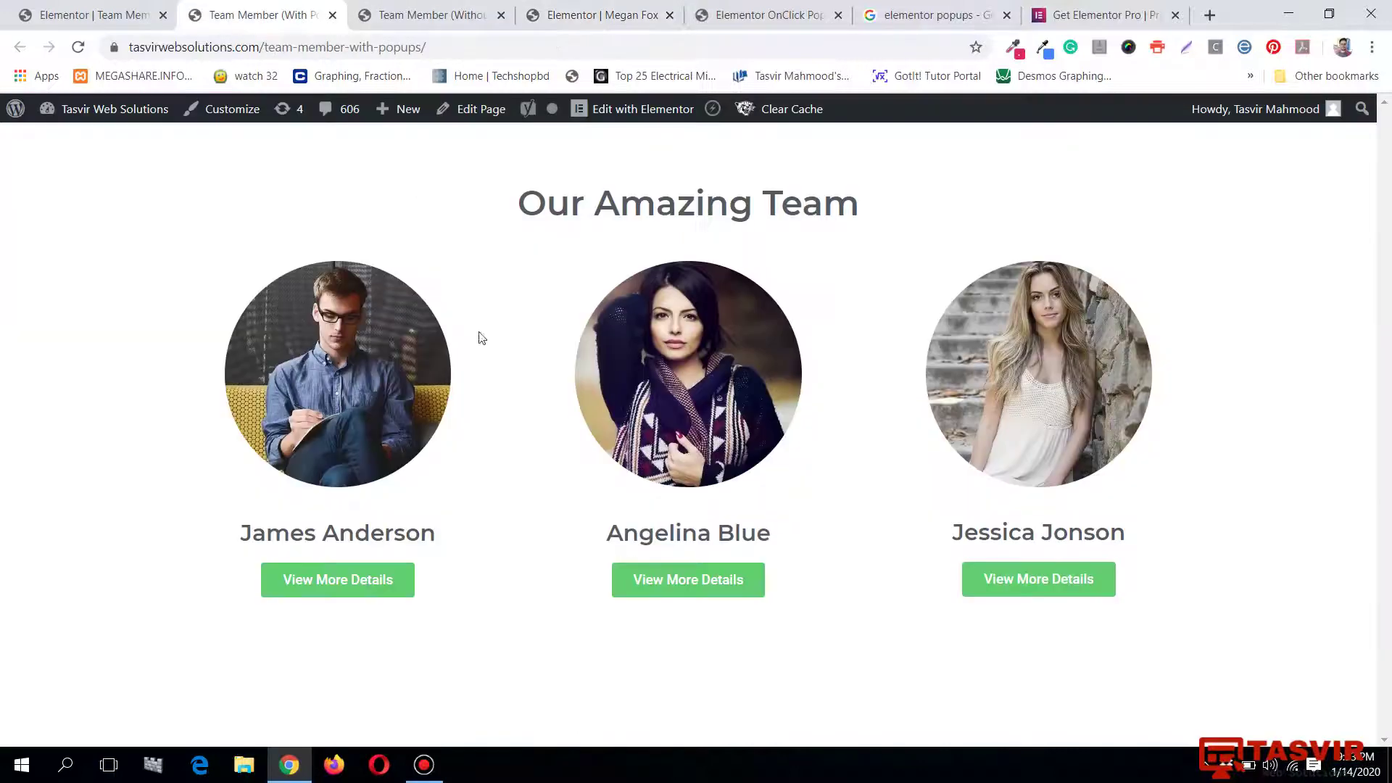
pyautogui.click(433, 14)
pyautogui.scroll(3, 740, 371)
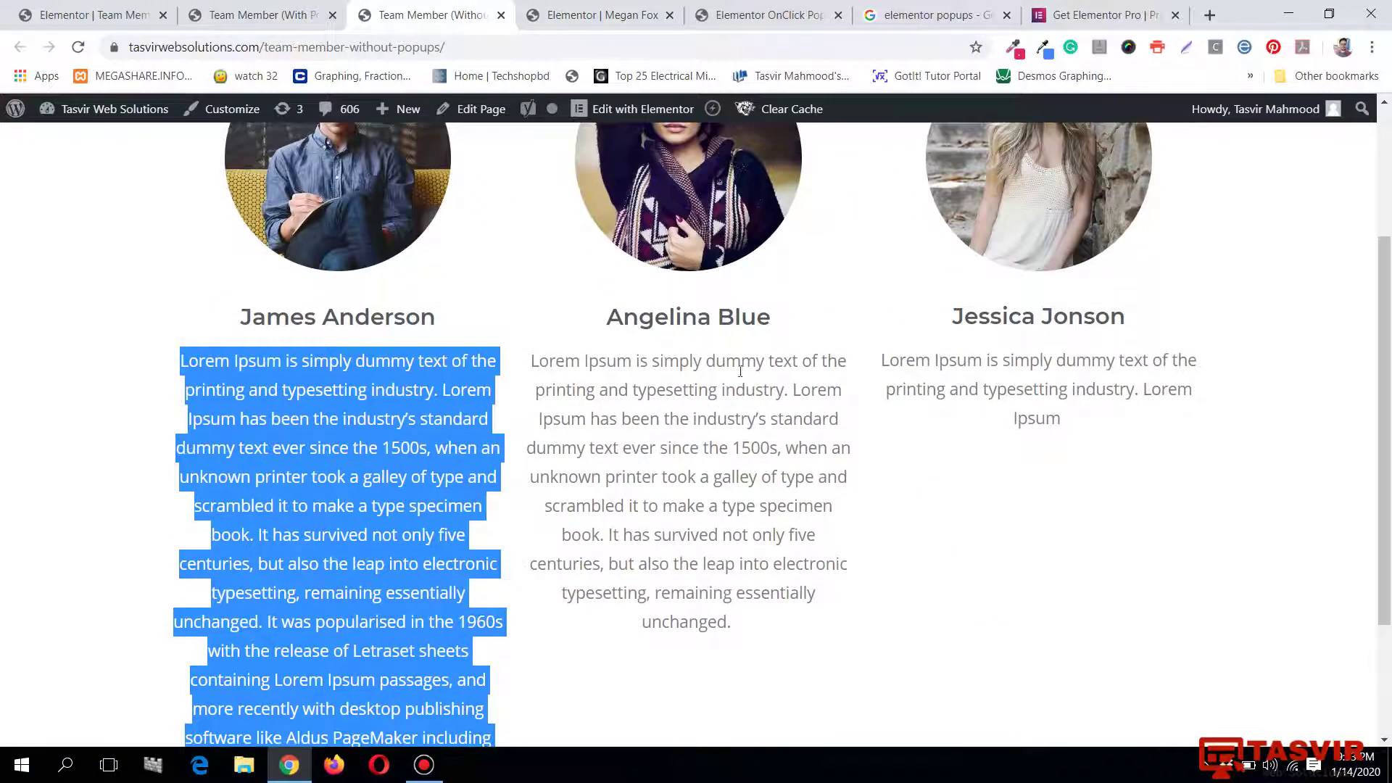
pyautogui.click(741, 372)
pyautogui.moveTo(534, 354); pyautogui.dragTo(808, 648)
pyautogui.rightClick(731, 437)
pyautogui.click(754, 448)
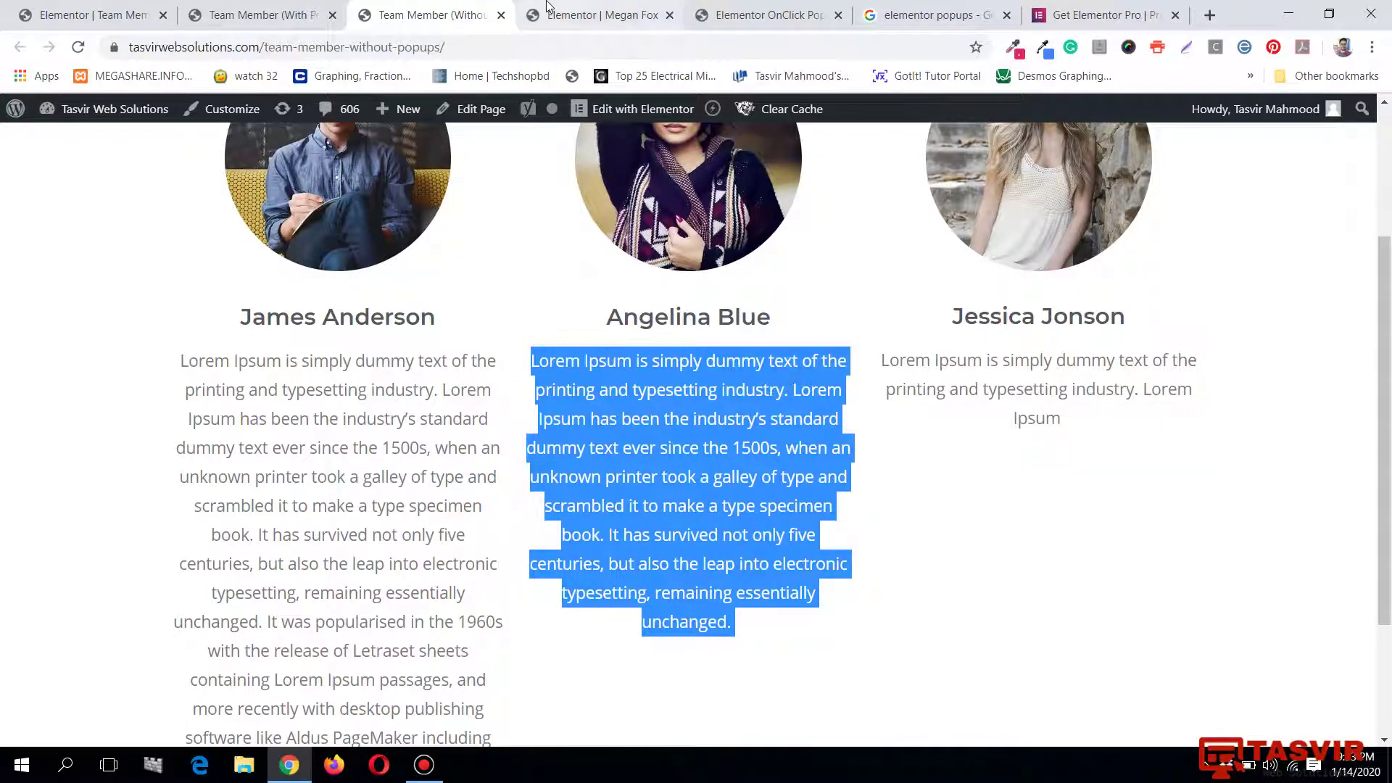
# Replace the whole description in the Megan Fox popup's text editor with the copied paragraph.
pyautogui.click(595, 14)
pyautogui.click(1072, 476)
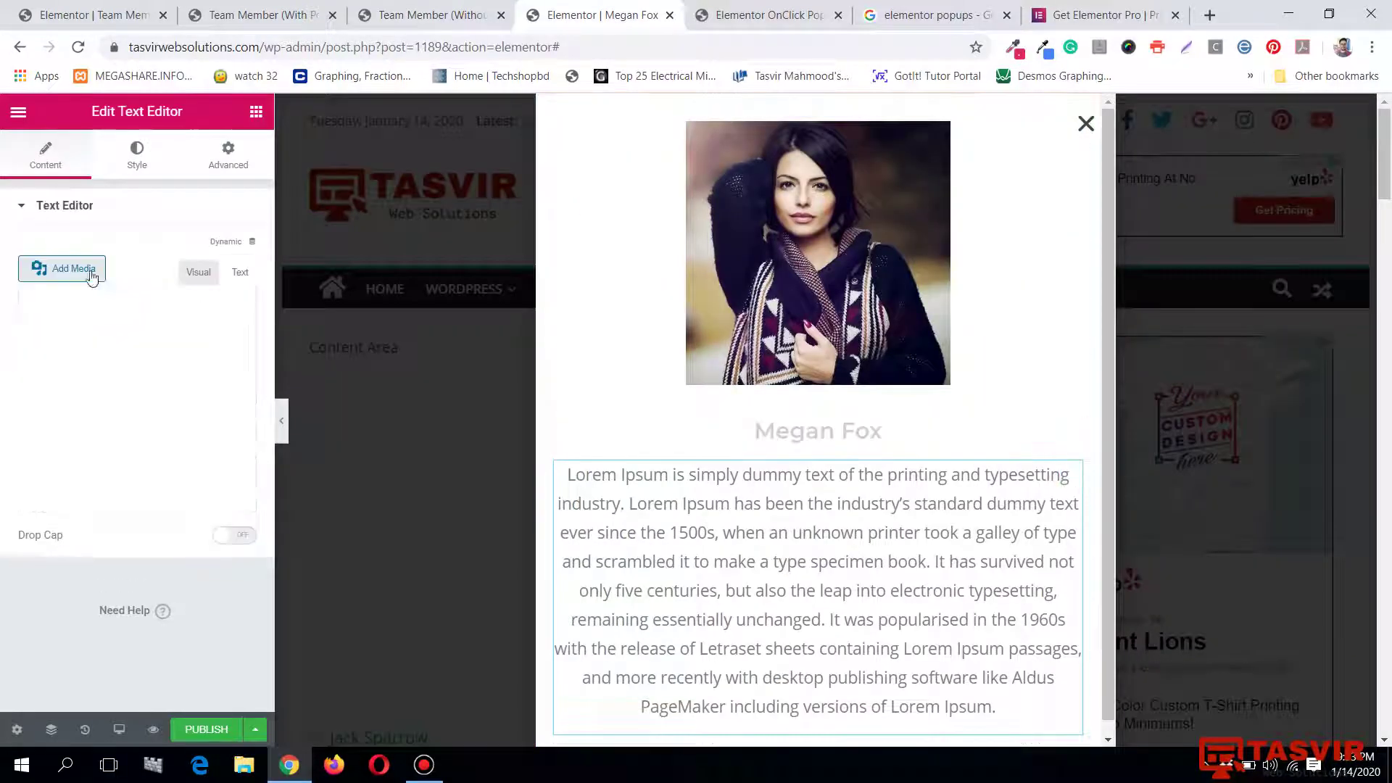
pyautogui.click(94, 413)
pyautogui.hotkey('ctrl', 'a')
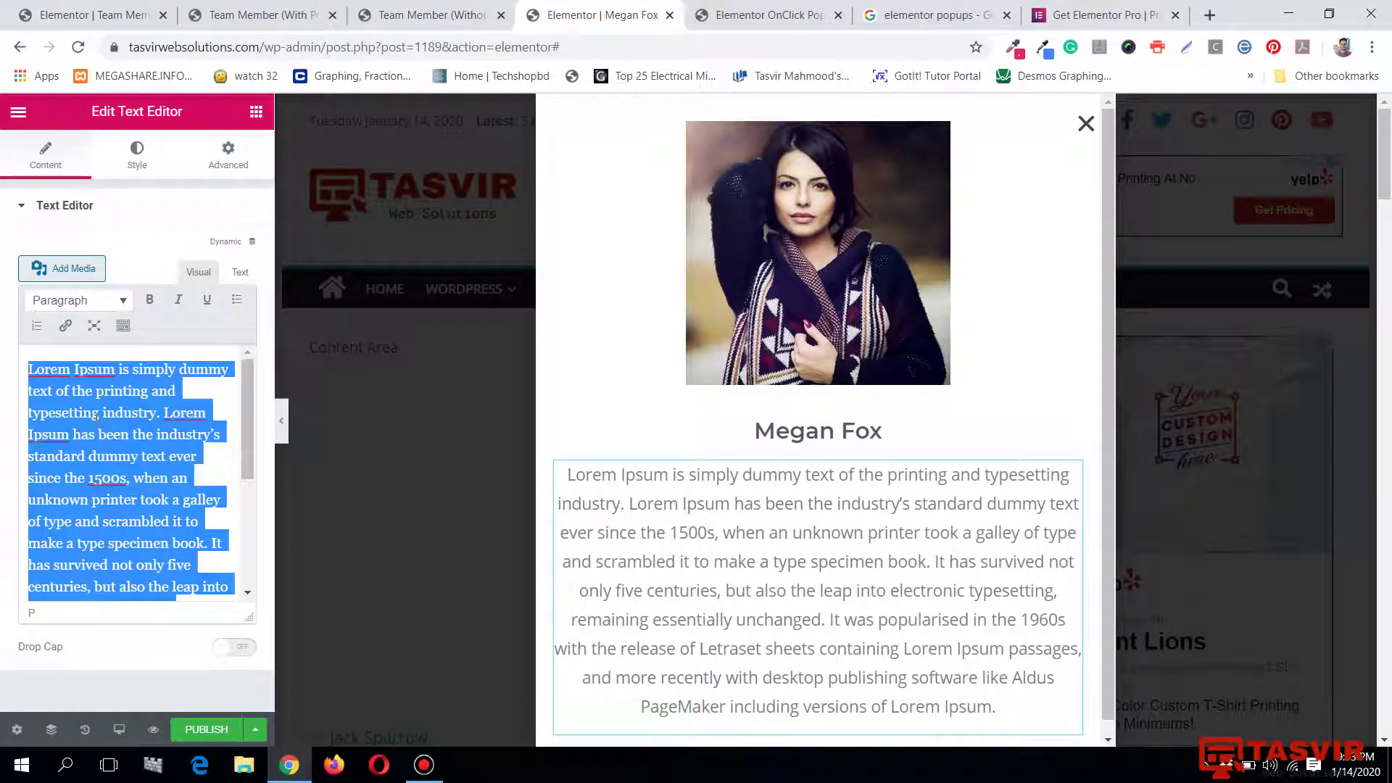
pyautogui.rightClick(94, 417)
pyautogui.click(167, 494)
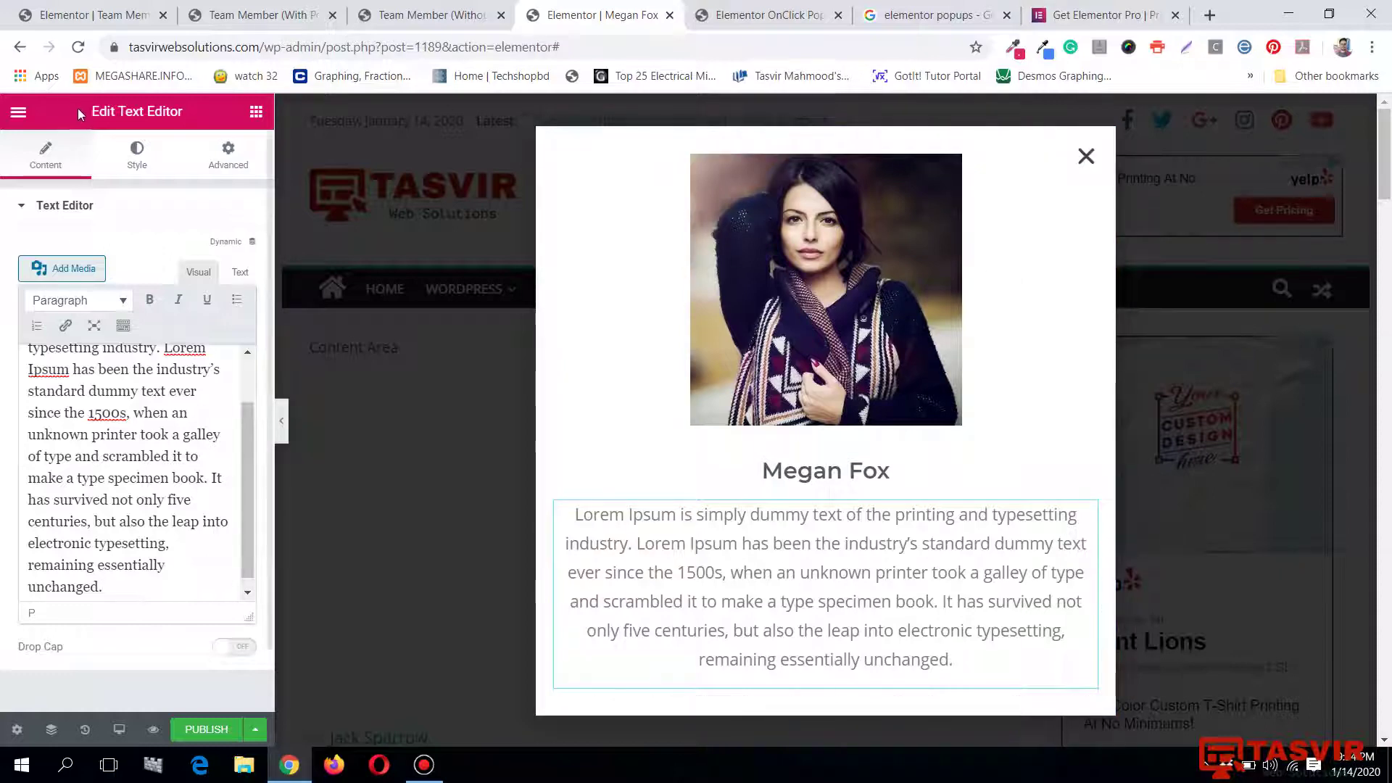
# Find the Social Icons widget and add it below the popup's description text.
pyautogui.click(255, 112)
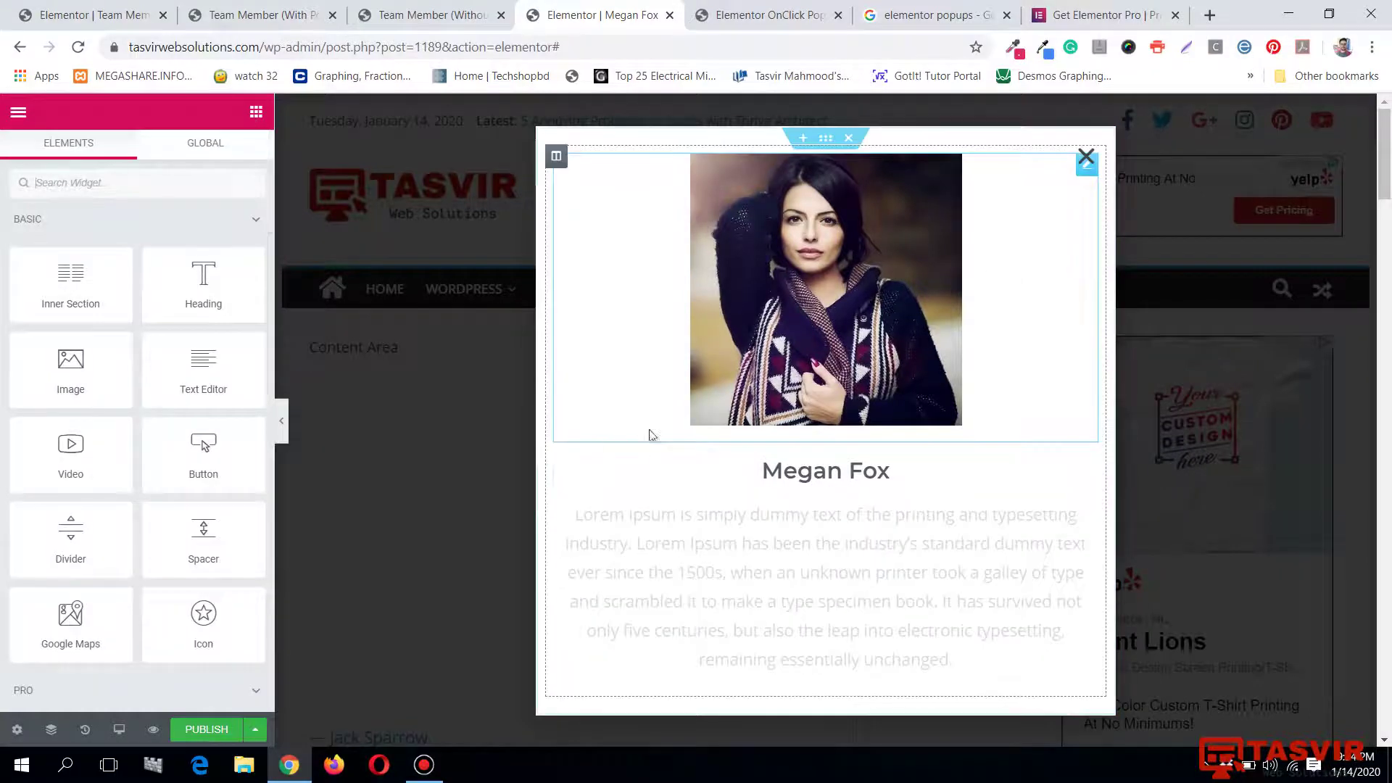
pyautogui.click(37, 190)
pyautogui.write('i')
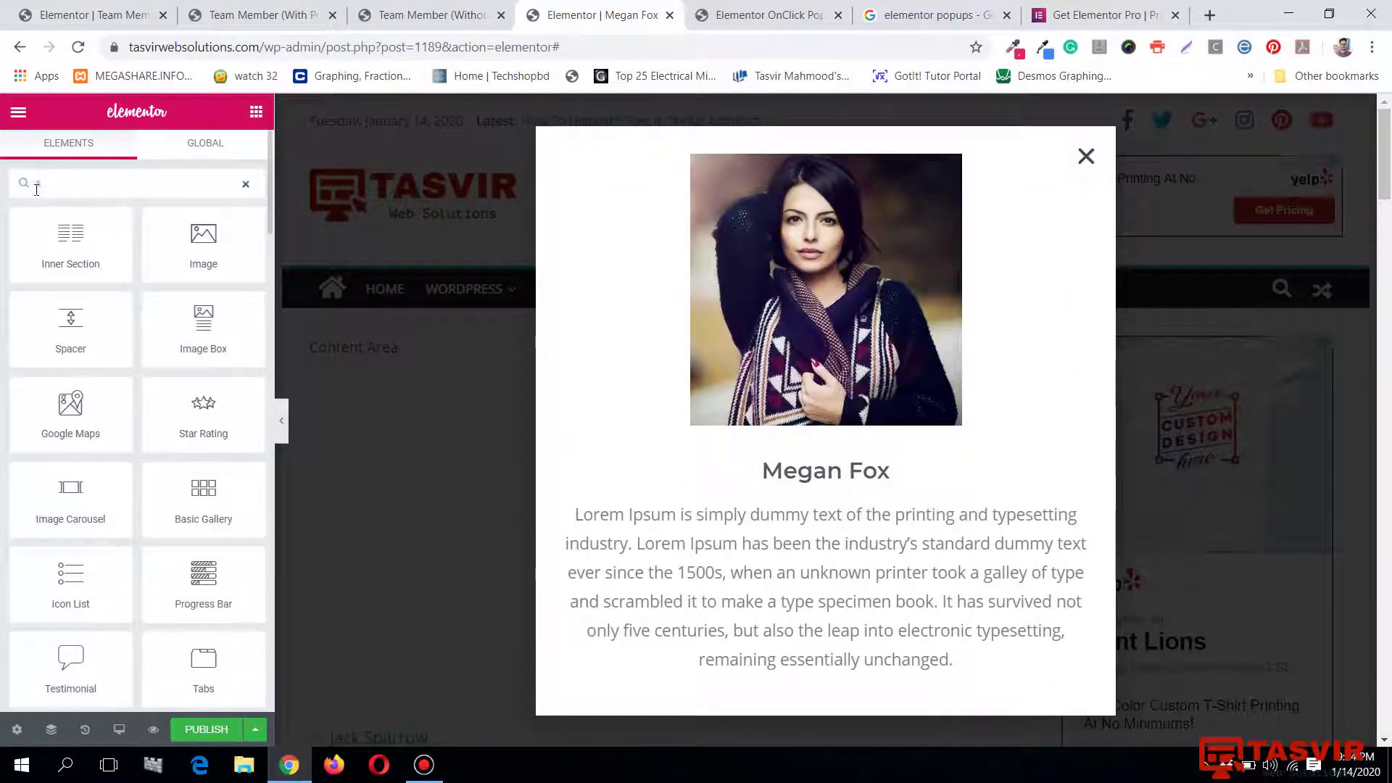
pyautogui.write('oc')
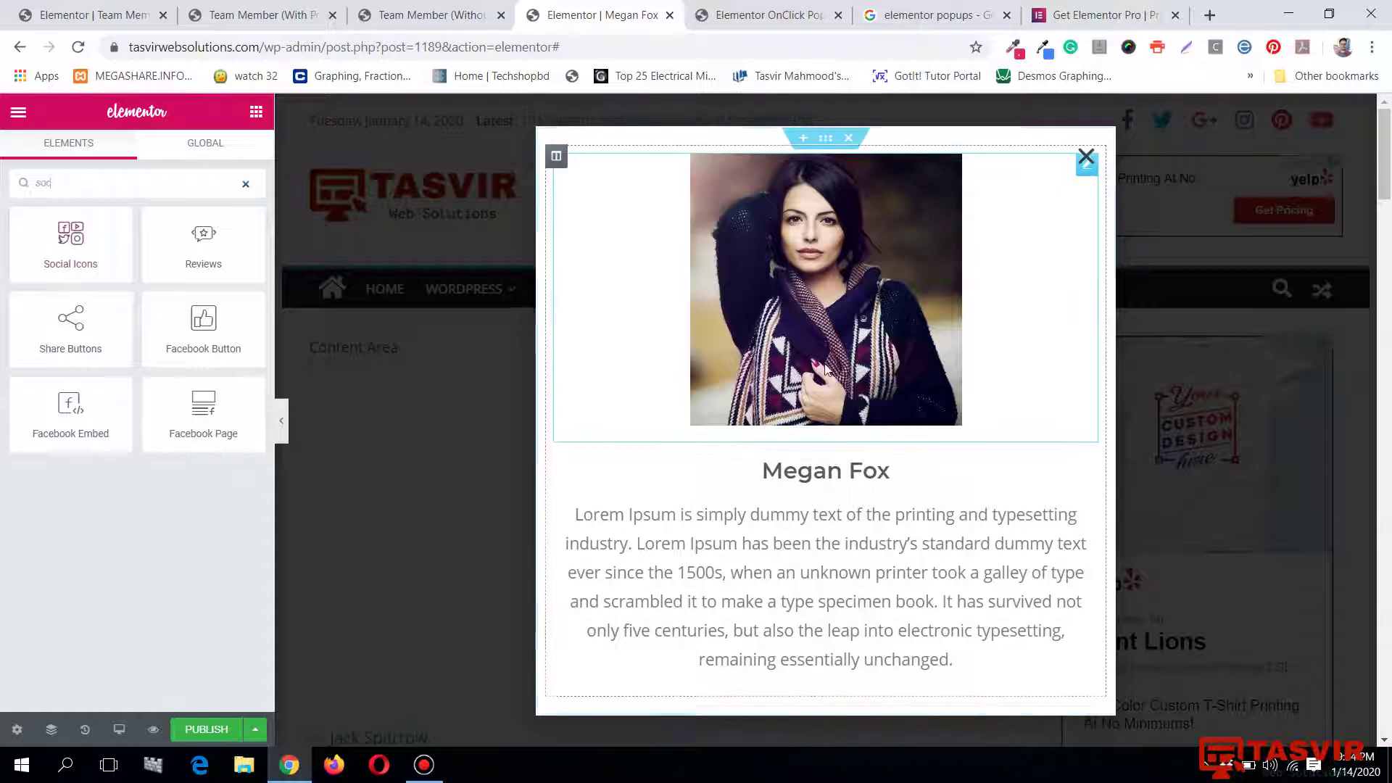
pyautogui.scroll(-4, 827, 370)
pyautogui.moveTo(70, 239); pyautogui.dragTo(870, 638)
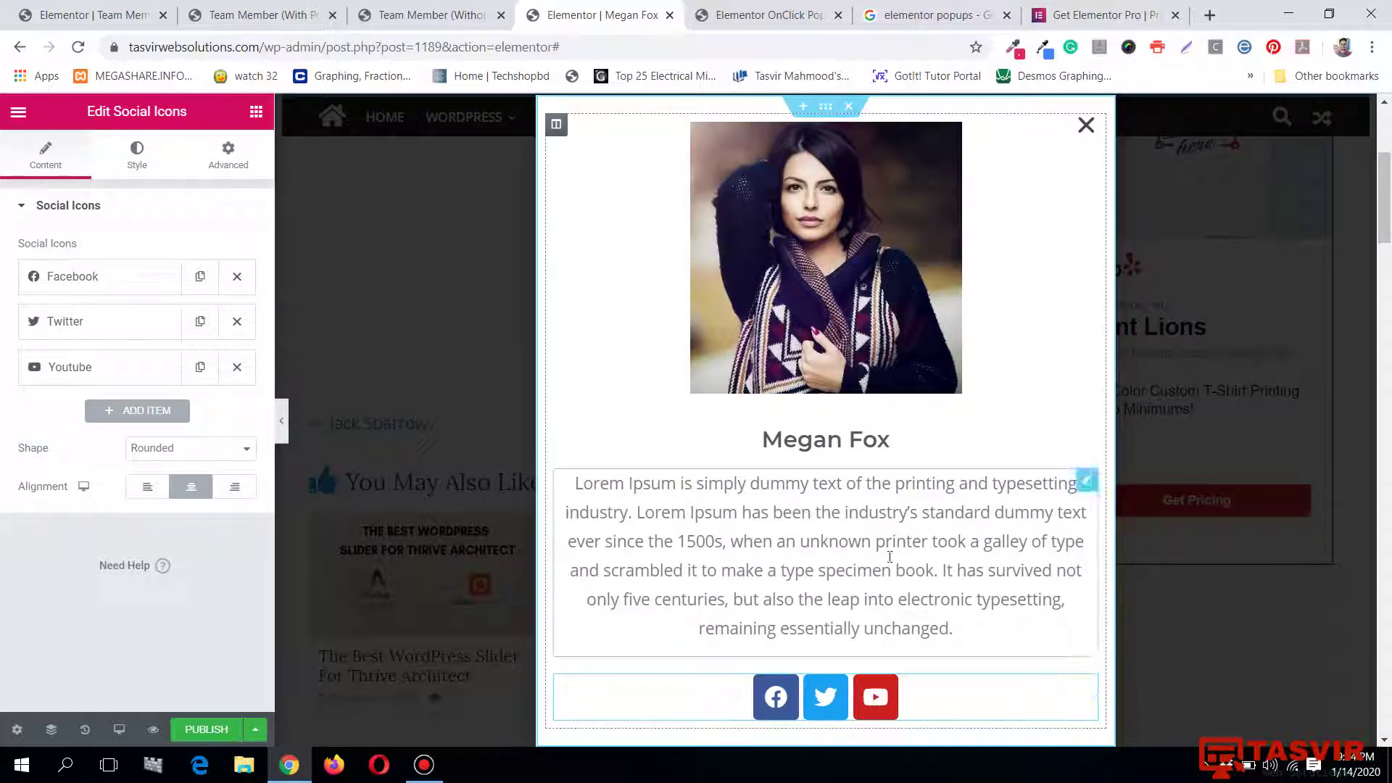
pyautogui.scroll(1, 907, 449)
pyautogui.scroll(-2, 917, 575)
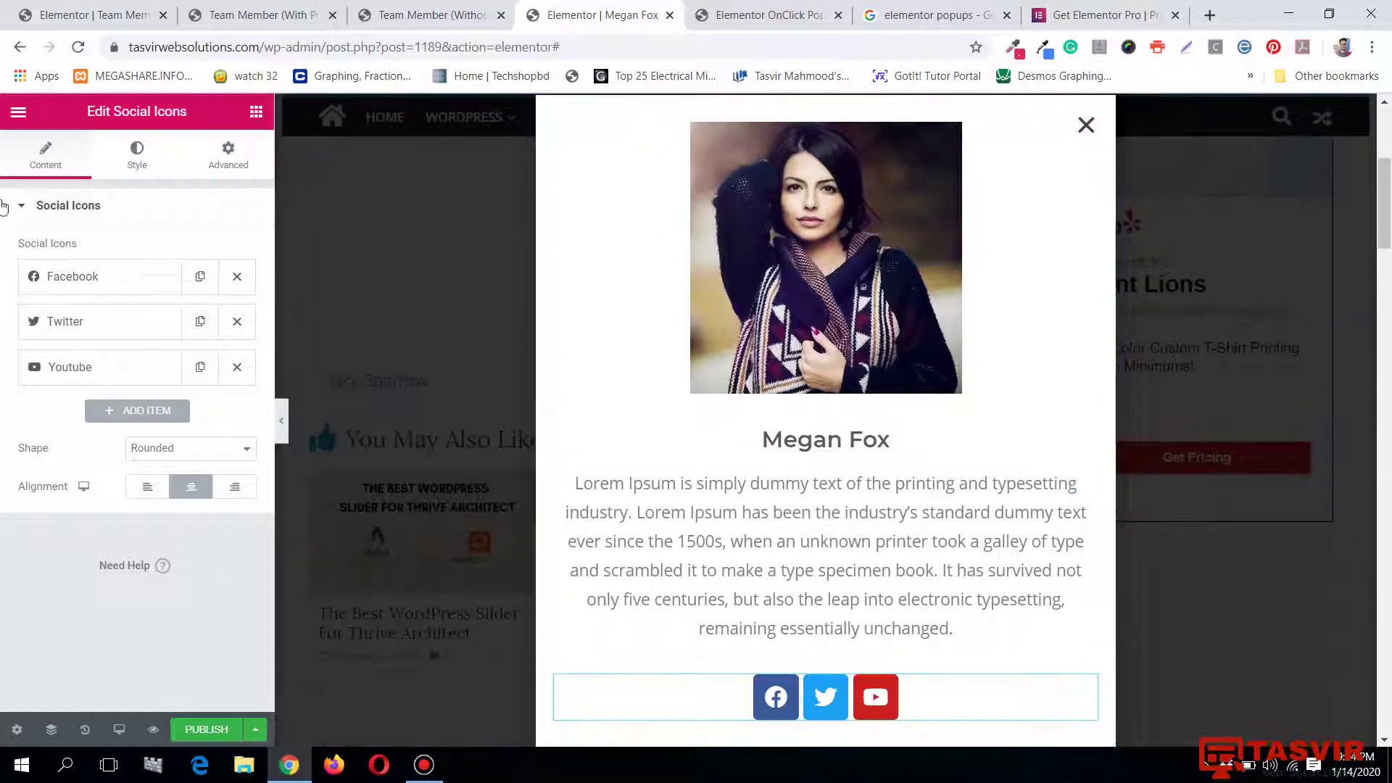
# Check the Facebook, Twitter and Youtube item settings of the Social Icons widget and delete the widget from the popup.
pyautogui.click(58, 283)
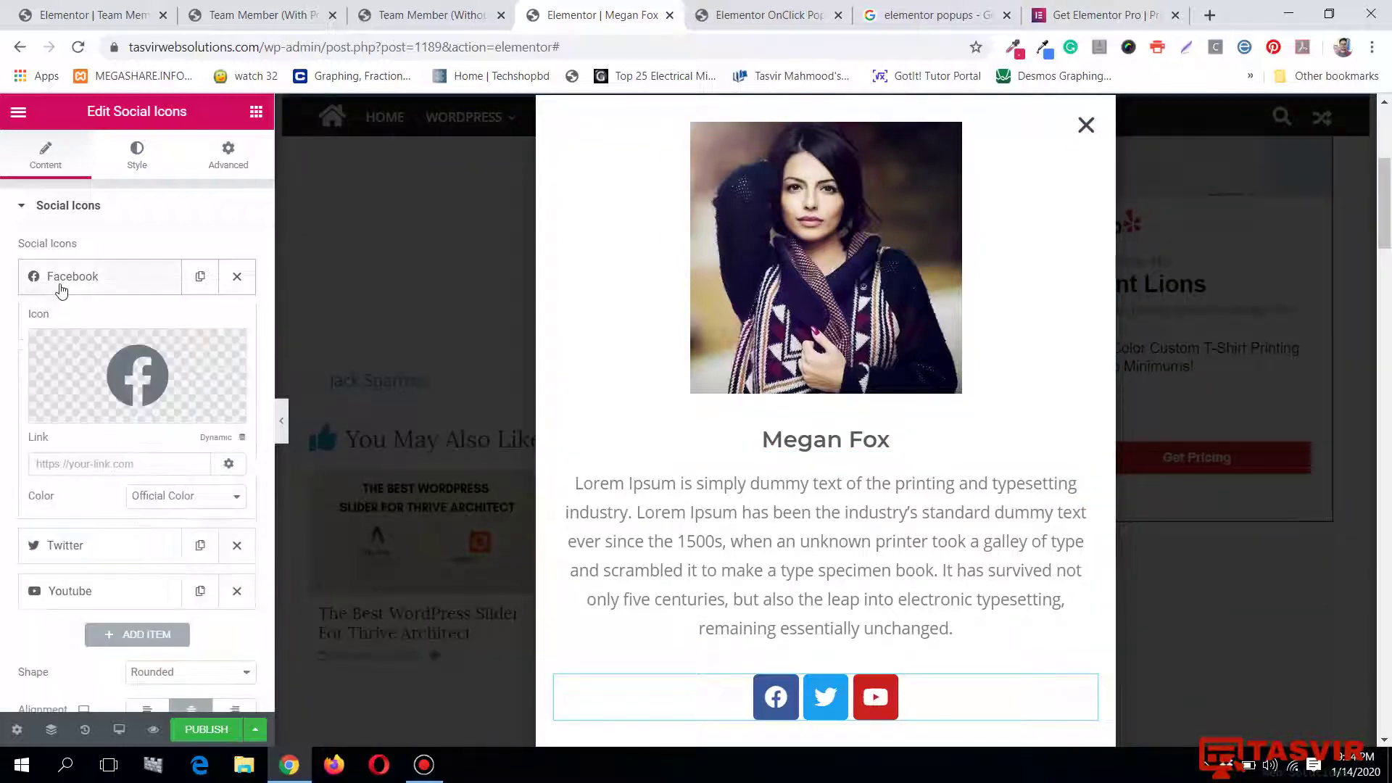
pyautogui.click(62, 286)
pyautogui.click(94, 330)
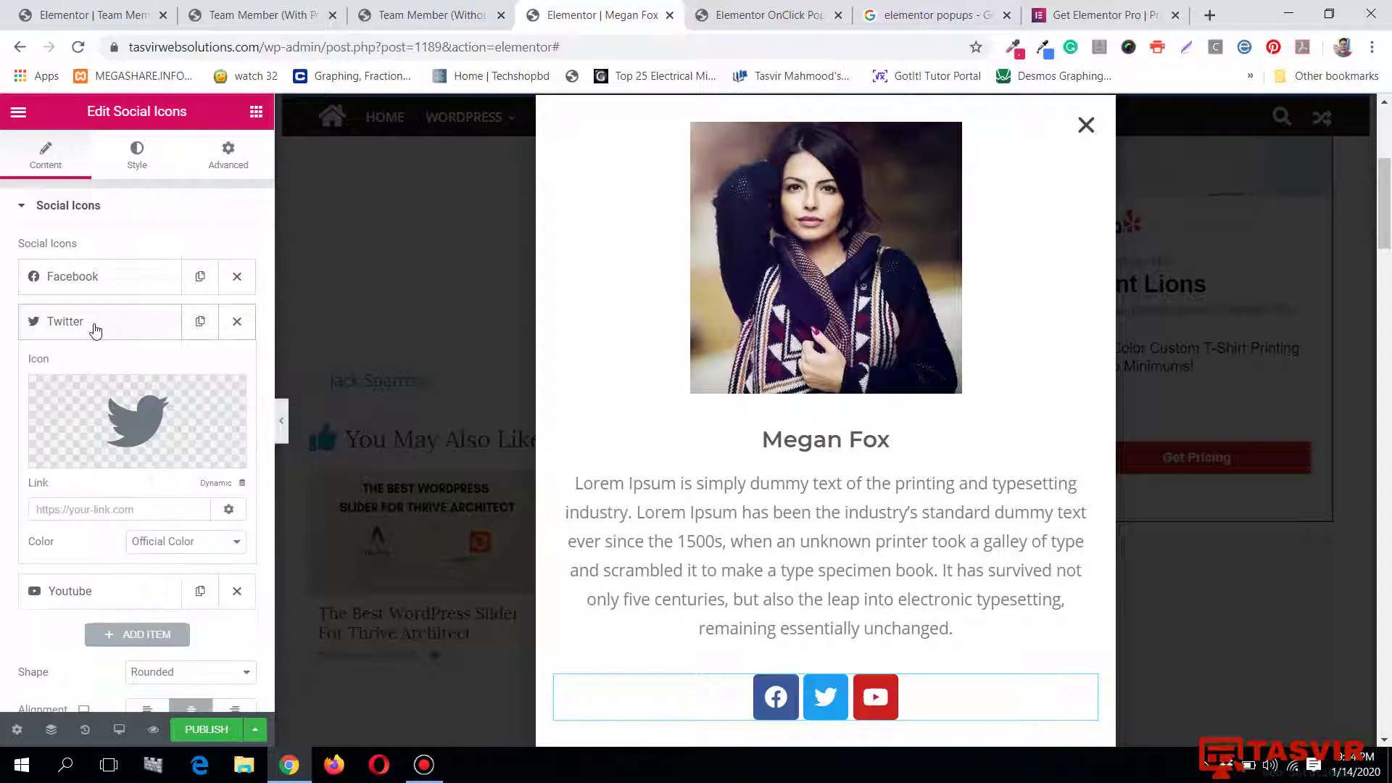
pyautogui.click(95, 326)
pyautogui.click(112, 367)
pyautogui.click(113, 368)
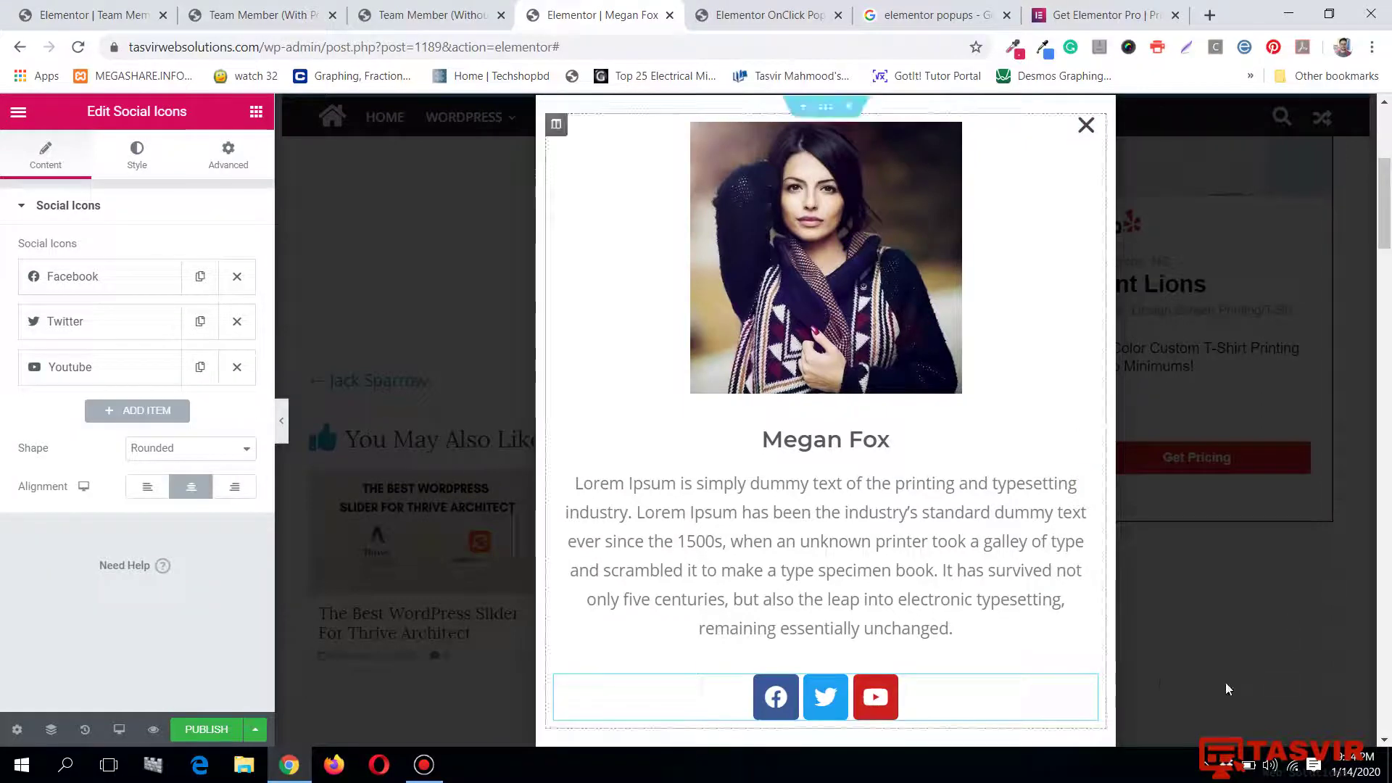
pyautogui.rightClick(1088, 686)
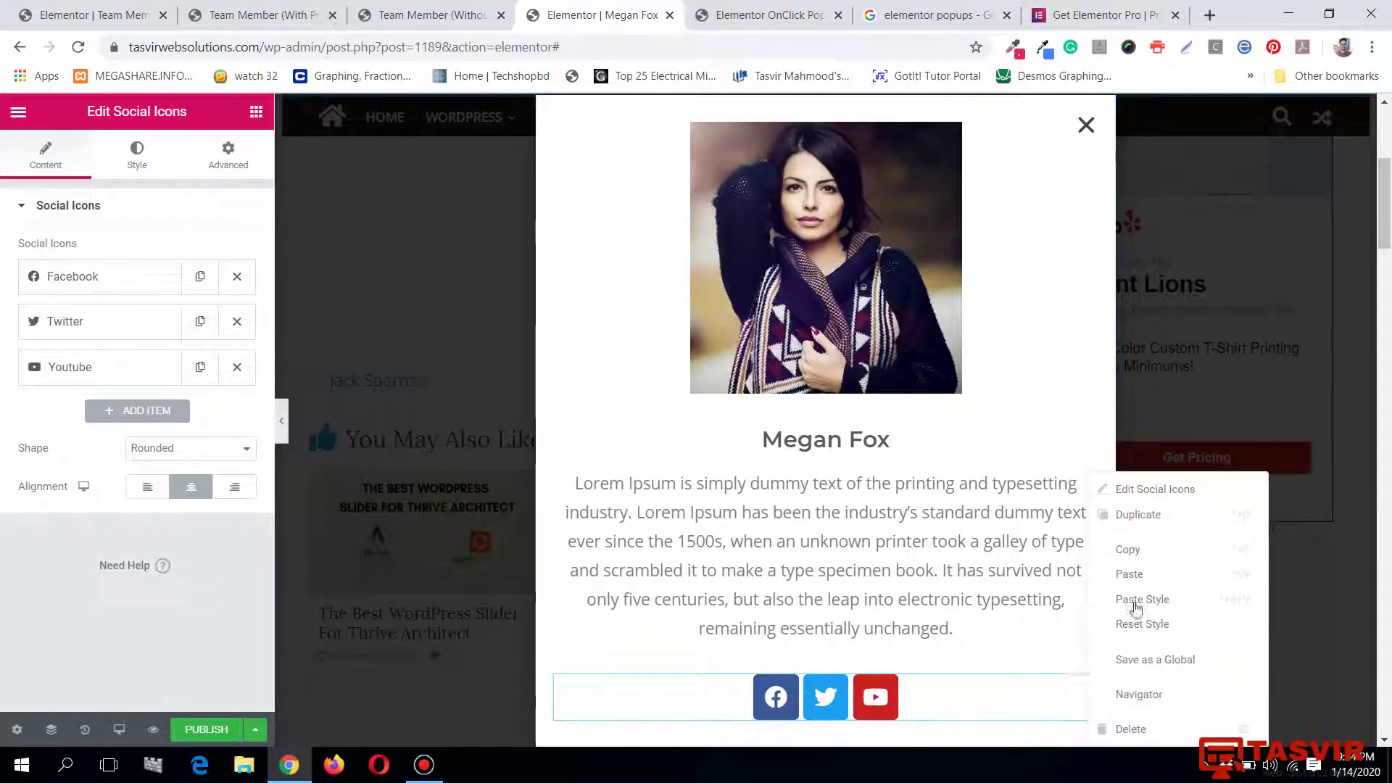
pyautogui.click(1154, 729)
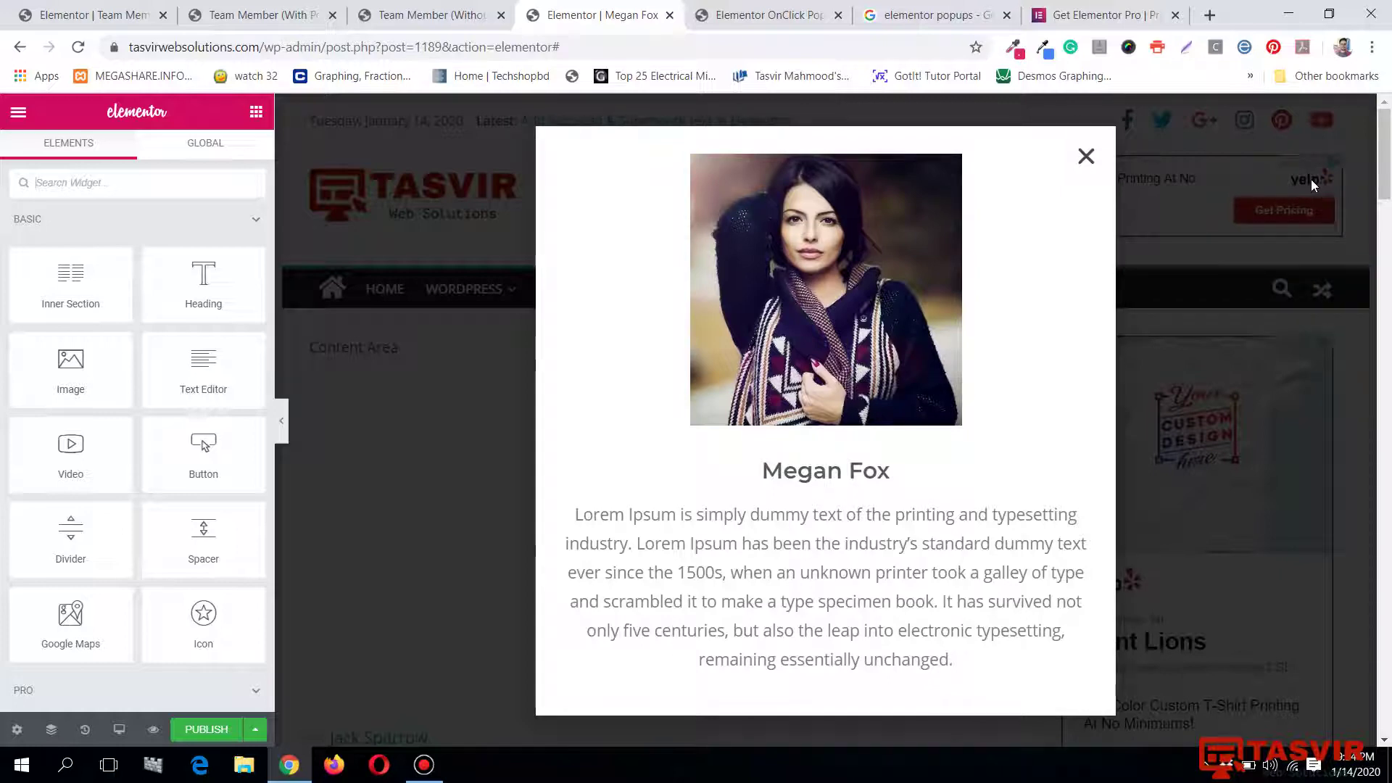
# Publish the popup with an Include Entire Site display condition, leaving all triggers and advanced rules off.
pyautogui.click(207, 729)
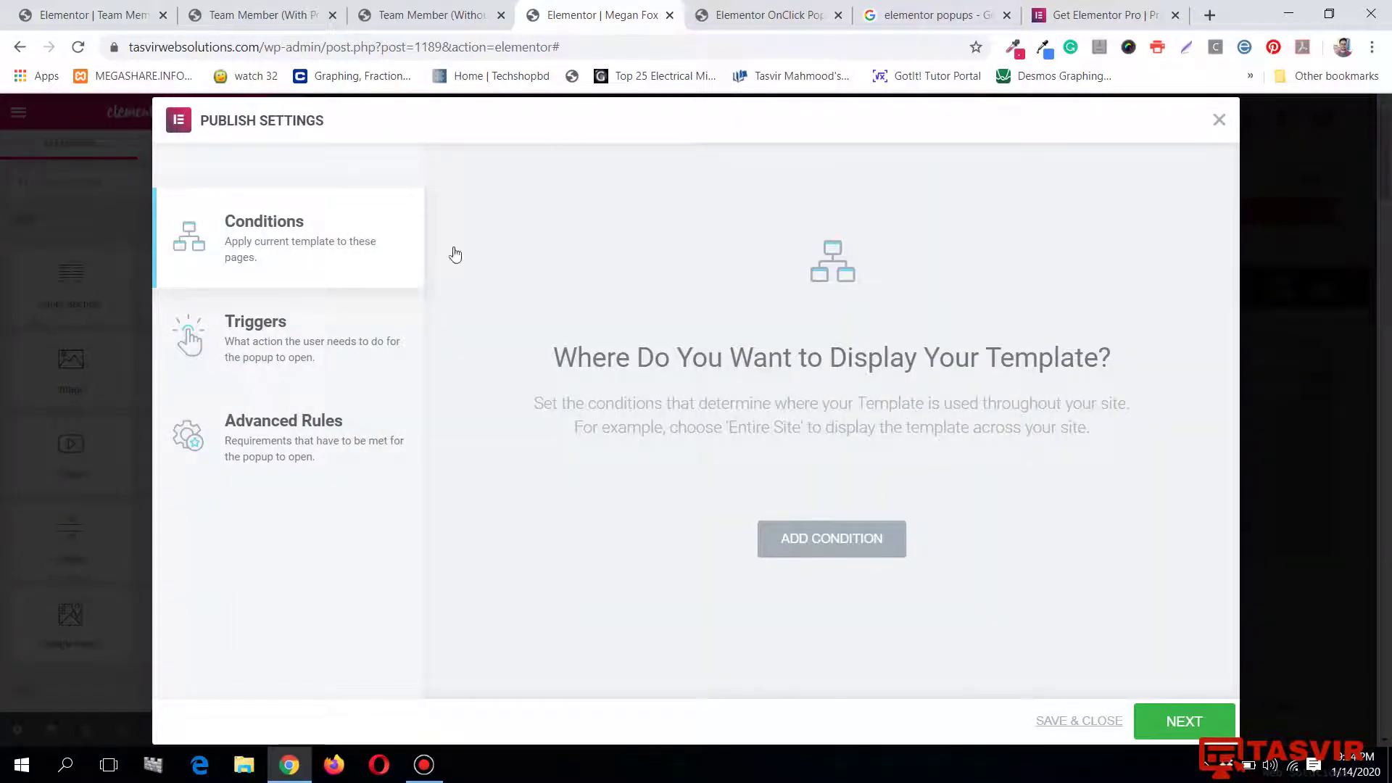
pyautogui.click(847, 546)
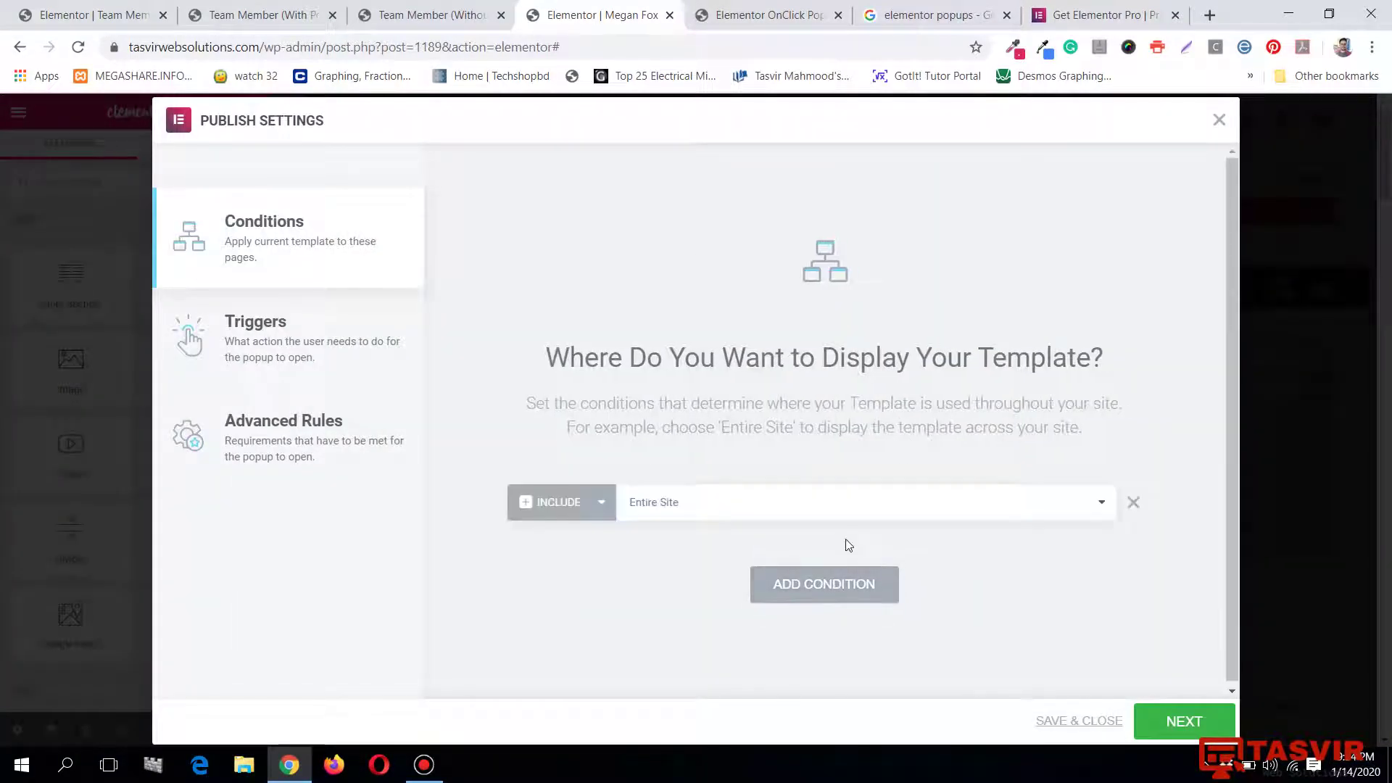
pyautogui.click(1187, 725)
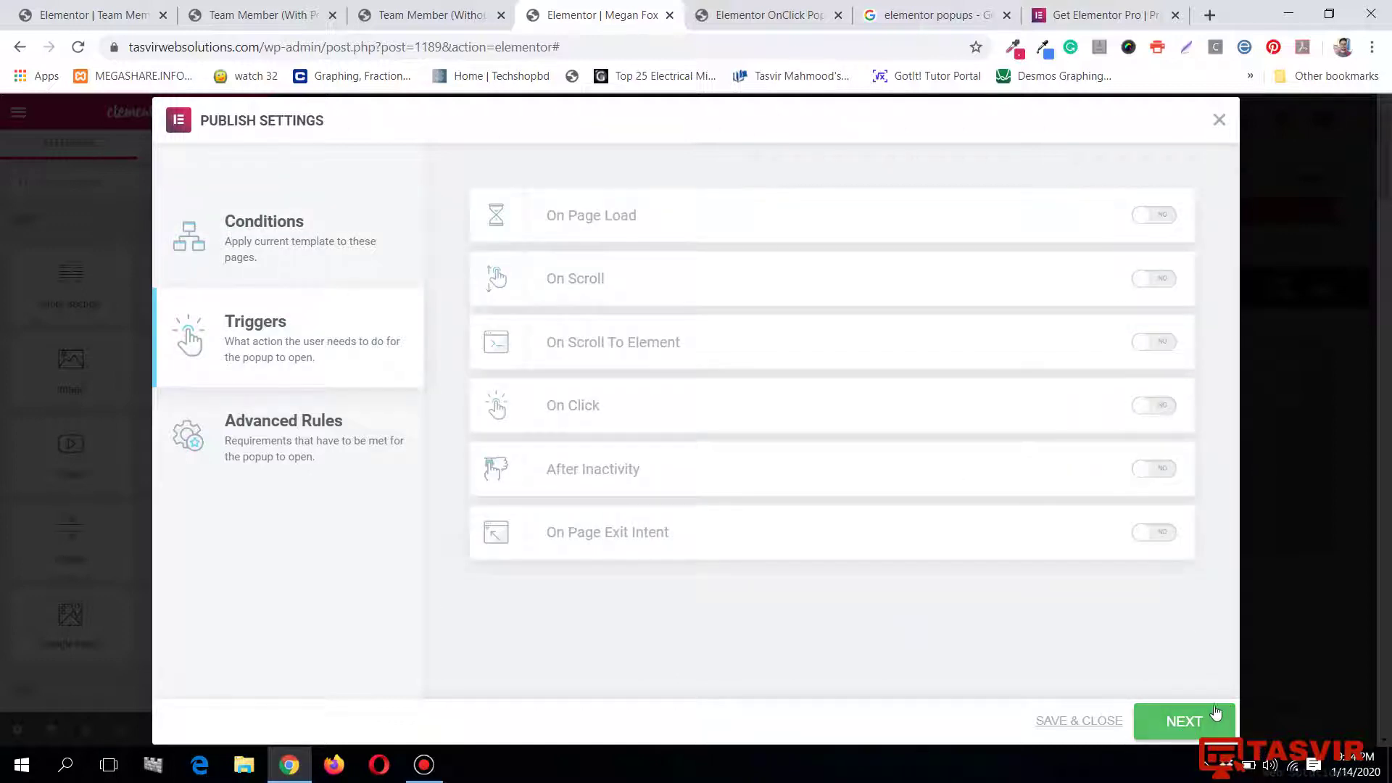
pyautogui.click(1219, 715)
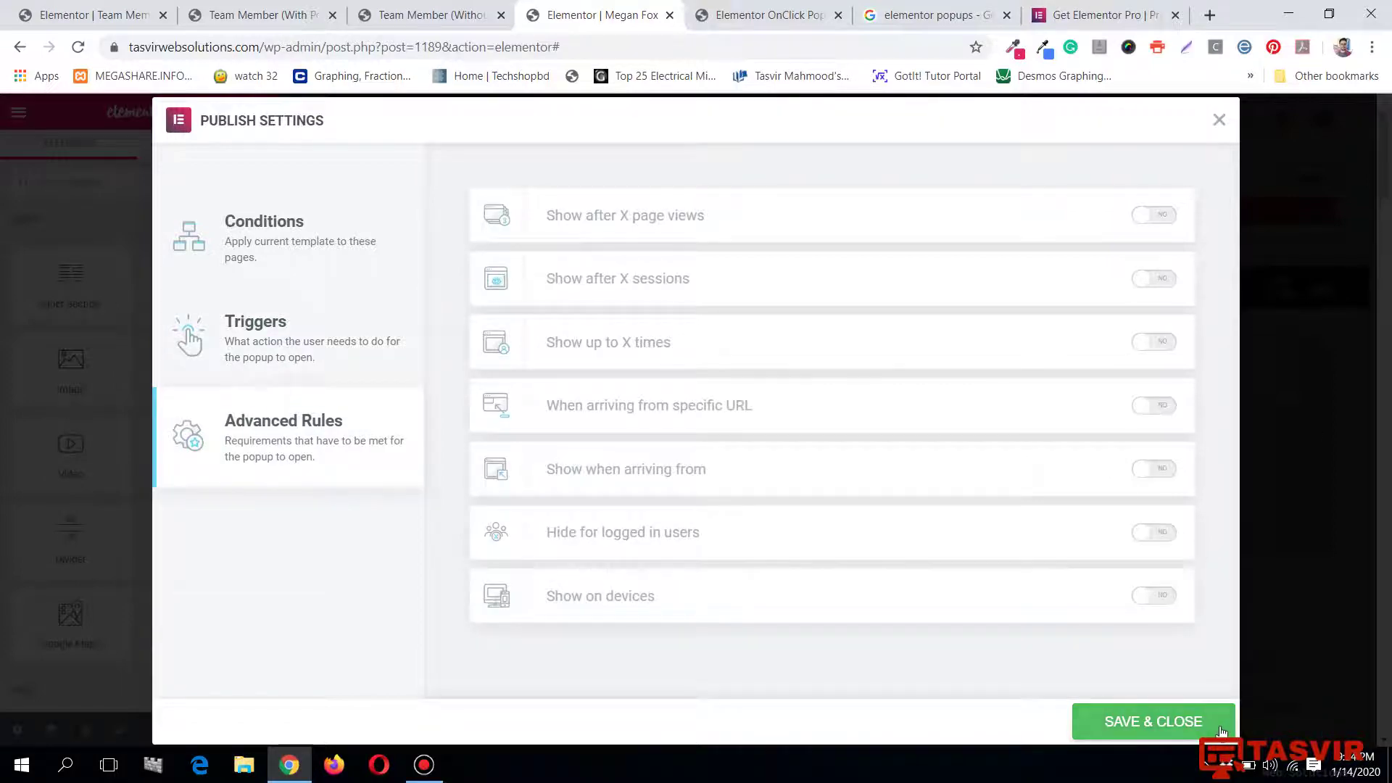
pyautogui.click(1153, 722)
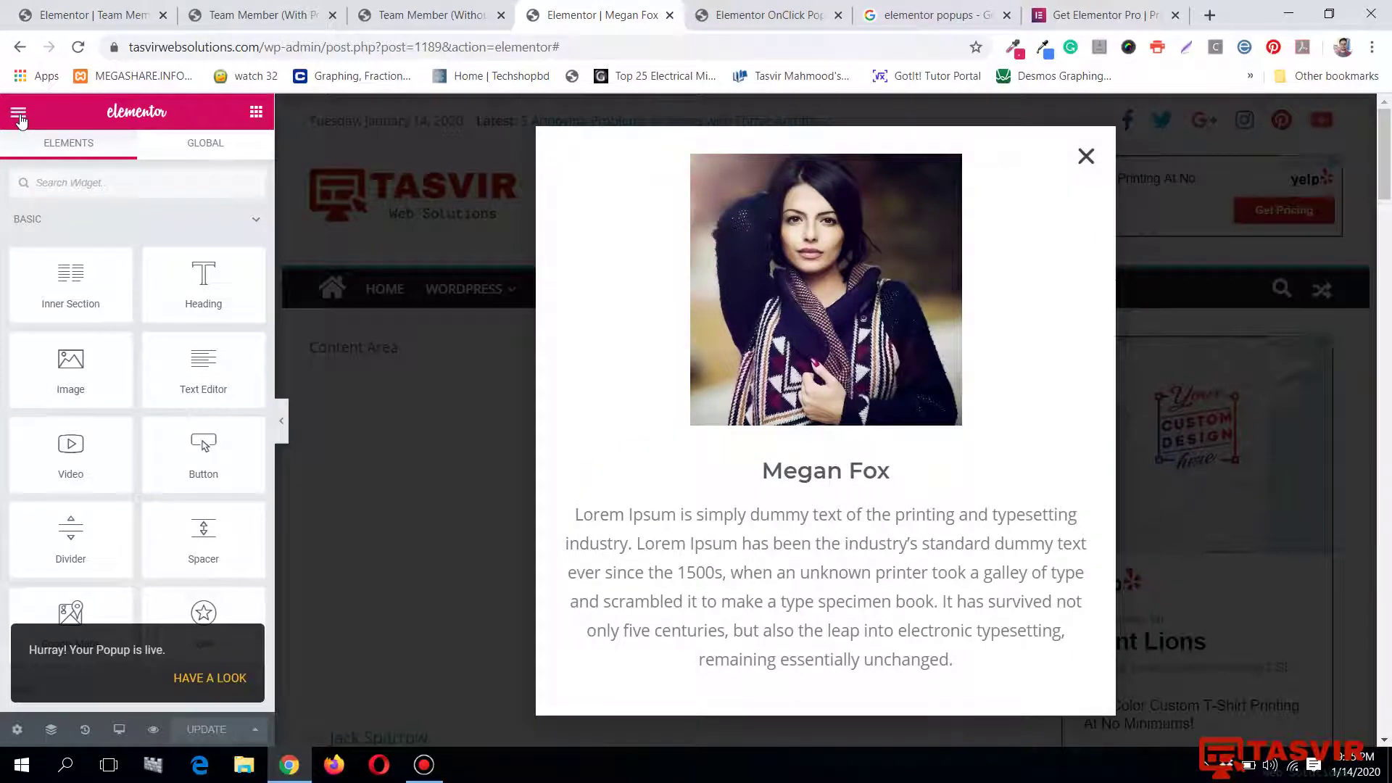
# Exit the Megan Fox popup editor to the WordPress Popups list and start a new popup template.
pyautogui.click(18, 111)
pyautogui.click(190, 594)
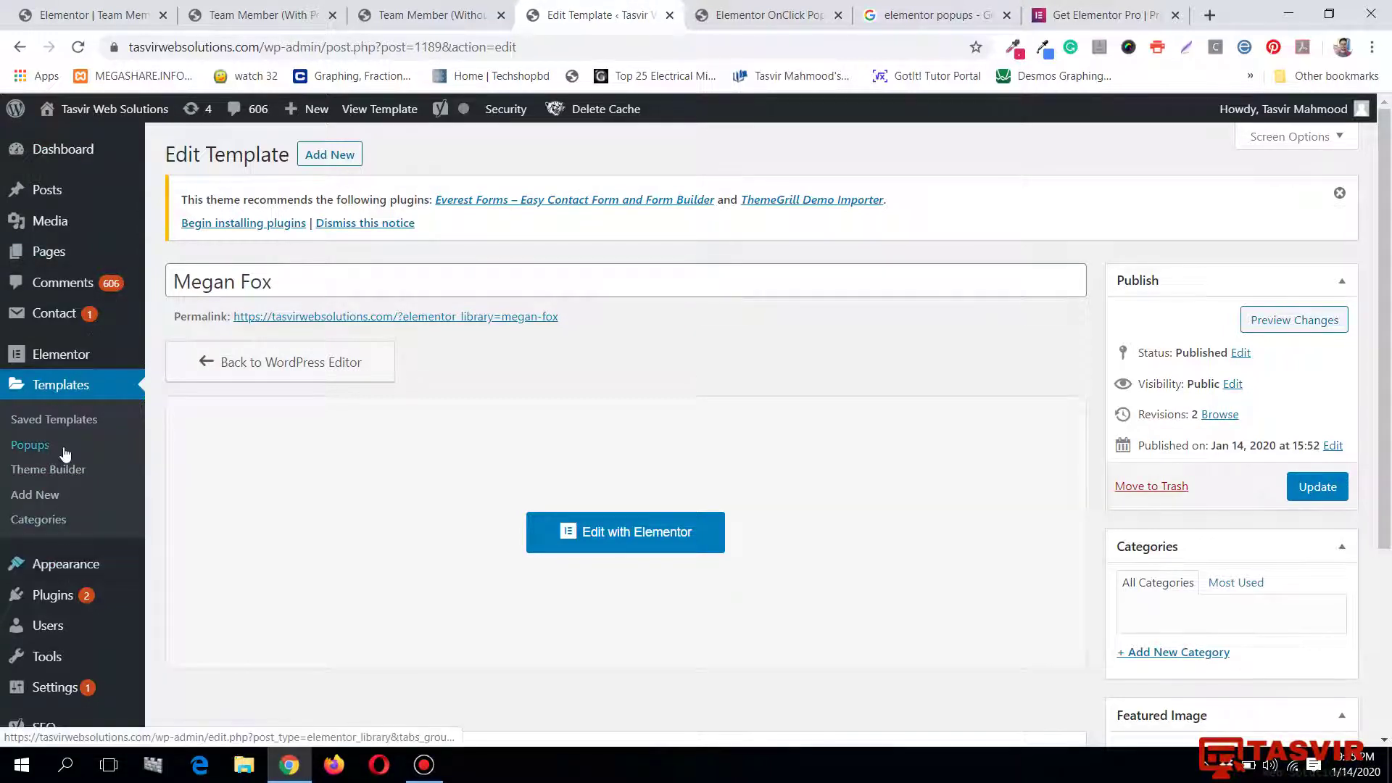
pyautogui.scroll(-1, 46, 371)
pyautogui.scroll(1, 178, 389)
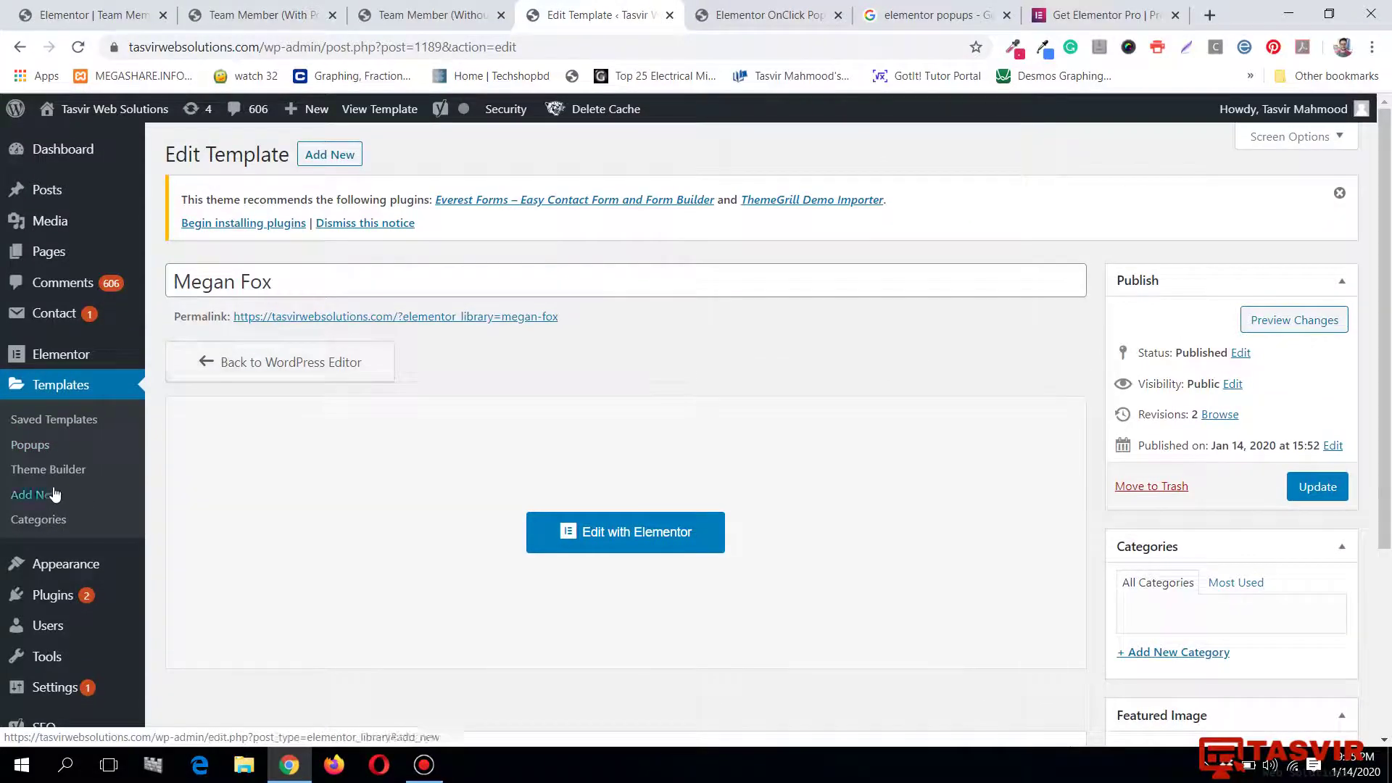
pyautogui.click(45, 446)
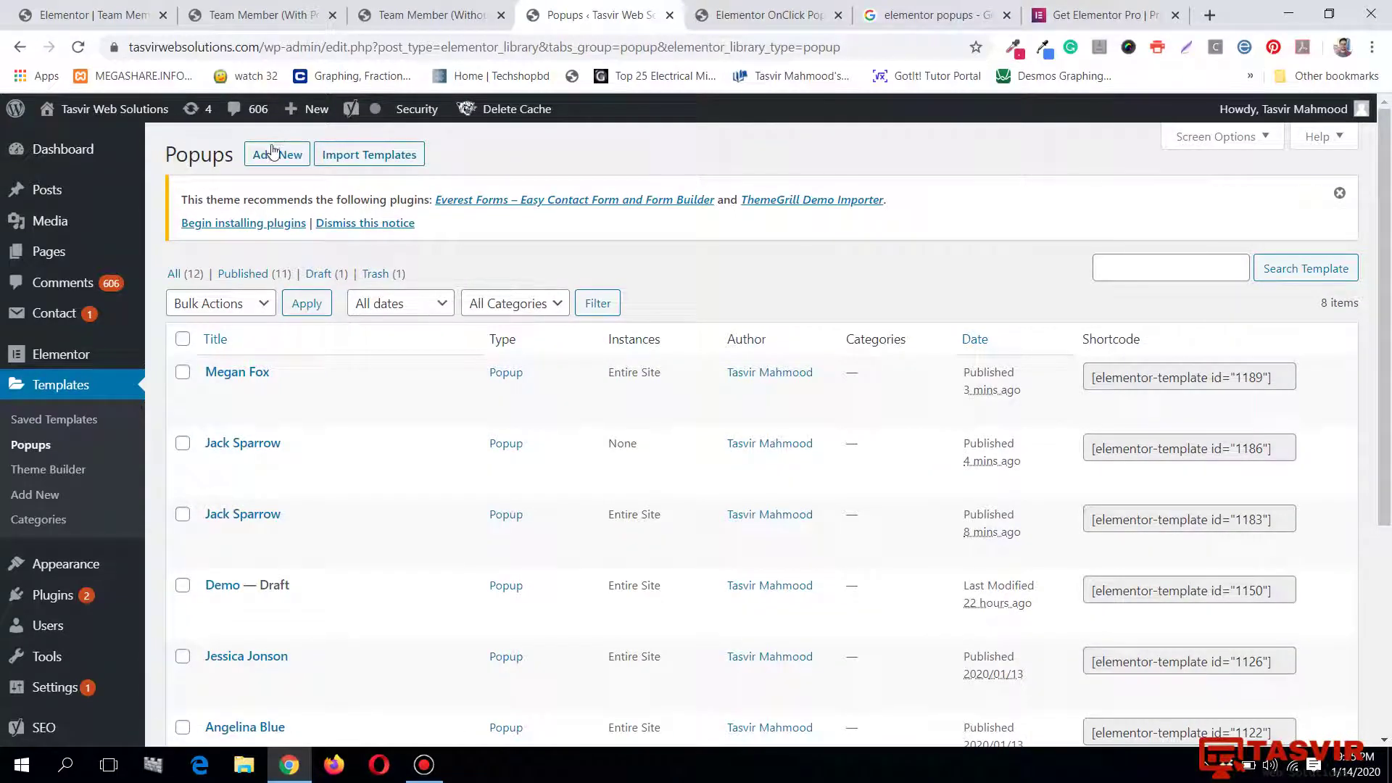
pyautogui.click(276, 155)
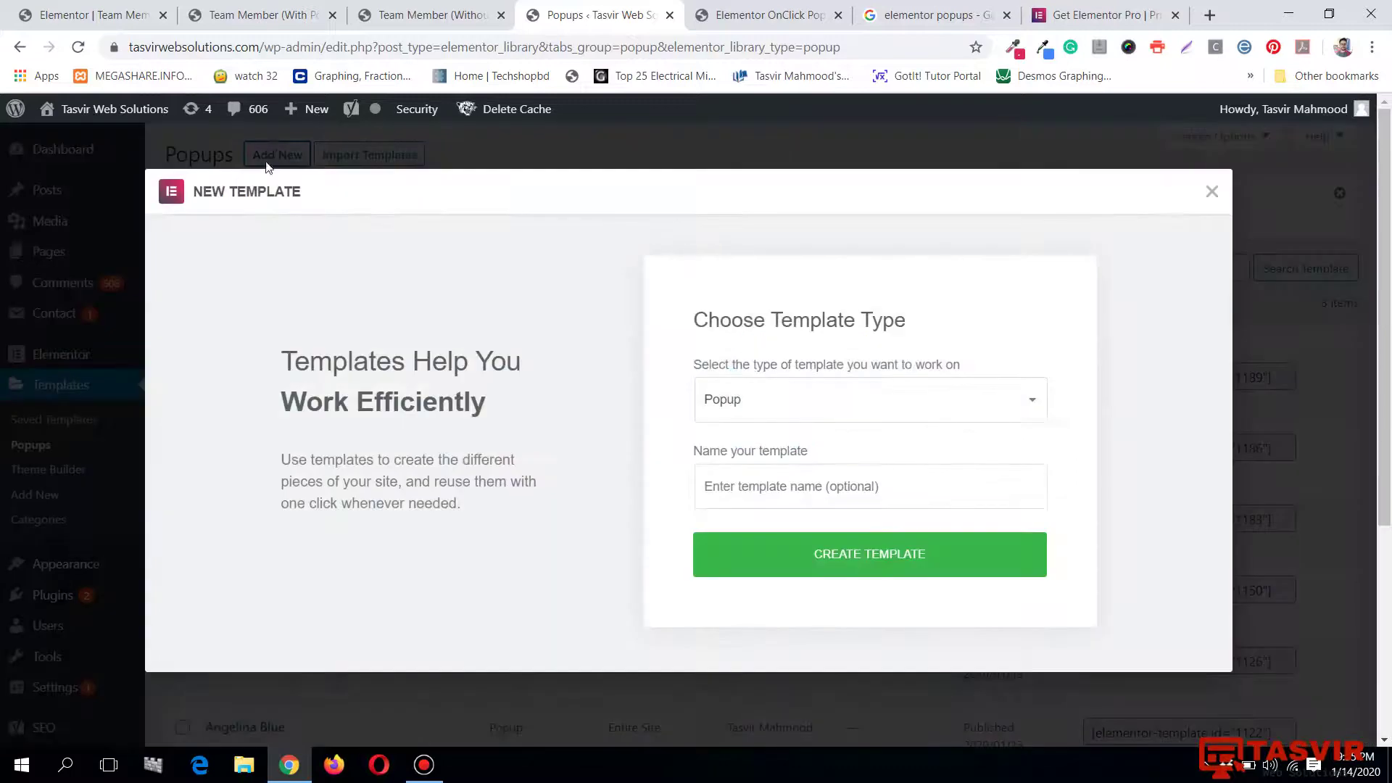
# Copy the third team member's name from the heading title on the Elementor team page.
pyautogui.click(132, 11)
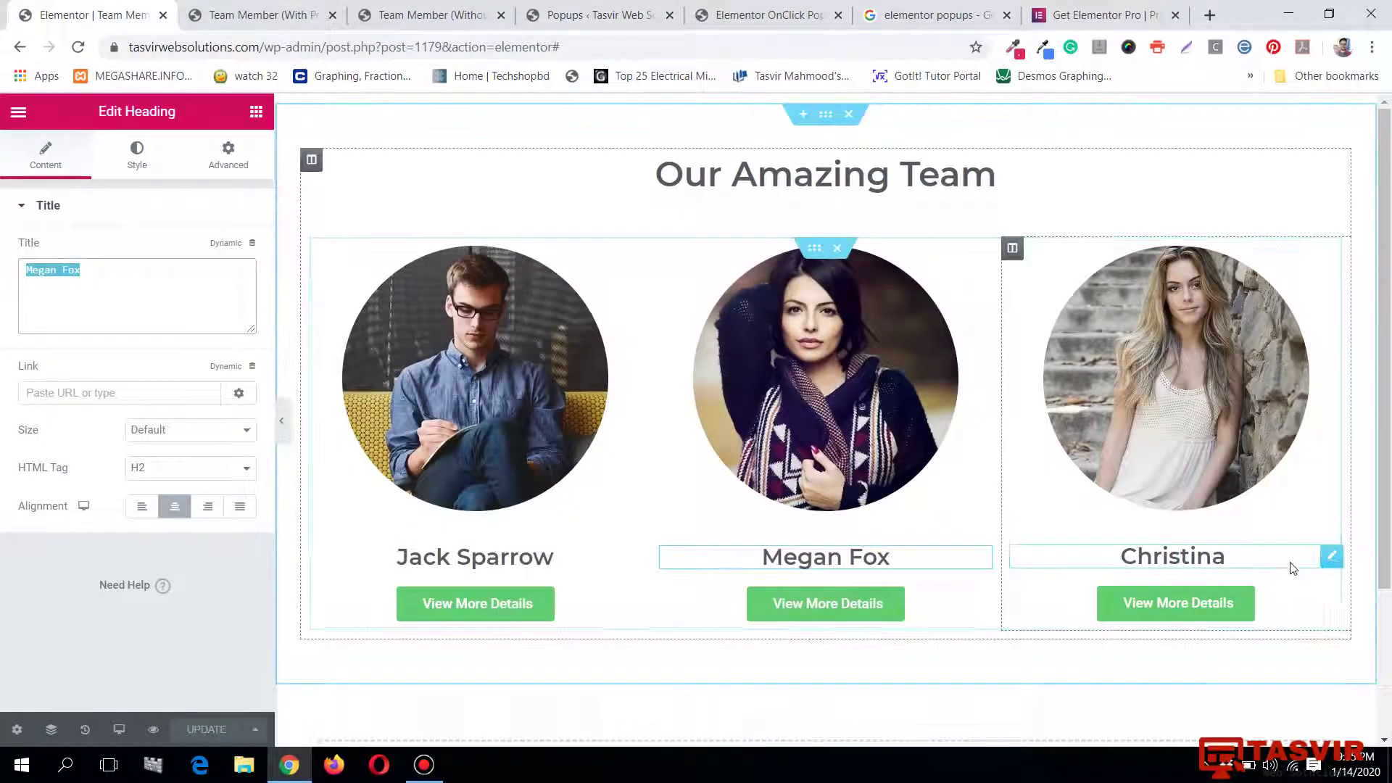
pyautogui.click(1331, 558)
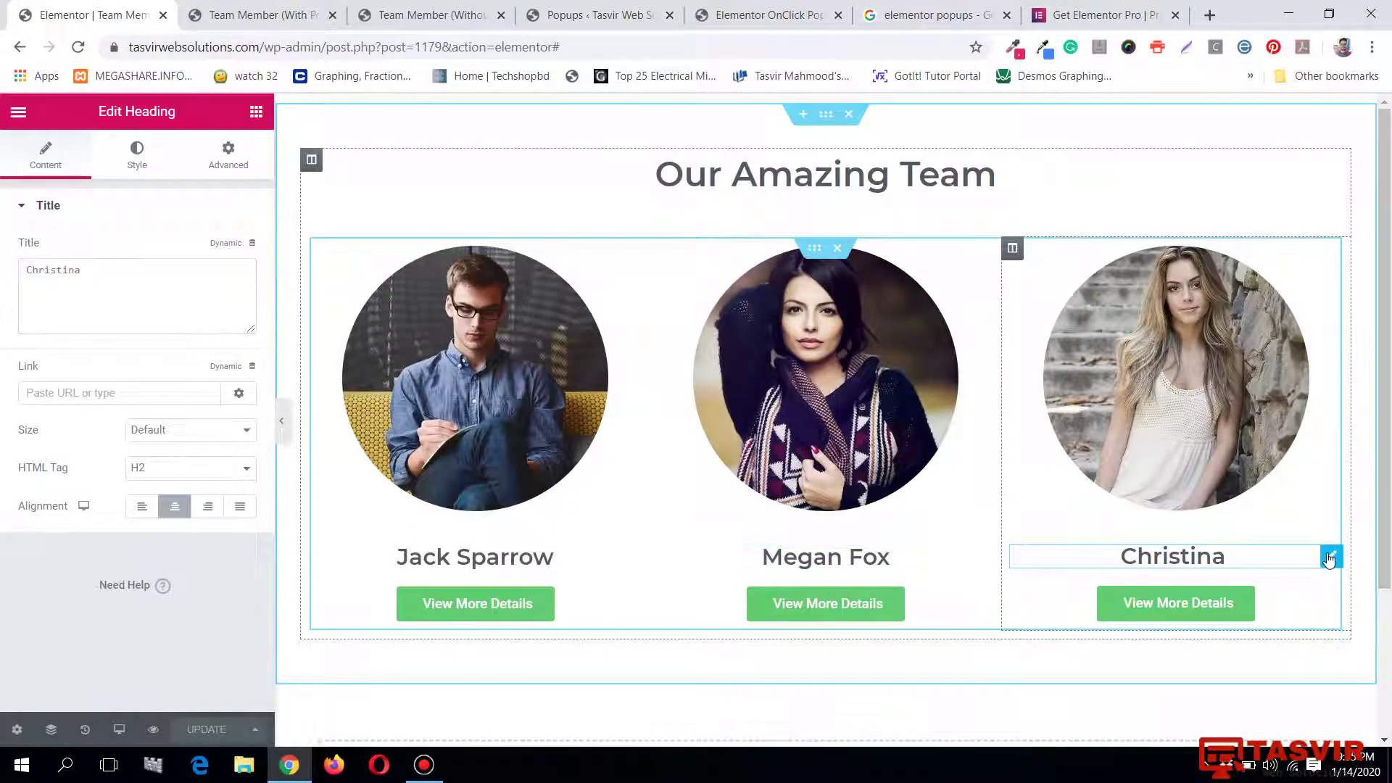
pyautogui.doubleClick(50, 274)
pyautogui.rightClick(66, 274)
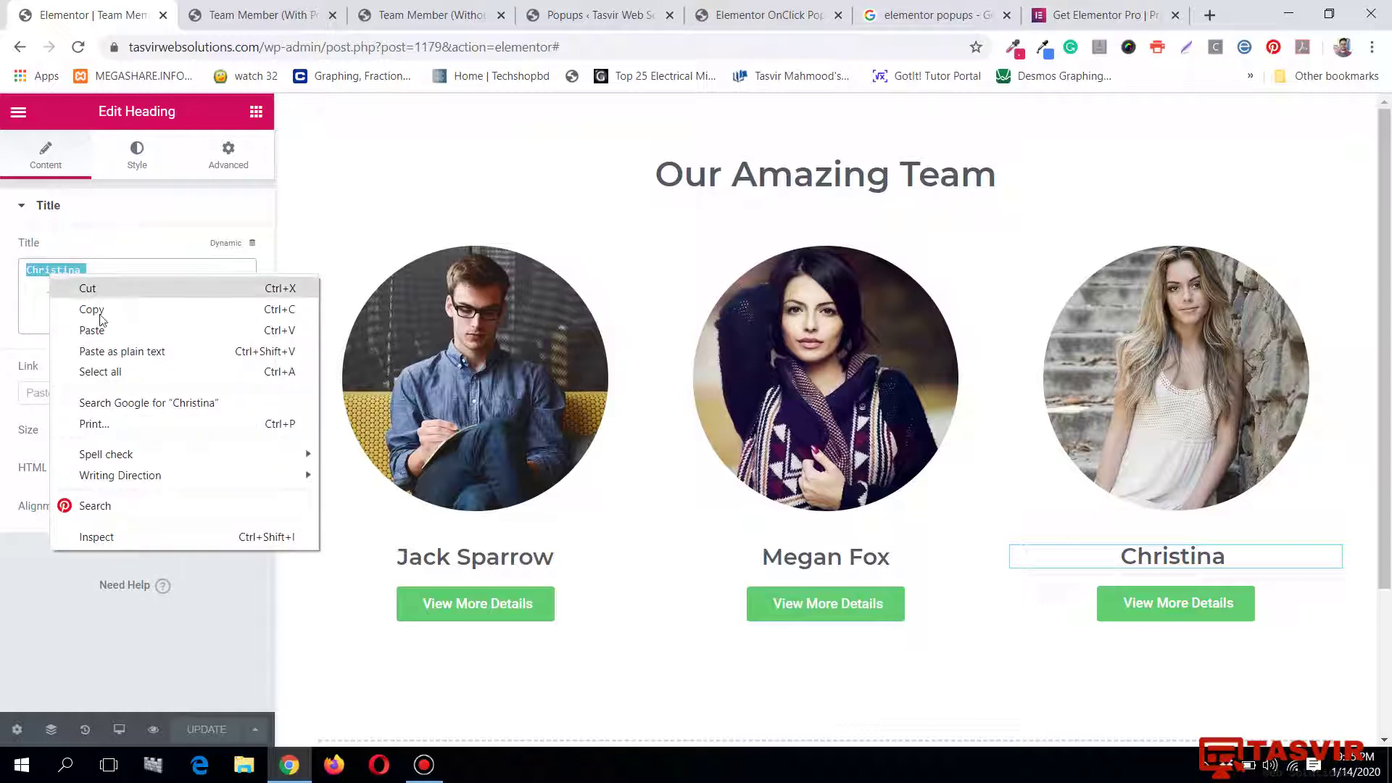
pyautogui.click(93, 310)
pyautogui.click(411, 18)
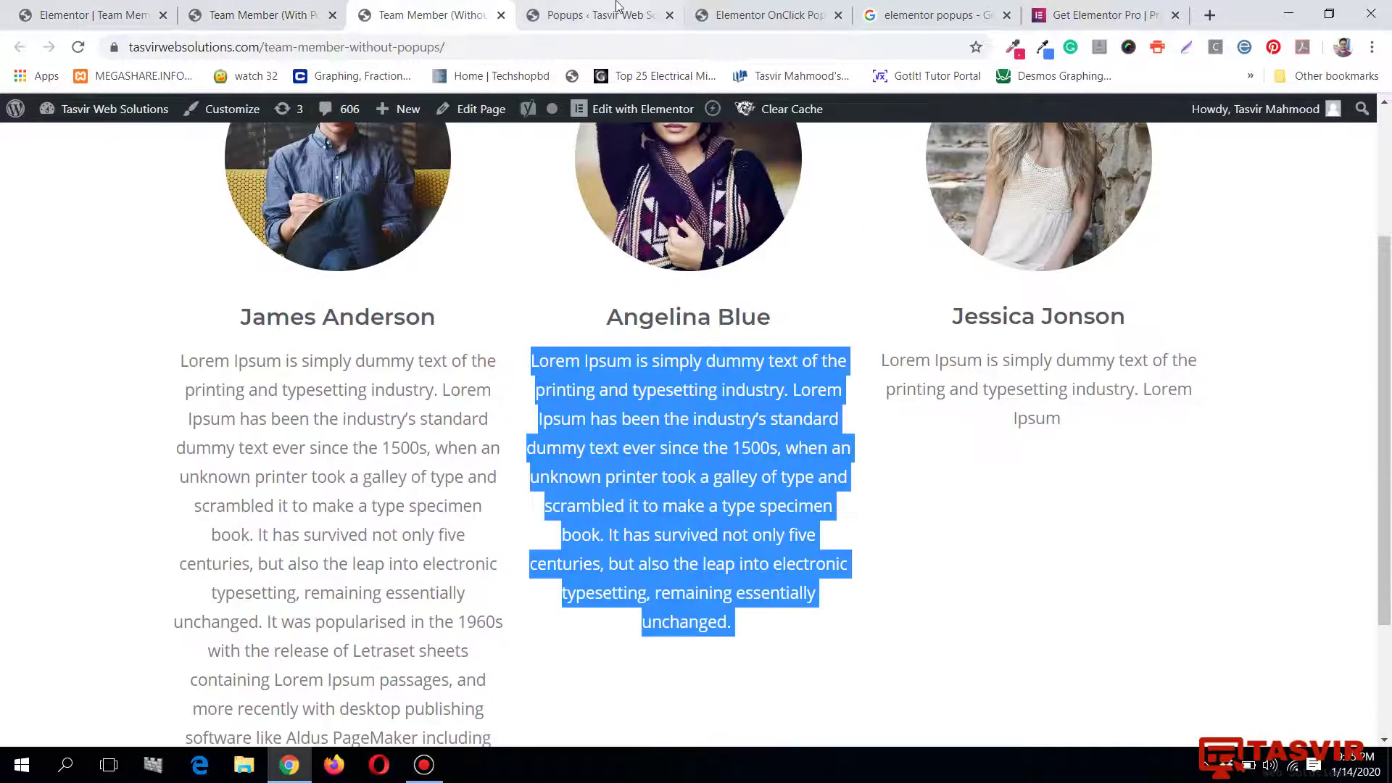
# Name the new popup template with the copied team member's name and create it.
pyautogui.click(602, 15)
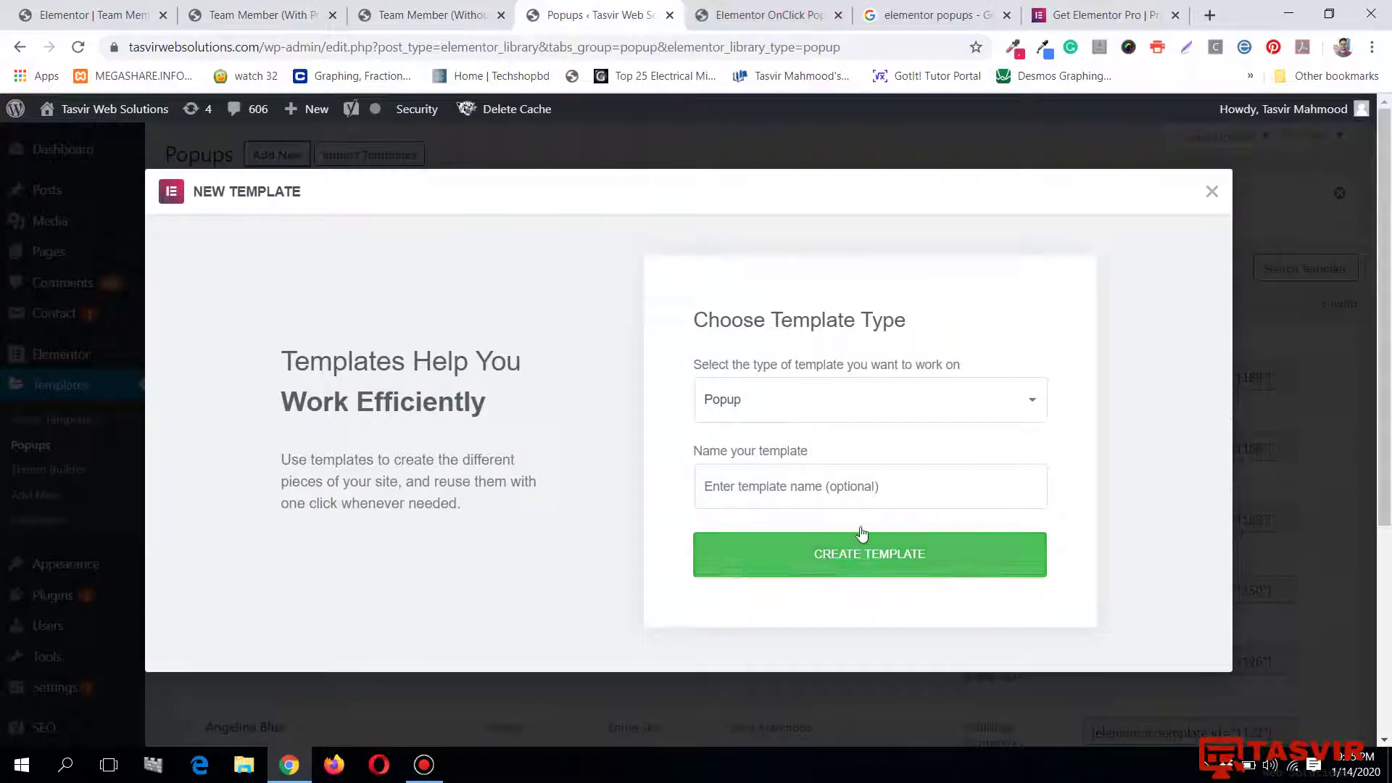
pyautogui.click(867, 488)
pyautogui.rightClick(867, 488)
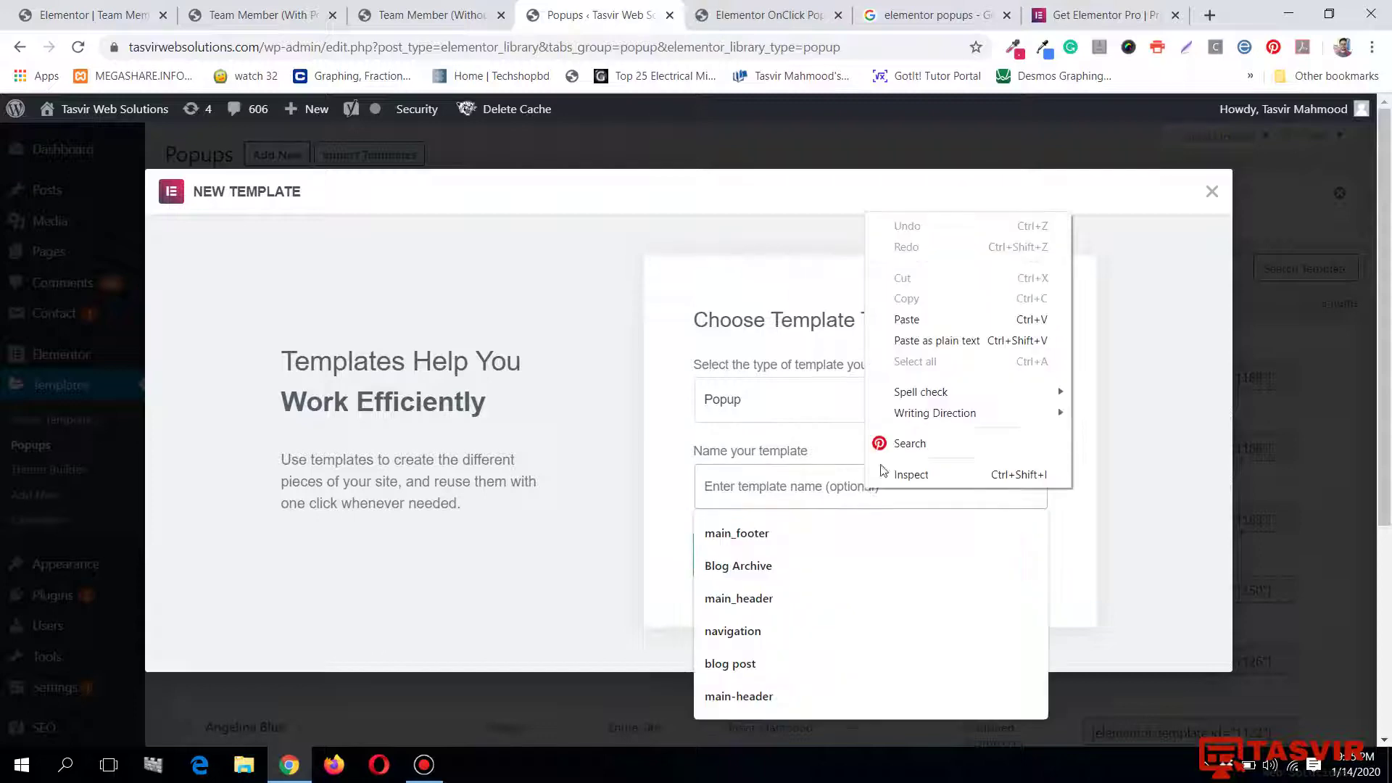
pyautogui.click(928, 320)
pyautogui.click(972, 559)
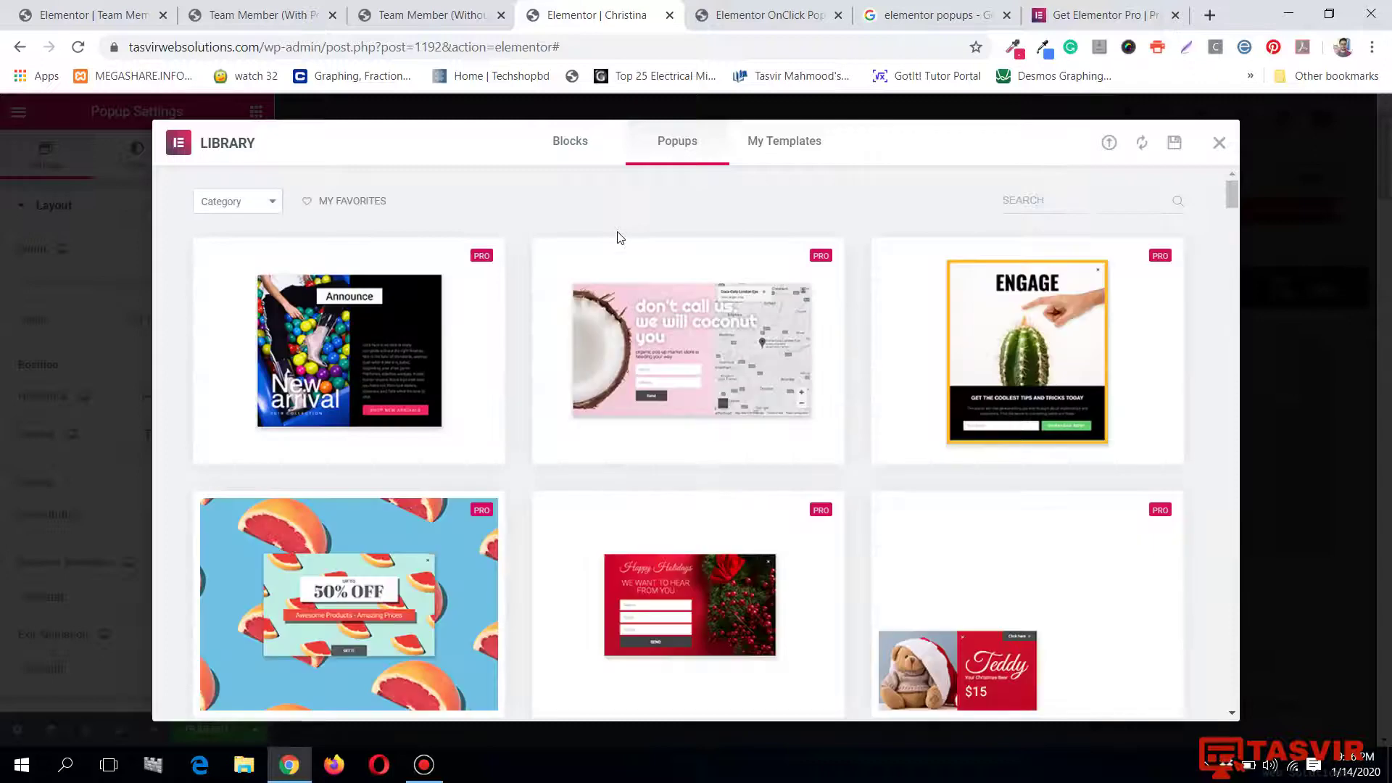
# Insert the second saved Jack Sparrow popup from My Templates into the new popup.
pyautogui.click(811, 145)
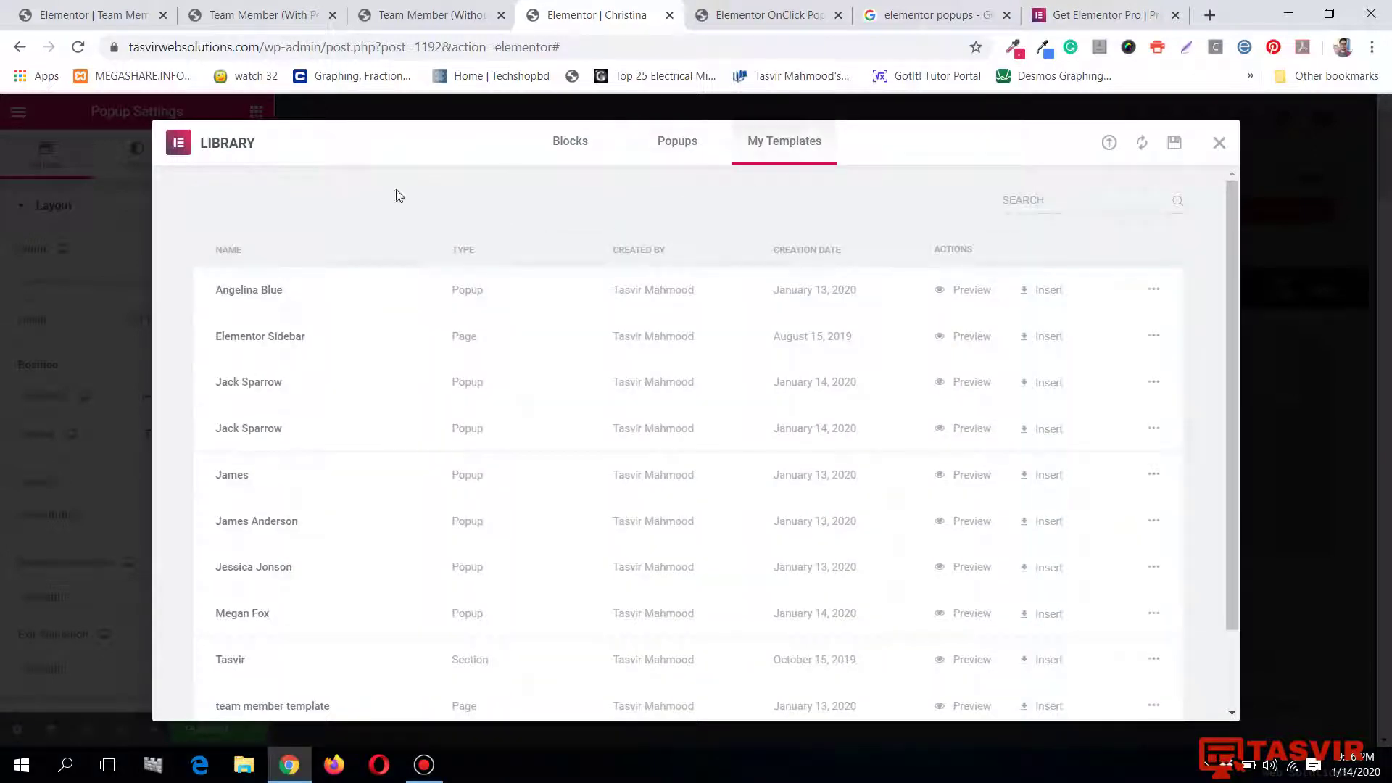
pyautogui.scroll(-2, 283, 304)
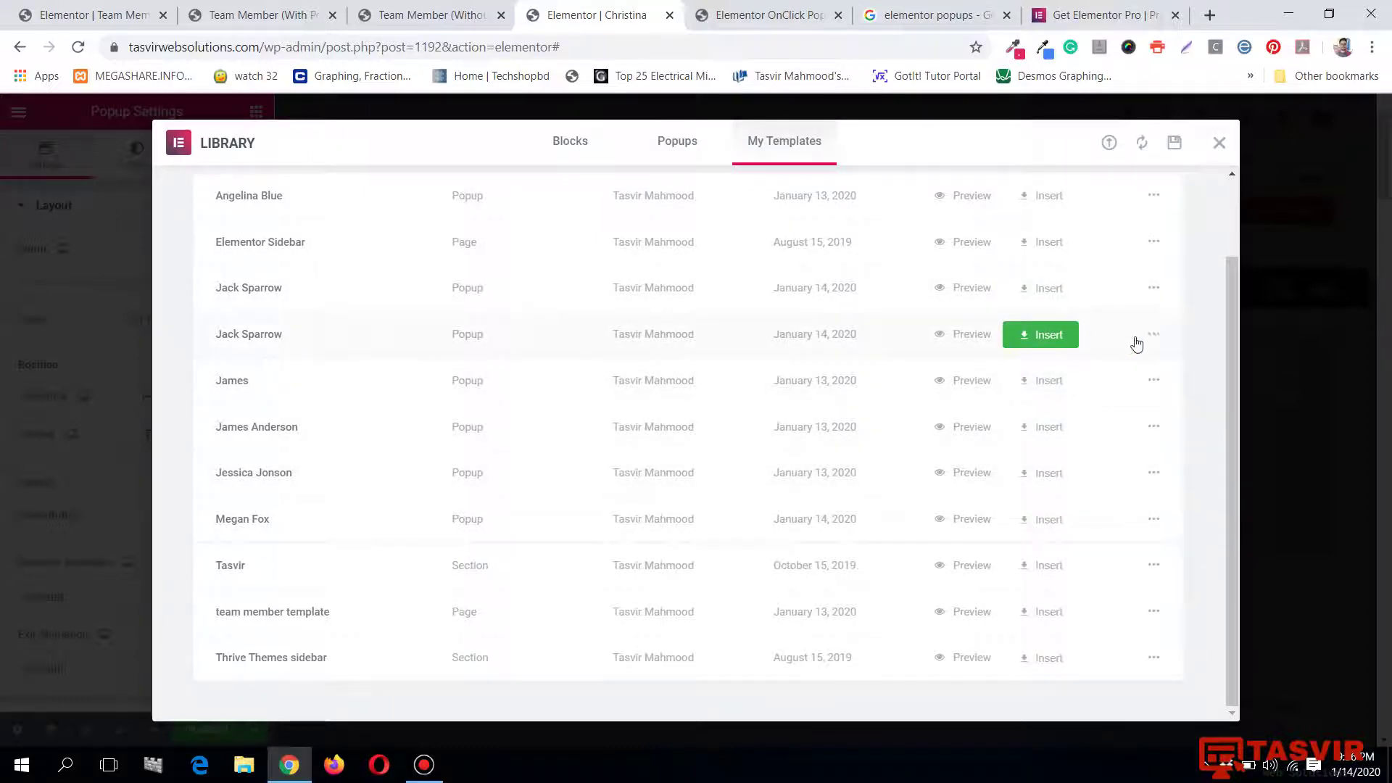
pyautogui.click(1076, 341)
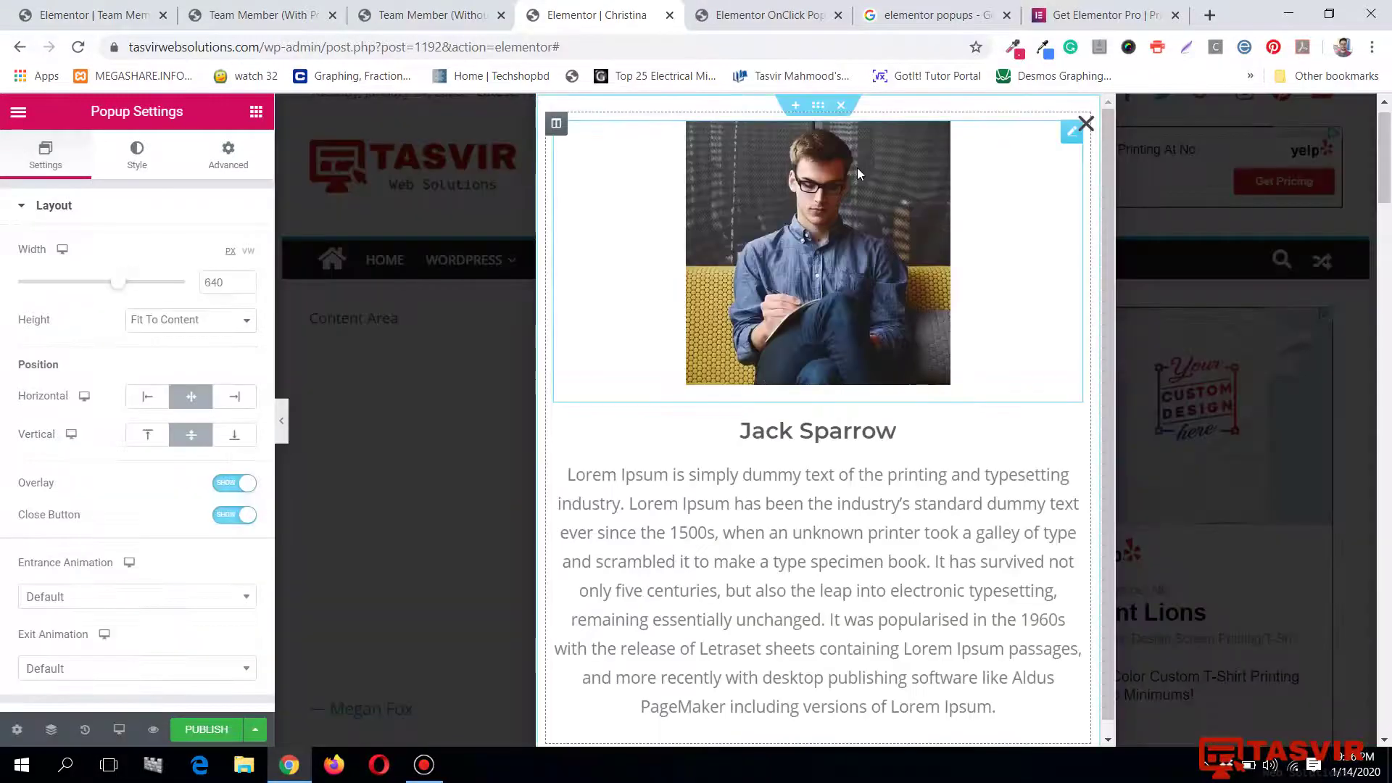
# Replace the popup's image with the third team member's photo from the media library.
pyautogui.click(805, 236)
pyautogui.click(177, 283)
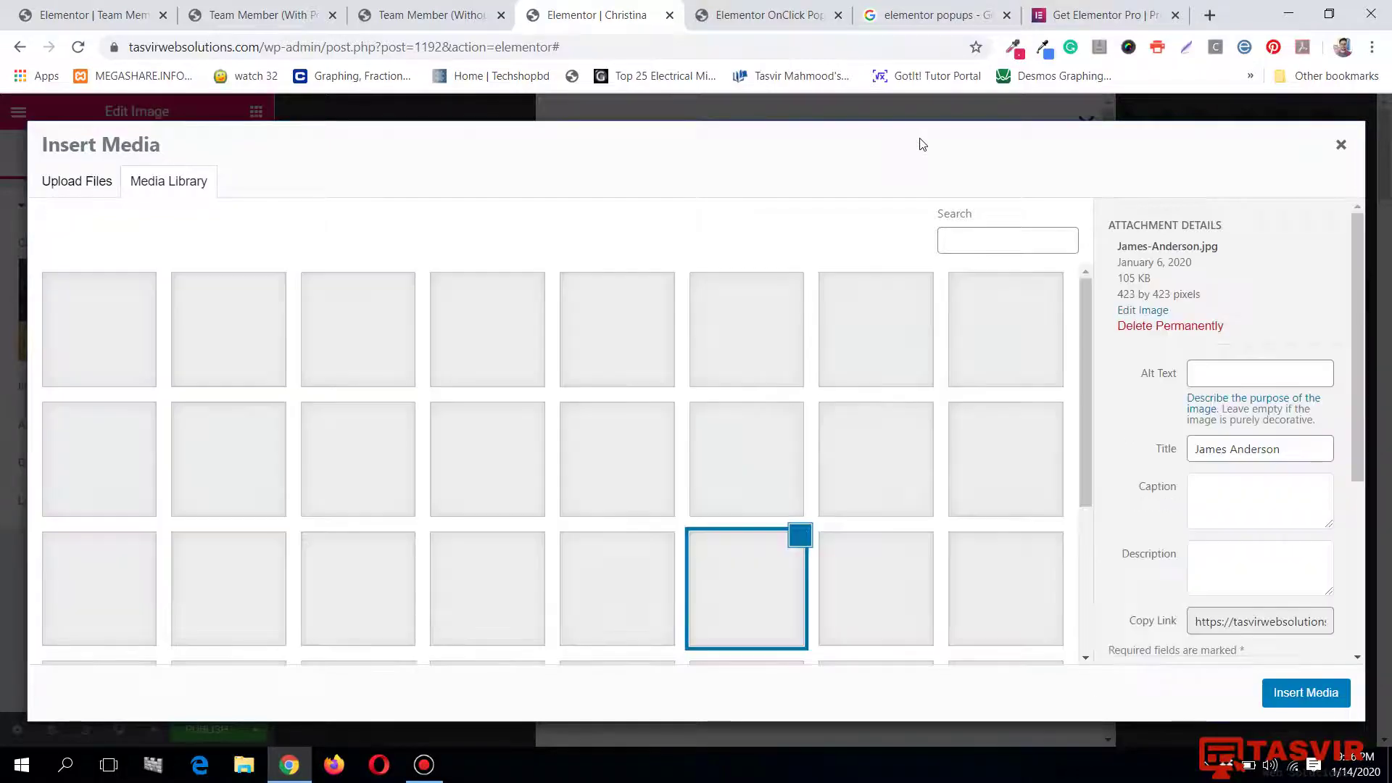
pyautogui.click(617, 591)
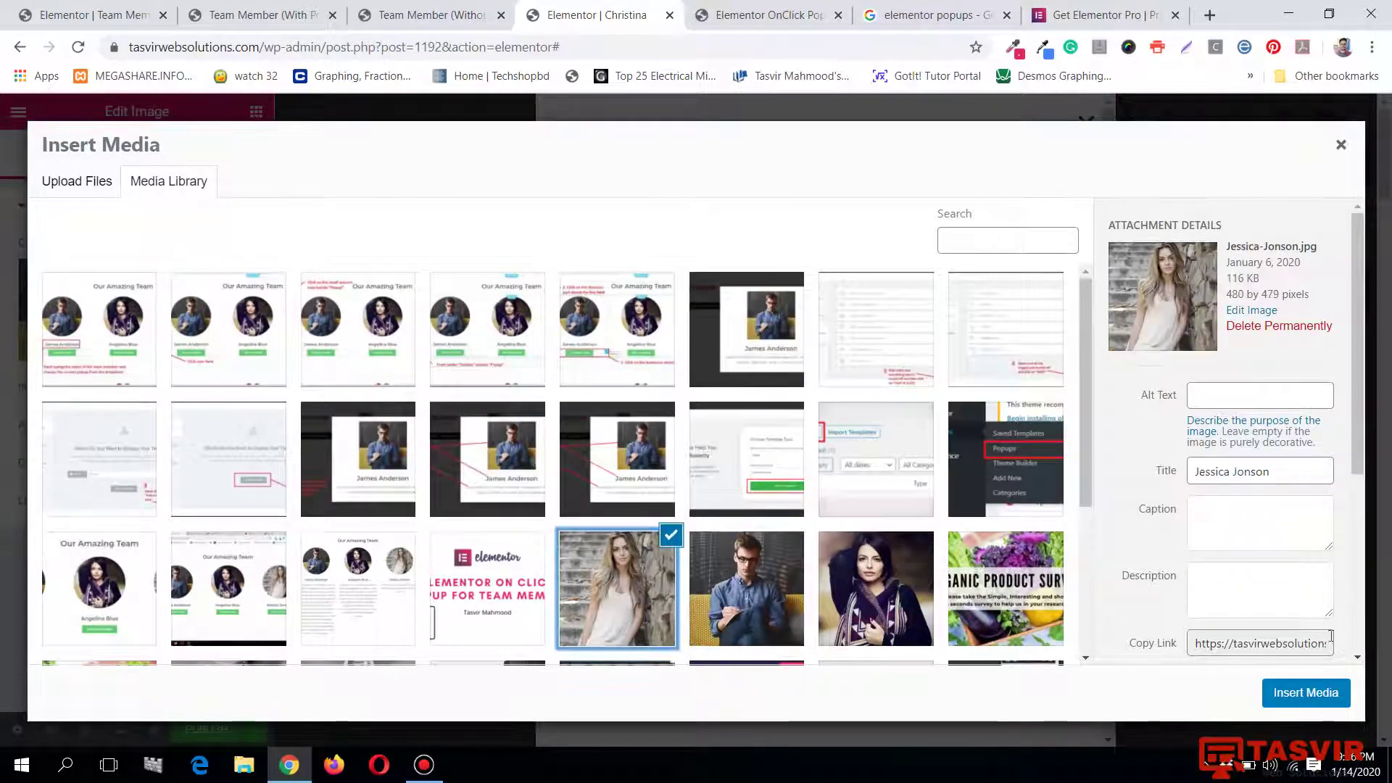
pyautogui.click(1326, 698)
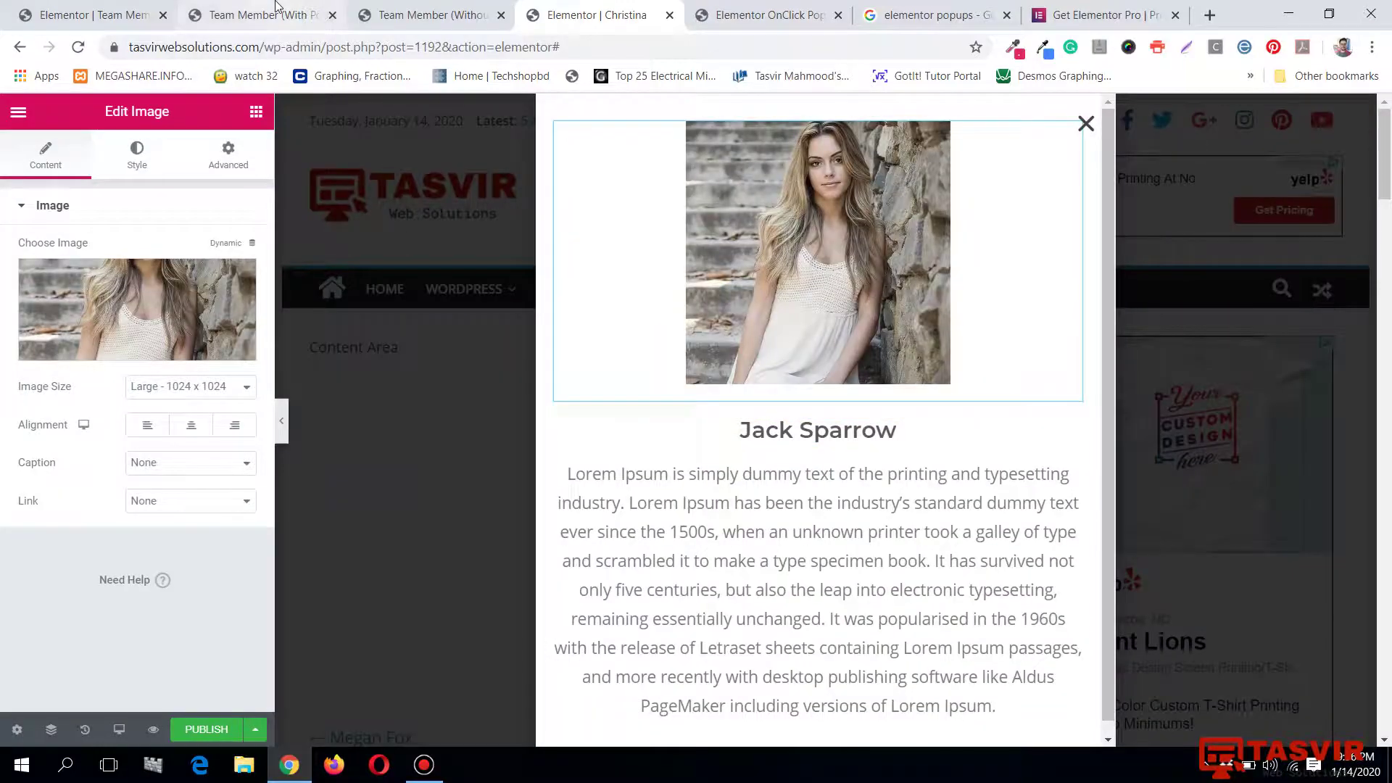
pyautogui.click(234, 14)
pyautogui.tripleClick(1065, 540)
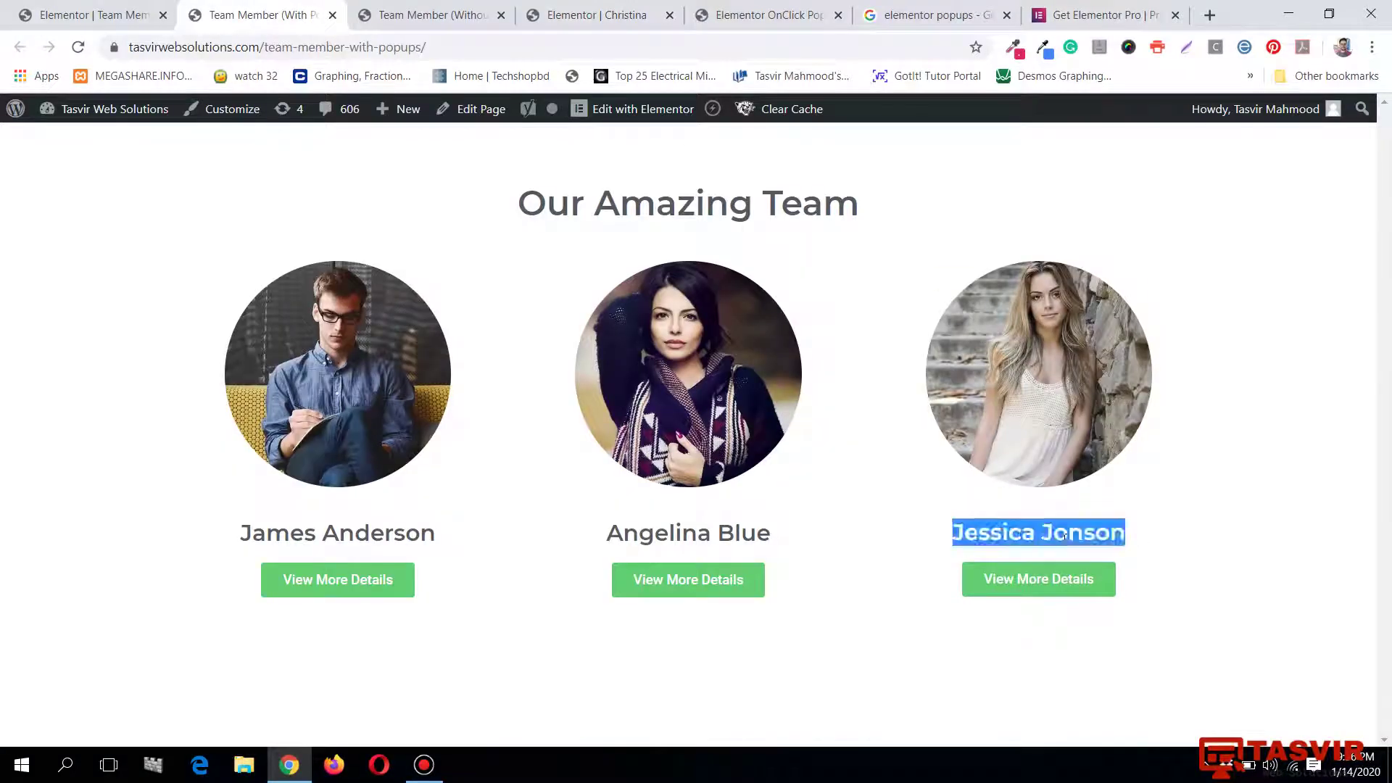
pyautogui.rightClick(1066, 536)
pyautogui.click(87, 7)
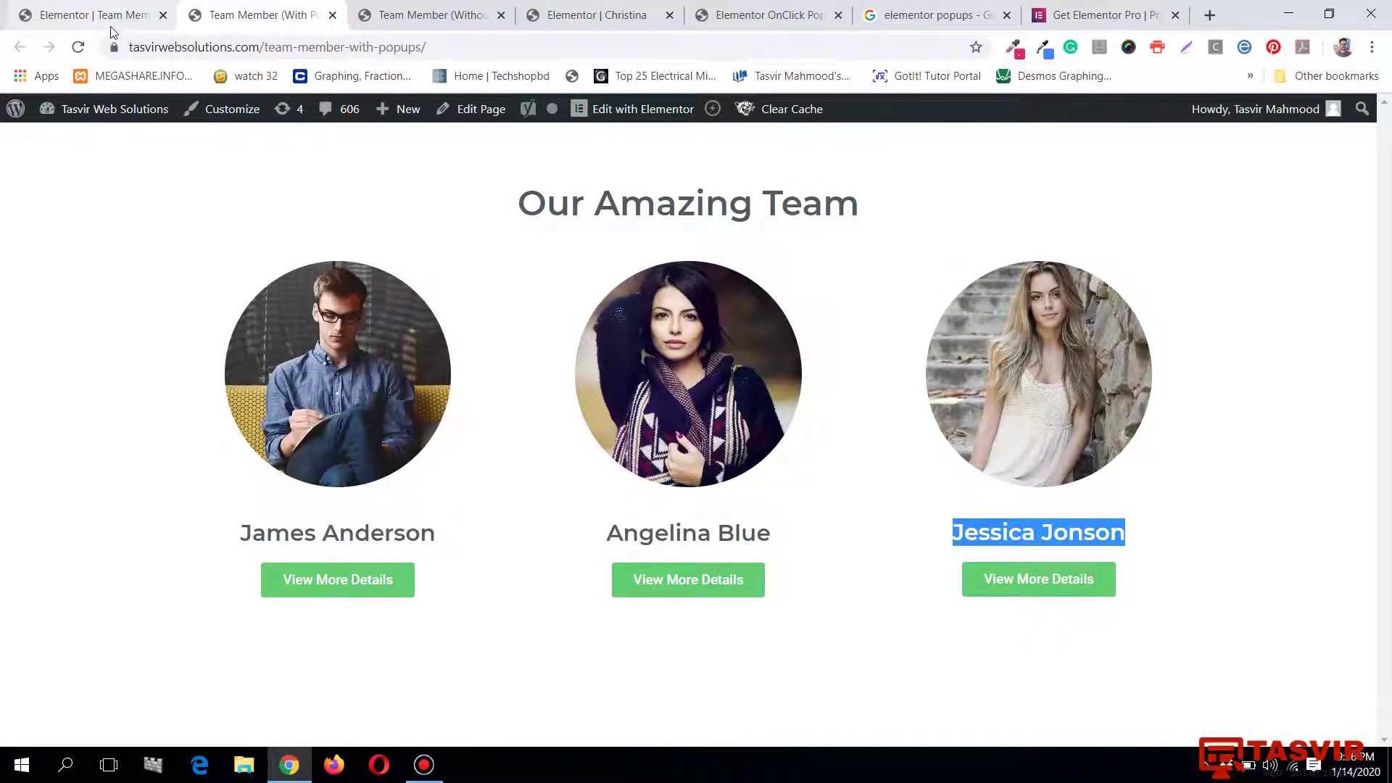
# Copy the name again from the third team member's heading title on the Elementor team page.
pyautogui.click(112, 22)
pyautogui.click(1292, 559)
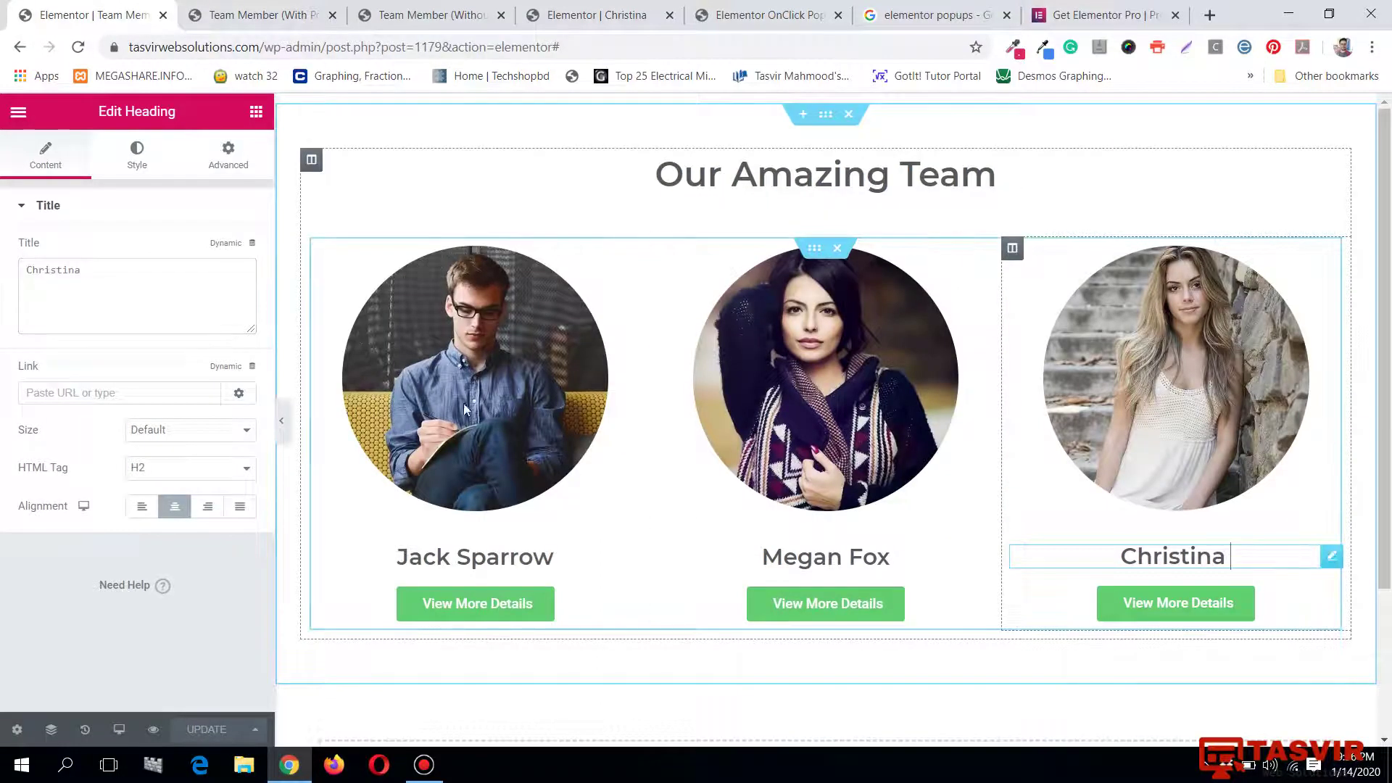
pyautogui.doubleClick(54, 271)
pyautogui.rightClick(59, 278)
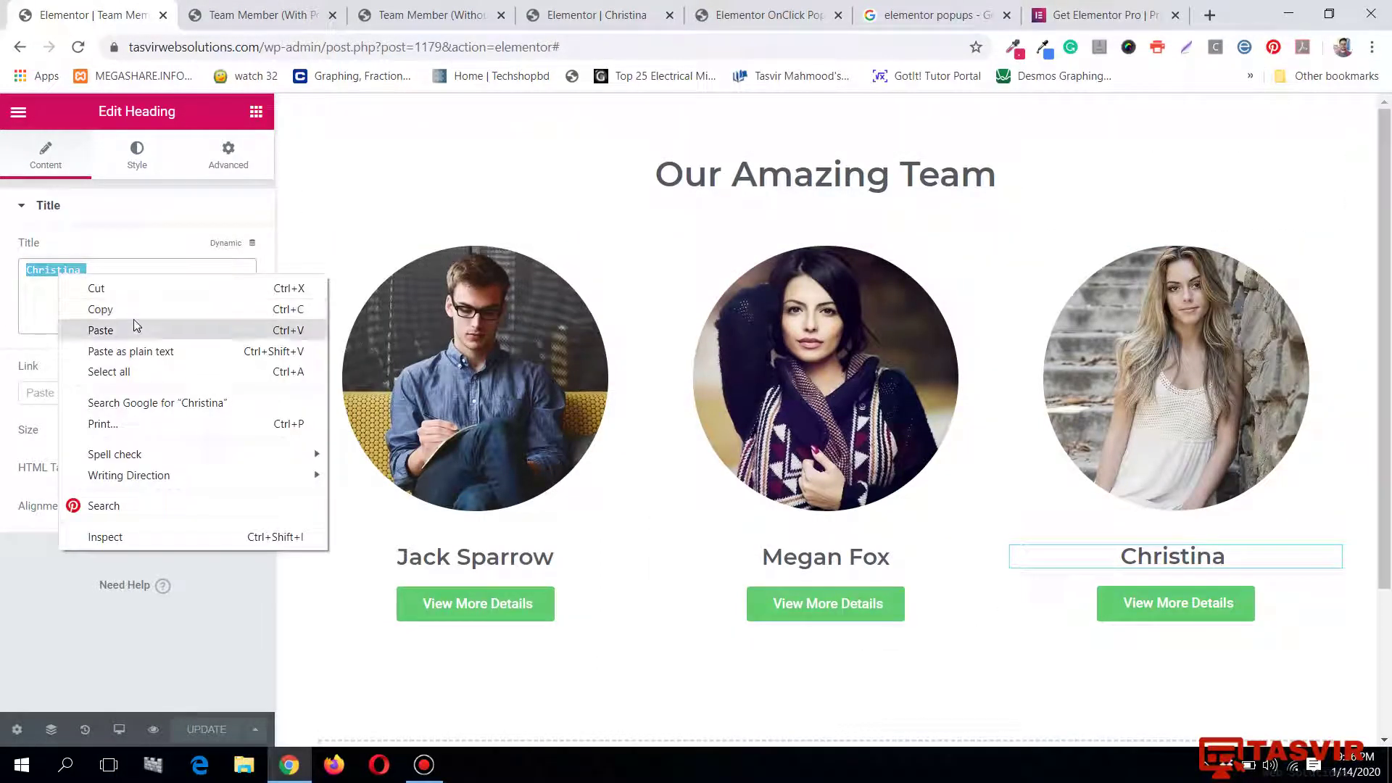
pyautogui.click(116, 309)
pyautogui.click(435, 14)
# Replace the Jack Sparrow heading in the new popup with the copied team member's name.
pyautogui.click(638, 16)
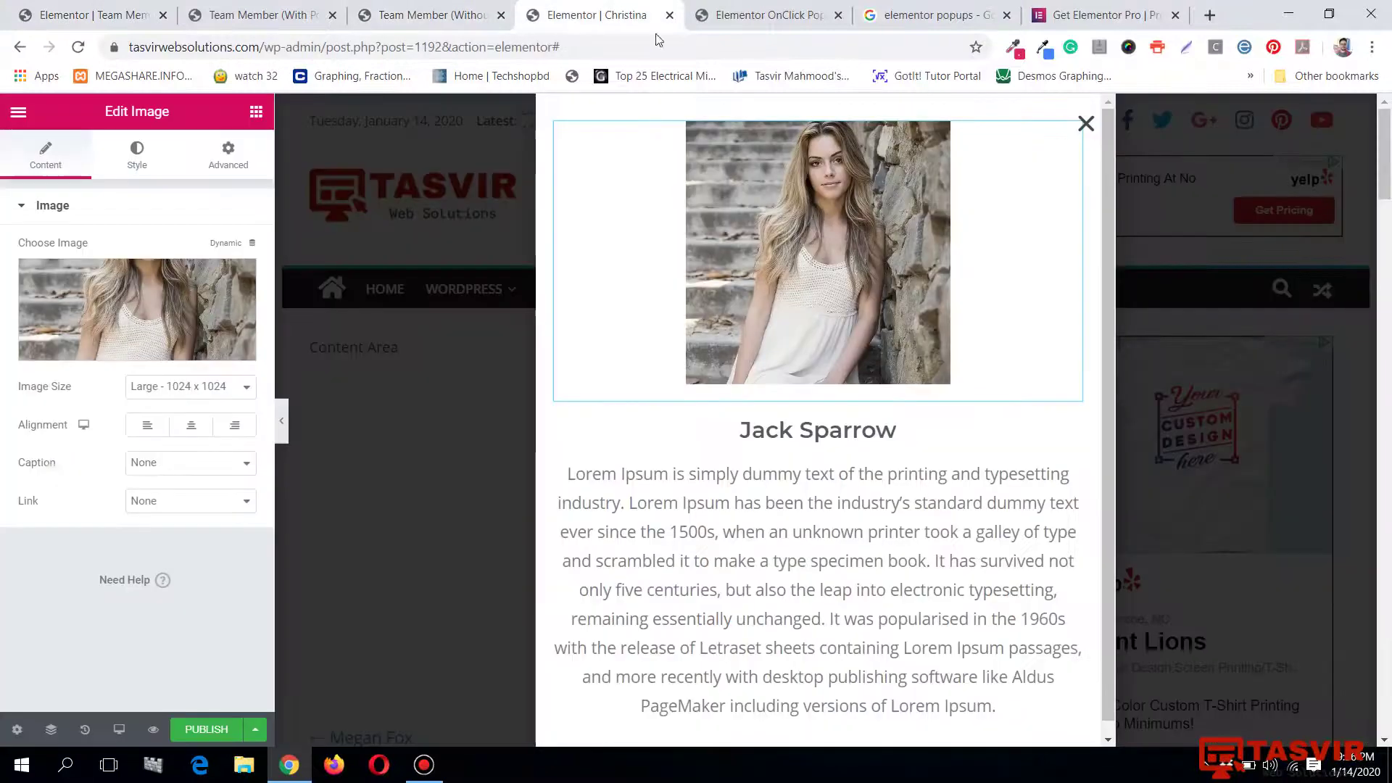
pyautogui.click(1072, 429)
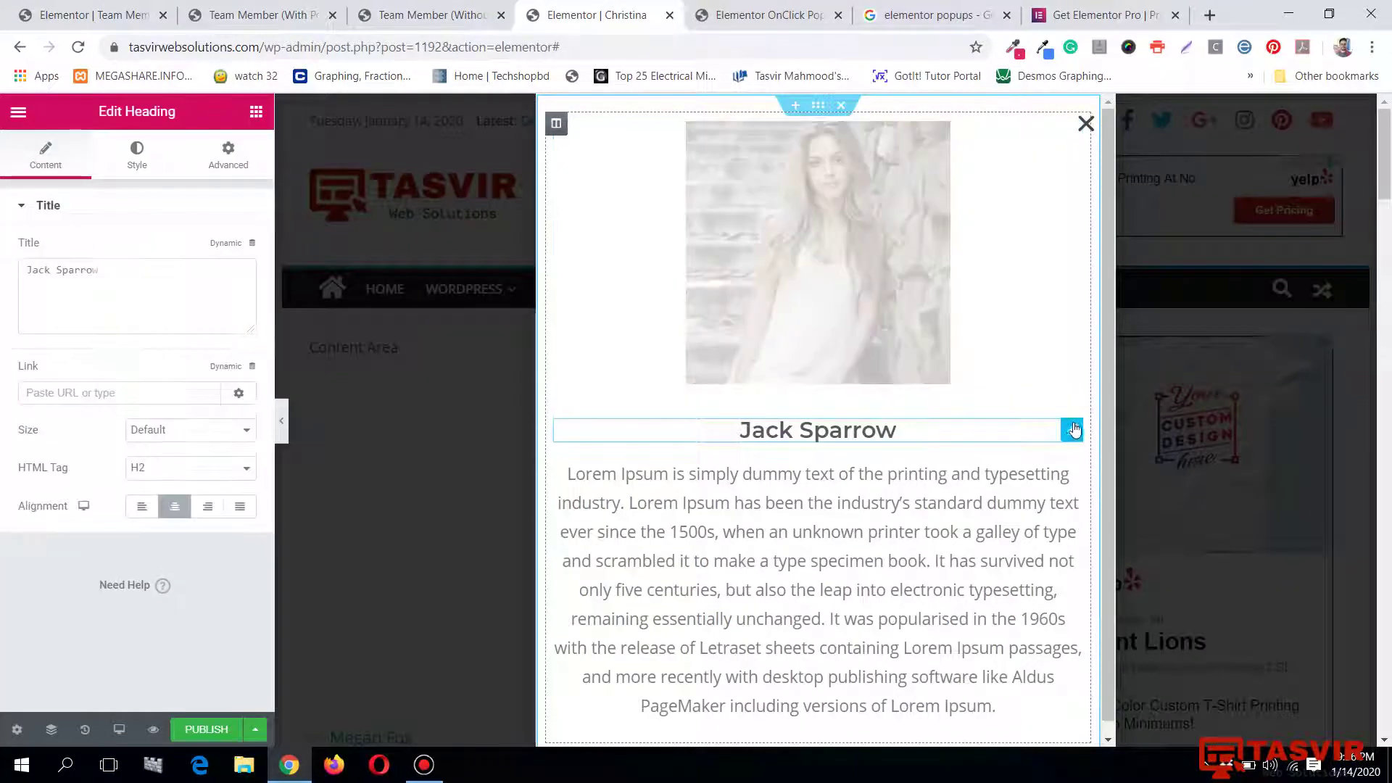
pyautogui.moveTo(100, 270); pyautogui.dragTo(26, 270)
pyautogui.rightClick(82, 274)
pyautogui.click(164, 351)
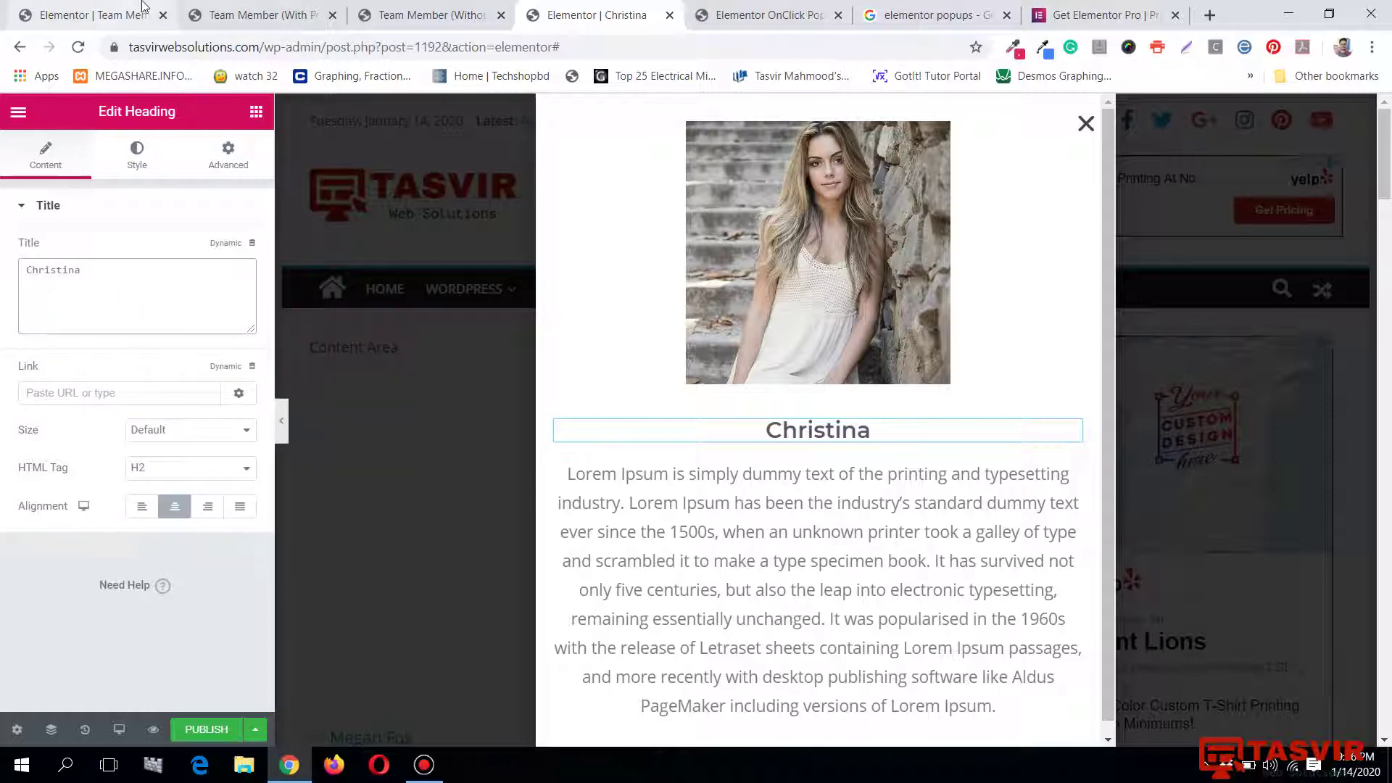
# Copy the third team member's Lorem Ipsum description from the team page without popups.
pyautogui.click(417, 15)
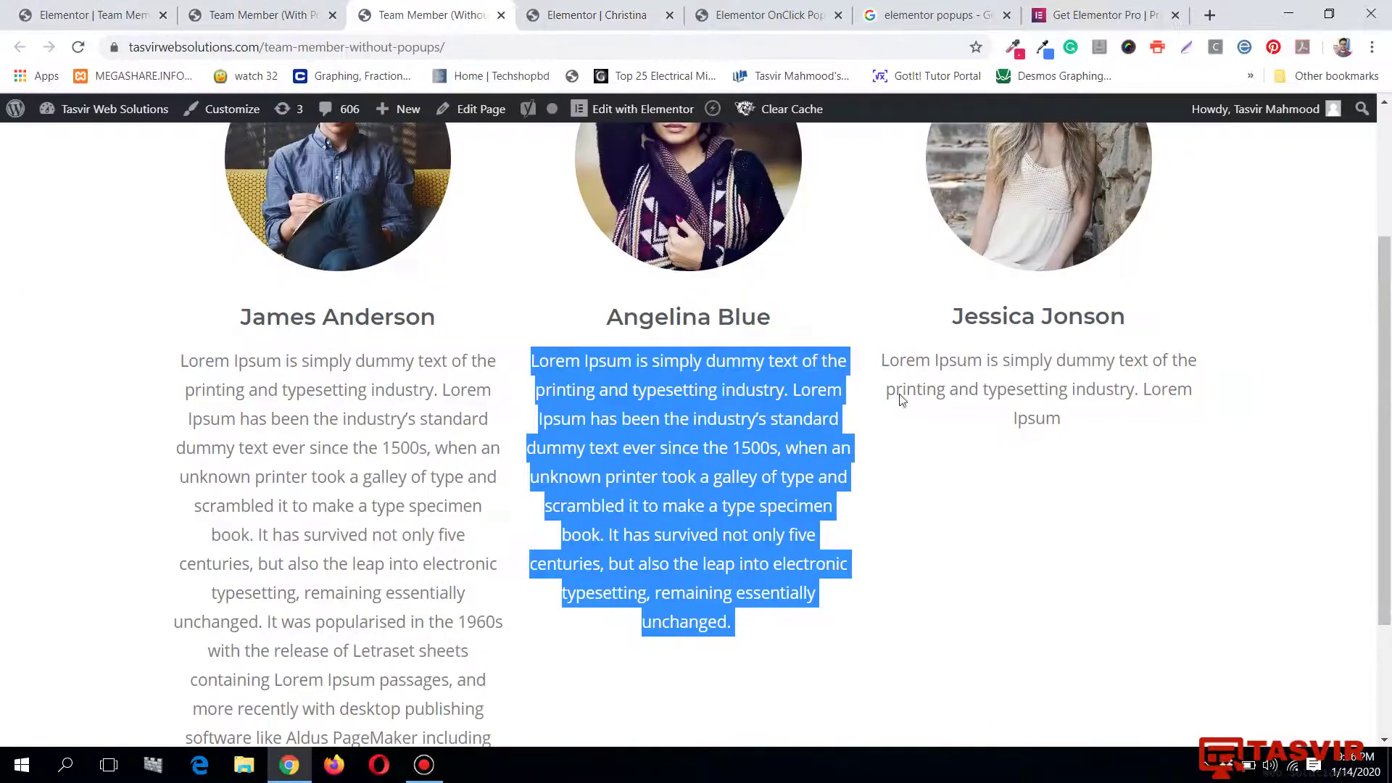
pyautogui.tripleClick(957, 360)
pyautogui.rightClick(957, 361)
pyautogui.click(995, 388)
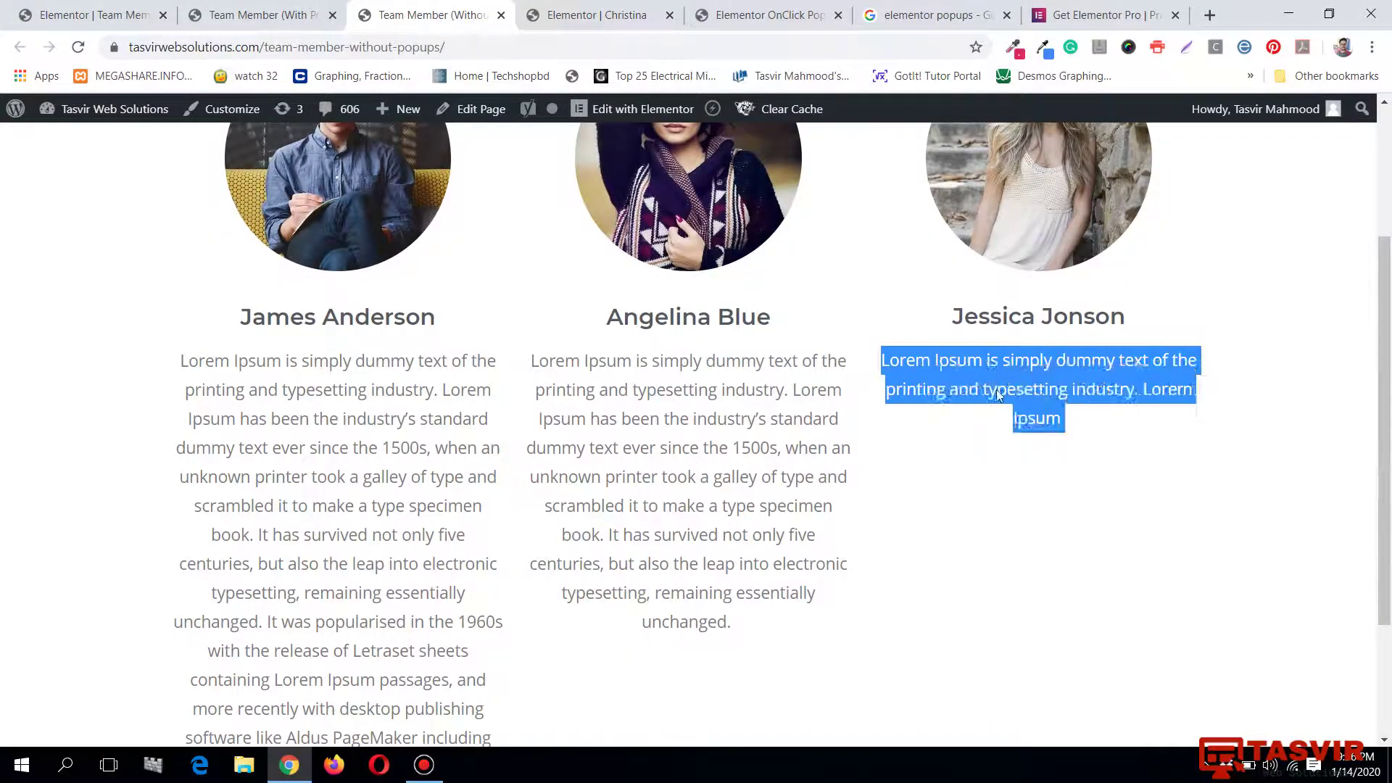
pyautogui.click(585, 15)
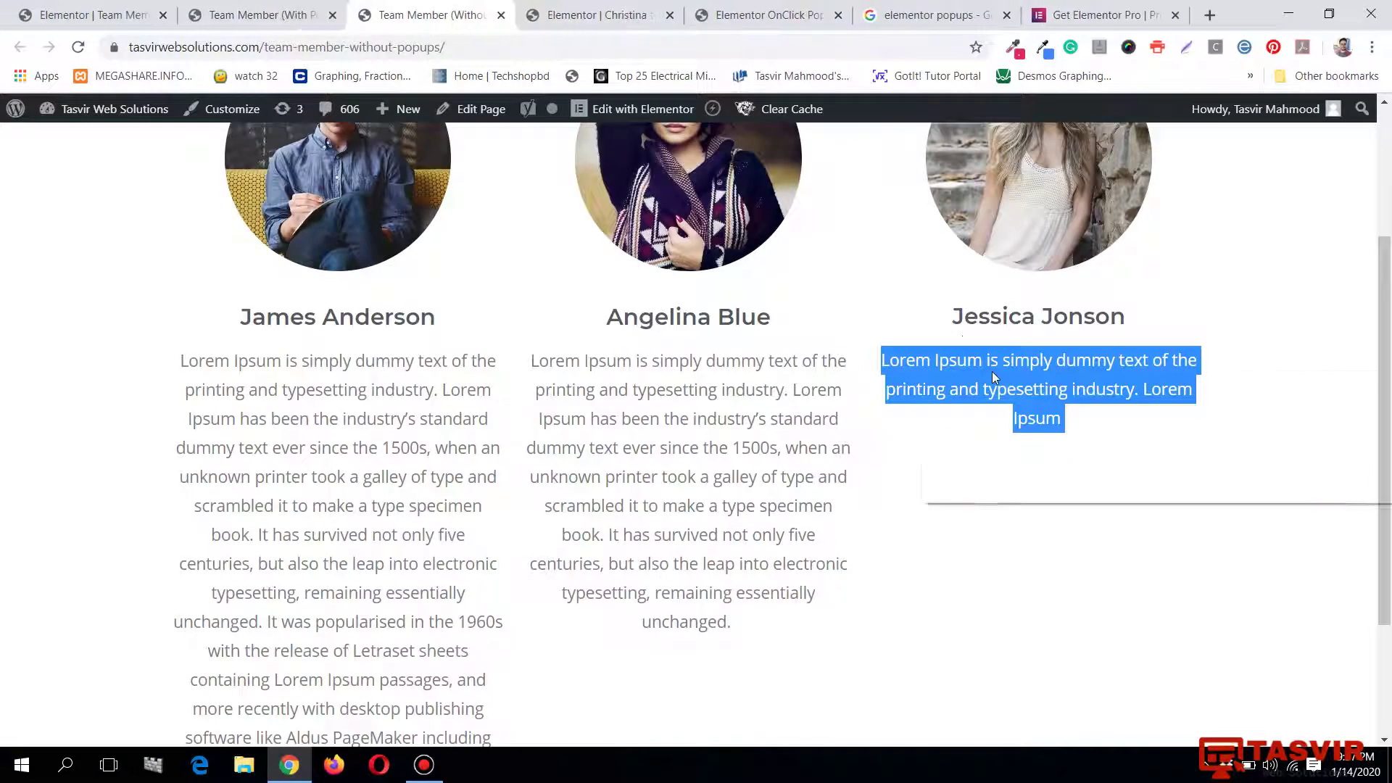
# Replace the whole description in the new popup's text editor with the copied short paragraph.
pyautogui.click(598, 16)
pyautogui.click(1072, 471)
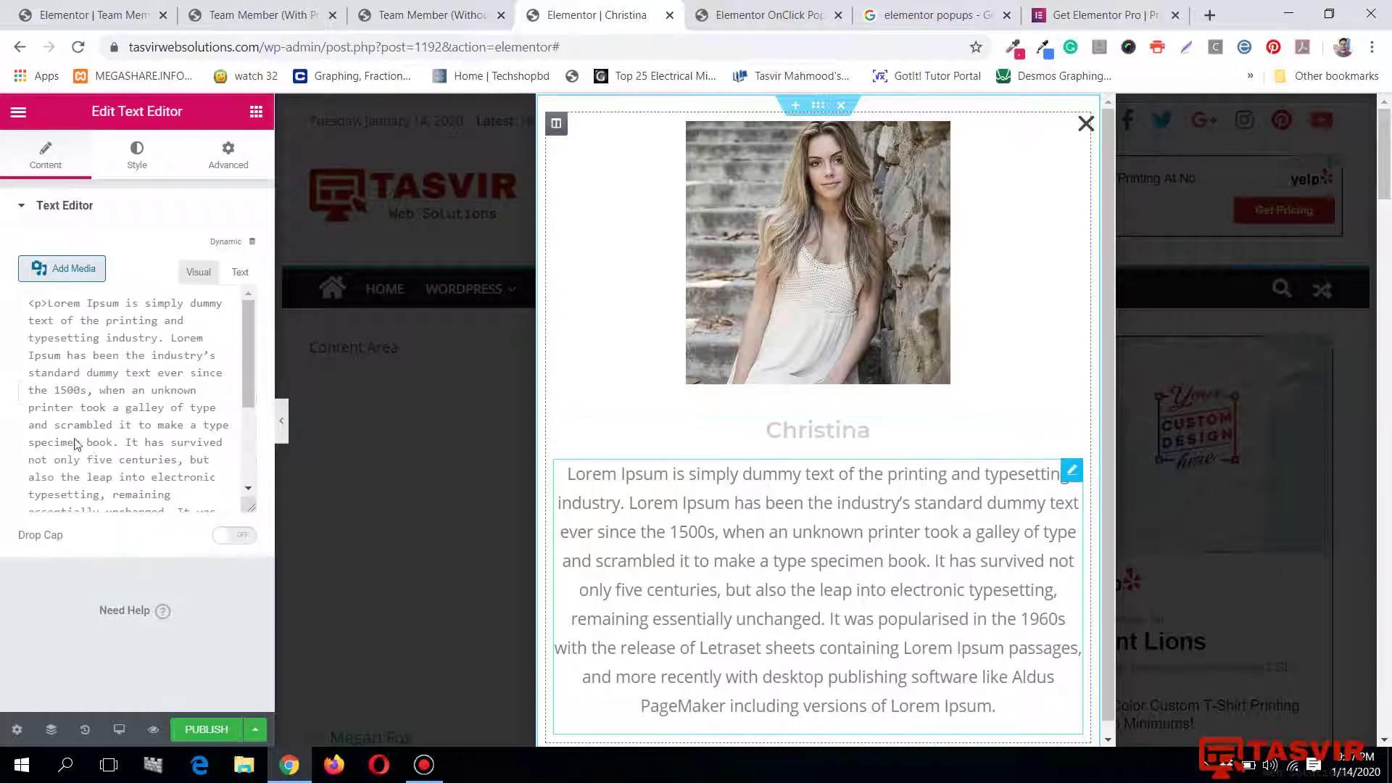
pyautogui.click(109, 420)
pyautogui.hotkey('ctrl', 'a')
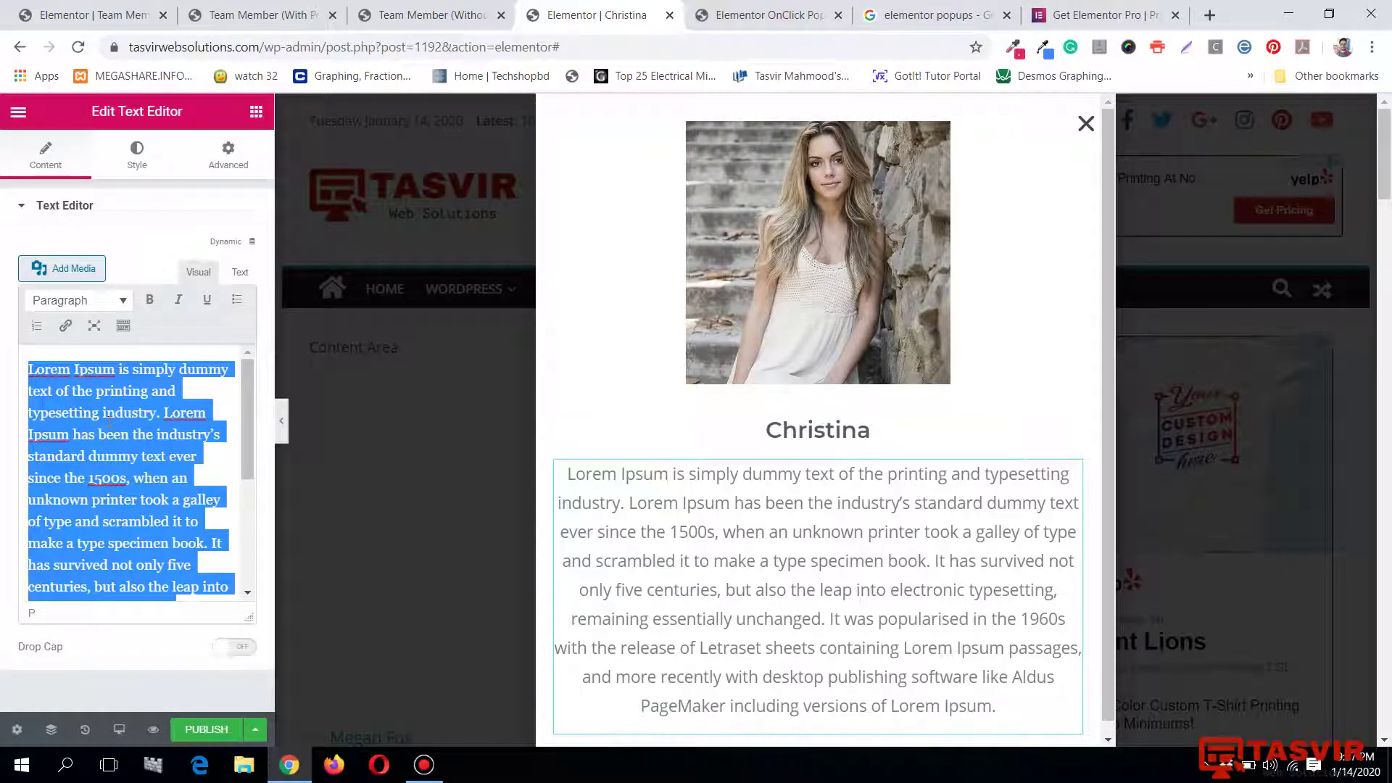
pyautogui.rightClick(111, 422)
pyautogui.click(198, 500)
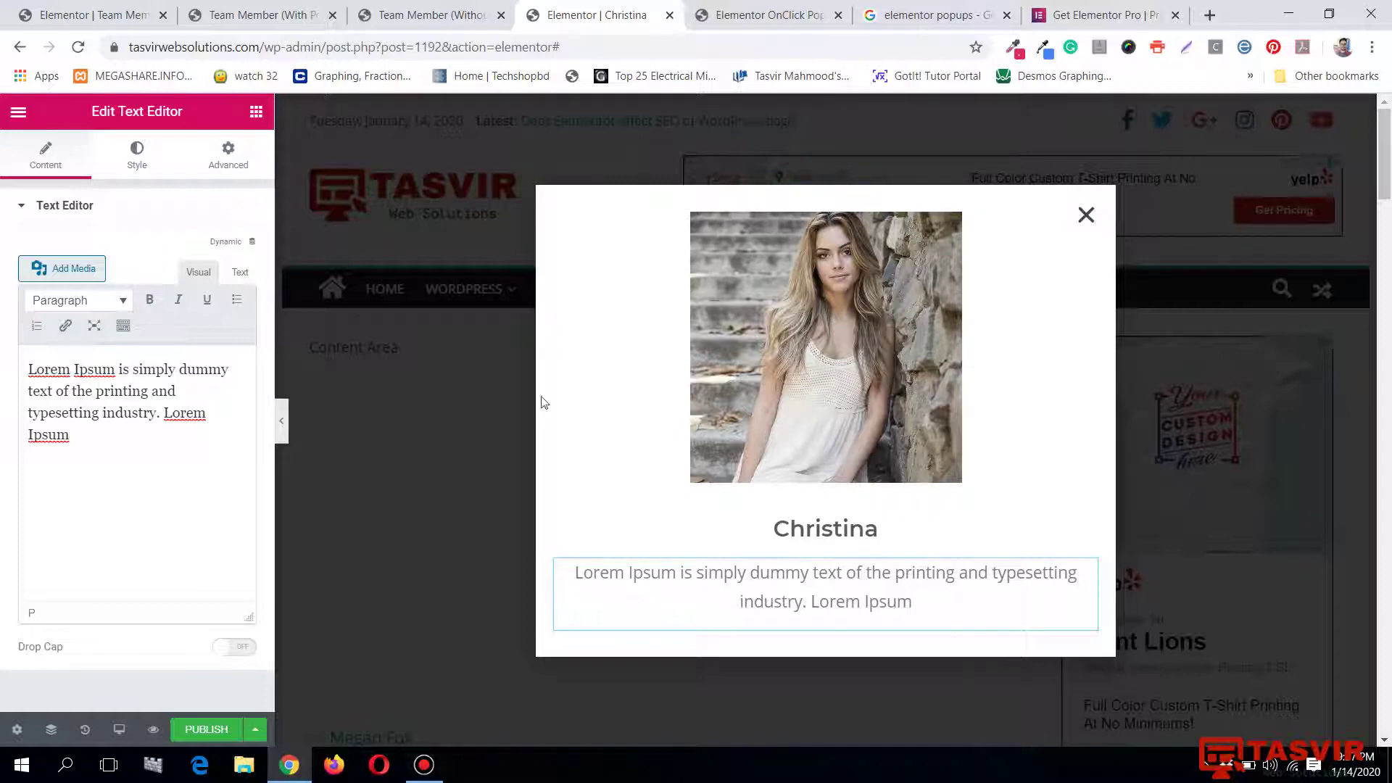
# Publish the third member's popup with an Include Entire Site condition, leaving all triggers and advanced rules off.
pyautogui.click(203, 729)
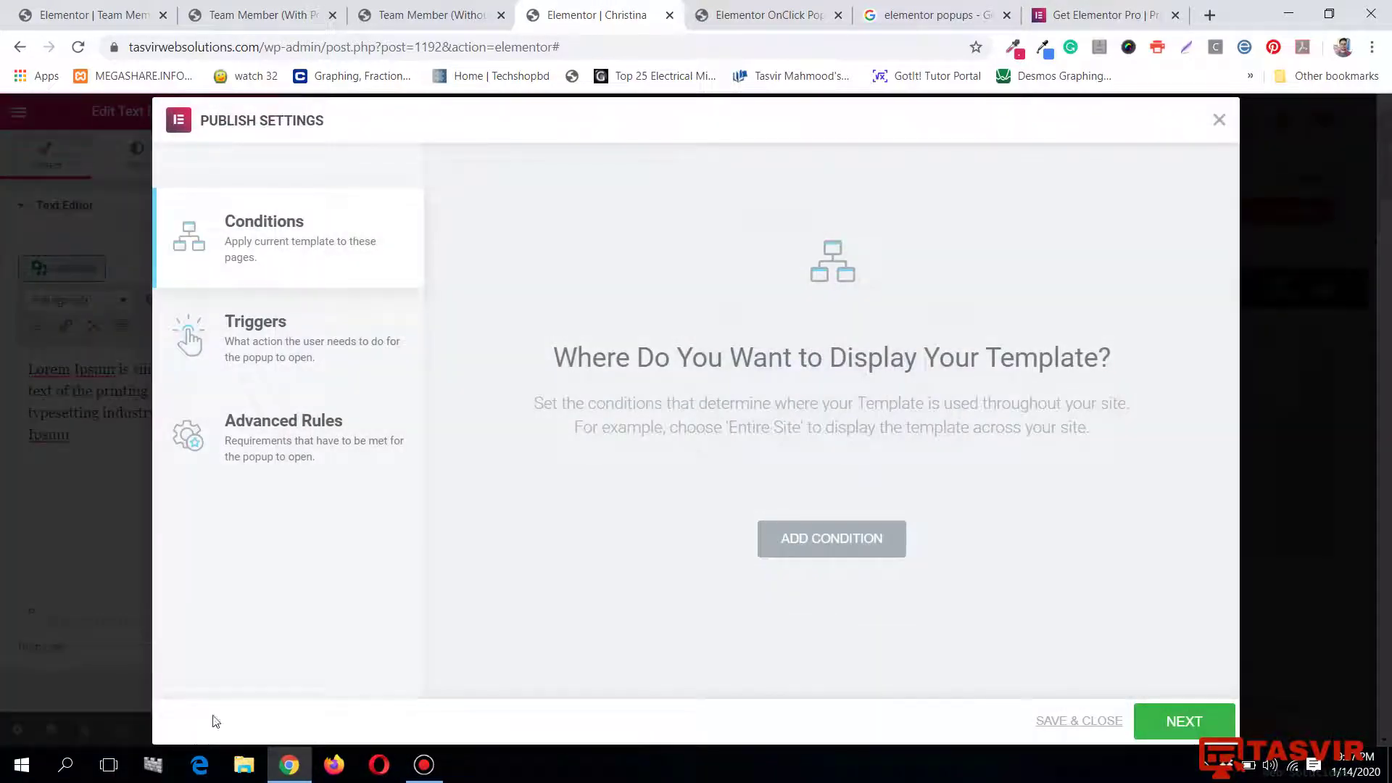
pyautogui.click(894, 549)
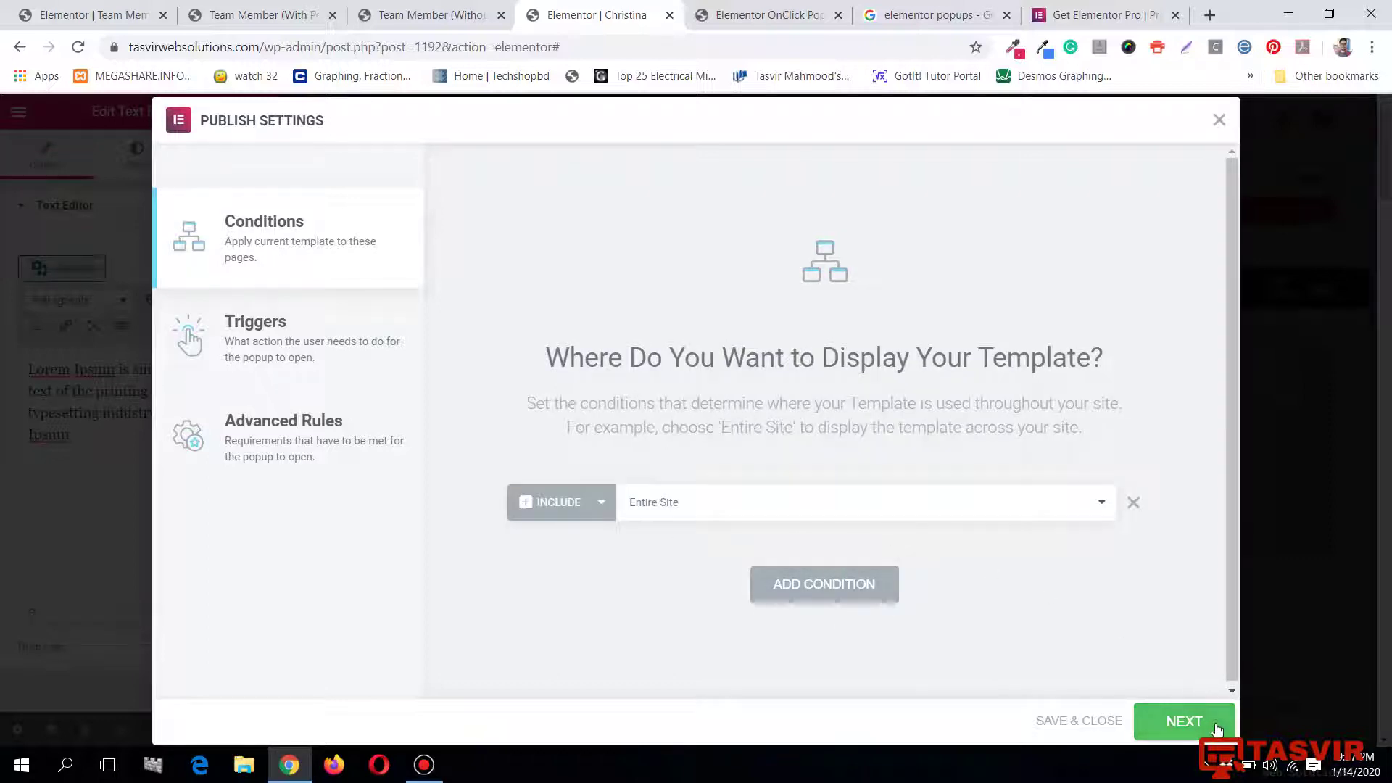
pyautogui.click(1187, 722)
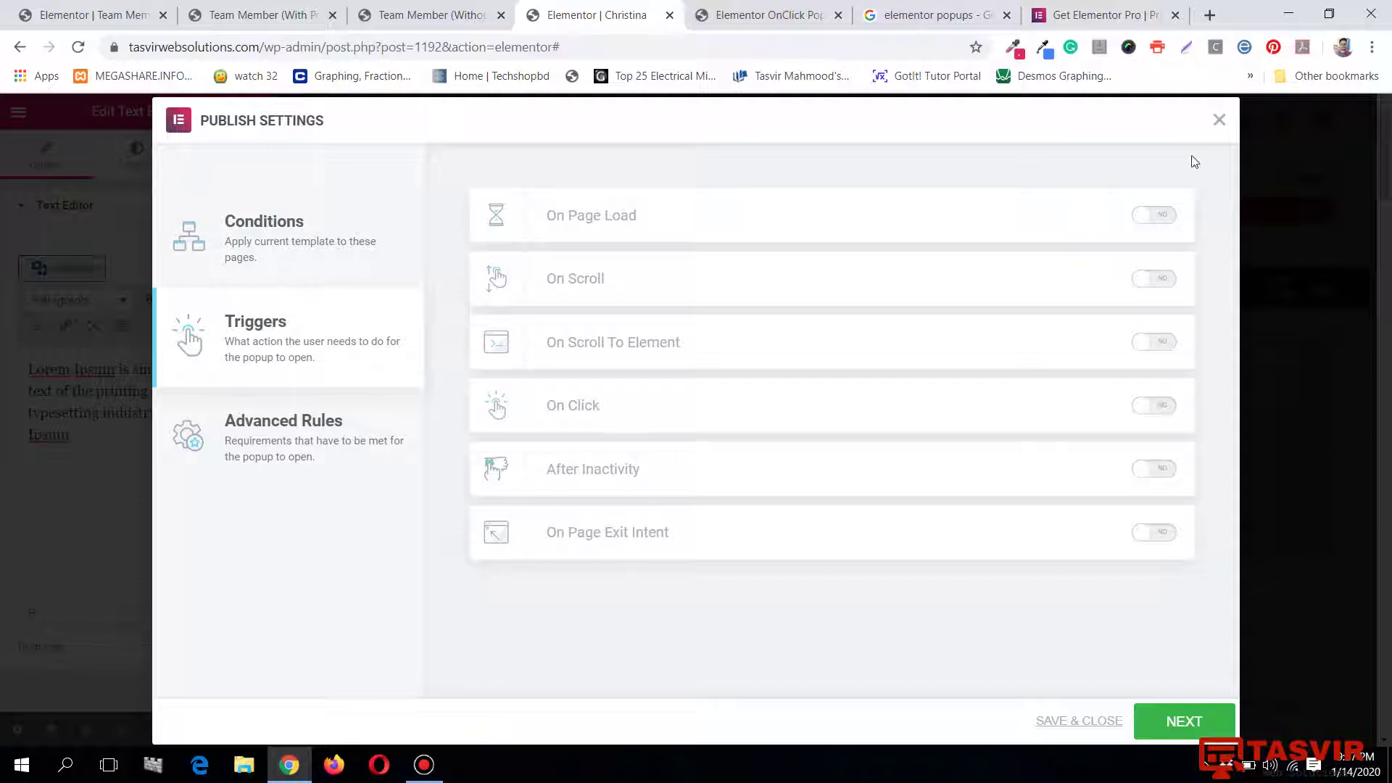
pyautogui.click(1193, 719)
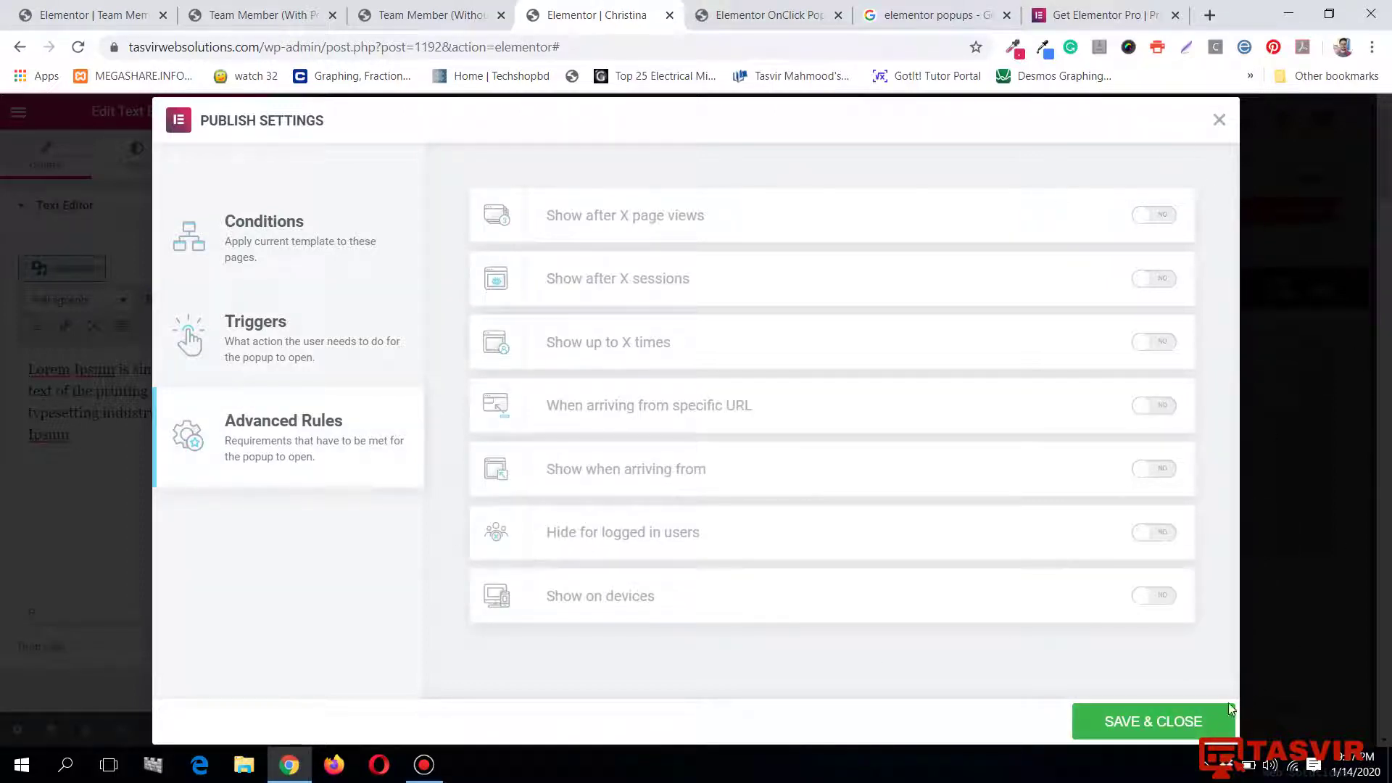
pyautogui.click(1181, 728)
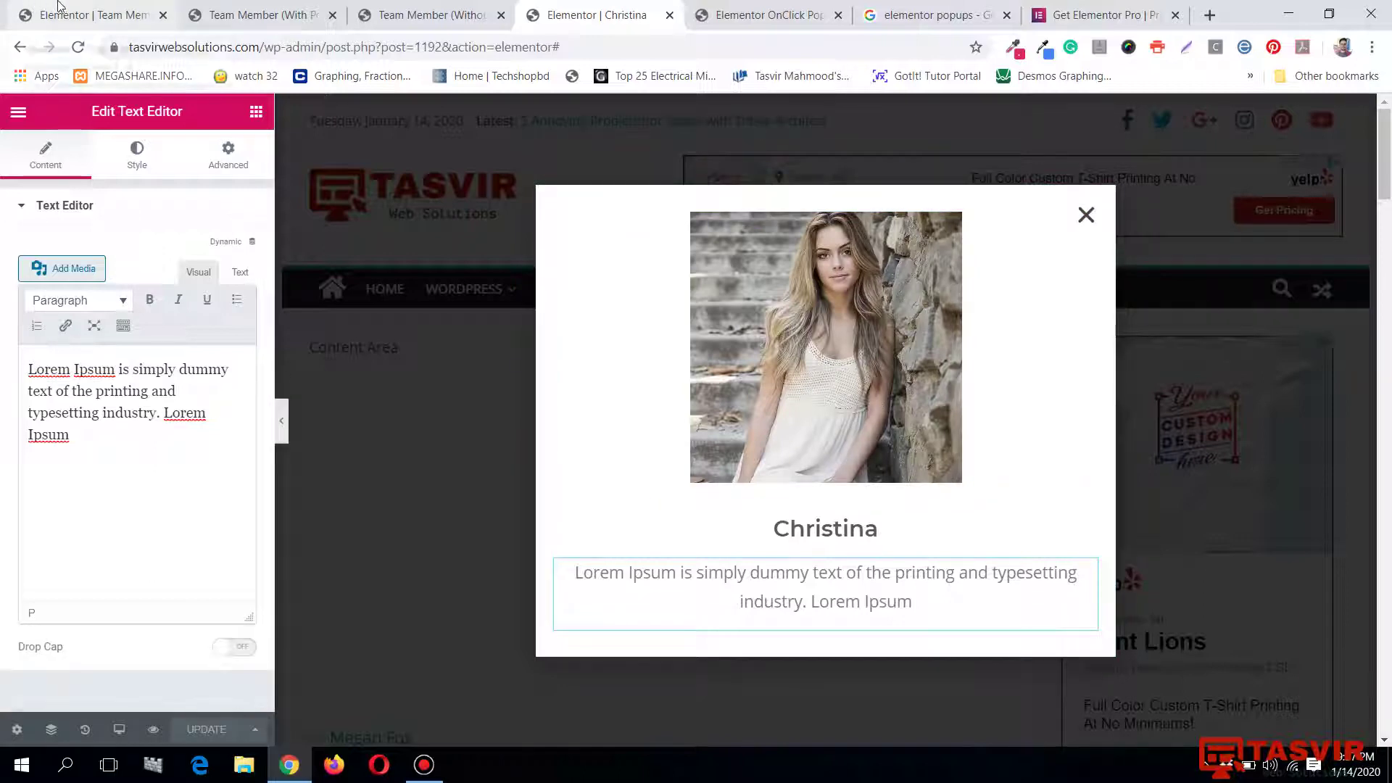
# Switch to the OnClick popup tutorial post and read the Step 7 heading about connecting each popup with its button.
pyautogui.click(756, 6)
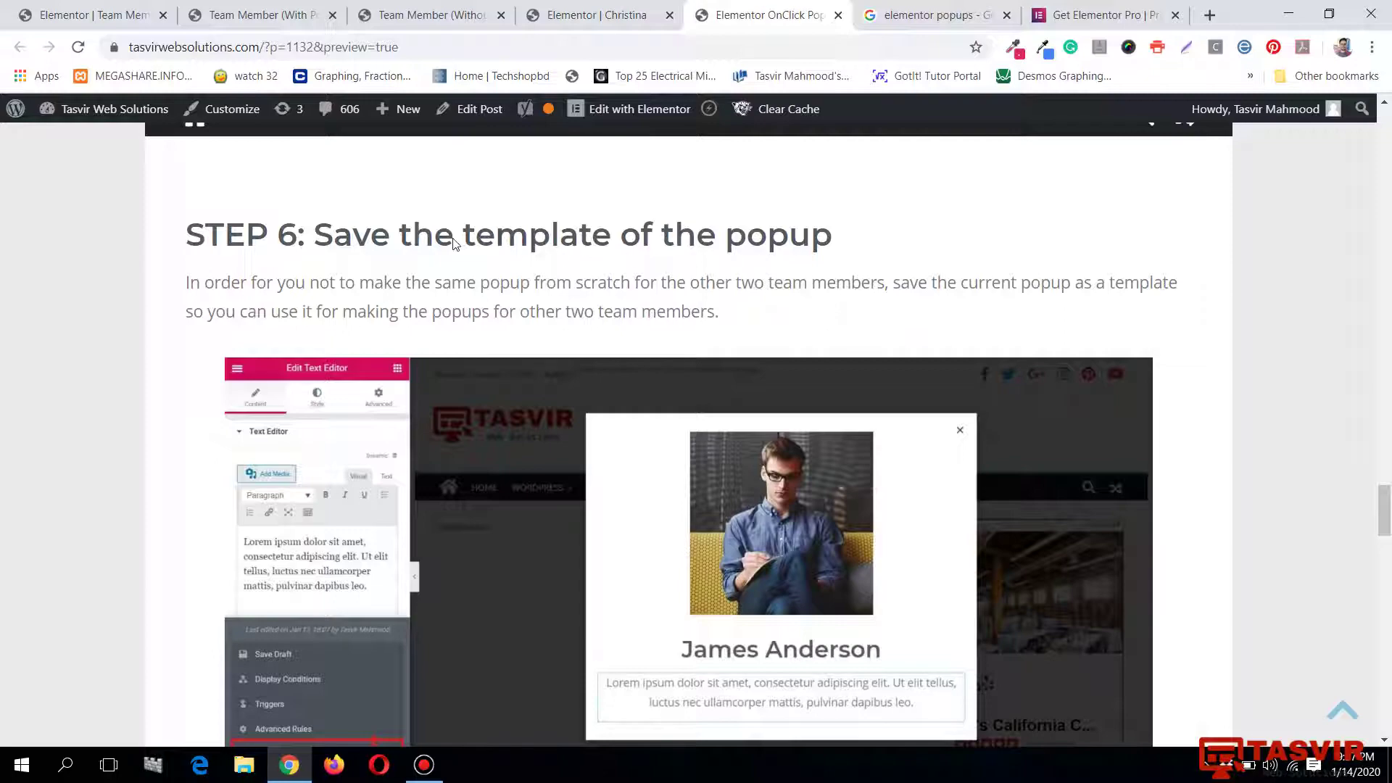
pyautogui.scroll(-7, 681, 228)
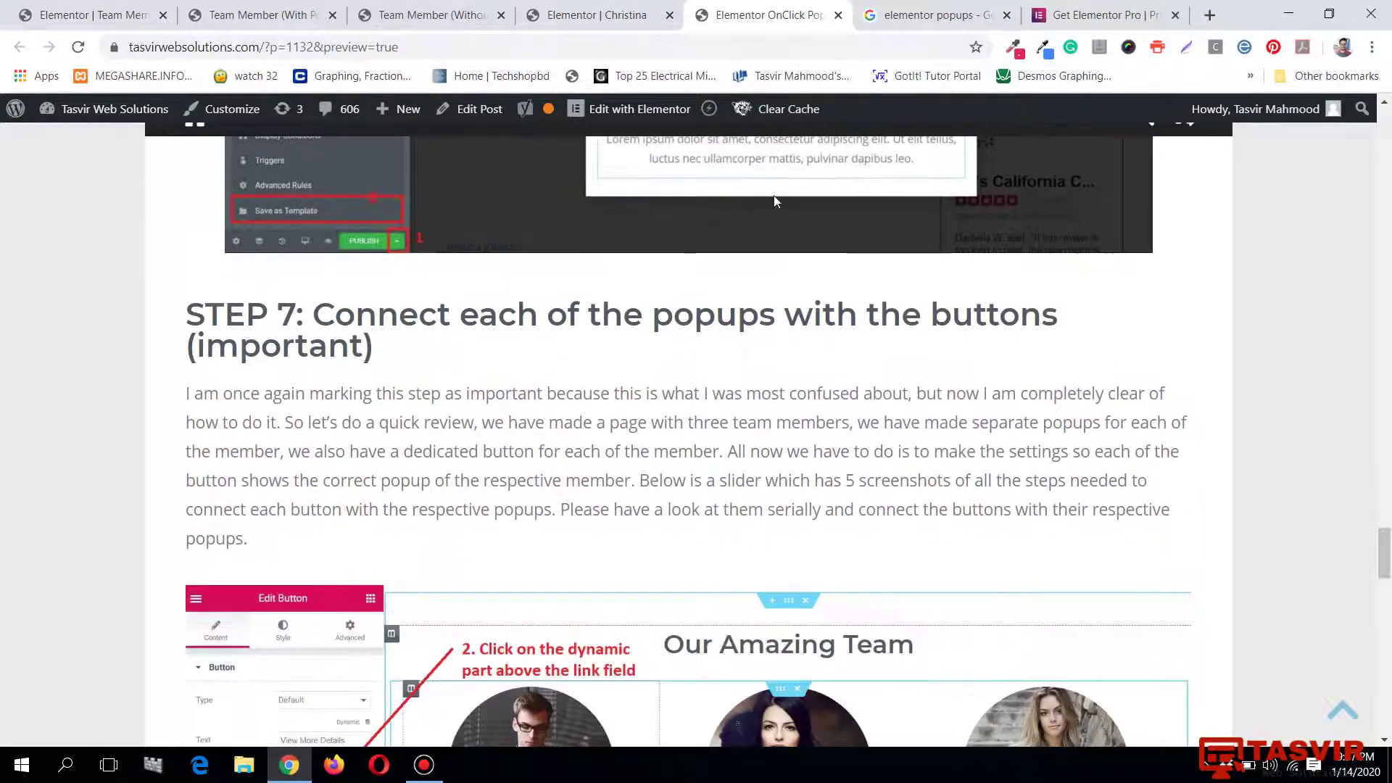
pyautogui.scroll(7, 1005, 187)
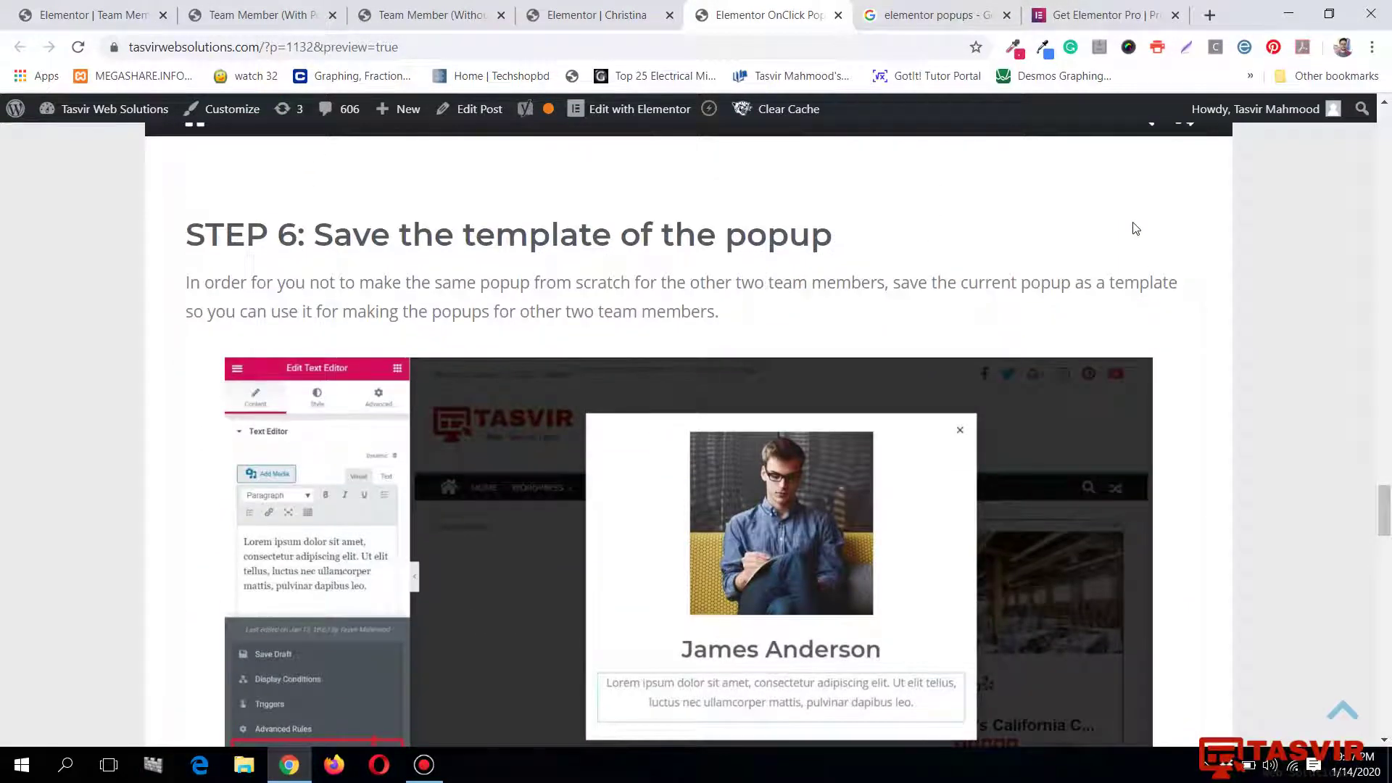
pyautogui.scroll(-7, 1134, 227)
pyautogui.scroll(-1, 1135, 228)
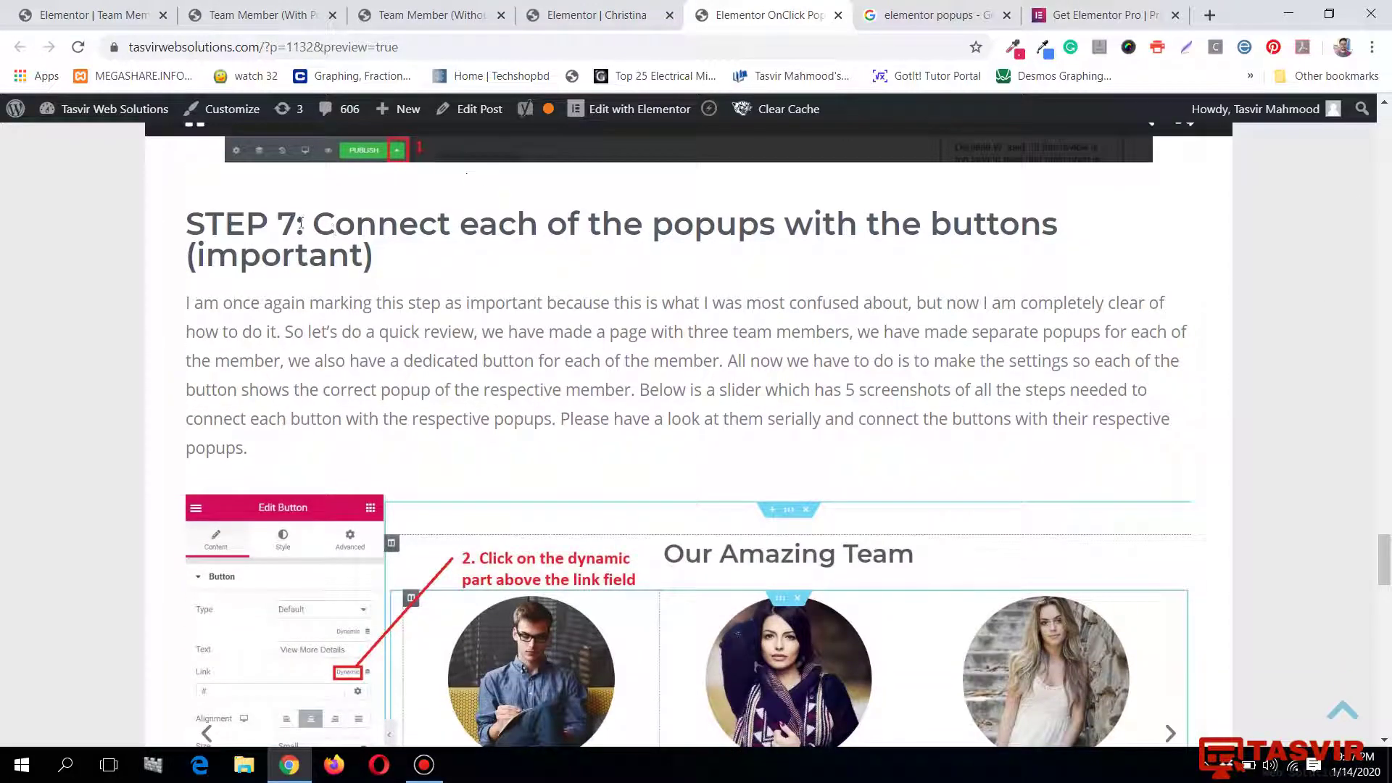
pyautogui.moveTo(297, 224); pyautogui.dragTo(1066, 231)
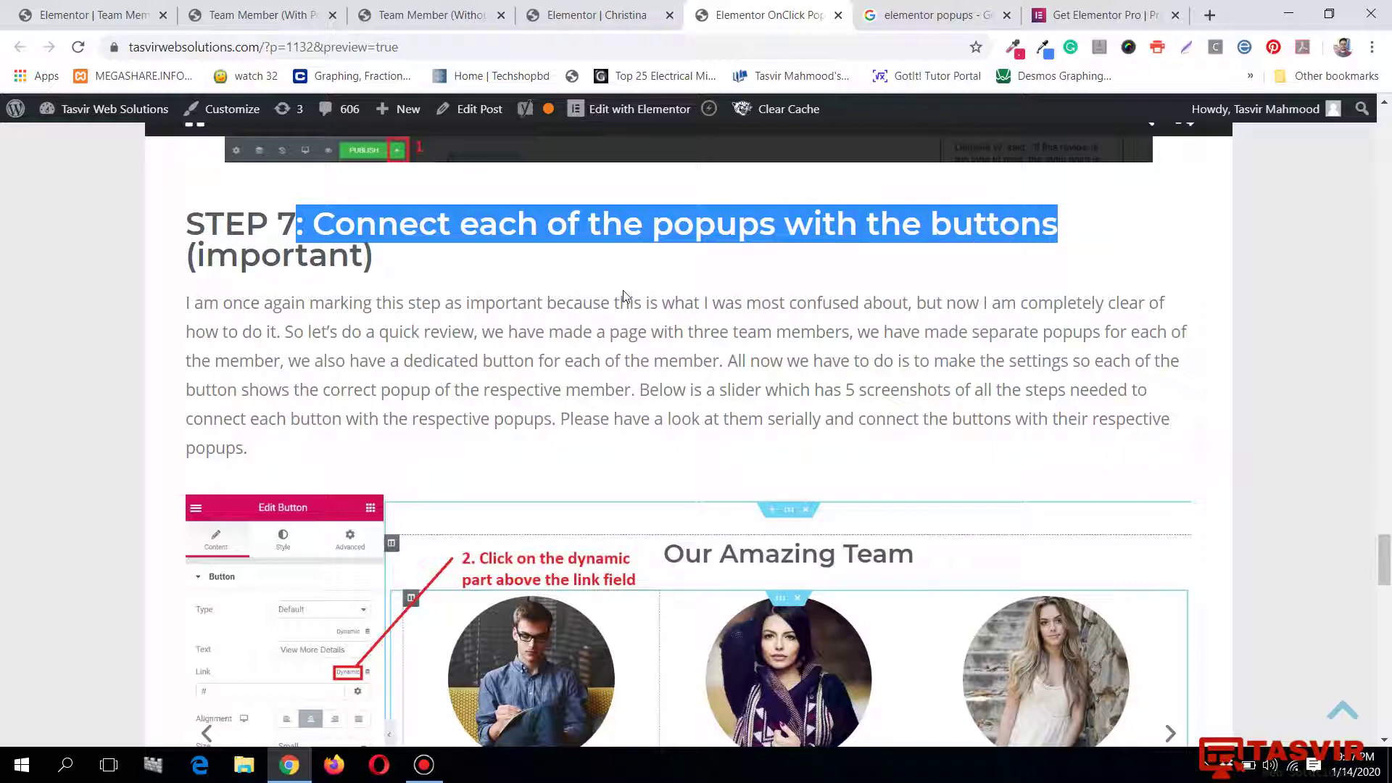
# Return to the team member page in the Elementor editor and reload it.
pyautogui.click(87, 15)
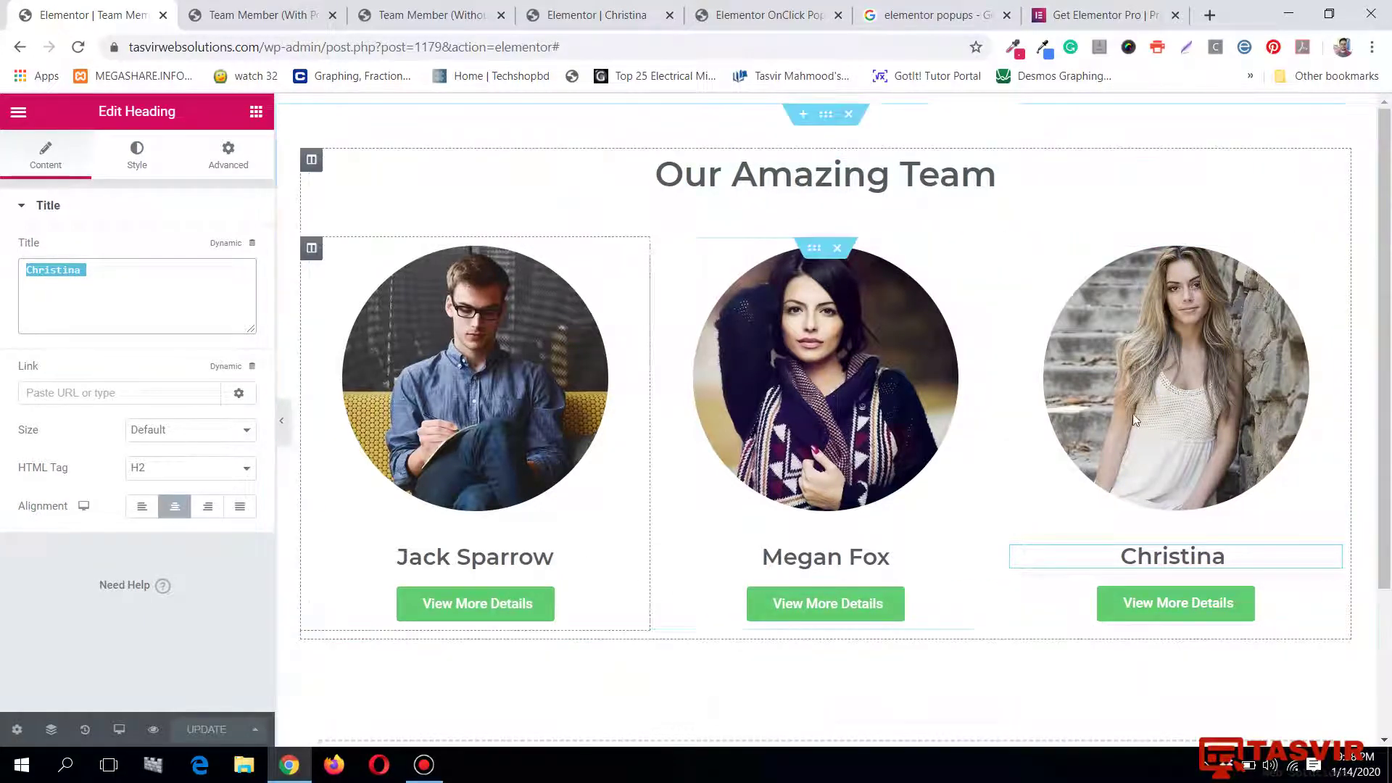
pyautogui.click(254, 729)
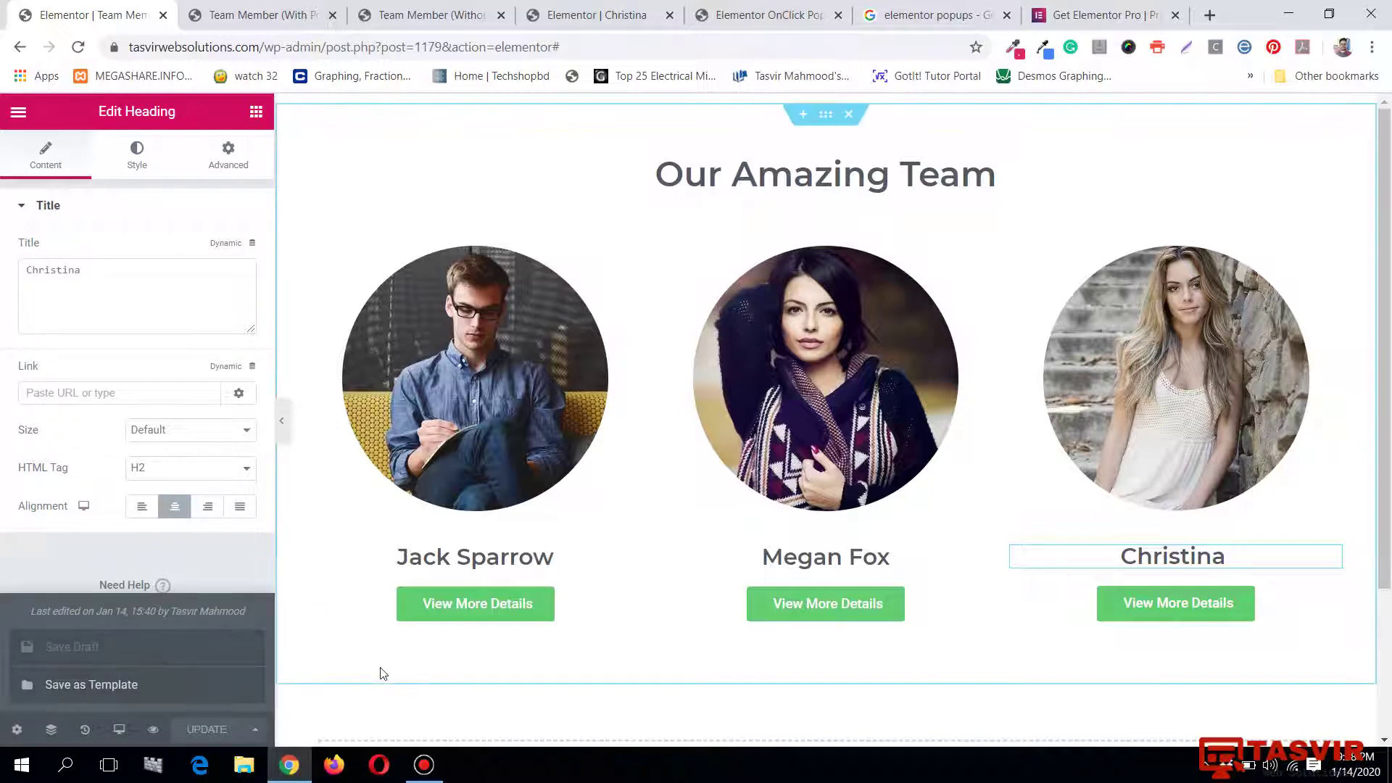
pyautogui.click(106, 535)
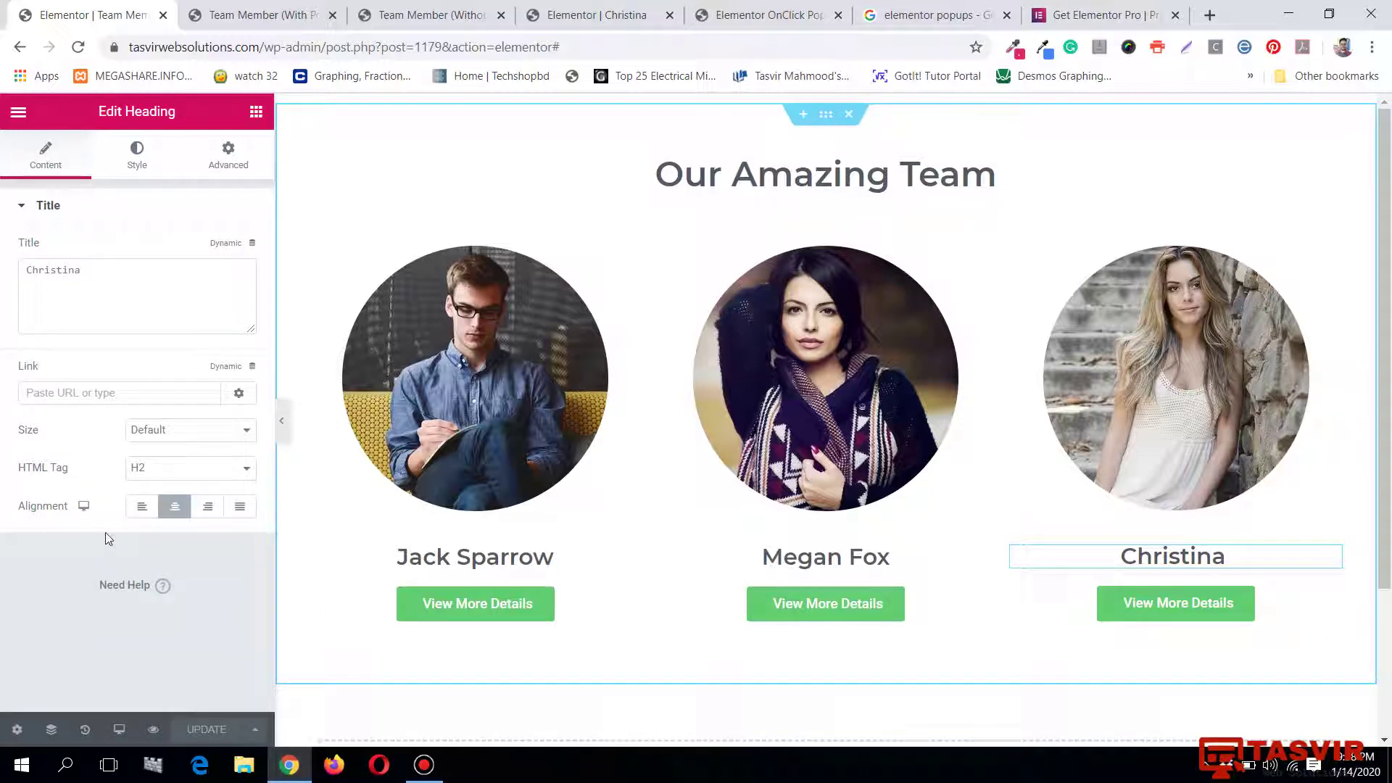
pyautogui.click(79, 49)
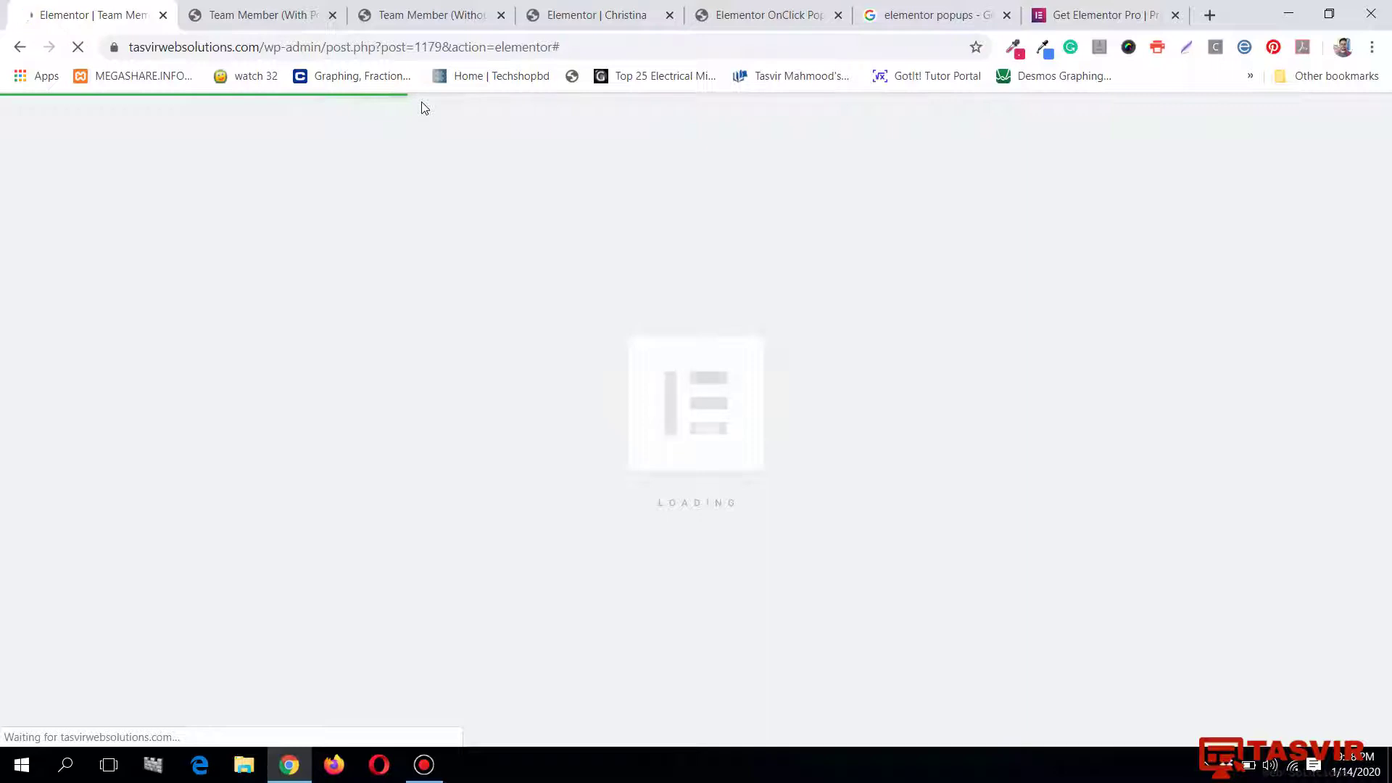
pyautogui.click(433, 768)
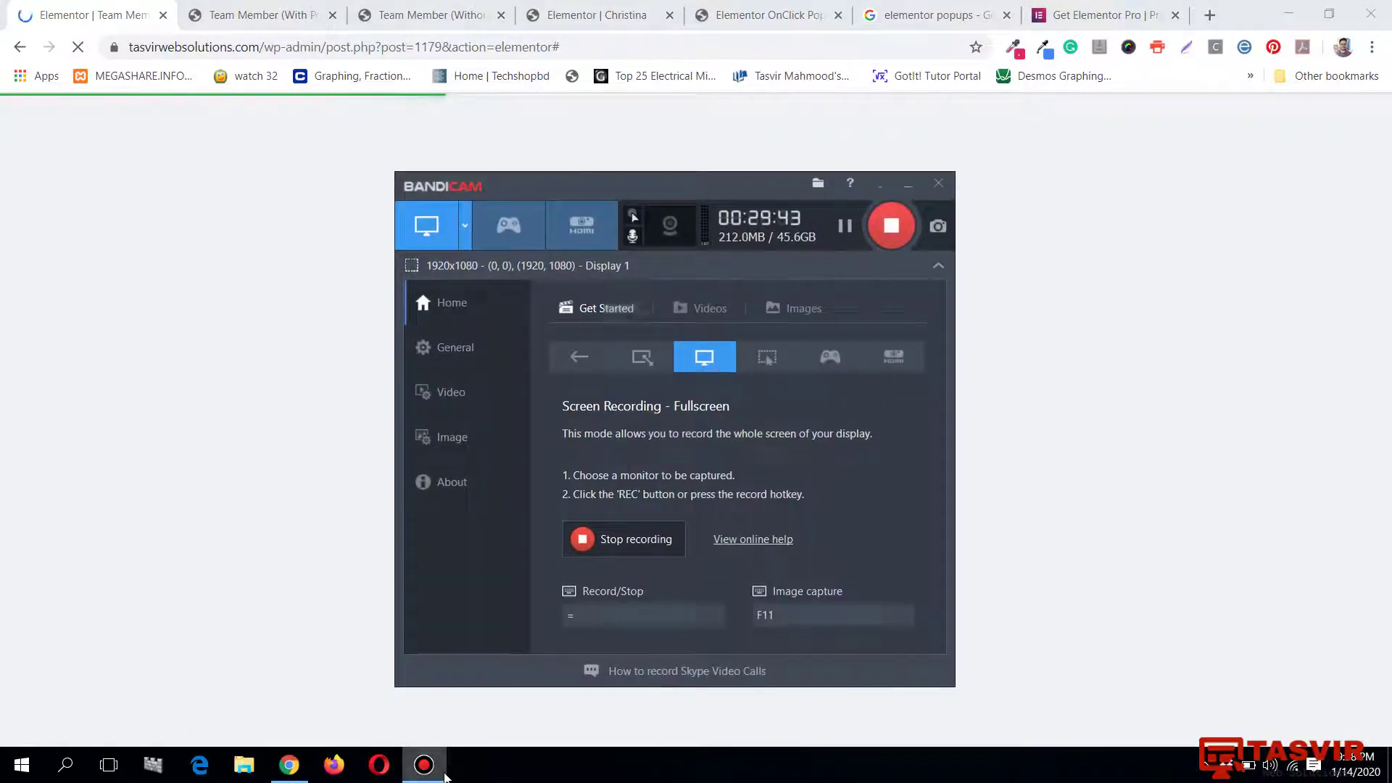
pyautogui.click(441, 773)
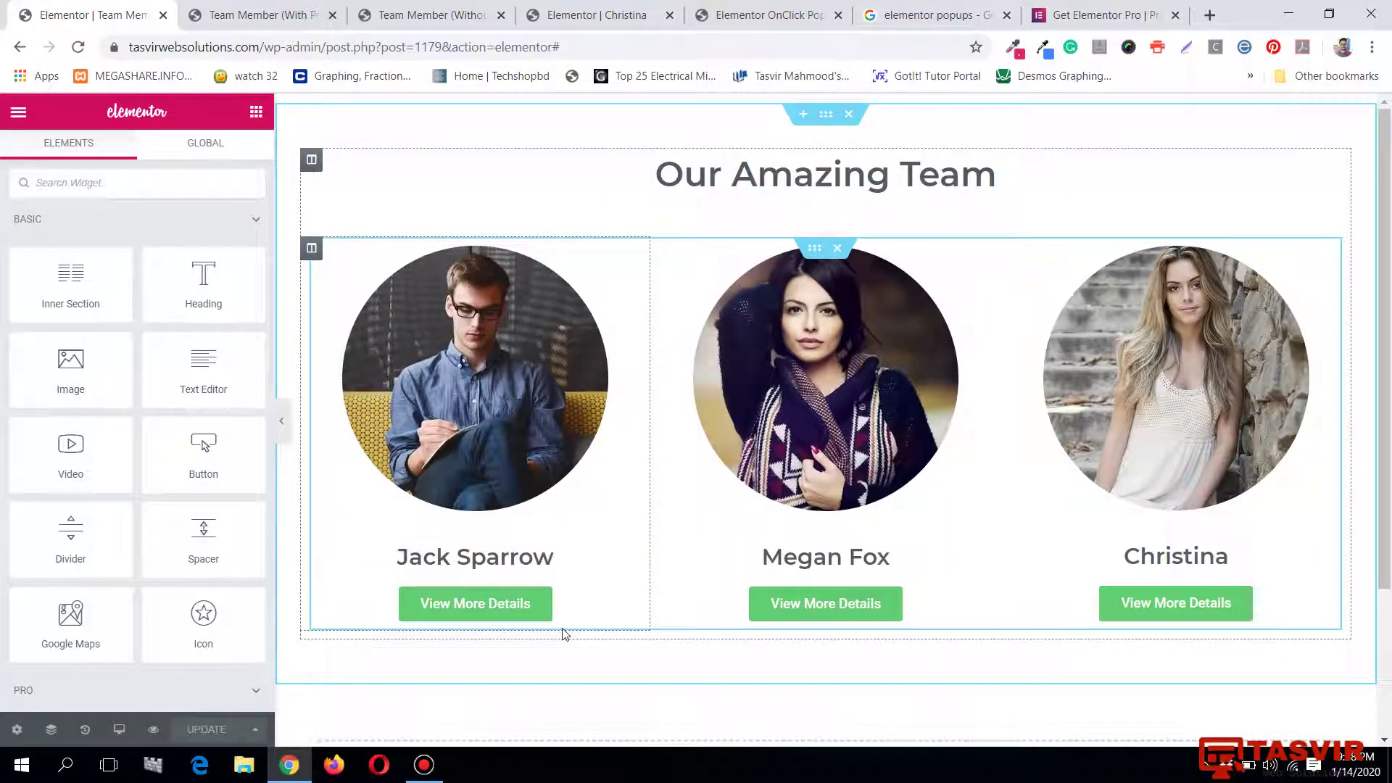
# Examine the Step 7 screenshot slider in the tutorial post for how to link a button to its popup.
pyautogui.click(792, 8)
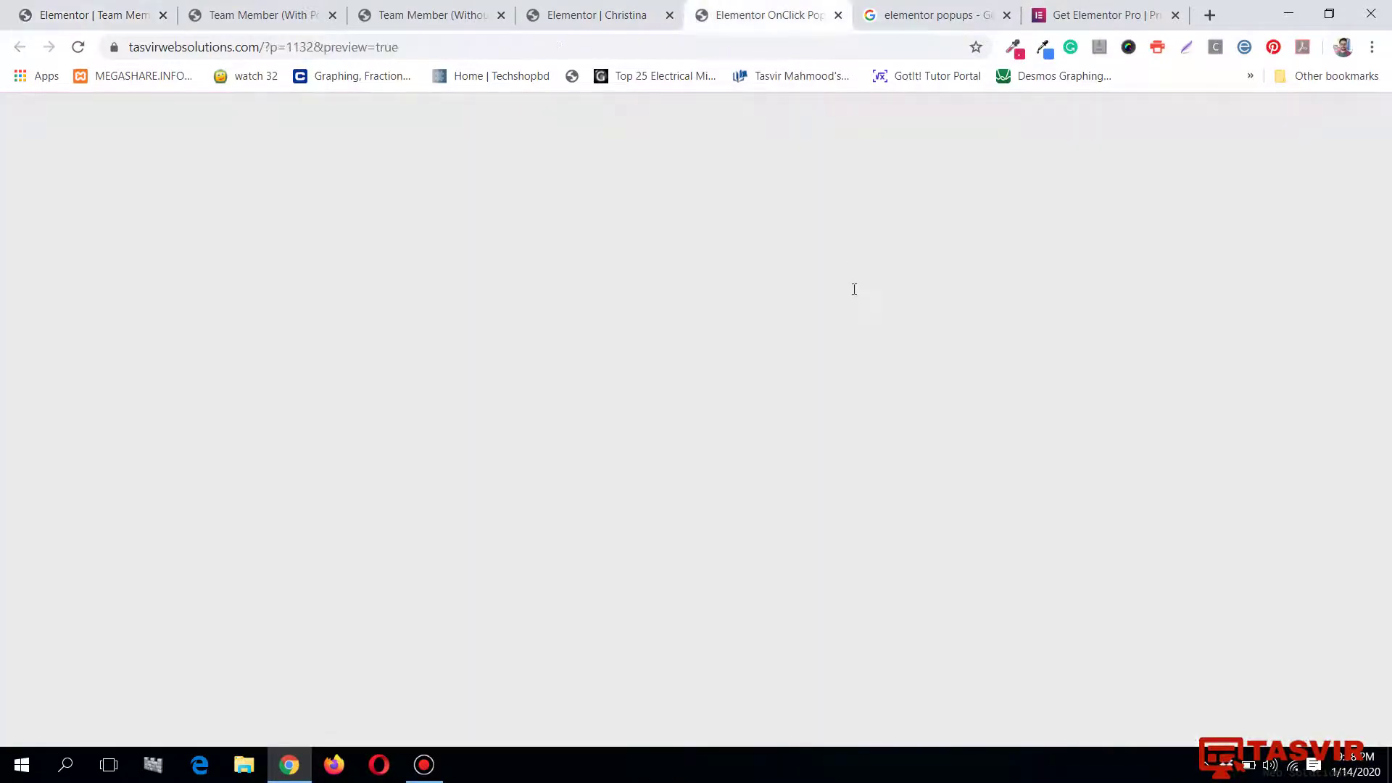
pyautogui.scroll(-7, 924, 314)
pyautogui.scroll(2, 1176, 385)
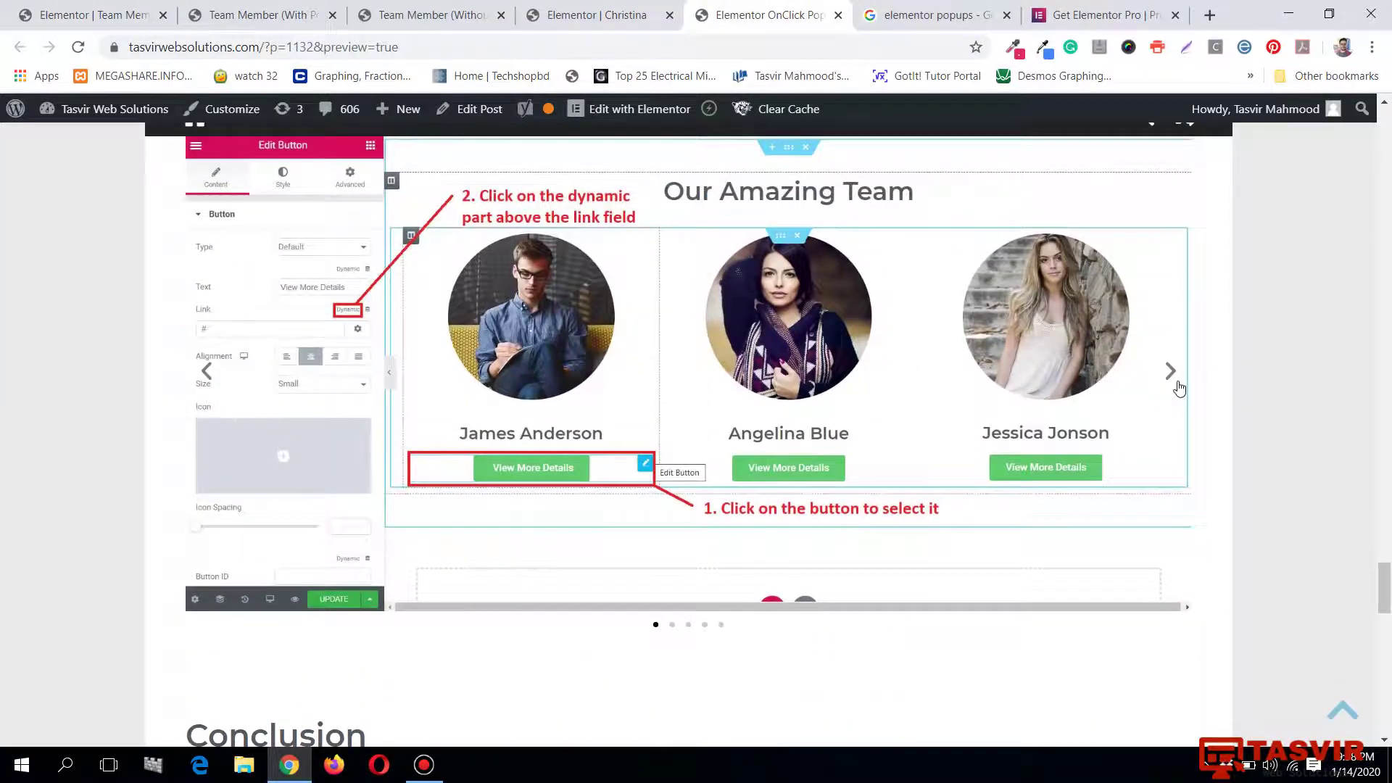
pyautogui.click(1171, 371)
pyautogui.click(1170, 372)
pyautogui.scroll(2, 1174, 379)
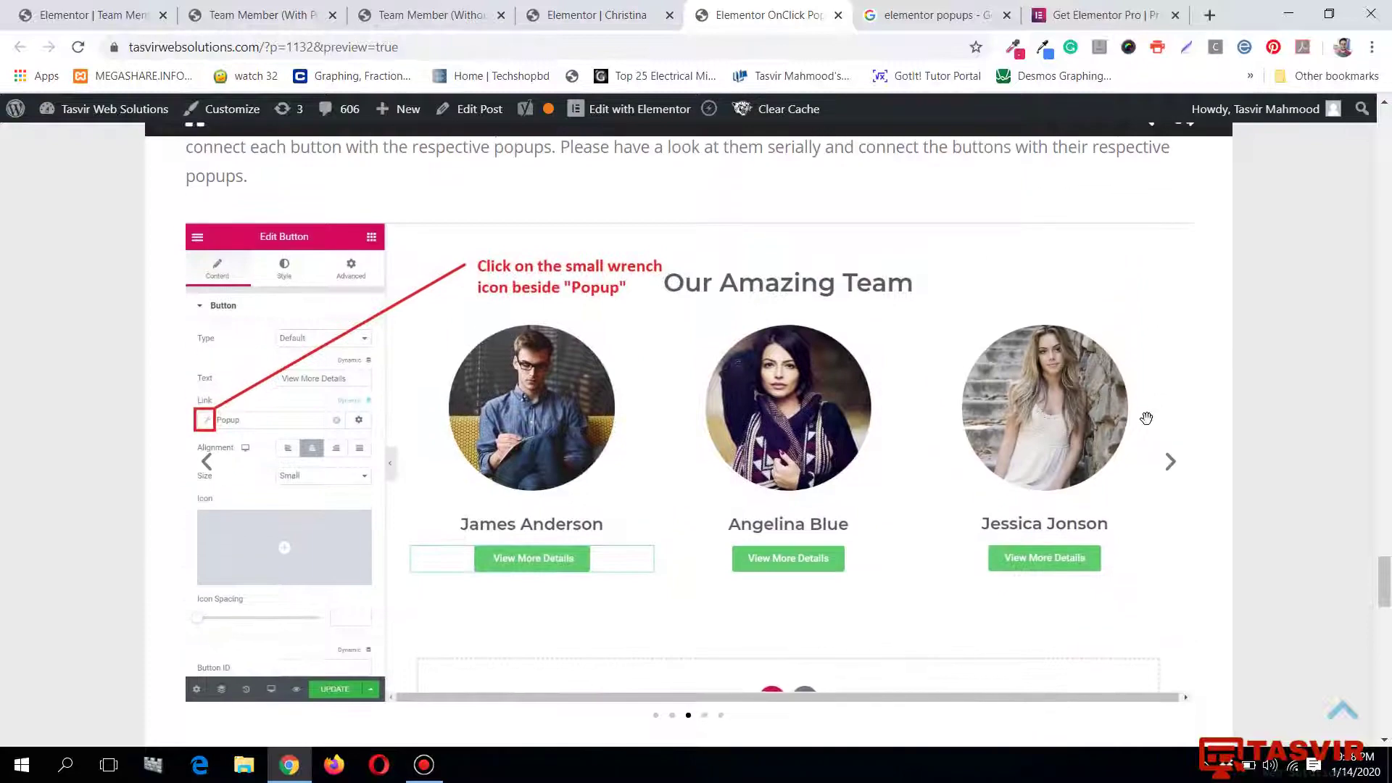
pyautogui.click(1172, 467)
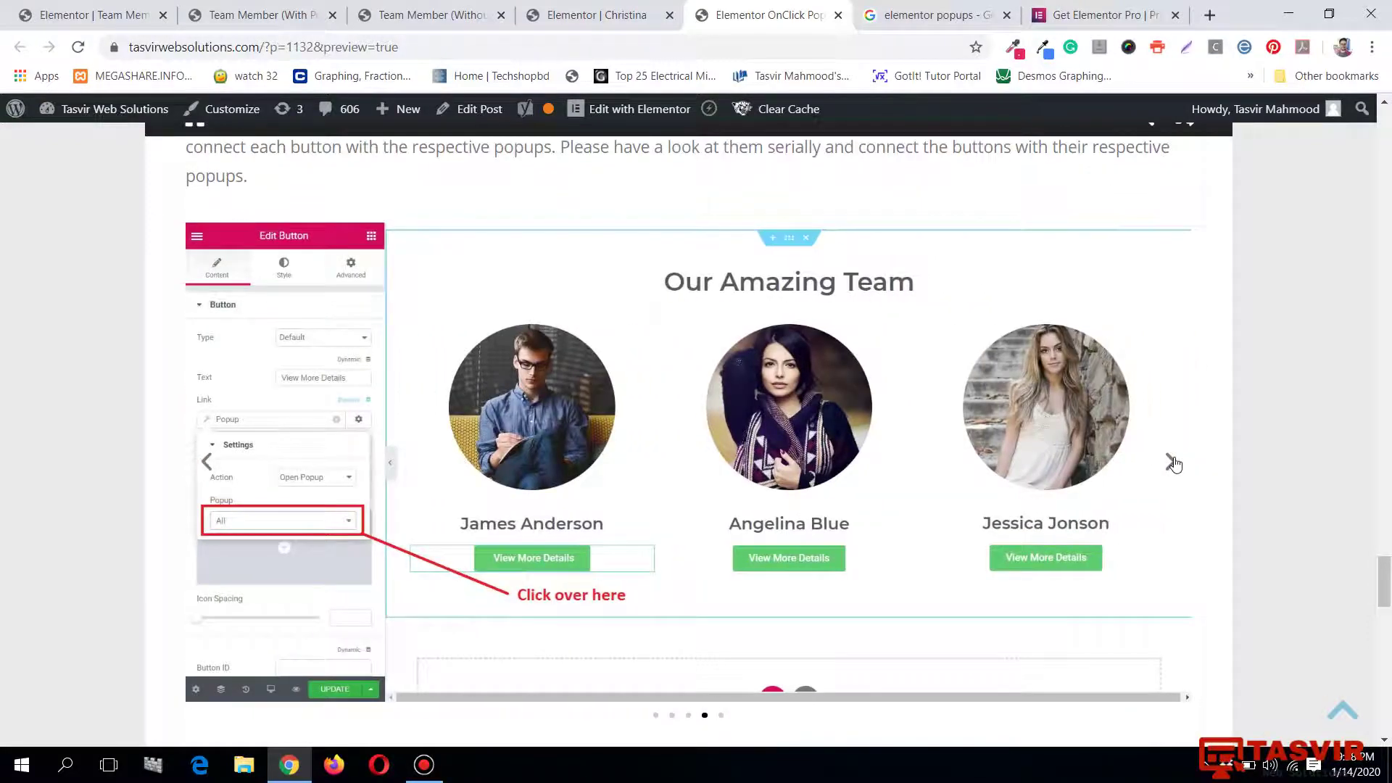
pyautogui.click(1172, 466)
pyautogui.click(1172, 464)
pyautogui.click(1172, 464)
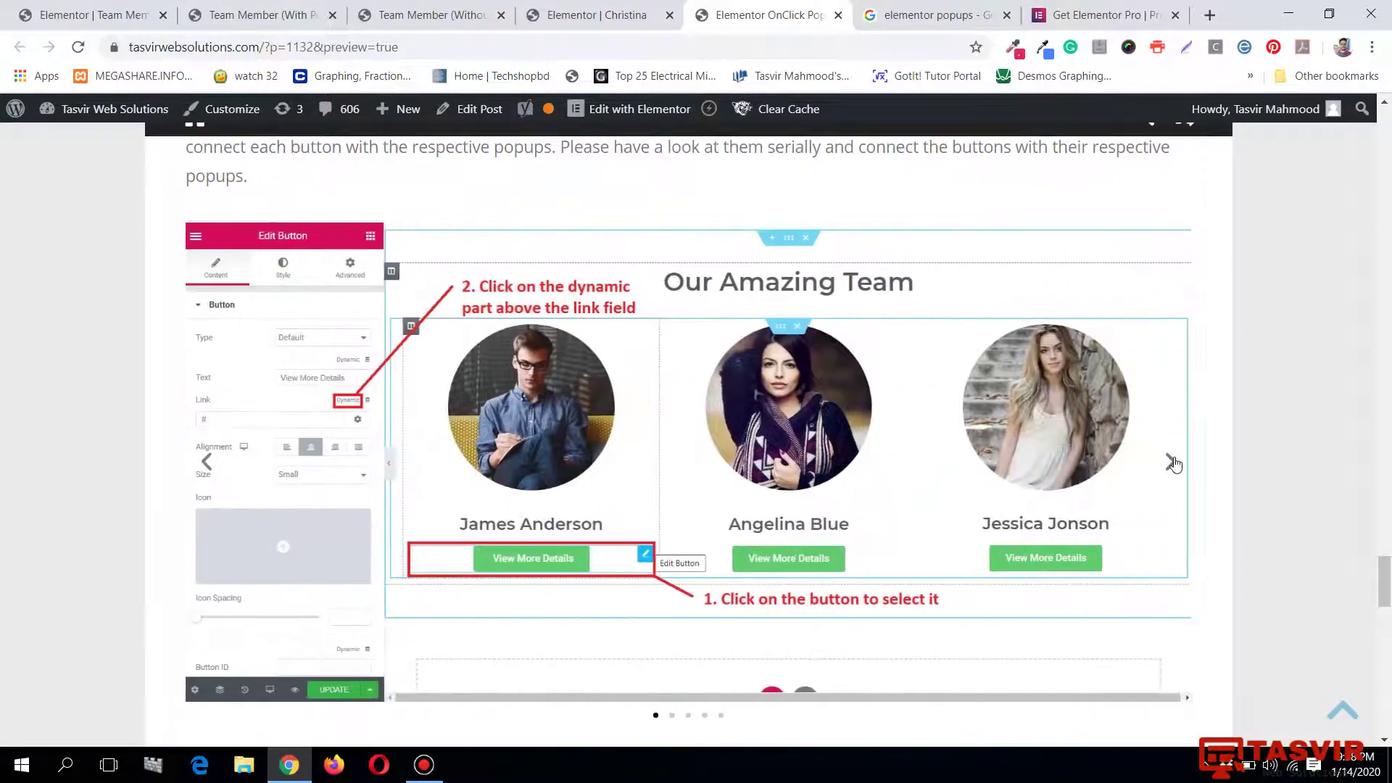
pyautogui.click(1172, 464)
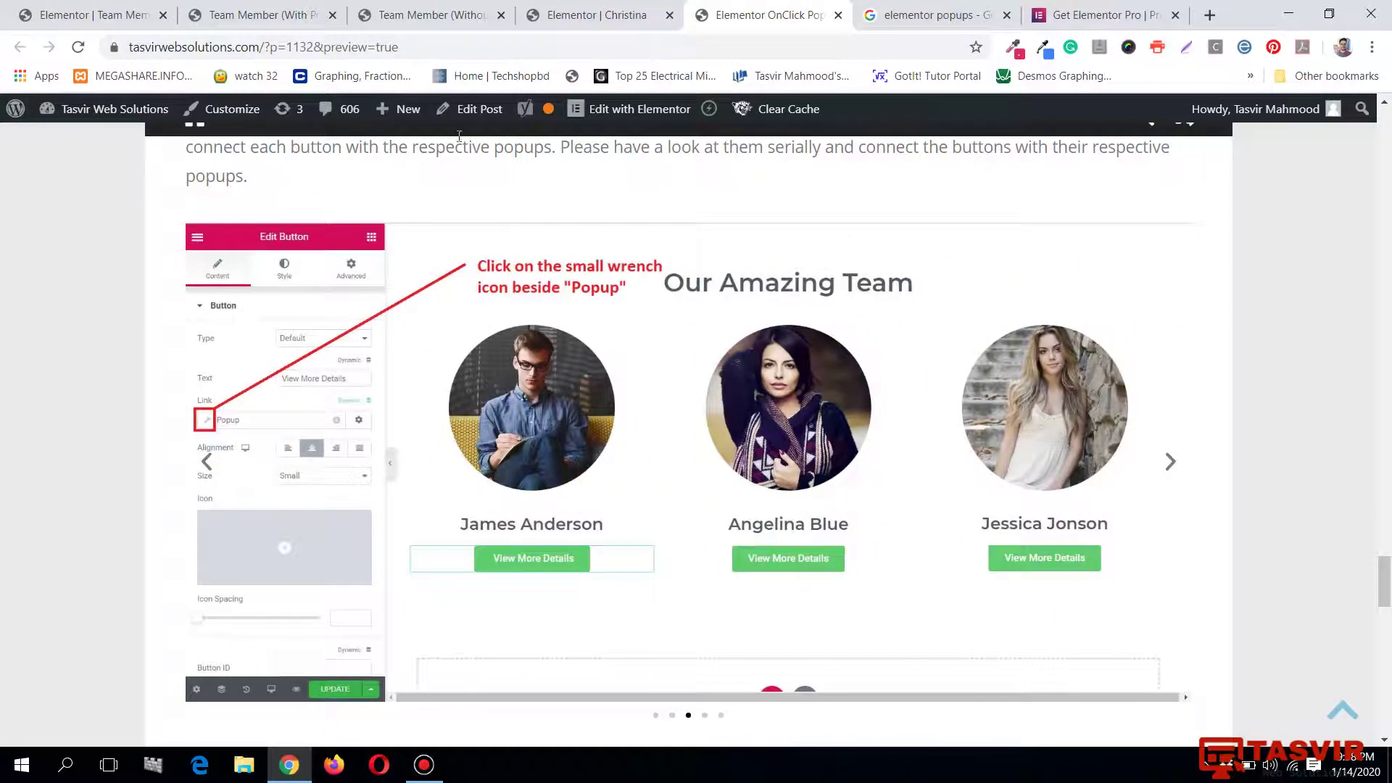
# In the team page editor, set the link of the View More Details button under Jack Sparrow to the dynamic Popup action.
pyautogui.click(80, 14)
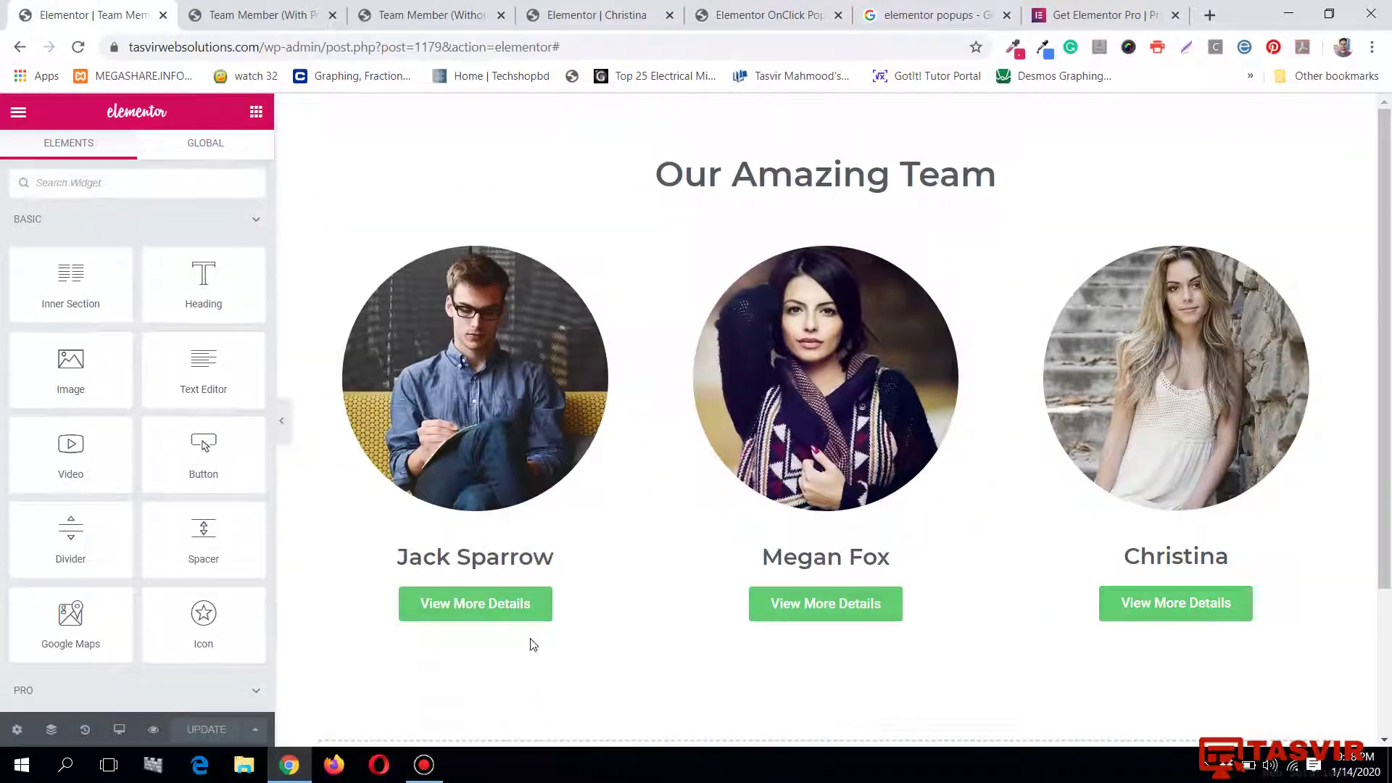
pyautogui.moveTo(628, 598); pyautogui.dragTo(827, 638)
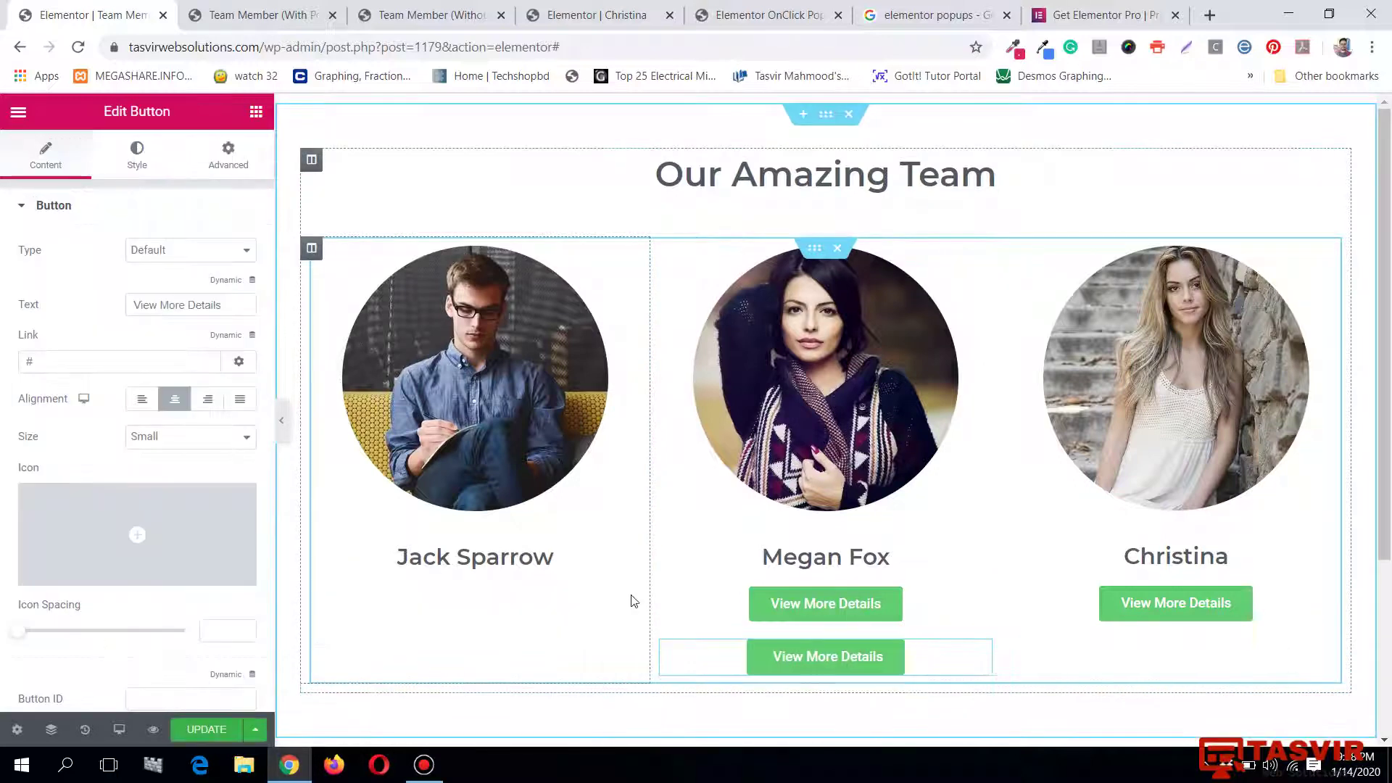
pyautogui.moveTo(991, 656); pyautogui.dragTo(628, 636)
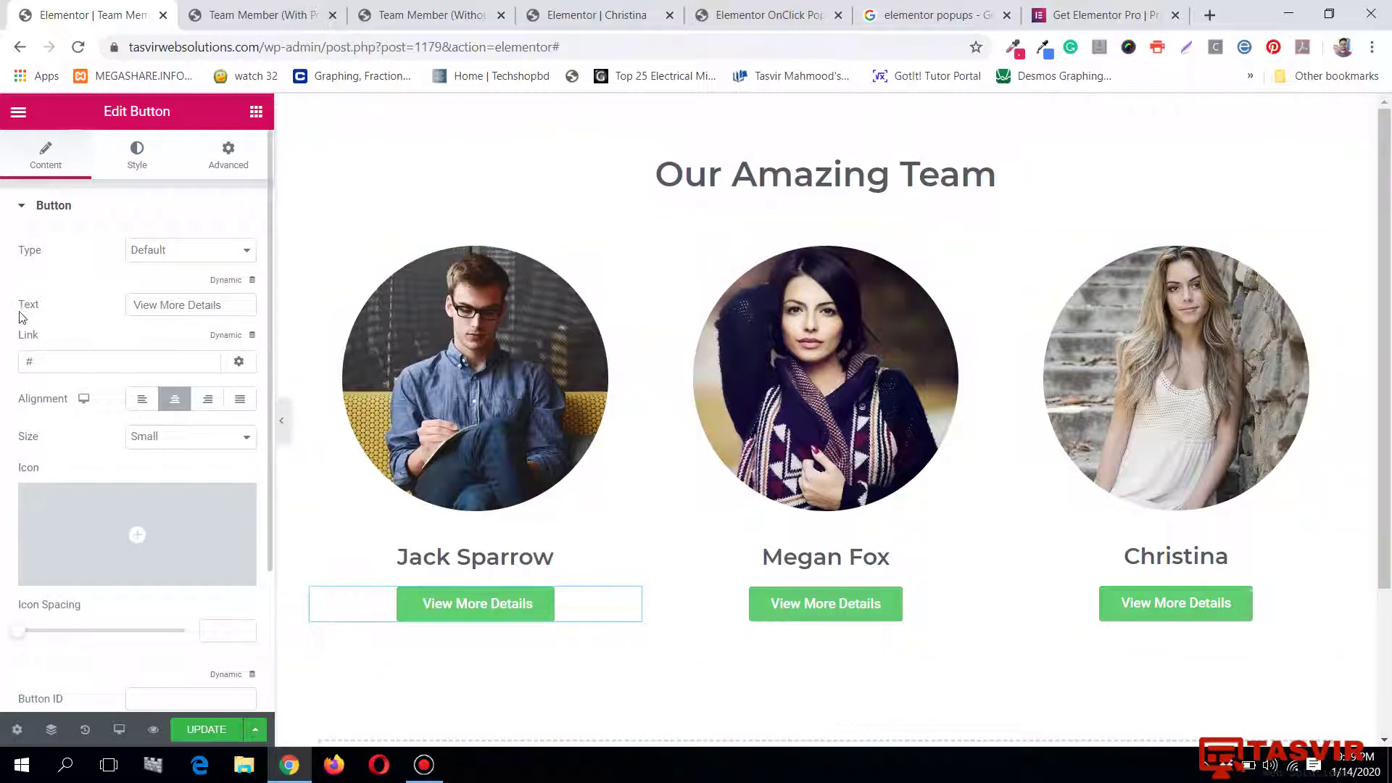
pyautogui.click(227, 338)
pyautogui.moveTo(248, 385); pyautogui.dragTo(241, 432)
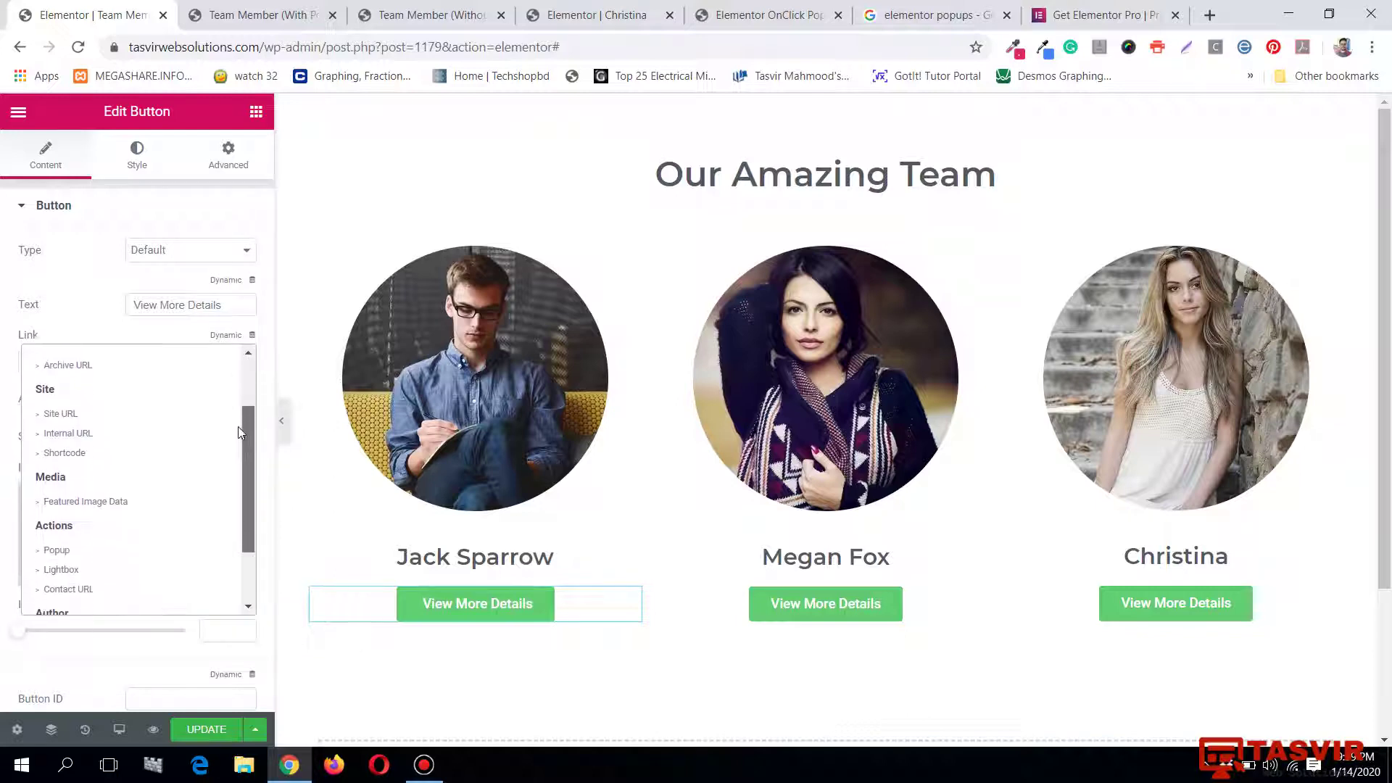
pyautogui.scroll(-2, 239, 433)
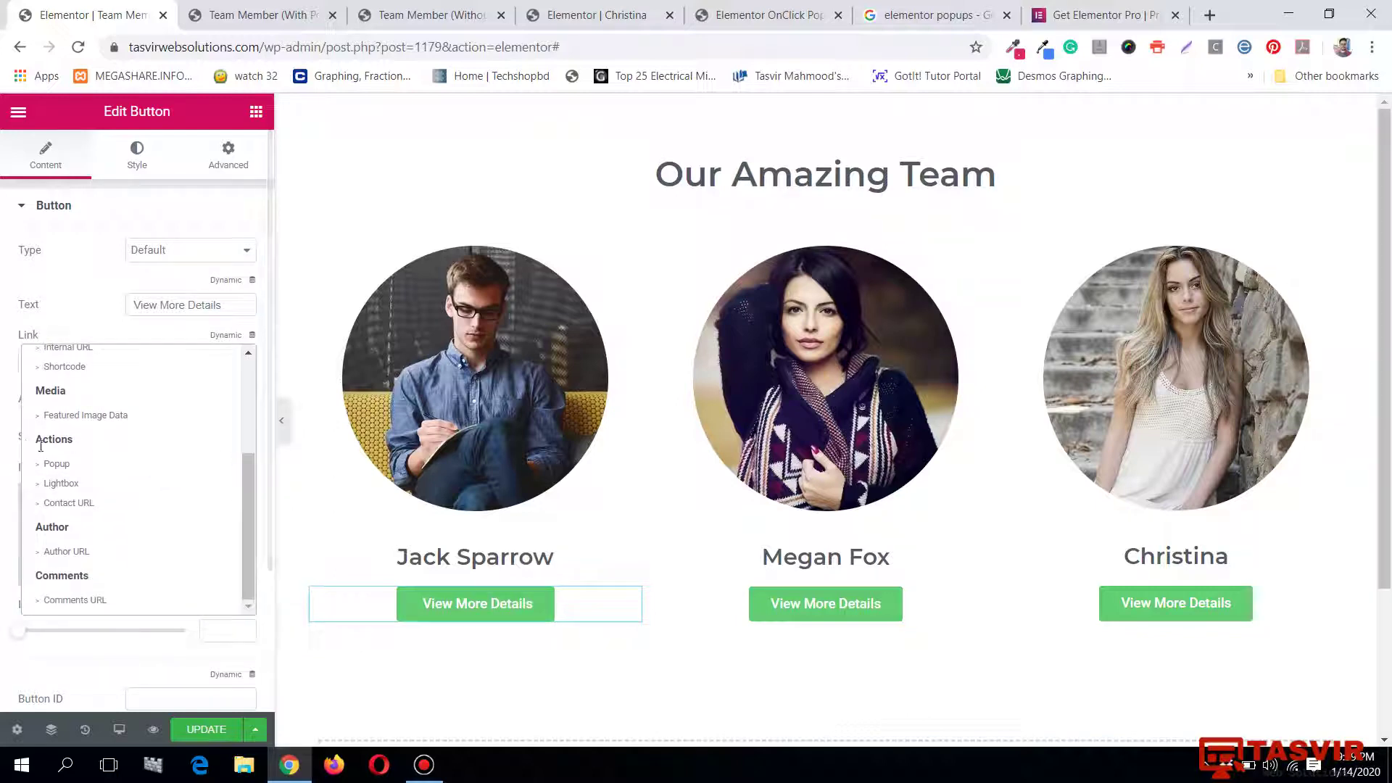
pyautogui.click(69, 464)
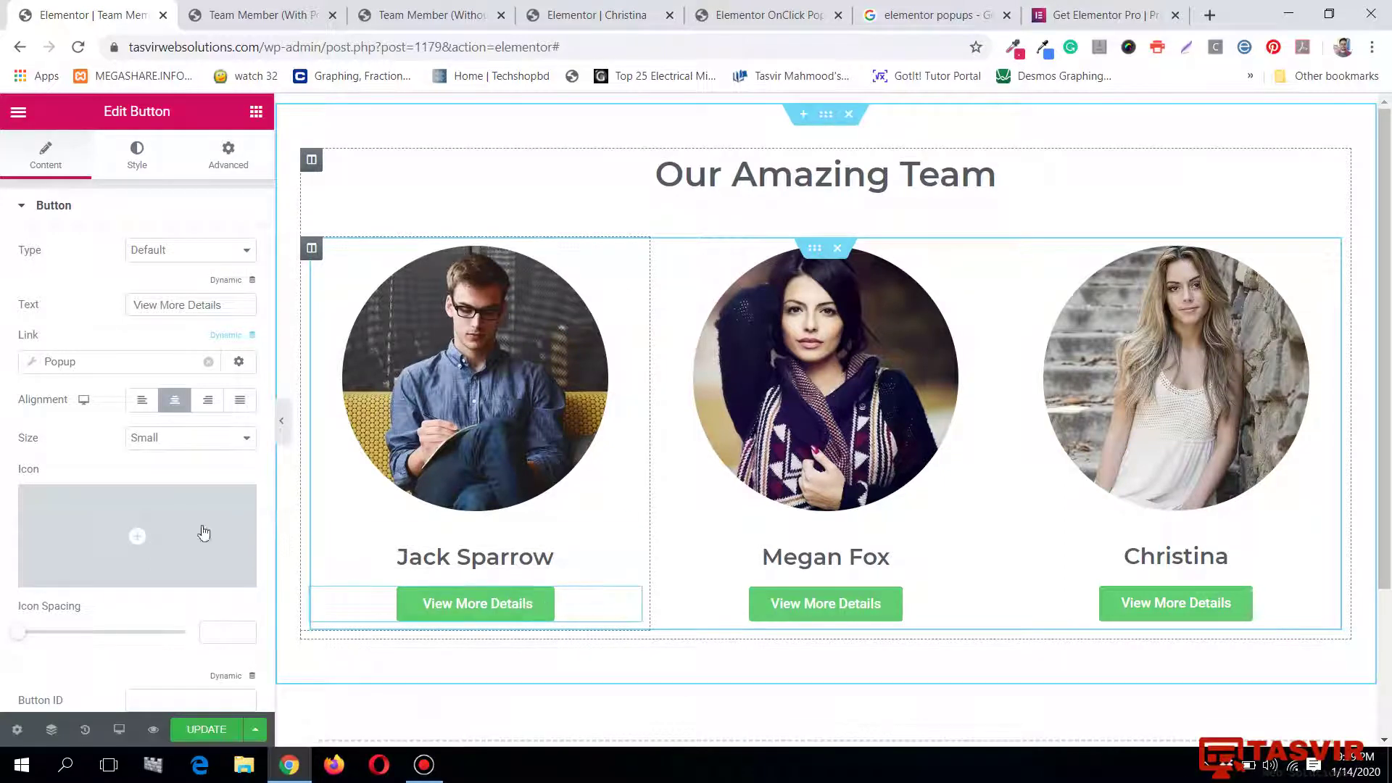
# Choose the first matching Jack Sparrow template as the popup that the button's link opens.
pyautogui.click(33, 365)
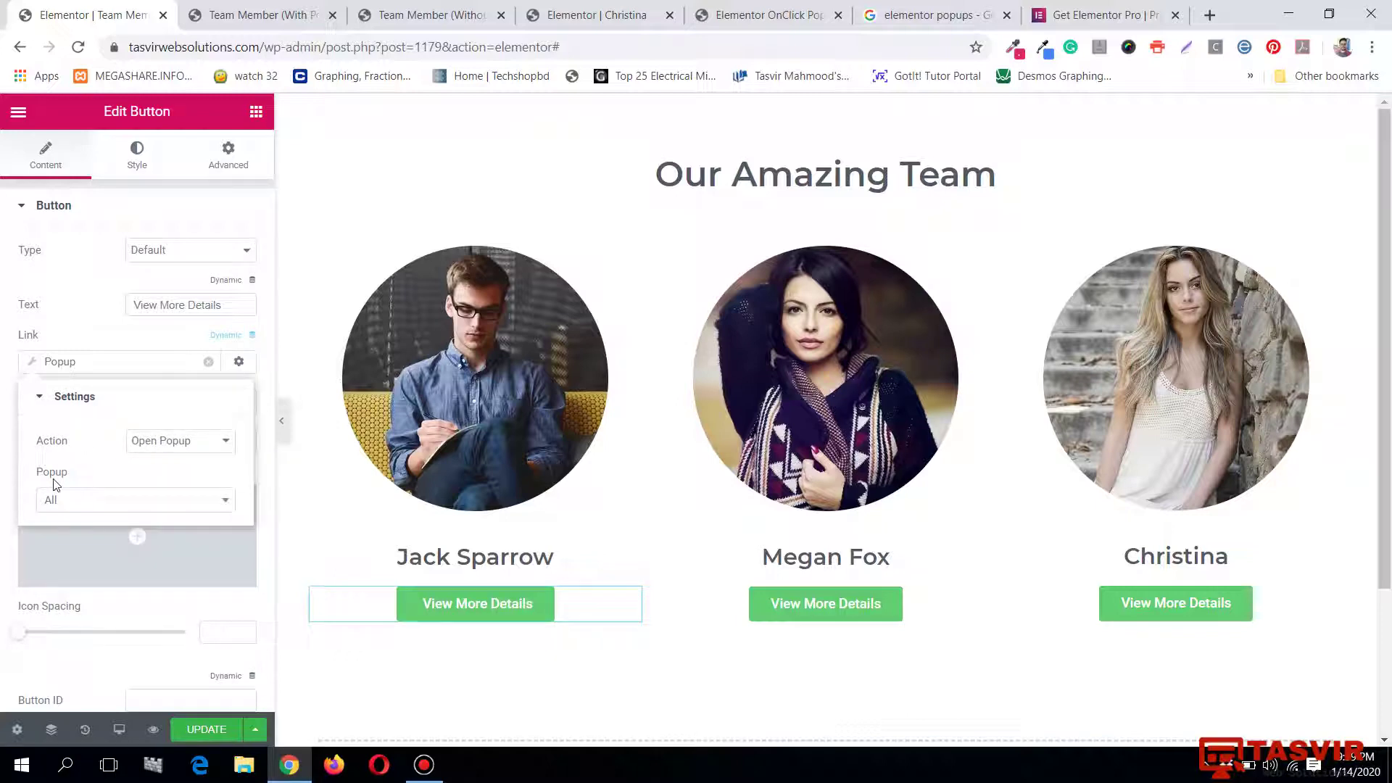
pyautogui.click(60, 499)
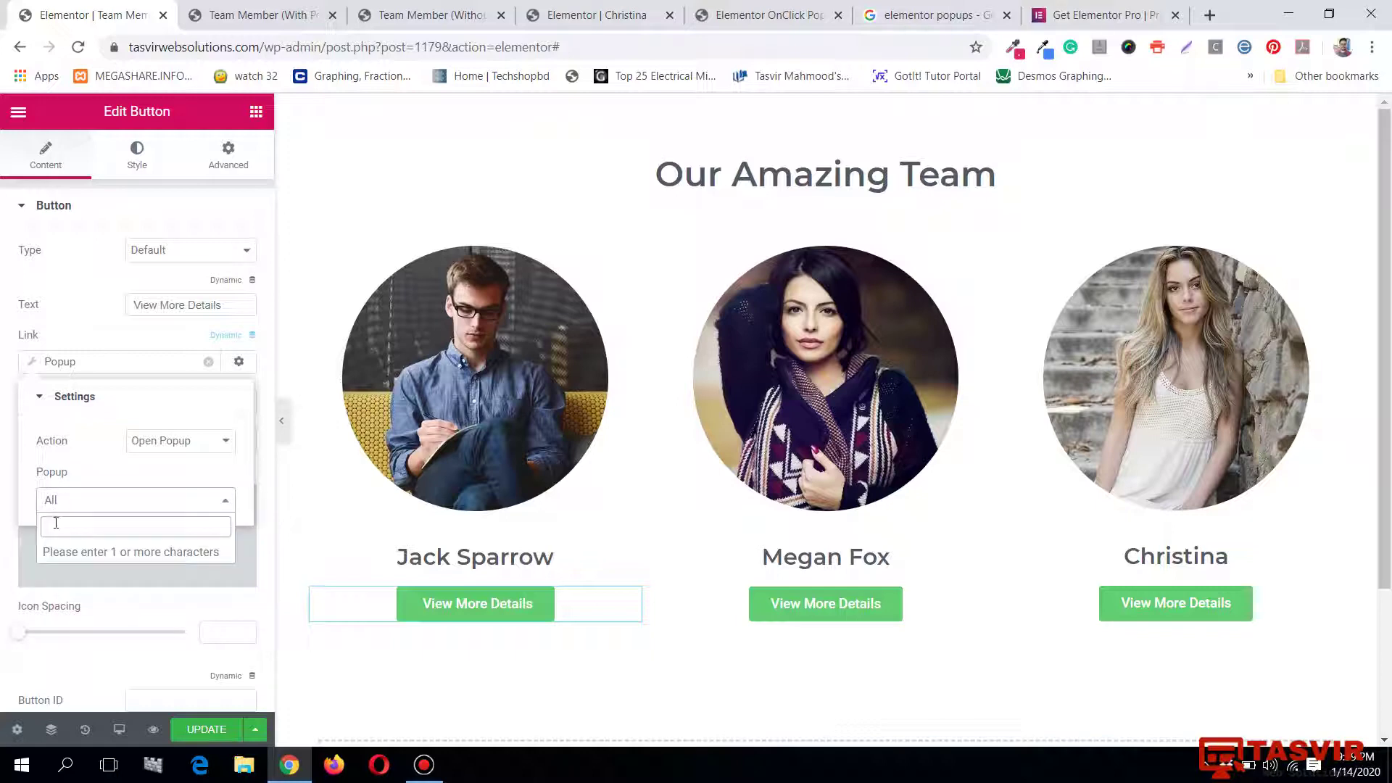
pyautogui.write('james')
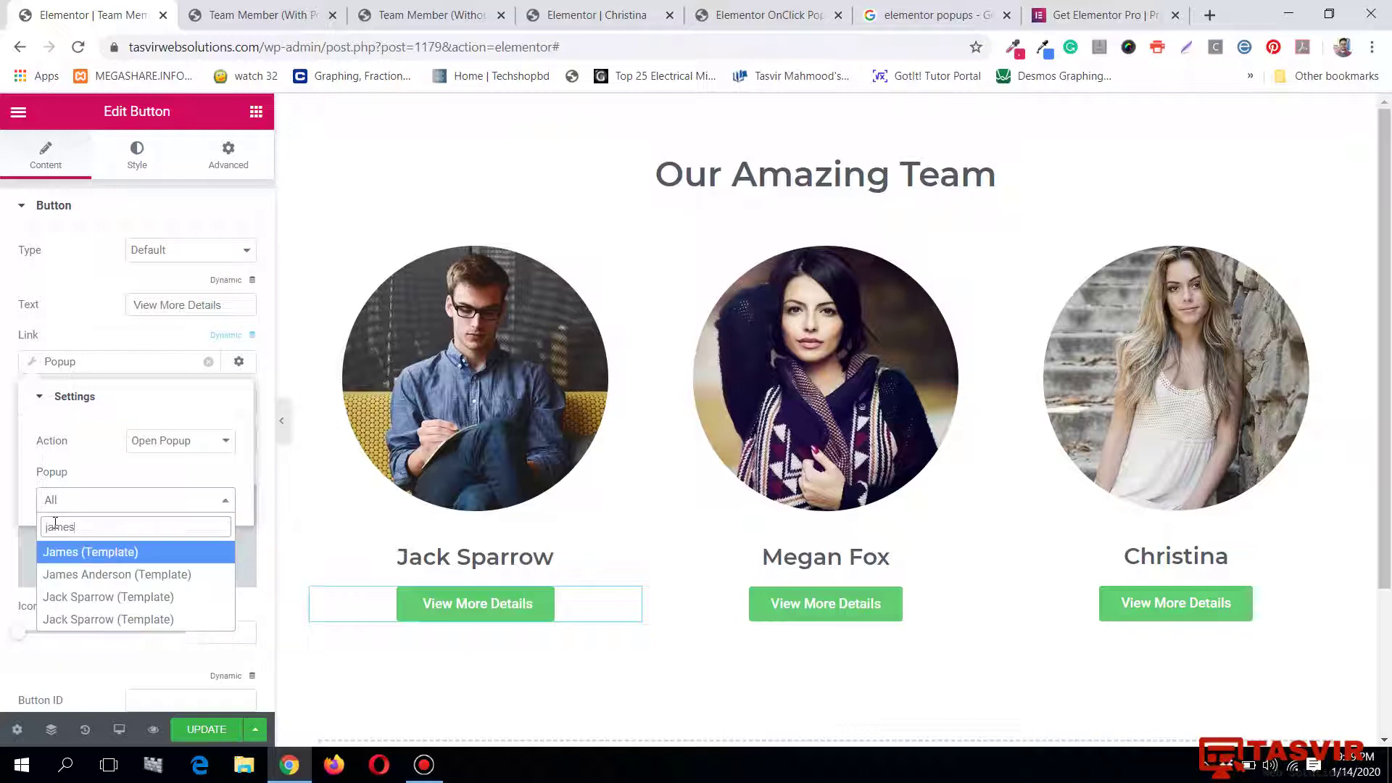
pyautogui.press('BackSpace')
pyautogui.press('BackSpace')
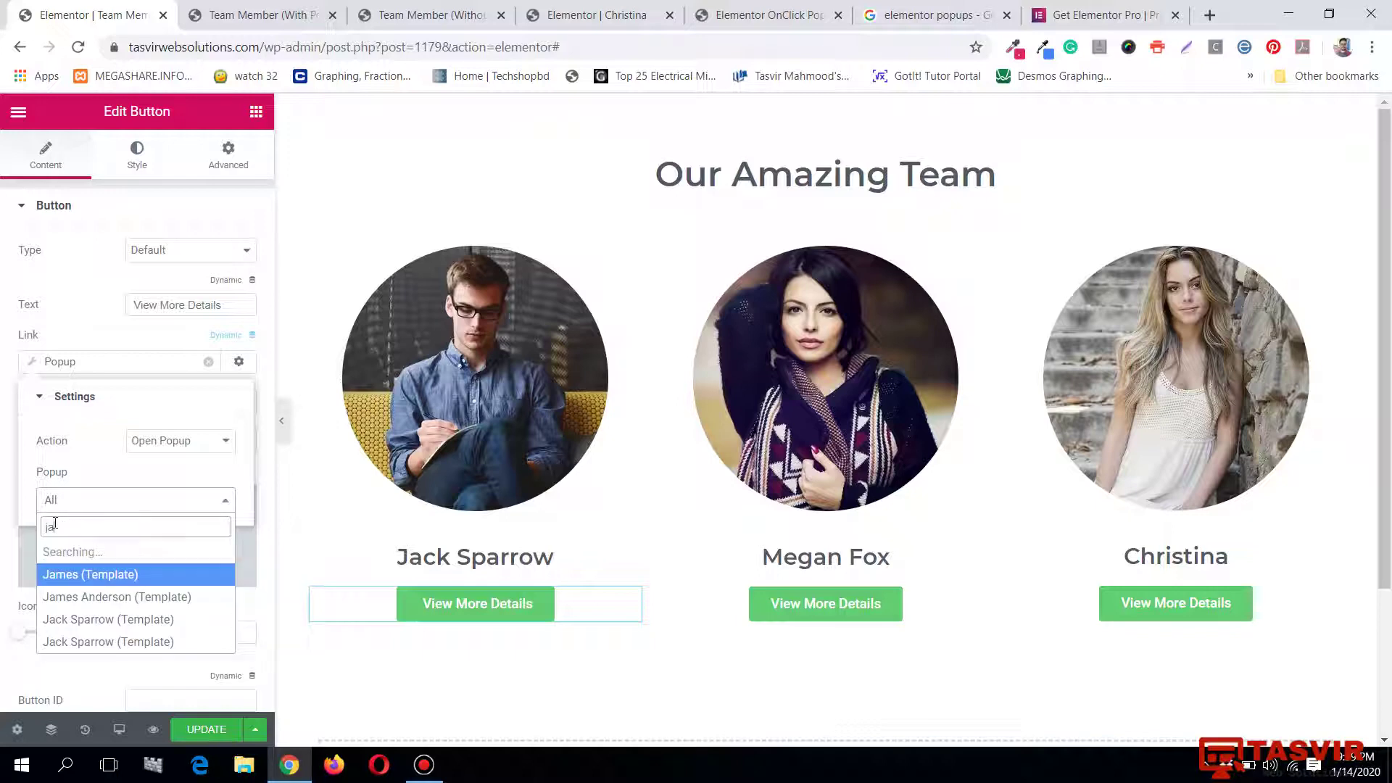
pyautogui.write('k')
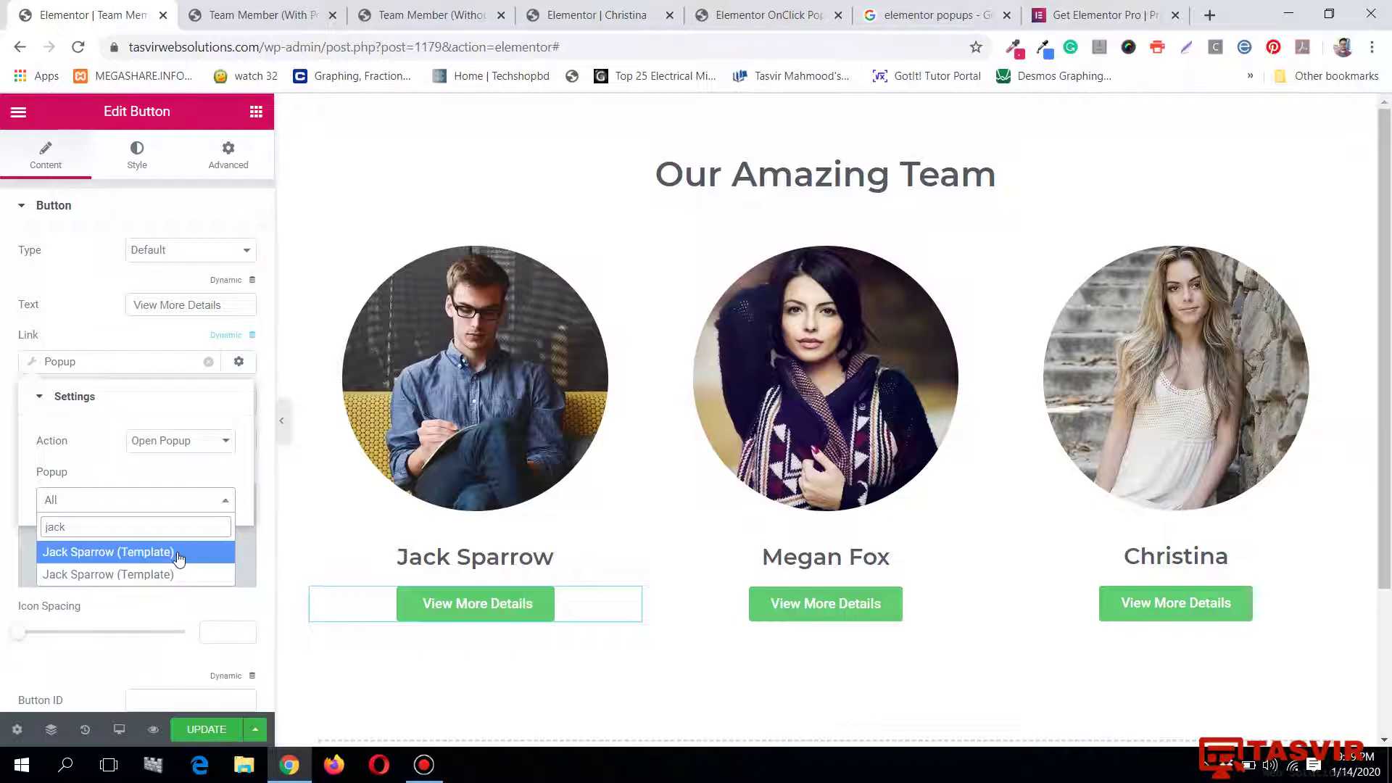
pyautogui.click(179, 552)
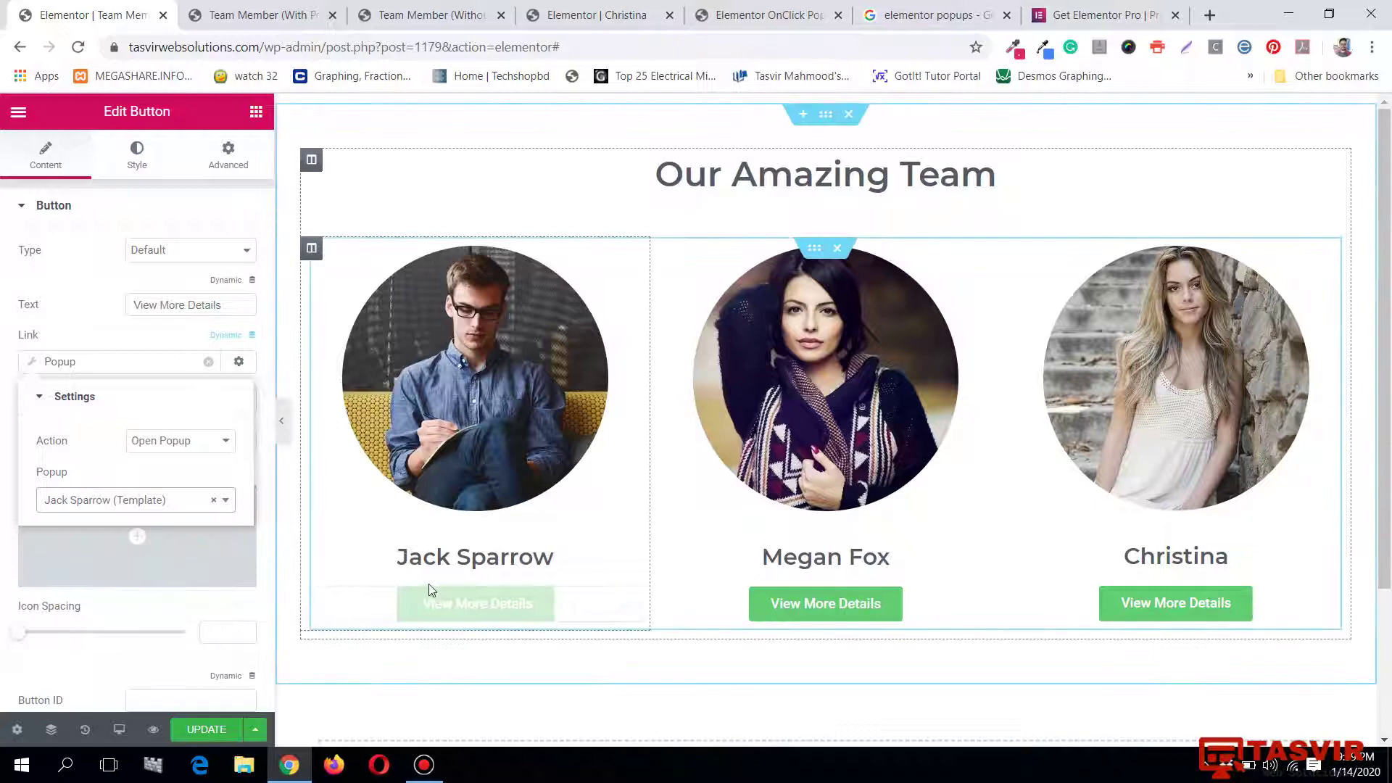
# Update the team page, then test the first member's details button and close its popup.
pyautogui.click(210, 730)
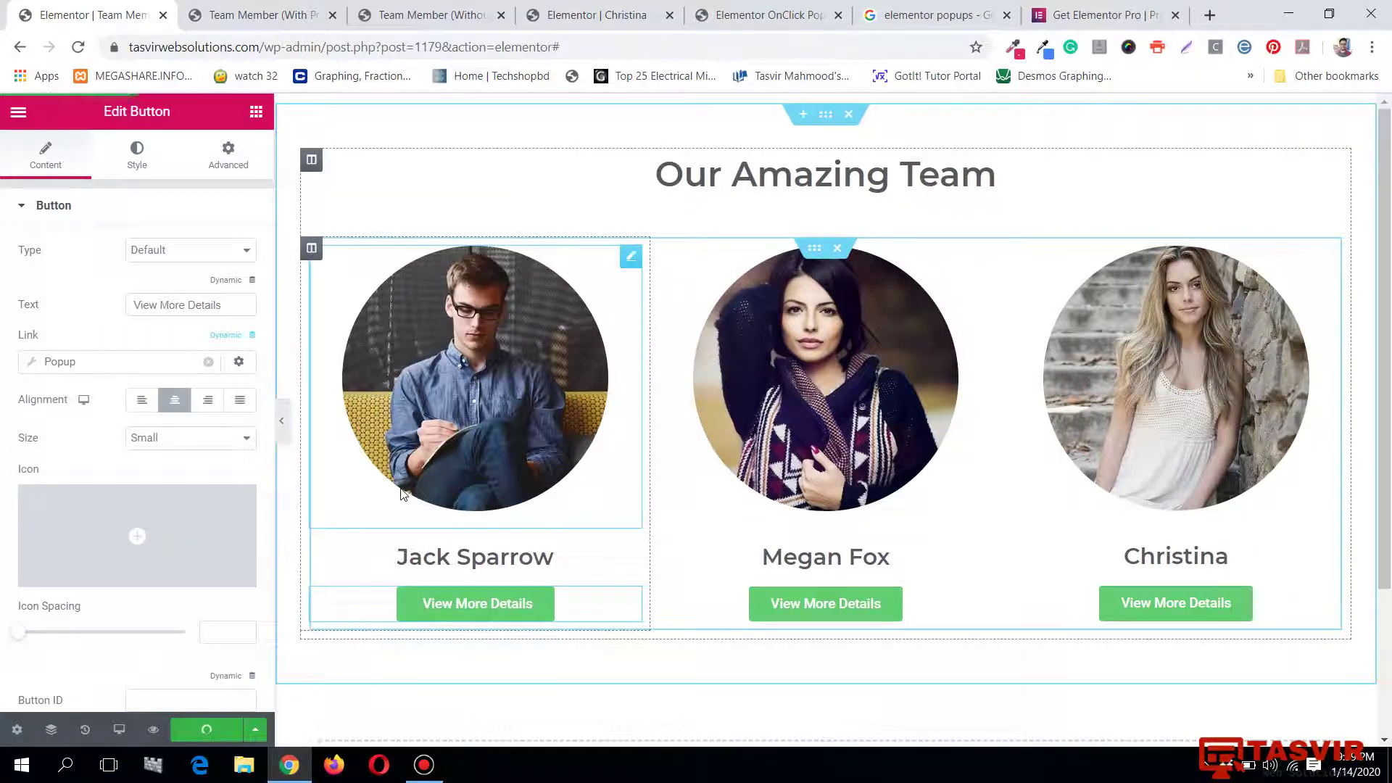
pyautogui.click(517, 614)
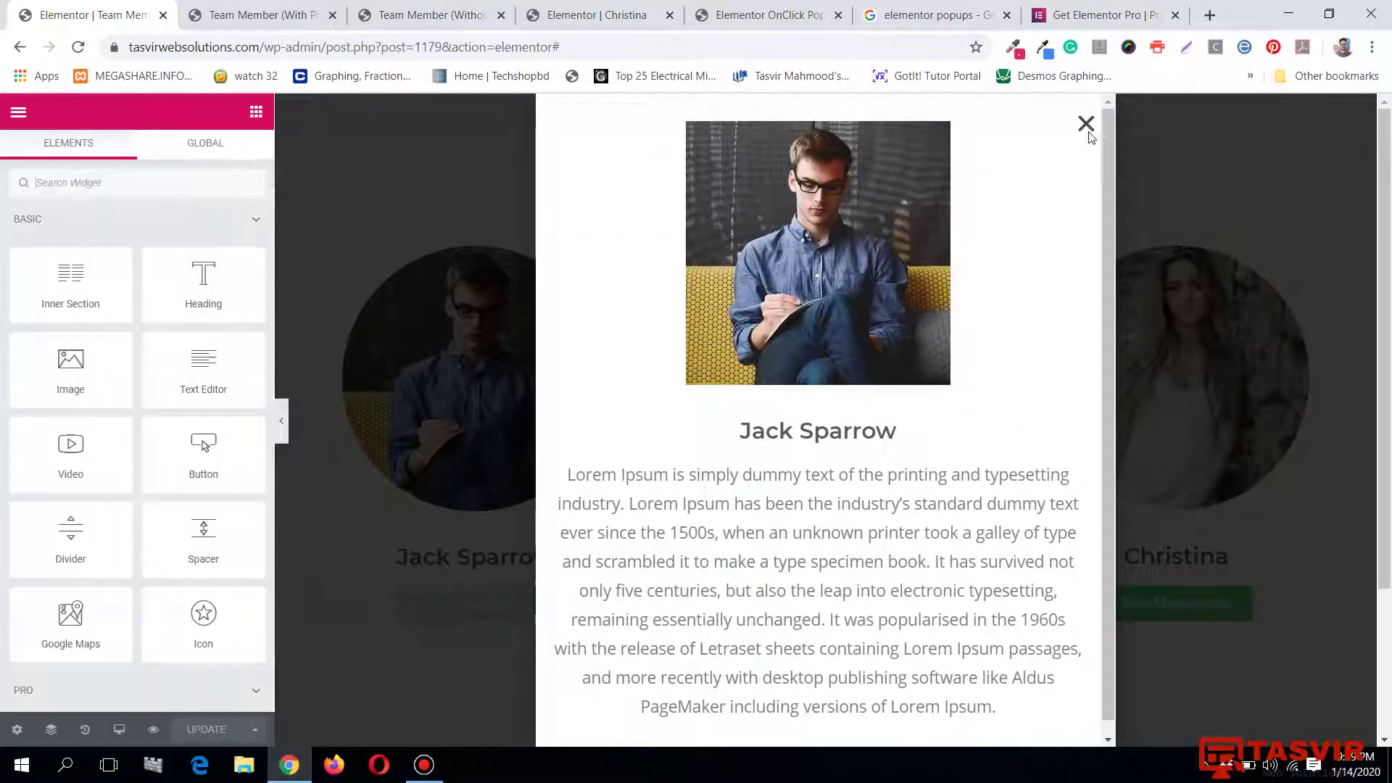
pyautogui.click(1086, 125)
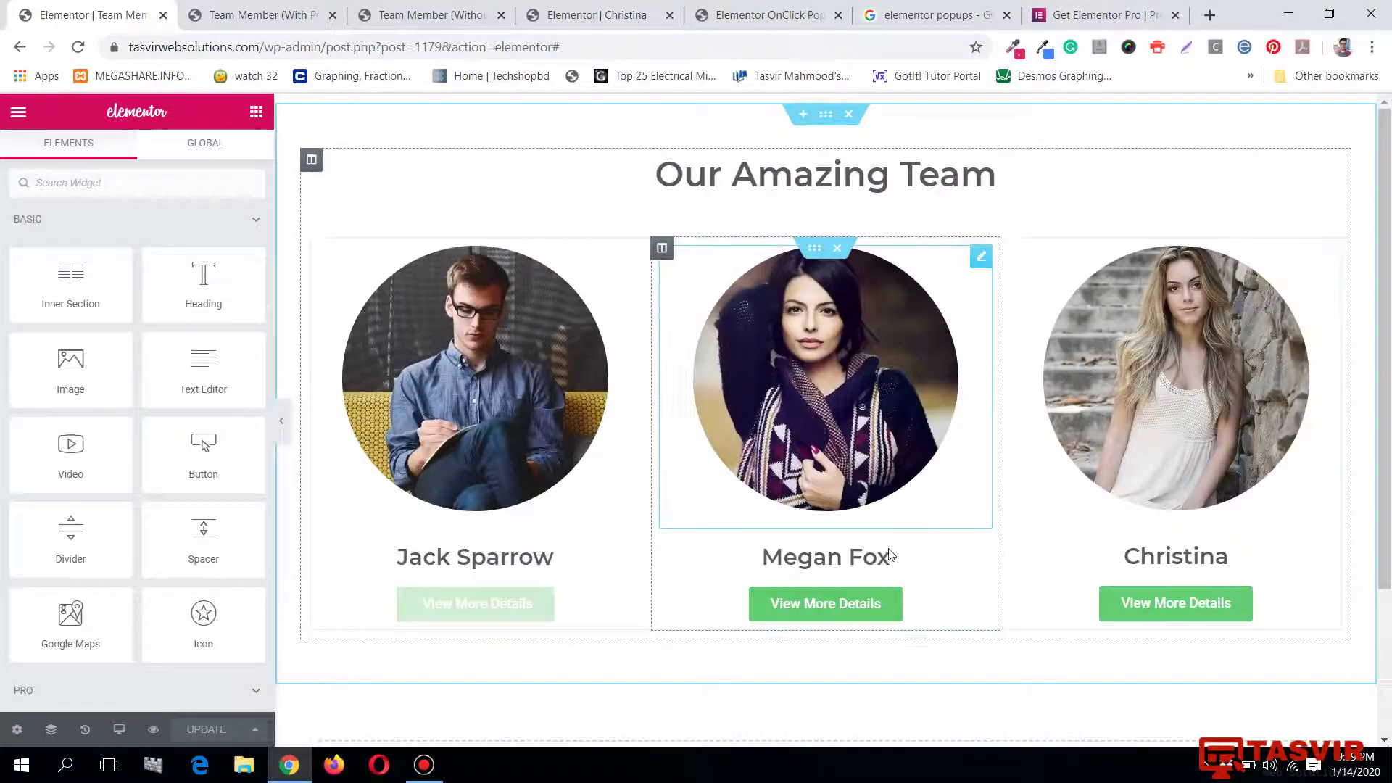
# Set the link of the View More Details button under Megan Fox to the dynamic Popup action, keeping the button in her column.
pyautogui.click(897, 607)
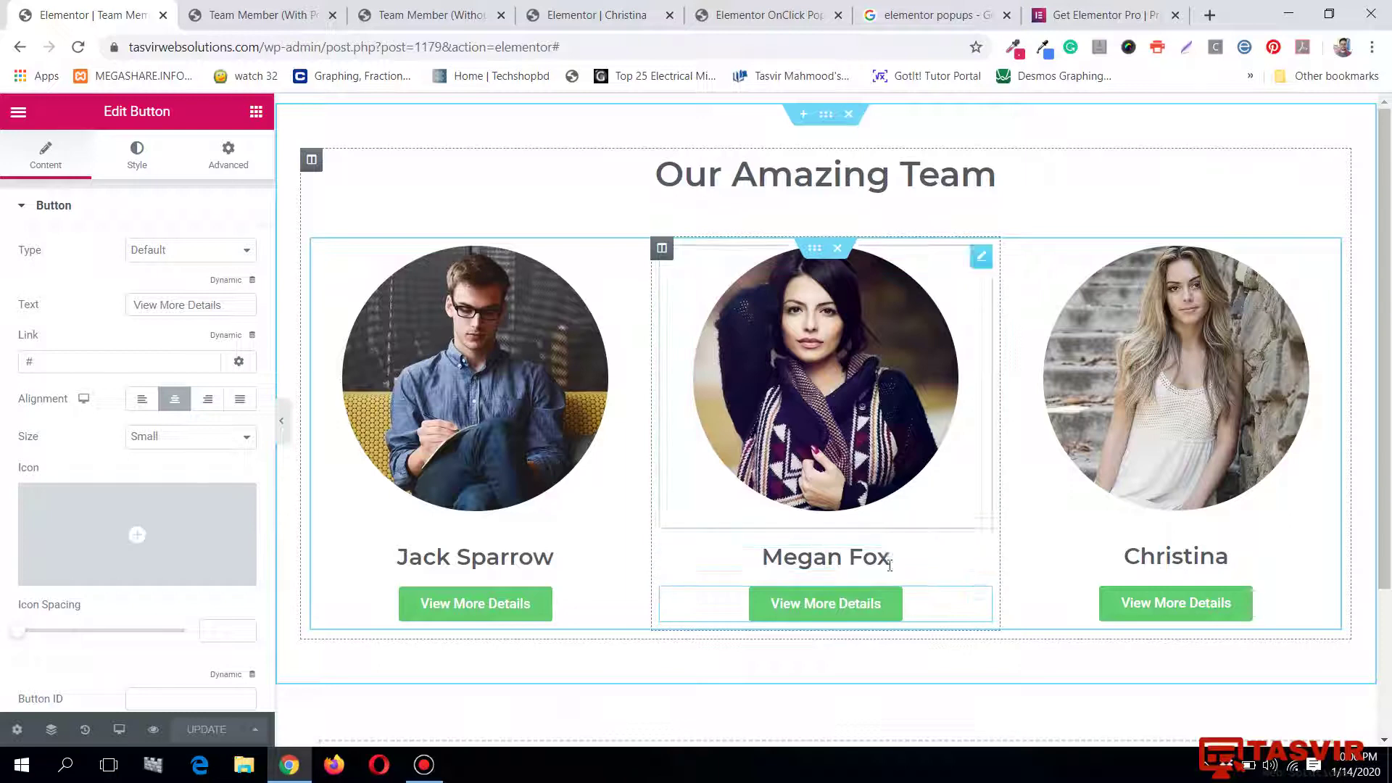
pyautogui.moveTo(985, 600); pyautogui.dragTo(1175, 657)
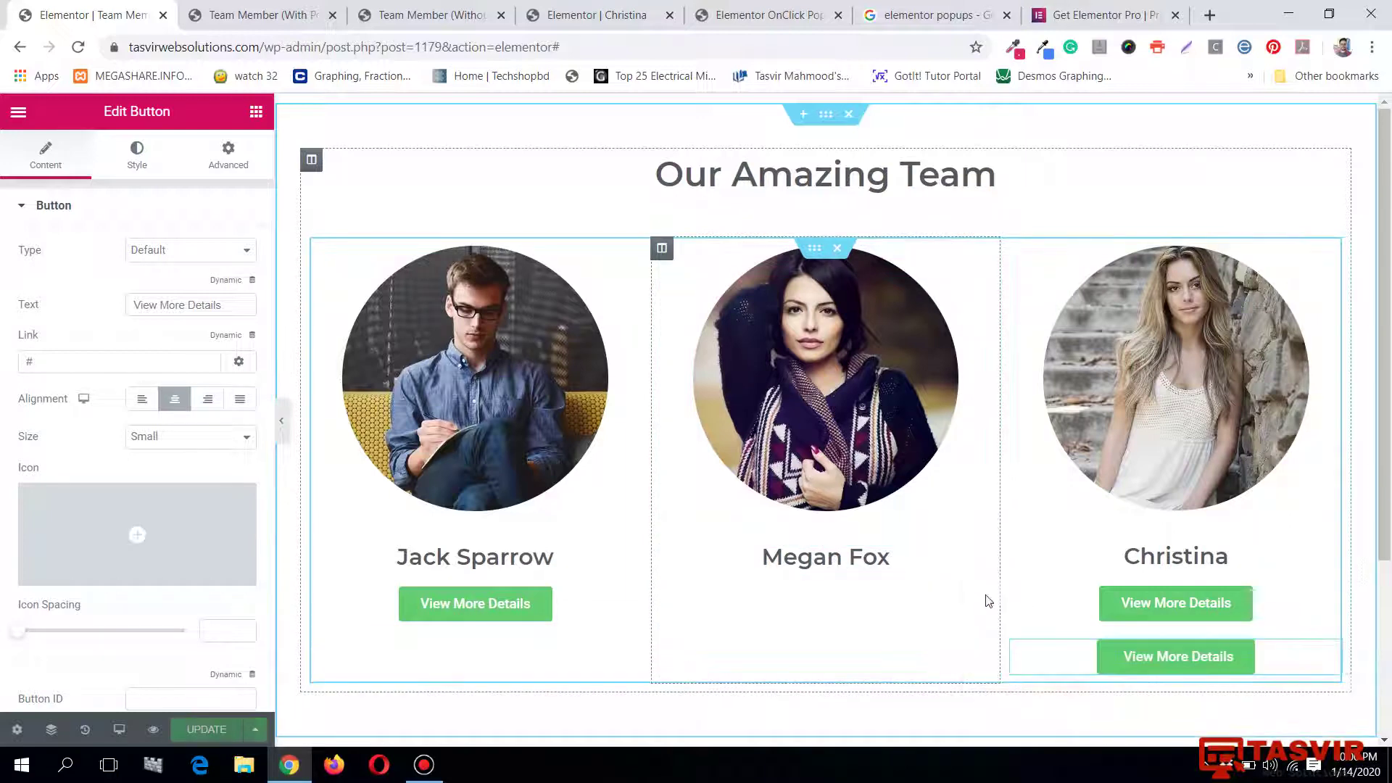
pyautogui.moveTo(1333, 653); pyautogui.dragTo(966, 617)
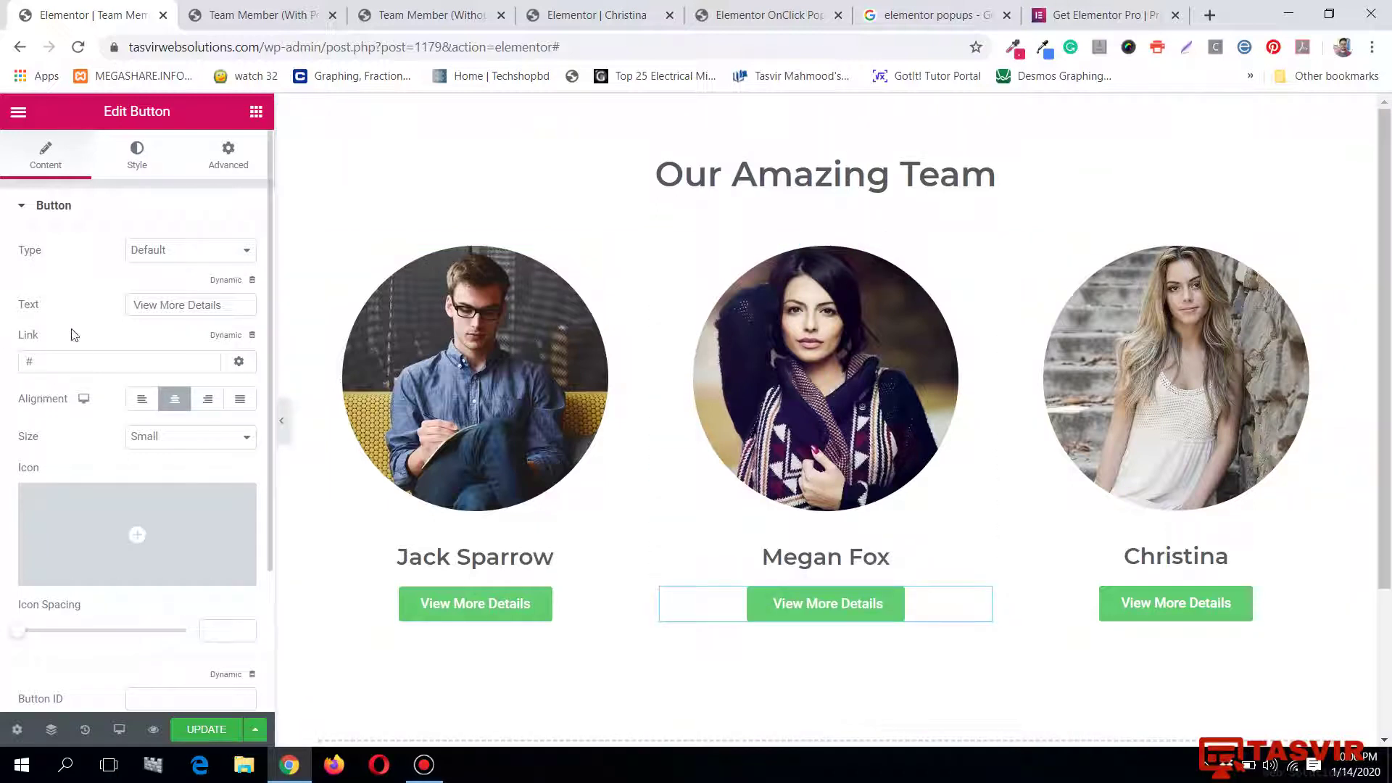
pyautogui.click(216, 337)
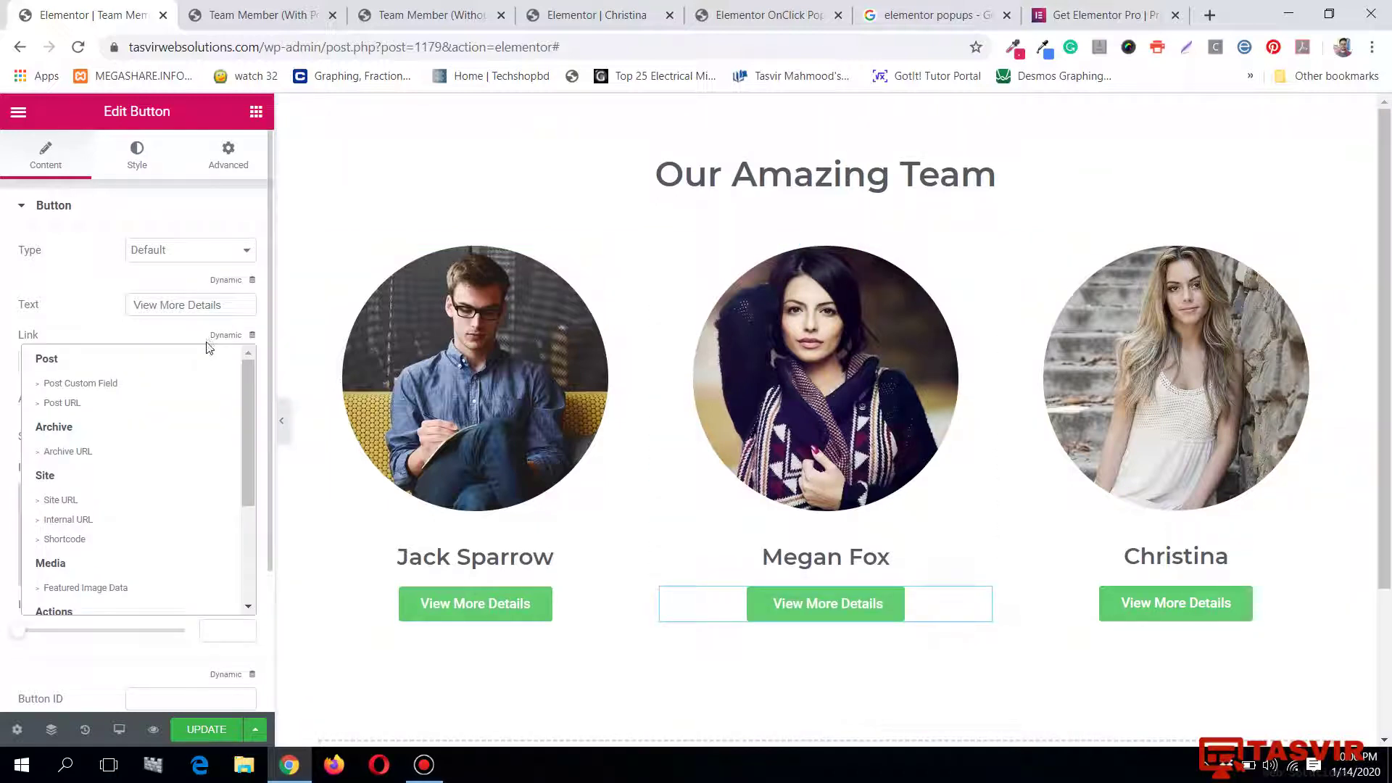
pyautogui.moveTo(244, 364); pyautogui.dragTo(248, 479)
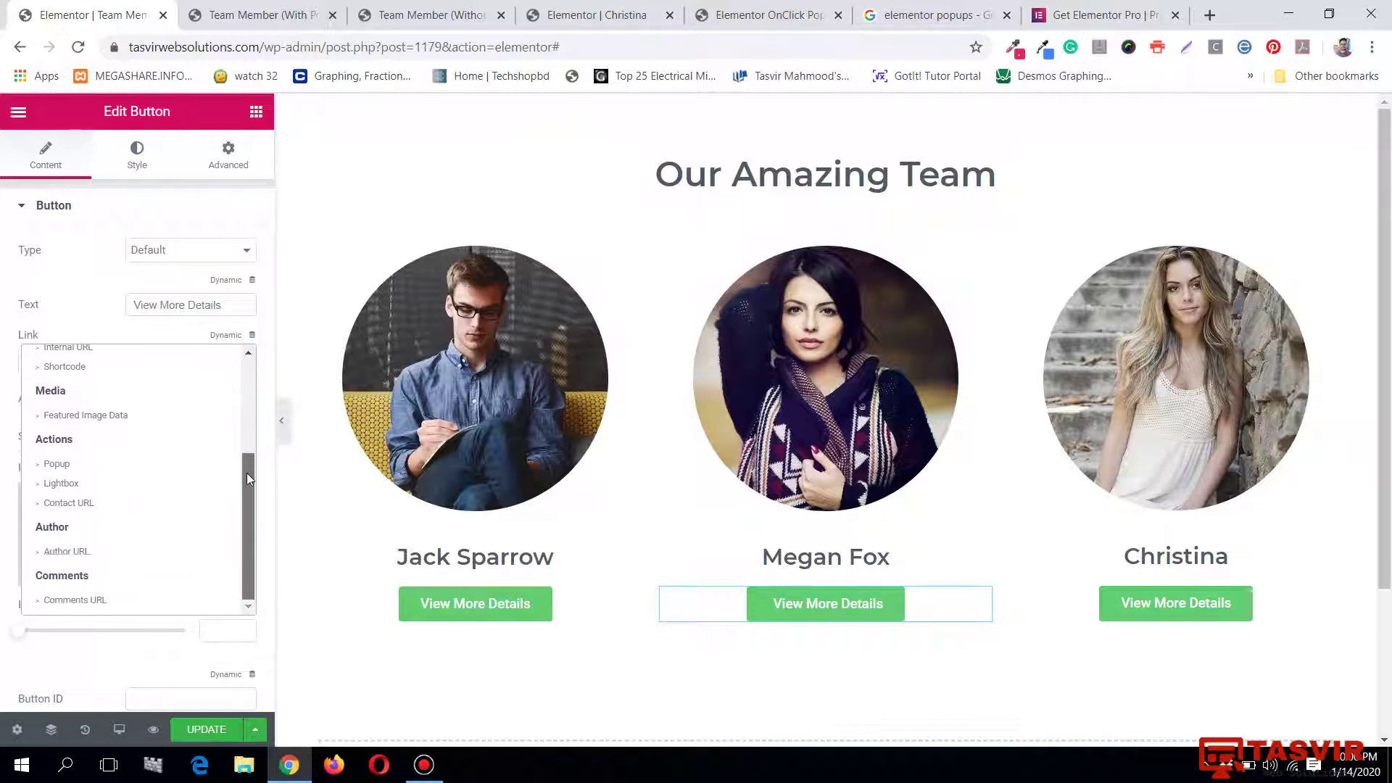
pyautogui.click(58, 465)
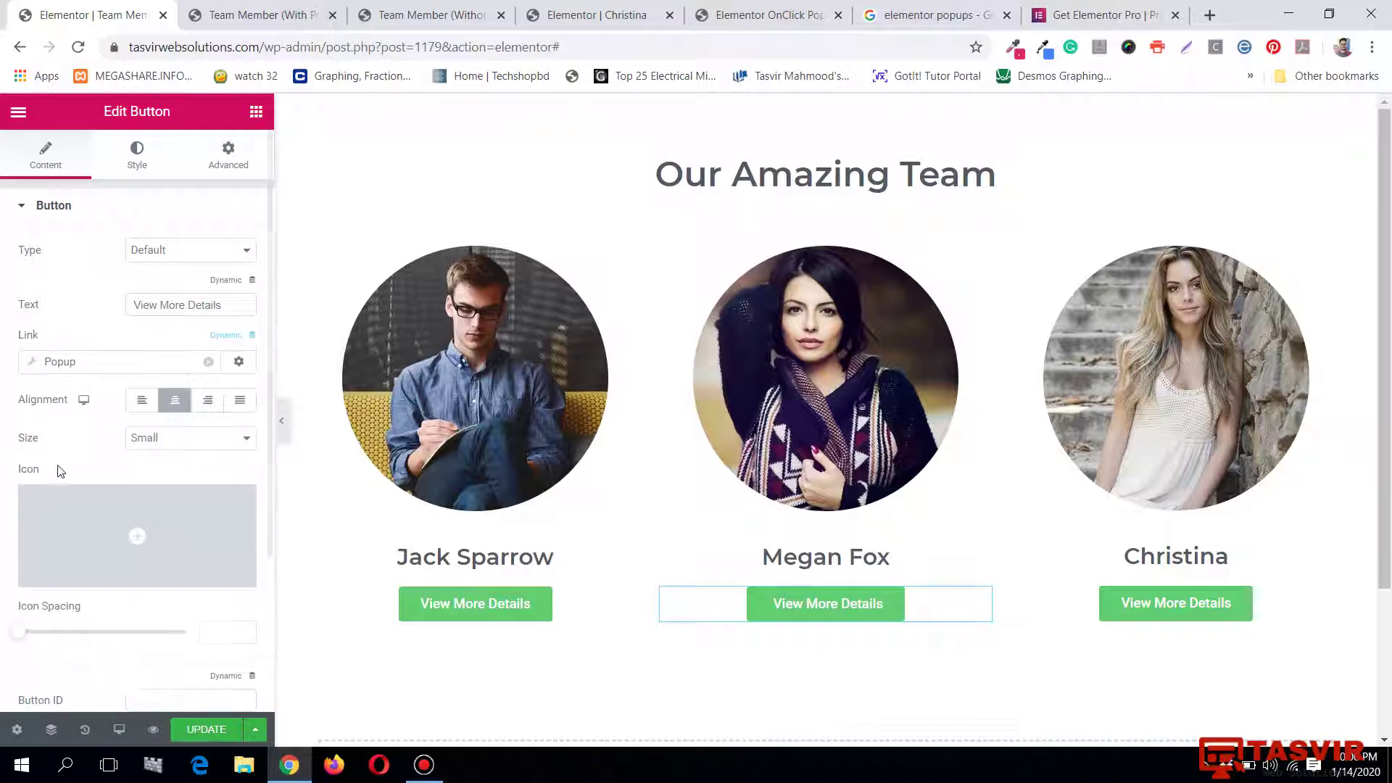
# Find the Megan Fox template and choose it as the popup that the middle button's link opens.
pyautogui.click(30, 367)
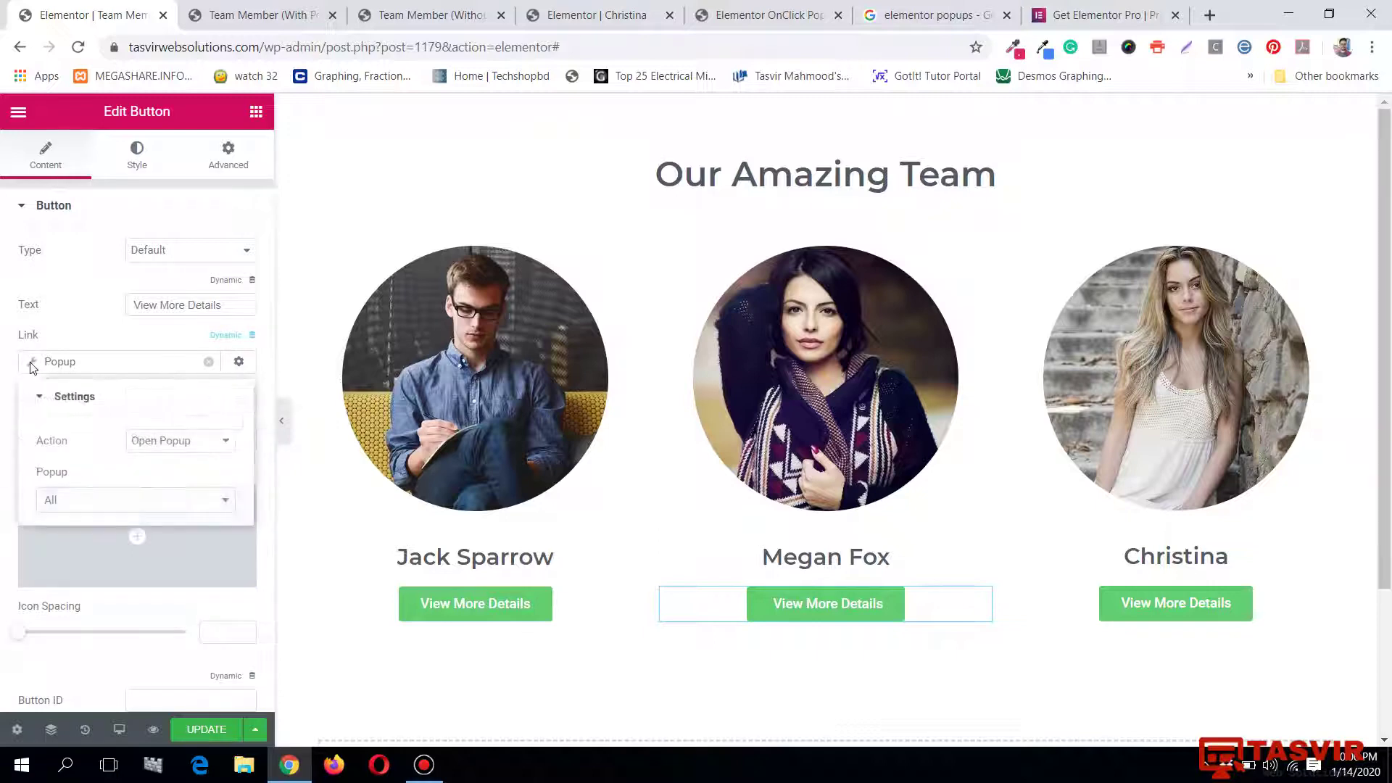
pyautogui.click(70, 501)
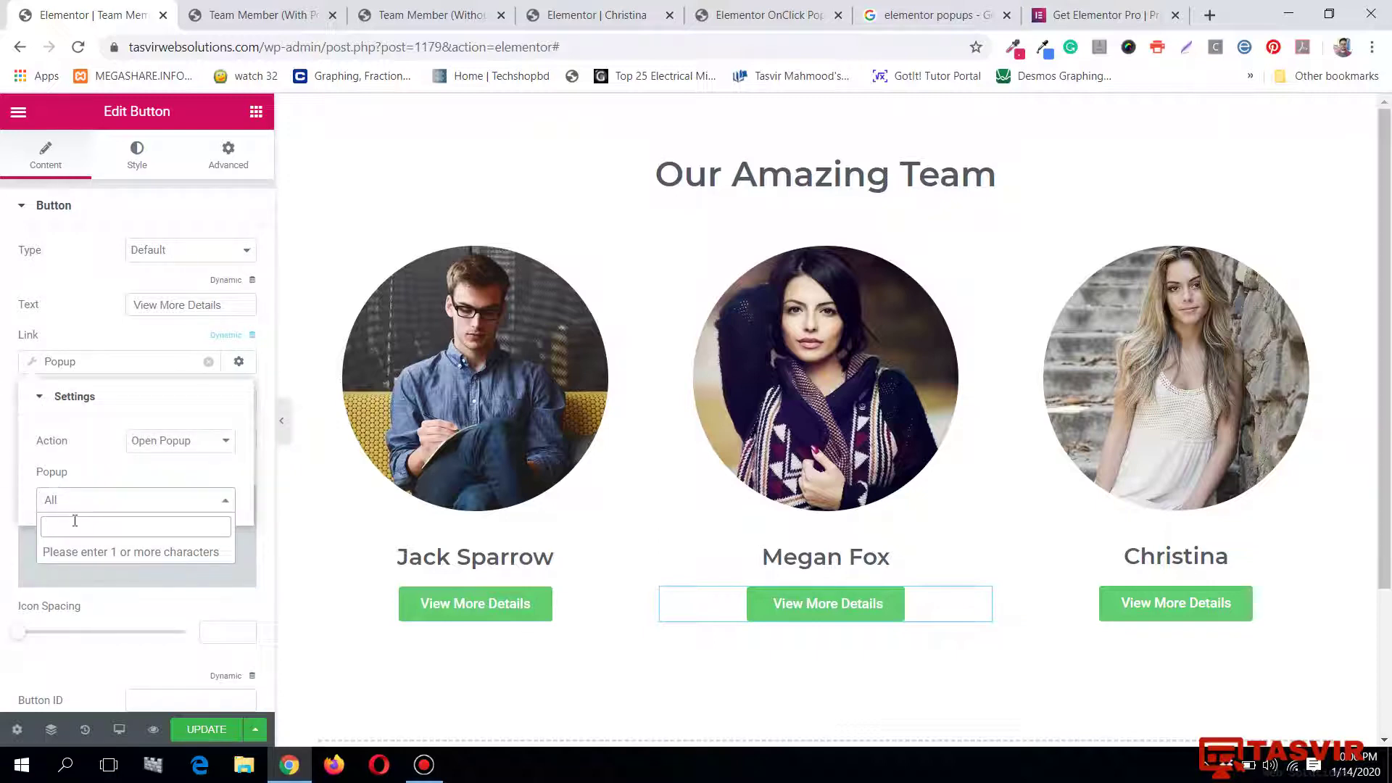
pyautogui.write('mega')
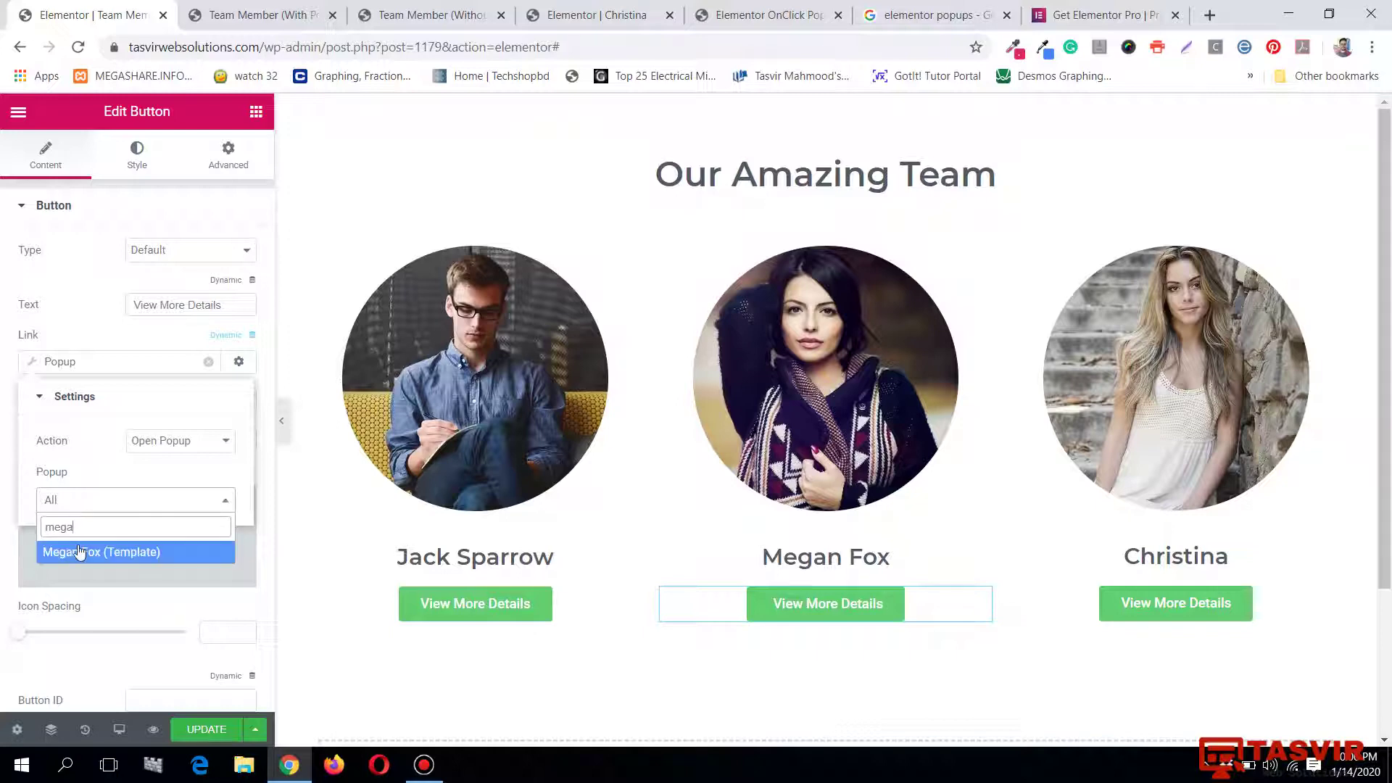
pyautogui.click(79, 553)
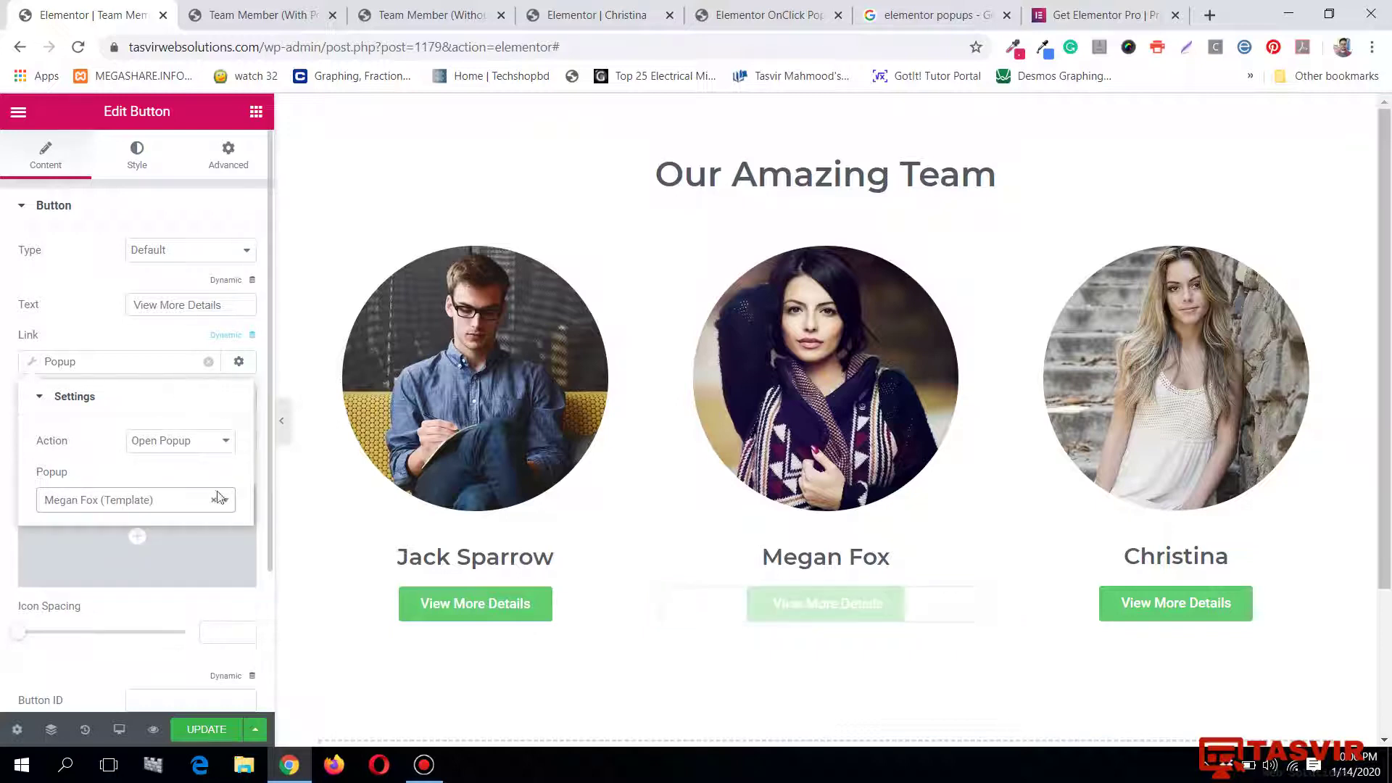
# Update the team page, then test the Megan Fox details button and close its popup.
pyautogui.click(217, 731)
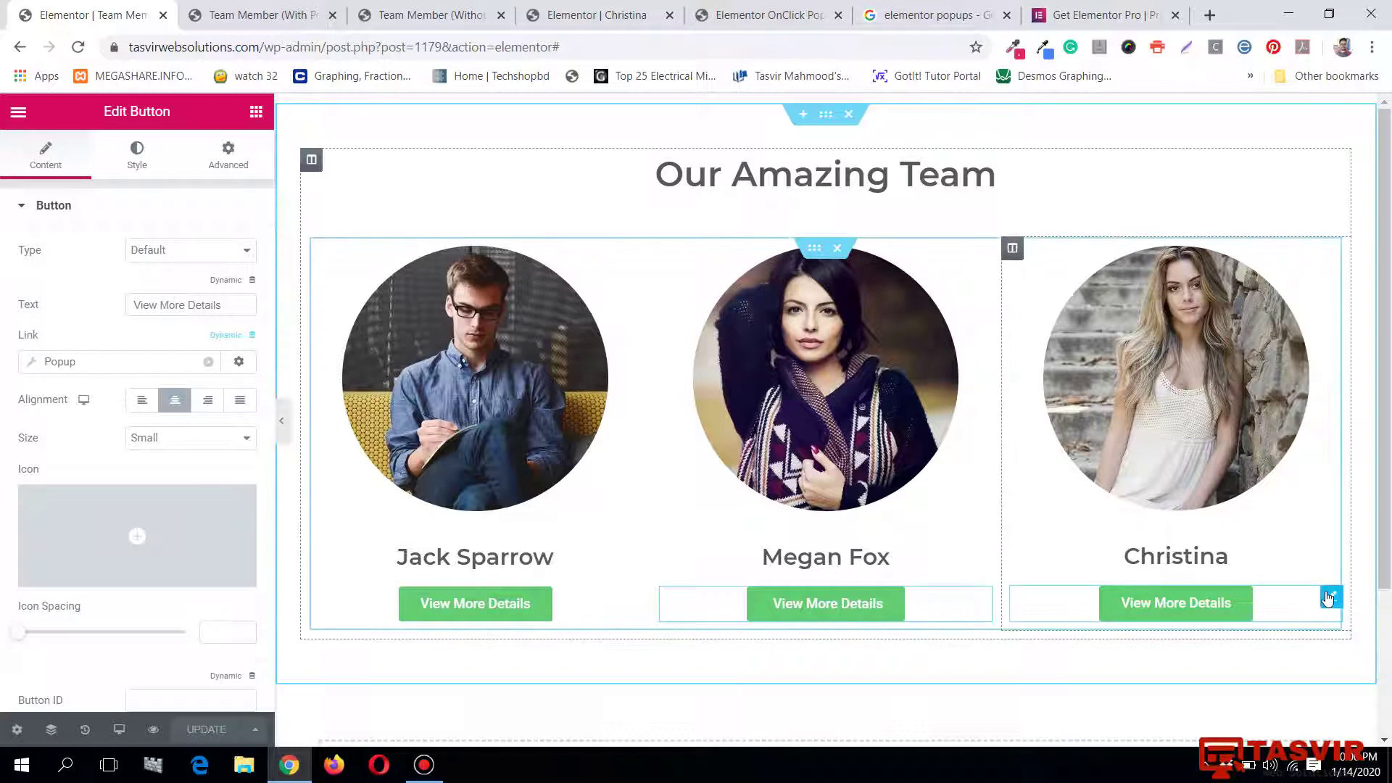
pyautogui.click(783, 602)
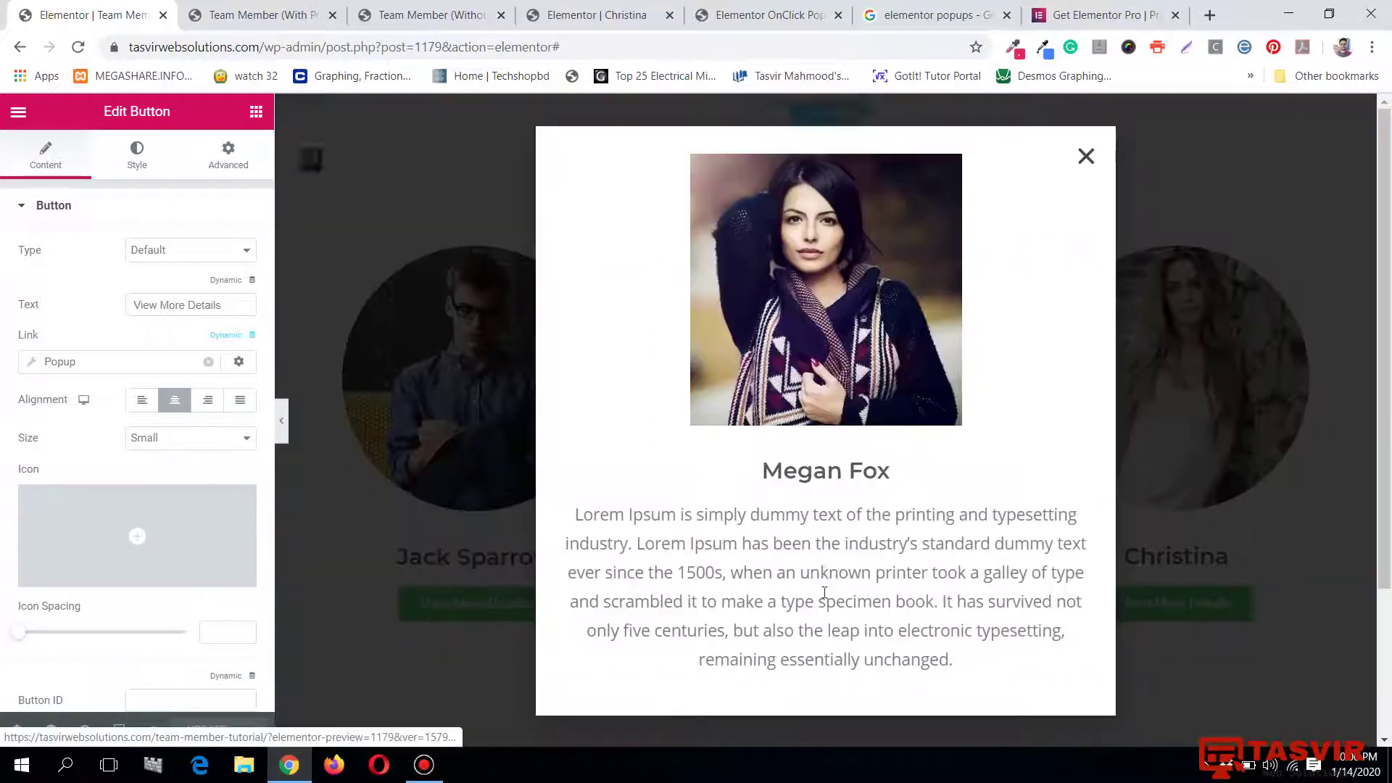
pyautogui.click(1086, 159)
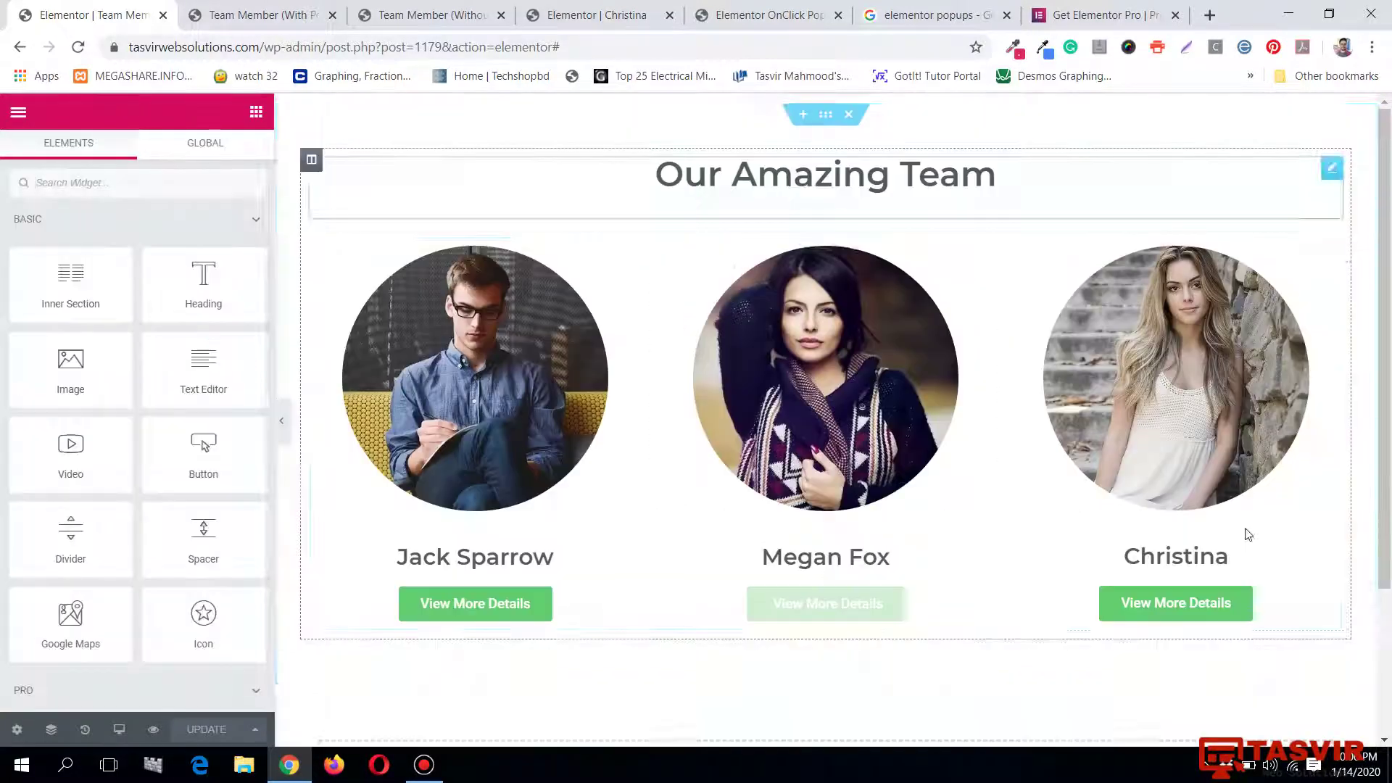
# Set the link of the third team member's View More Details button to the dynamic Popup action.
pyautogui.click(1243, 605)
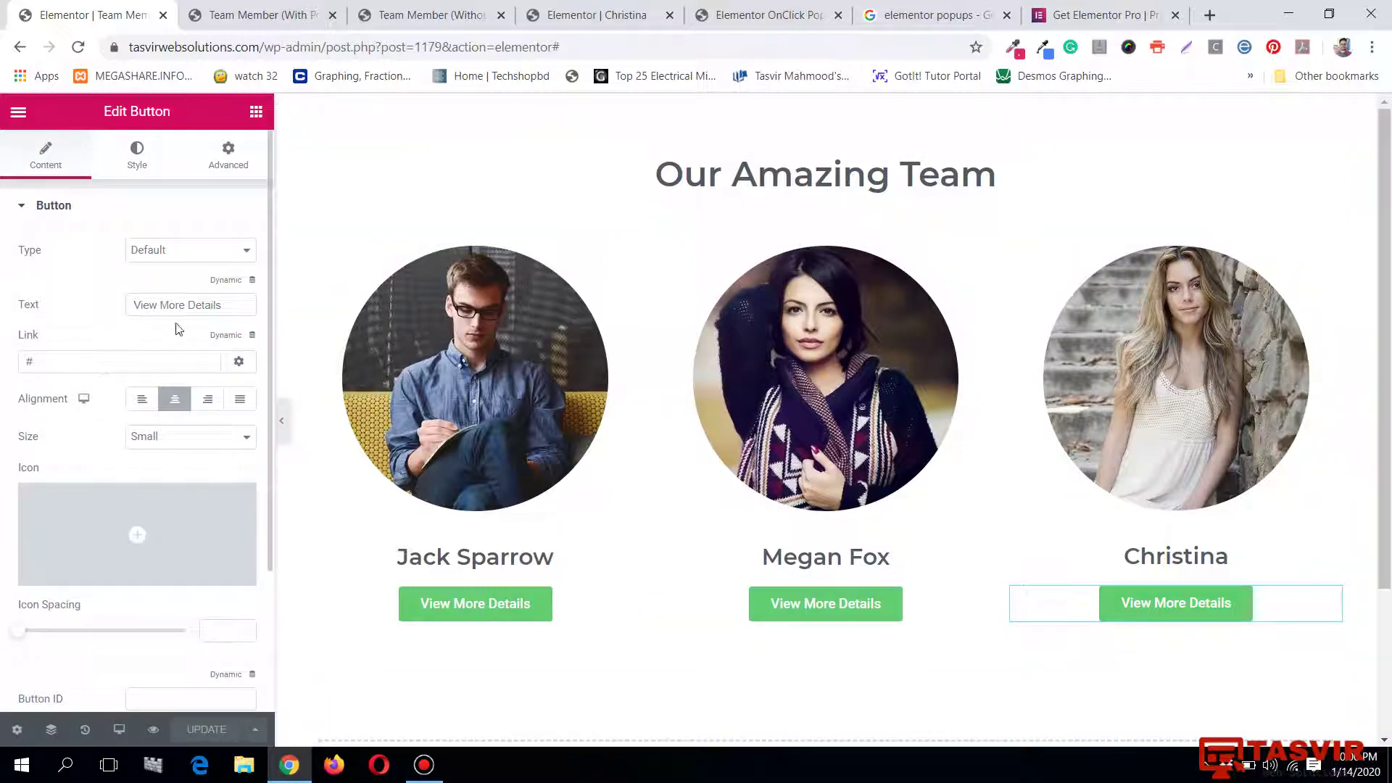
pyautogui.click(223, 338)
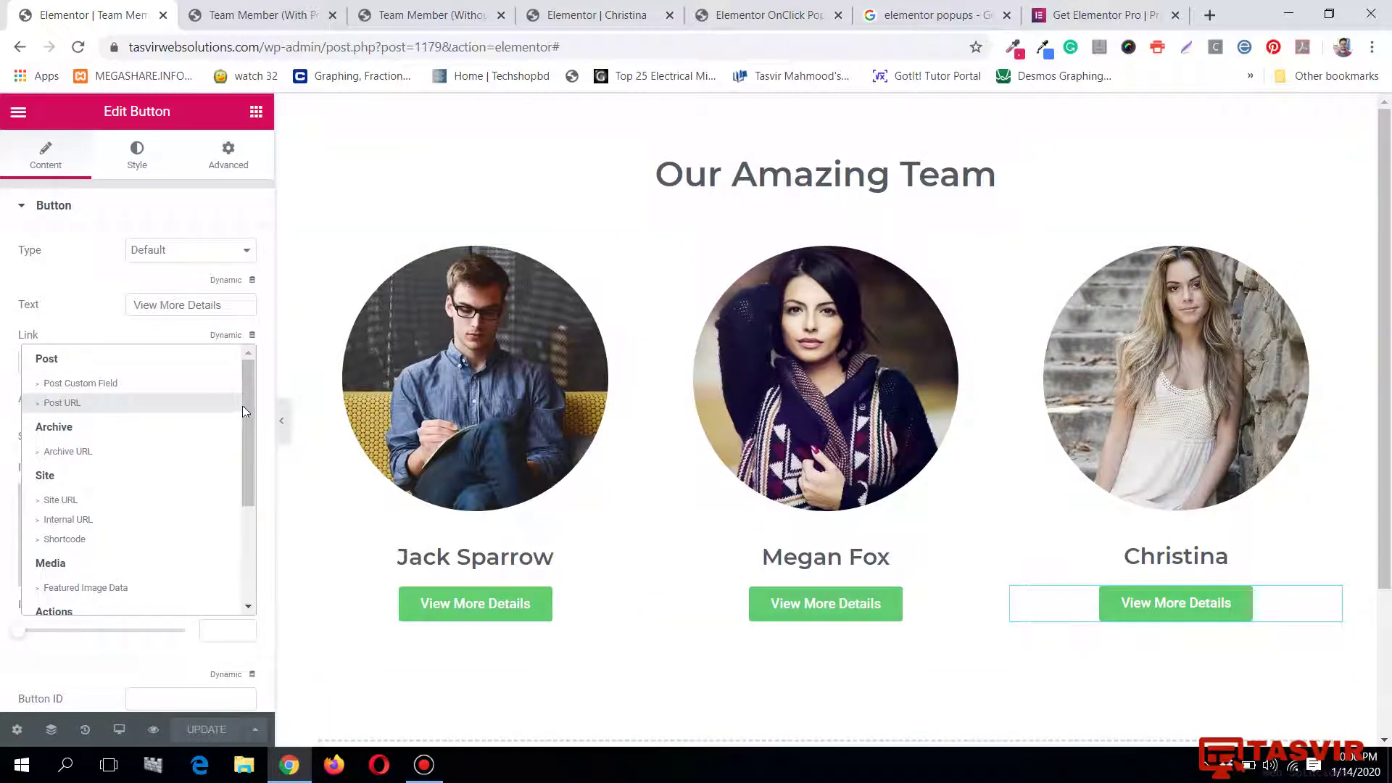
pyautogui.moveTo(247, 378); pyautogui.dragTo(270, 497)
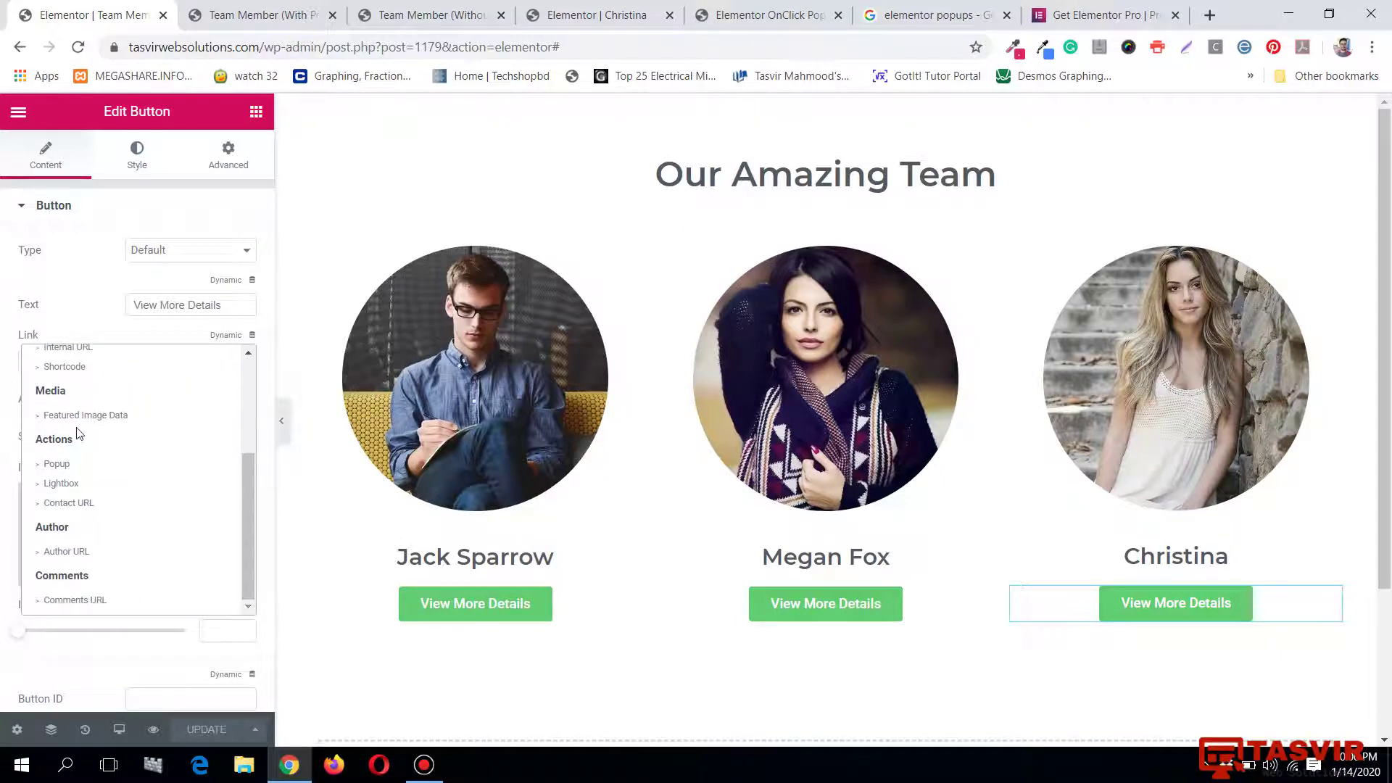
pyautogui.click(77, 468)
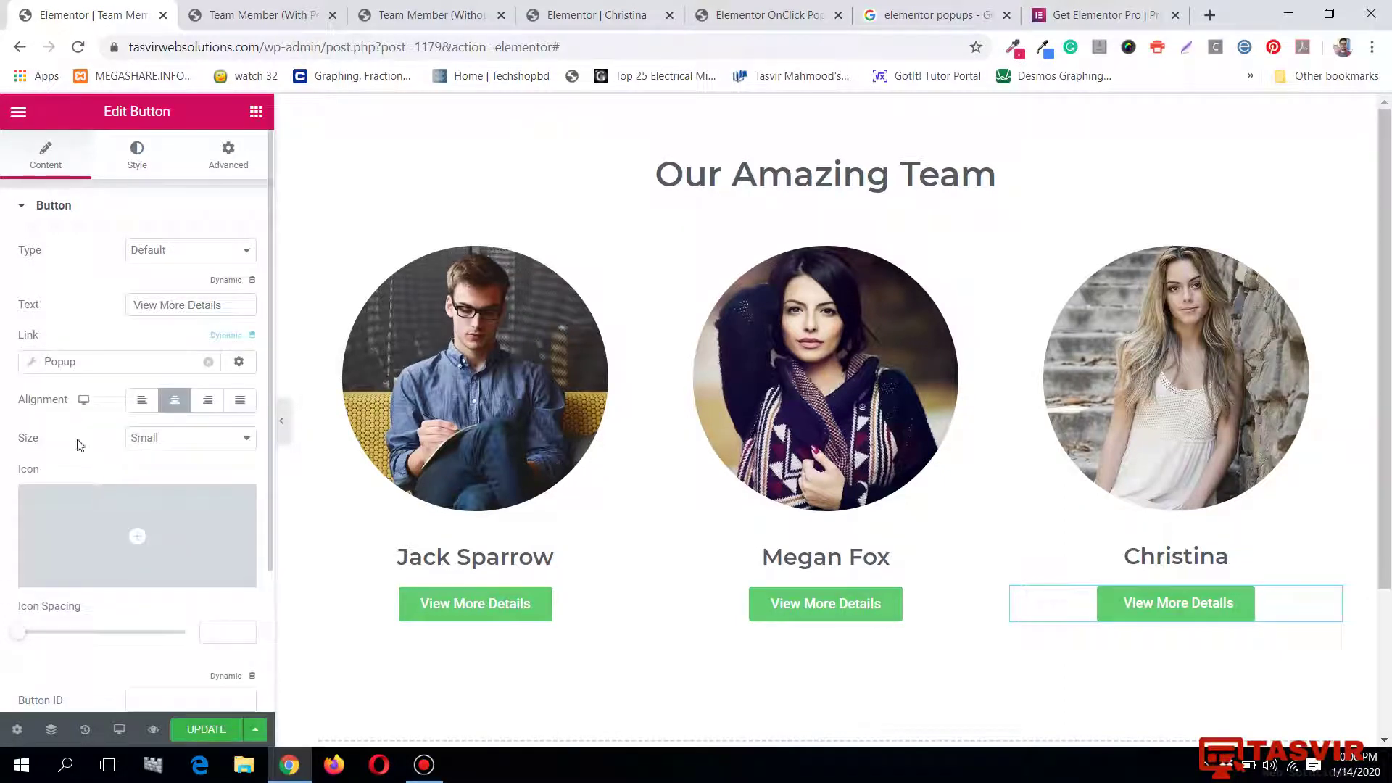
# Find the third member's own template and choose it as the popup that her button's link opens.
pyautogui.click(32, 365)
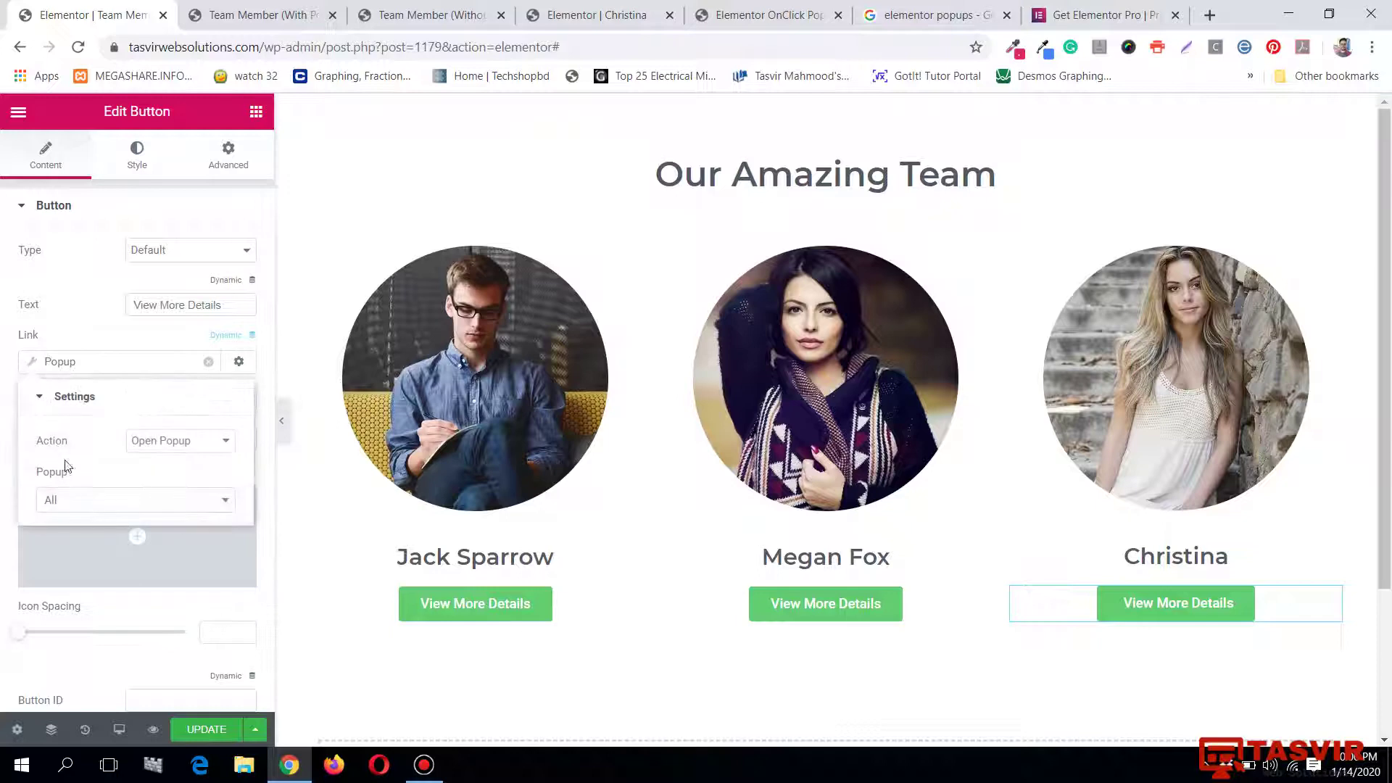
pyautogui.click(93, 501)
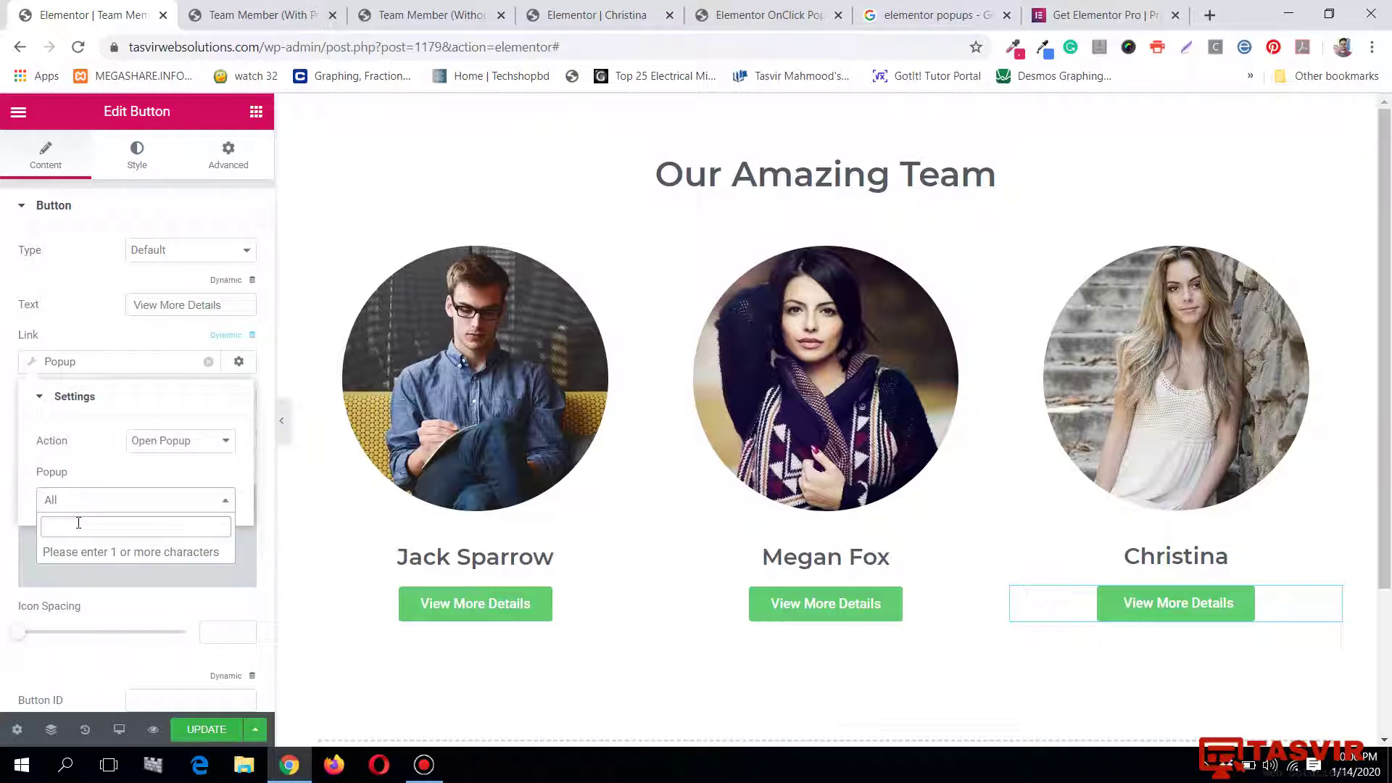
pyautogui.write('ch')
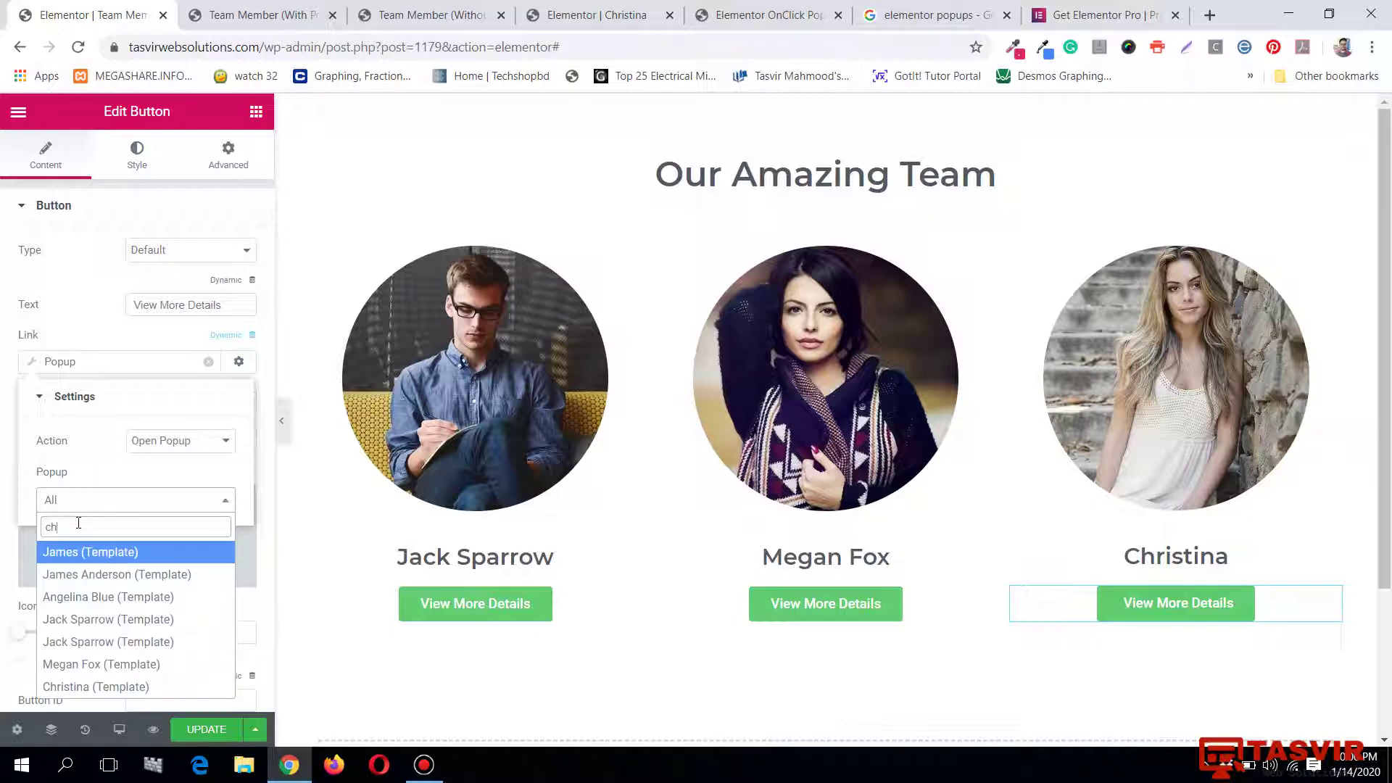
pyautogui.write('ris')
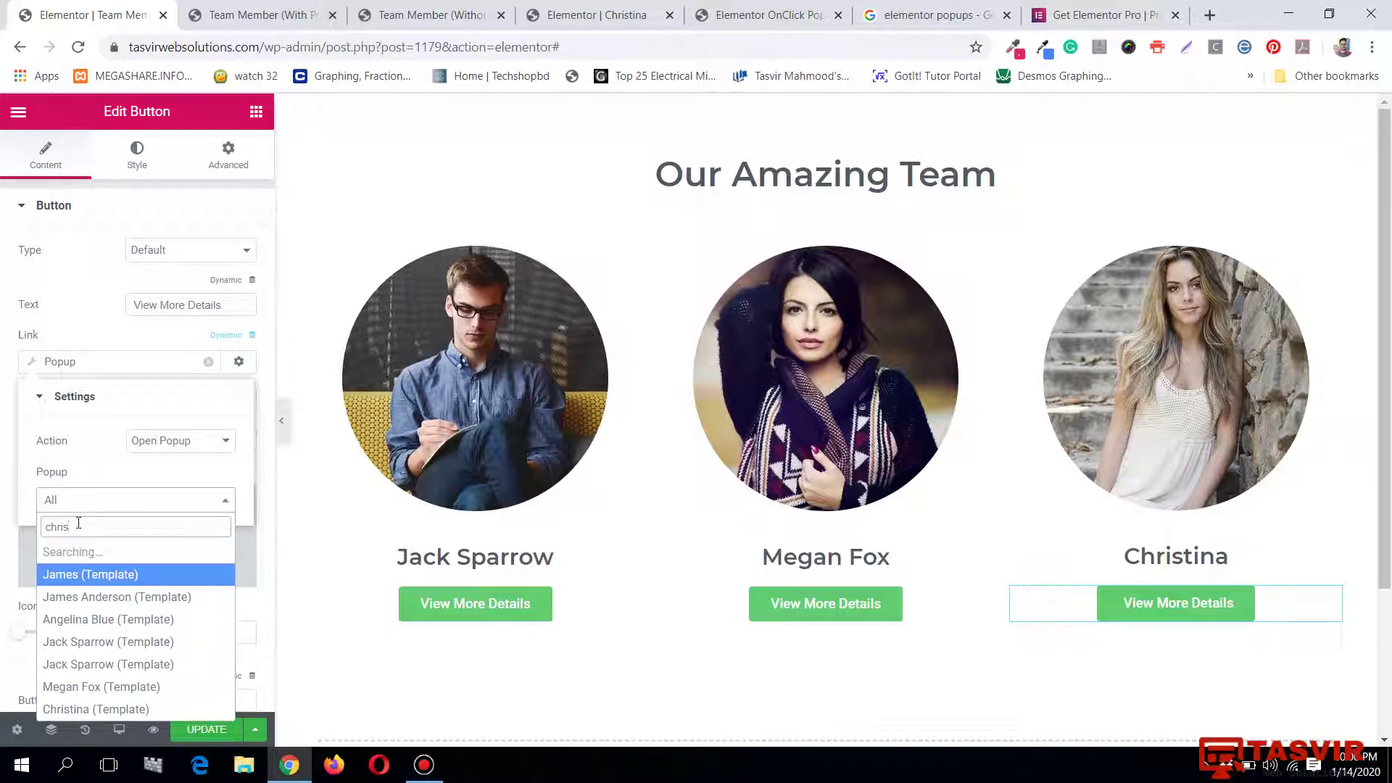
pyautogui.click(80, 555)
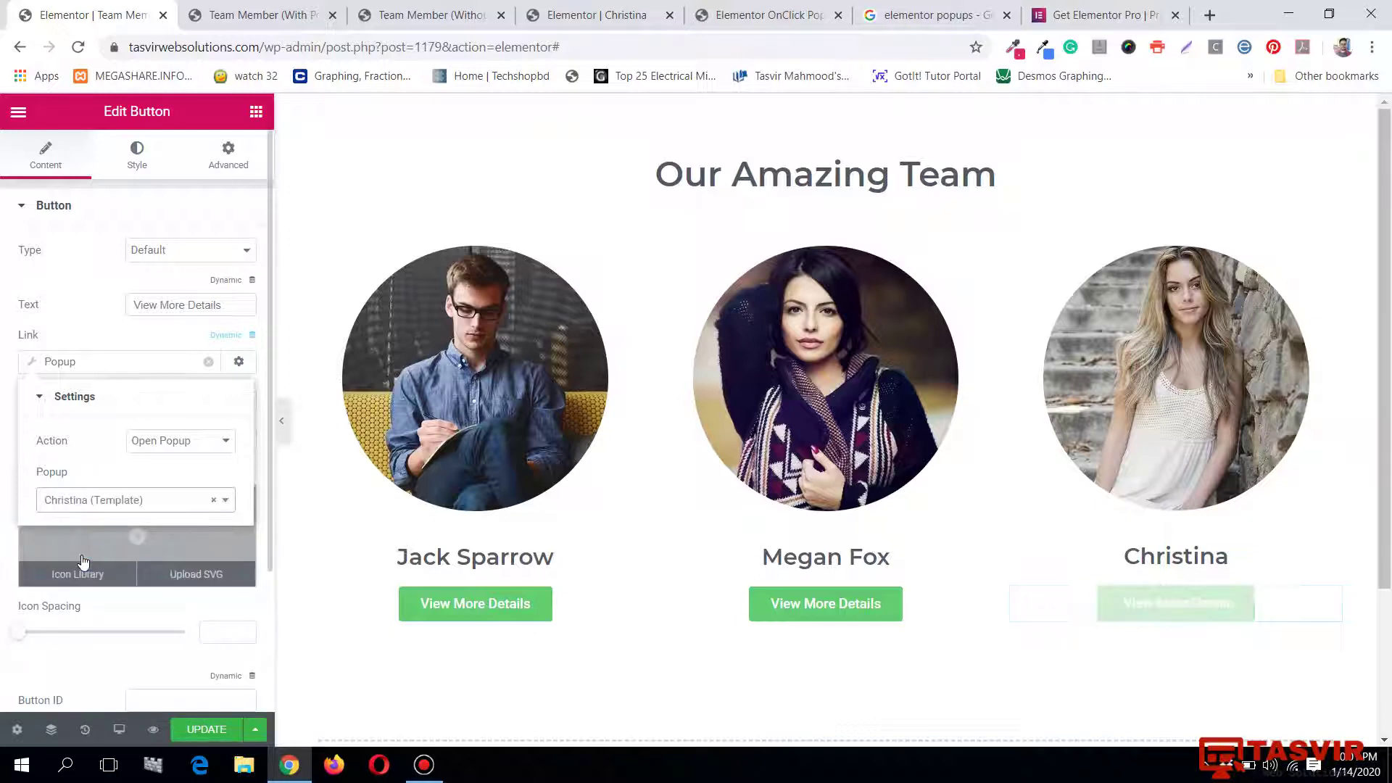
# Update the team page, then test the third member's details button and close its popup.
pyautogui.click(219, 735)
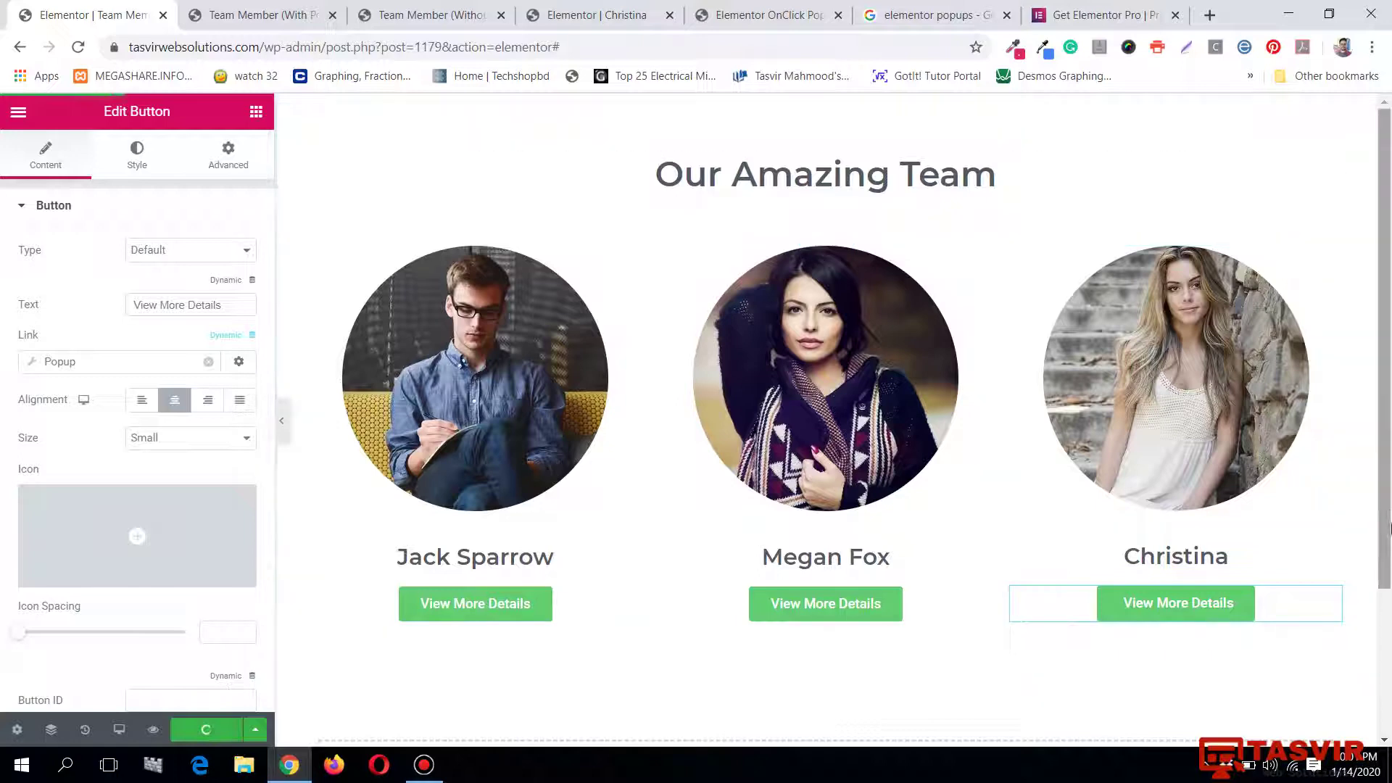
pyautogui.click(1206, 610)
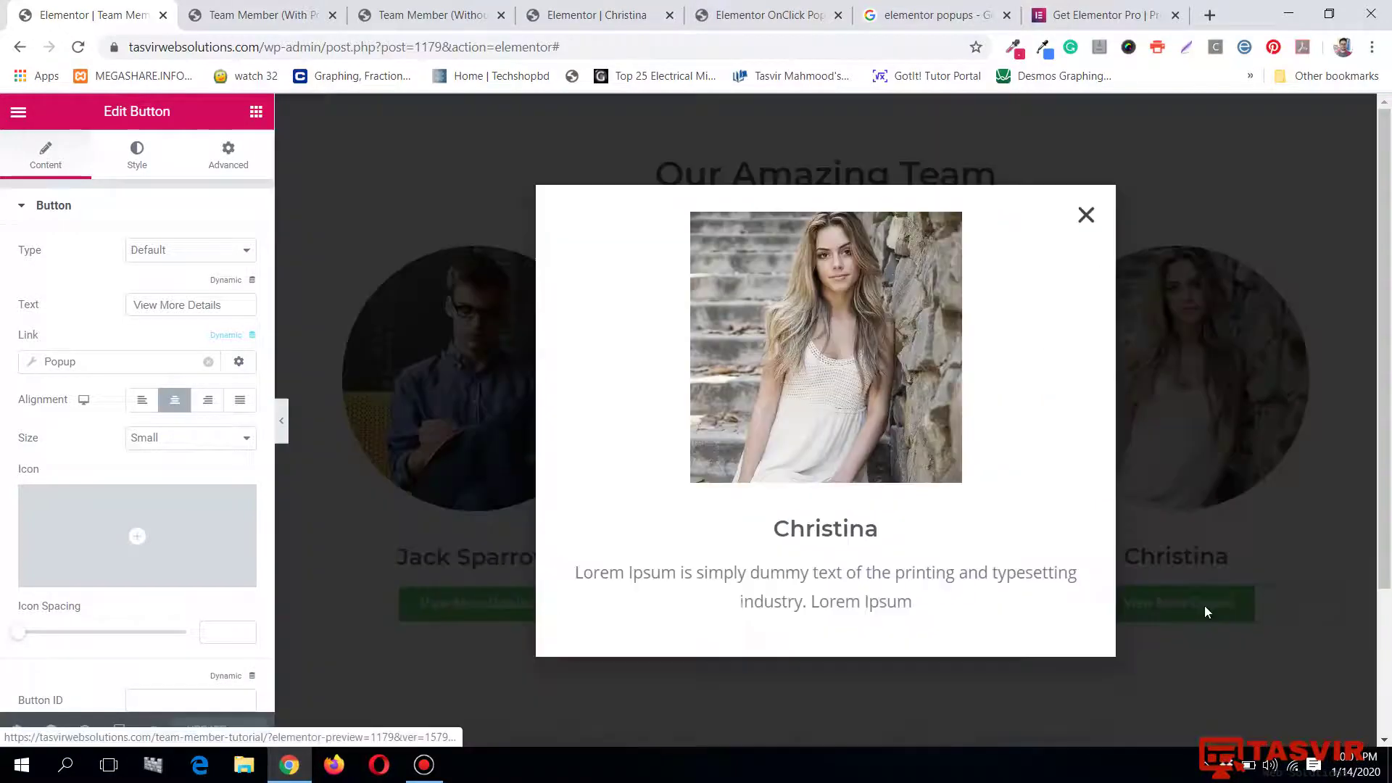
pyautogui.click(1086, 214)
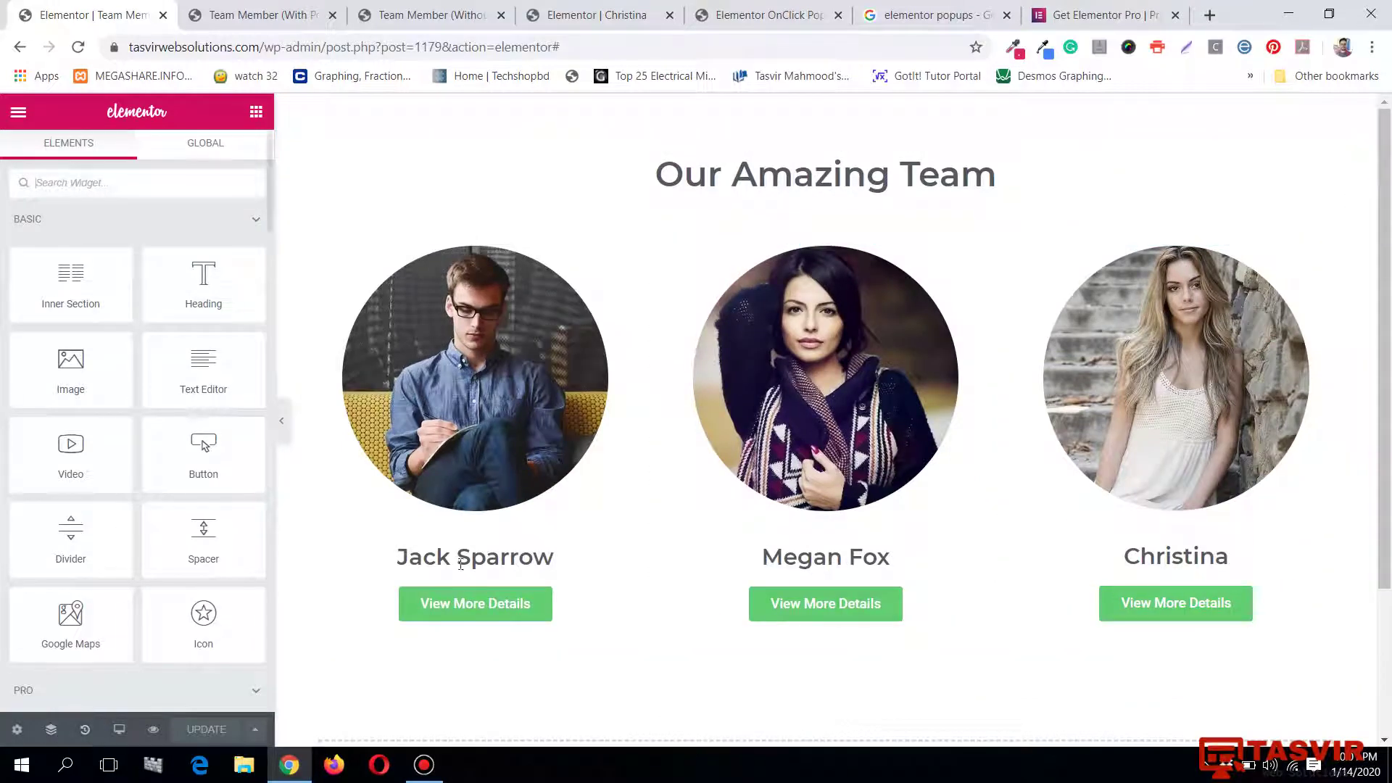
# Switch the page to the Tablet preview, check the full Jack Sparrow popup from his details button, and close it.
pyautogui.click(119, 730)
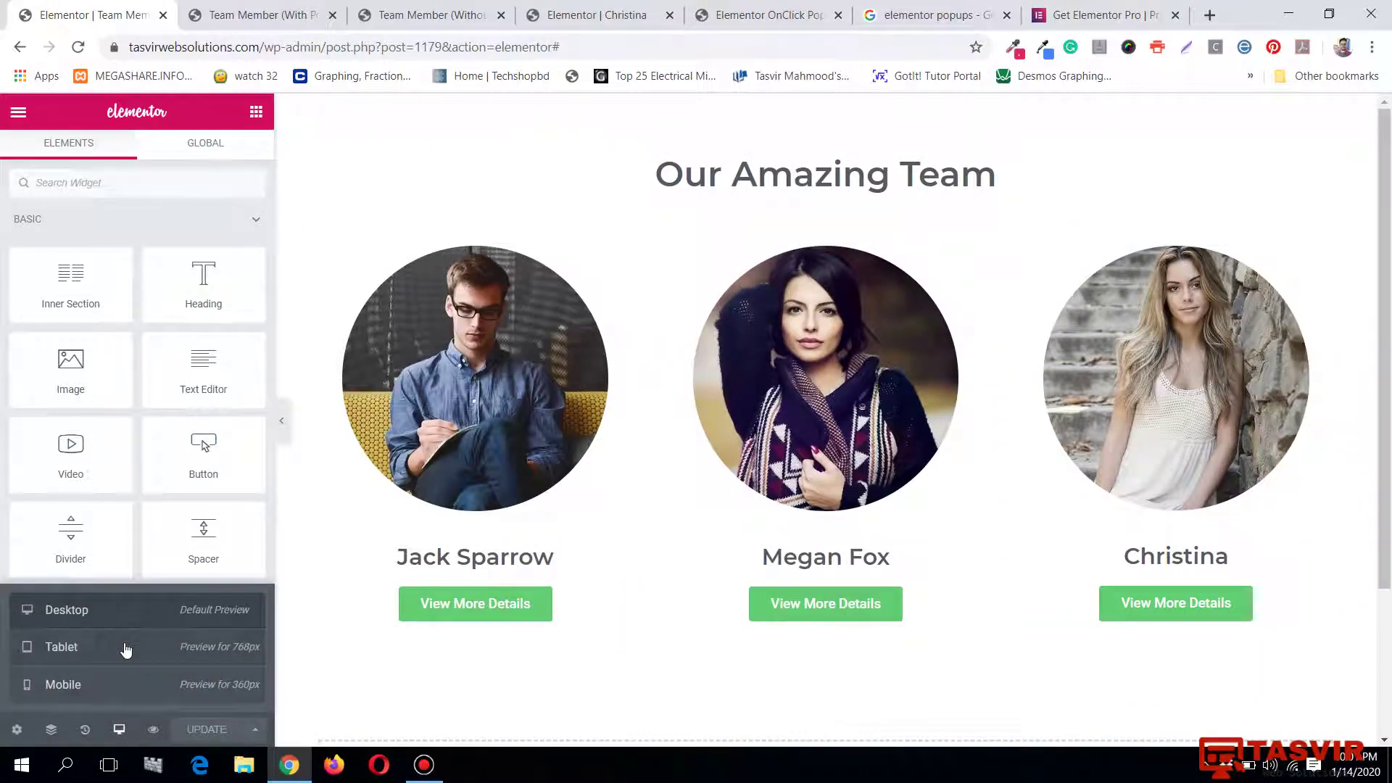
pyautogui.click(126, 648)
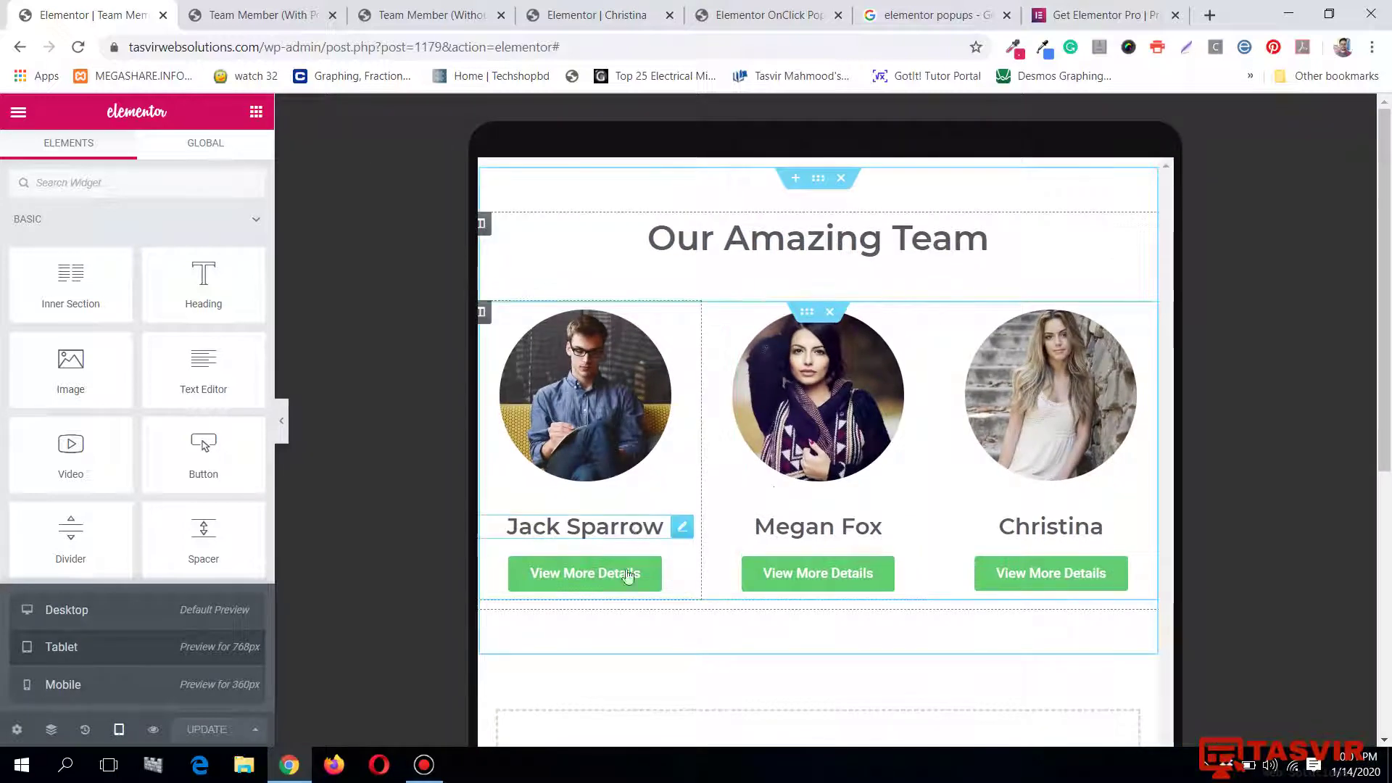
pyautogui.click(611, 582)
pyautogui.scroll(-5, 994, 395)
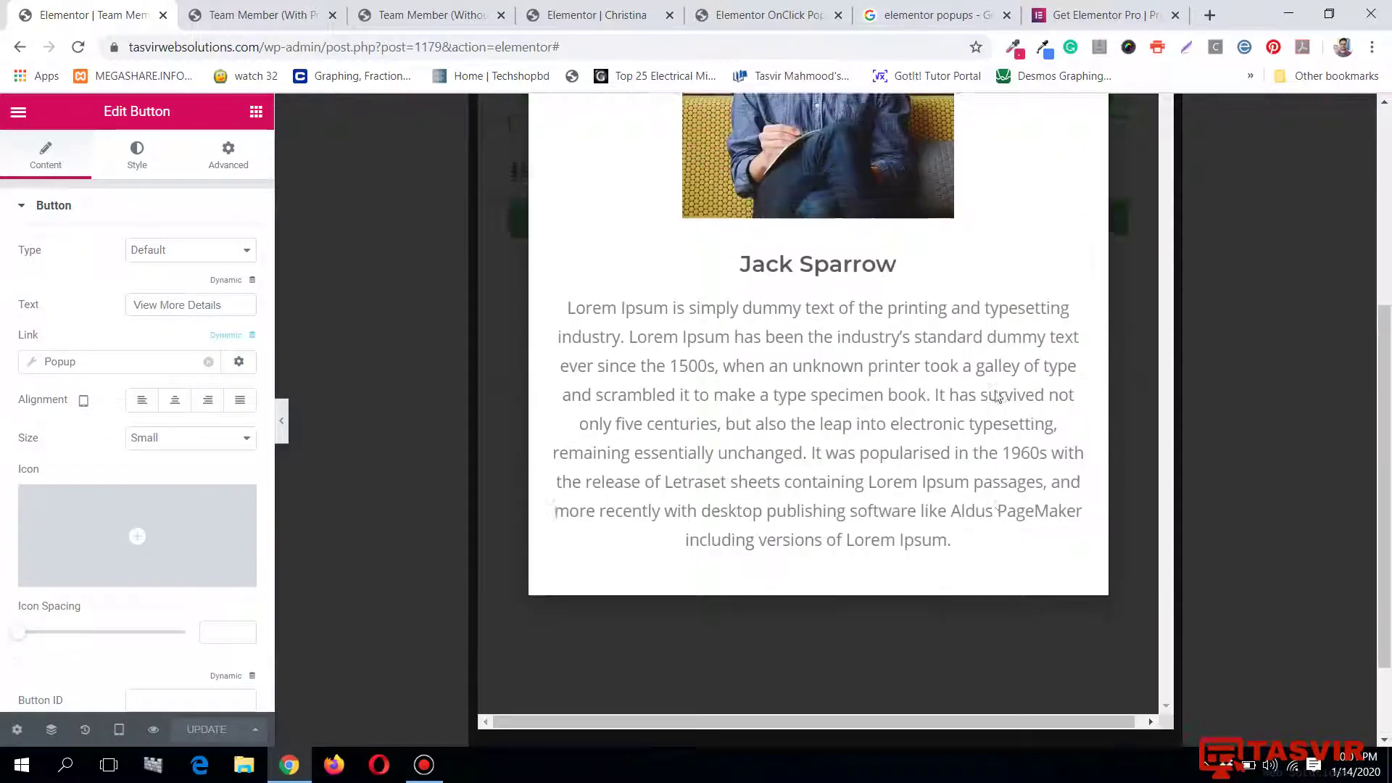
pyautogui.scroll(5, 997, 395)
pyautogui.click(1078, 308)
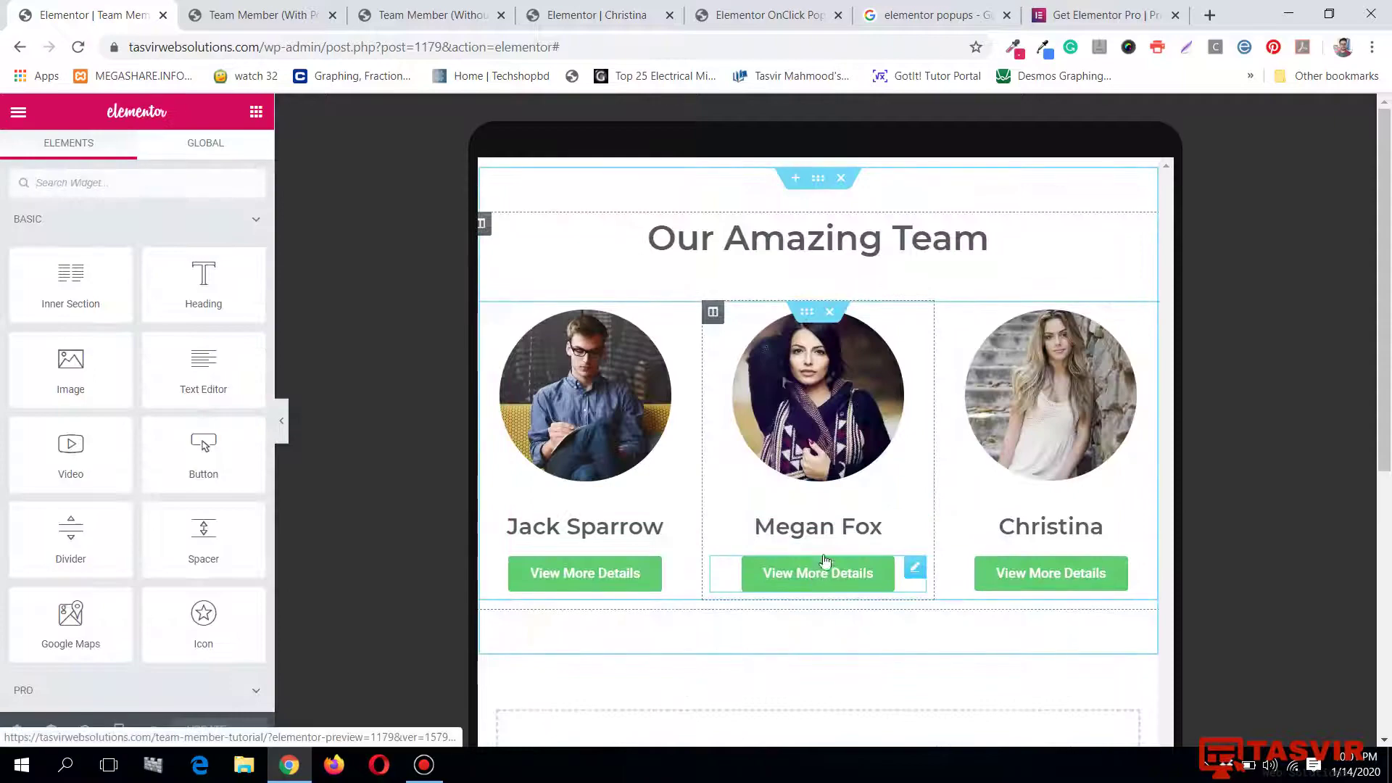
# In the Tablet preview, check the popups of the second and third team members through their details buttons, closing each one.
pyautogui.click(814, 572)
pyautogui.scroll(-6, 922, 402)
pyautogui.scroll(6, 922, 405)
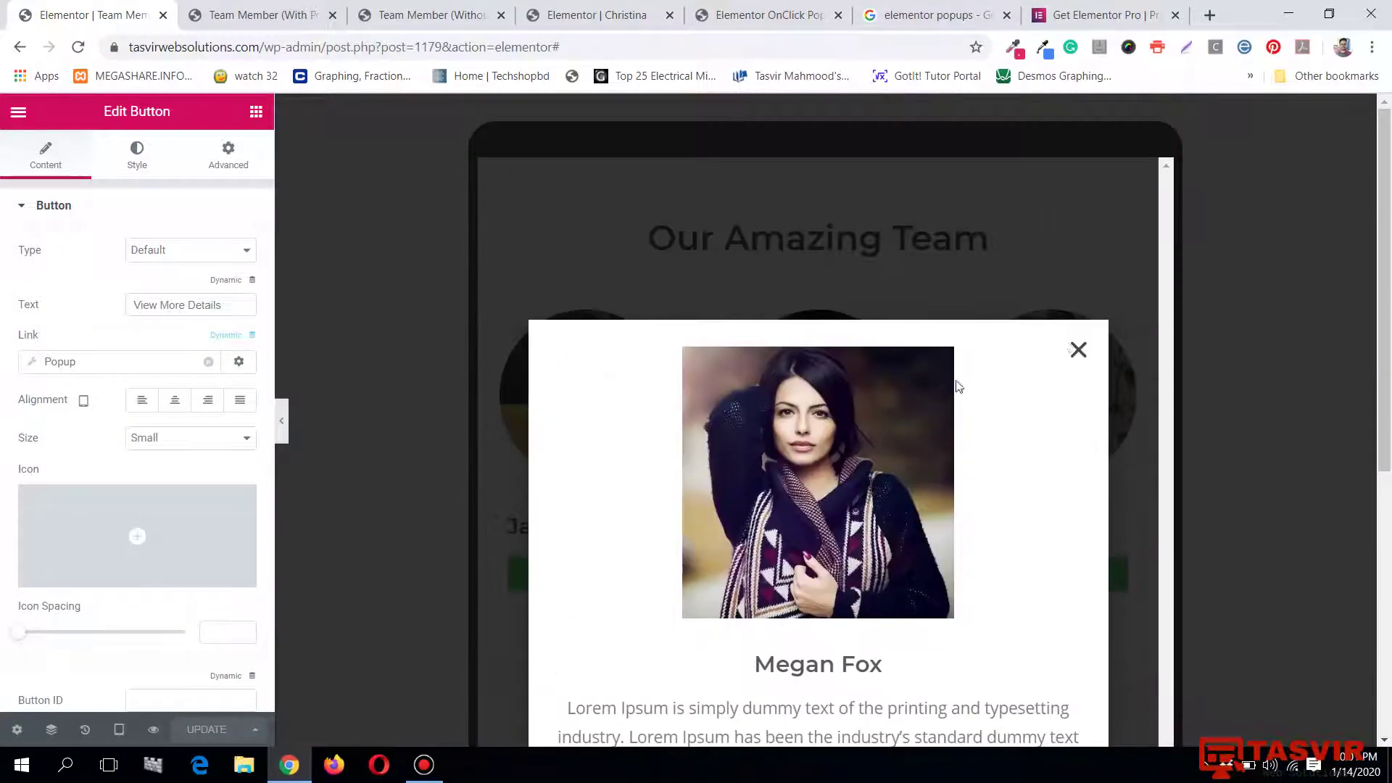
pyautogui.click(1080, 349)
pyautogui.click(1024, 577)
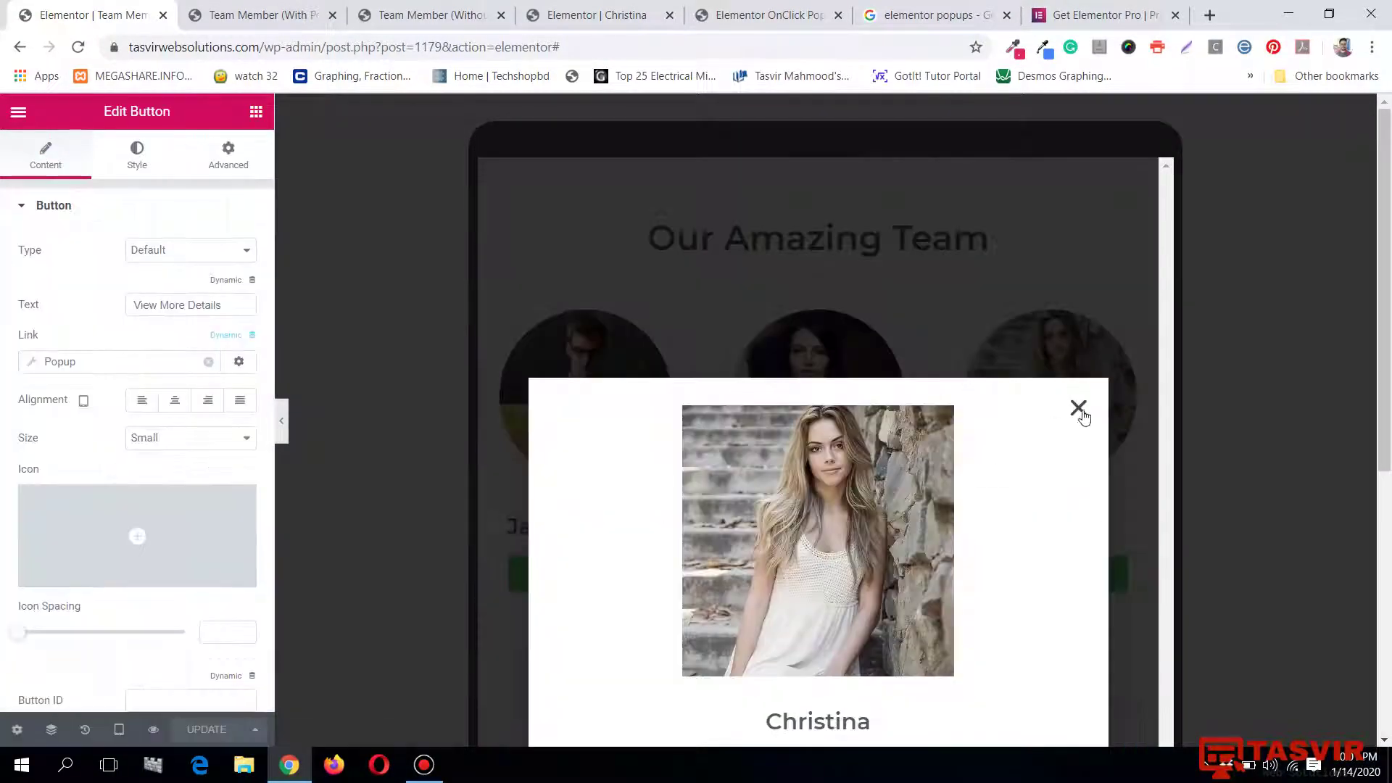
pyautogui.scroll(-3, 1082, 406)
pyautogui.scroll(2, 1081, 341)
pyautogui.scroll(1, 1081, 340)
pyautogui.click(1078, 404)
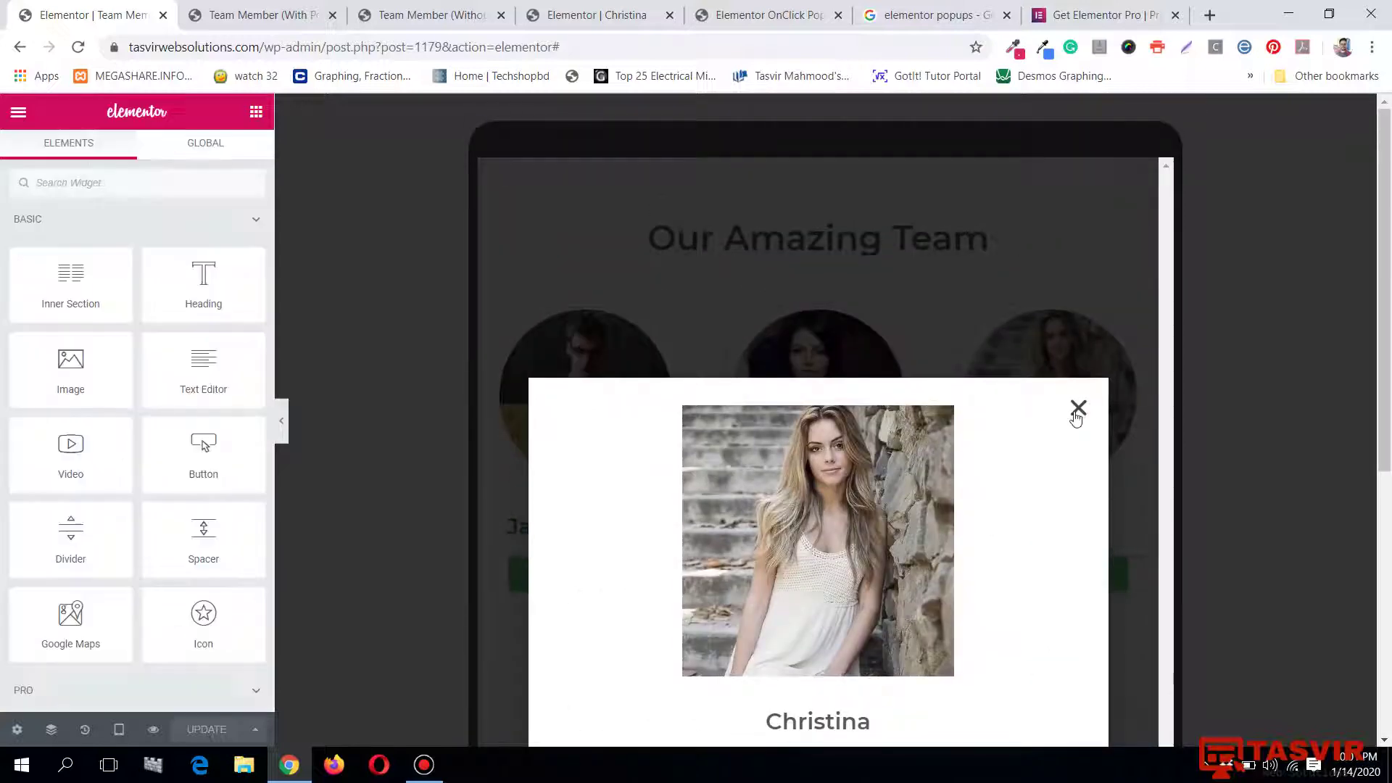
# Switch the page to the Mobile preview and open the Jack Sparrow popup from his View More Details button.
pyautogui.moveTo(85, 733)
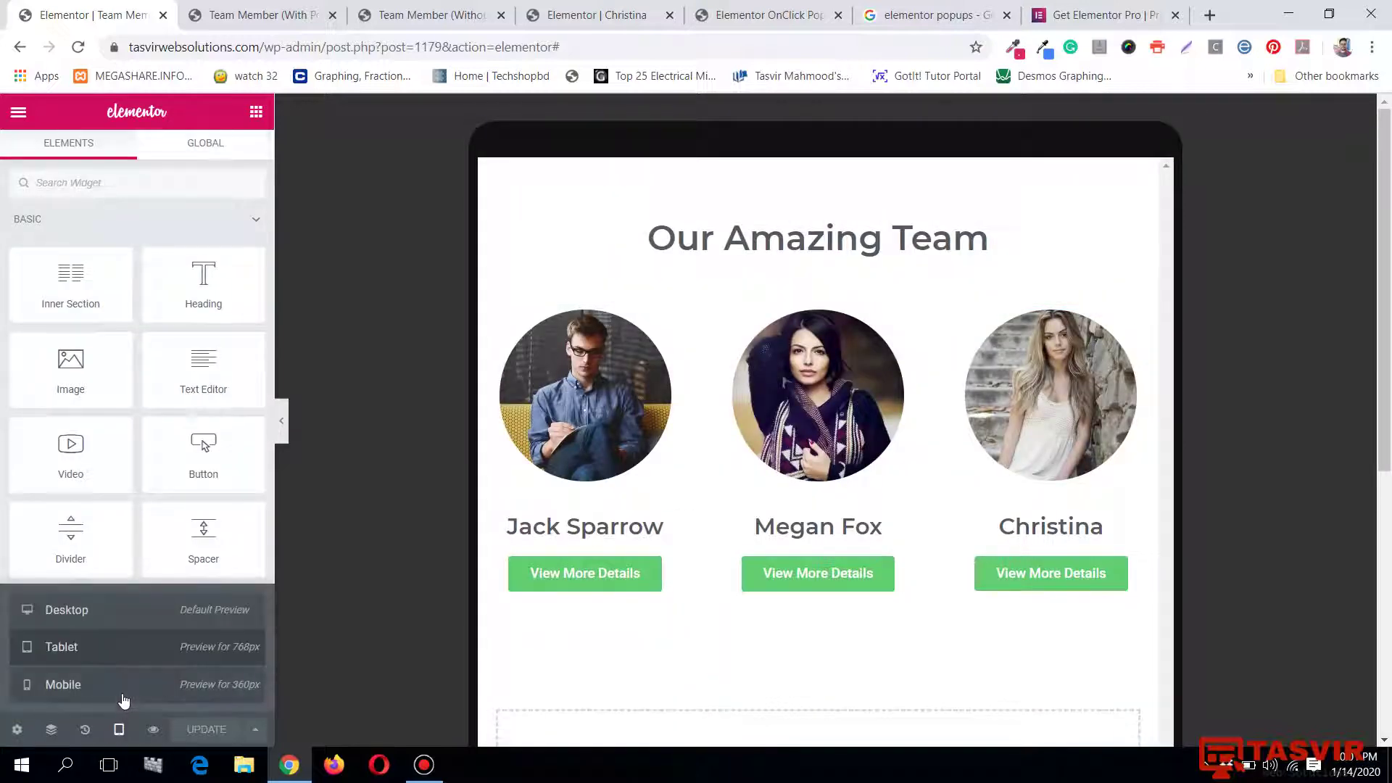
pyautogui.click(66, 684)
pyautogui.scroll(-2, 757, 447)
pyautogui.scroll(1, 798, 508)
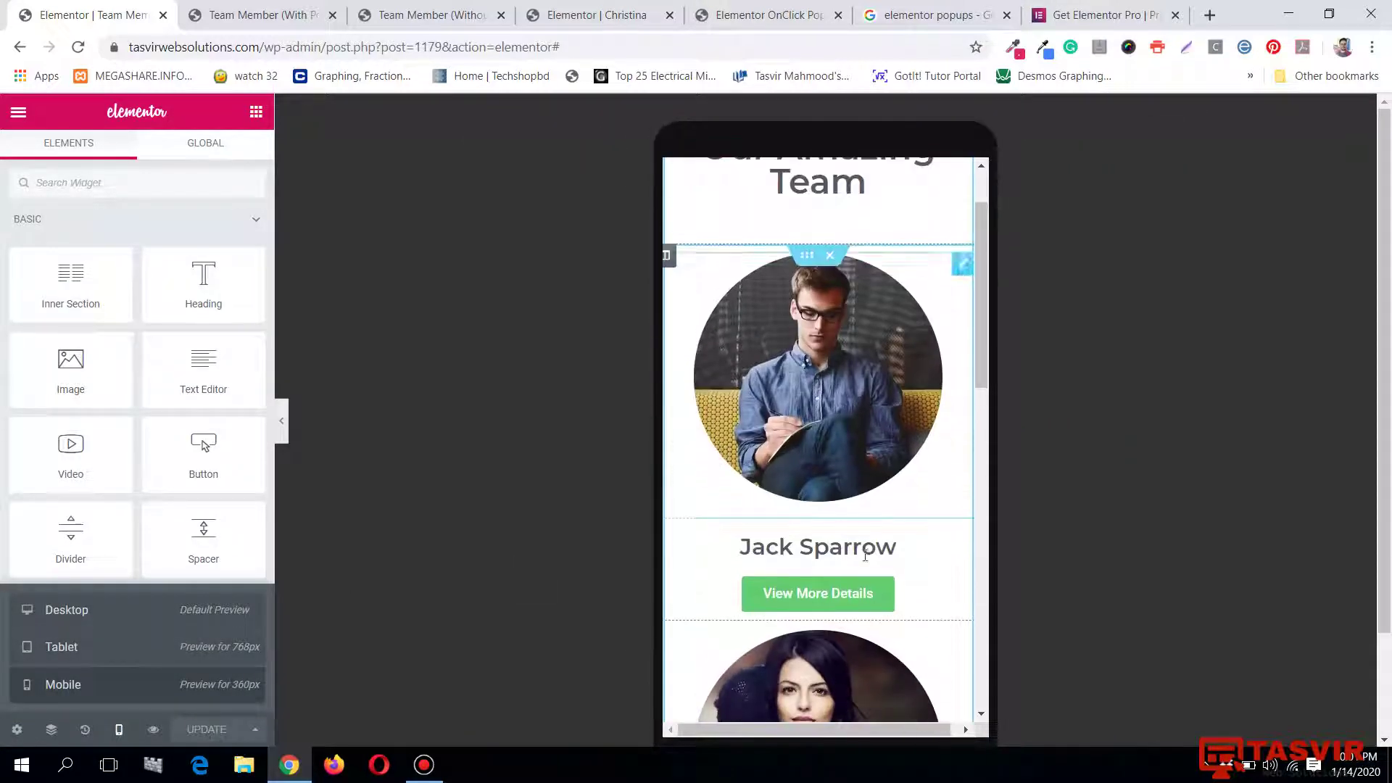
pyautogui.click(853, 596)
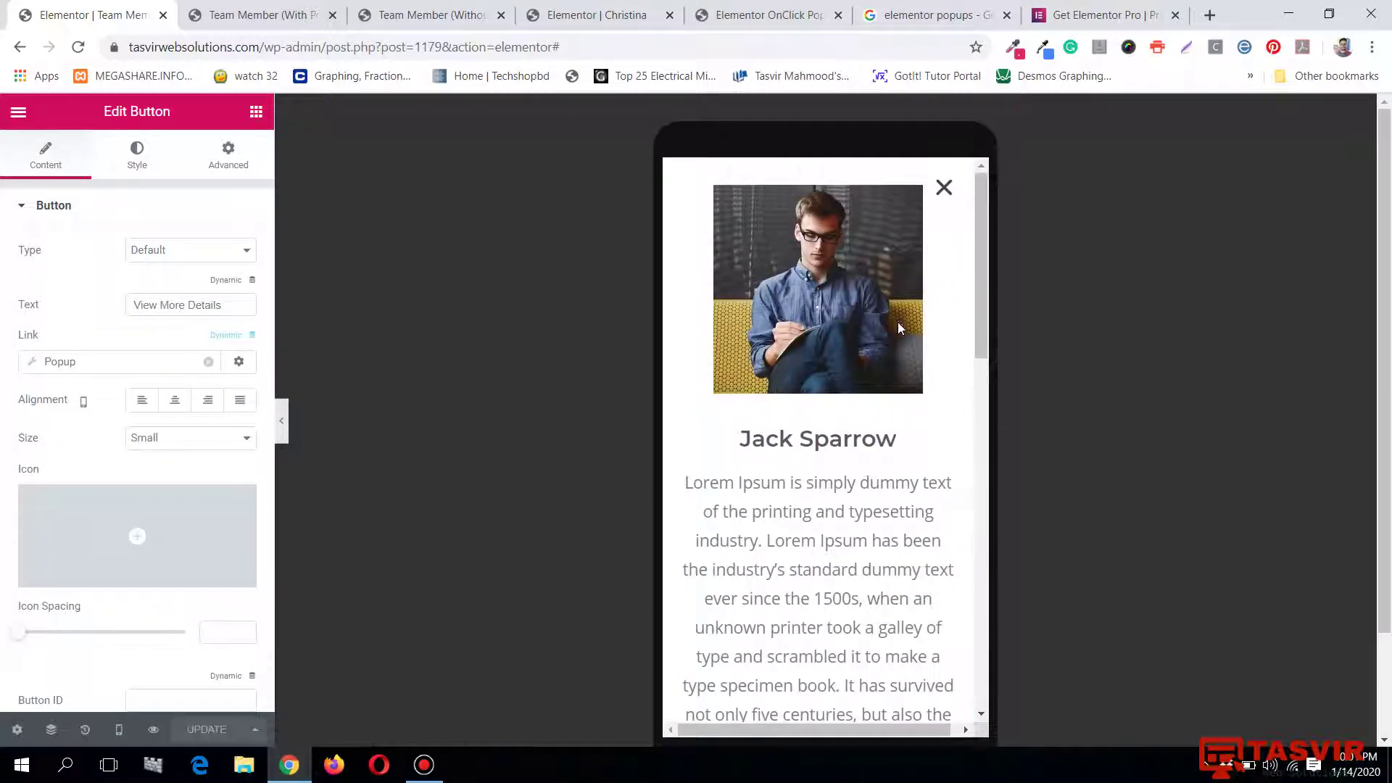
# Look through the whole Jack Sparrow popup in the Mobile preview and close it.
pyautogui.scroll(-4, 898, 328)
pyautogui.scroll(4, 898, 324)
pyautogui.scroll(-4, 910, 406)
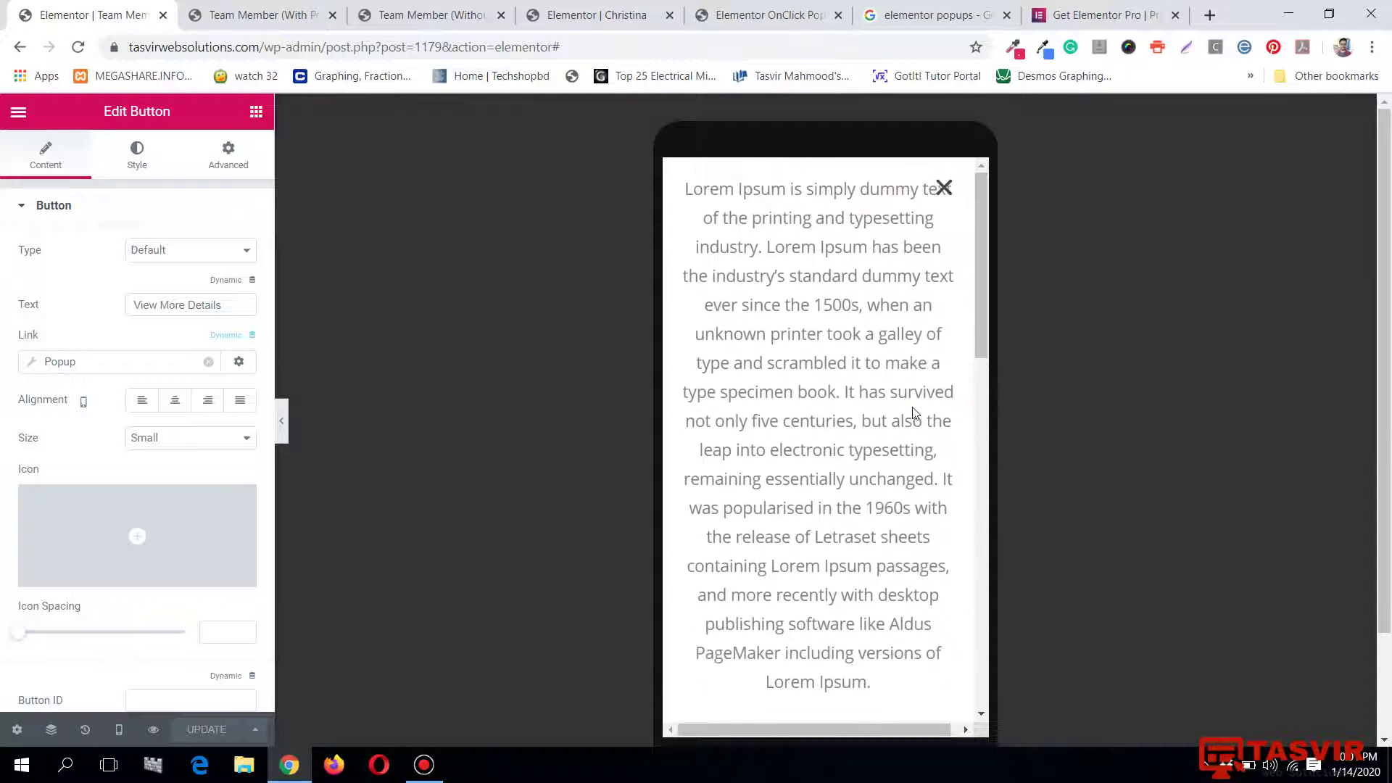
pyautogui.scroll(4, 899, 232)
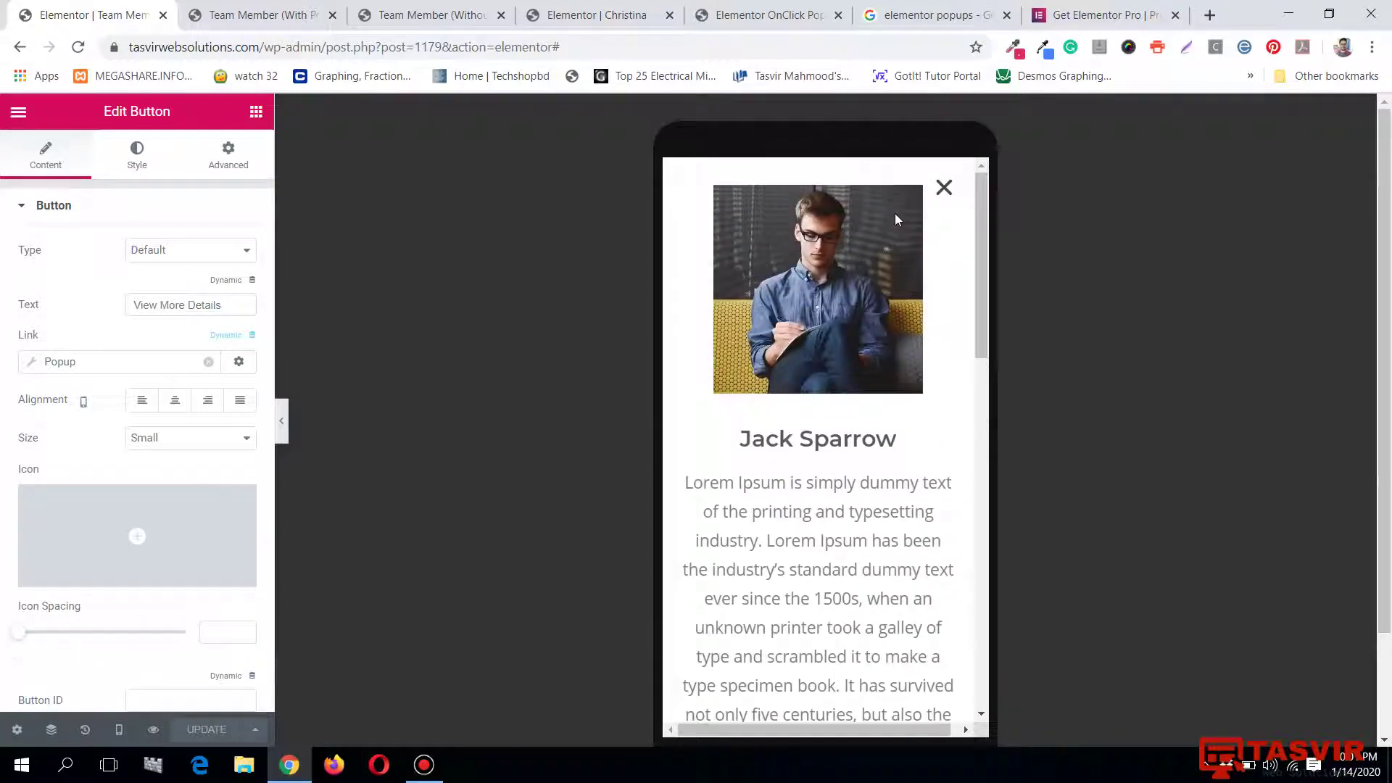
pyautogui.click(944, 187)
# In the Mobile preview, check the popups of the second and third team members through their details buttons, closing each one.
pyautogui.scroll(-10, 898, 396)
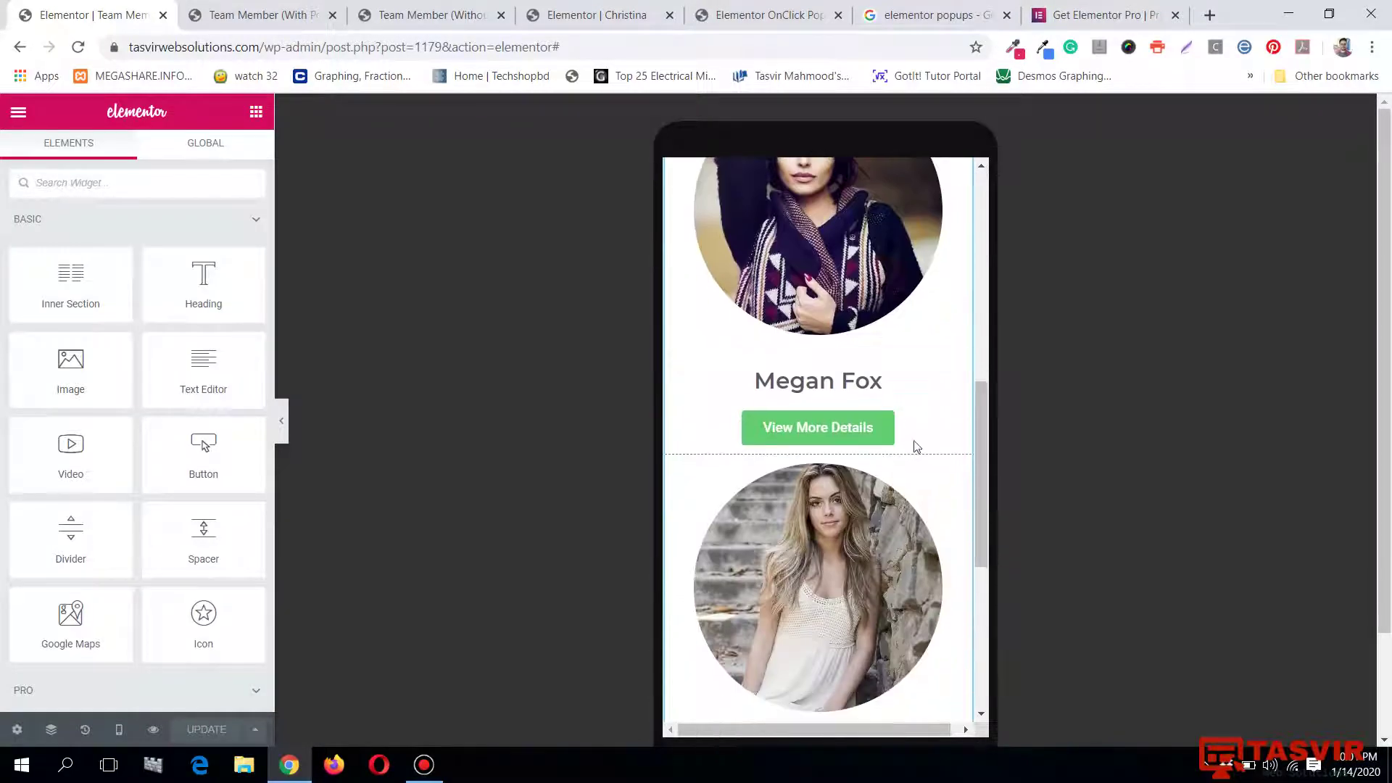
pyautogui.click(854, 427)
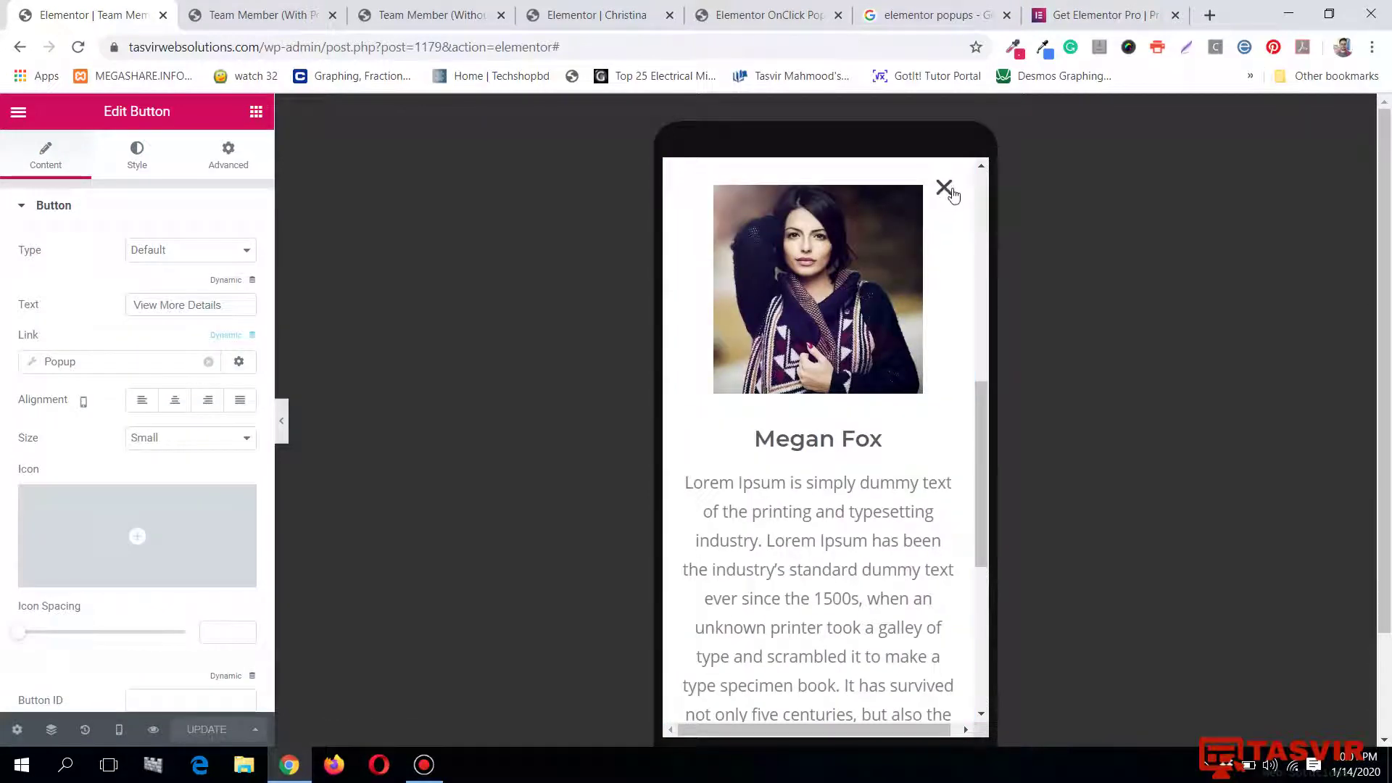
pyautogui.click(947, 190)
pyautogui.scroll(-6, 890, 493)
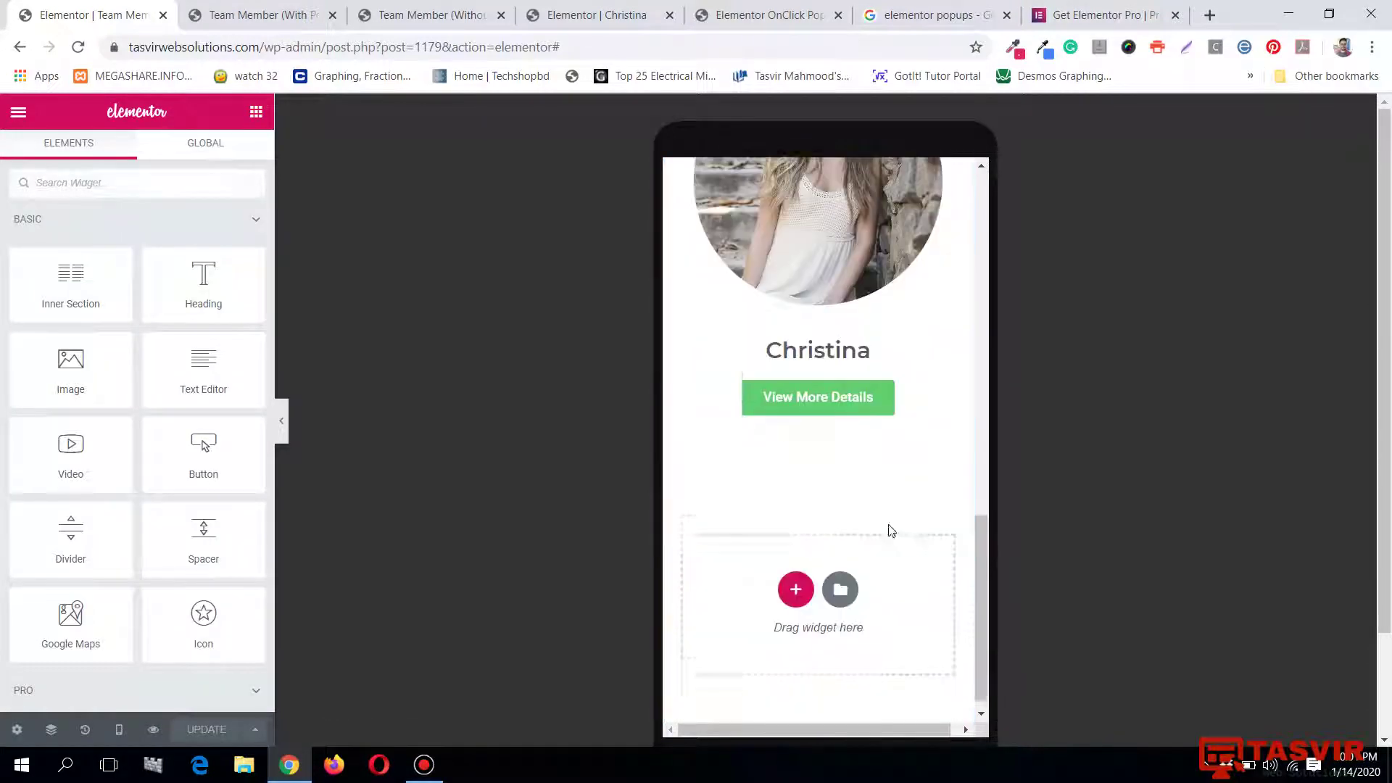
pyautogui.click(842, 384)
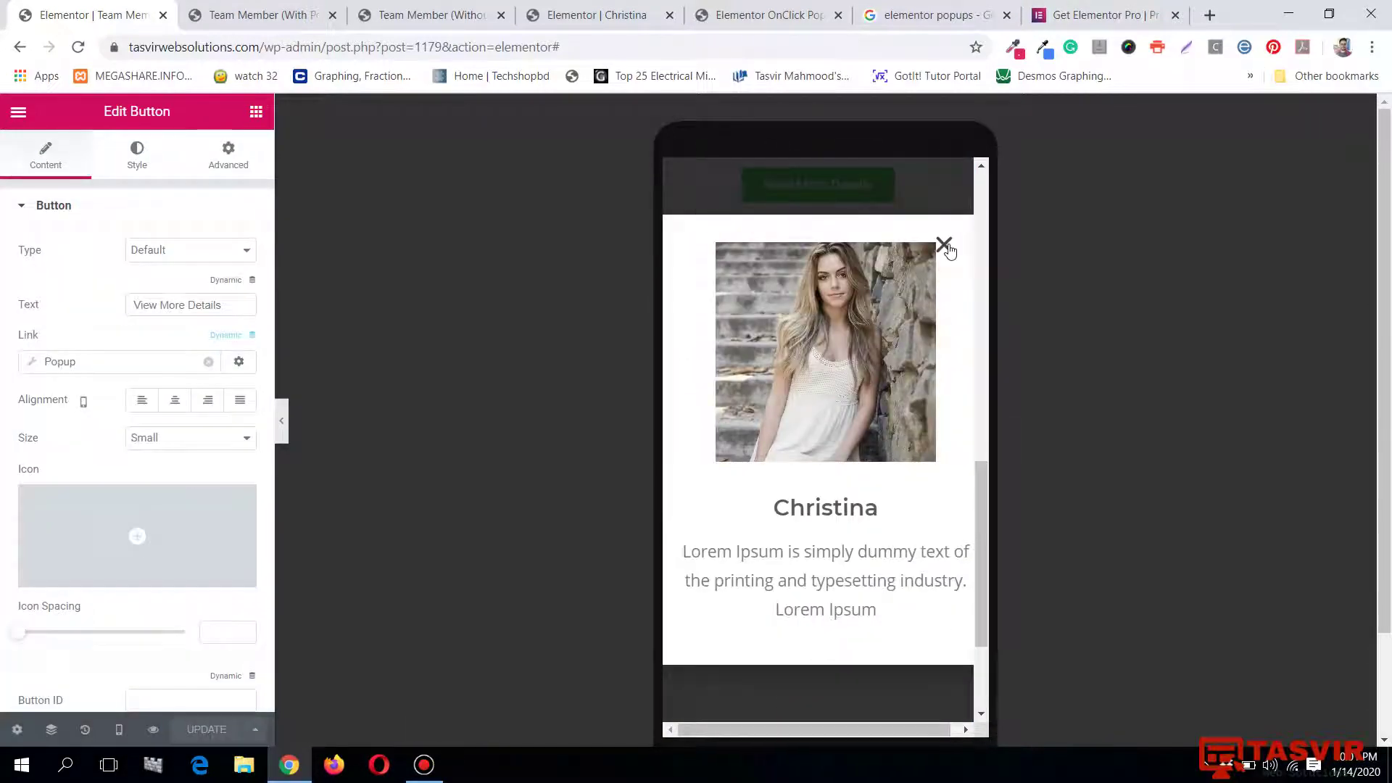
pyautogui.click(945, 246)
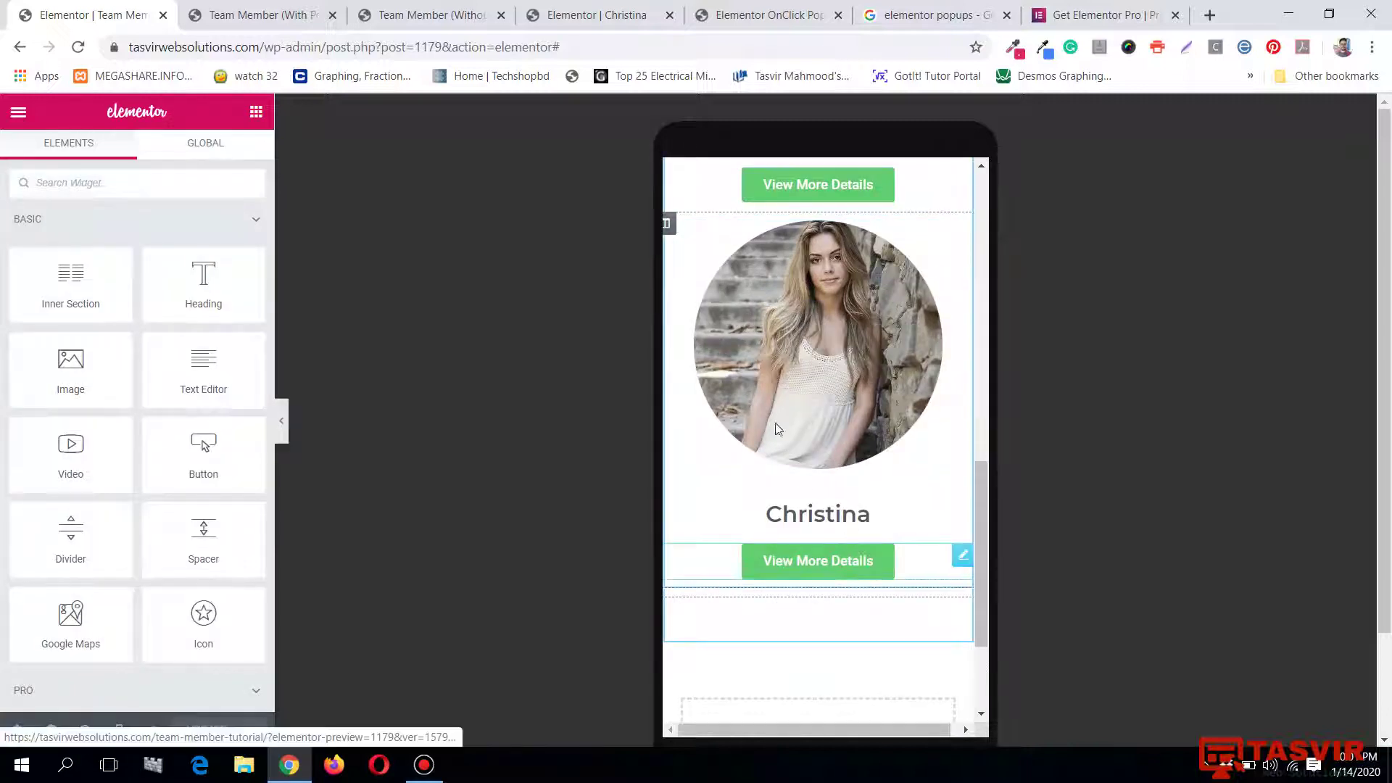
pyautogui.click(805, 562)
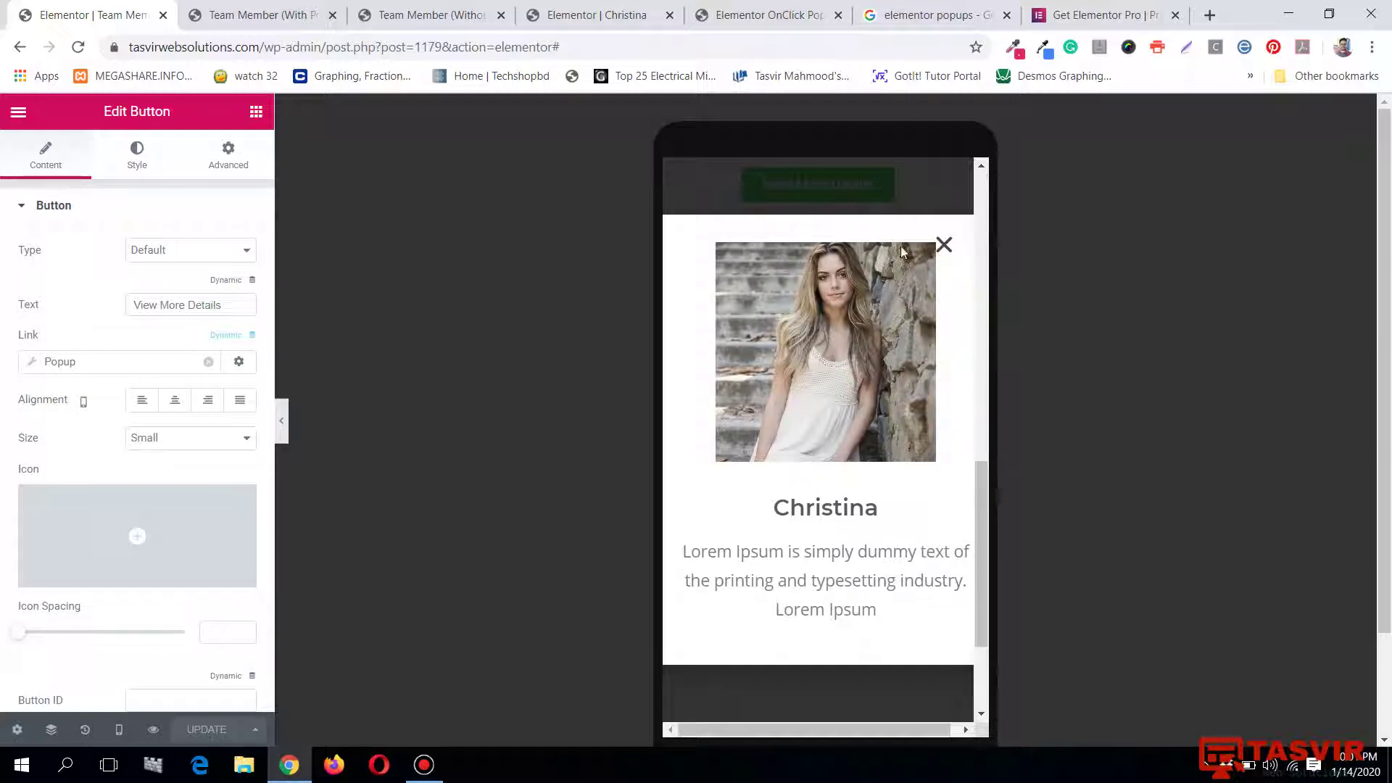
pyautogui.click(946, 247)
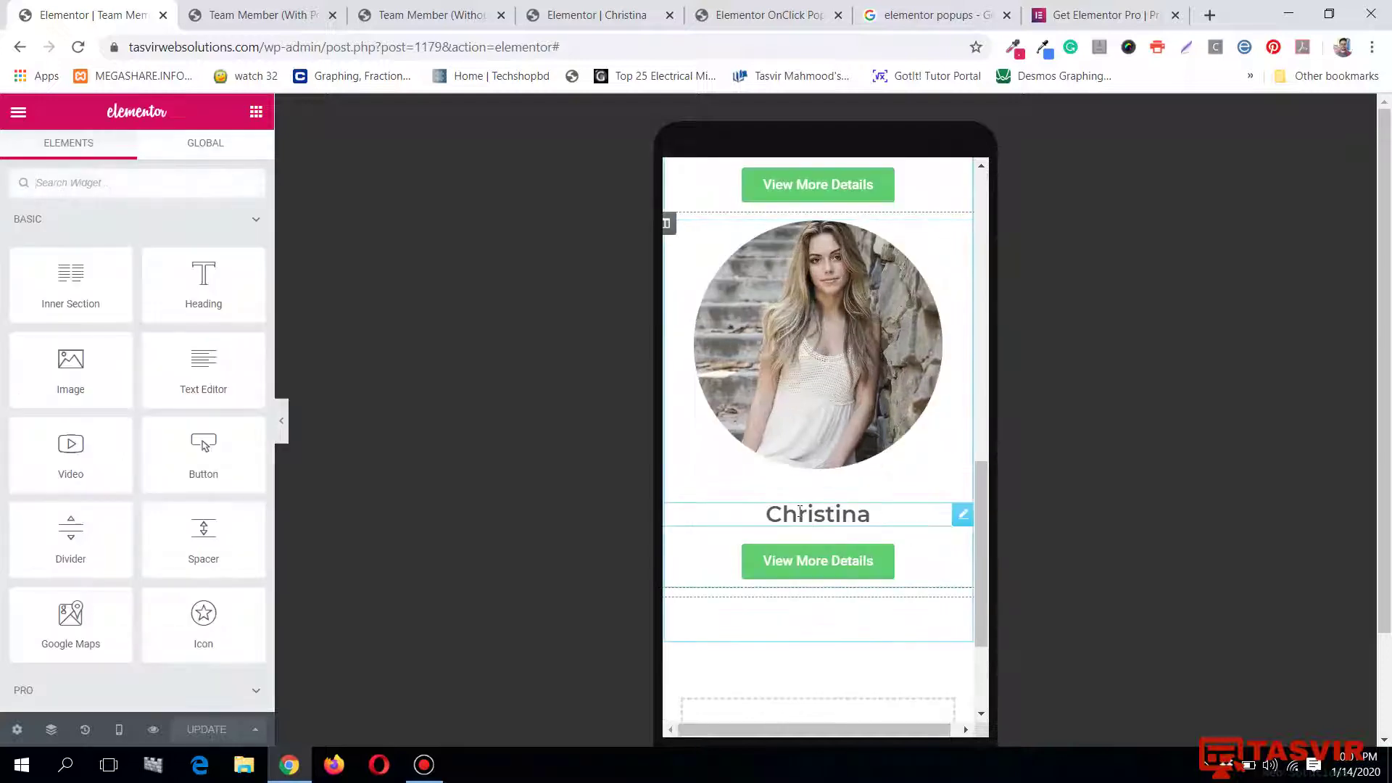
pyautogui.scroll(5, 818, 435)
pyautogui.scroll(3, 799, 531)
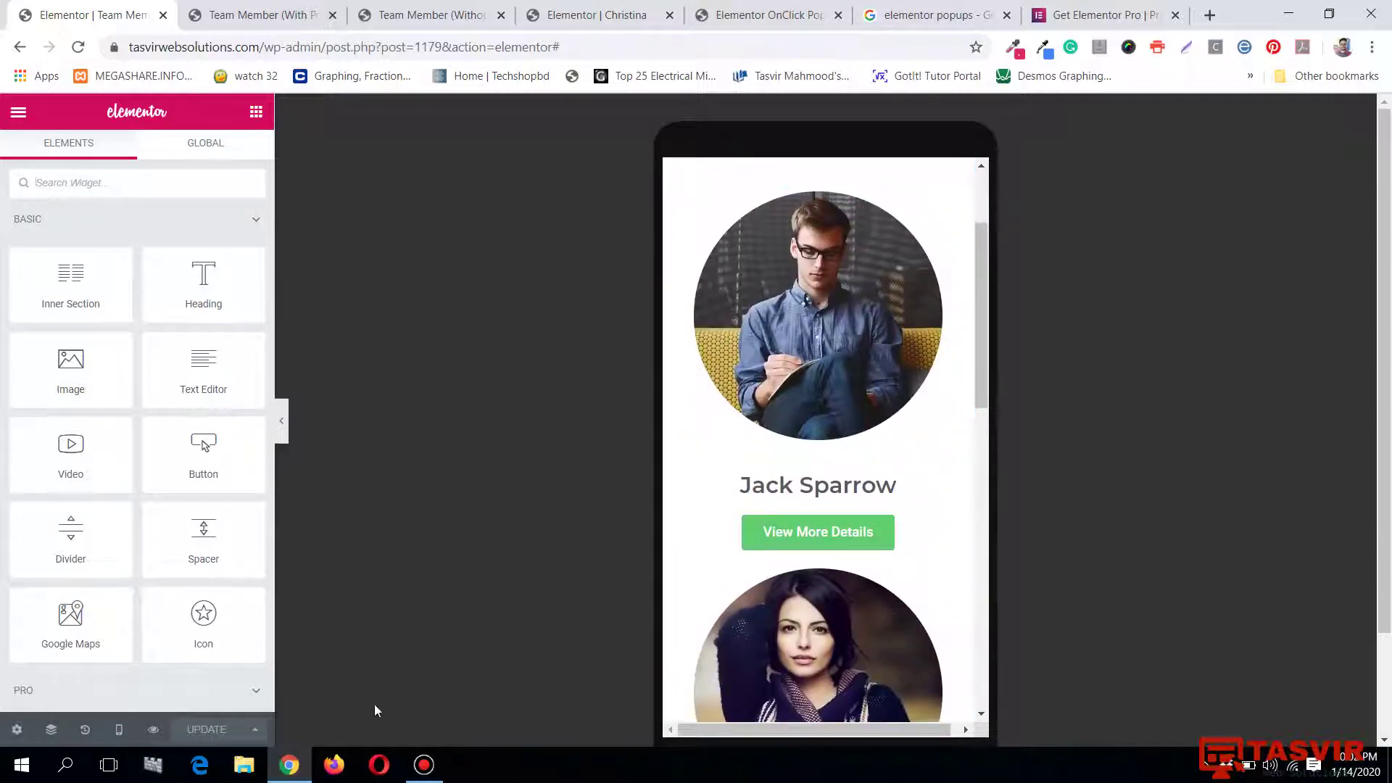
# Preview the team page in the browser and test all three View More Details buttons, closing each popup.
pyautogui.click(154, 732)
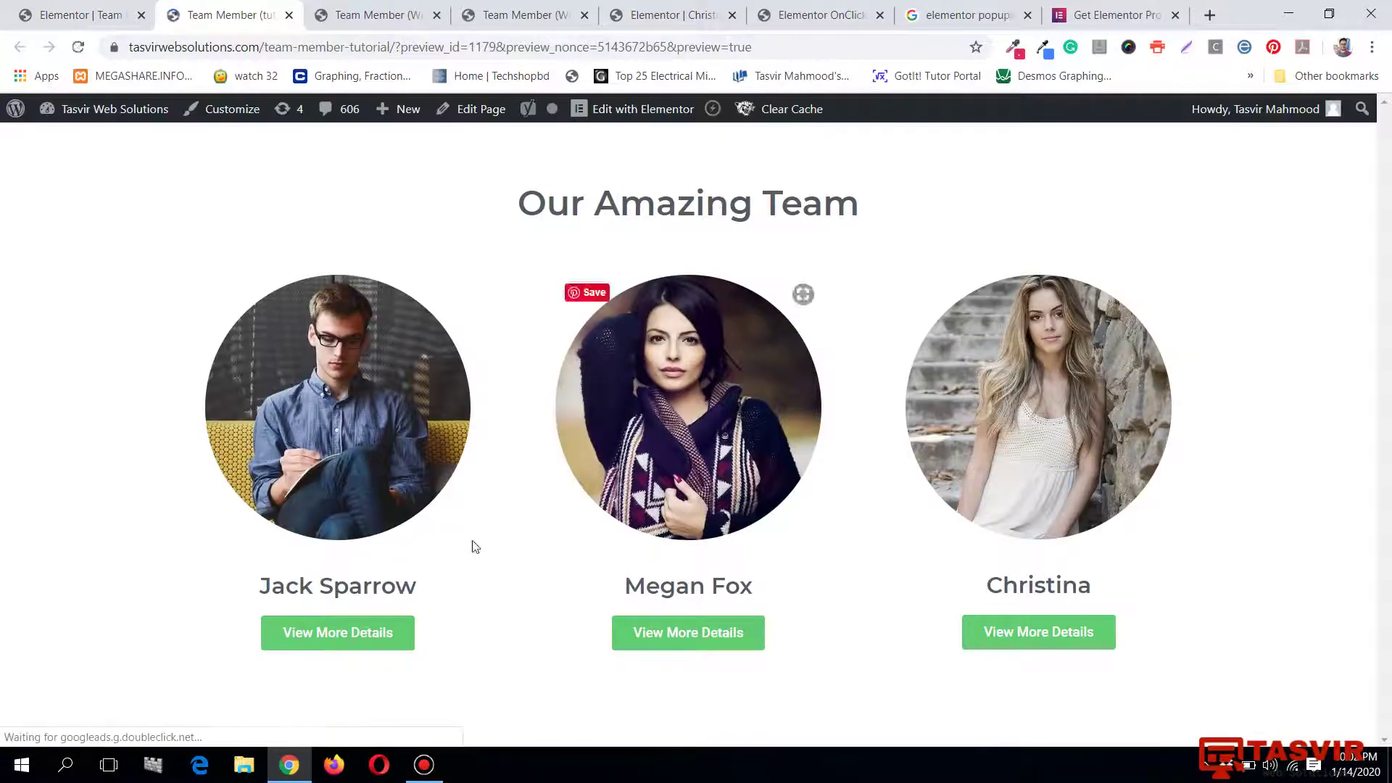
pyautogui.click(382, 638)
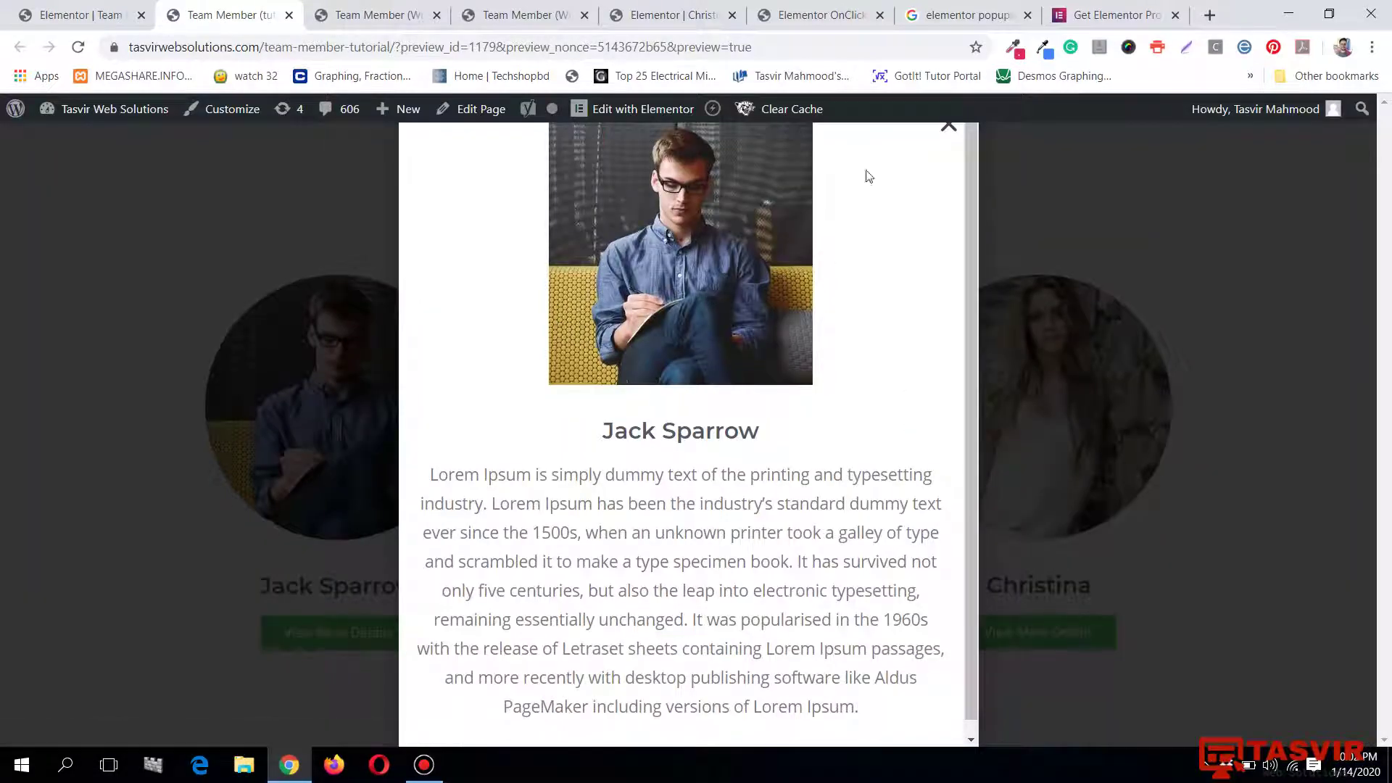
pyautogui.click(949, 127)
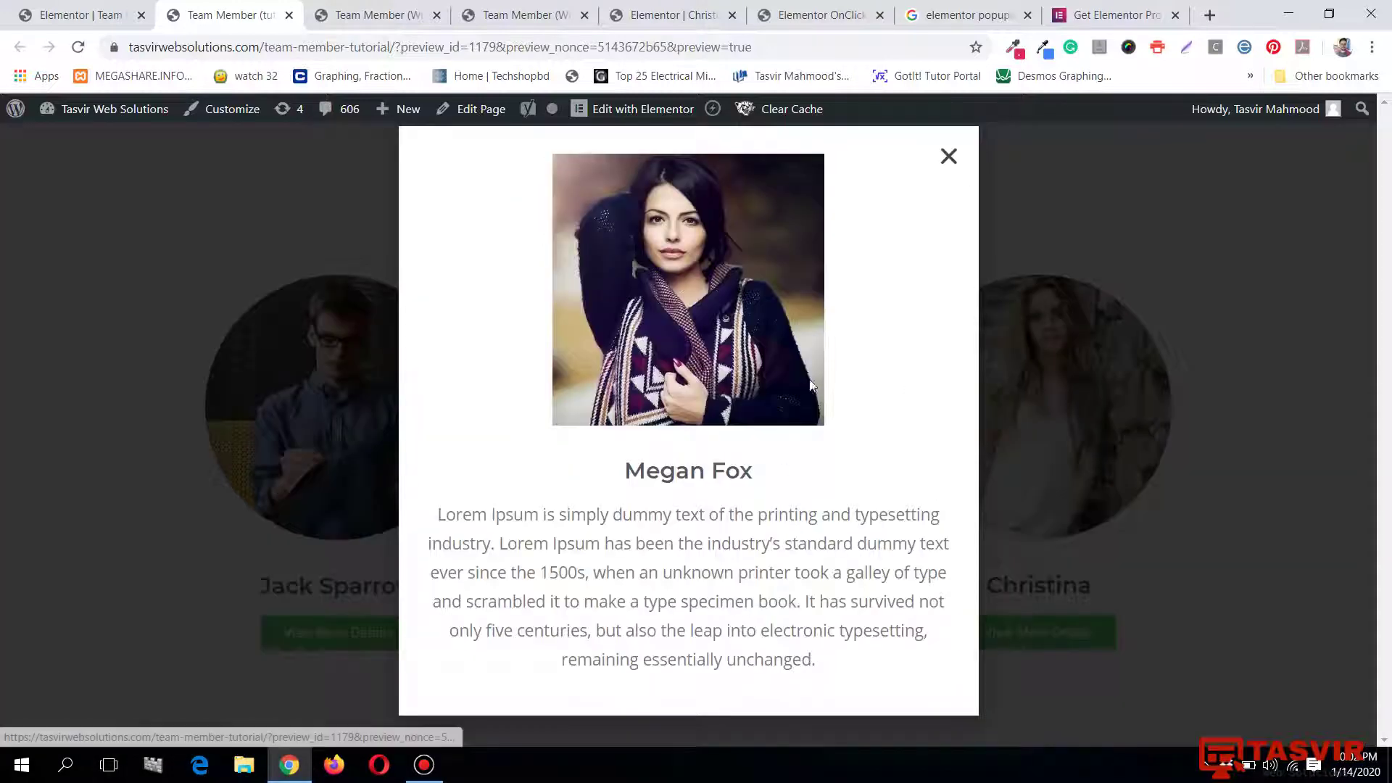
pyautogui.click(950, 157)
pyautogui.click(1098, 630)
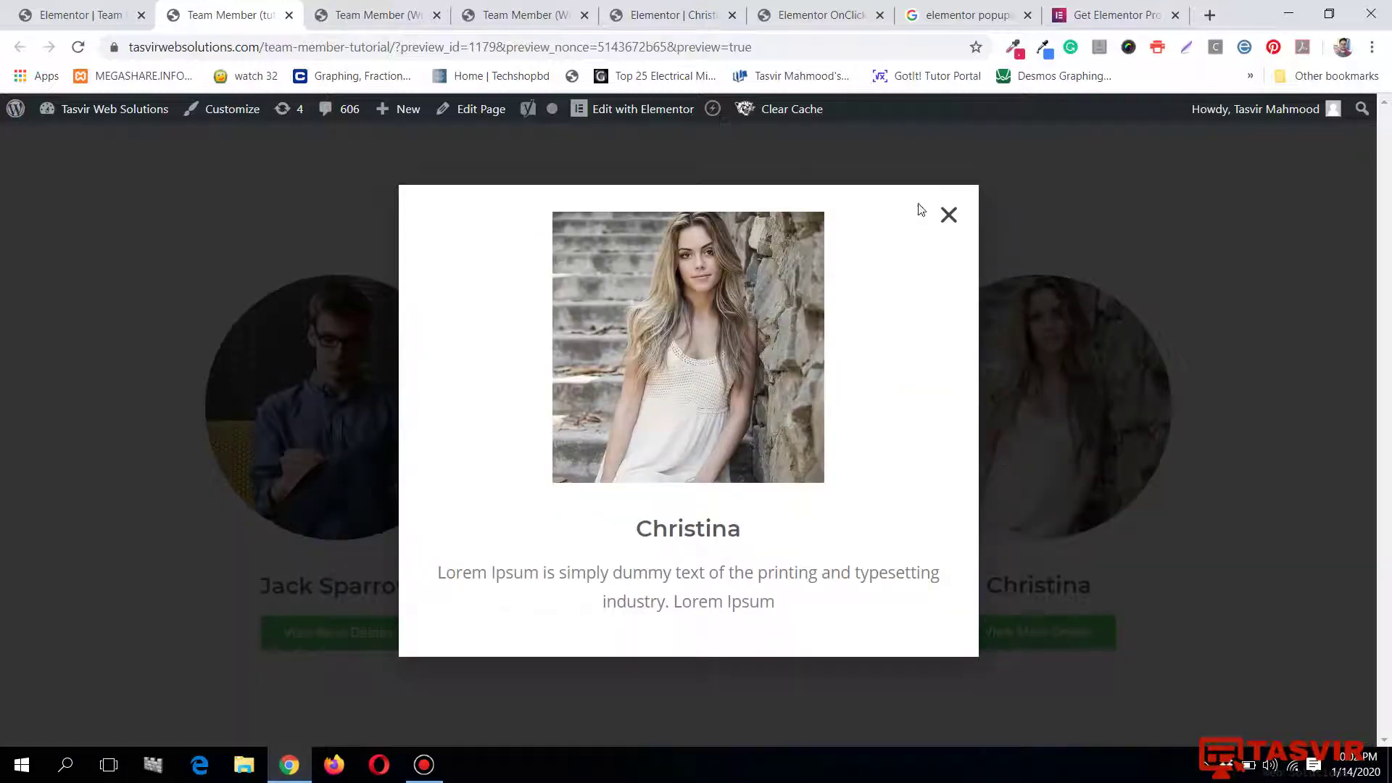
pyautogui.click(949, 215)
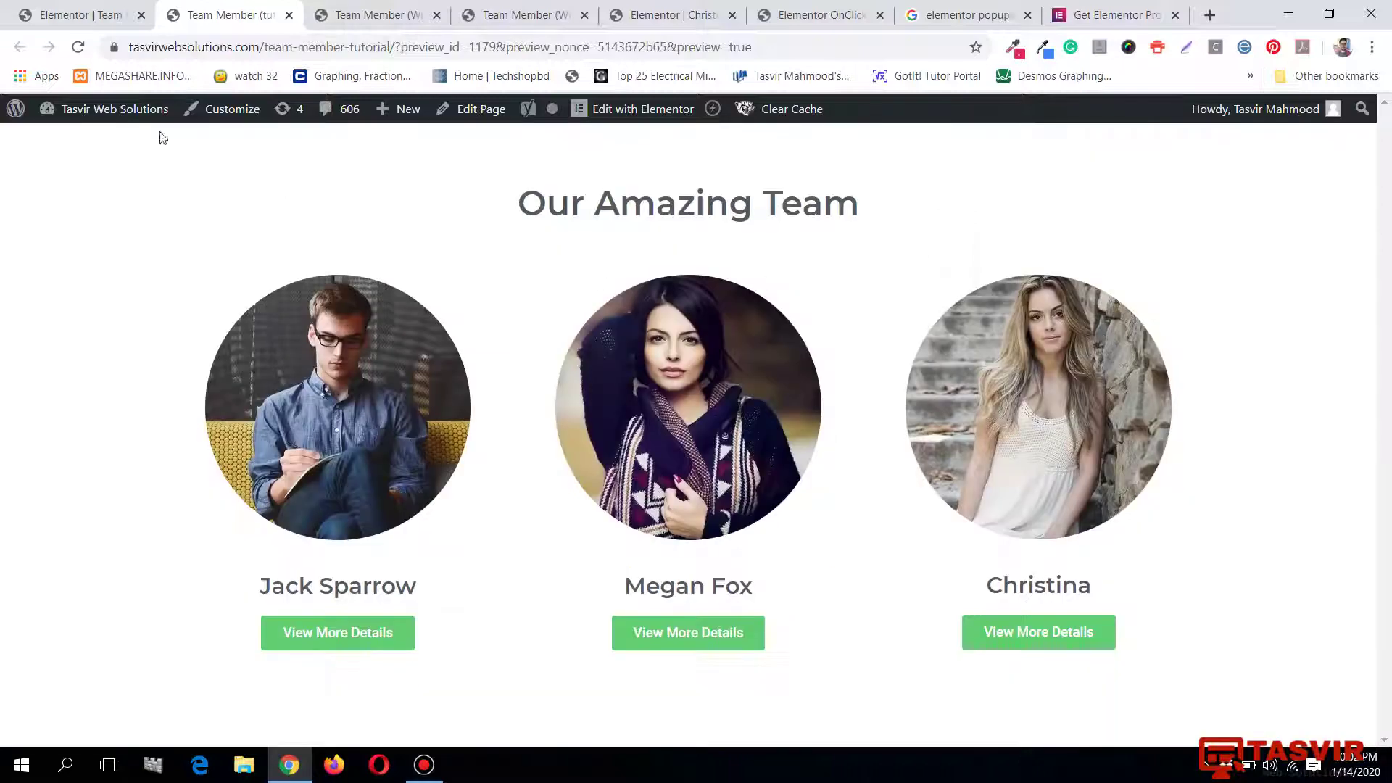
# Compare the team page without popups, including its full member descriptions, with the previewed team page that uses popups.
pyautogui.click(370, 8)
pyautogui.moveTo(493, 11); pyautogui.dragTo(368, 8)
pyautogui.scroll(3, 740, 348)
pyautogui.scroll(-5, 759, 403)
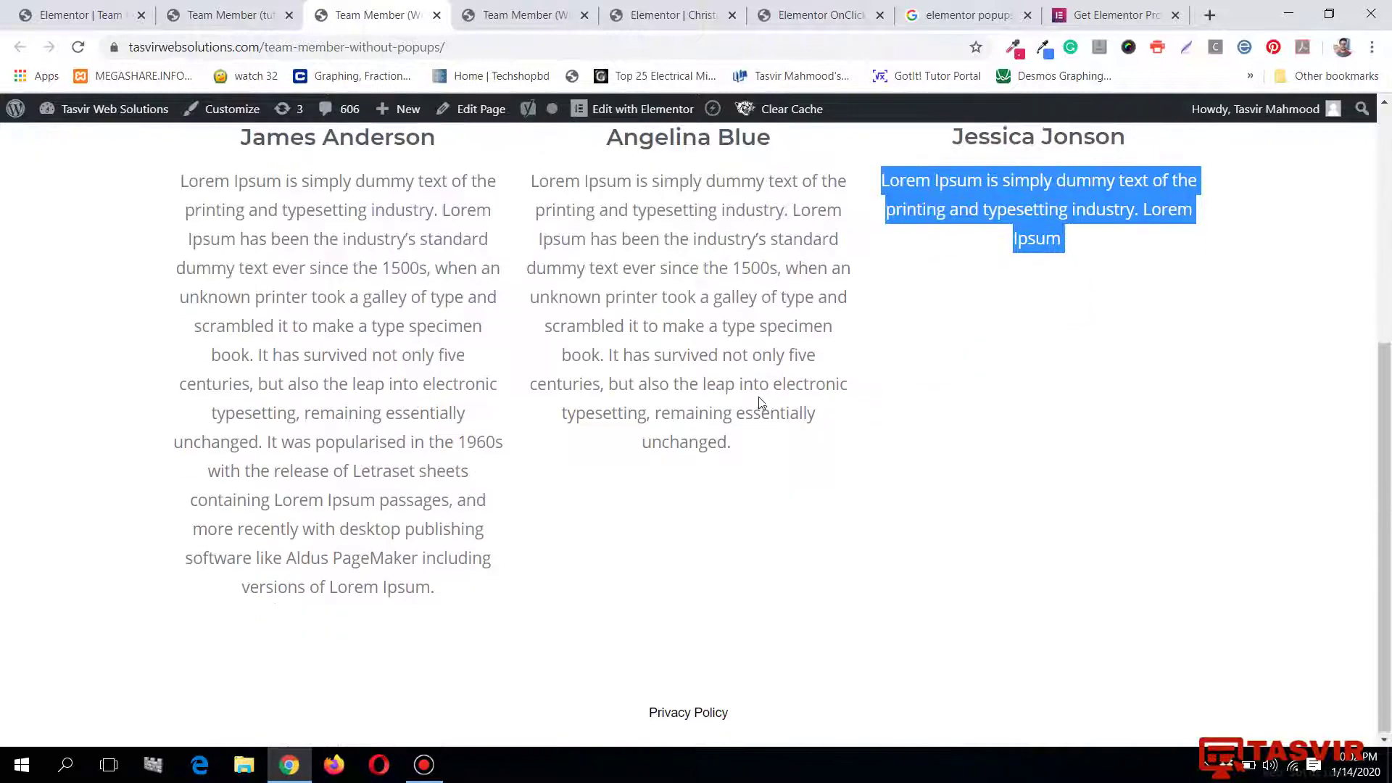
pyautogui.scroll(5, 873, 290)
pyautogui.scroll(-5, 873, 289)
pyautogui.scroll(5, 873, 289)
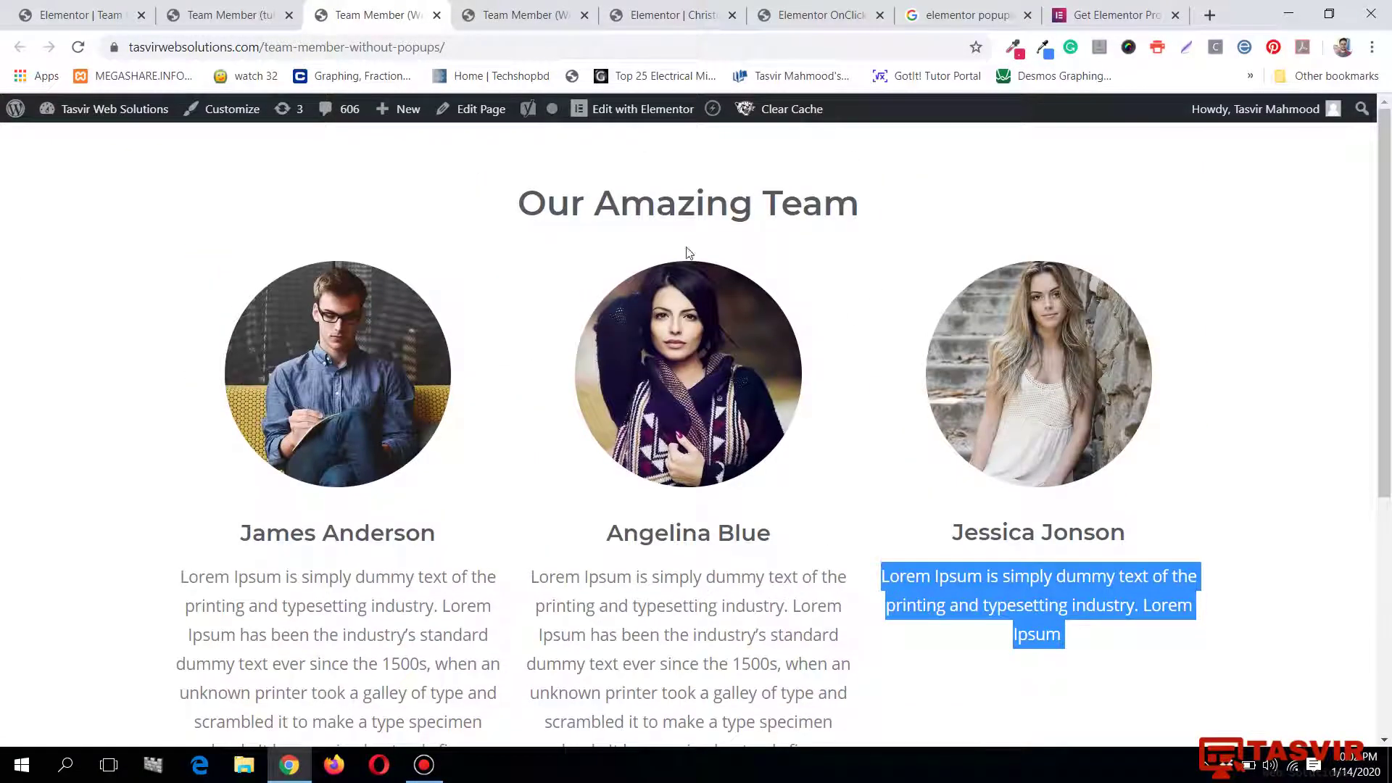
pyautogui.click(229, 10)
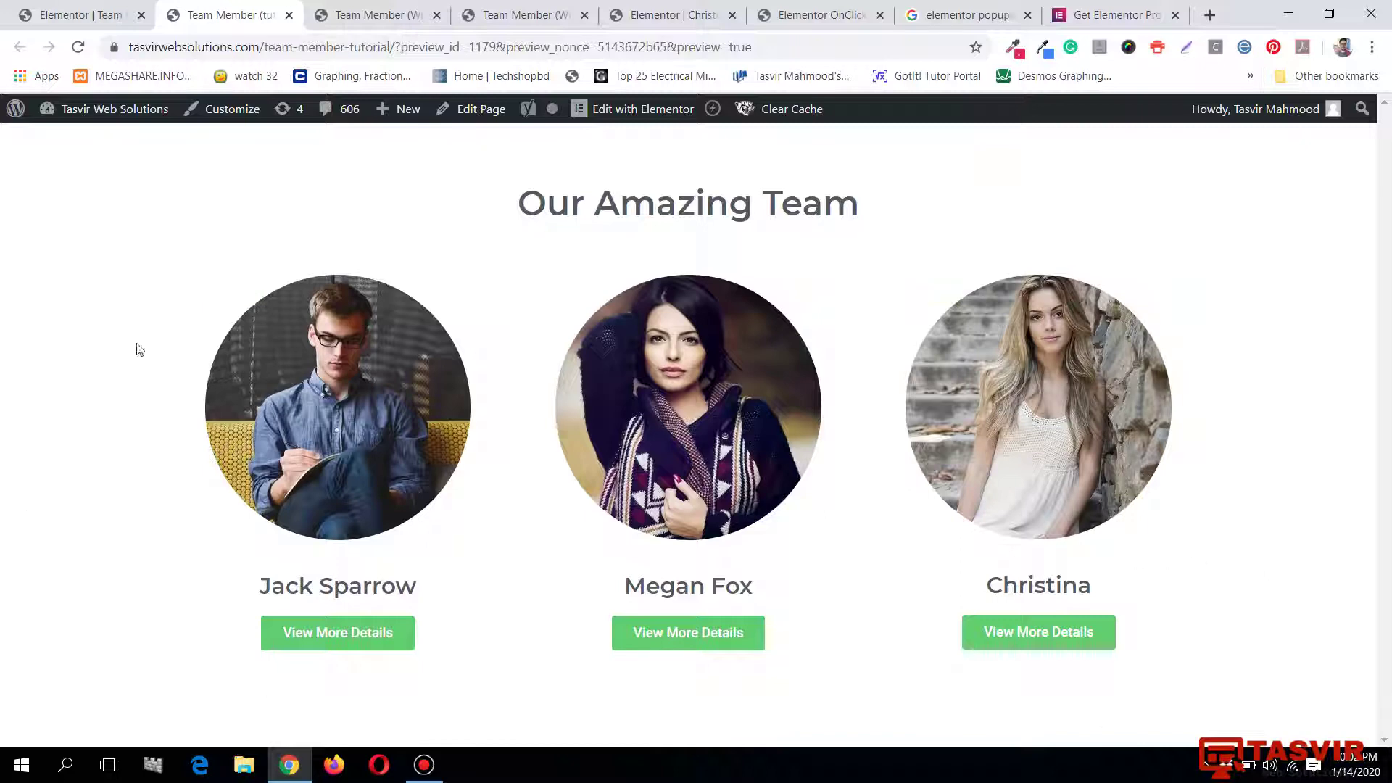
pyautogui.click(92, 10)
pyautogui.click(178, 9)
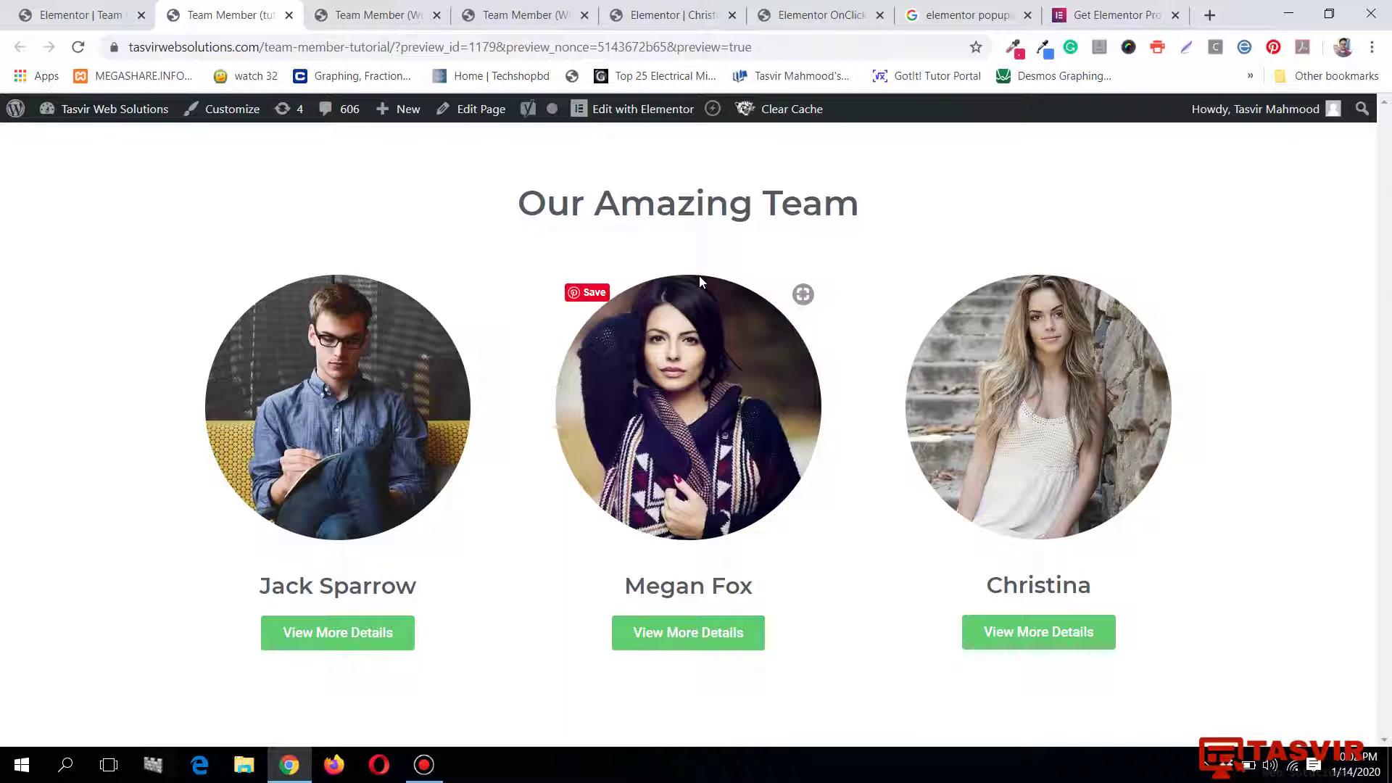
# Review the written tutorial's STEP 7 section on connecting each popup with its button.
pyautogui.click(671, 15)
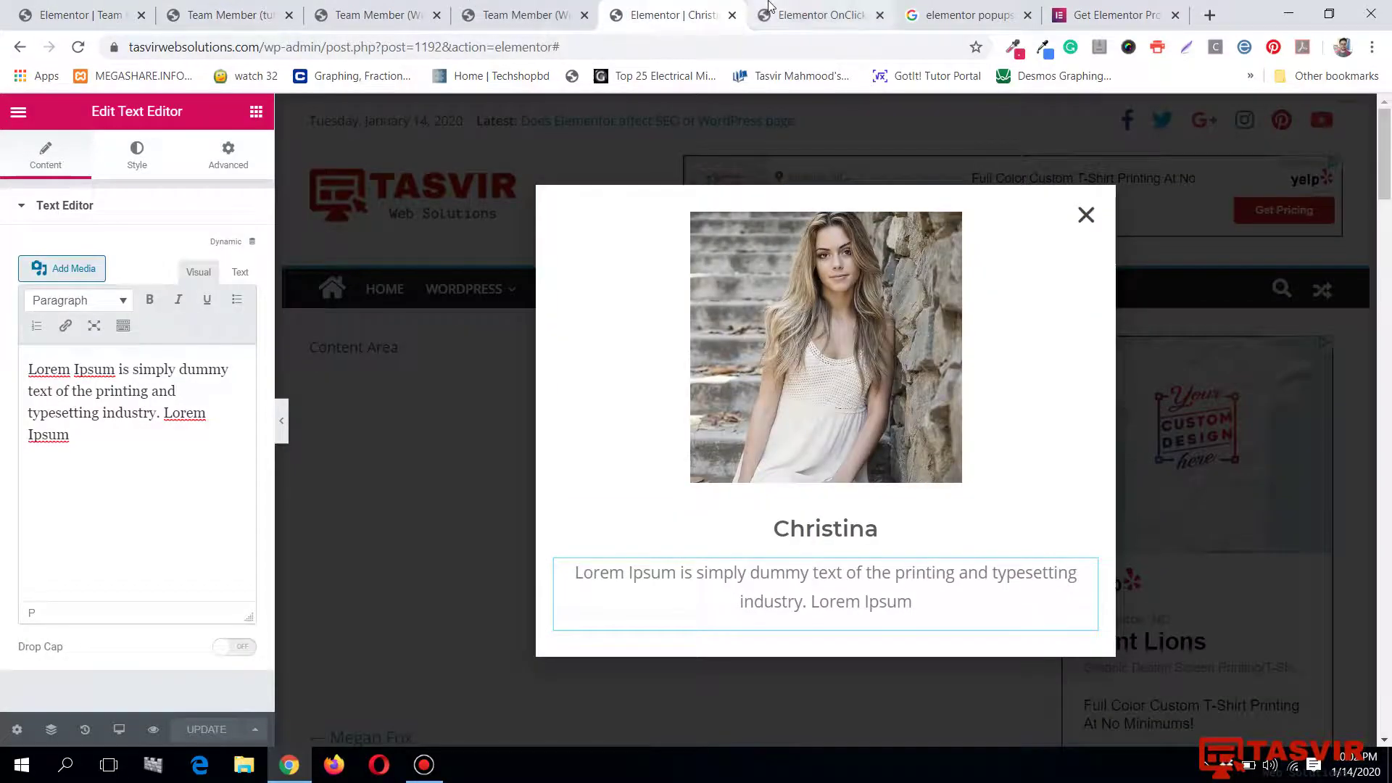
pyautogui.click(819, 15)
pyautogui.scroll(10, 951, 305)
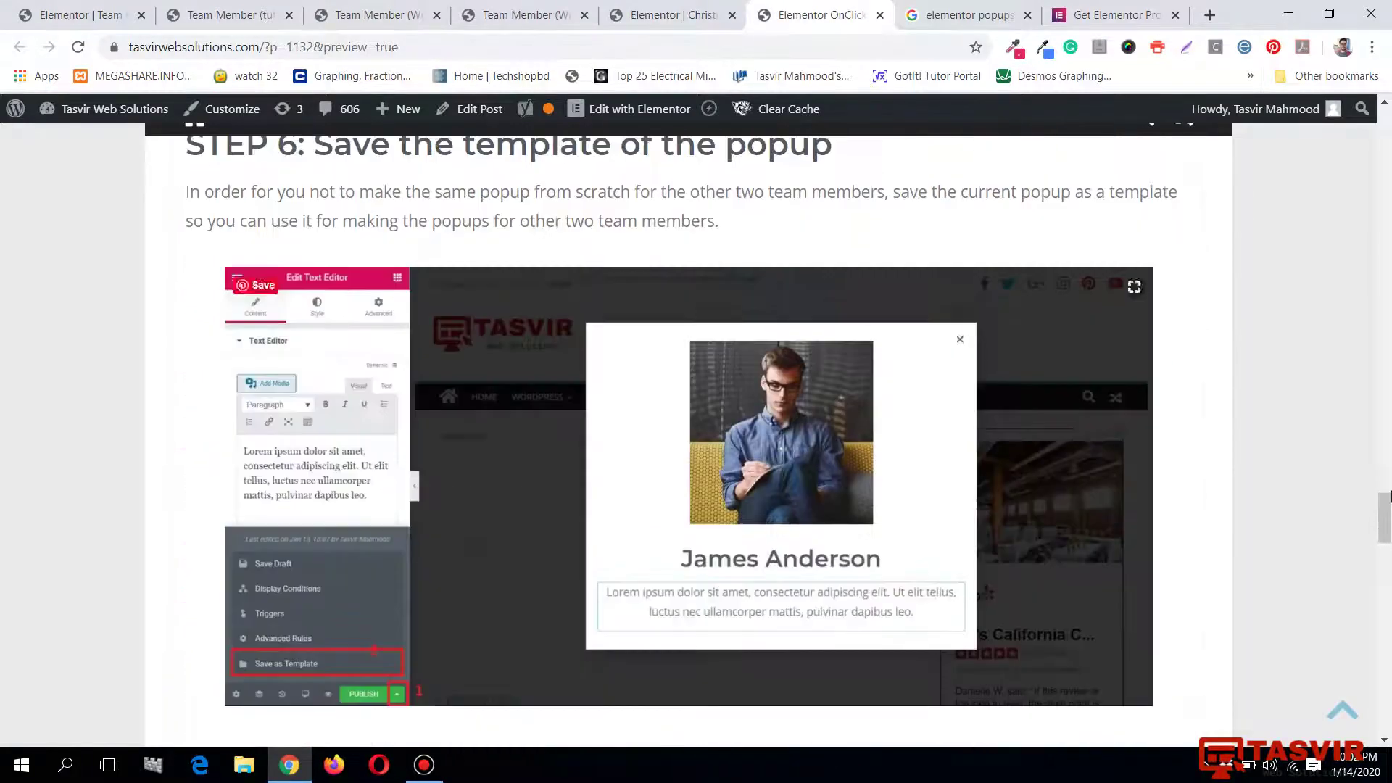
pyautogui.moveTo(1391, 529); pyautogui.dragTo(1390, 559)
pyautogui.click(1148, 351)
pyautogui.scroll(1, 747, 406)
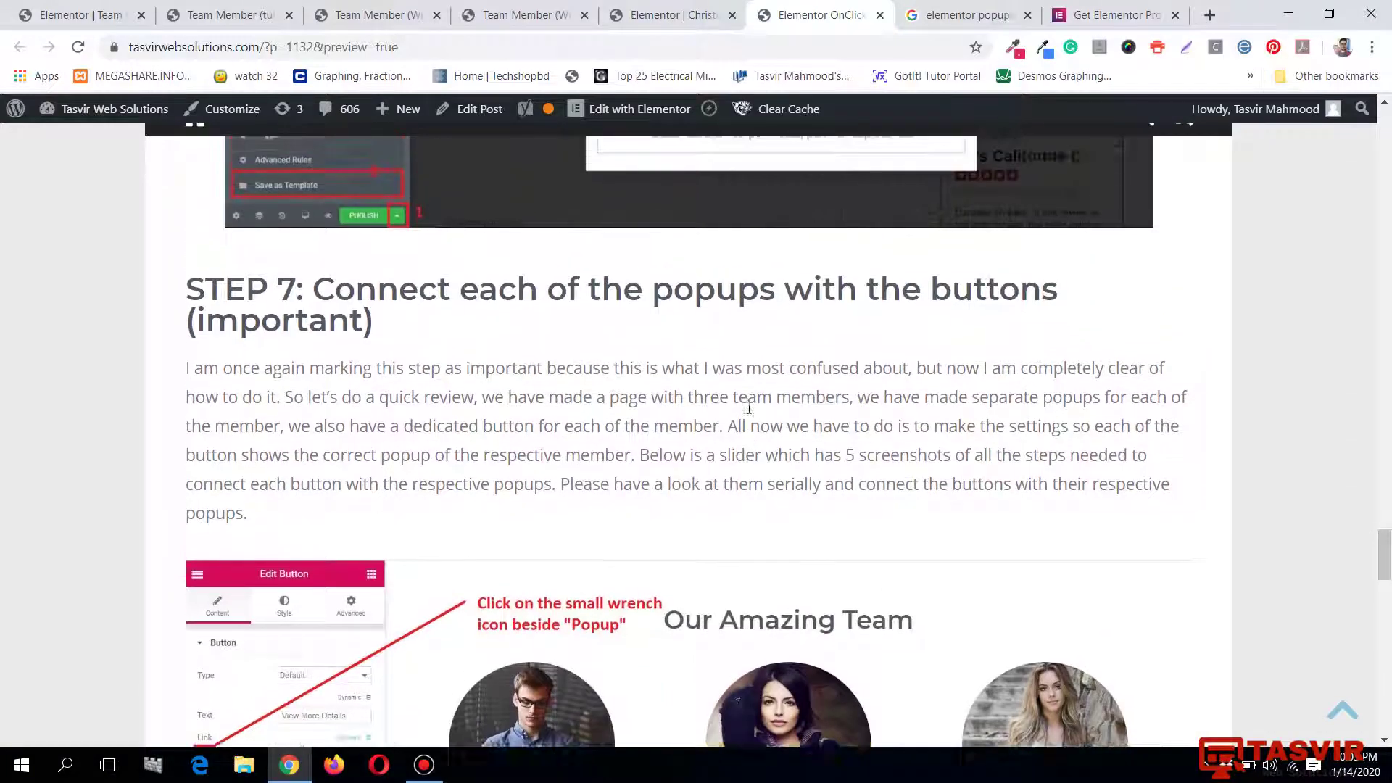
pyautogui.scroll(-2, 749, 407)
pyautogui.scroll(2, 943, 529)
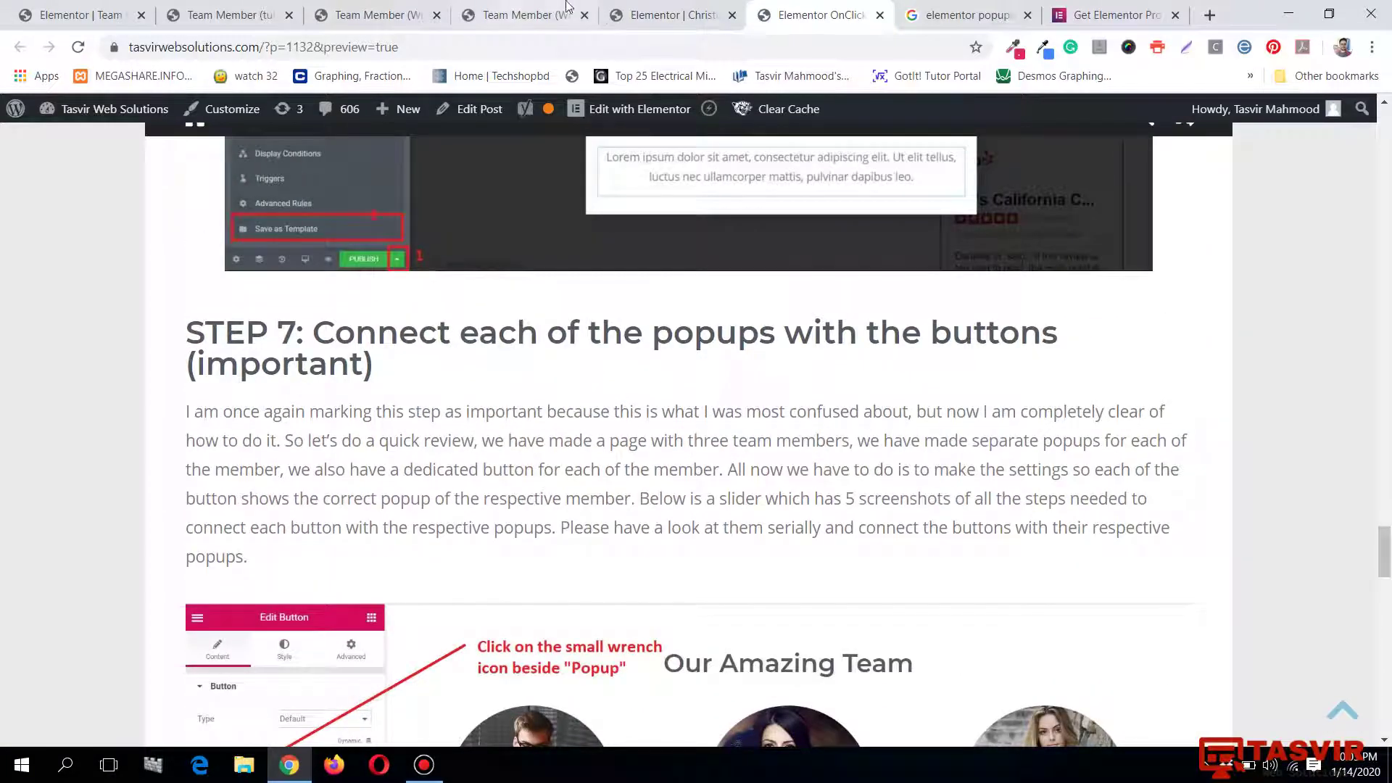
# Return to the previewed team page, open the Jack Sparrow popup from his details button, and close it.
pyautogui.click(209, 10)
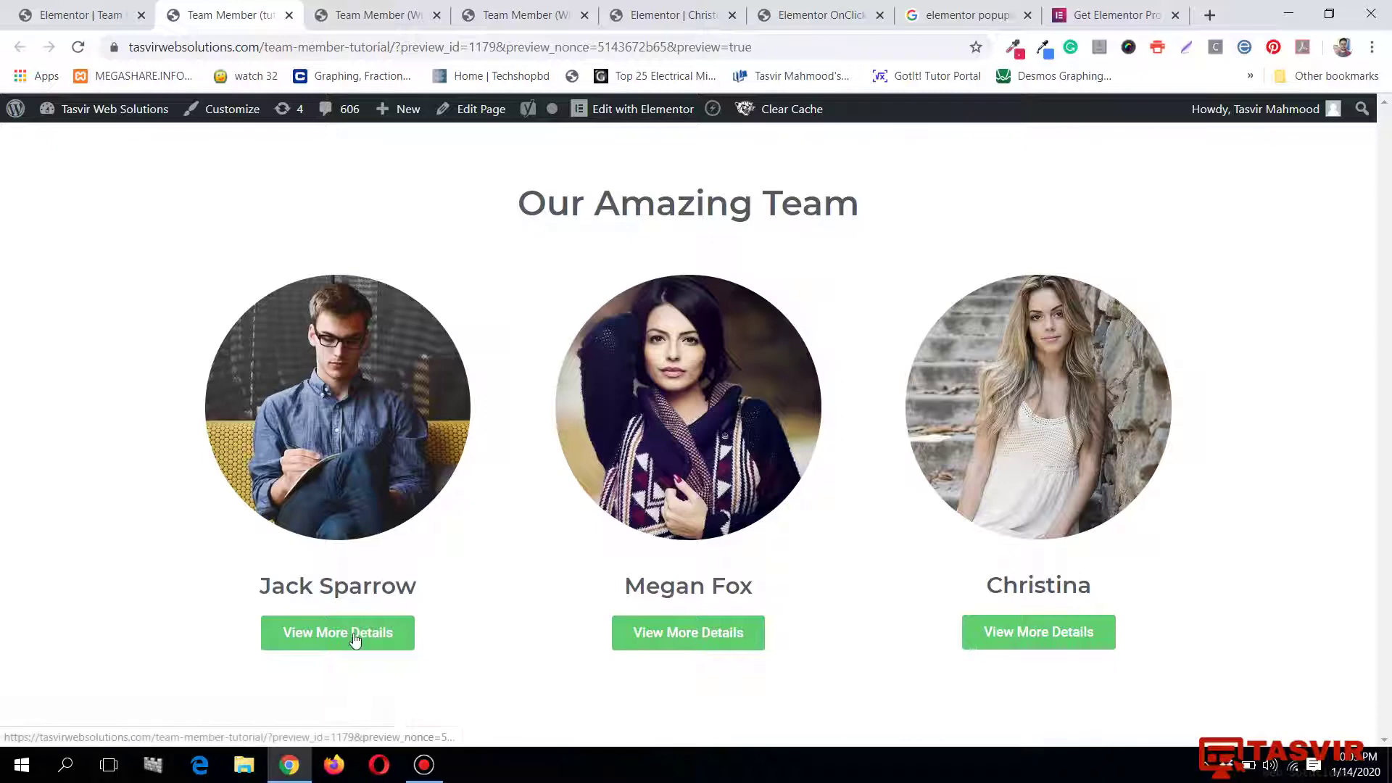
pyautogui.click(380, 631)
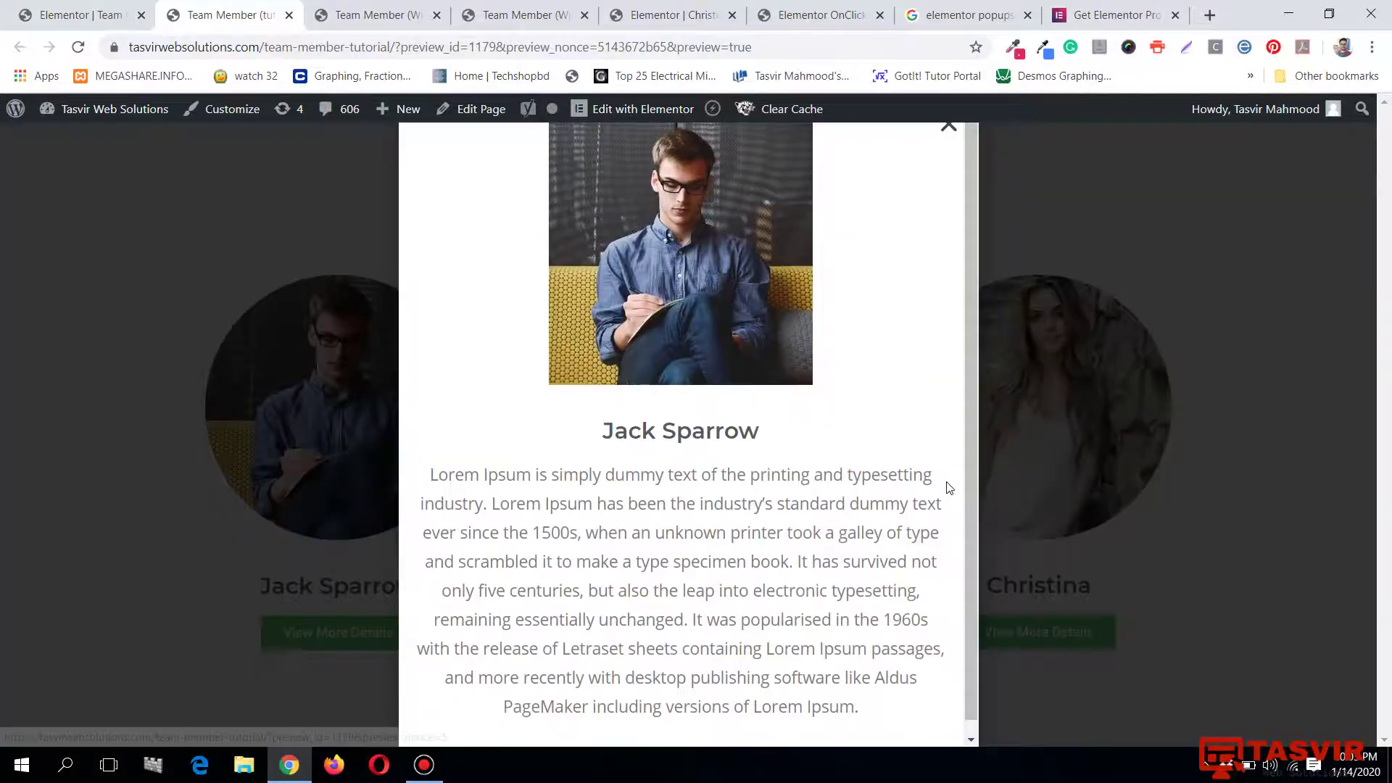
pyautogui.click(949, 128)
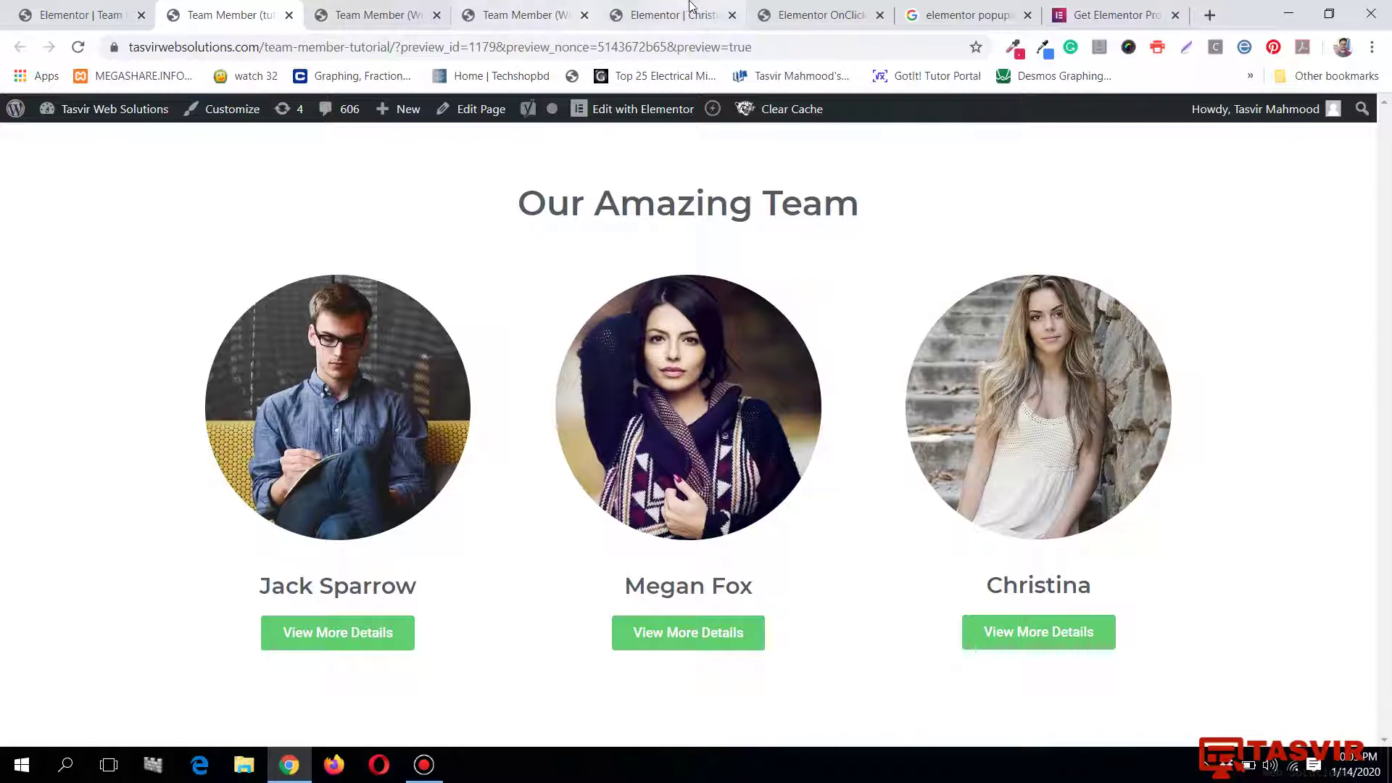
# Go back to the written Elementor on-click popup tutorial and view its title section at the beginning.
pyautogui.click(818, 10)
pyautogui.scroll(10, 1210, 485)
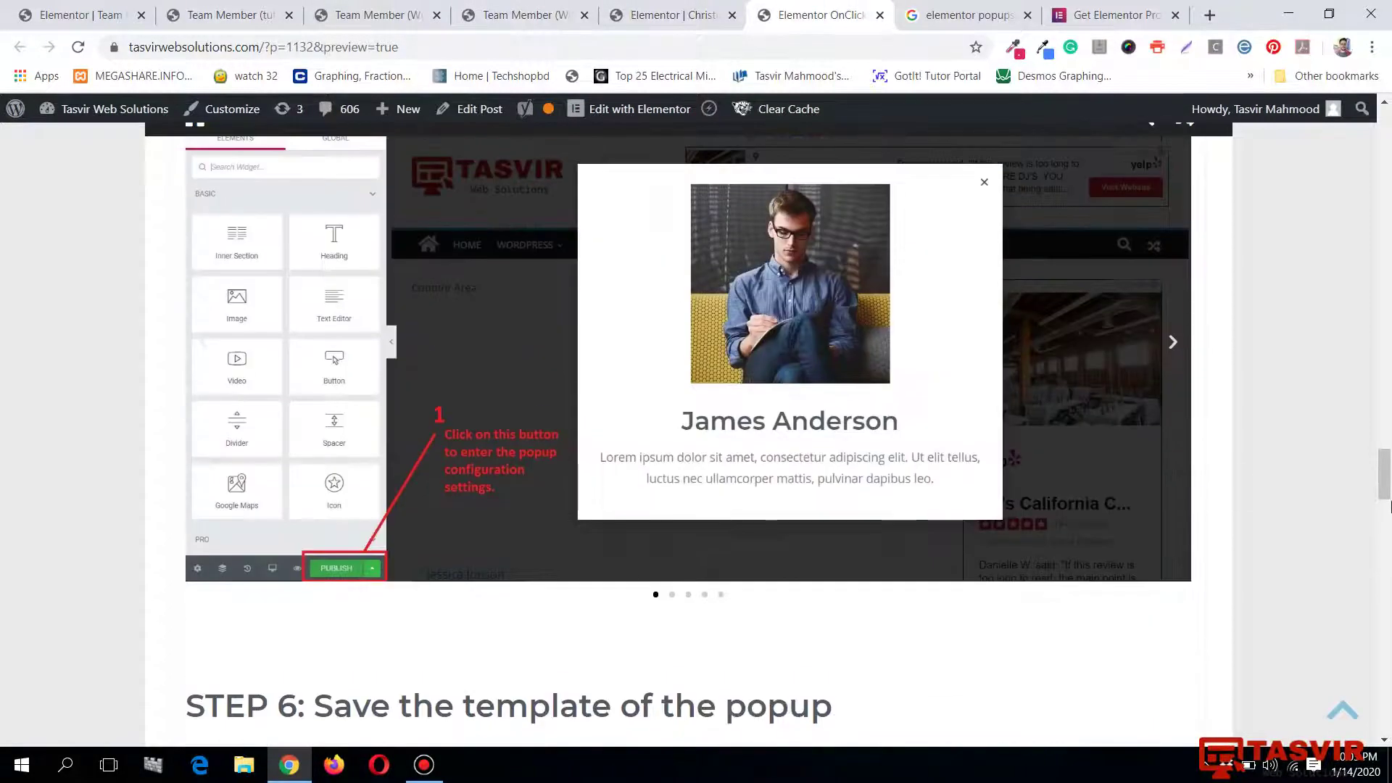
pyautogui.moveTo(1386, 475); pyautogui.dragTo(1390, 135)
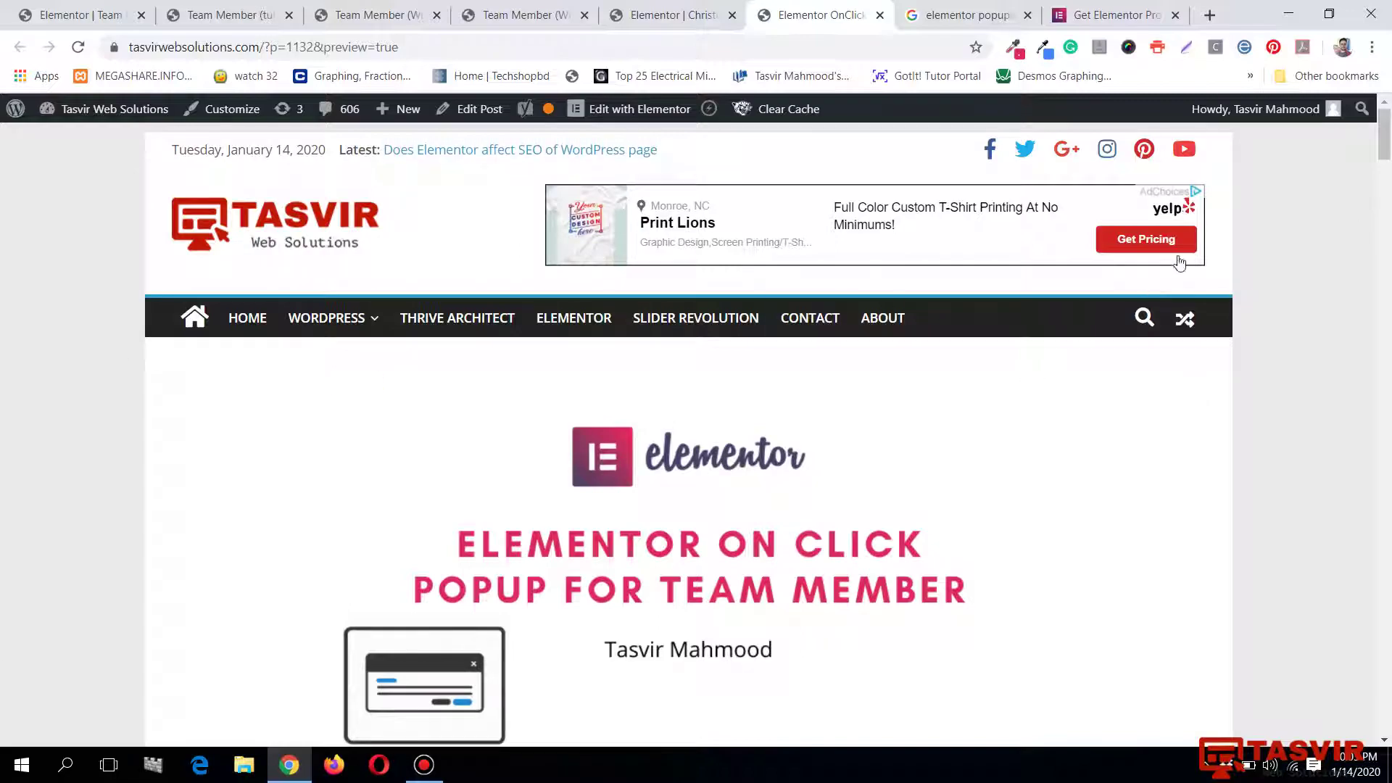
pyautogui.moveTo(1390, 145)
pyautogui.mouseDown()
pyautogui.moveTo(1390, 729)
pyautogui.moveTo(1390, 120)
pyautogui.mouseUp()
# View the team page without popups, then return to the popup version and open and close the Jack Sparrow popup.
pyautogui.click(408, 9)
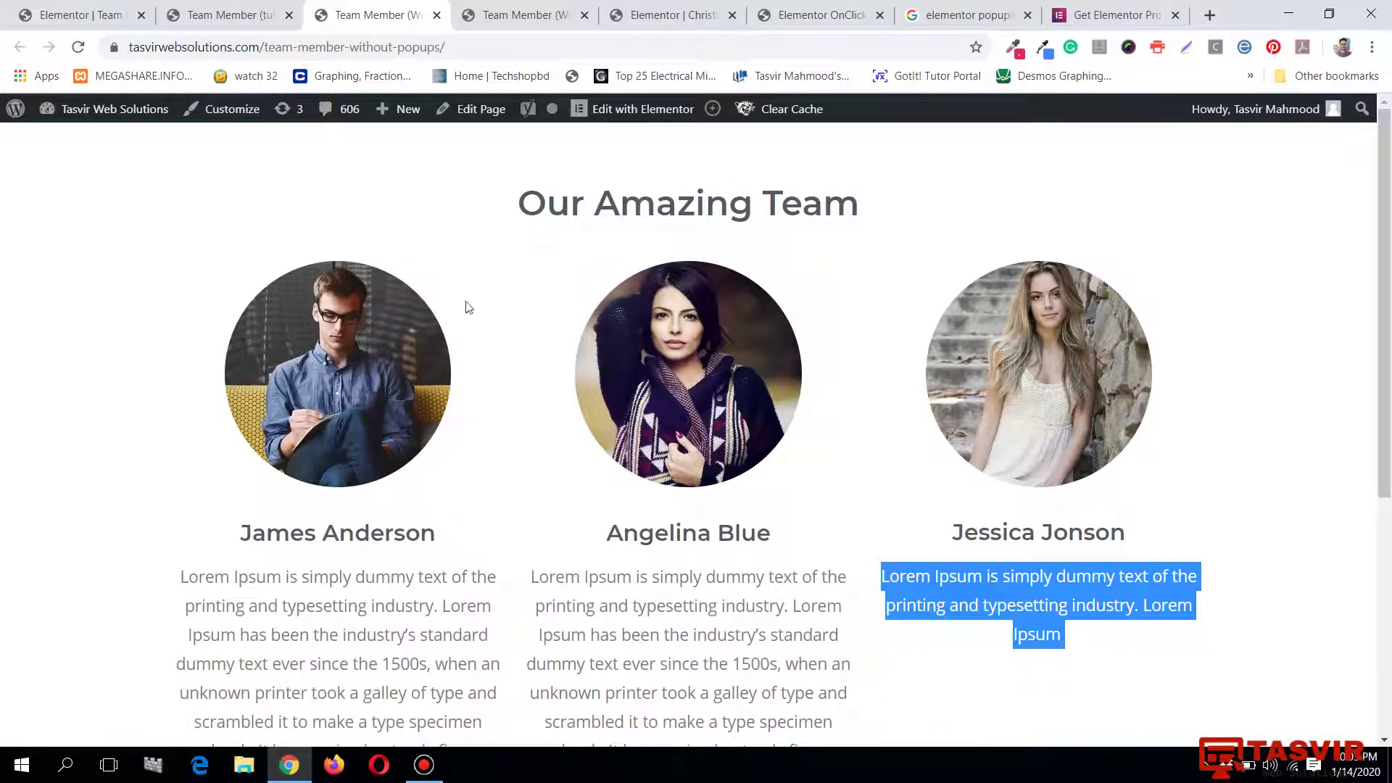
pyautogui.click(226, 10)
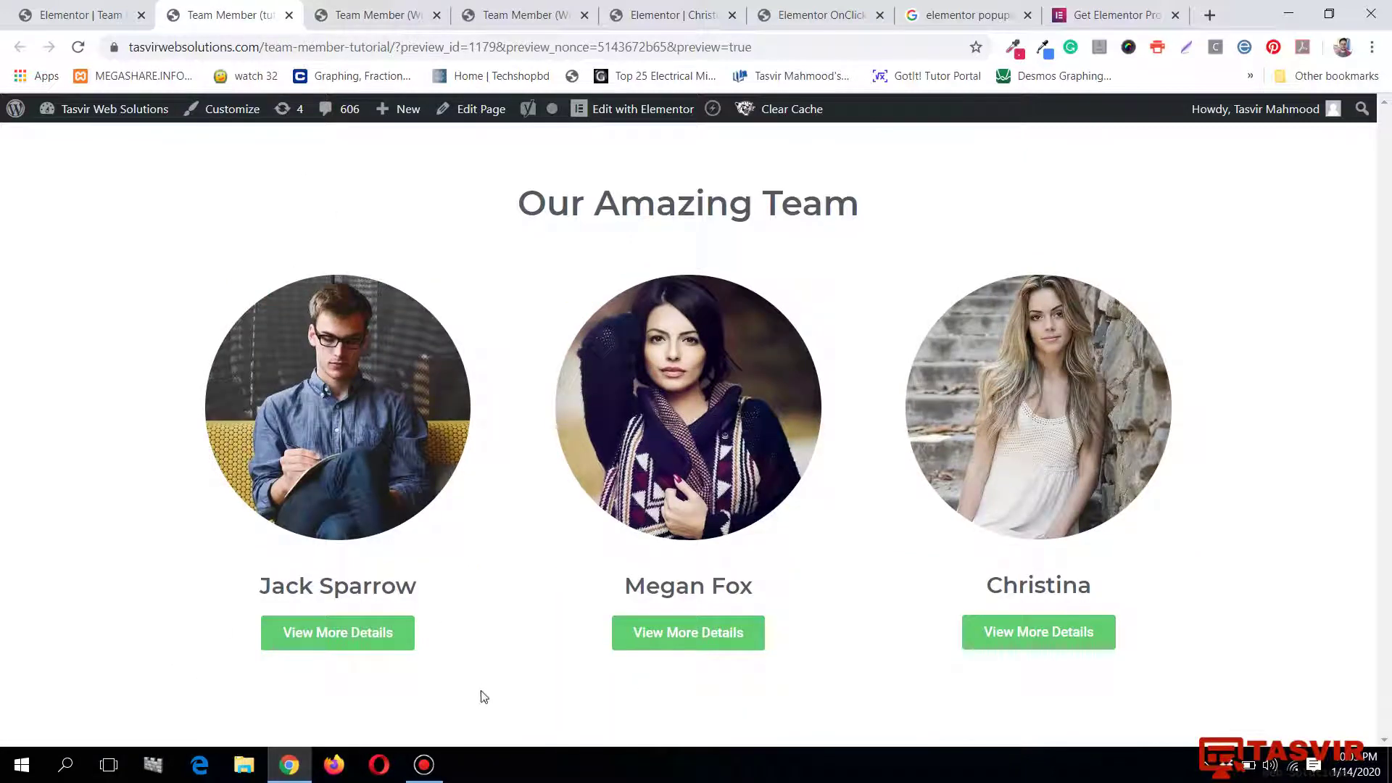
pyautogui.click(369, 642)
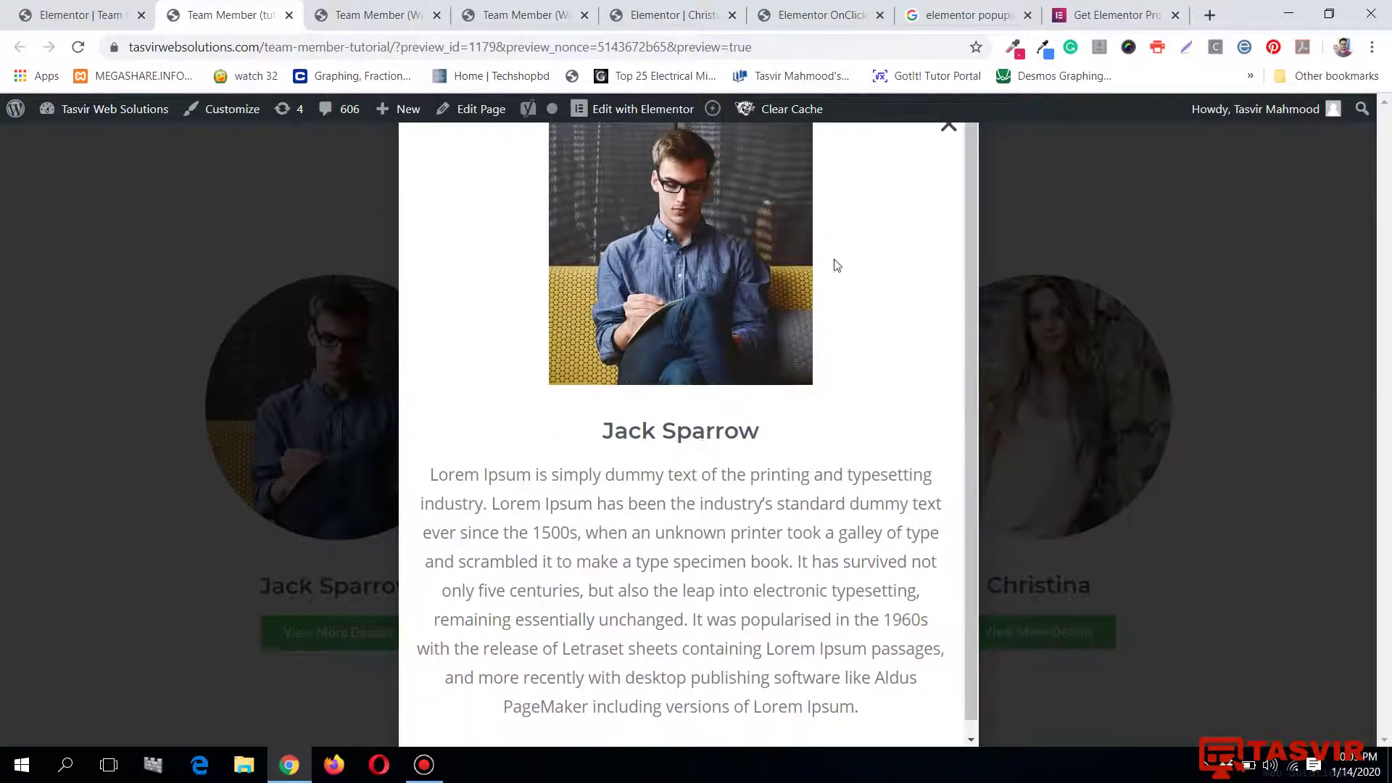
pyautogui.click(951, 129)
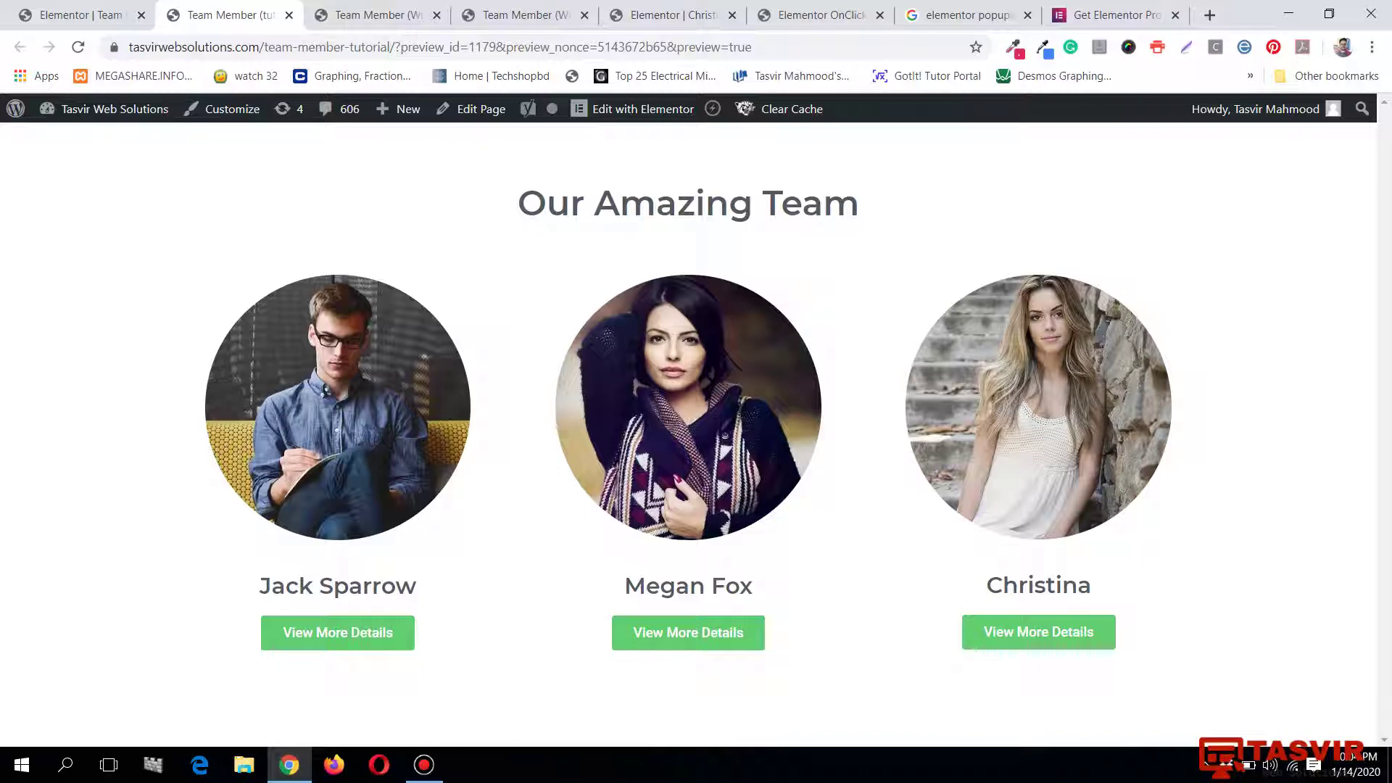
# On the previewed page, check the second member's popup and the Jack Sparrow popup once more, closing each one.
pyautogui.click(646, 647)
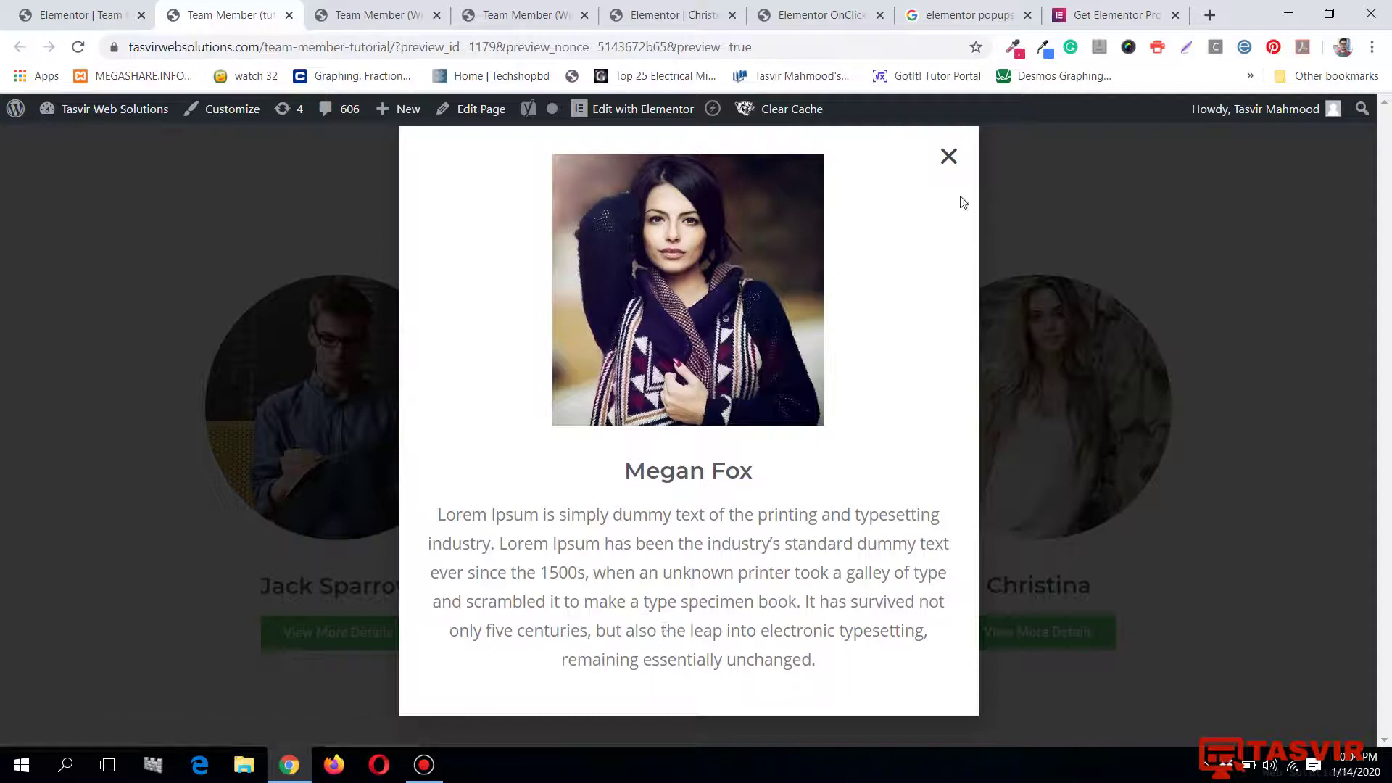
pyautogui.click(949, 156)
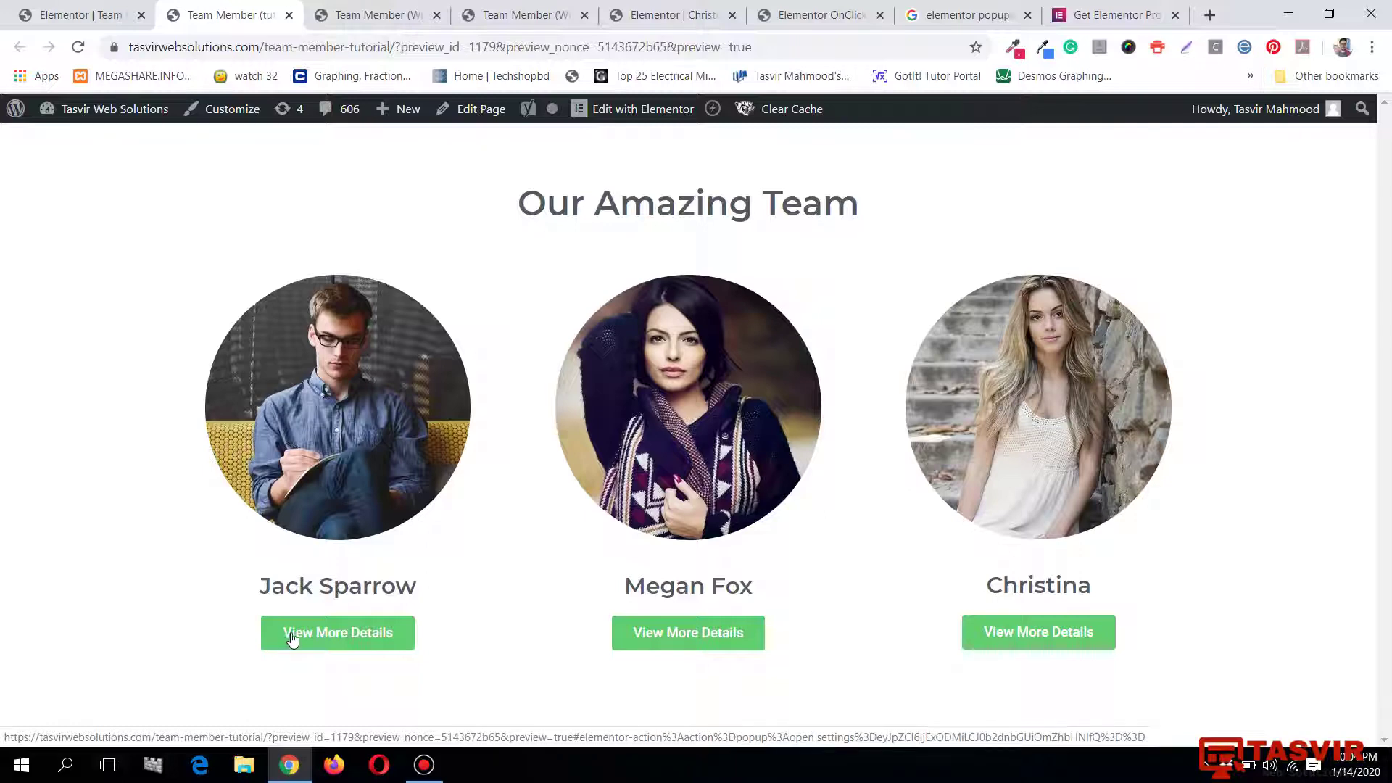
pyautogui.click(393, 644)
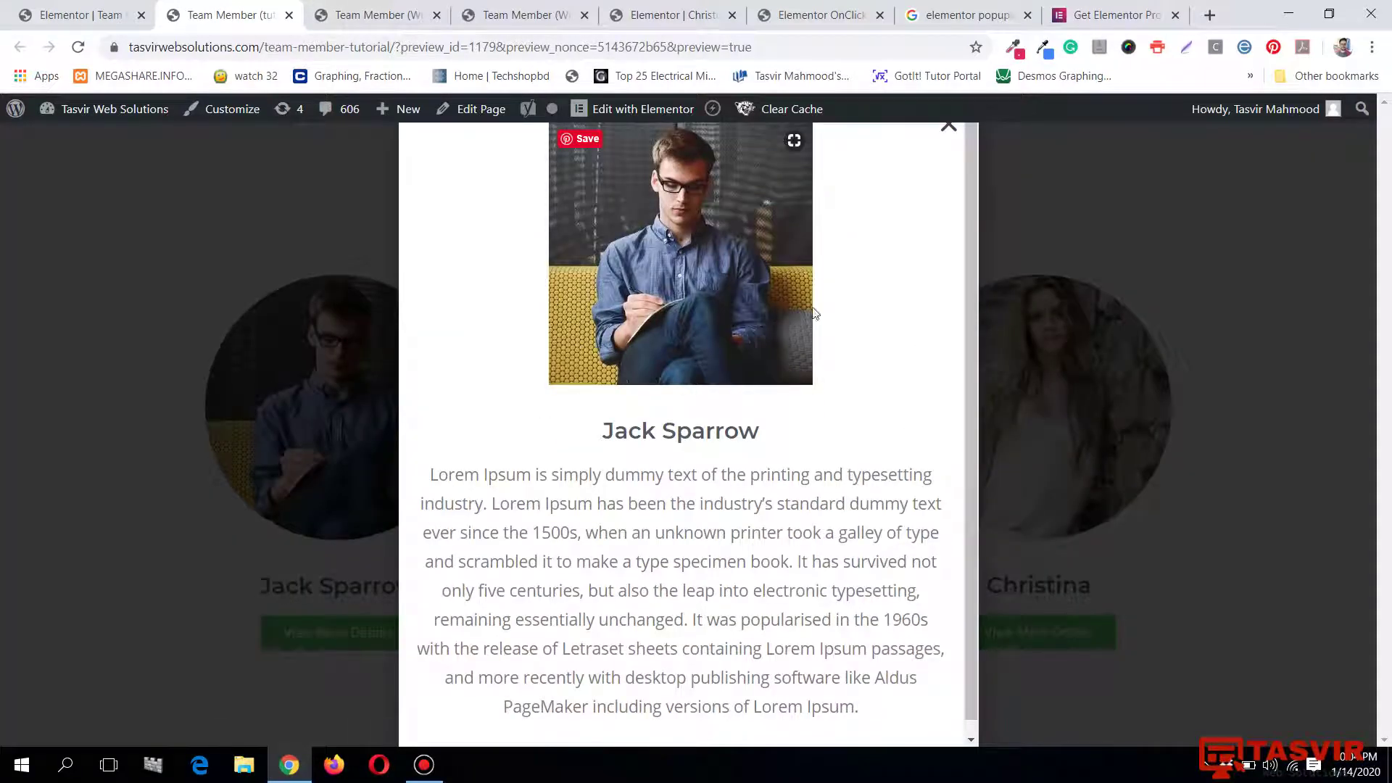
pyautogui.click(949, 128)
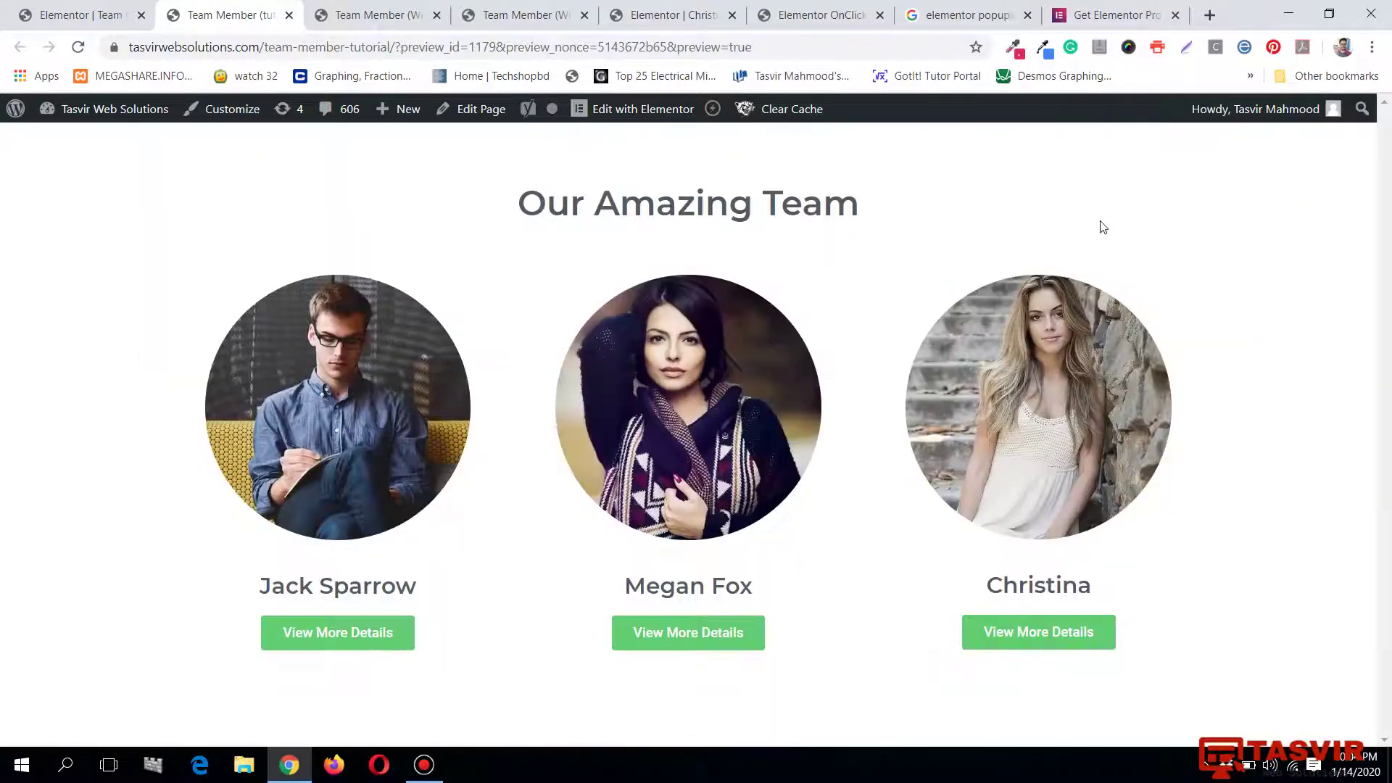